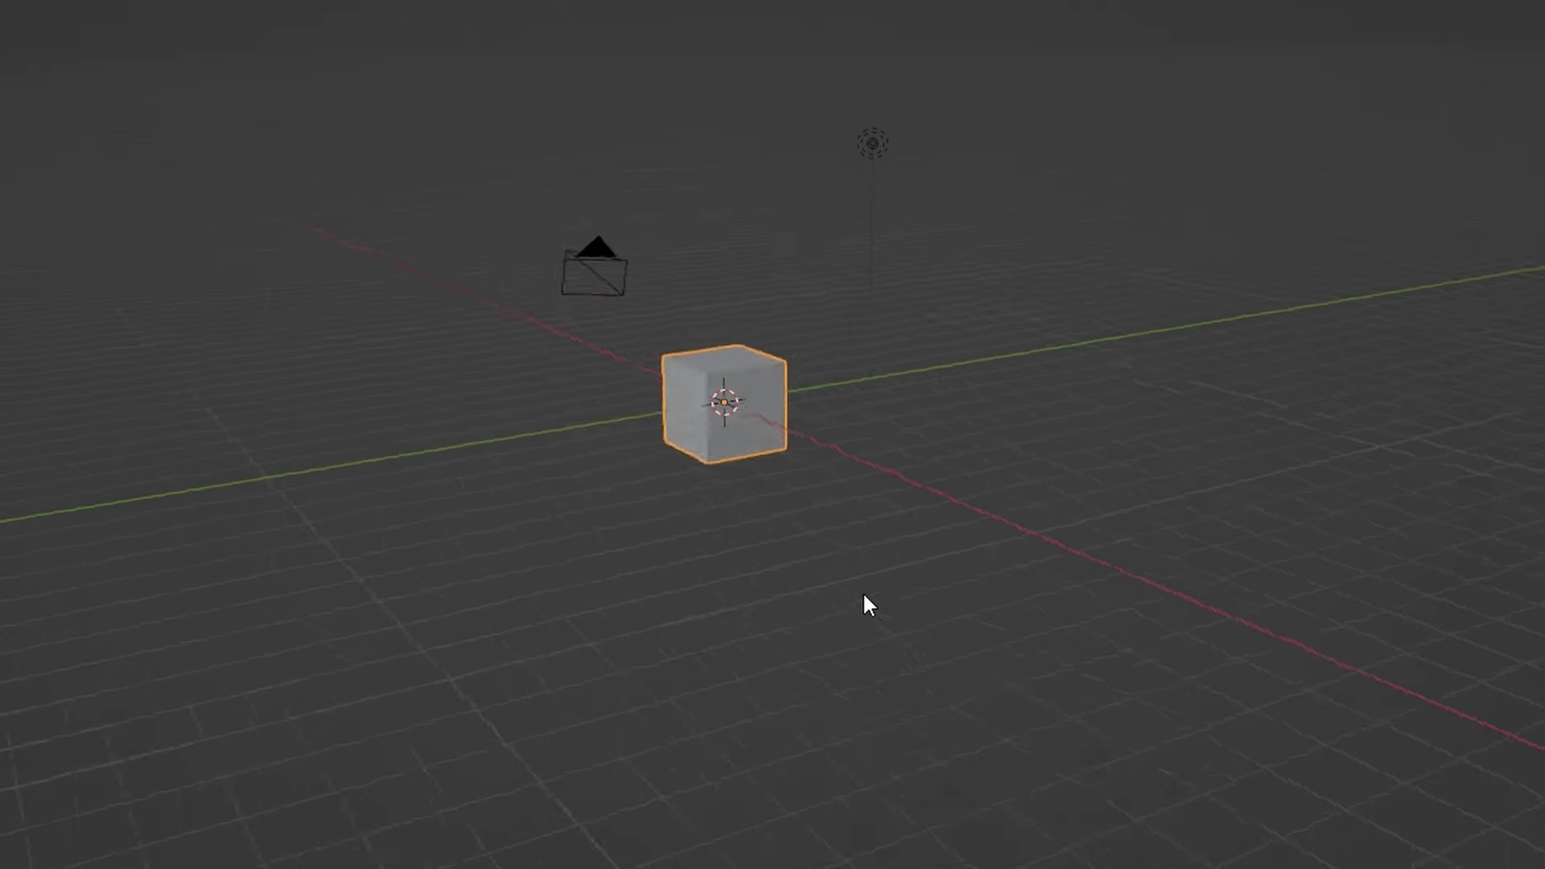
Orbit the viewport around the cube and the gun model to preview the scene
mouse_move(1461, 597)
middle_down()
mouse_move(1544, 592)
mouse_move(114, 631)
mouse_move(324, 634)
middle_up()
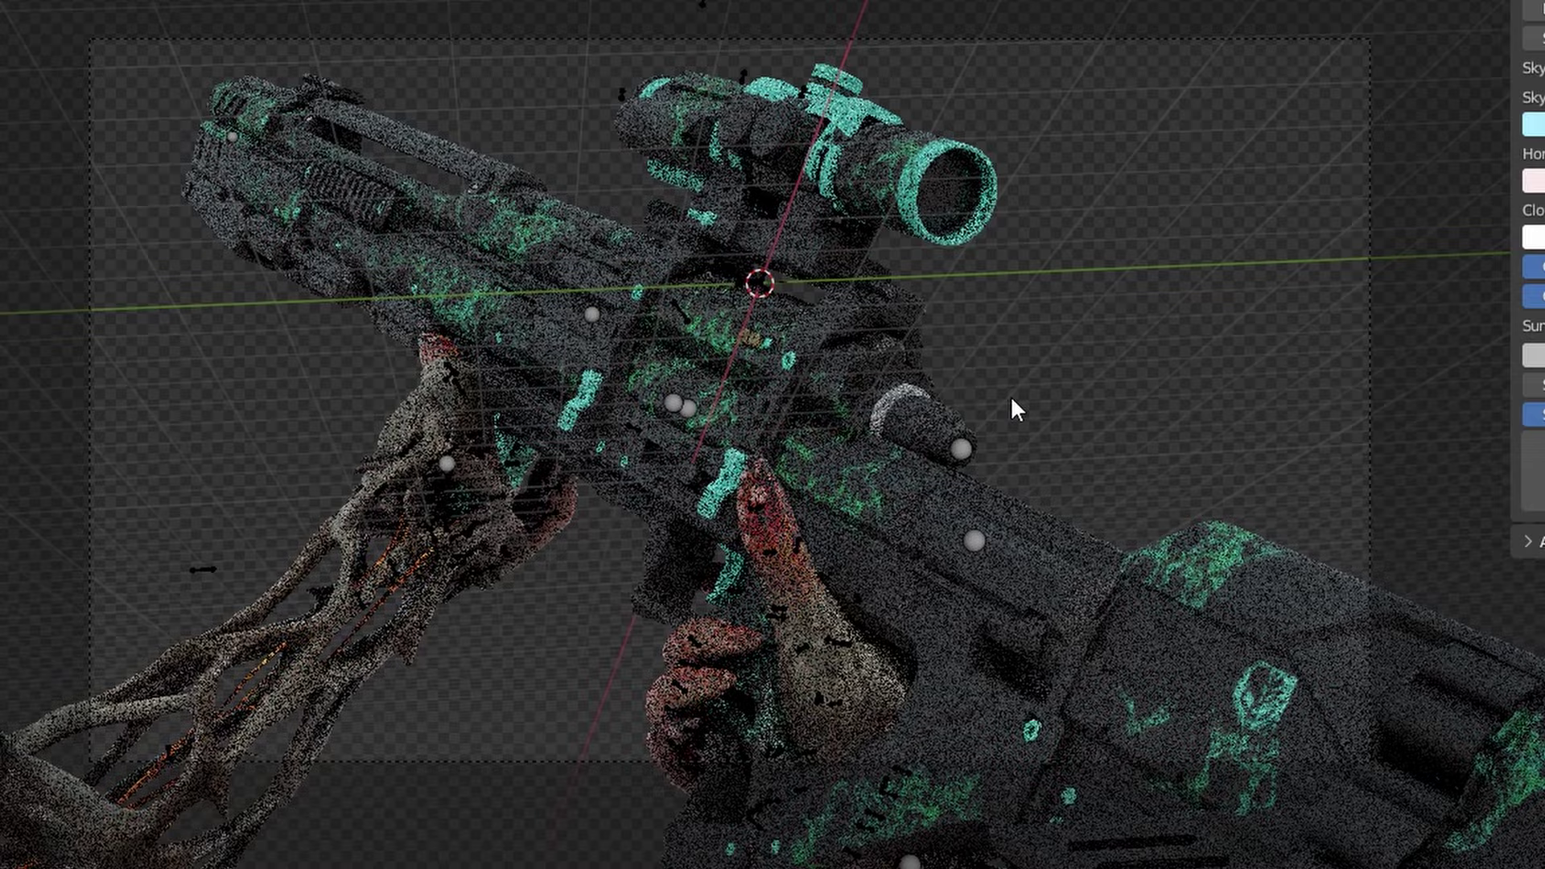
middle_drag(1012, 402, 153, 468)
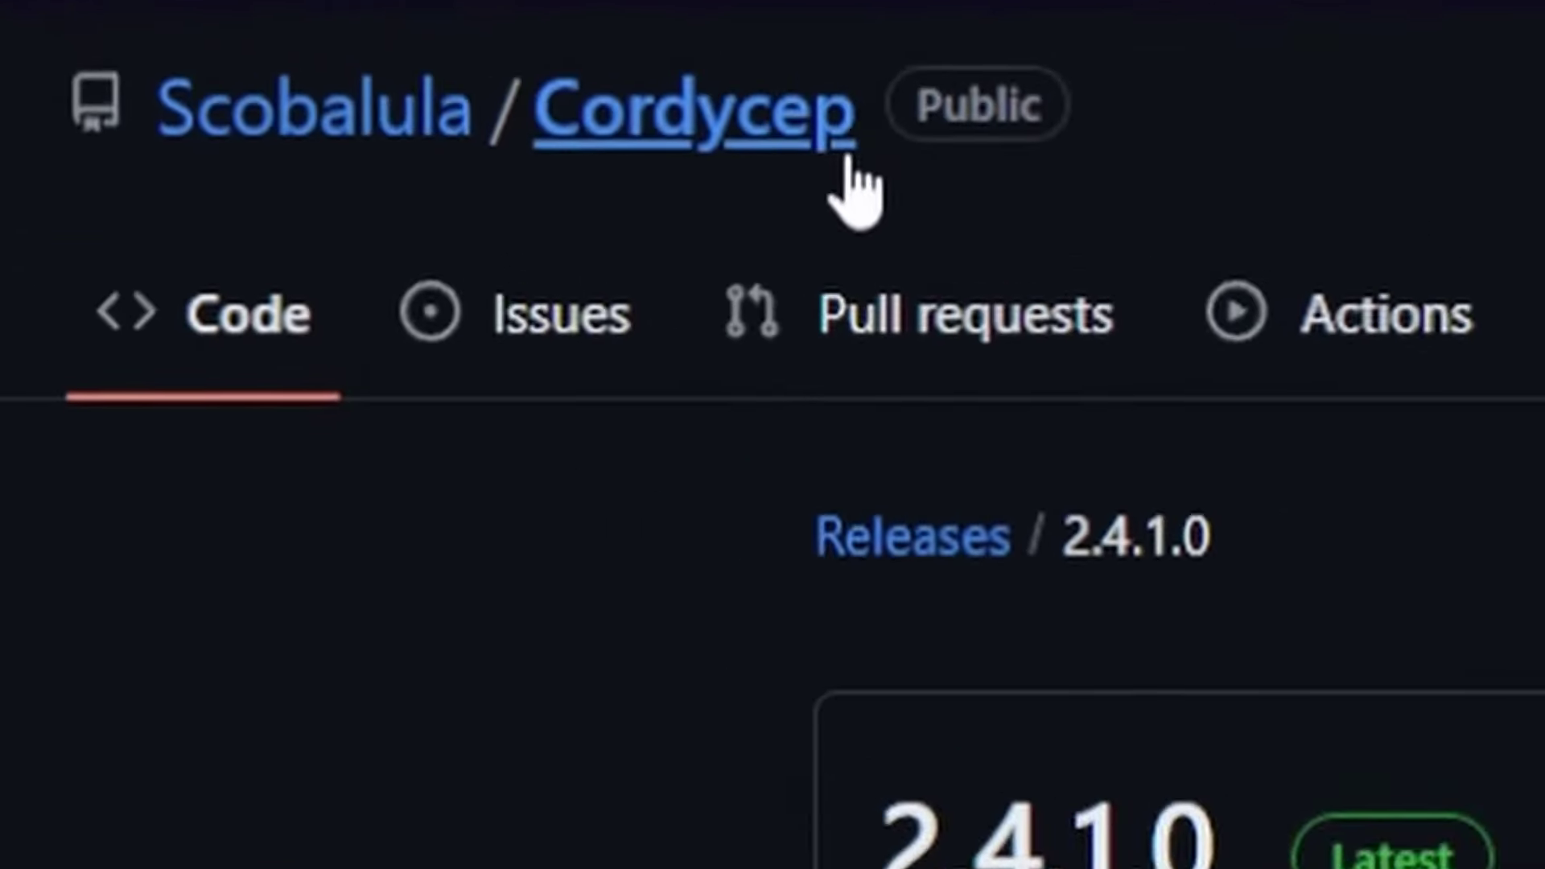
Highlight the Cordycep repository header text on the 2.4.1.0 release page
drag(257, 8, 201, 12)
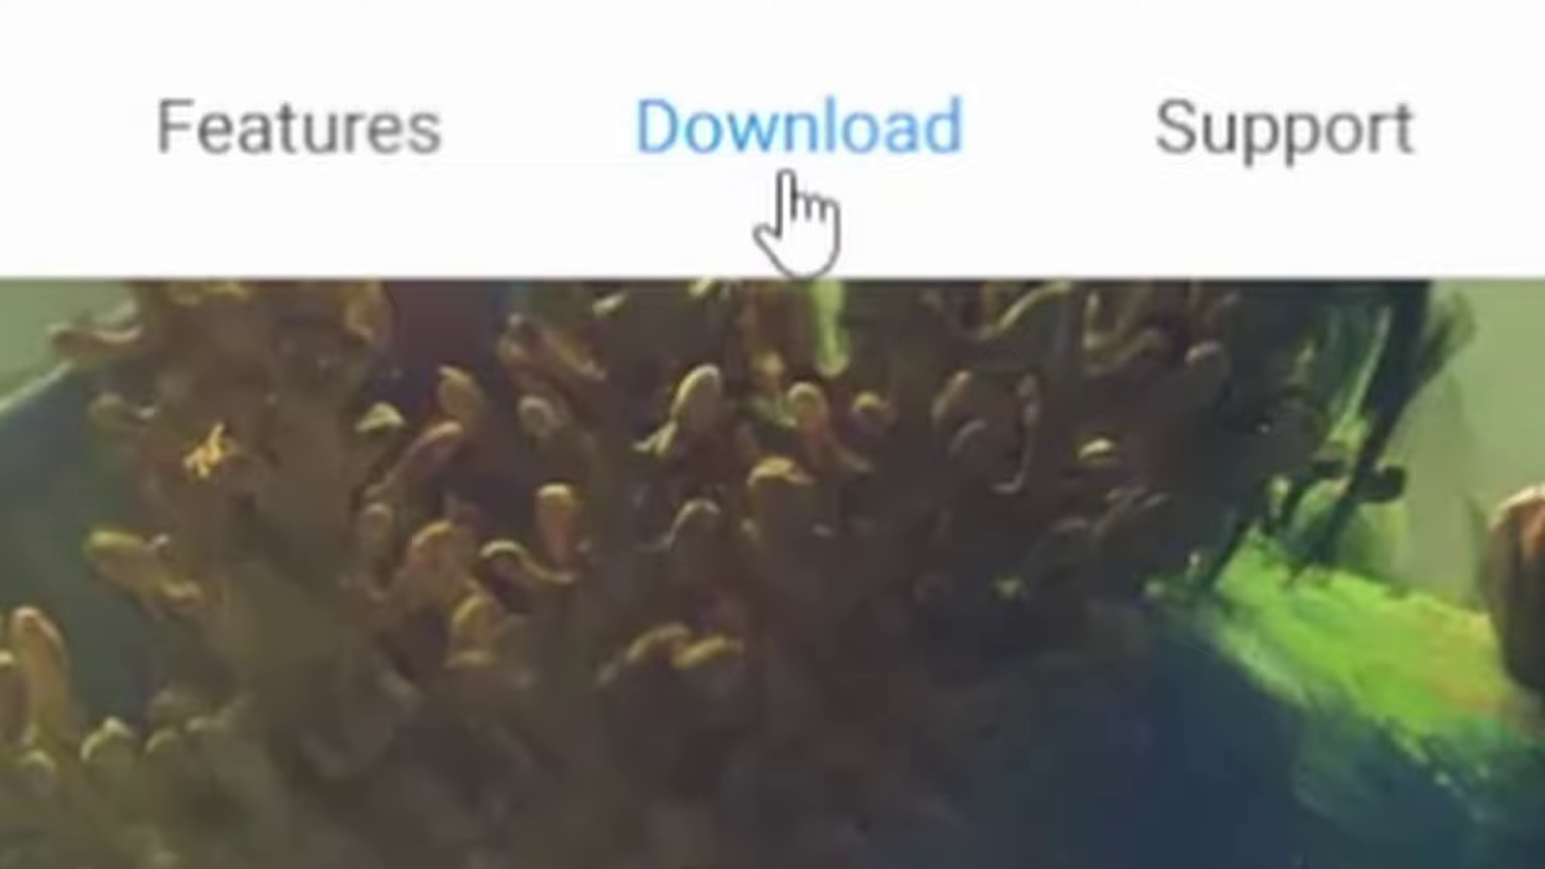
Go through Download and previous versions to the full Blender release index and scroll to Blender3.4
click(845, 138)
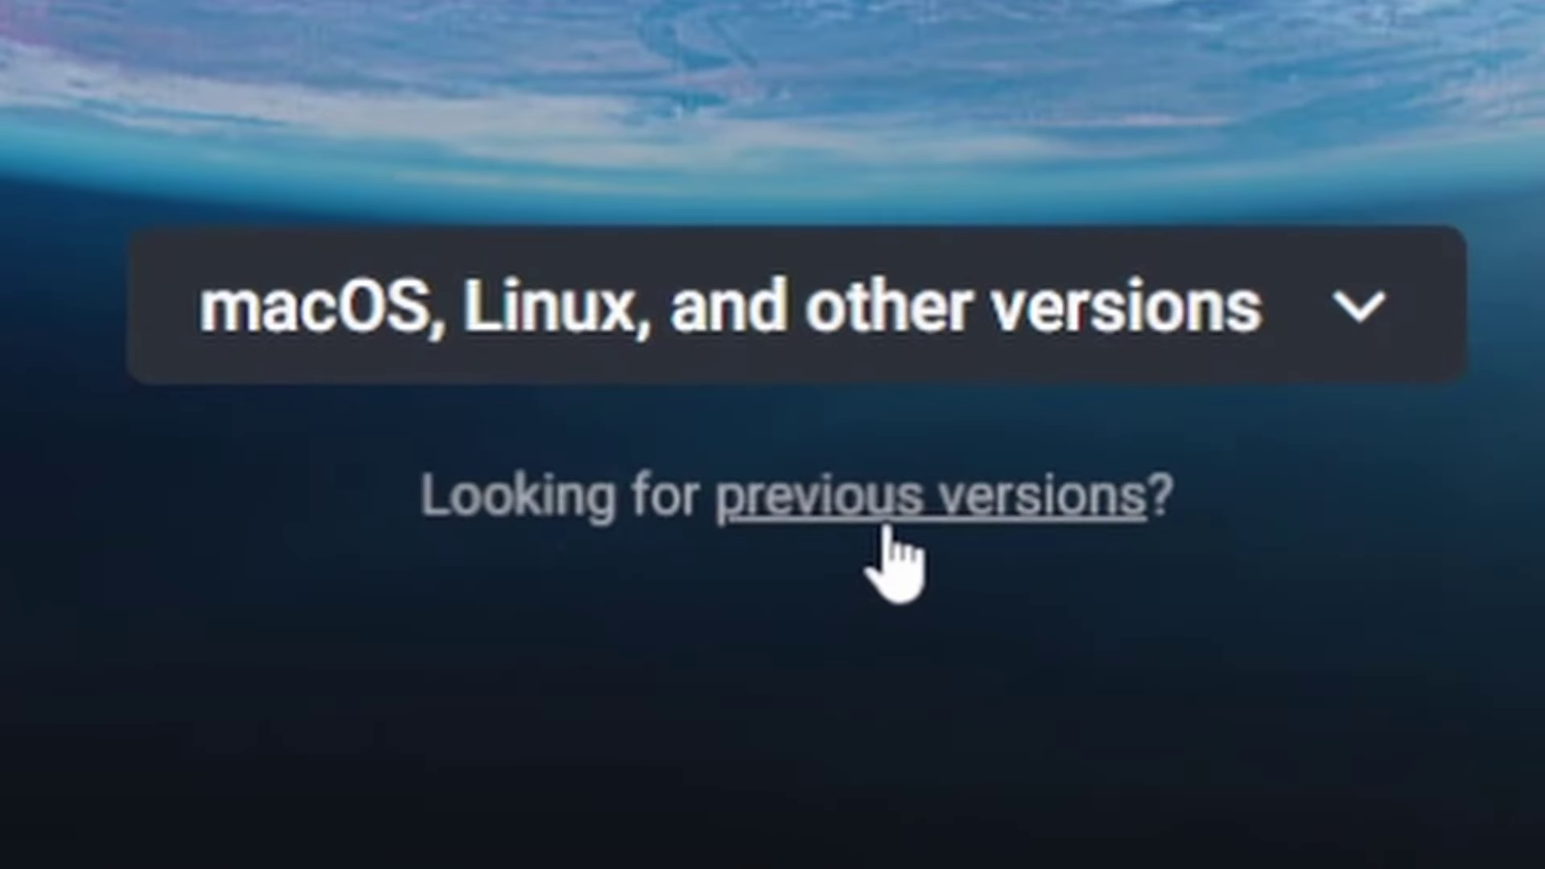
click(889, 531)
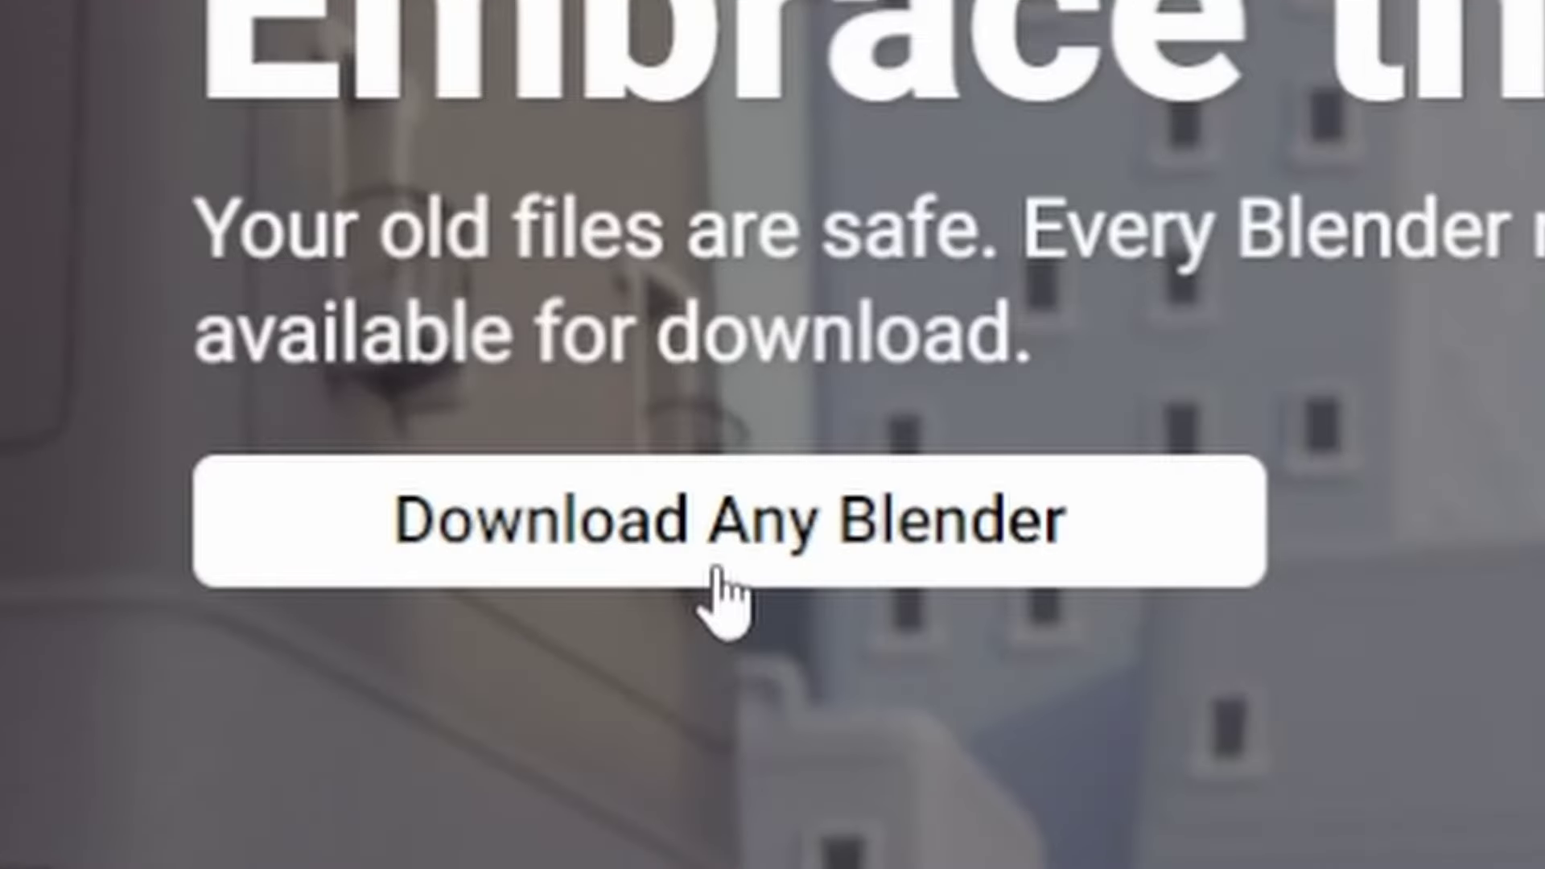
click(425, 462)
scroll(201, 596, down, 5)
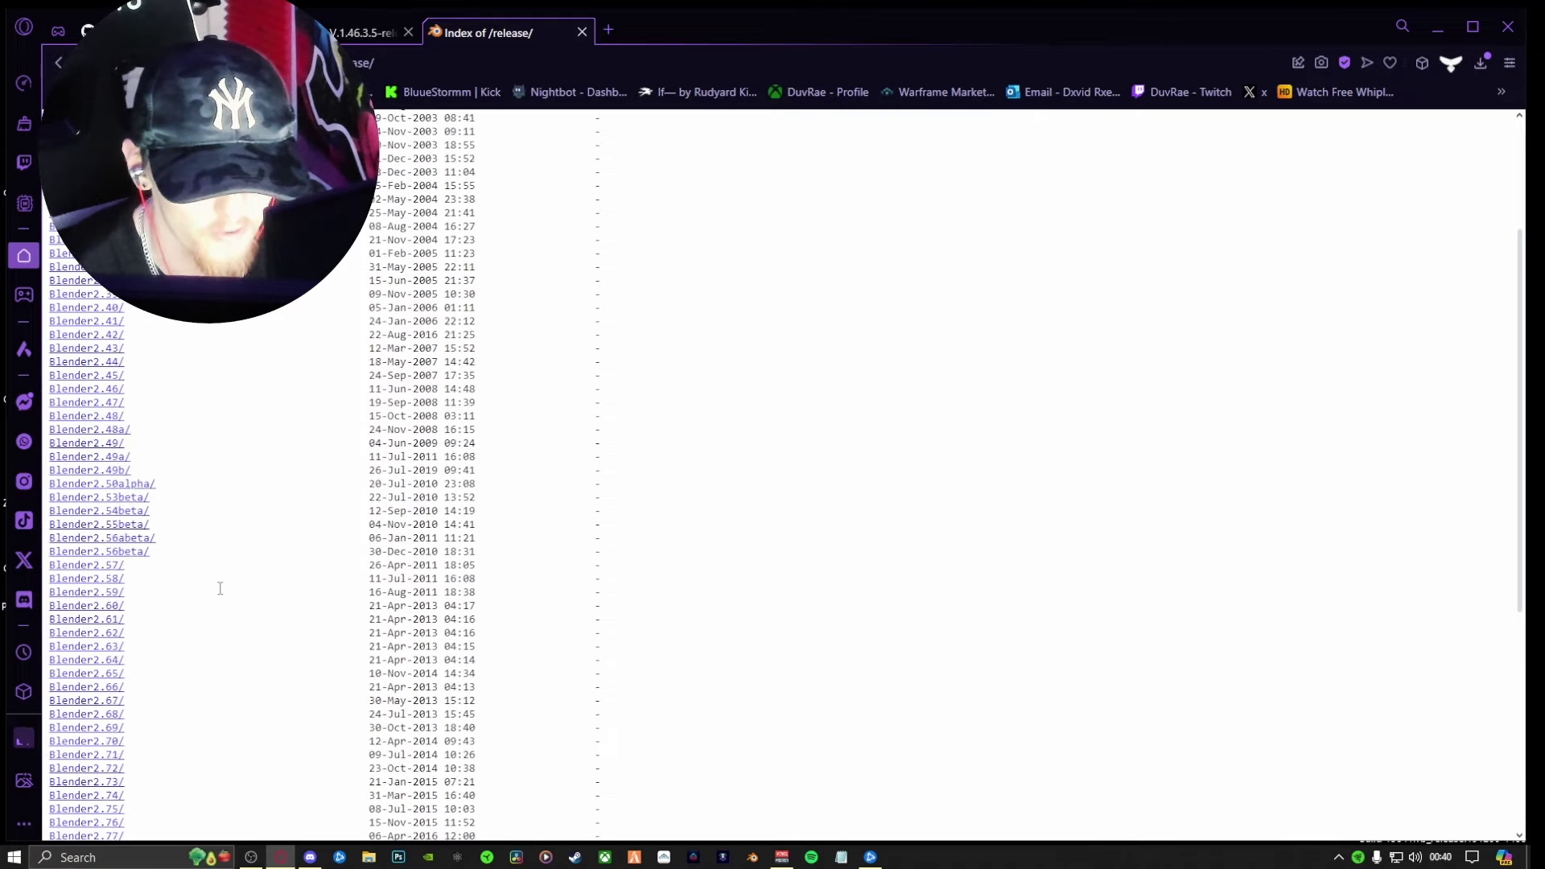
scroll(201, 597, down, 3)
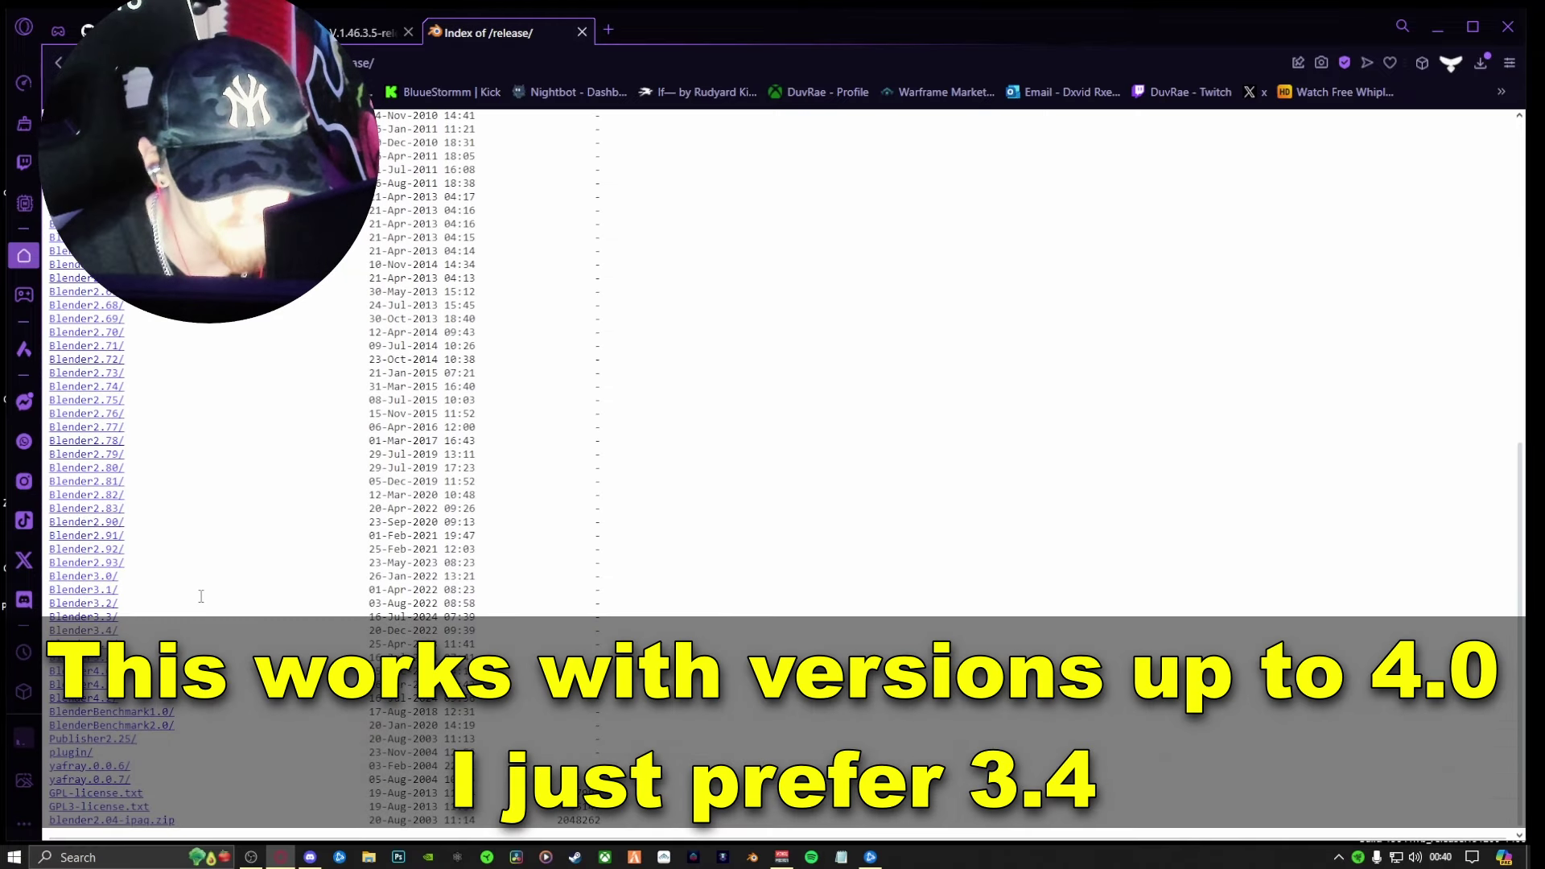
scroll(198, 588, up, 3)
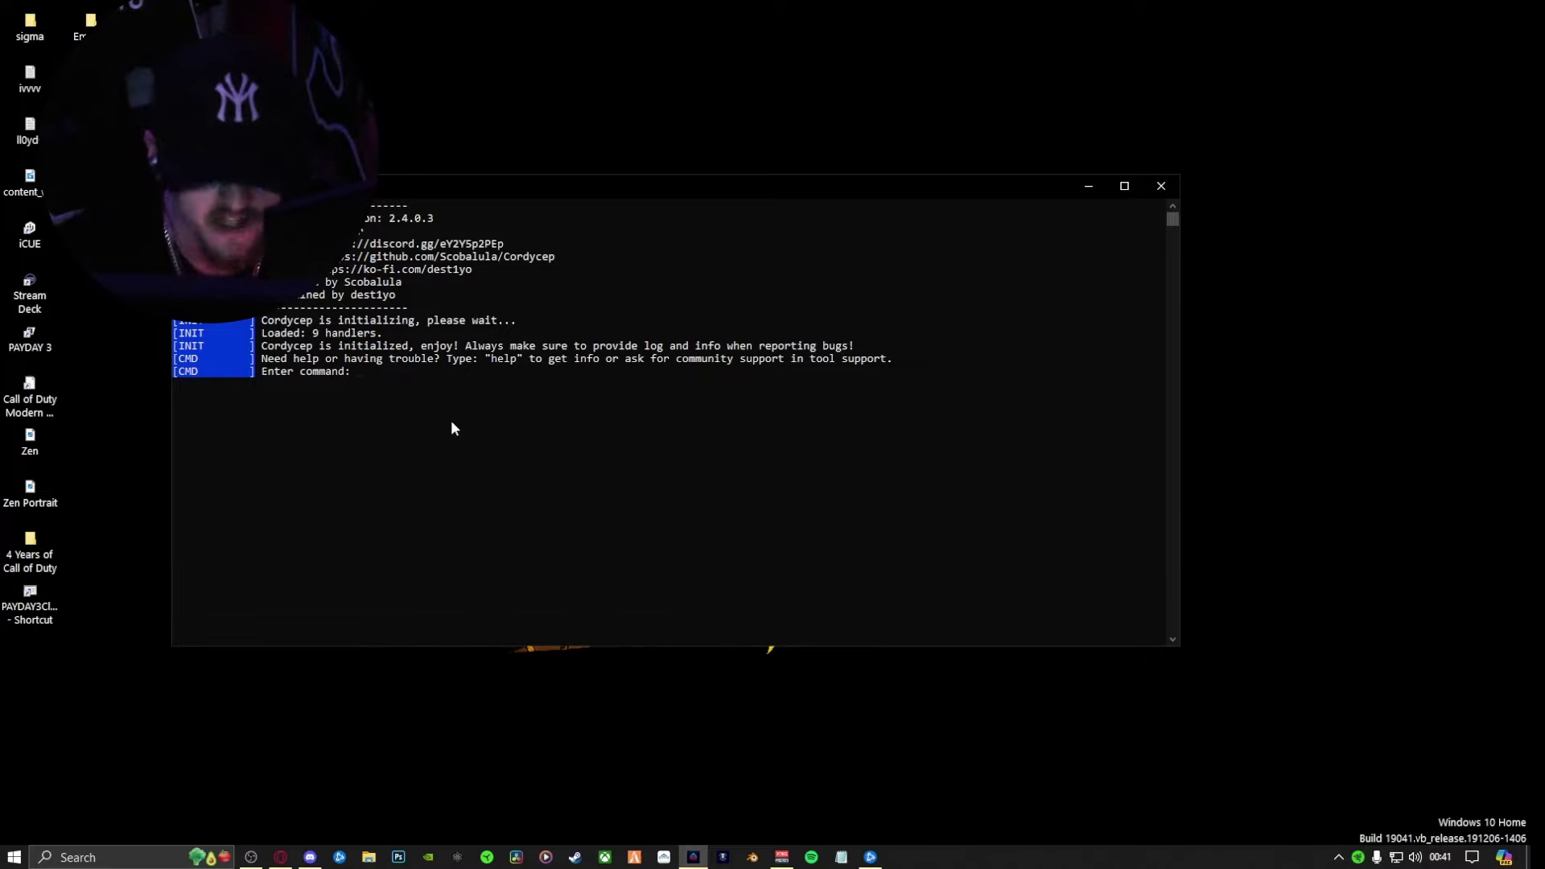
Focus the Cordycep console window, which waits for a command
click(656, 475)
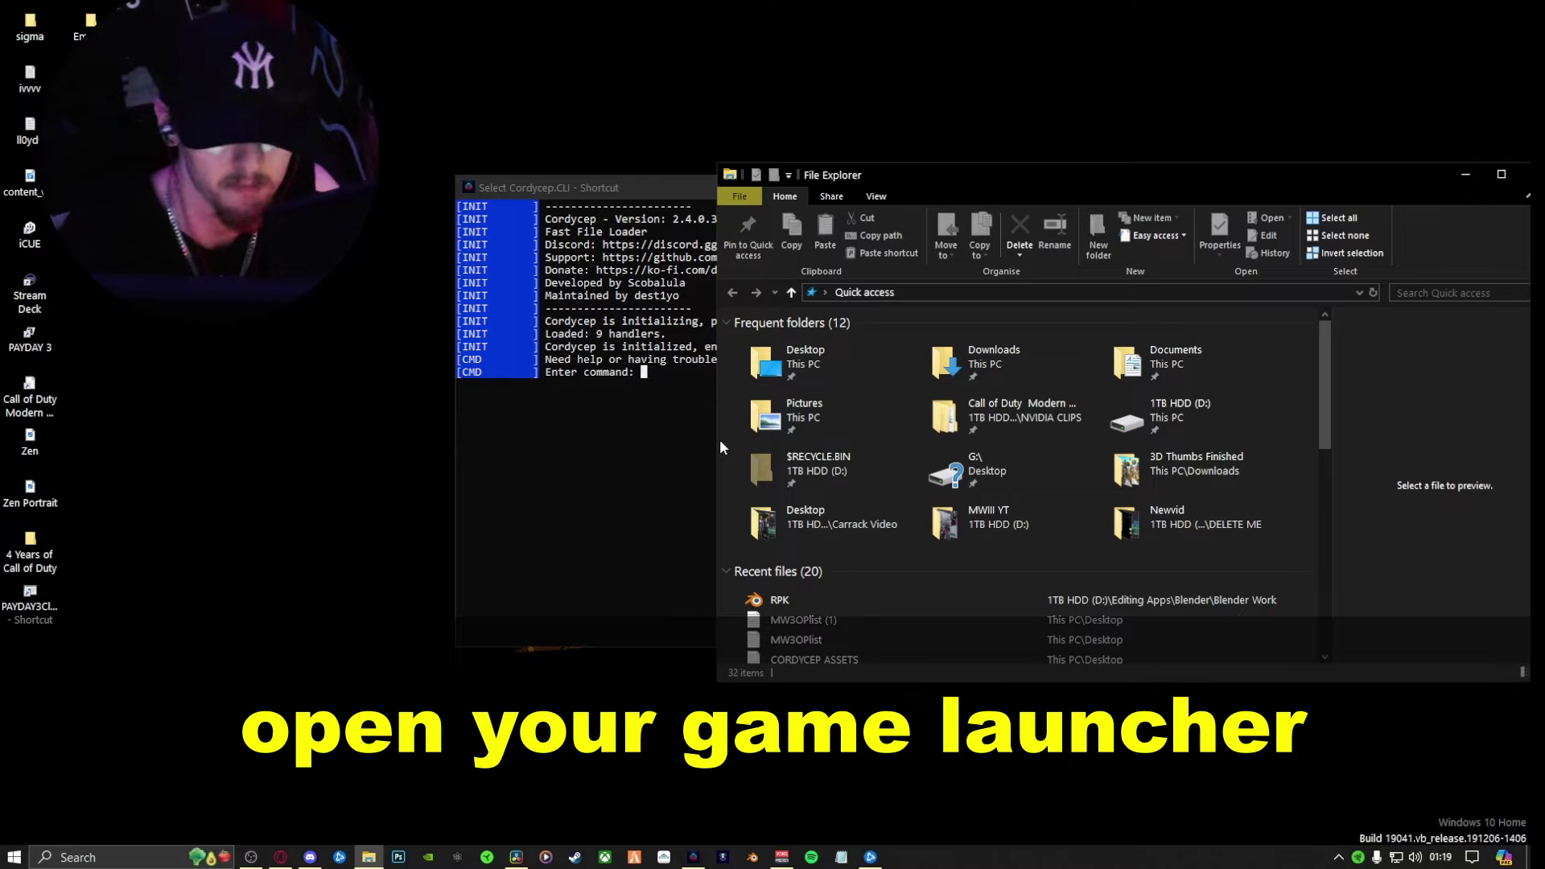
Open the Call of Duty install folder in File Explorer from the launcher's options
mouse_move(870, 856)
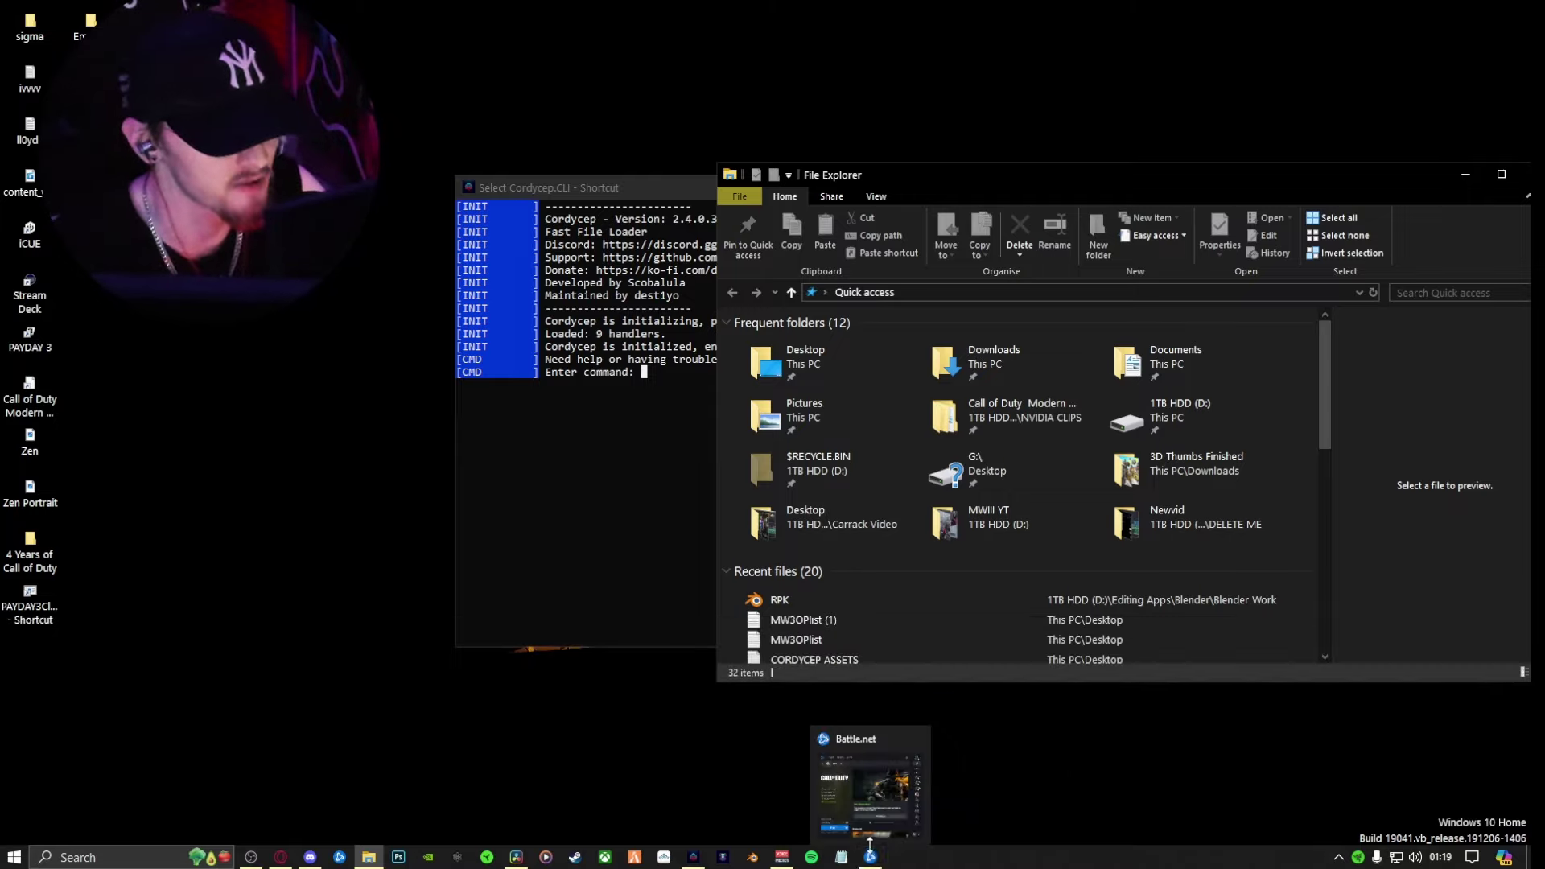
click(866, 752)
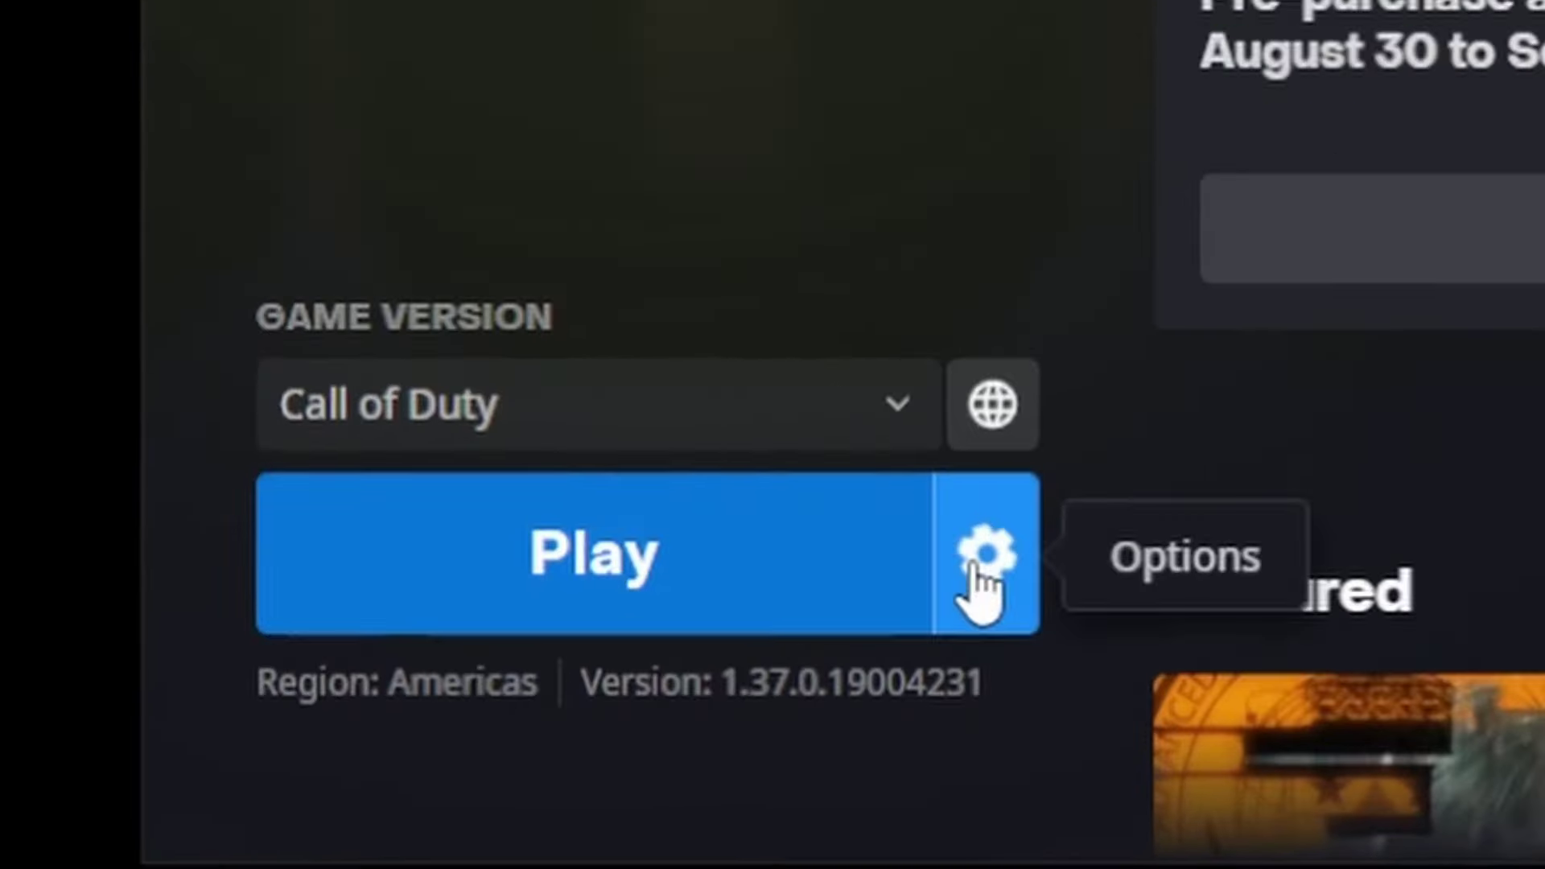
click(971, 561)
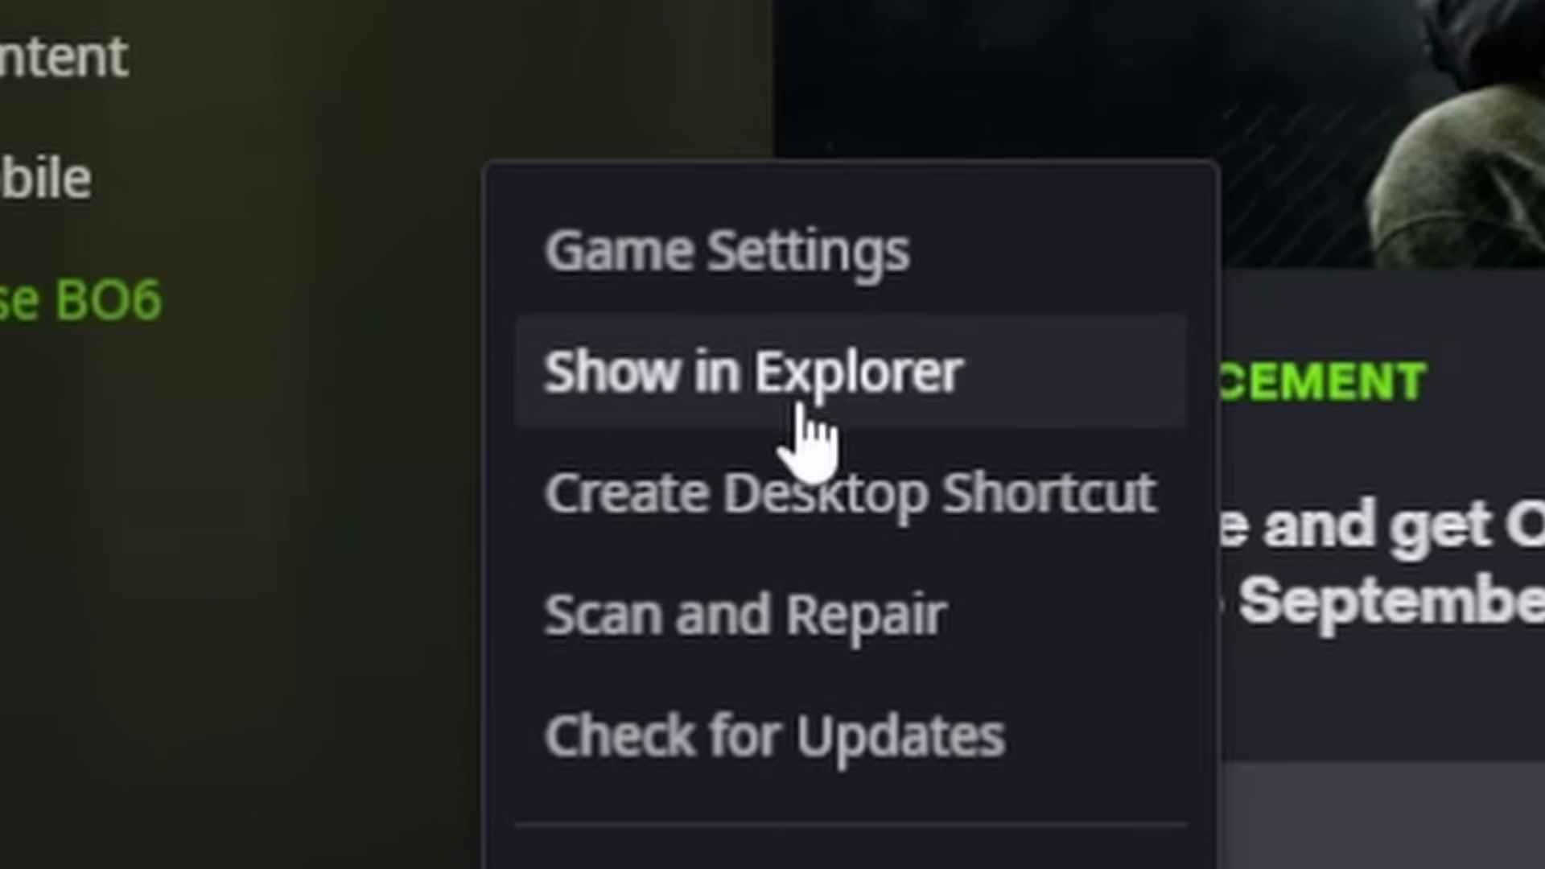
click(789, 405)
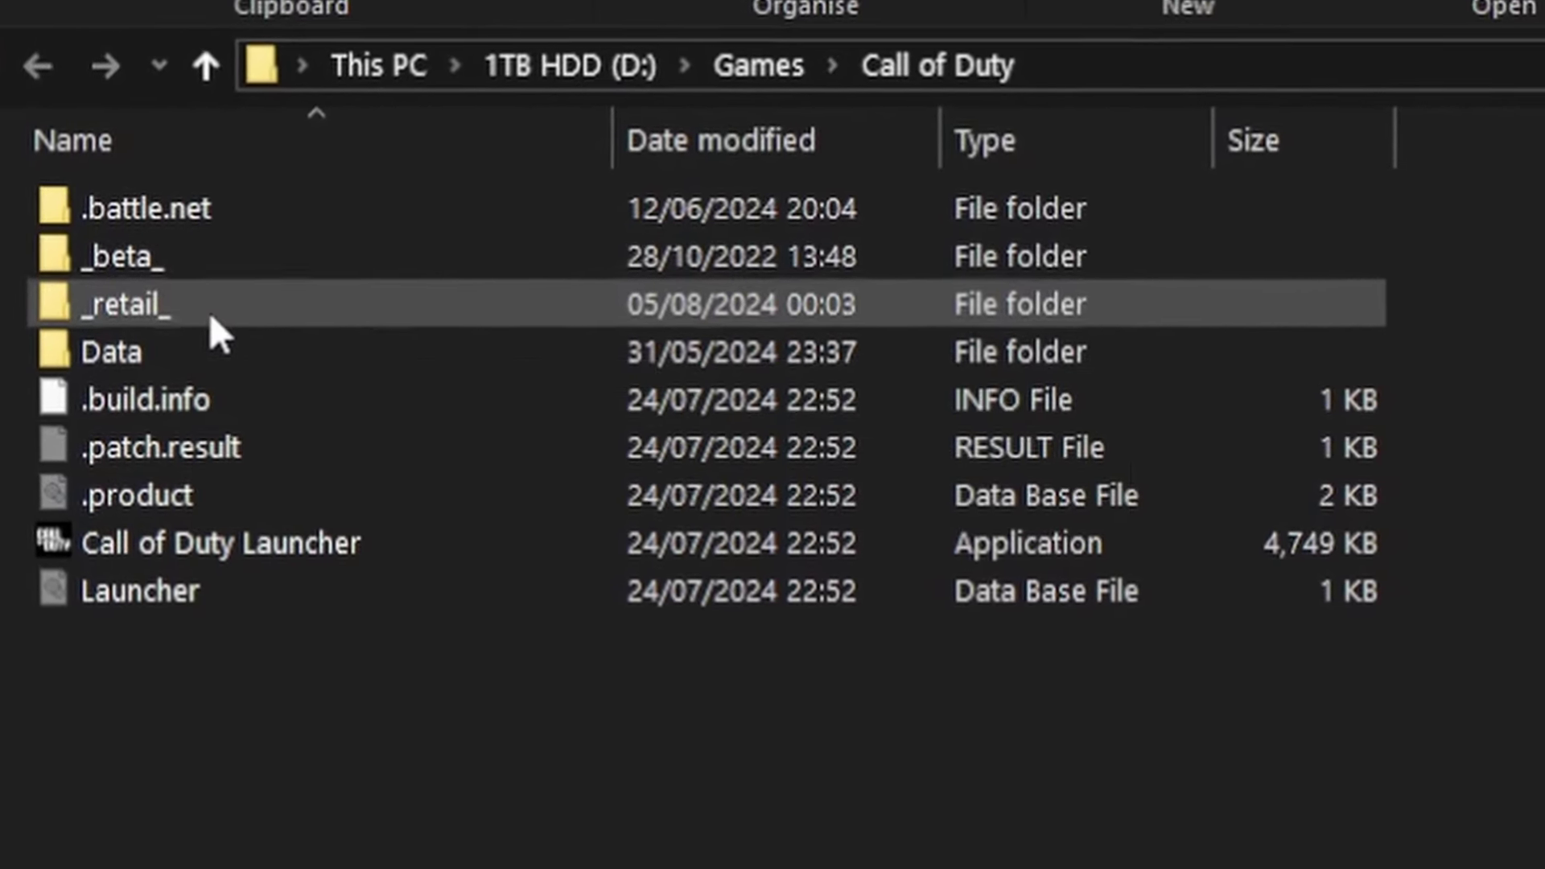
Copy the full path of cod.exe inside the _retail_ folder
double_click(201, 320)
scroll(772, 507, down, 7)
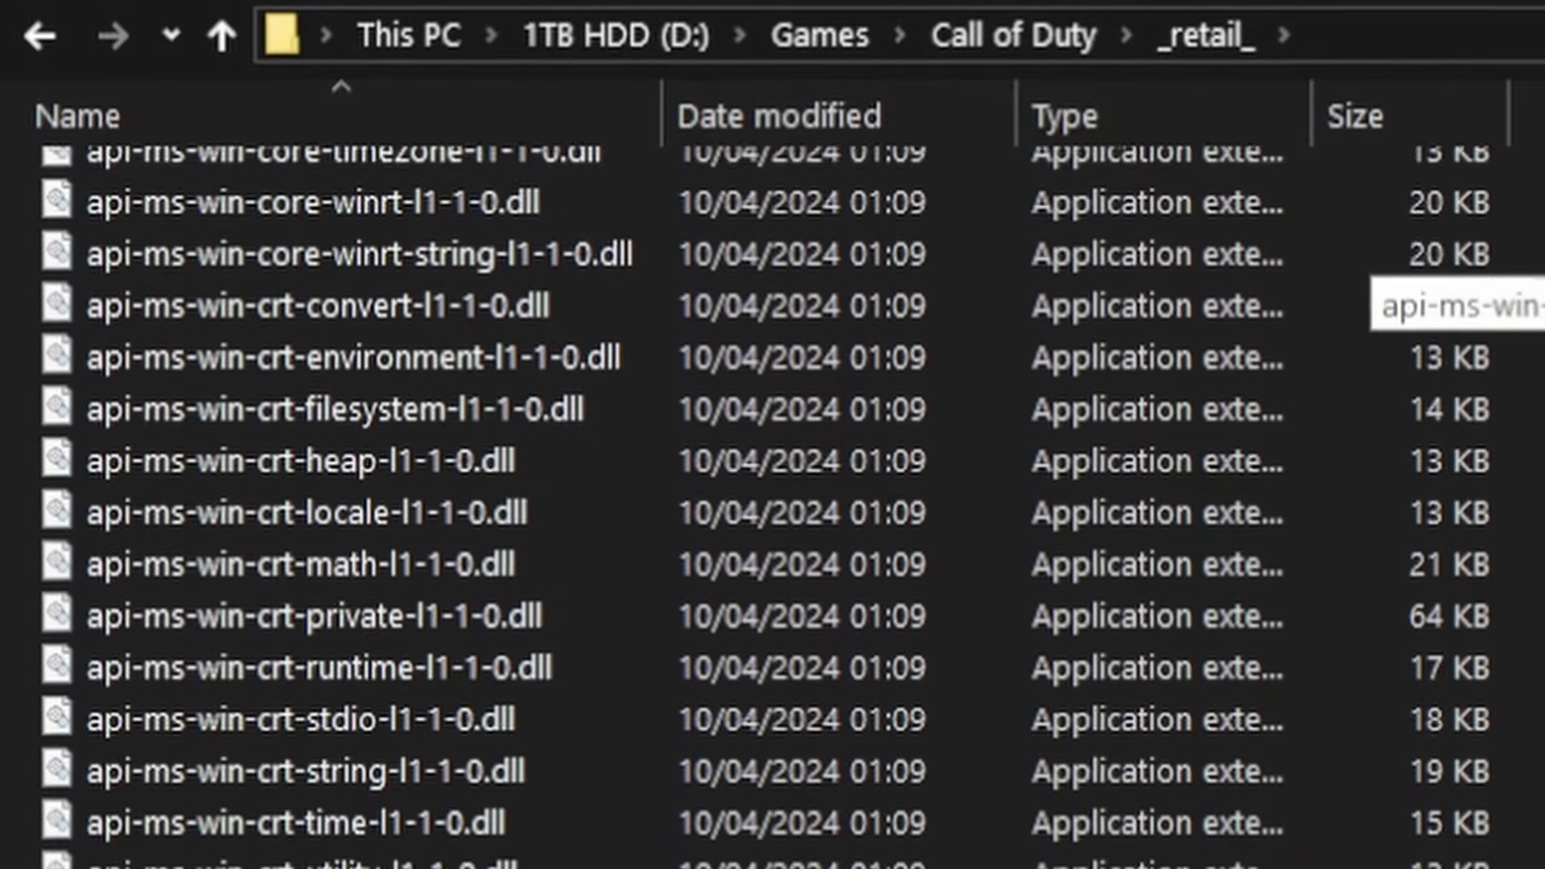
scroll(1400, 266, down, 3)
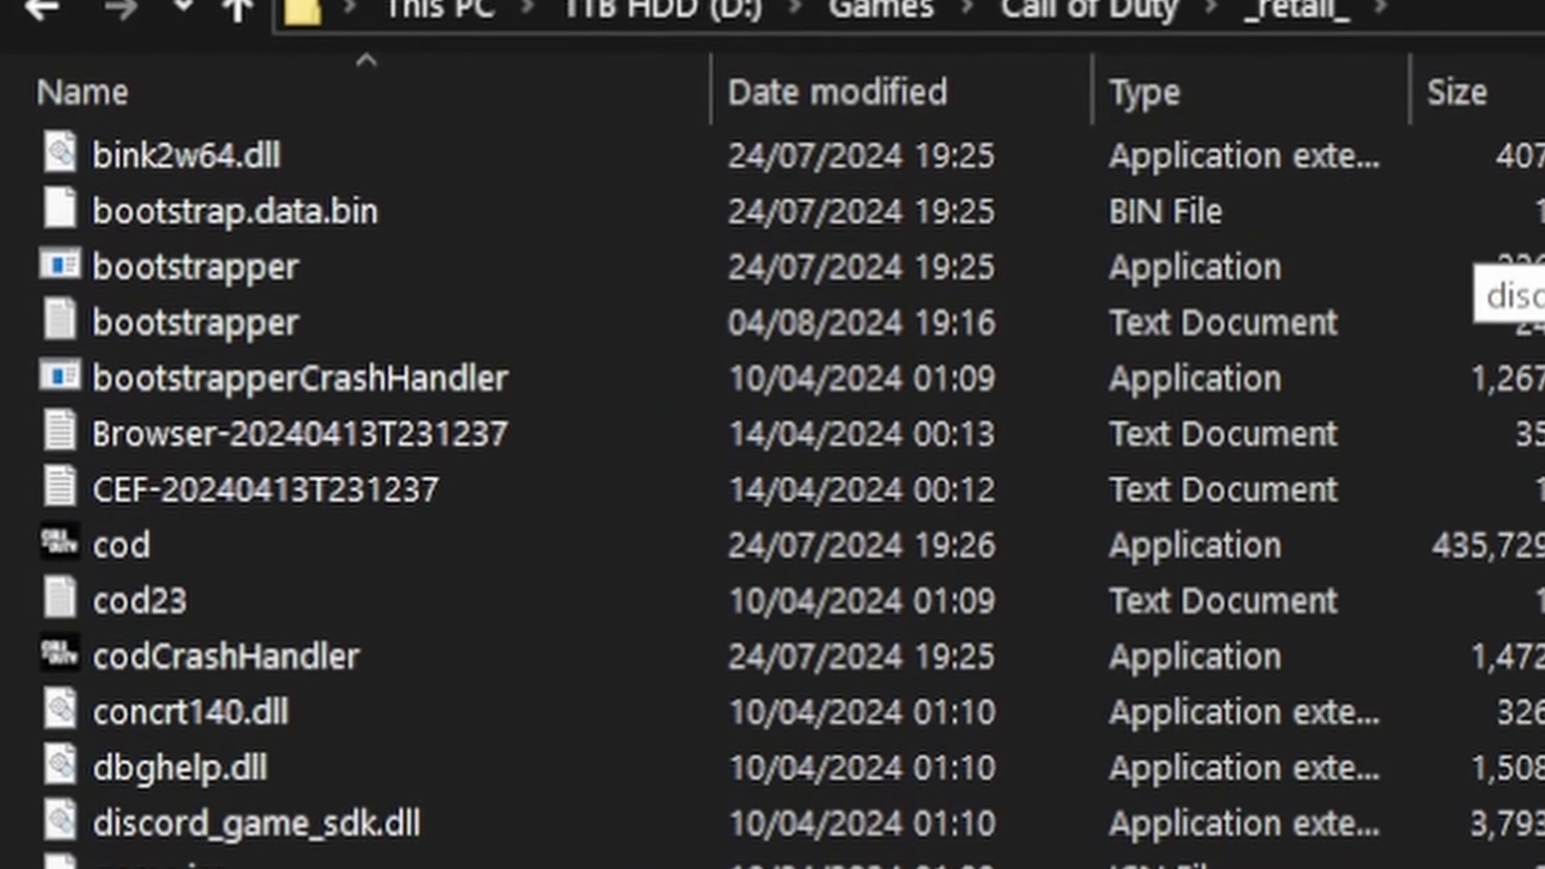
click(229, 676)
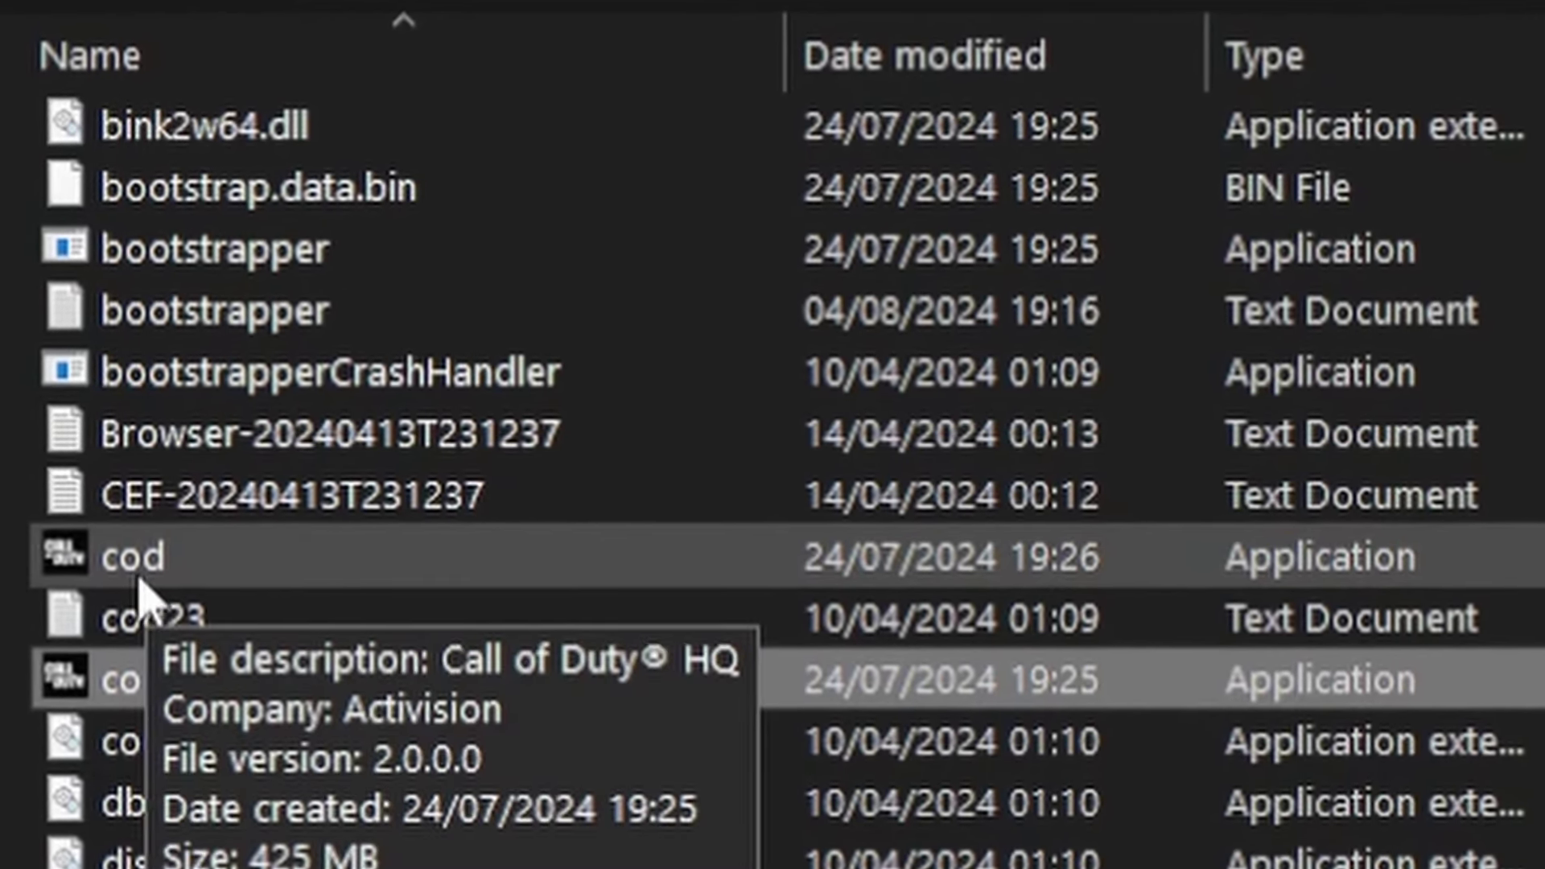
click(149, 573)
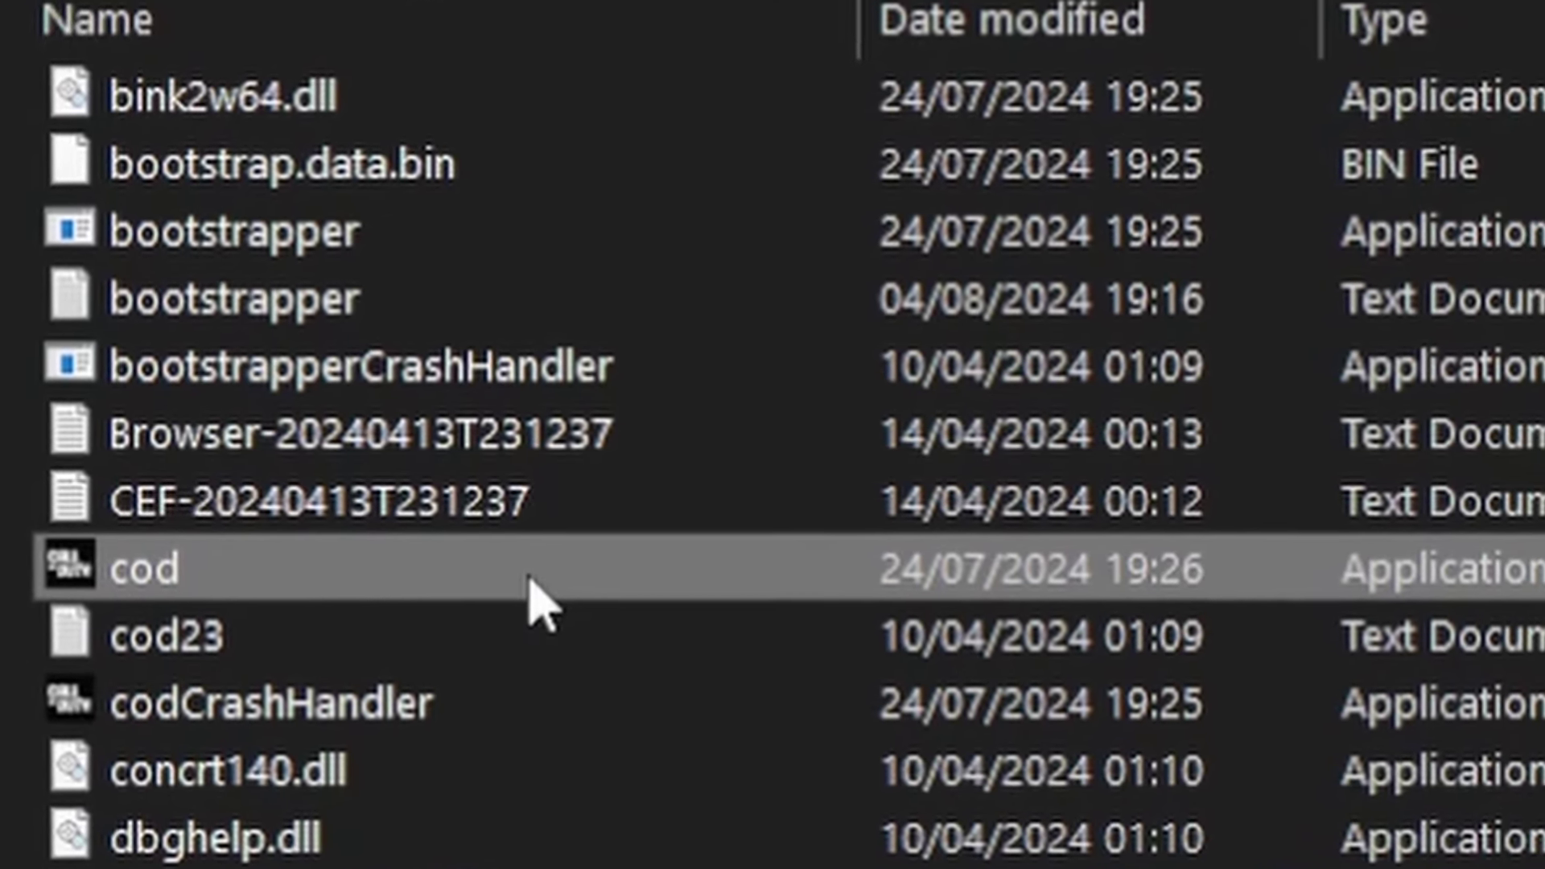
shift+right_click(440, 588)
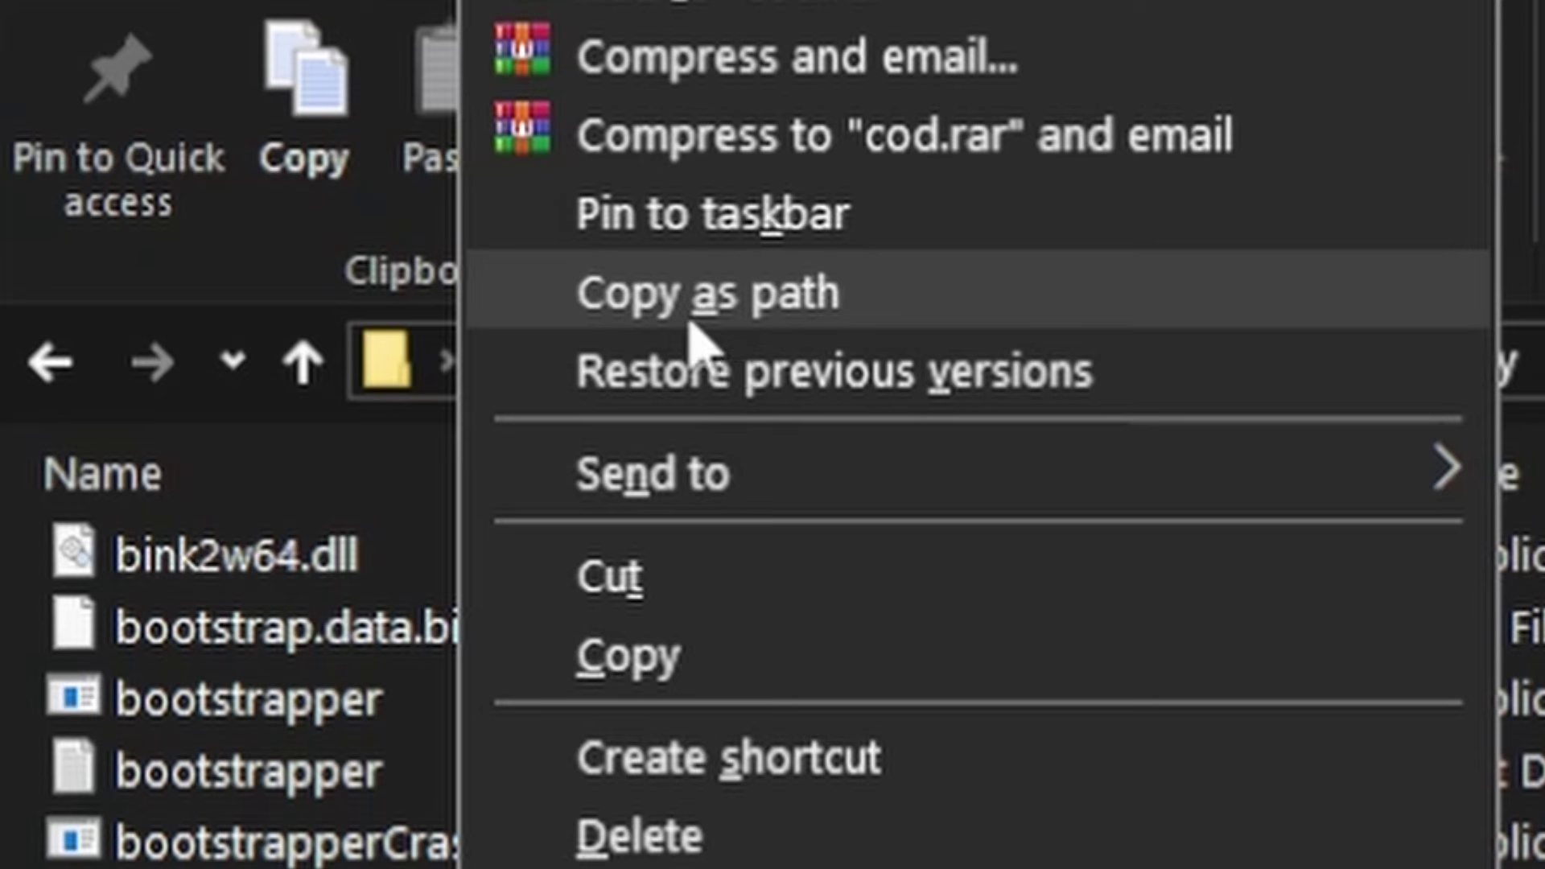
click(733, 321)
Run dump on the pasted cod.exe path in Cordycep, then move the console window aside
click(339, 497)
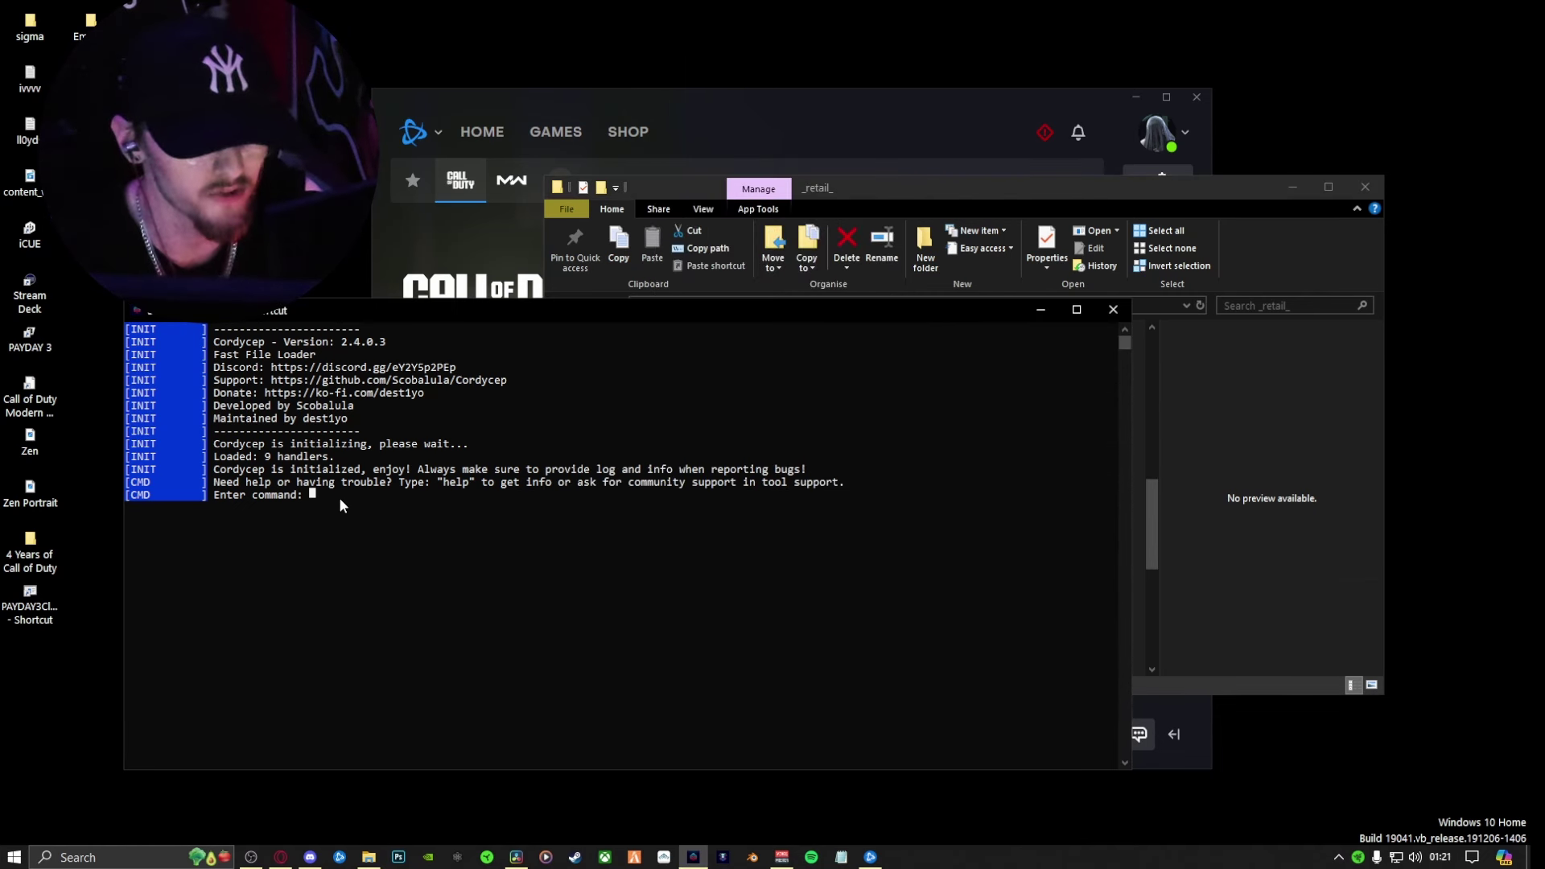
text(dump)
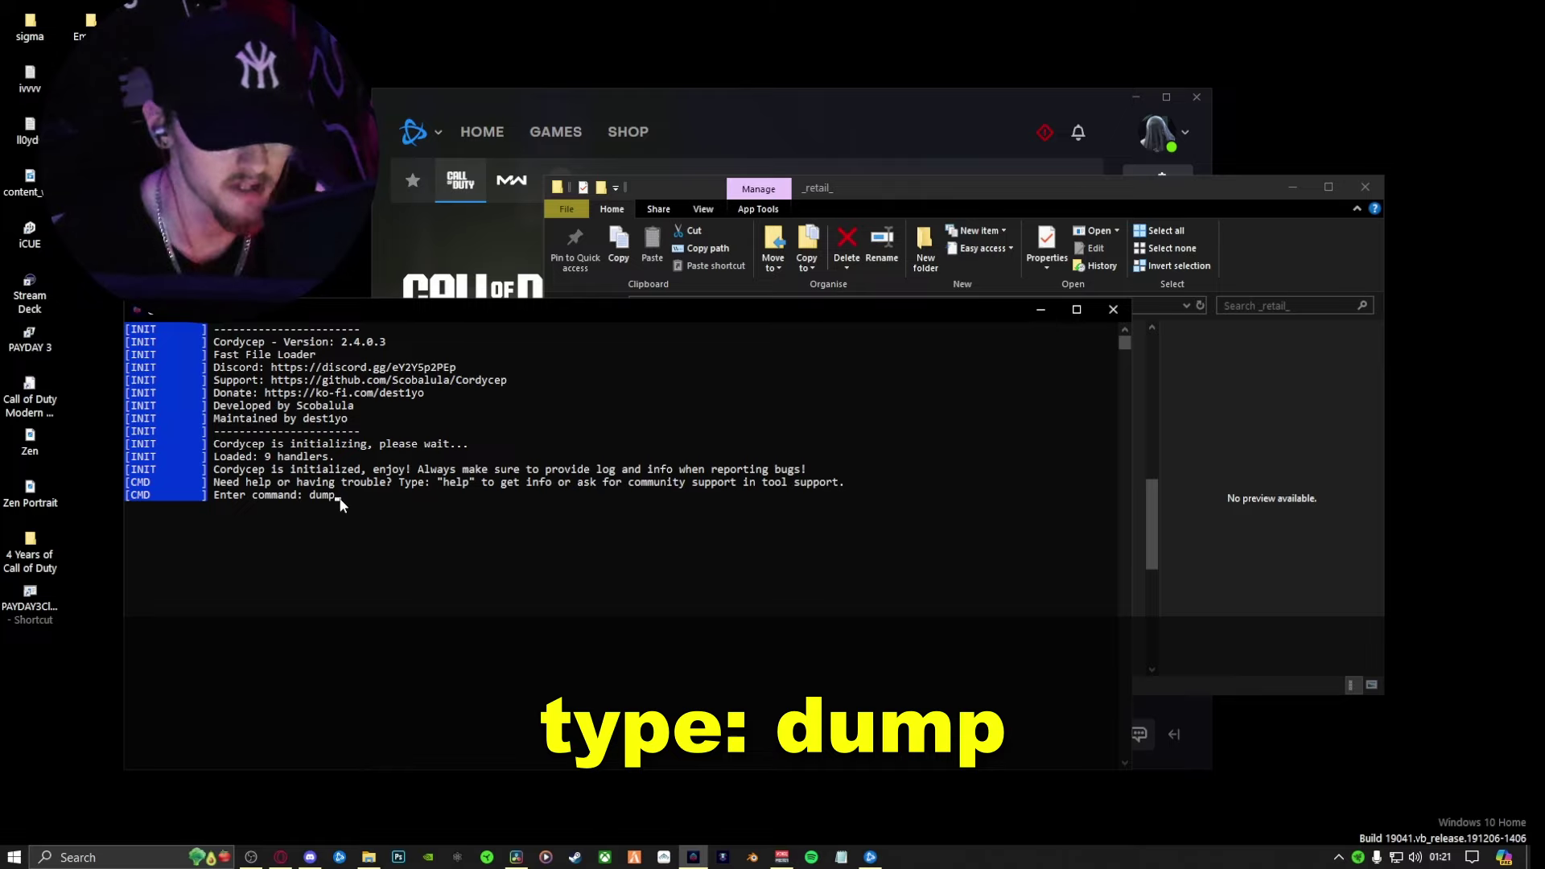
key(ctrl+v)
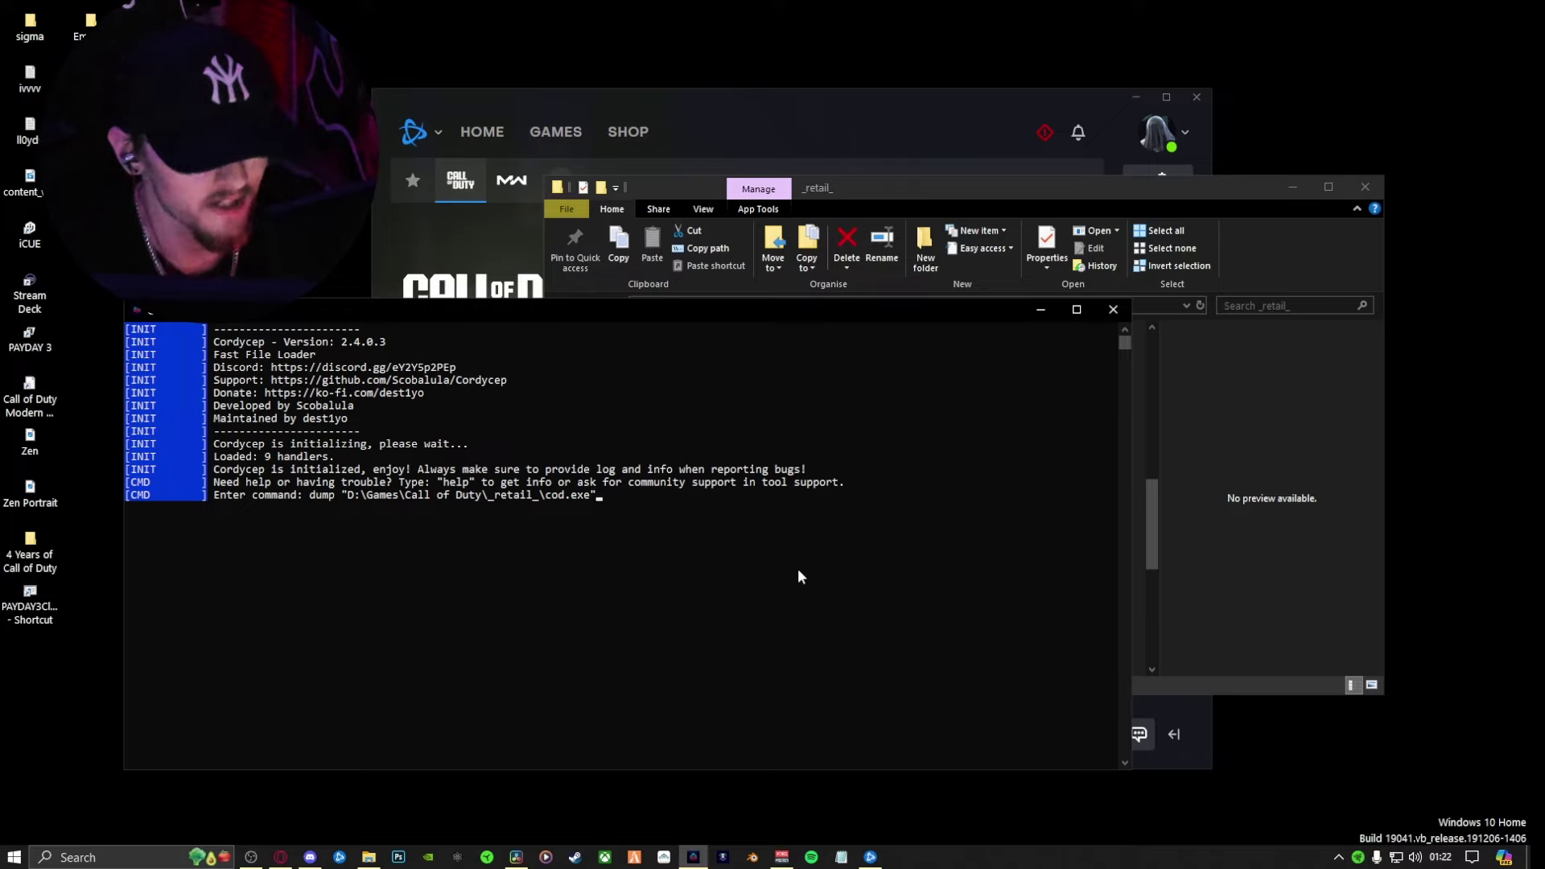
key(Return)
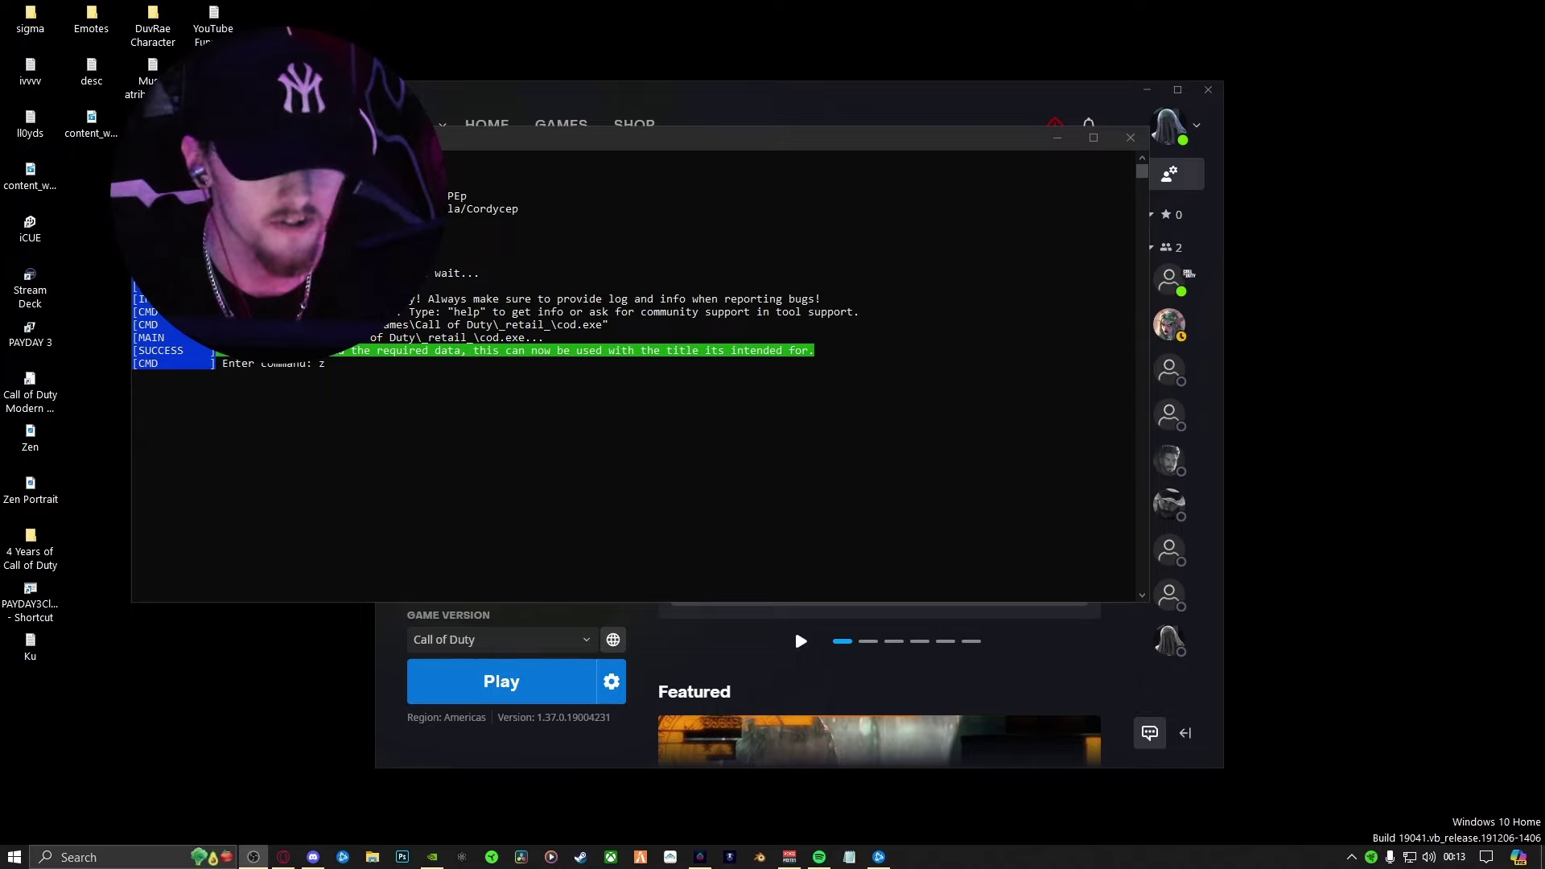
drag(581, 153, 829, 189)
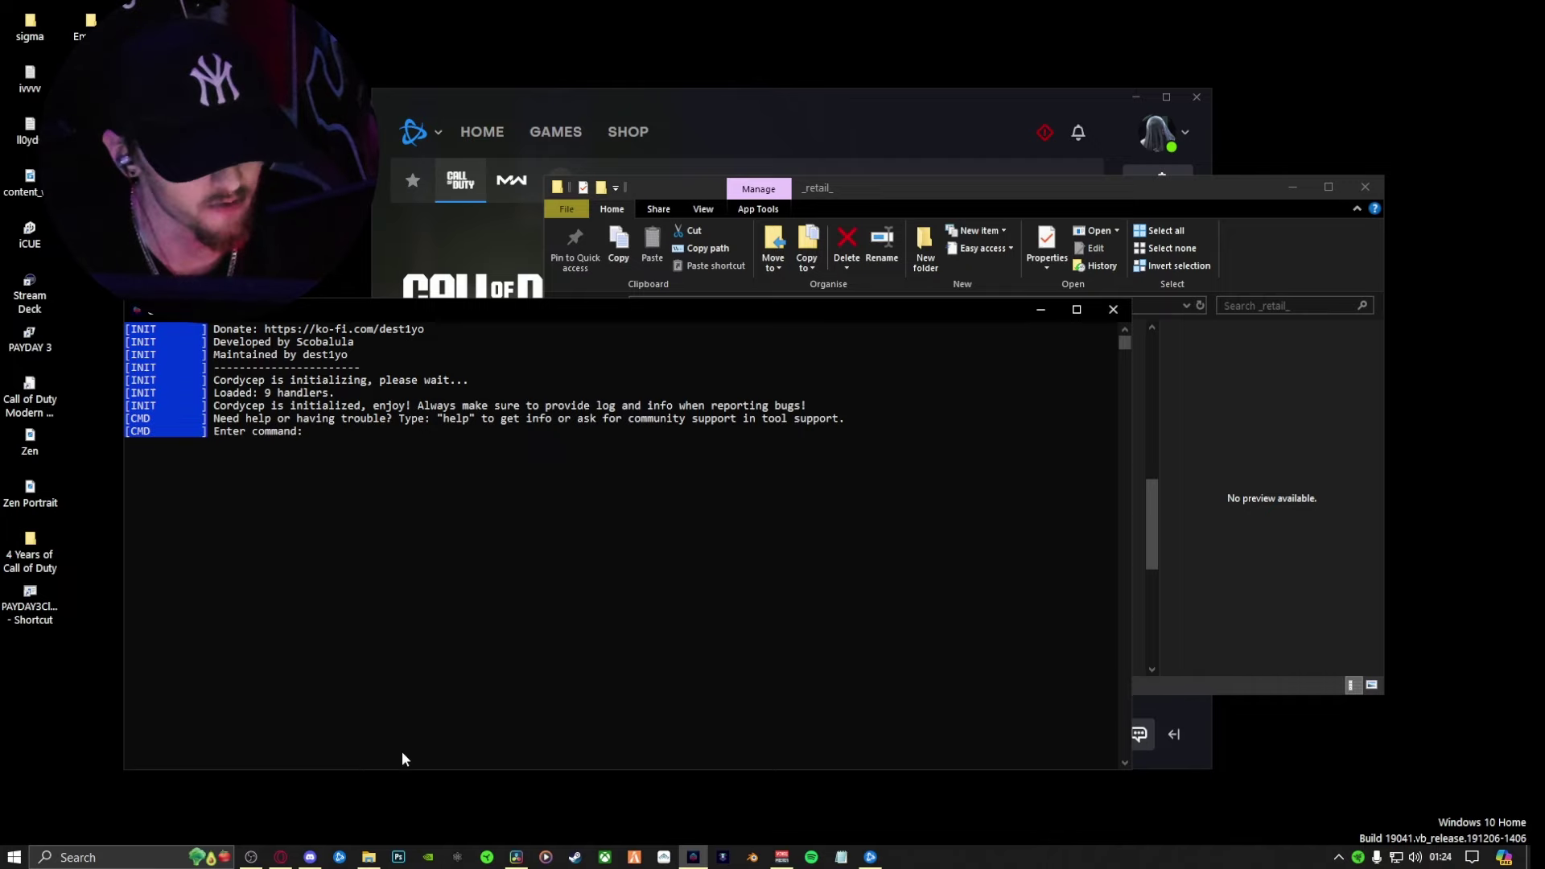
Copy the D:\Games\Call of Duty folder path from the address bar and return to the Cordycep console
click(370, 854)
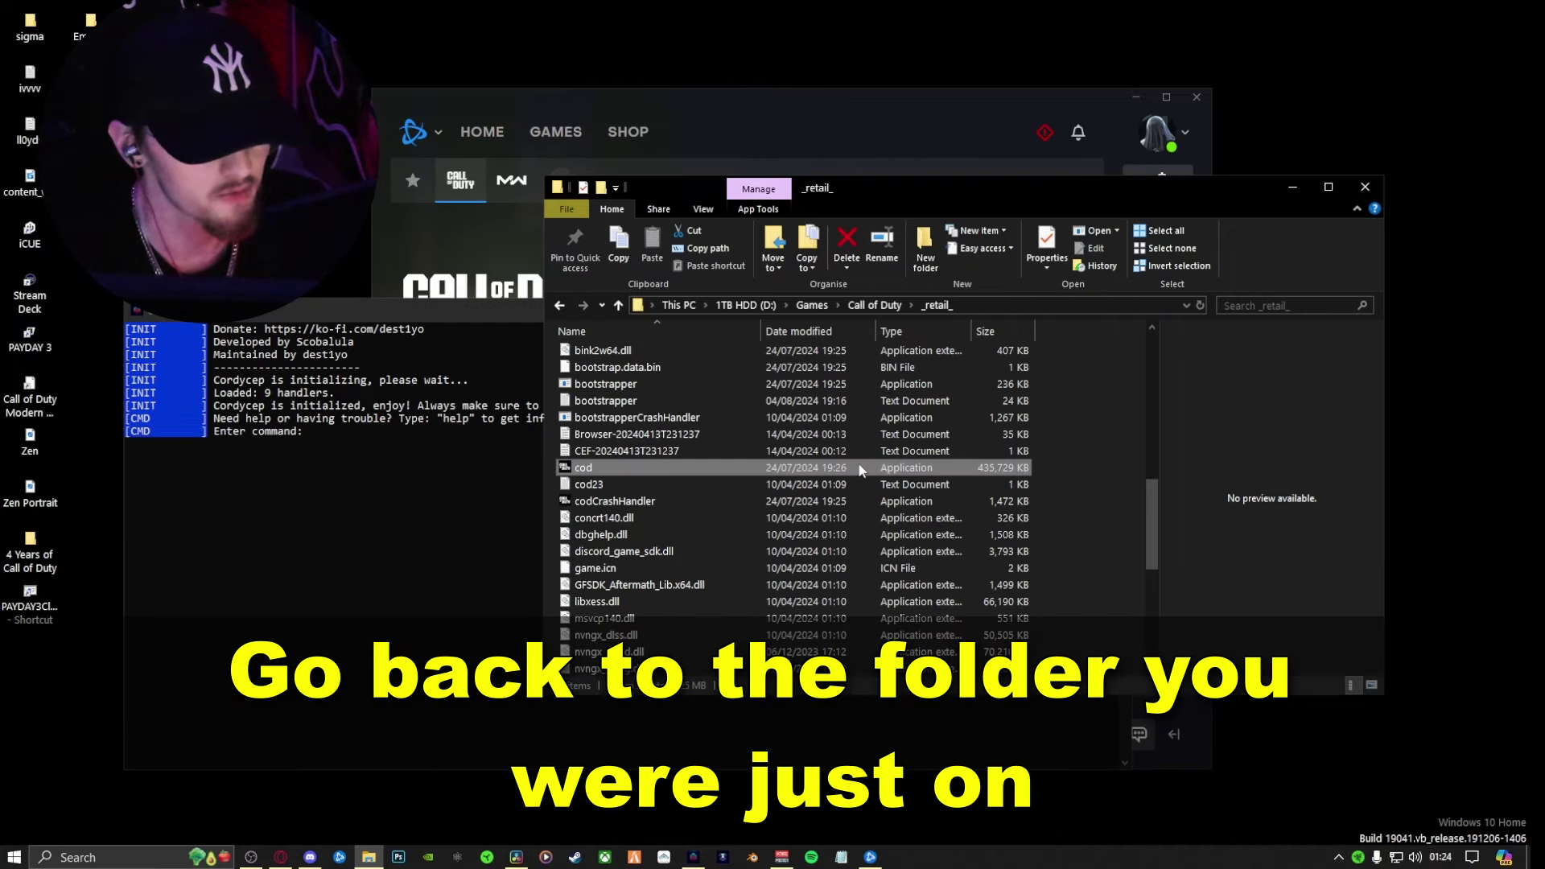
click(1069, 489)
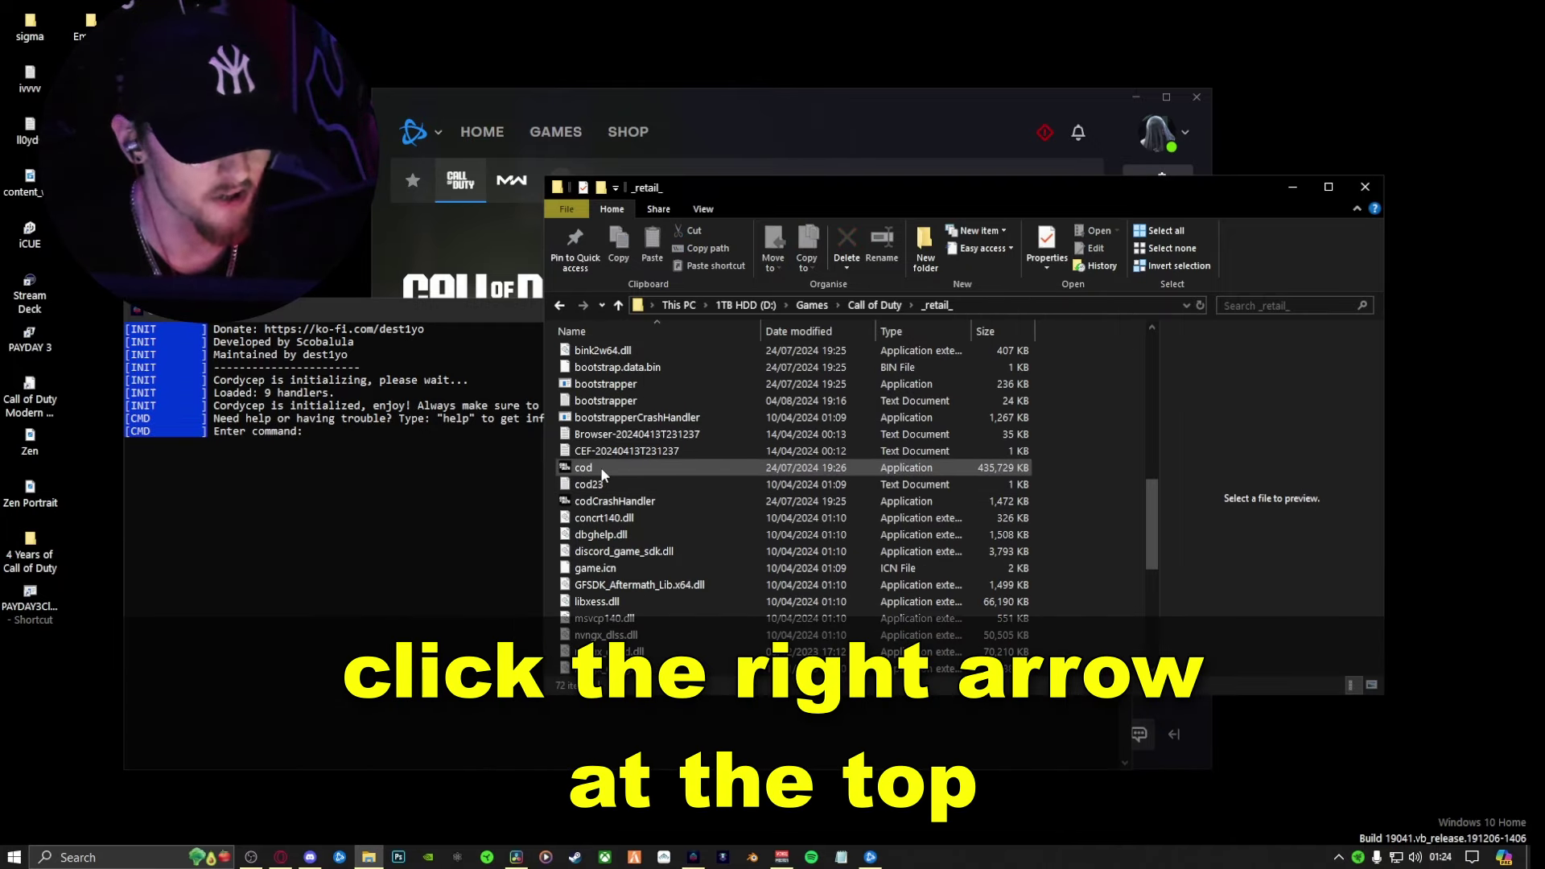
click(559, 308)
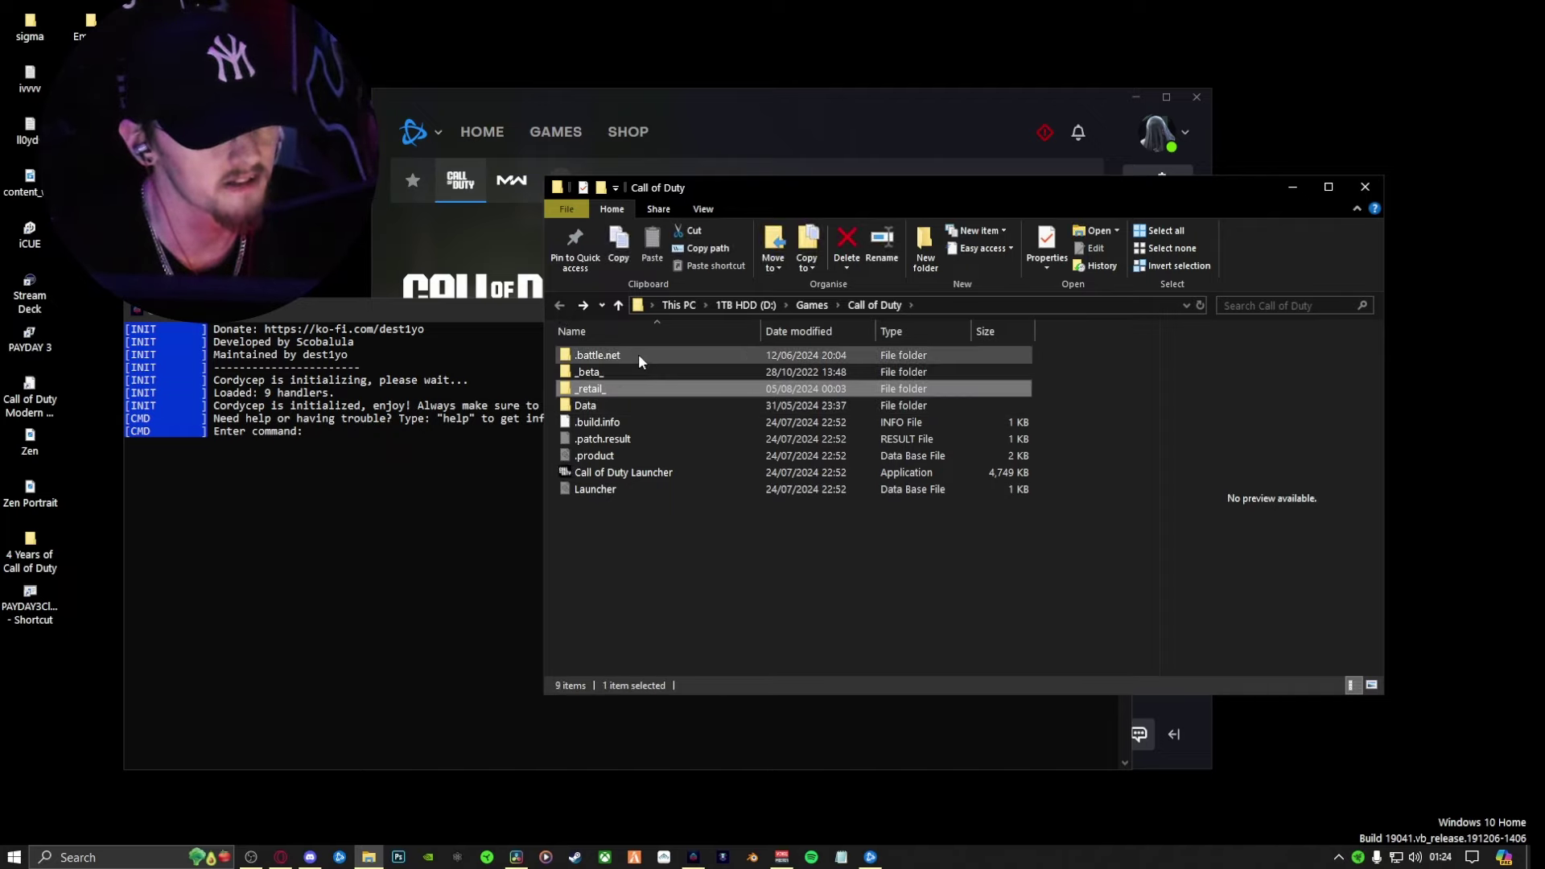
click(644, 507)
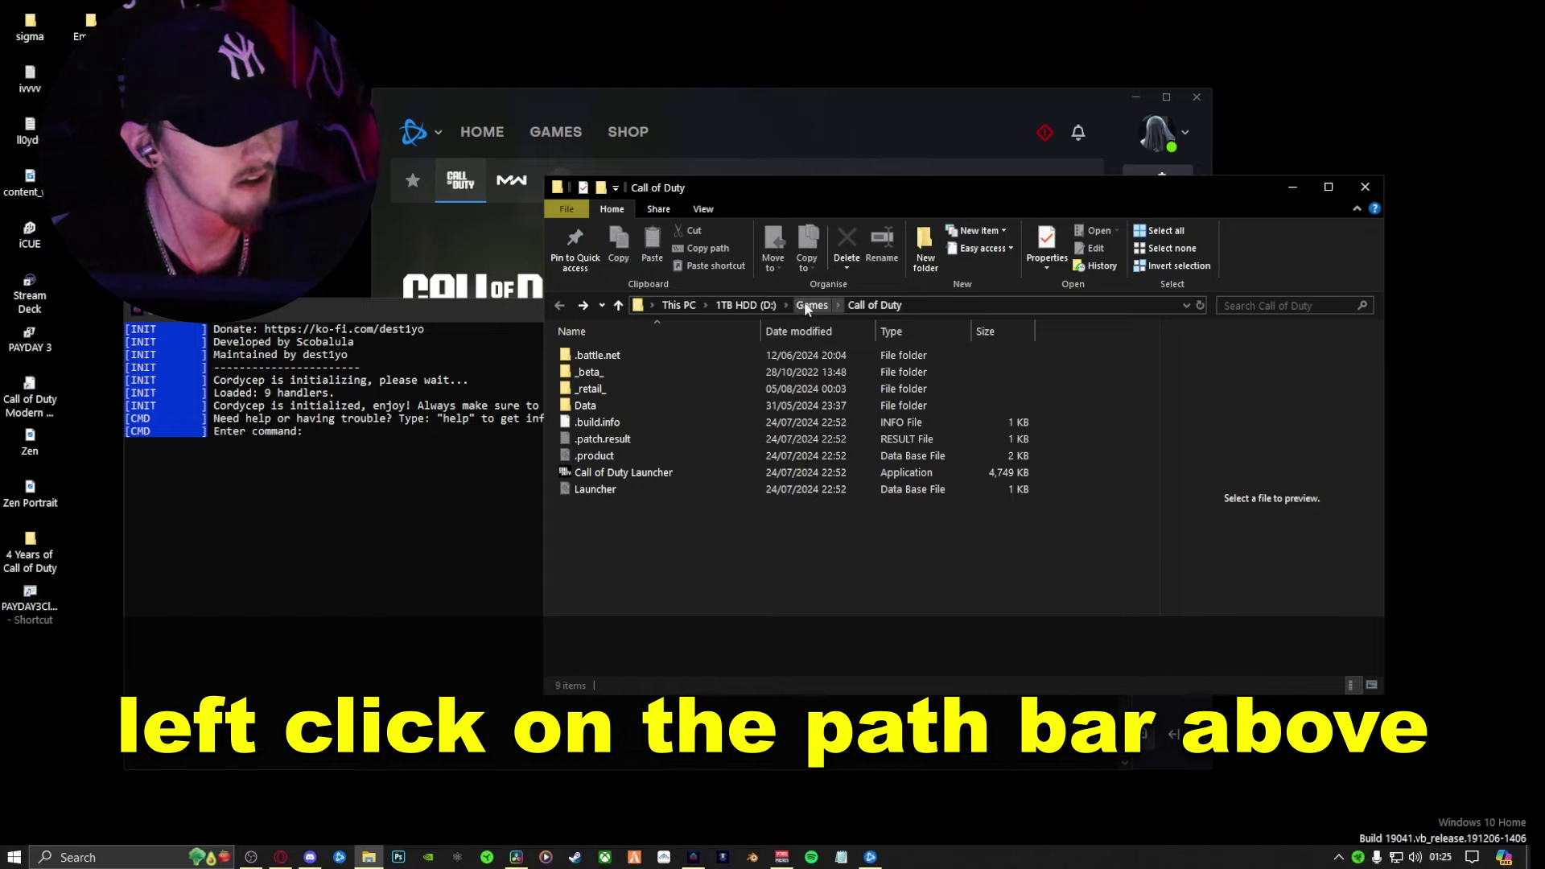
click(889, 305)
right_click(889, 305)
click(926, 360)
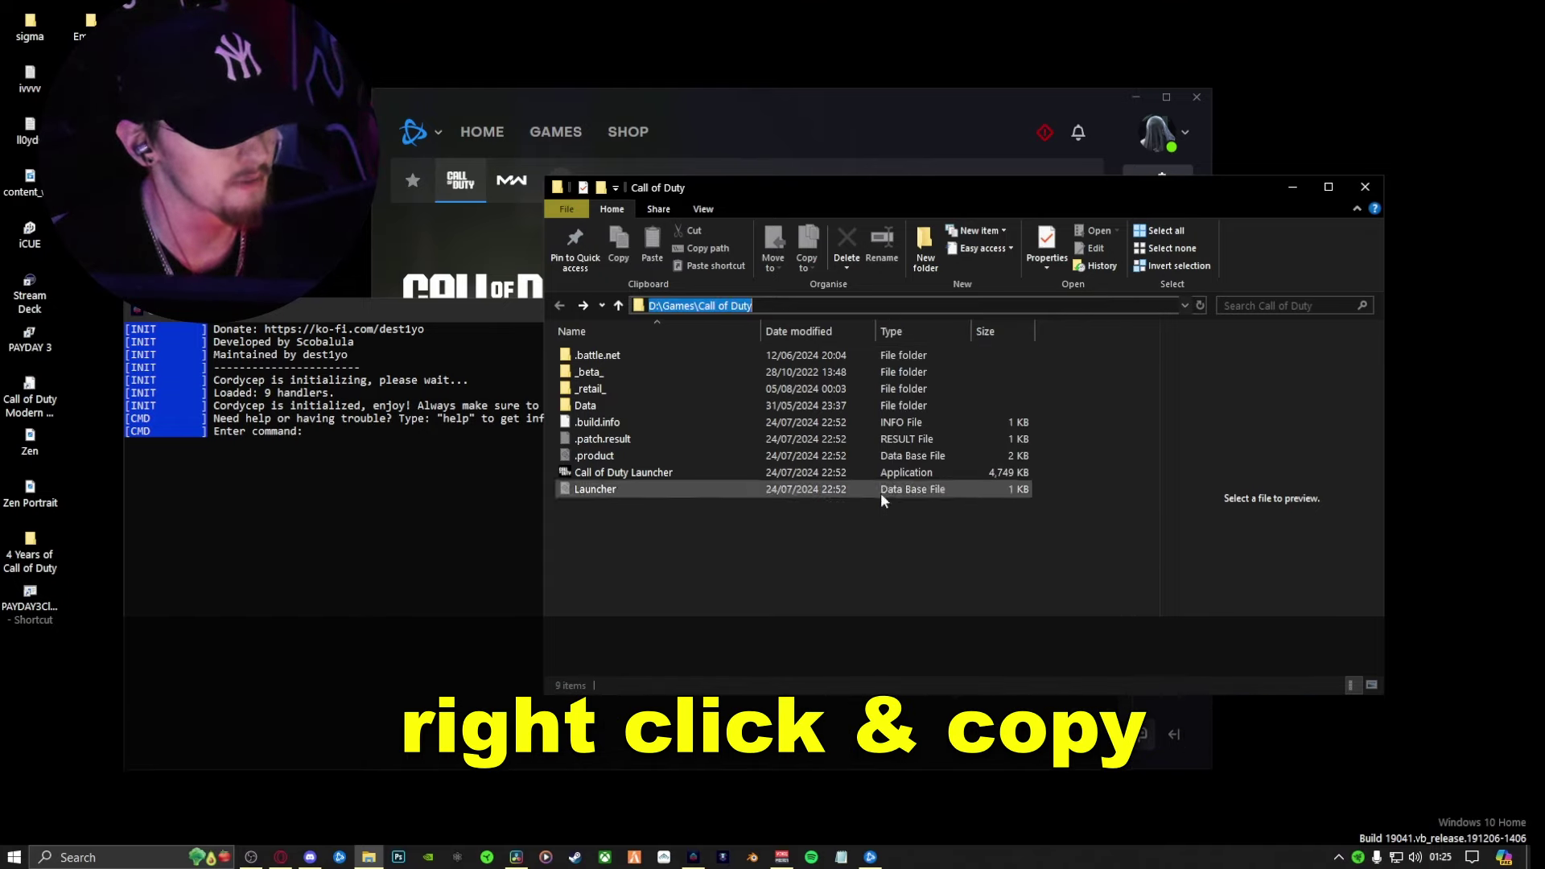
click(427, 455)
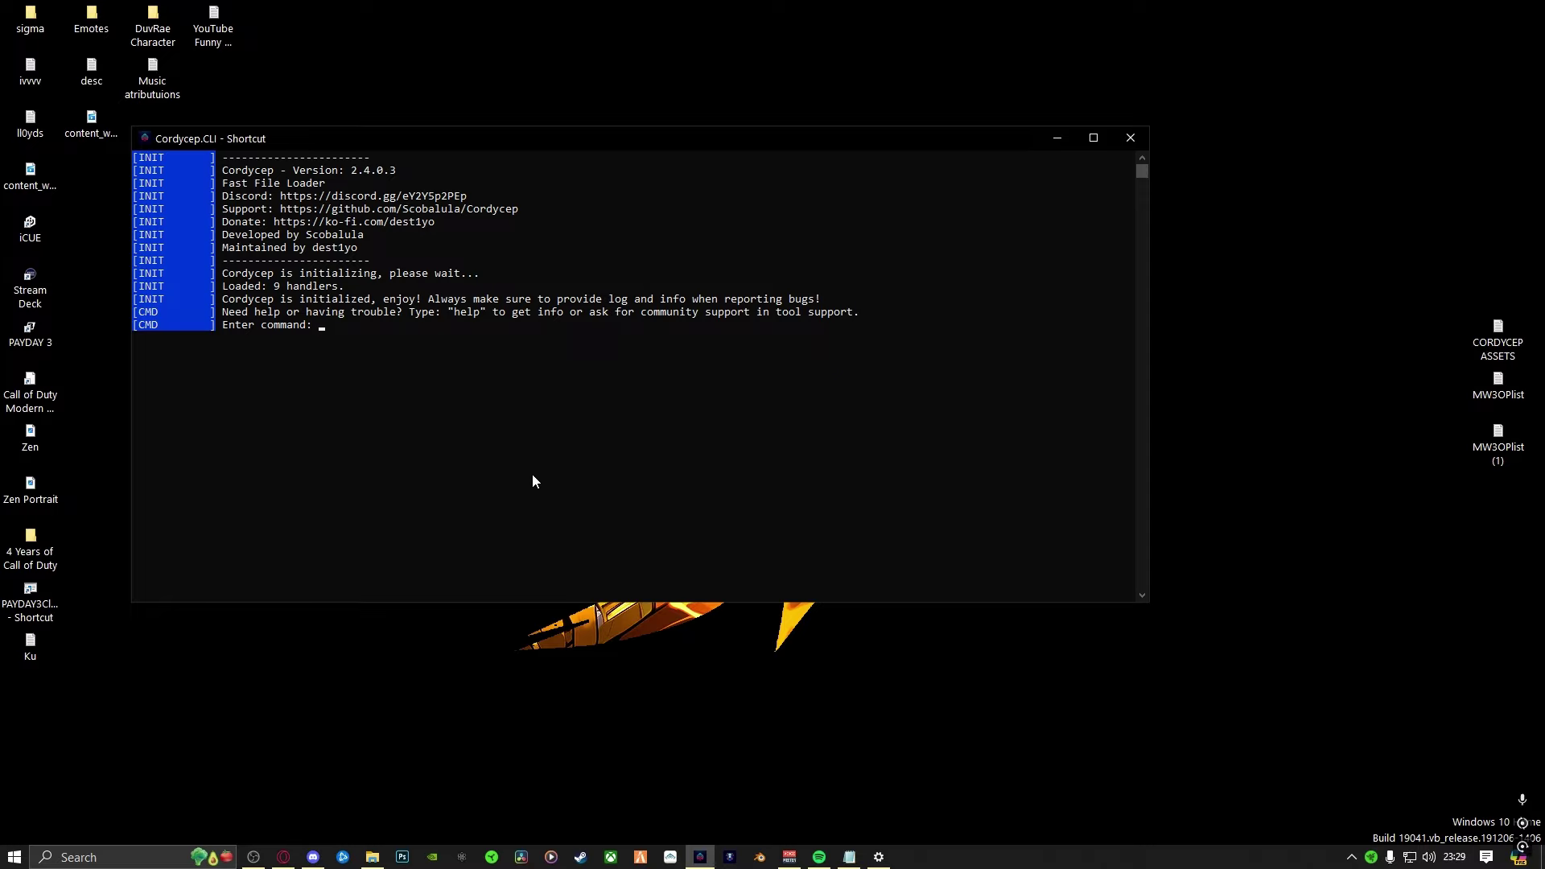
In the CORDYCEP ASSETS notes, replace the old path inside the sethandler mw6 command's quotes
double_click(1498, 338)
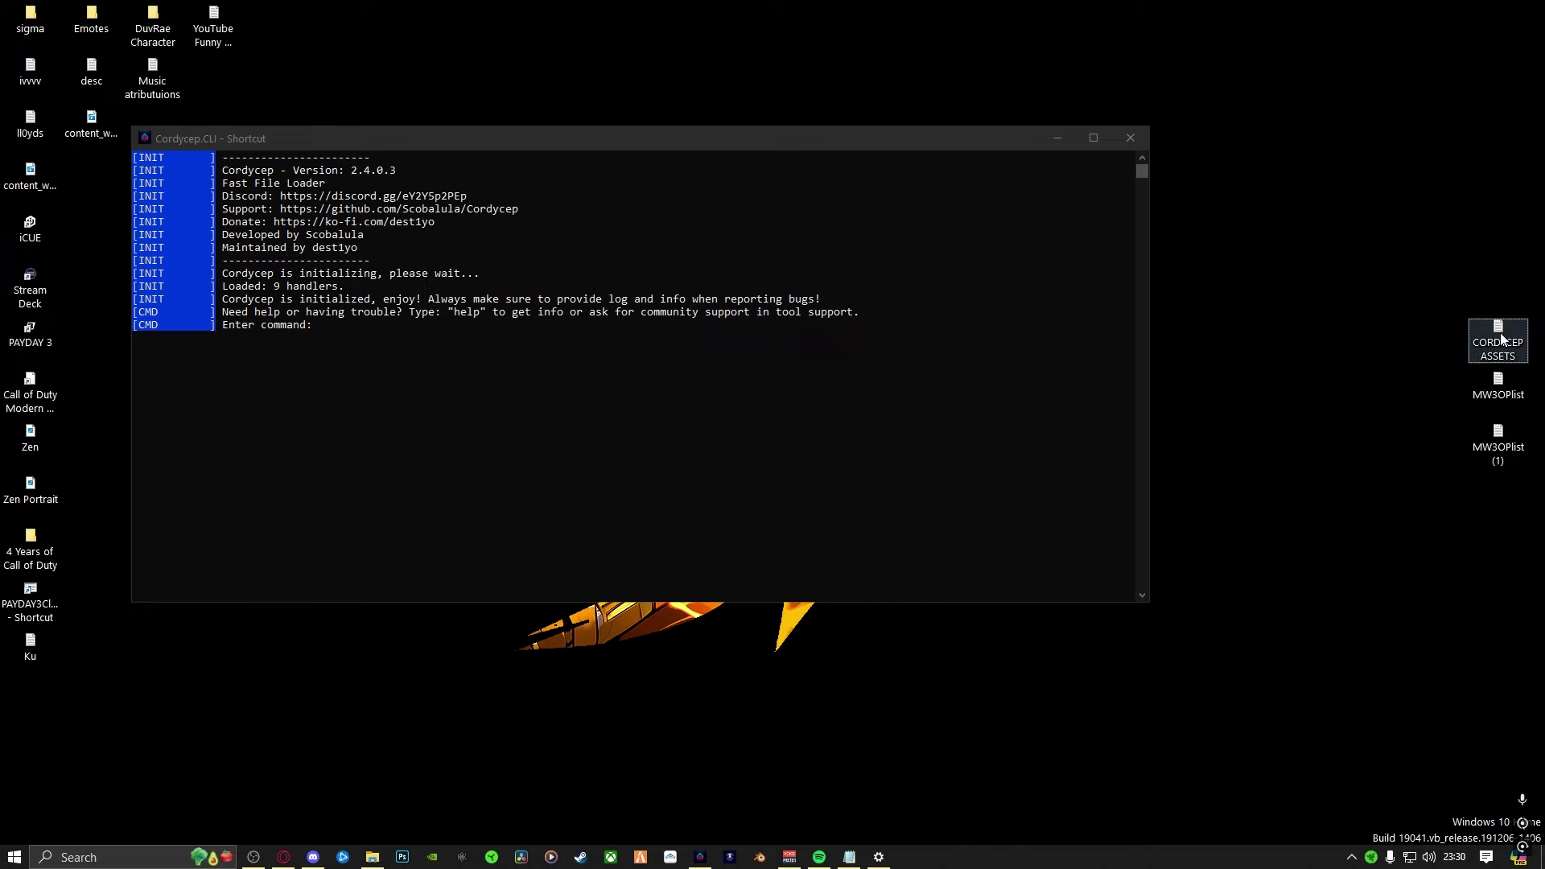
drag(1024, 367, 491, 371)
key(ctrl+c)
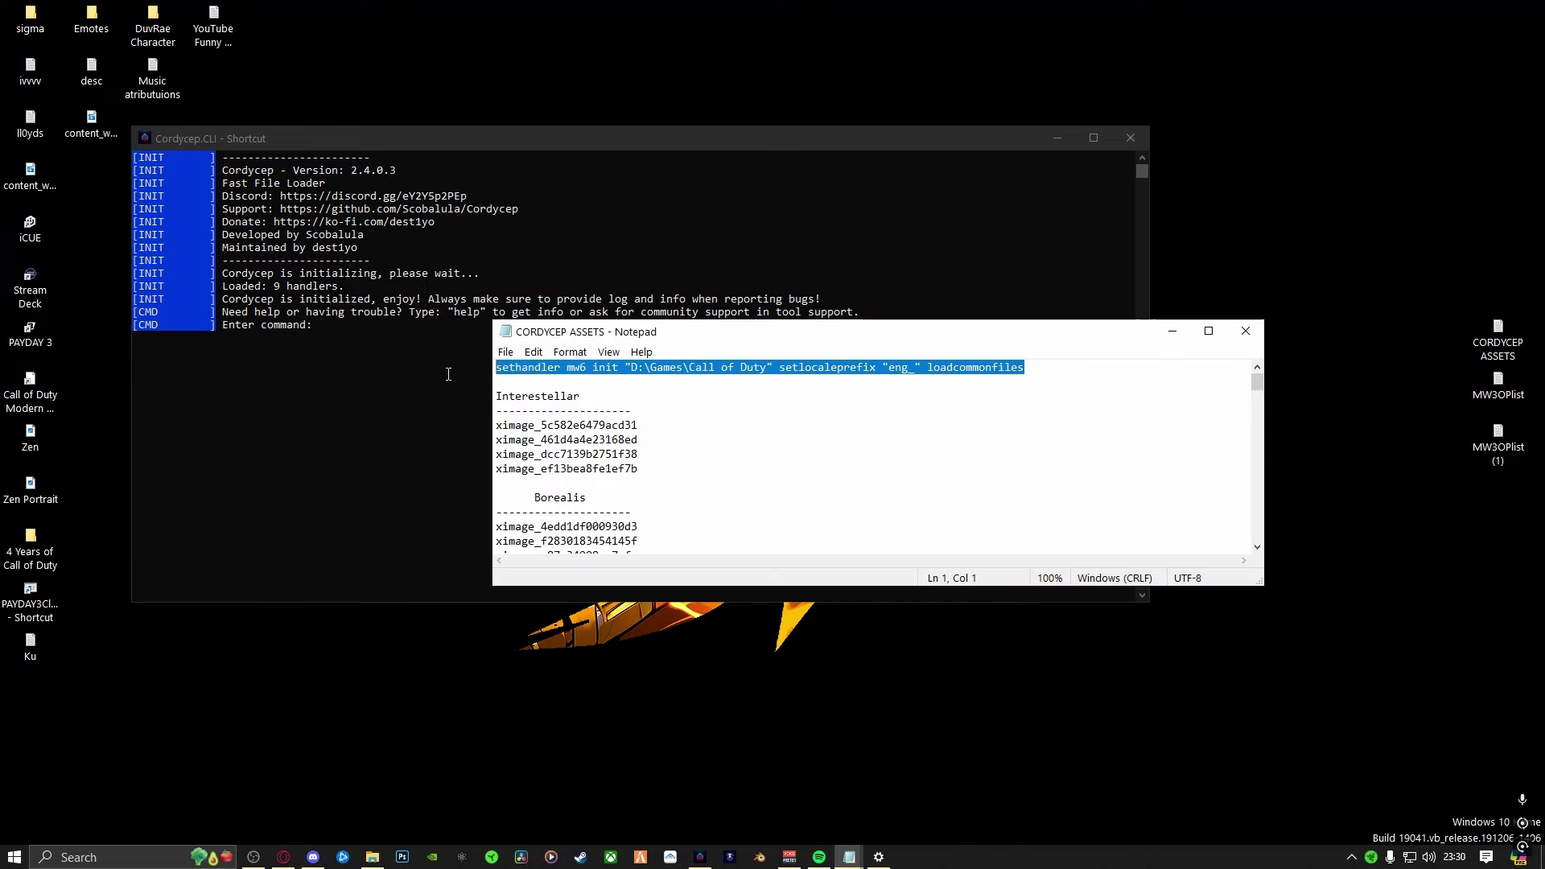
click(546, 394)
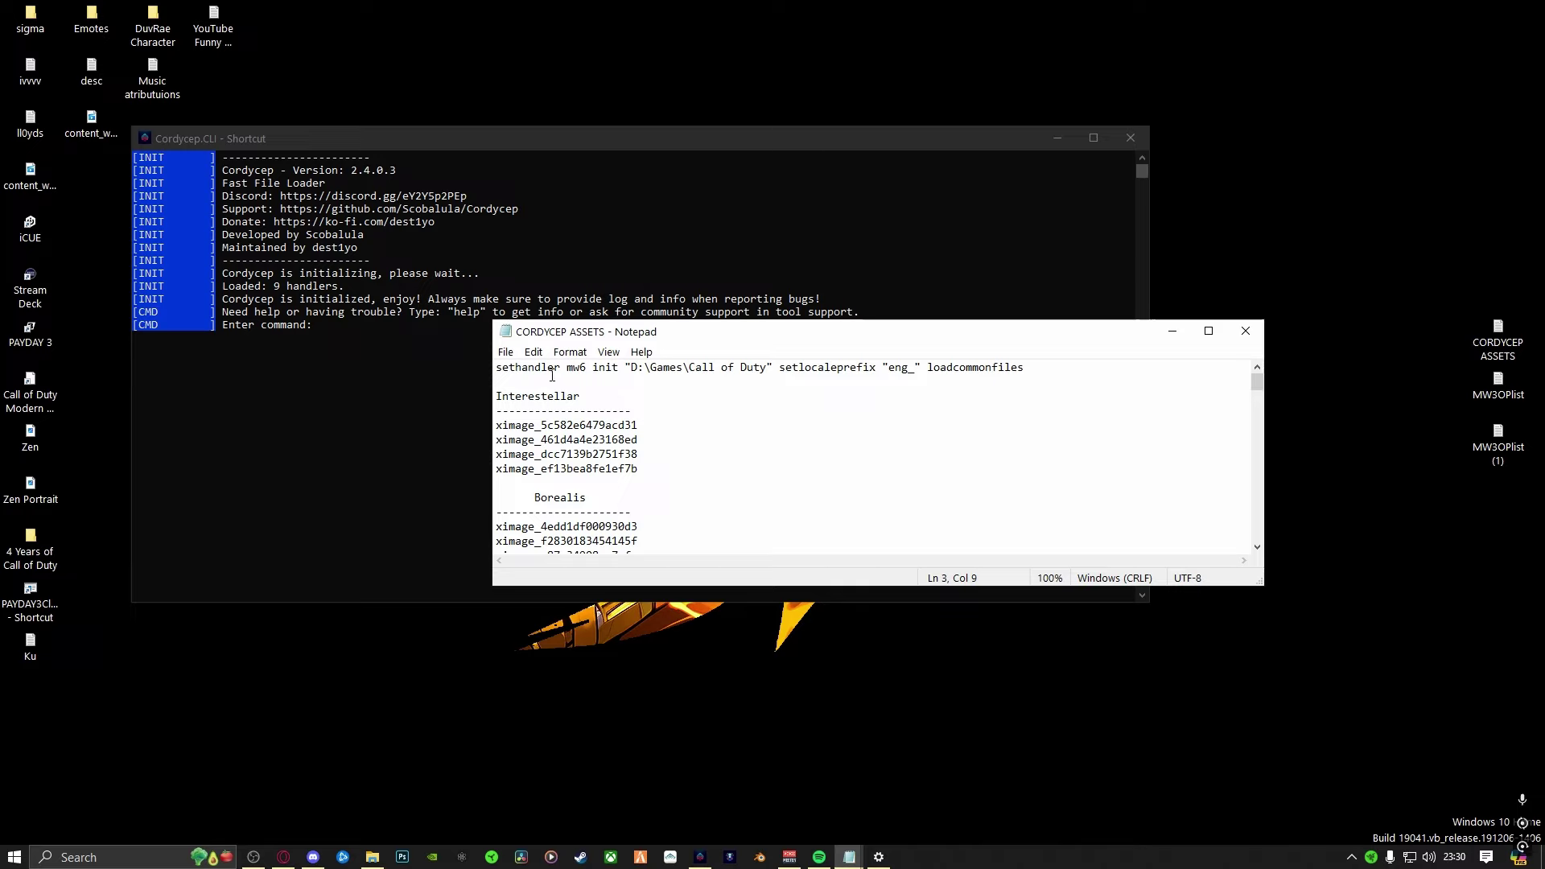
drag(630, 368, 766, 368)
key(BackSpace)
drag(496, 367, 1092, 545)
click(890, 368)
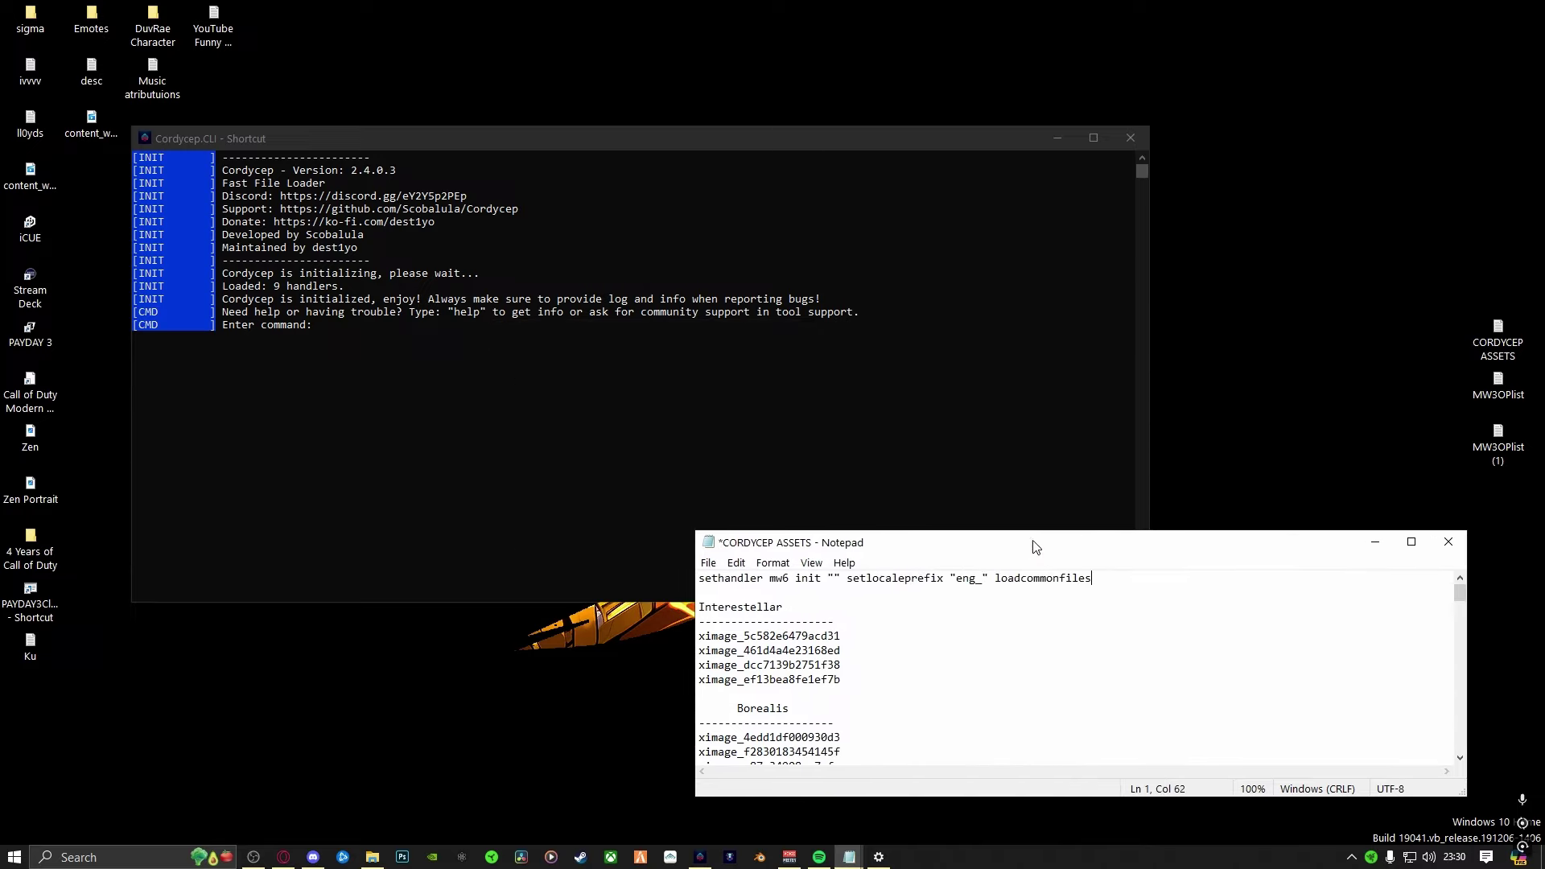
click(837, 578)
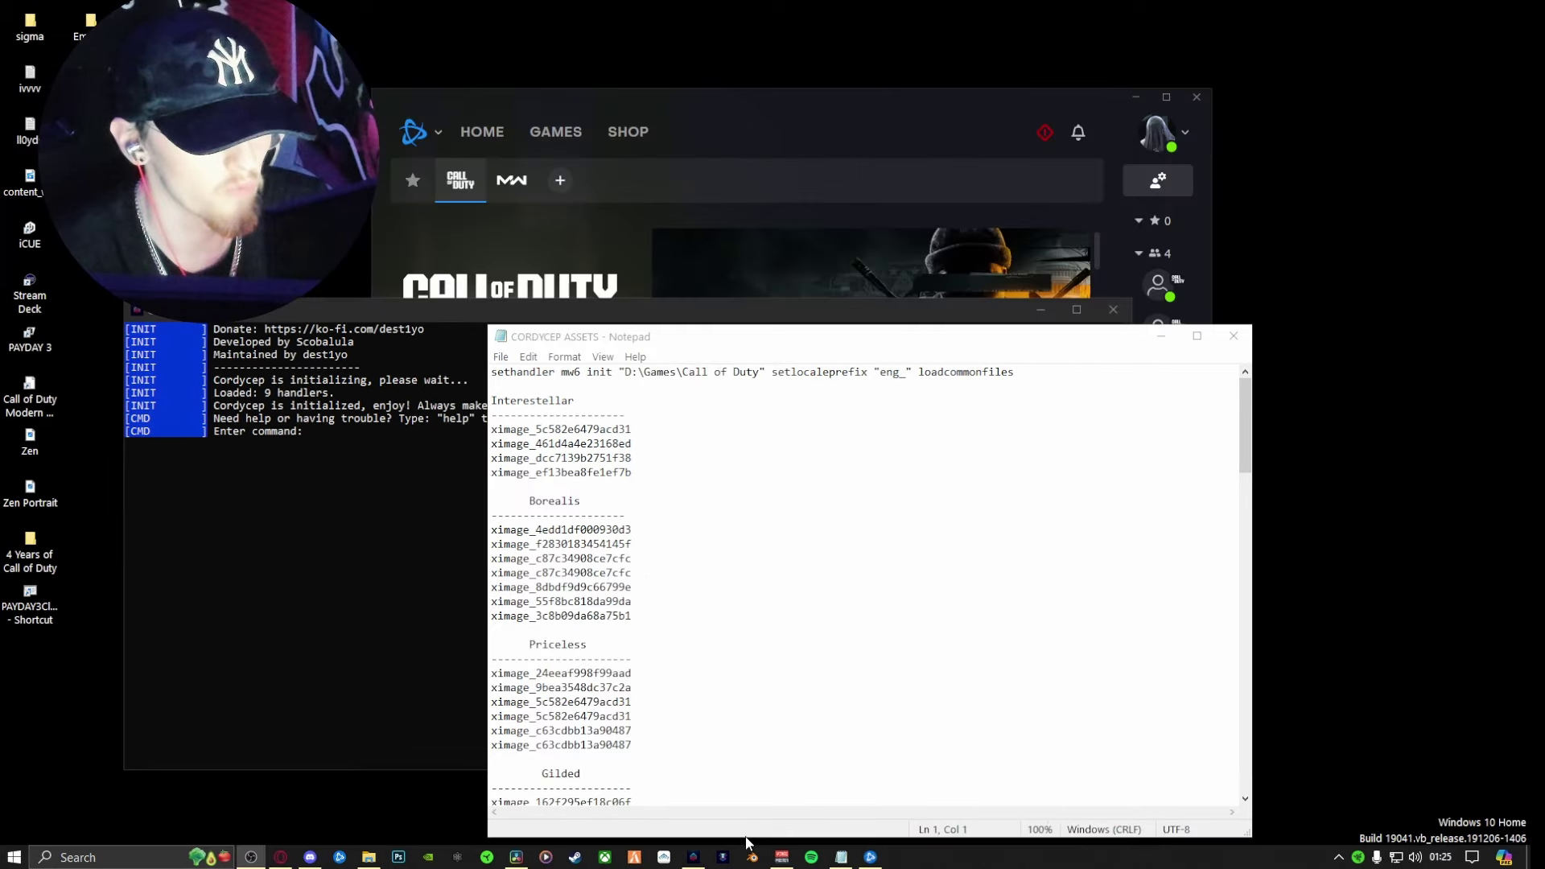
Paste the sethandler mw6 init "D:\Games\Call of Duty" command line into the Cordycep prompt
drag(747, 838, 692, 411)
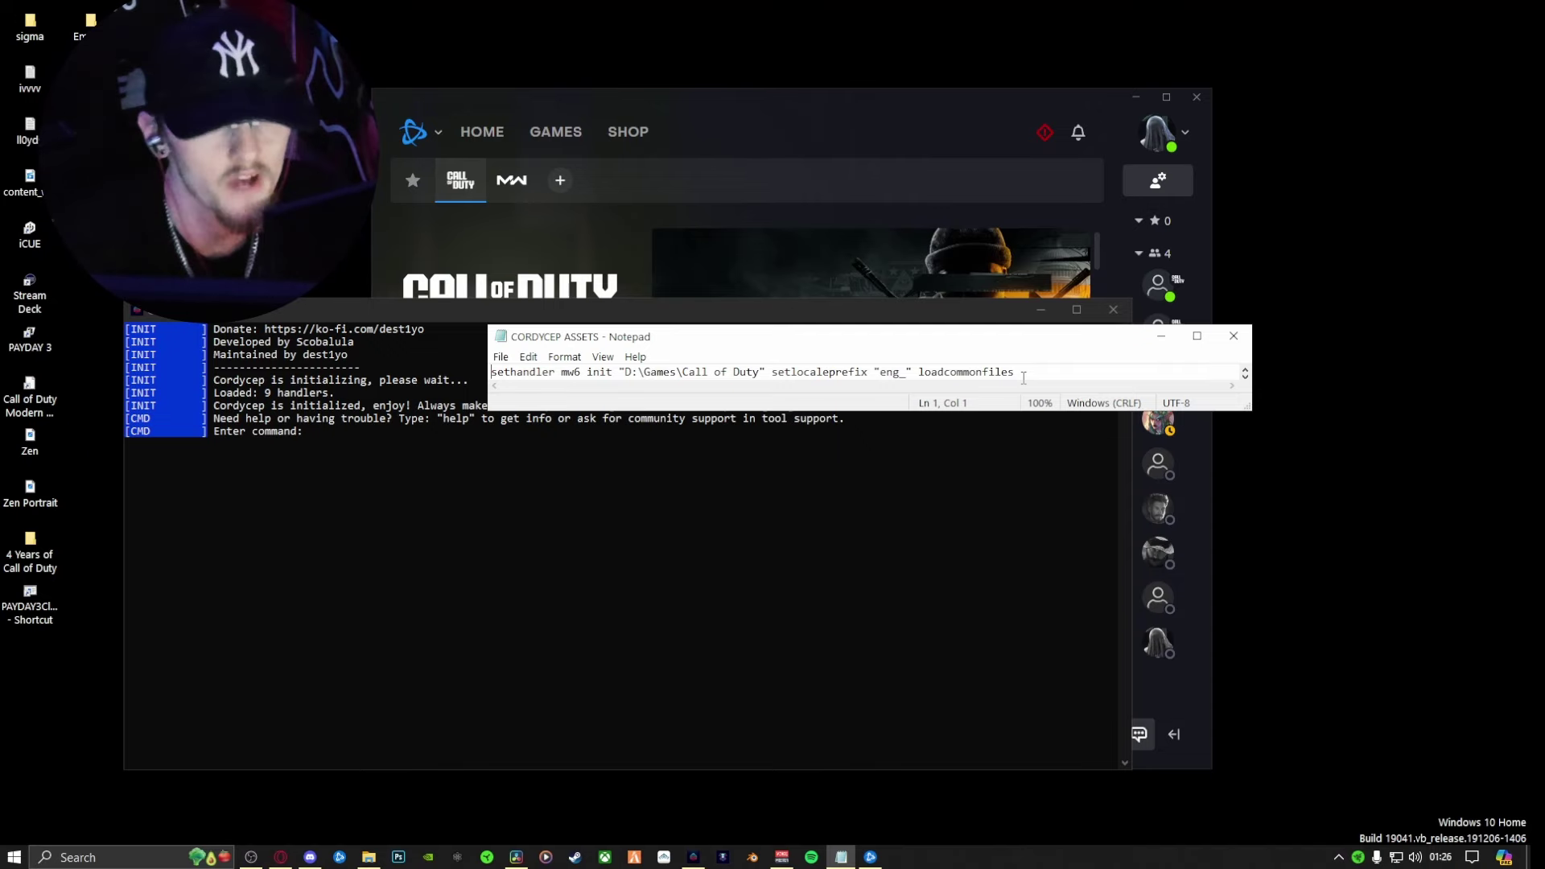
click(652, 377)
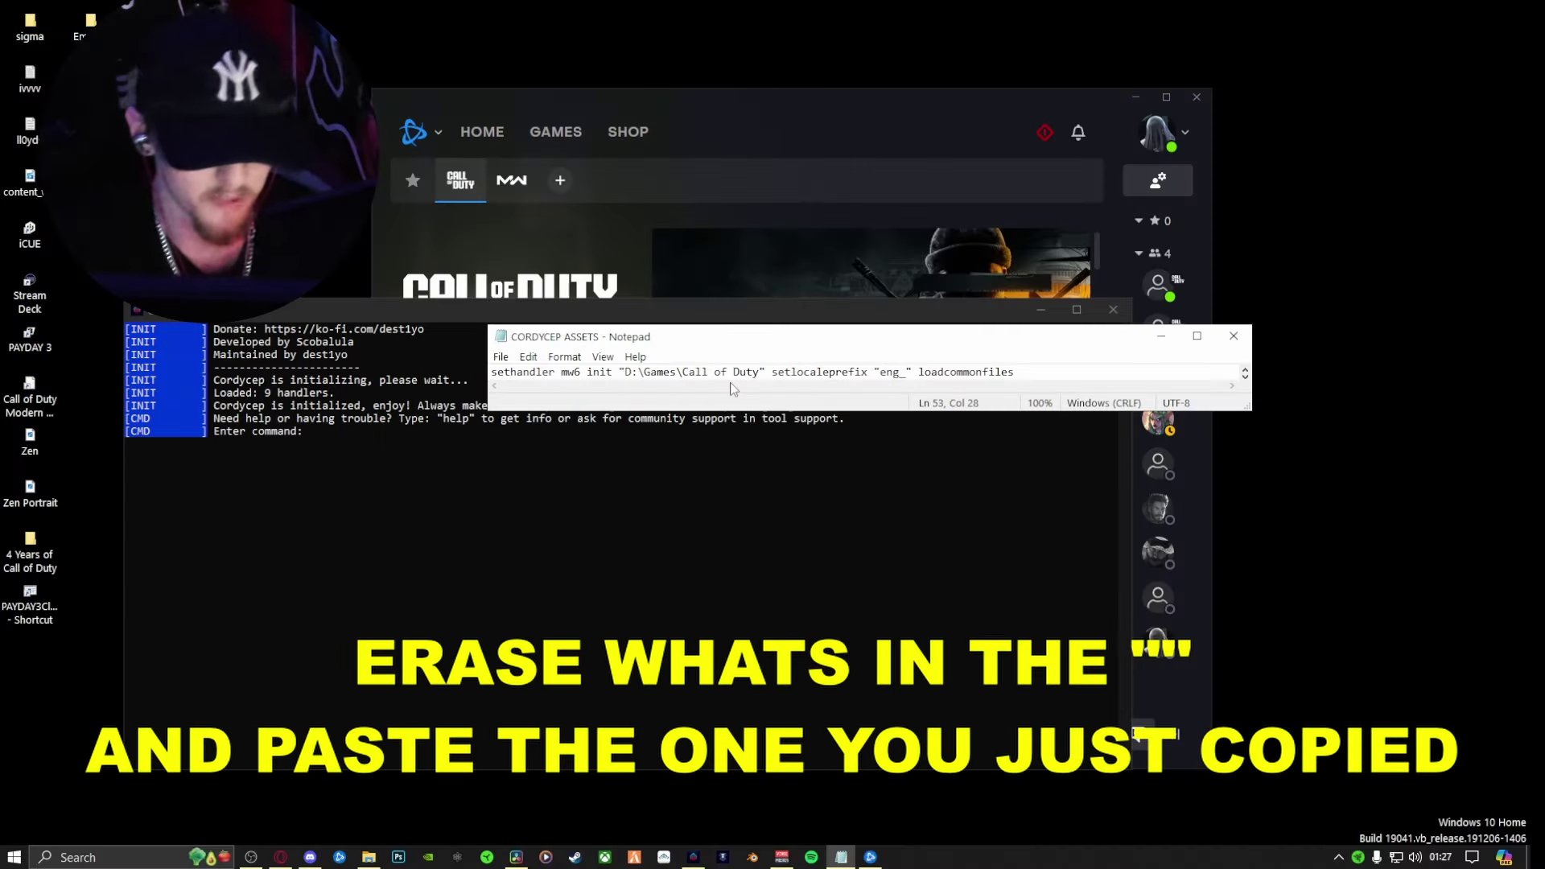
right_click(354, 455)
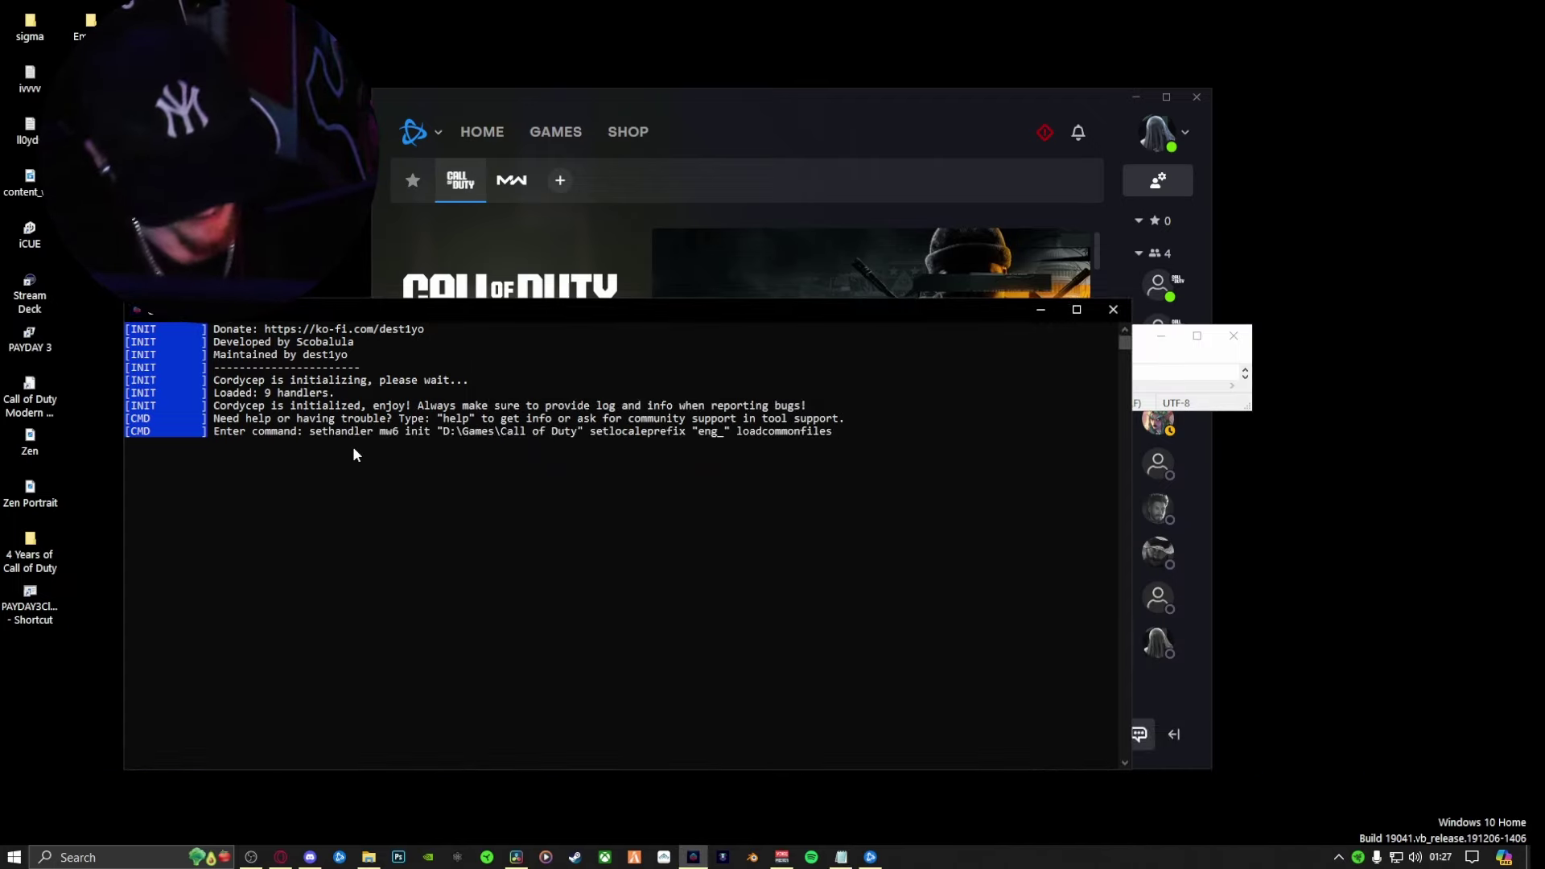
Run the sethandler command and confirm all 13 common files load successfully
key(Return)
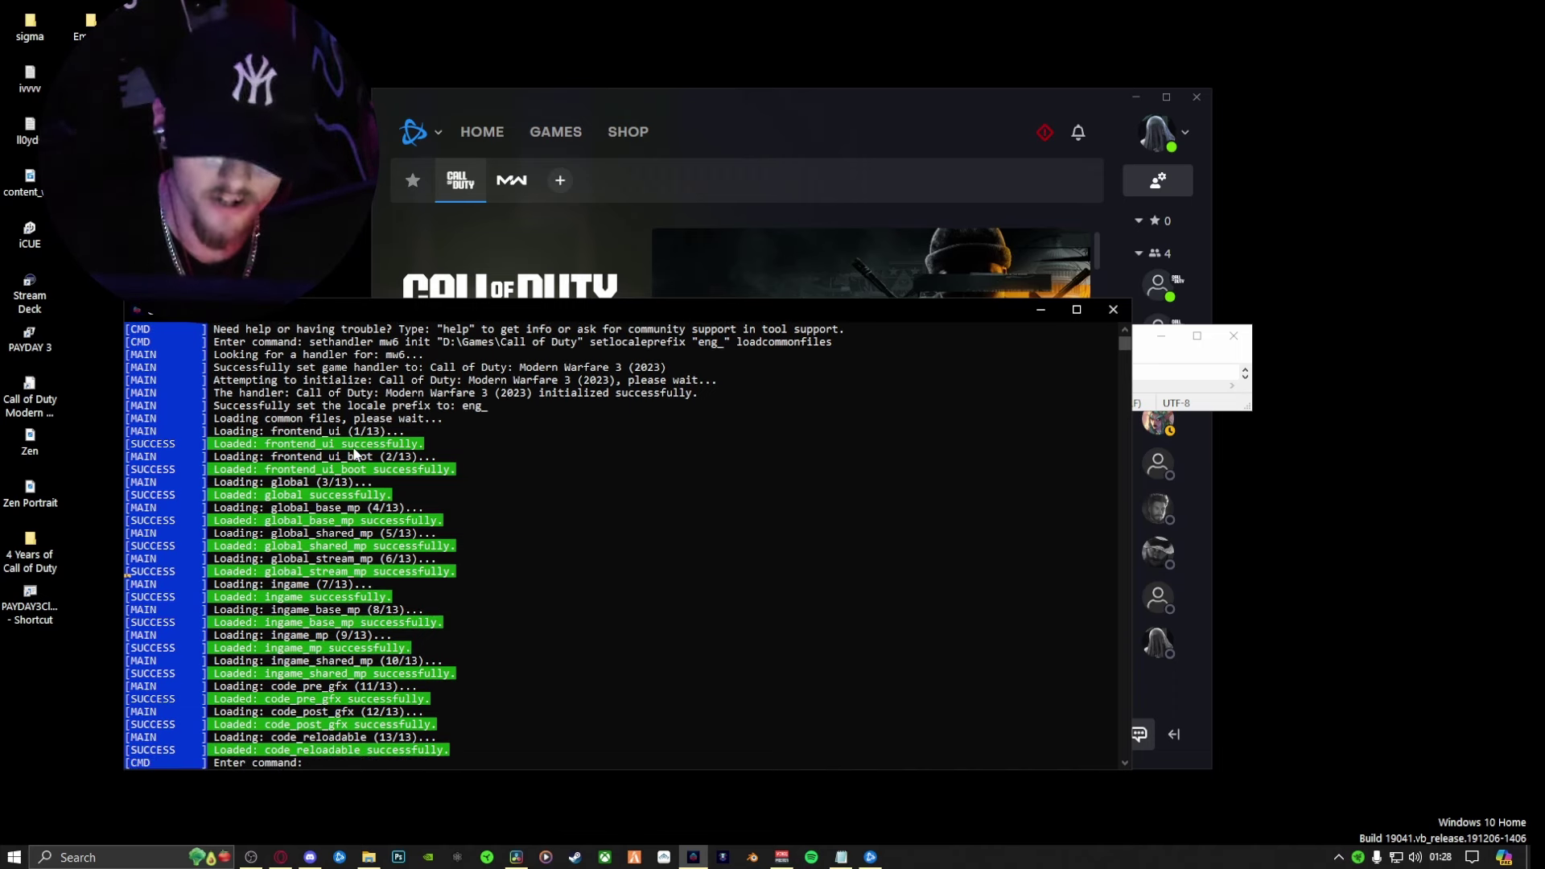
scroll(355, 736, down, 2)
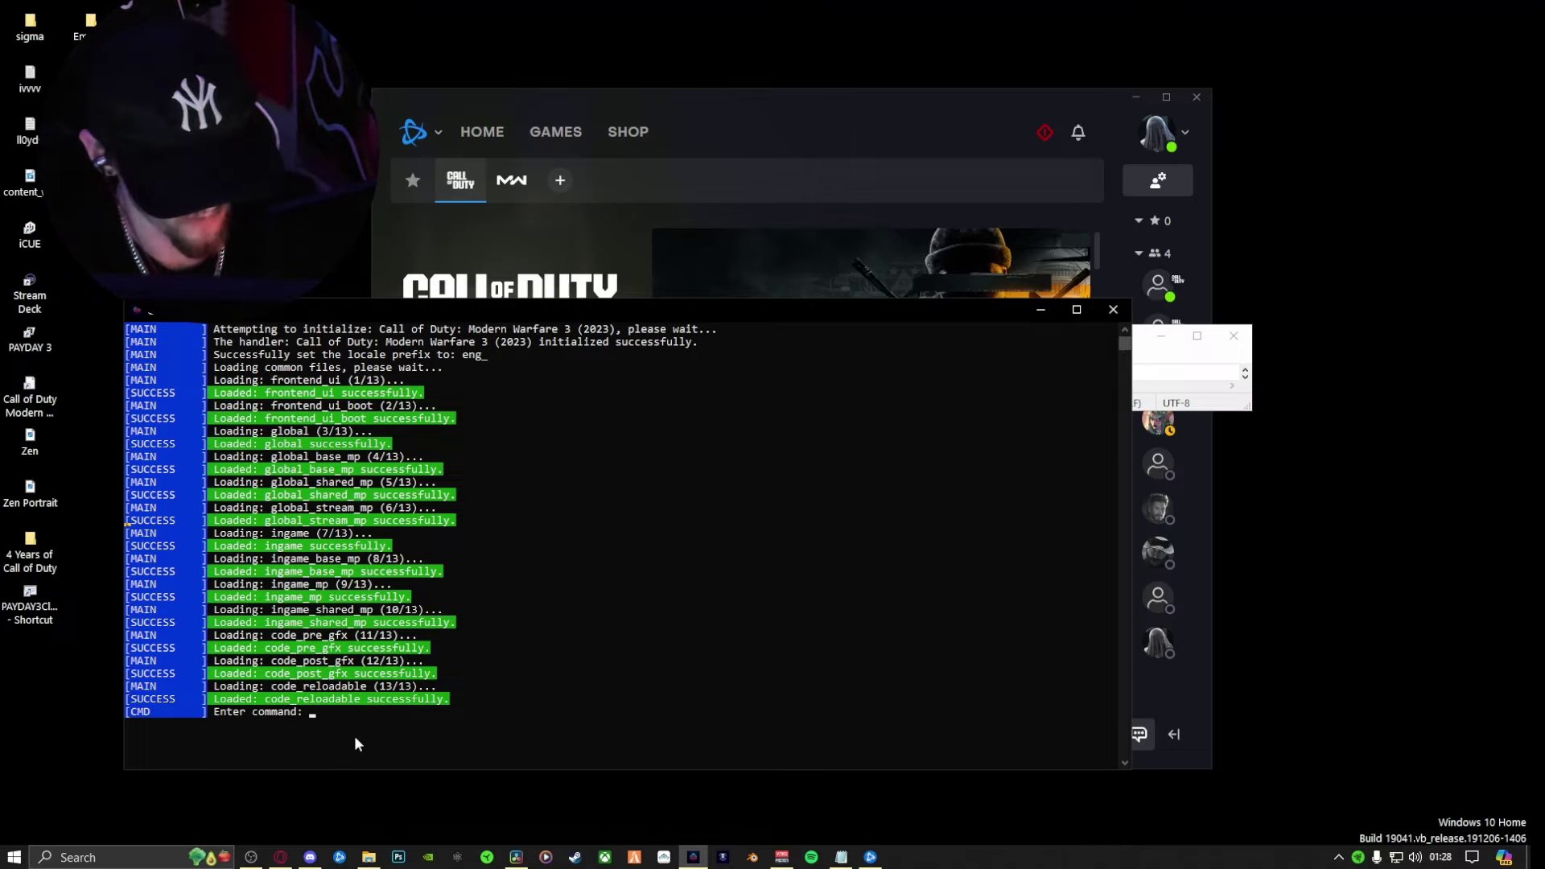
Load the *wm*, *body* and *head* assets with successive loadwc commands
text(loadwc)
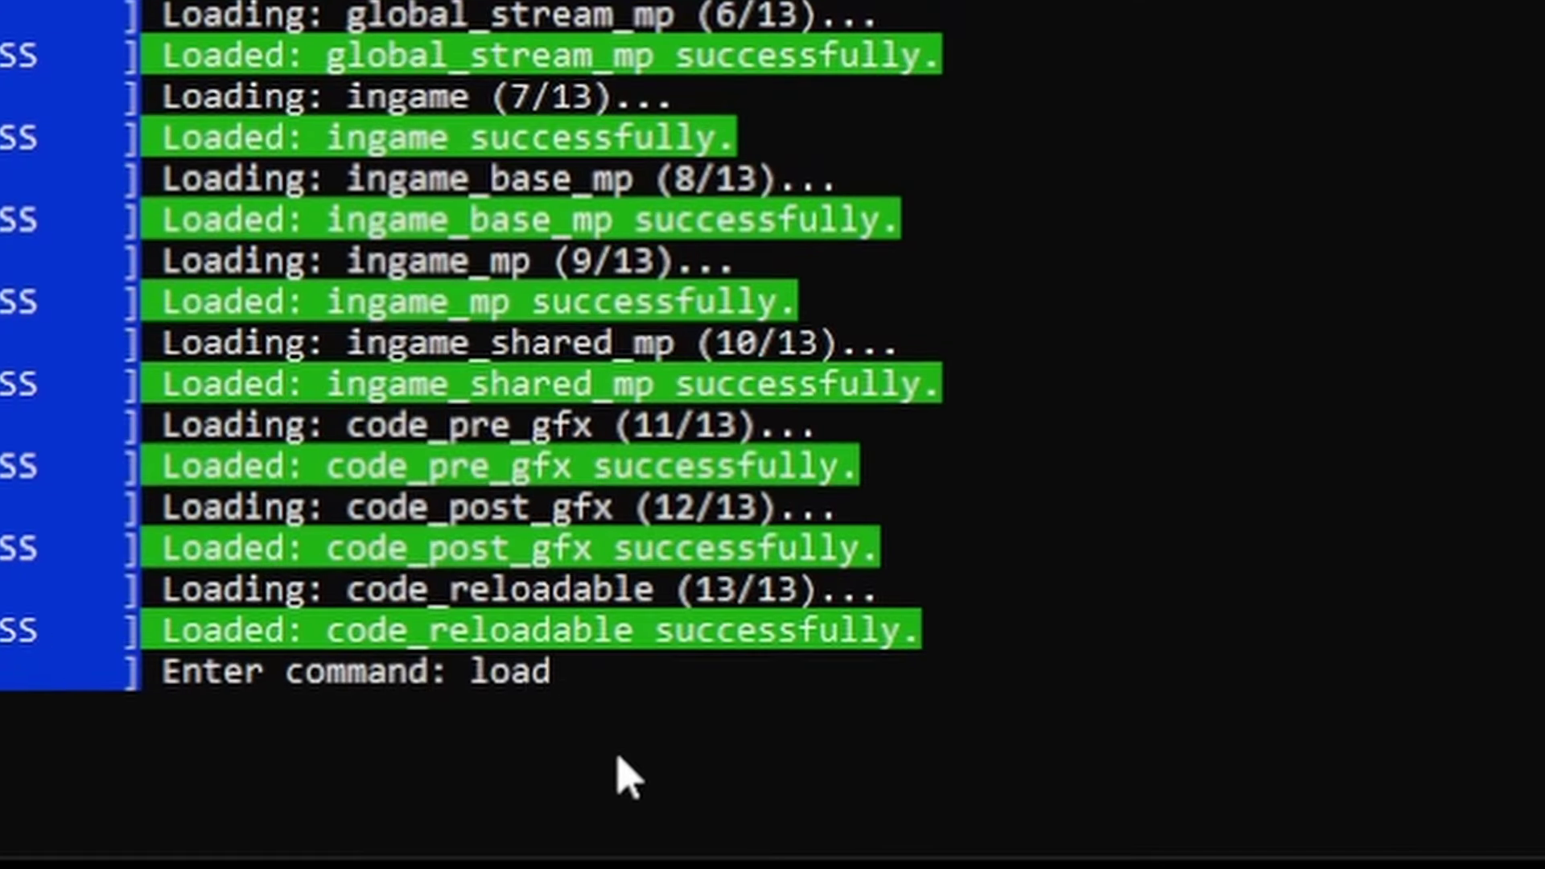
text( *wm*)
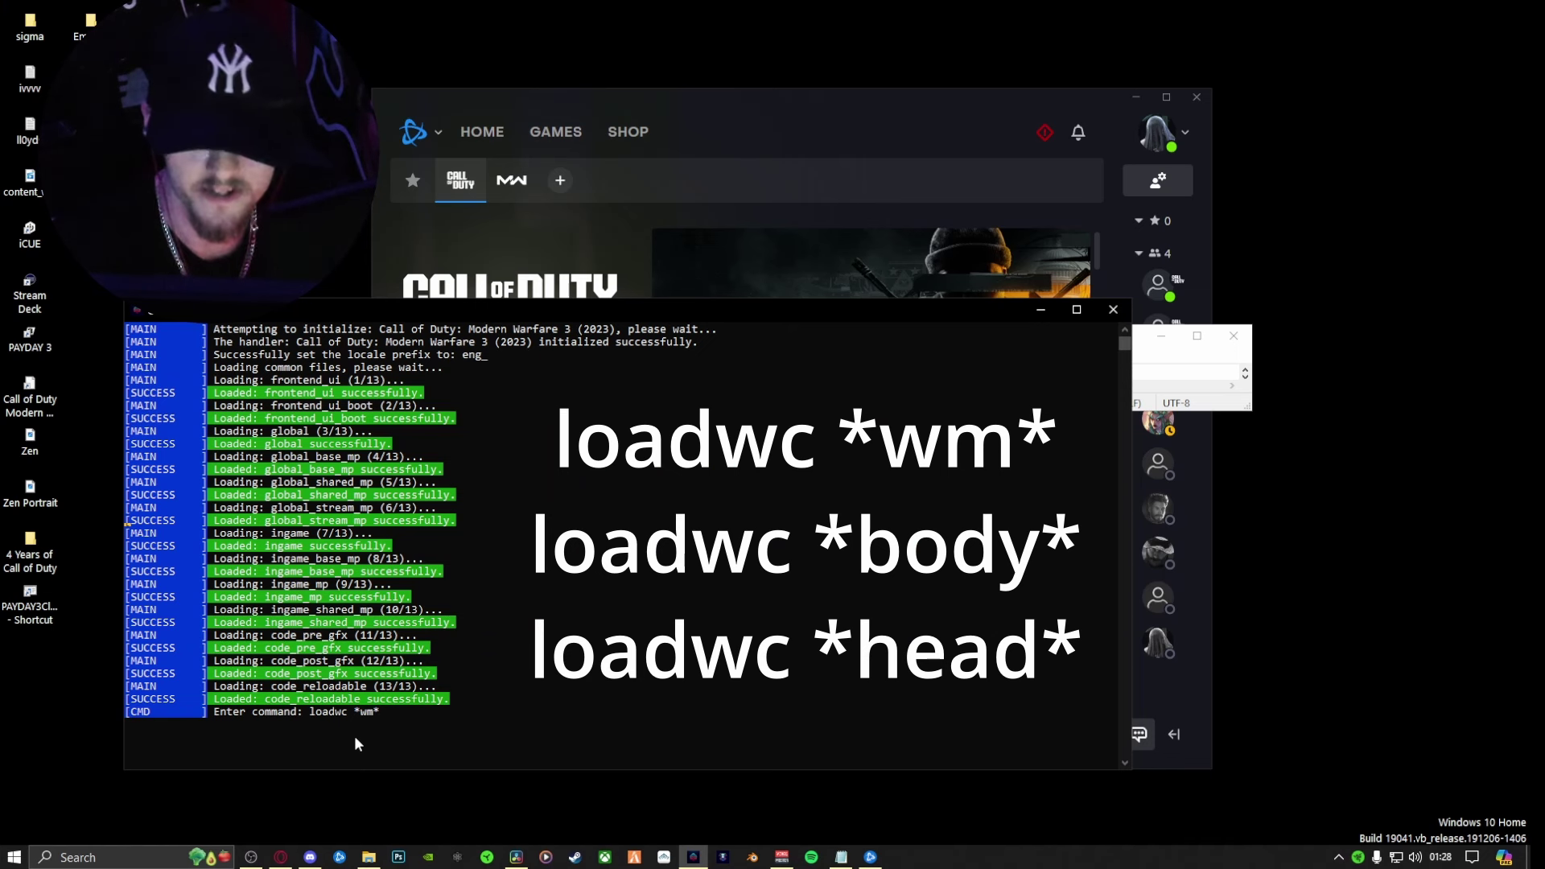
key(Return)
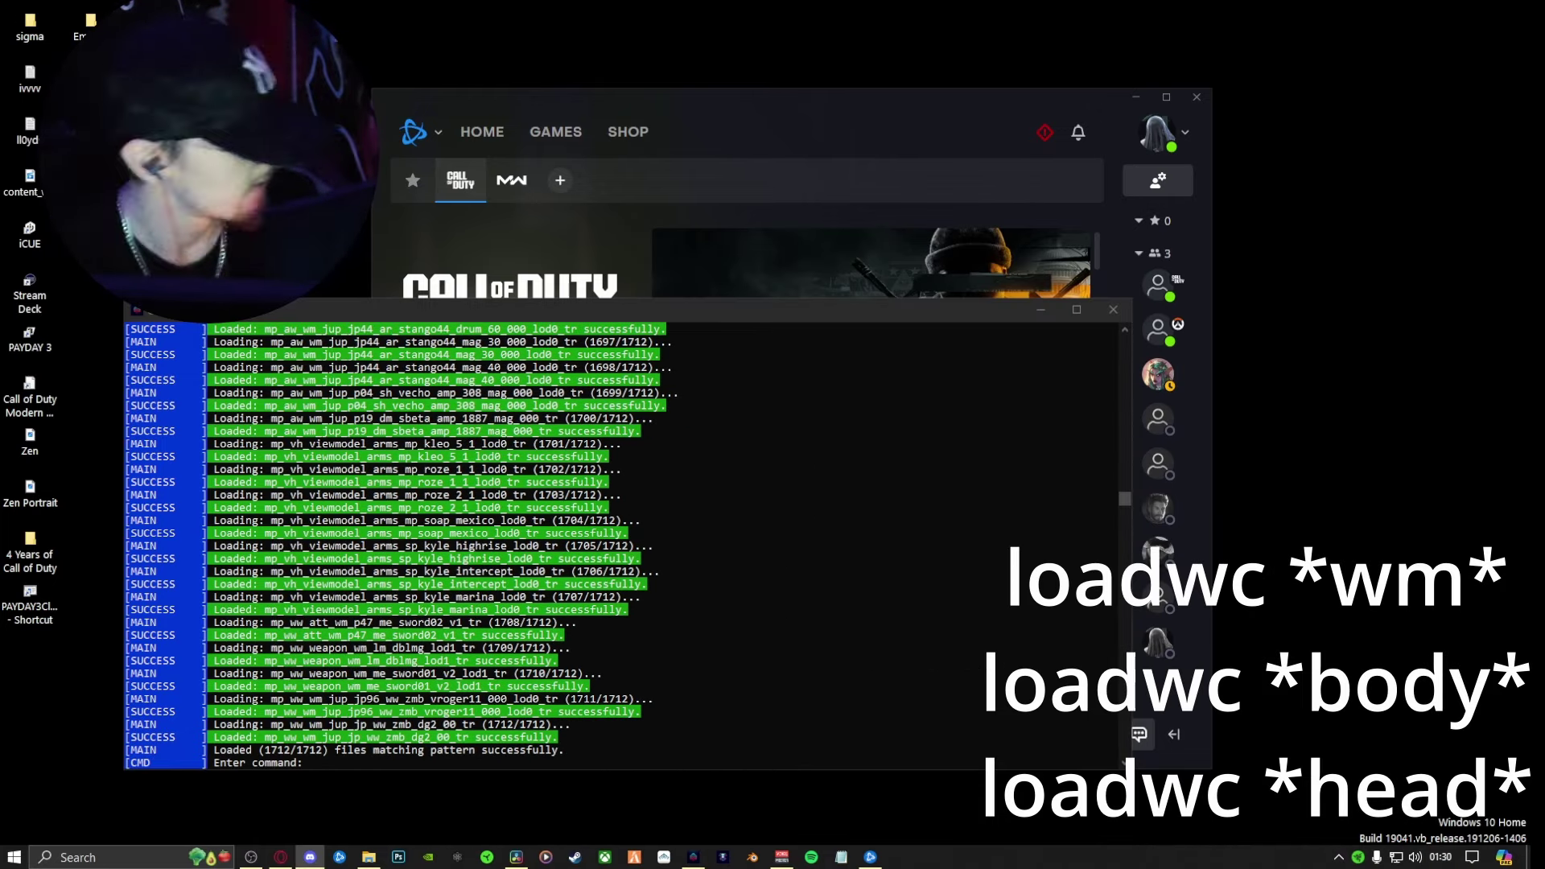
click(390, 761)
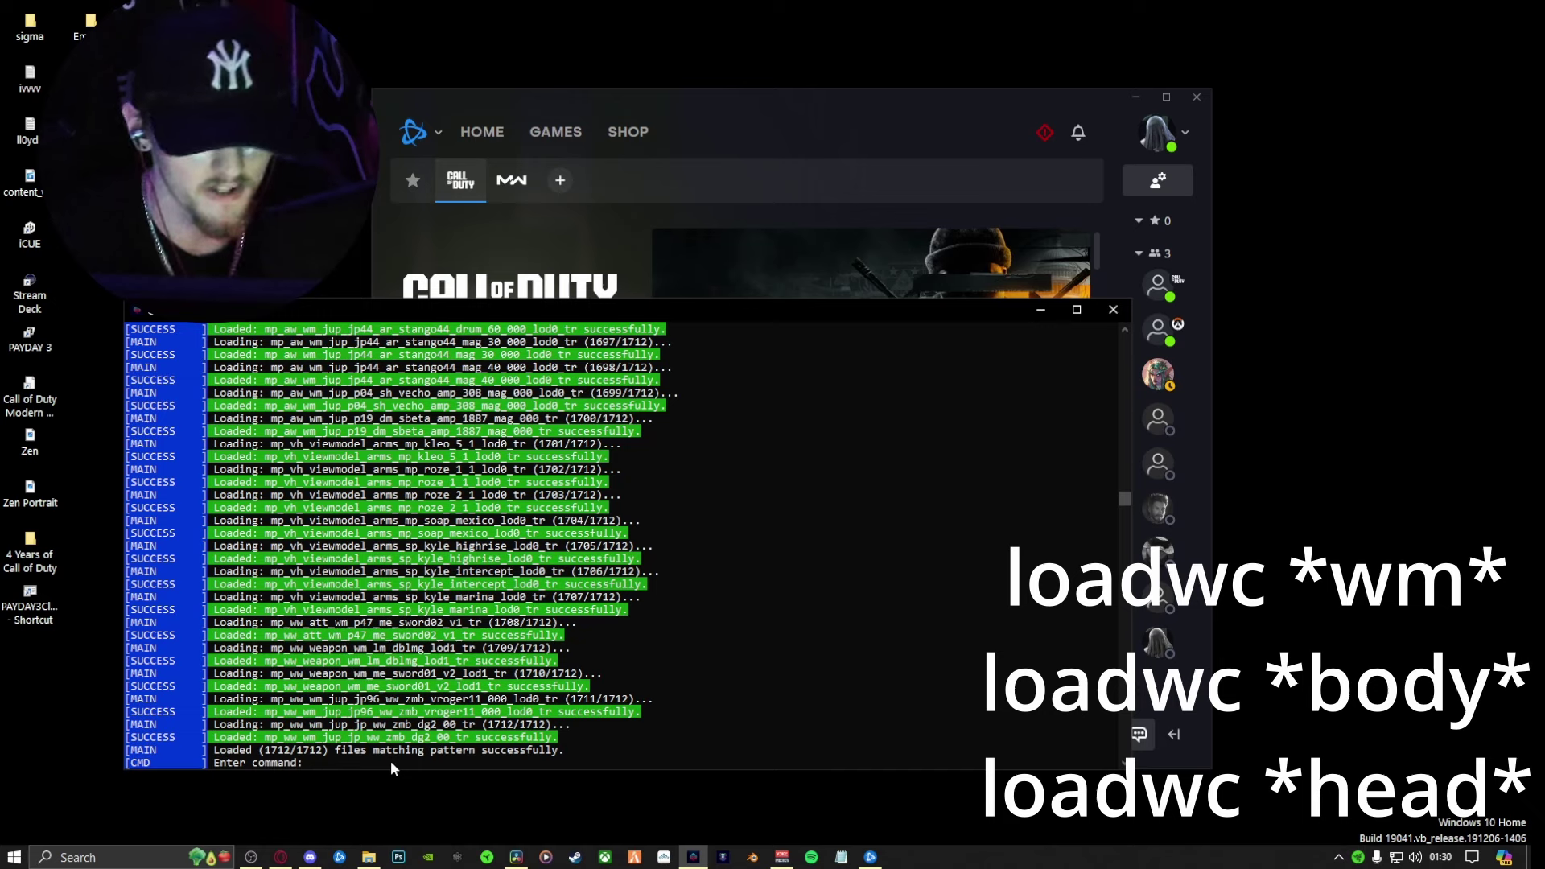
text(loadwc)
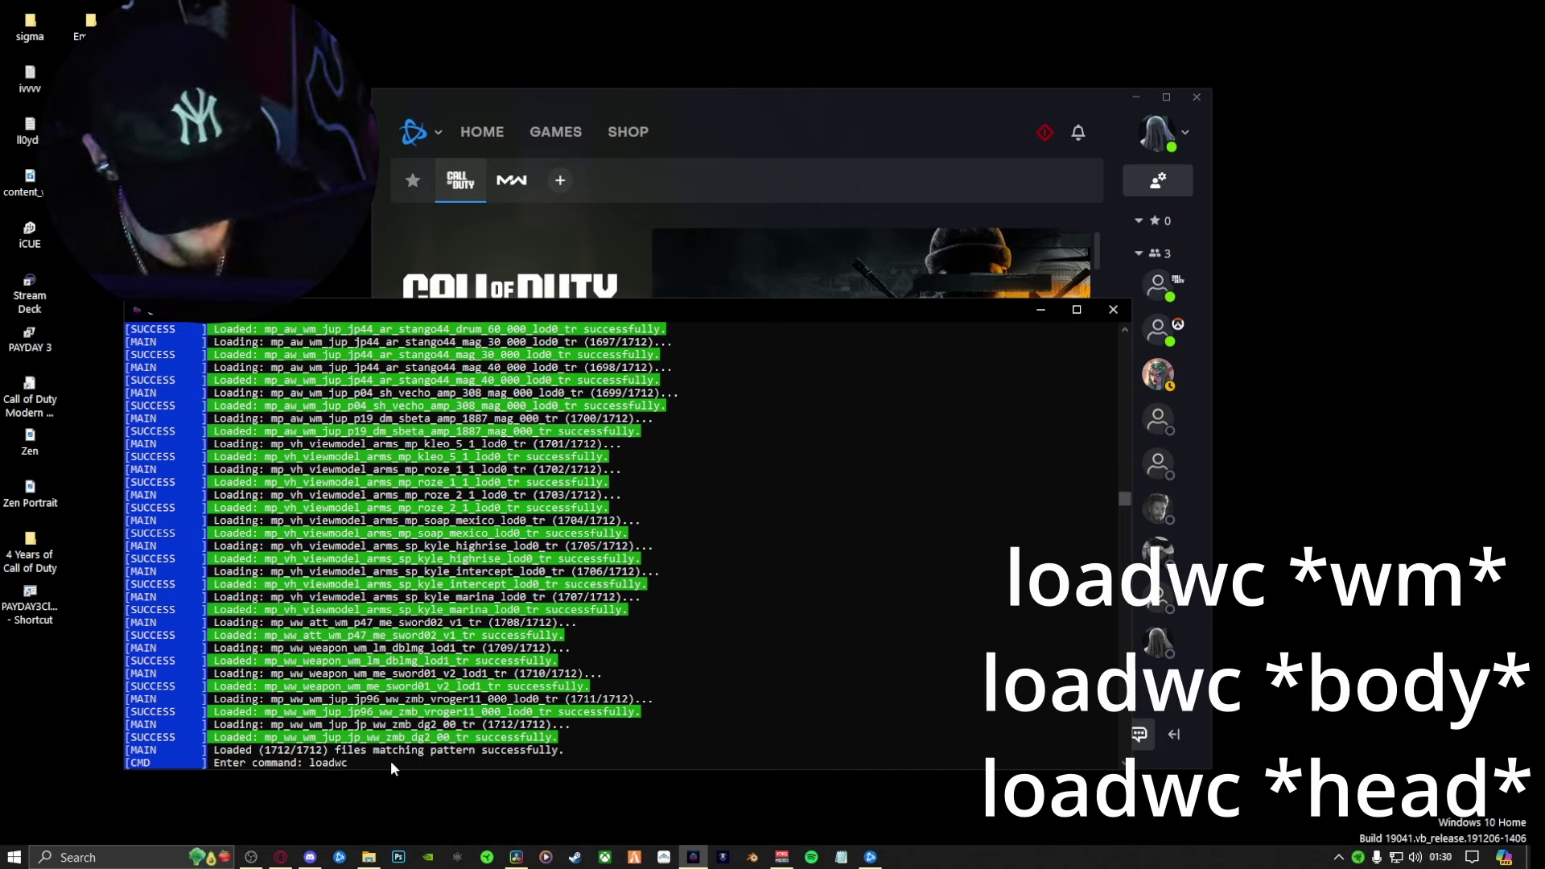
text( *body)
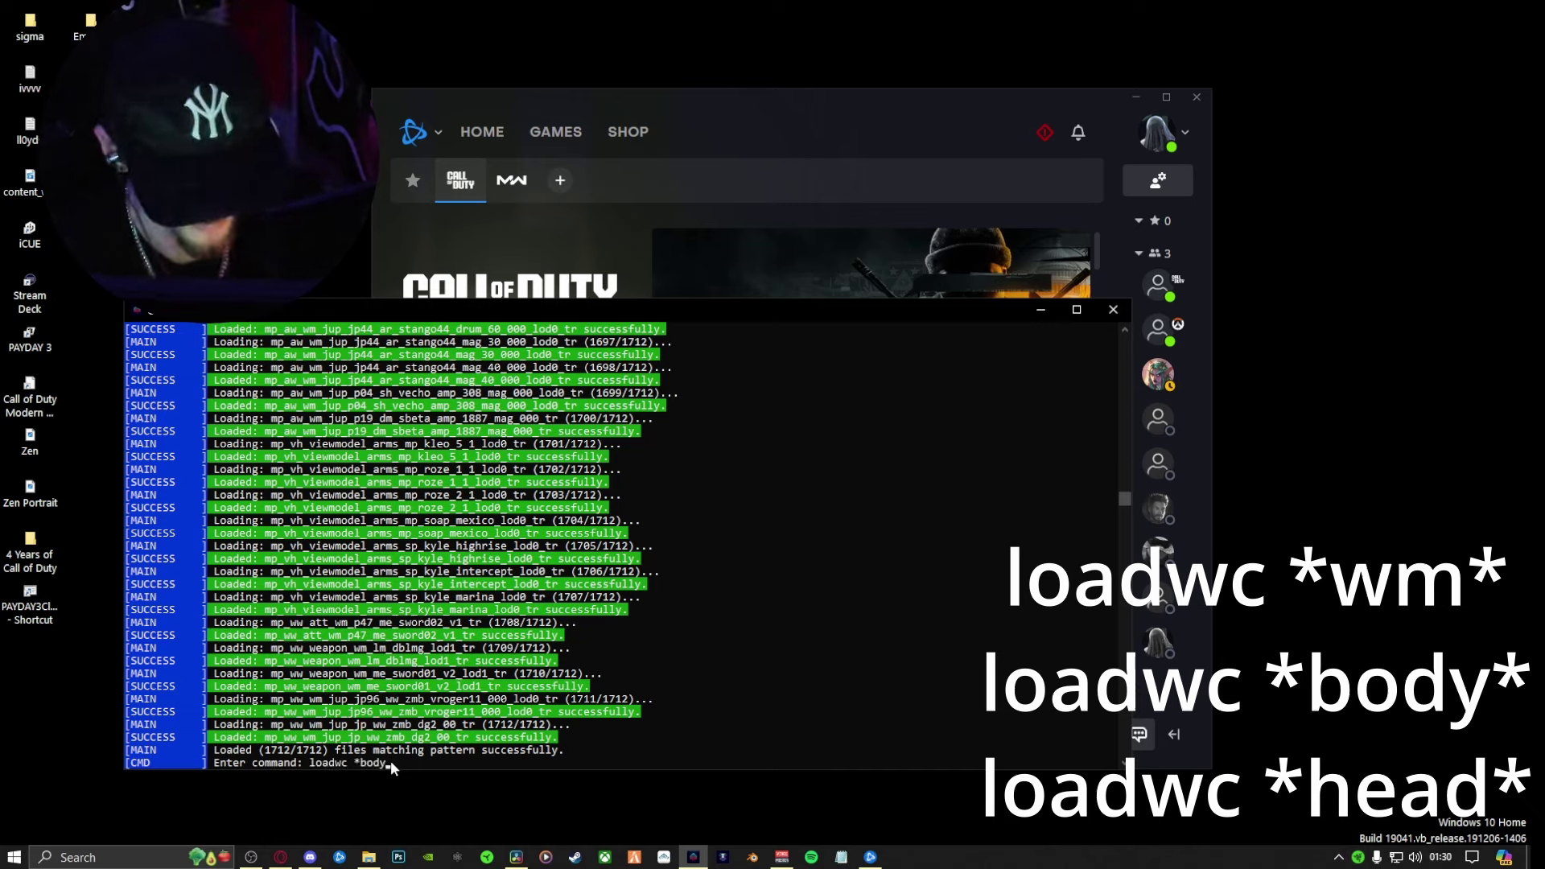
text(*)
key(Return)
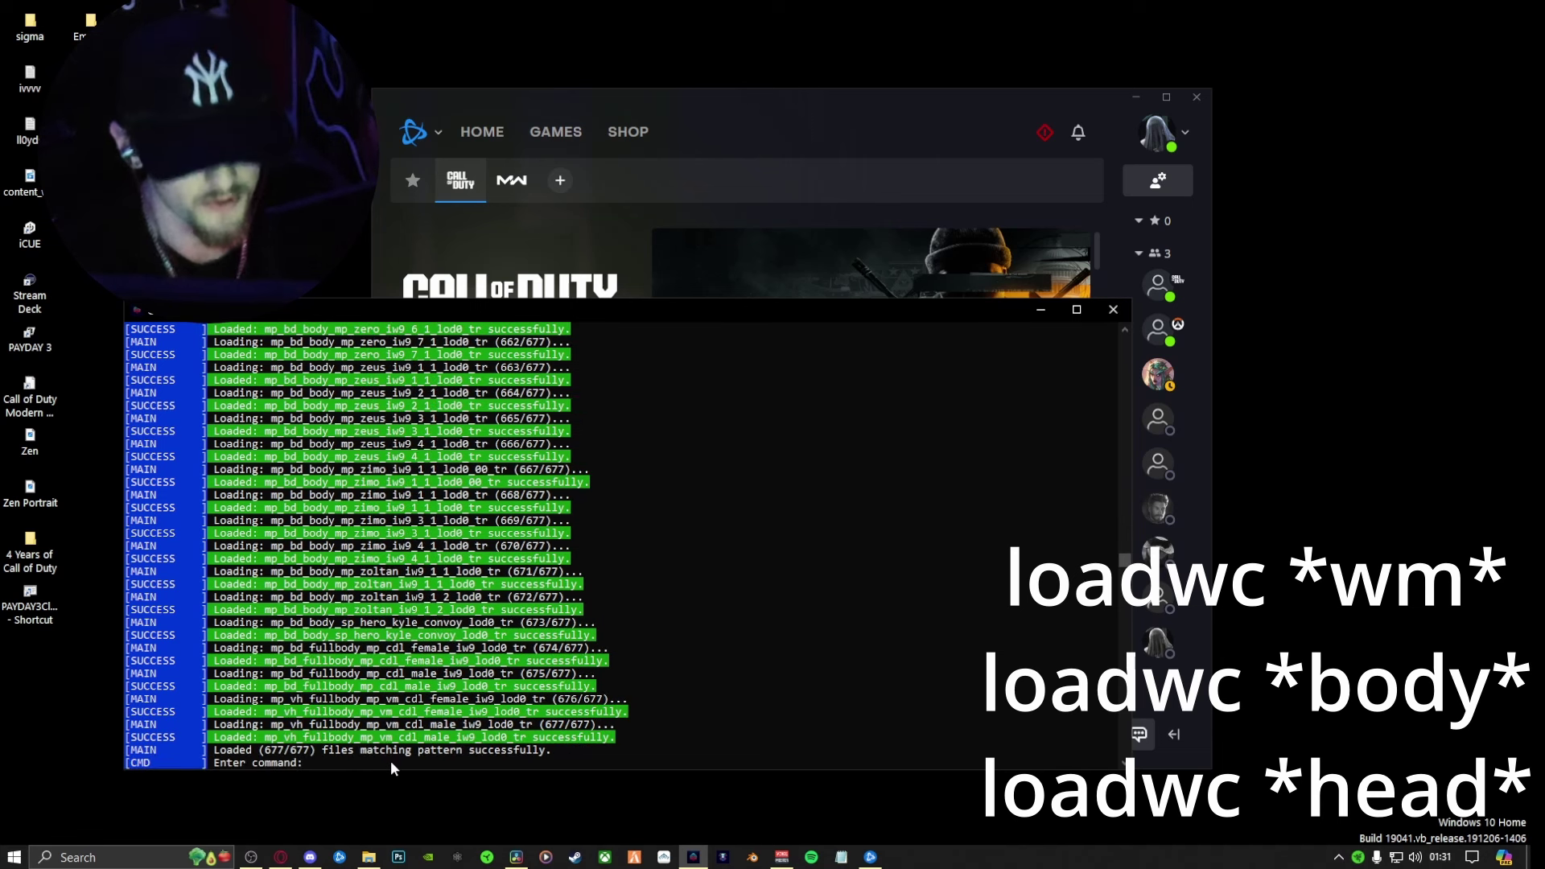
text(loadwc *head*)
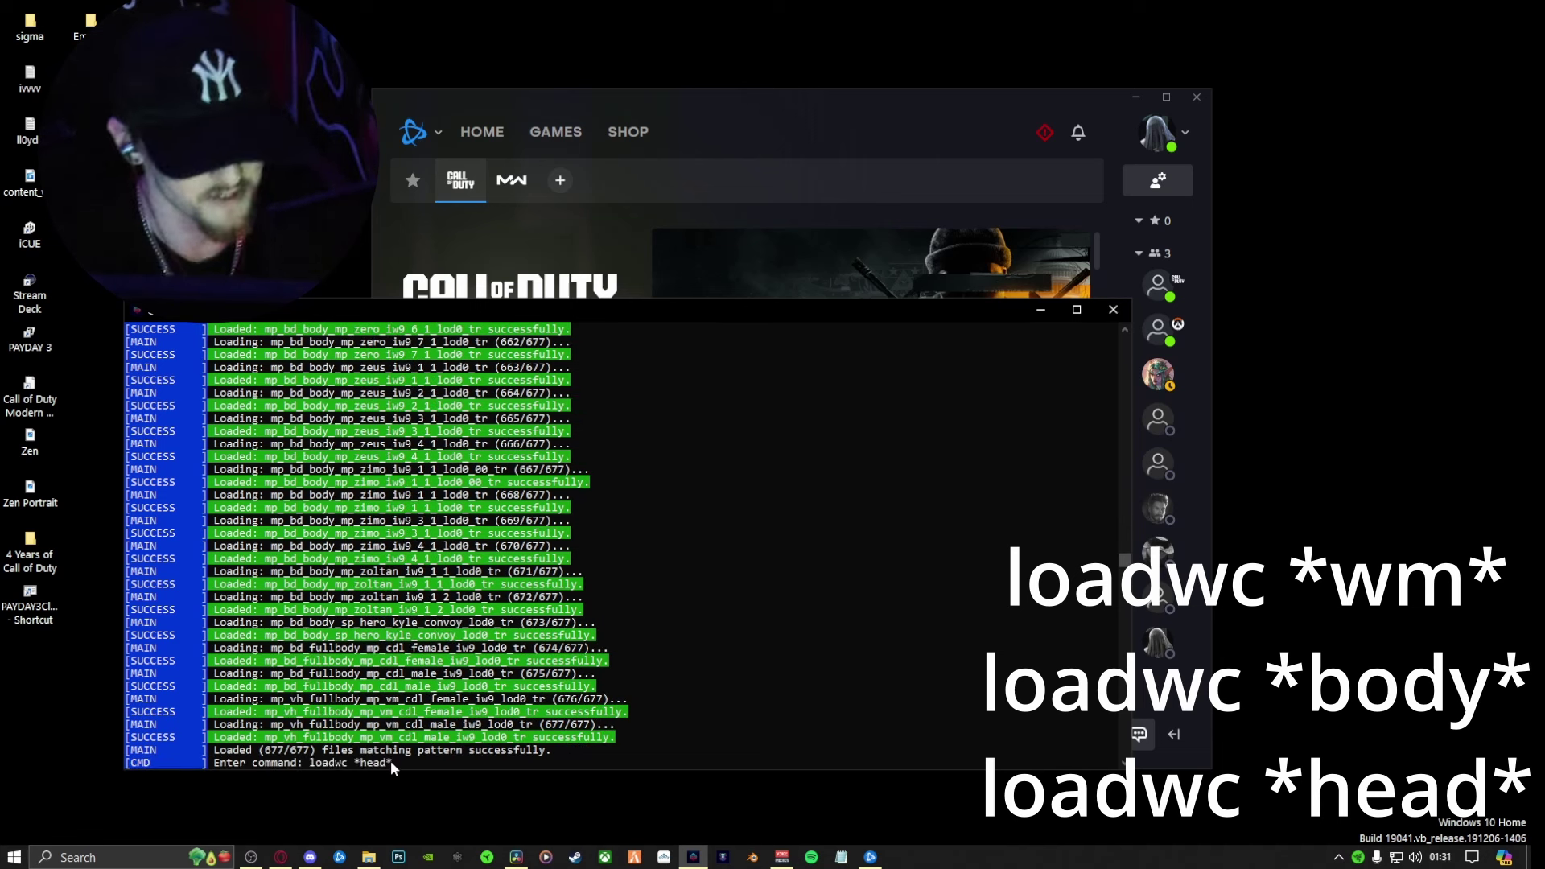
key(Return)
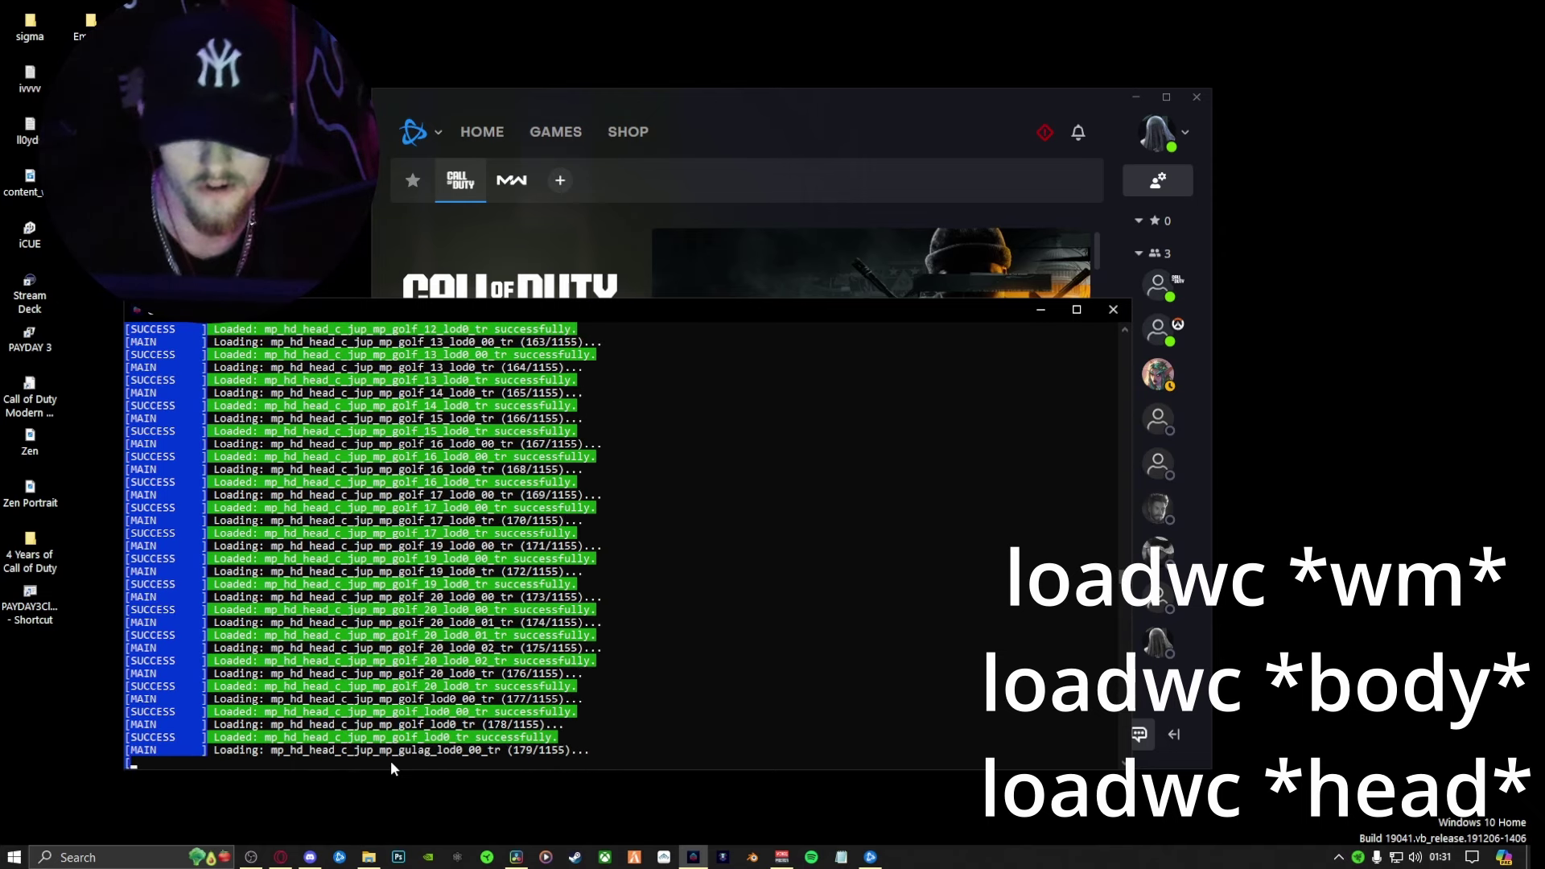
Minimize the console and review Greyhound's model, anim, image and sound settings (SEMODEL, SEANIM, PNG, WAV)
click(1041, 310)
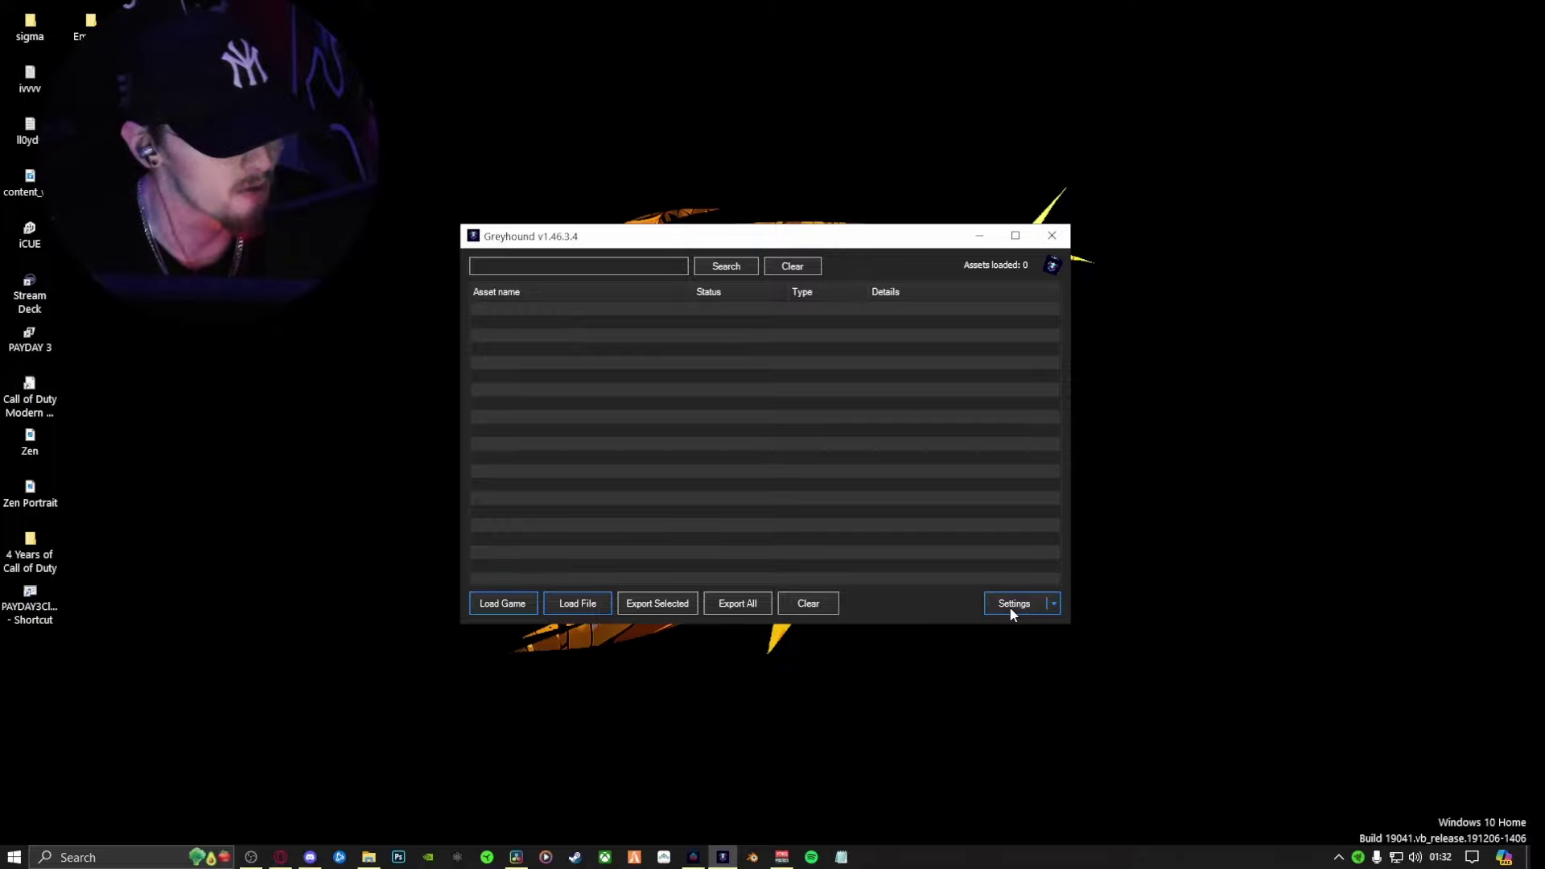
click(1012, 604)
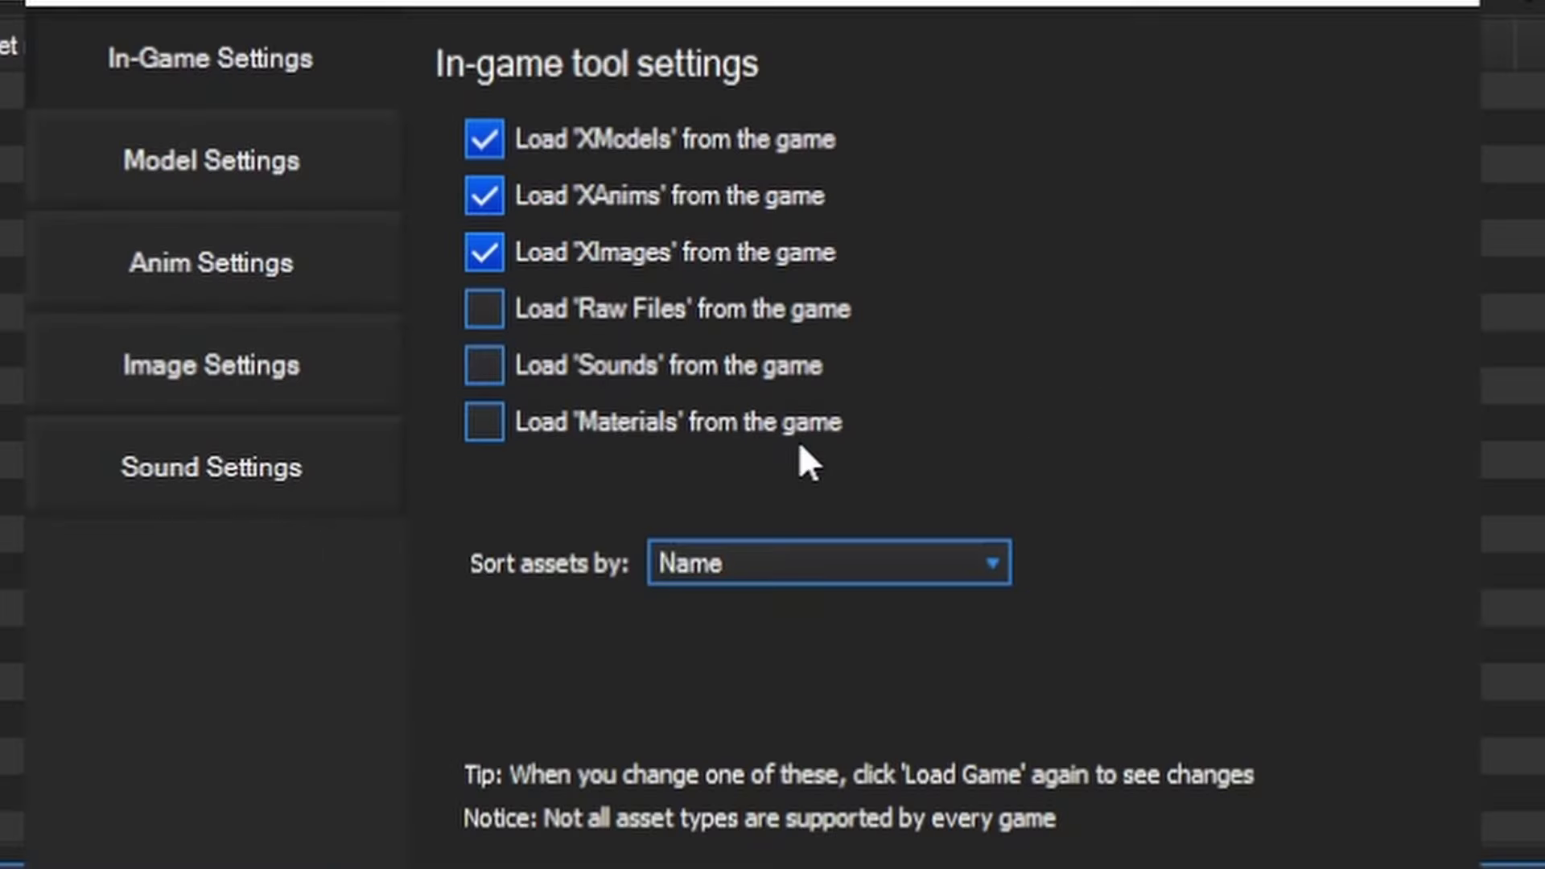
click(206, 175)
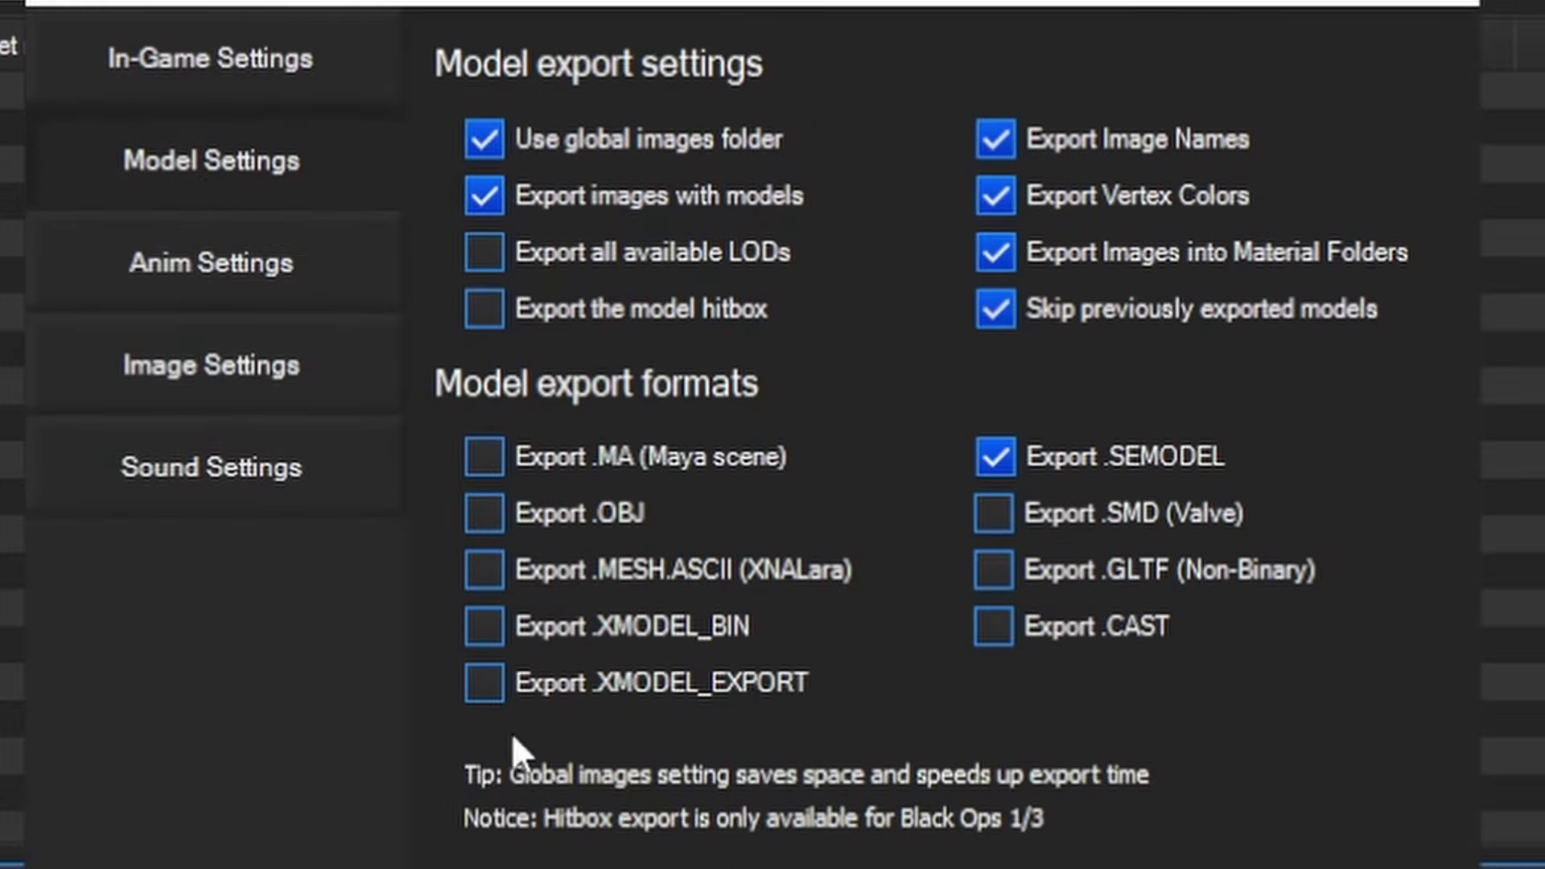
click(143, 290)
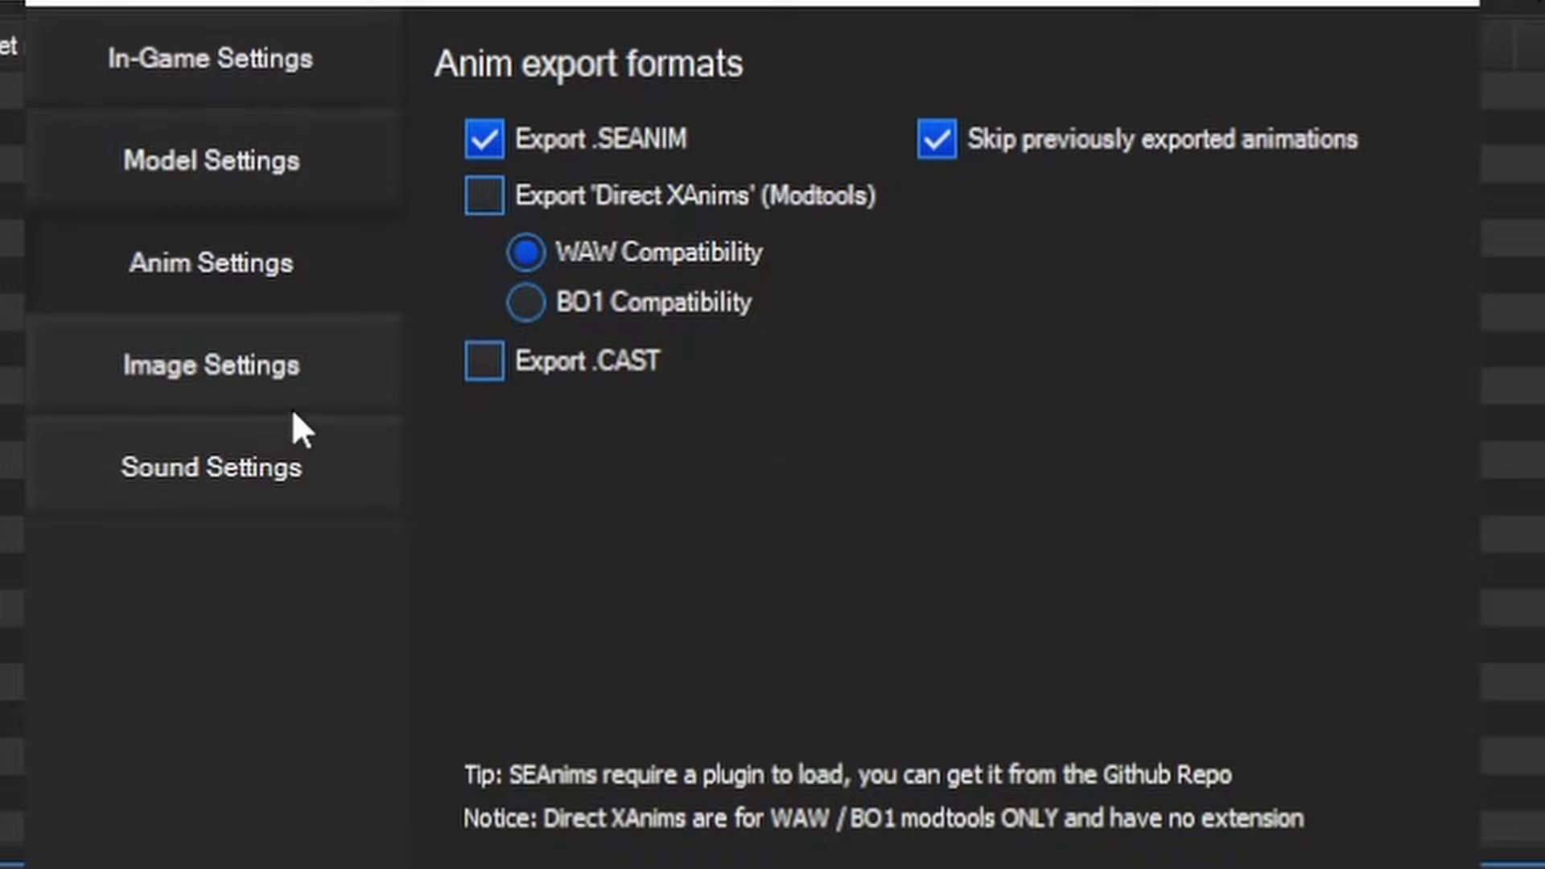
click(254, 378)
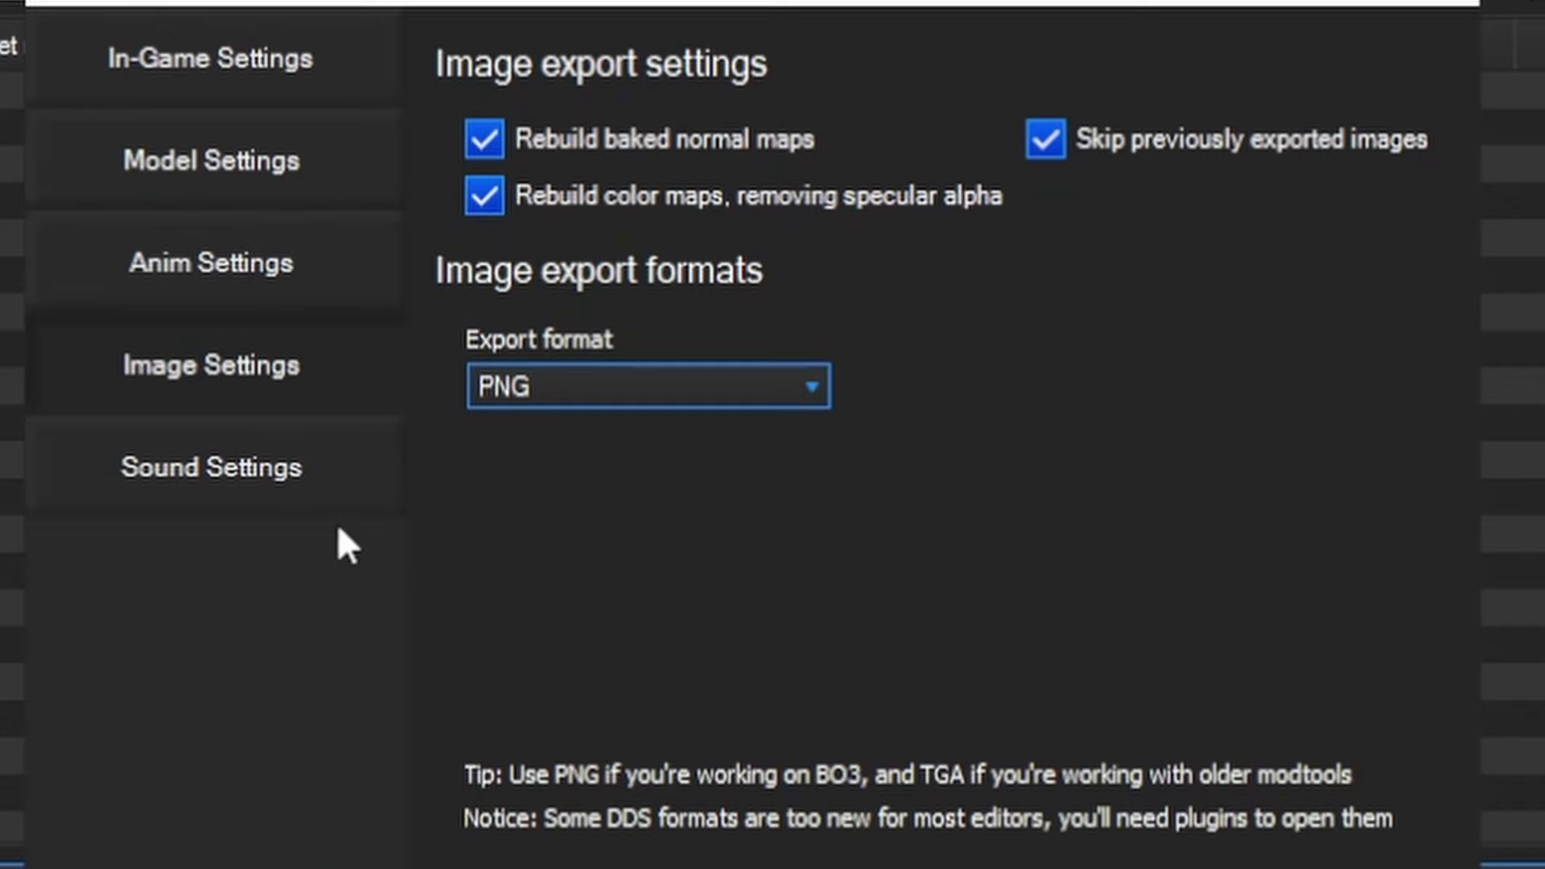
click(308, 507)
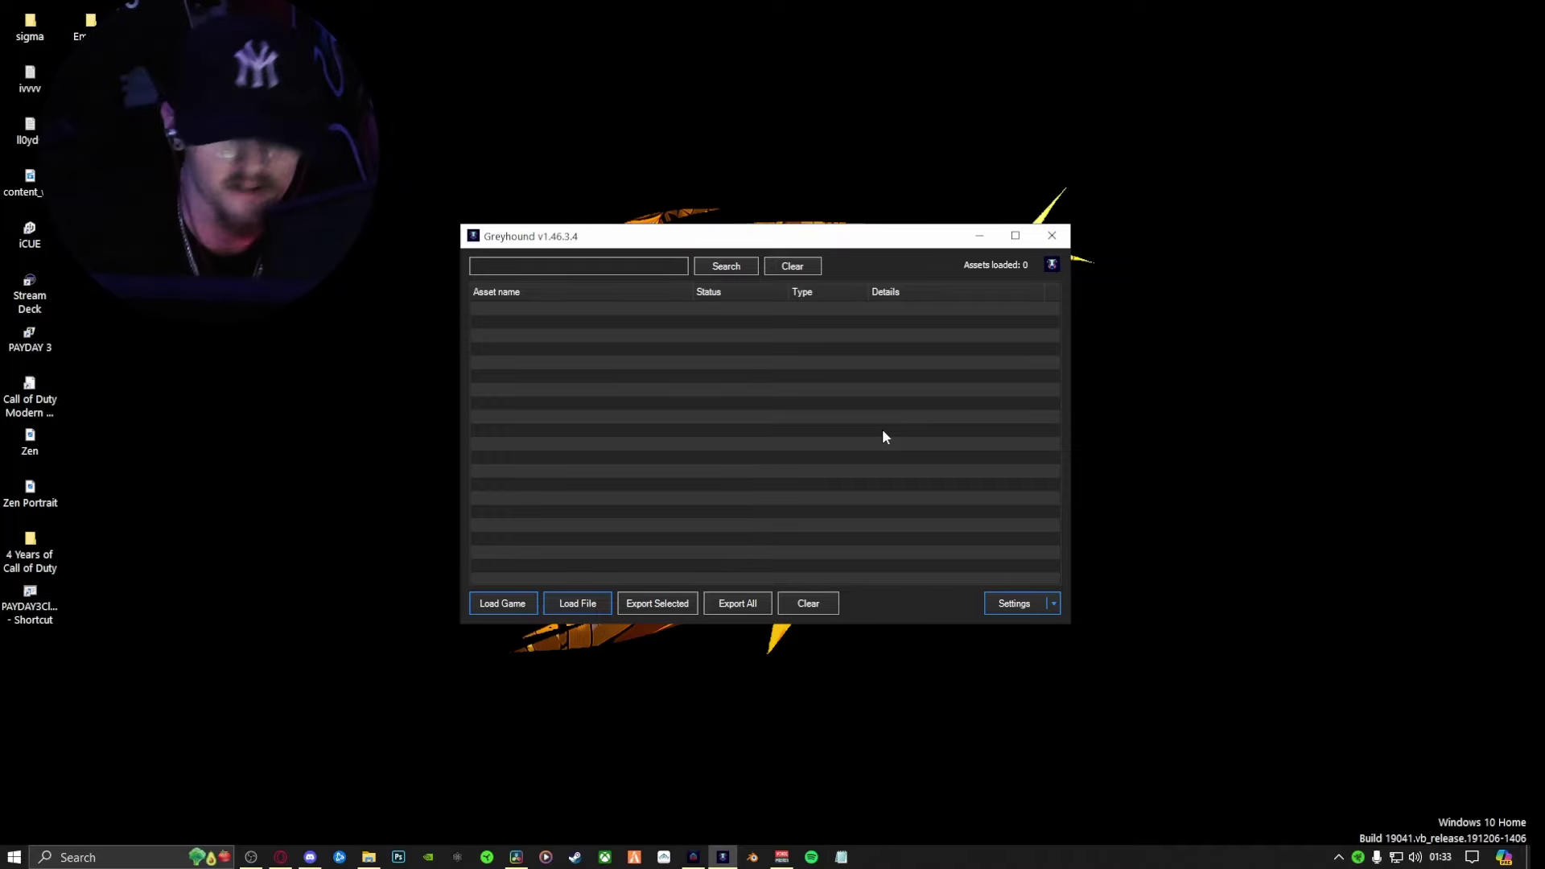
Load the running game's 273934 assets into Greyhound and minimize the console that pops up
click(503, 608)
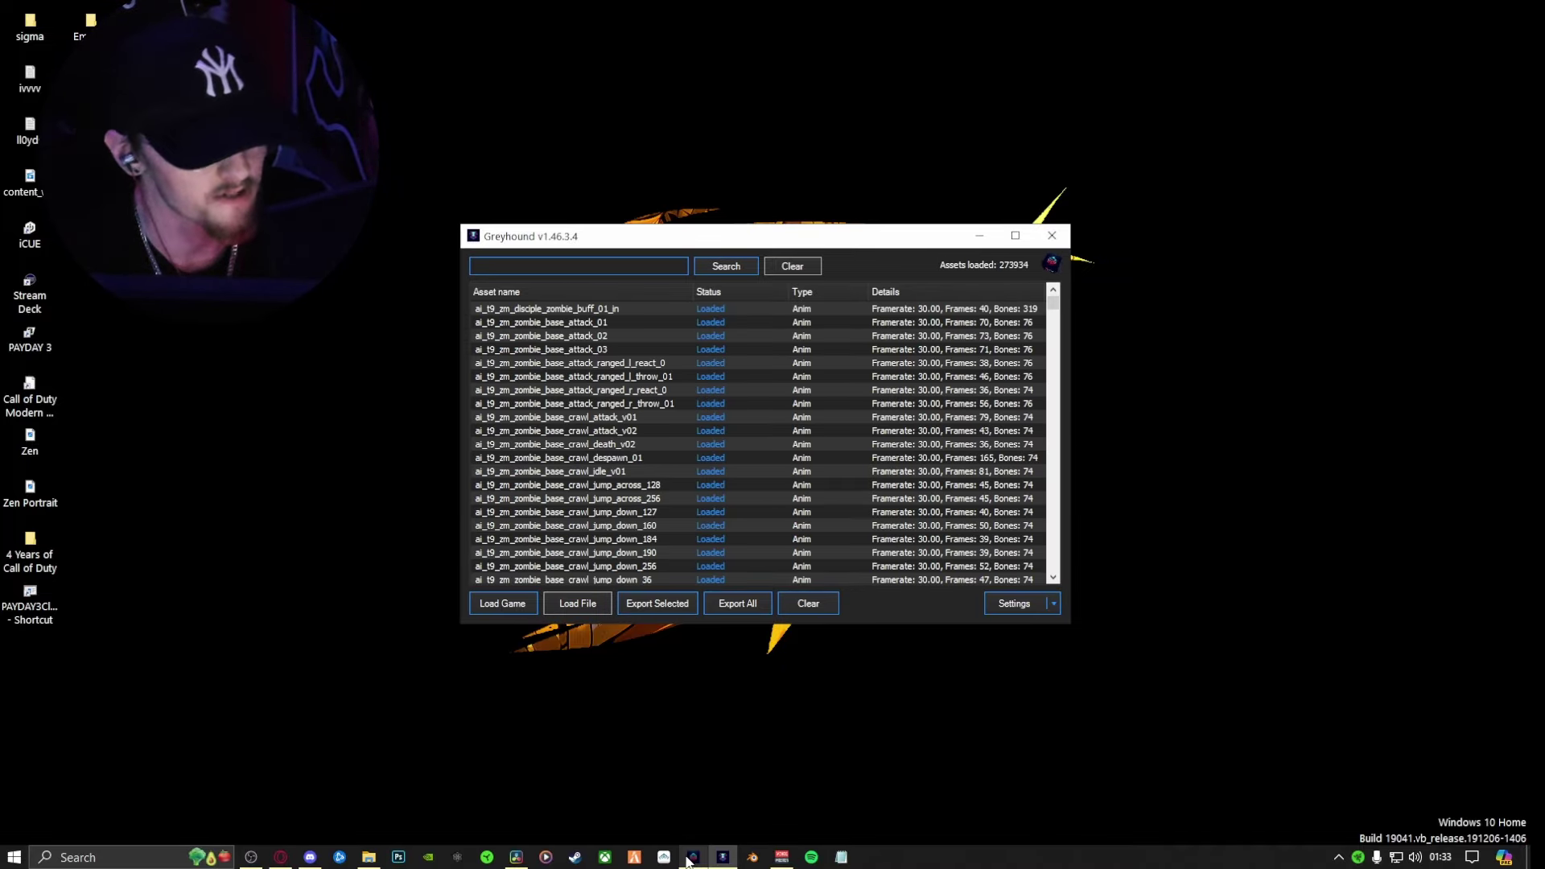
click(691, 858)
click(1041, 310)
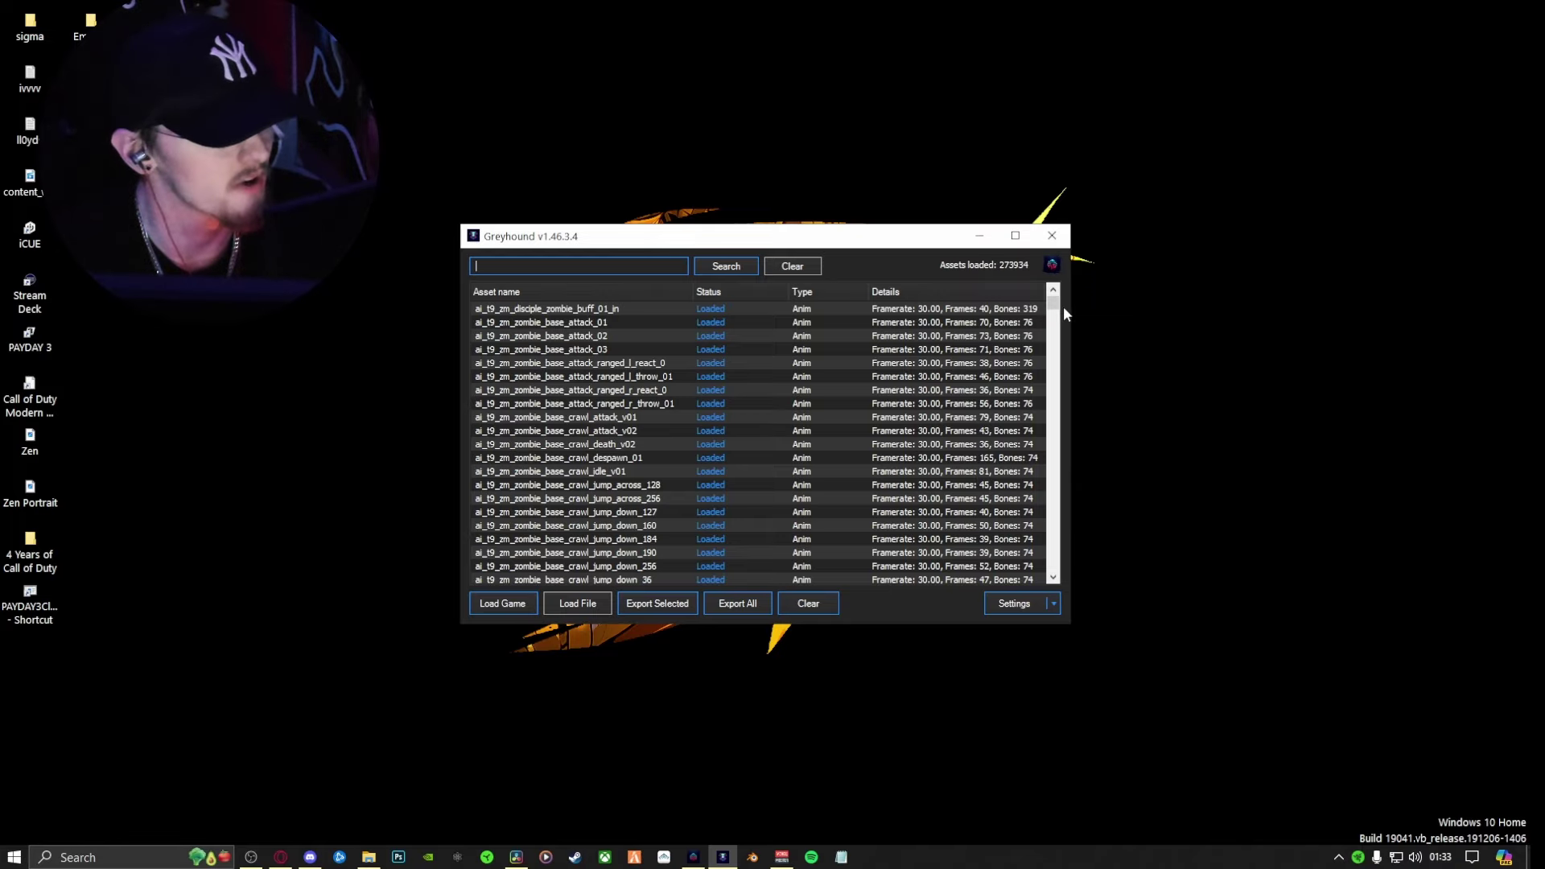
drag(1053, 305, 1054, 342)
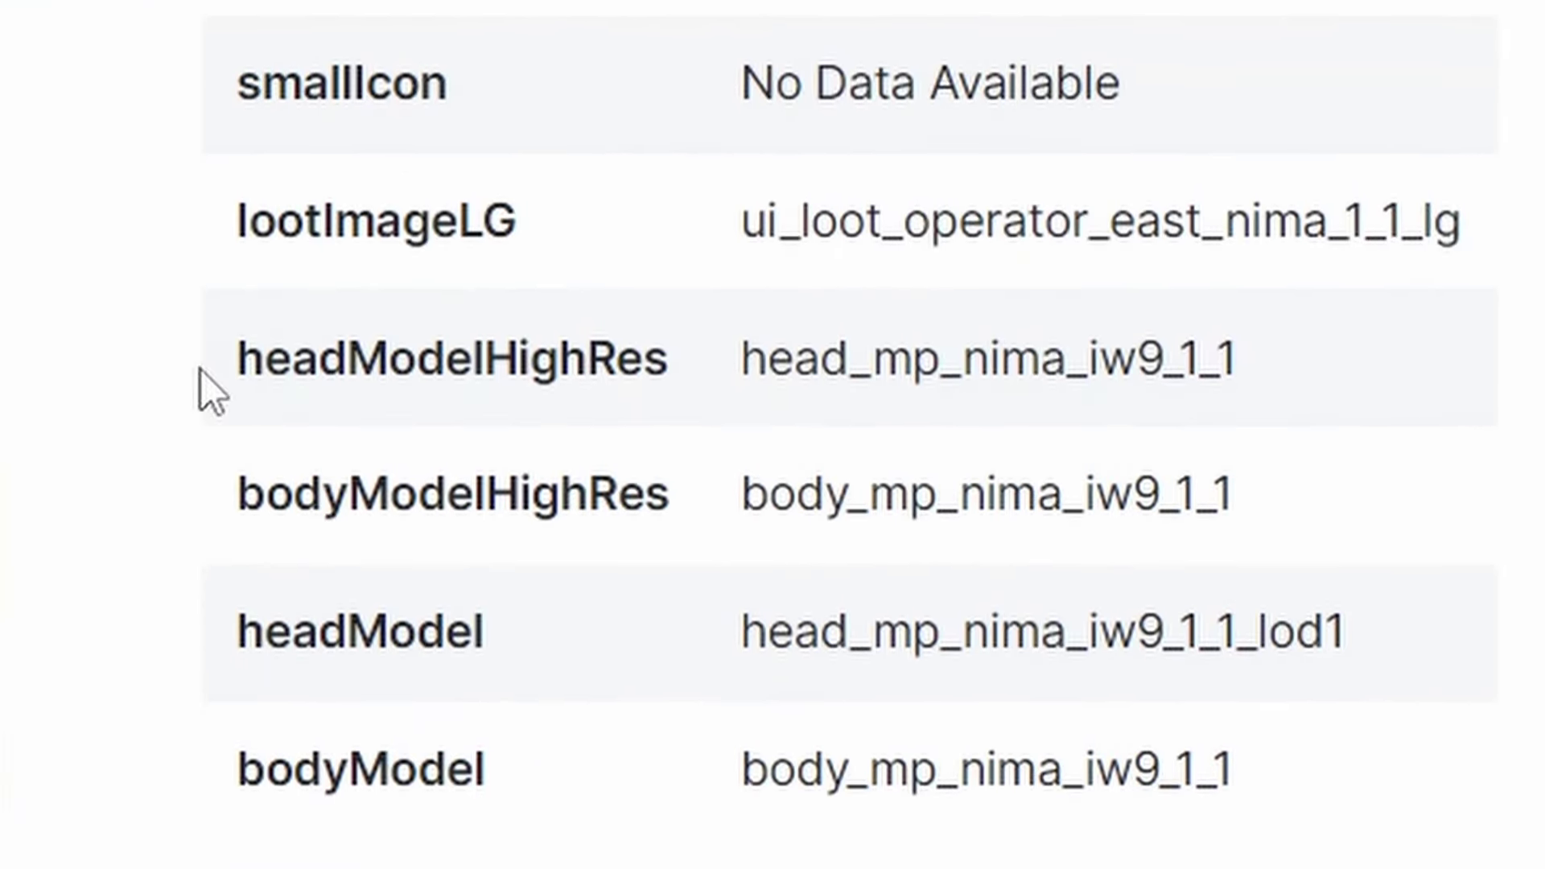
Copy the bodyModelHighRes name body_mp_nima_iw9_1_1 from the COD DB skin page
drag(240, 603, 682, 604)
click(563, 402)
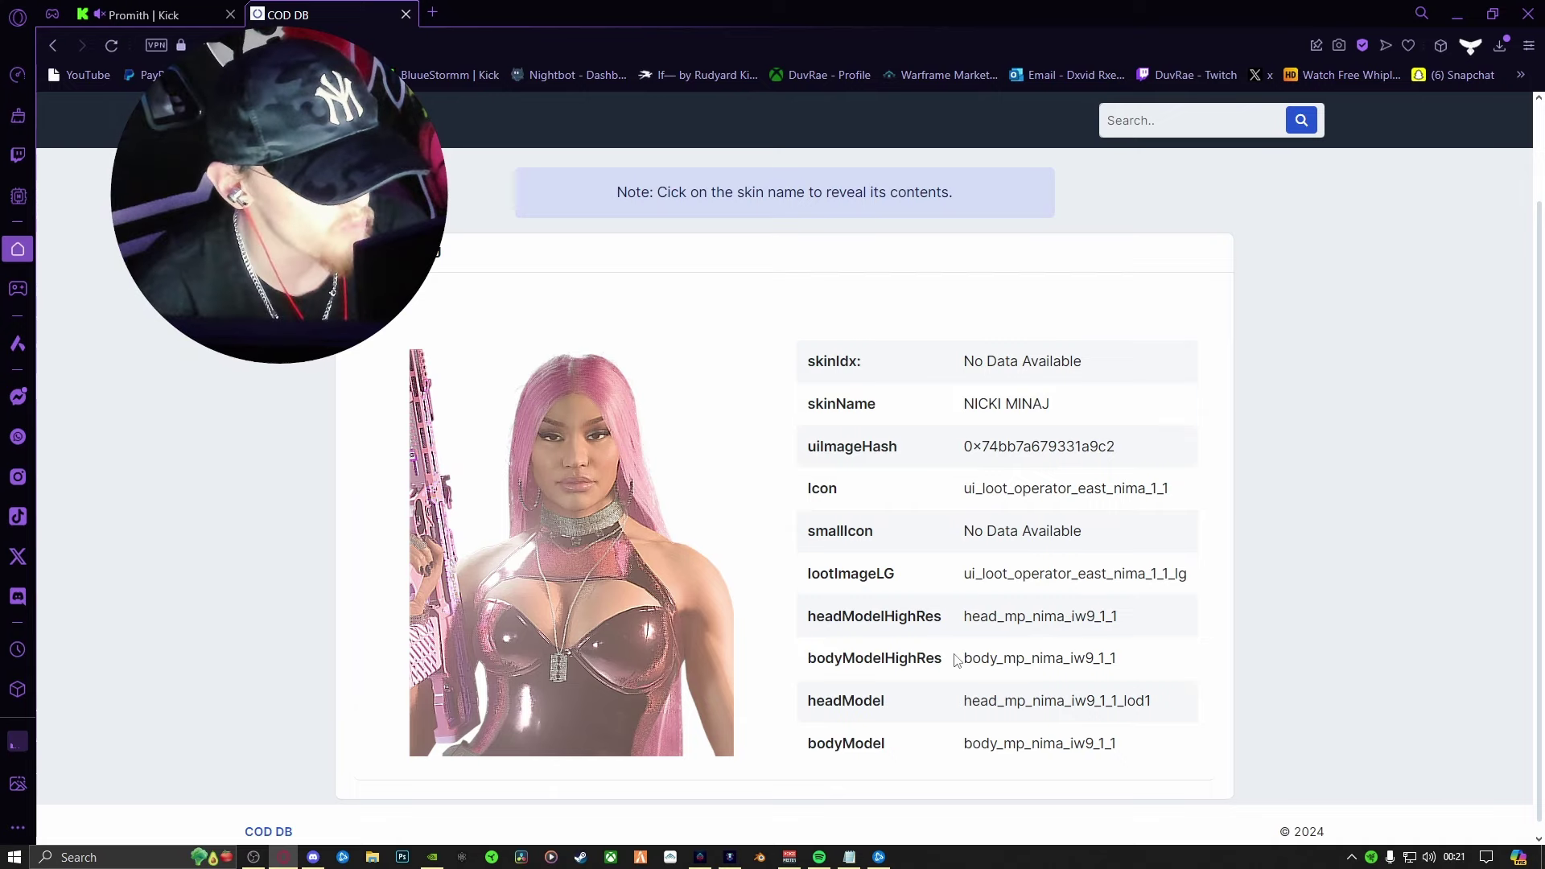
drag(742, 495, 1268, 520)
key(ctrl+c)
click(1035, 624)
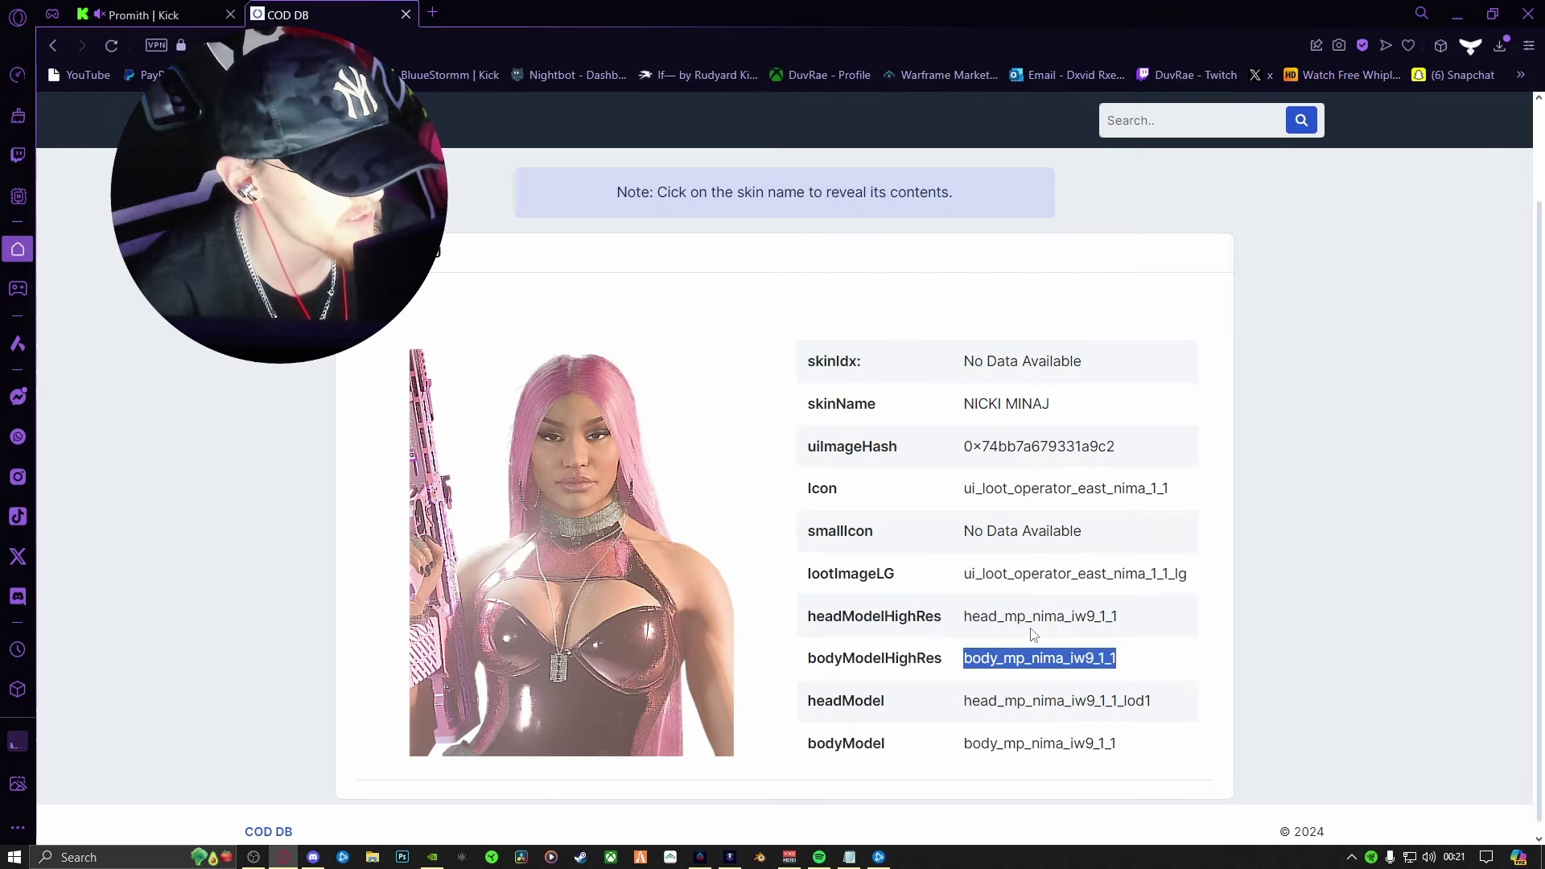
key(alt+Tab)
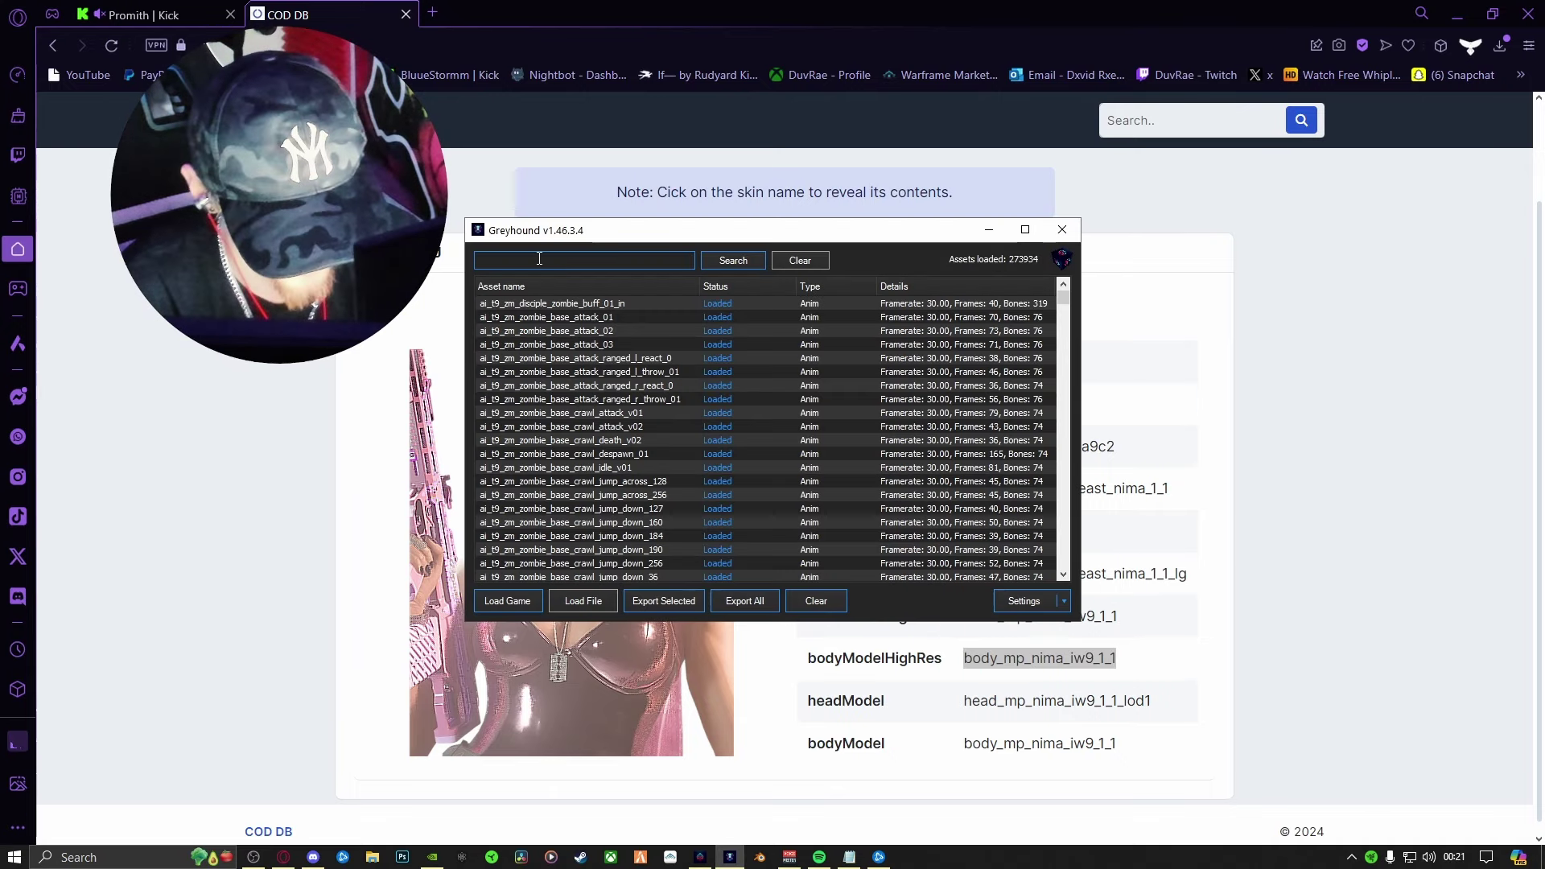
Search Greyhound for body_mp_nima_iw9_1_1 and export the single matching model
key(ctrl+v)
key(Return)
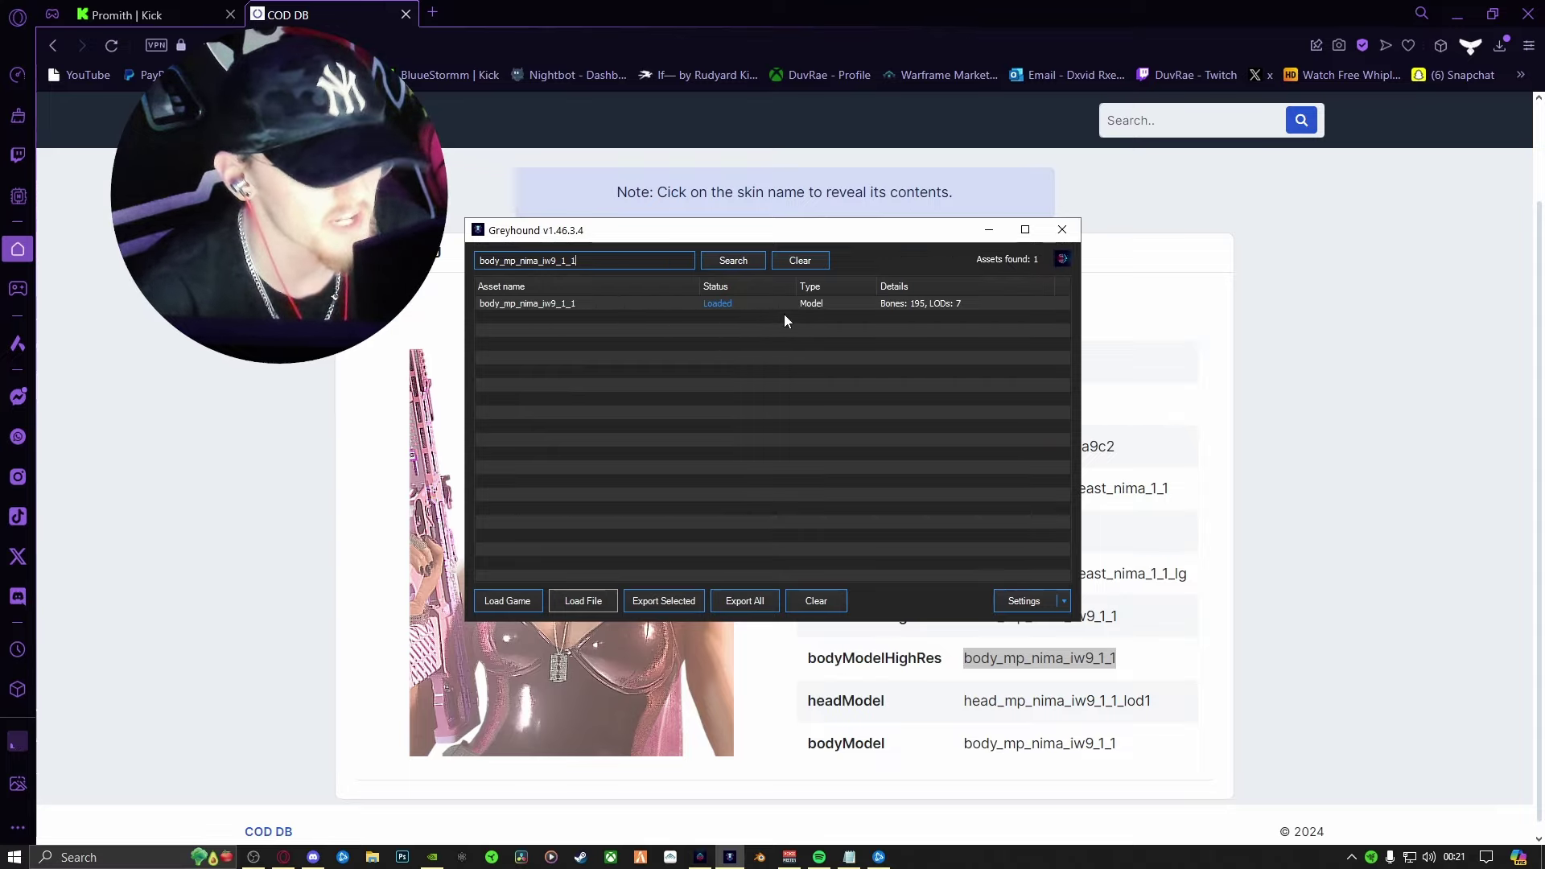
click(656, 305)
double_click(656, 306)
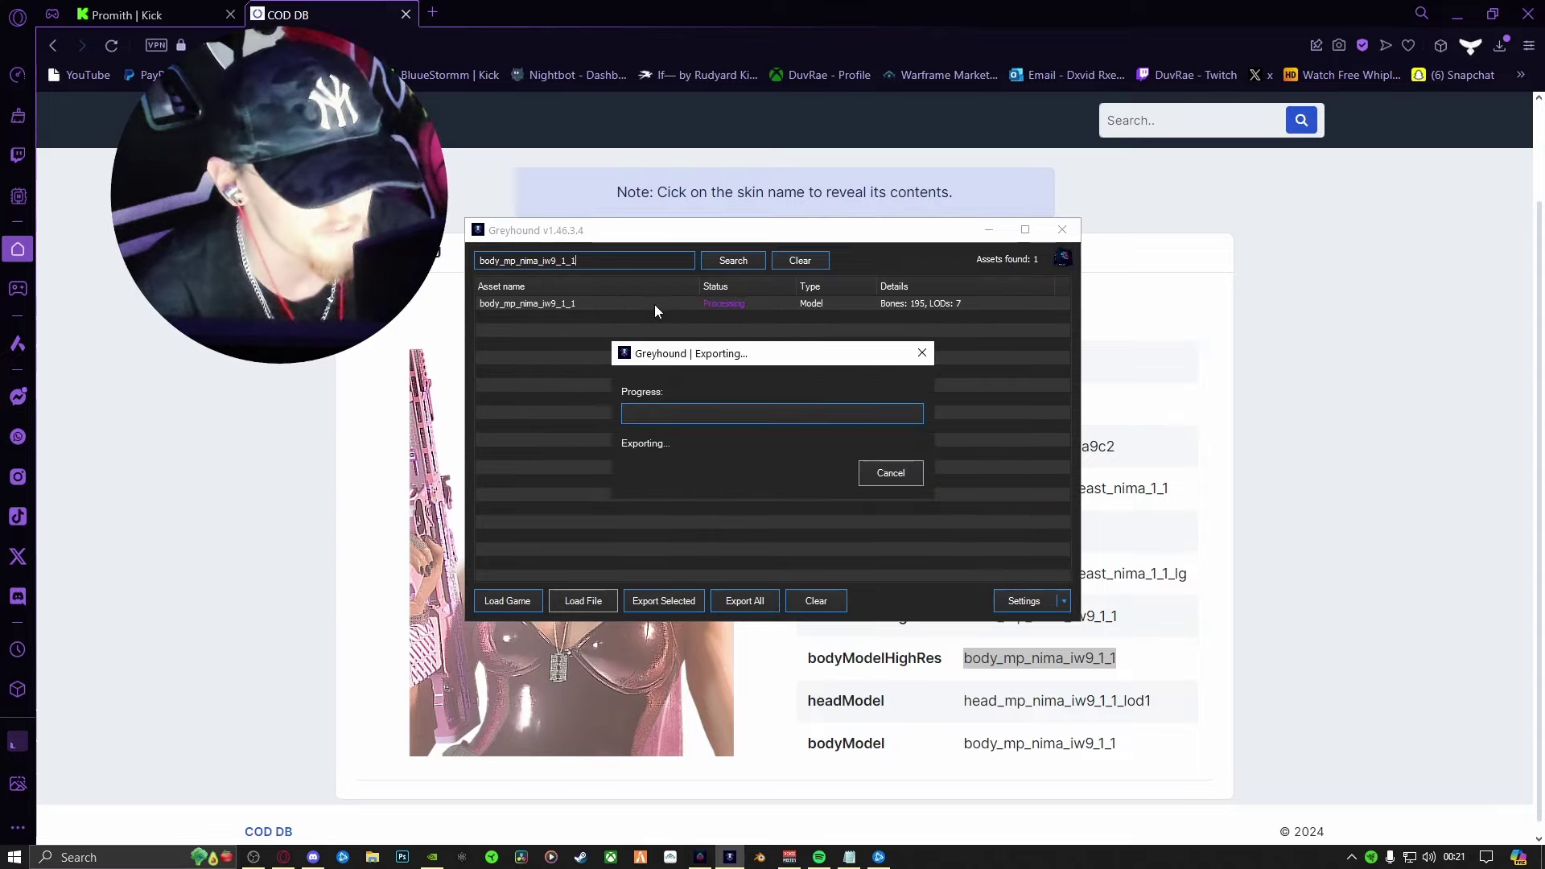
Browse to modern_warfare_6\xmodels and open the exported body_mp_nima_iw9_1_1 folder
click(1389, 777)
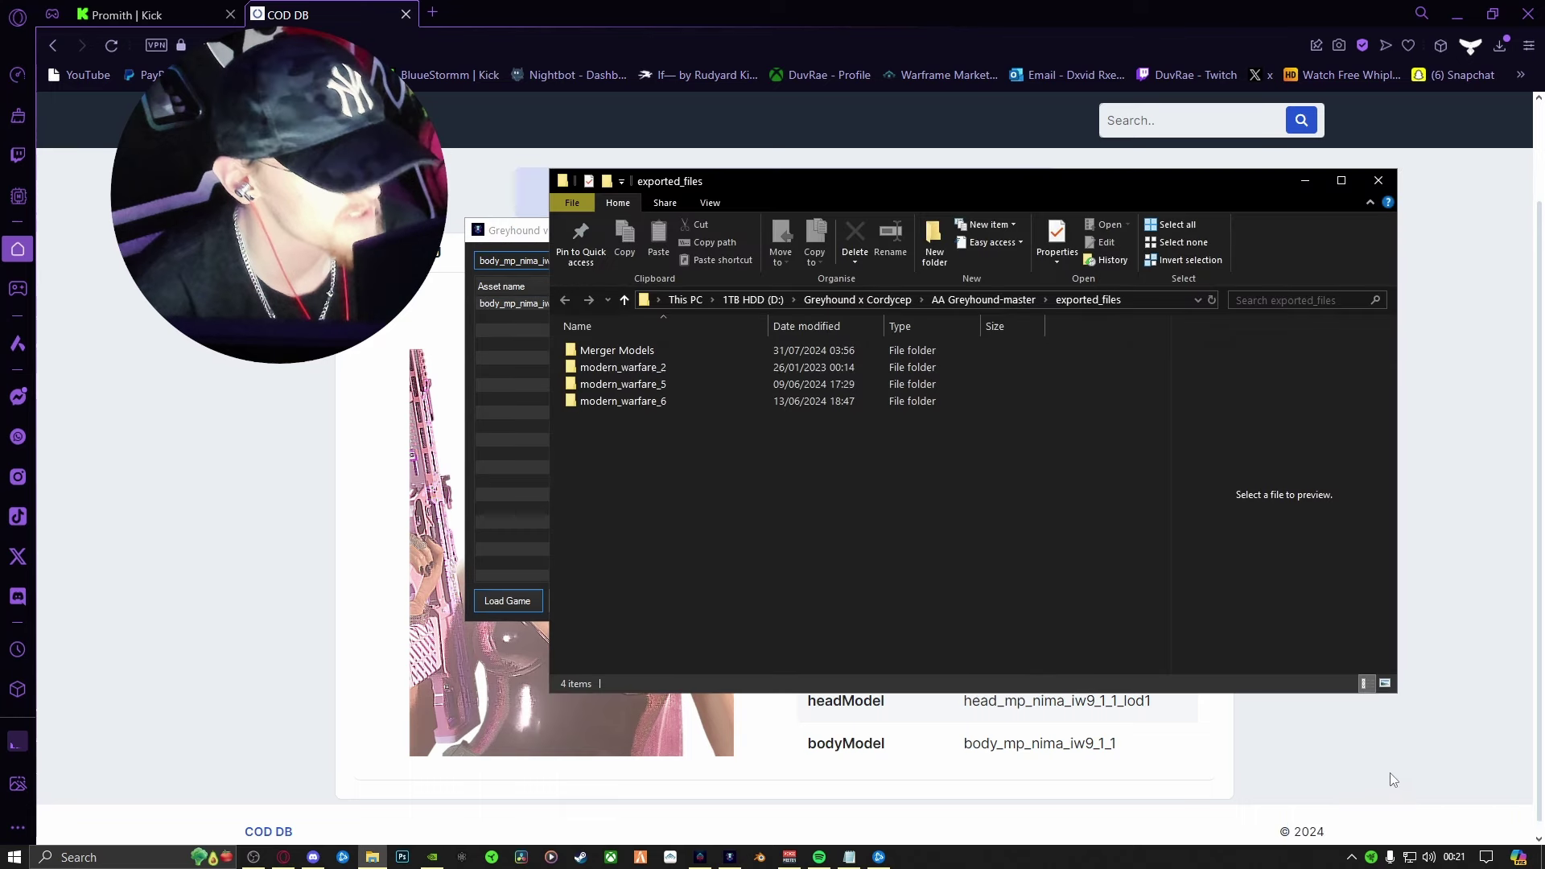
double_click(711, 402)
double_click(666, 418)
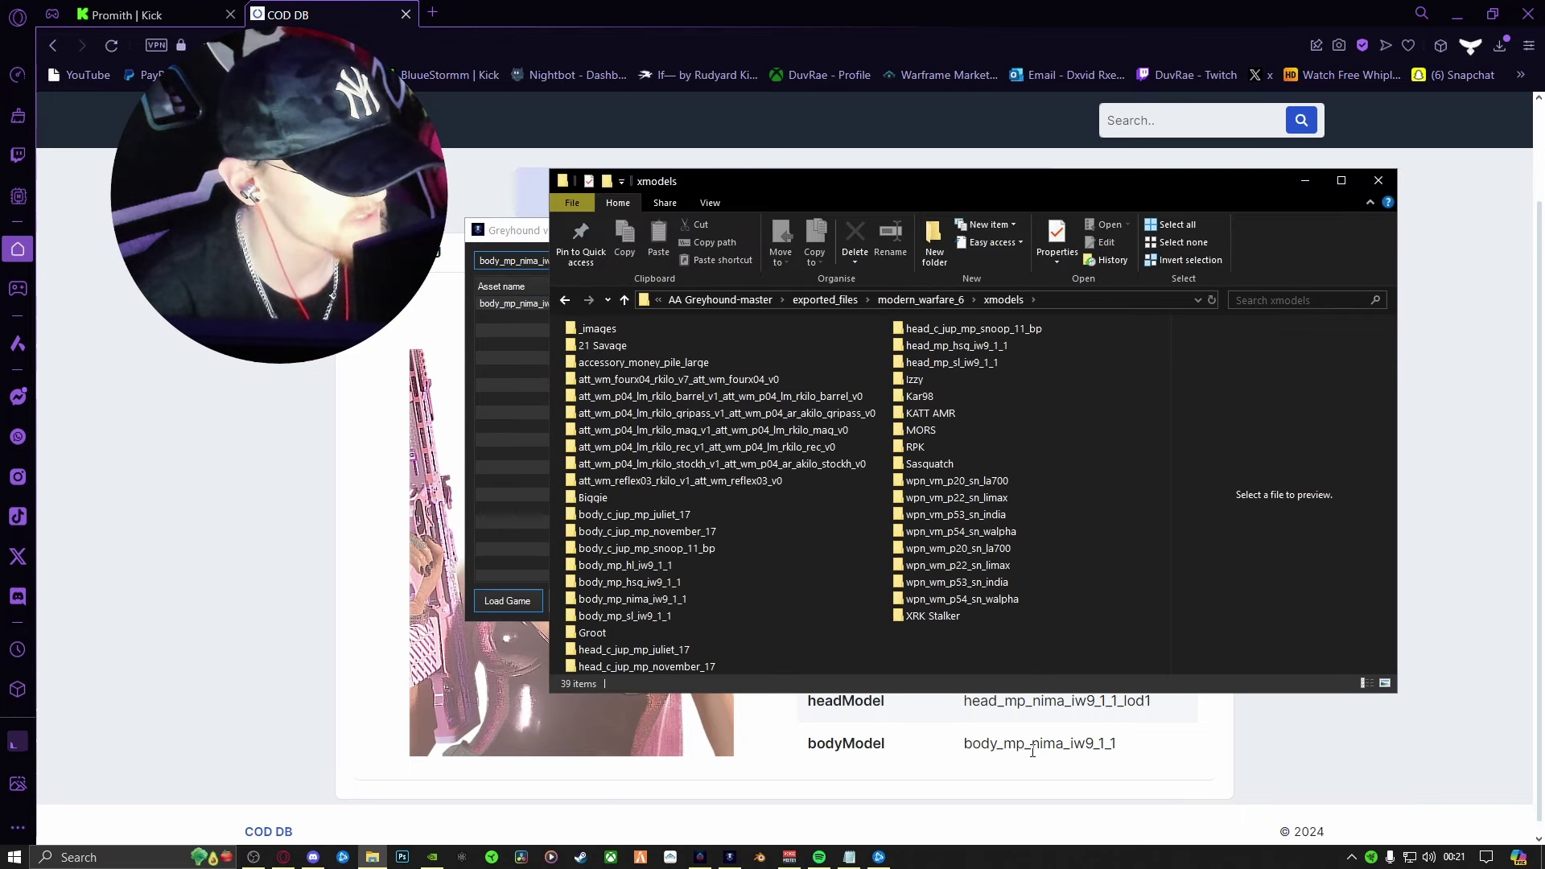
key(ctrl+e)
key(ctrl+v)
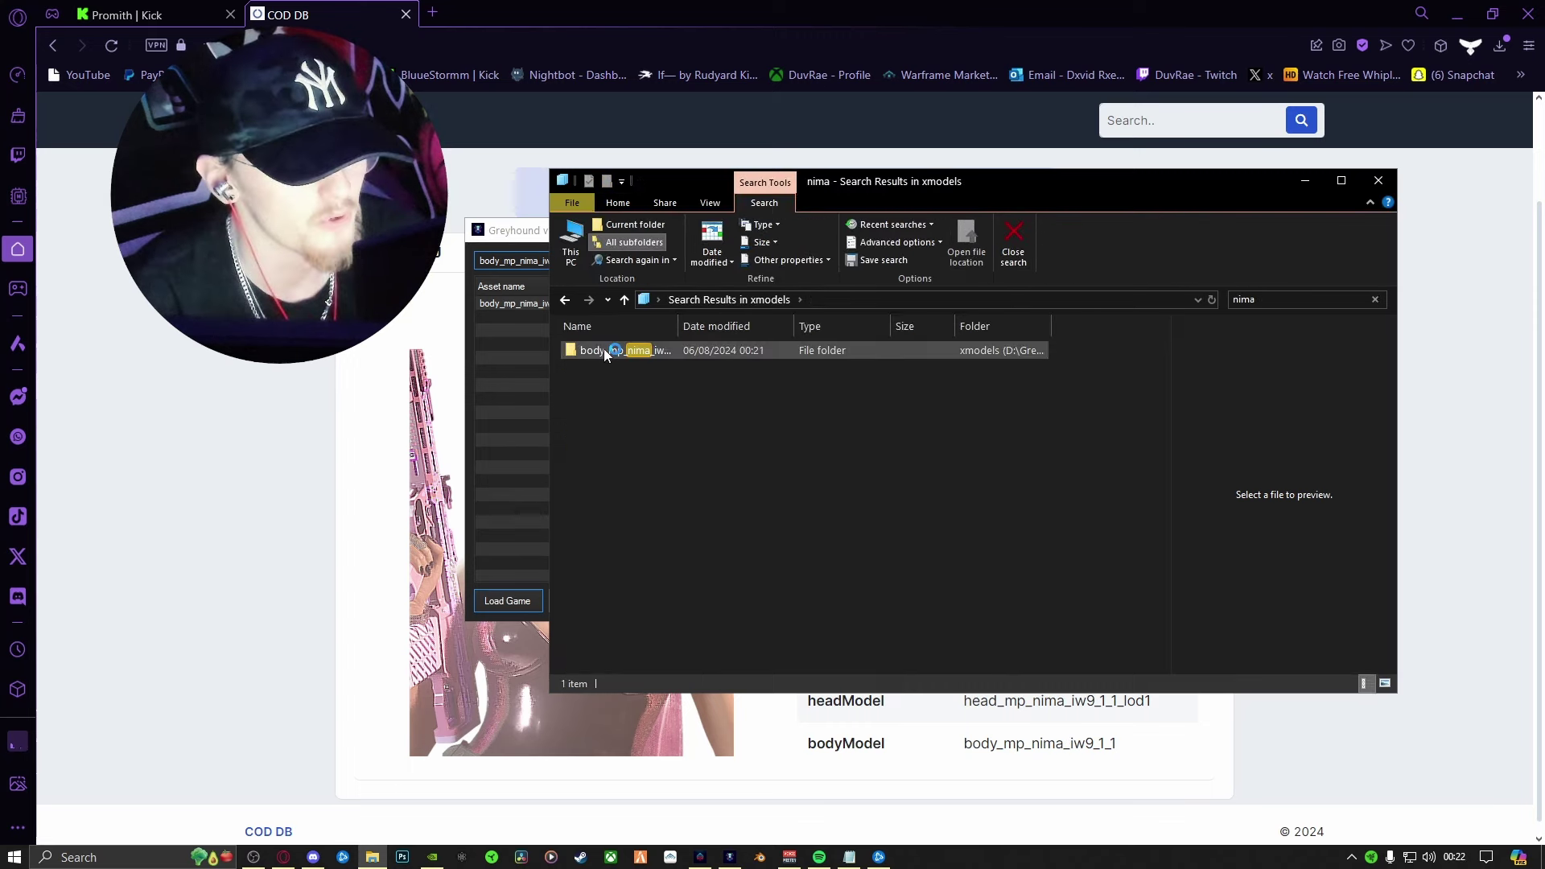
double_click(605, 350)
Close the export folder and copy head_mp_nima_iw9_1_1 from the skin page's headModelHighRes row
key(alt+F4)
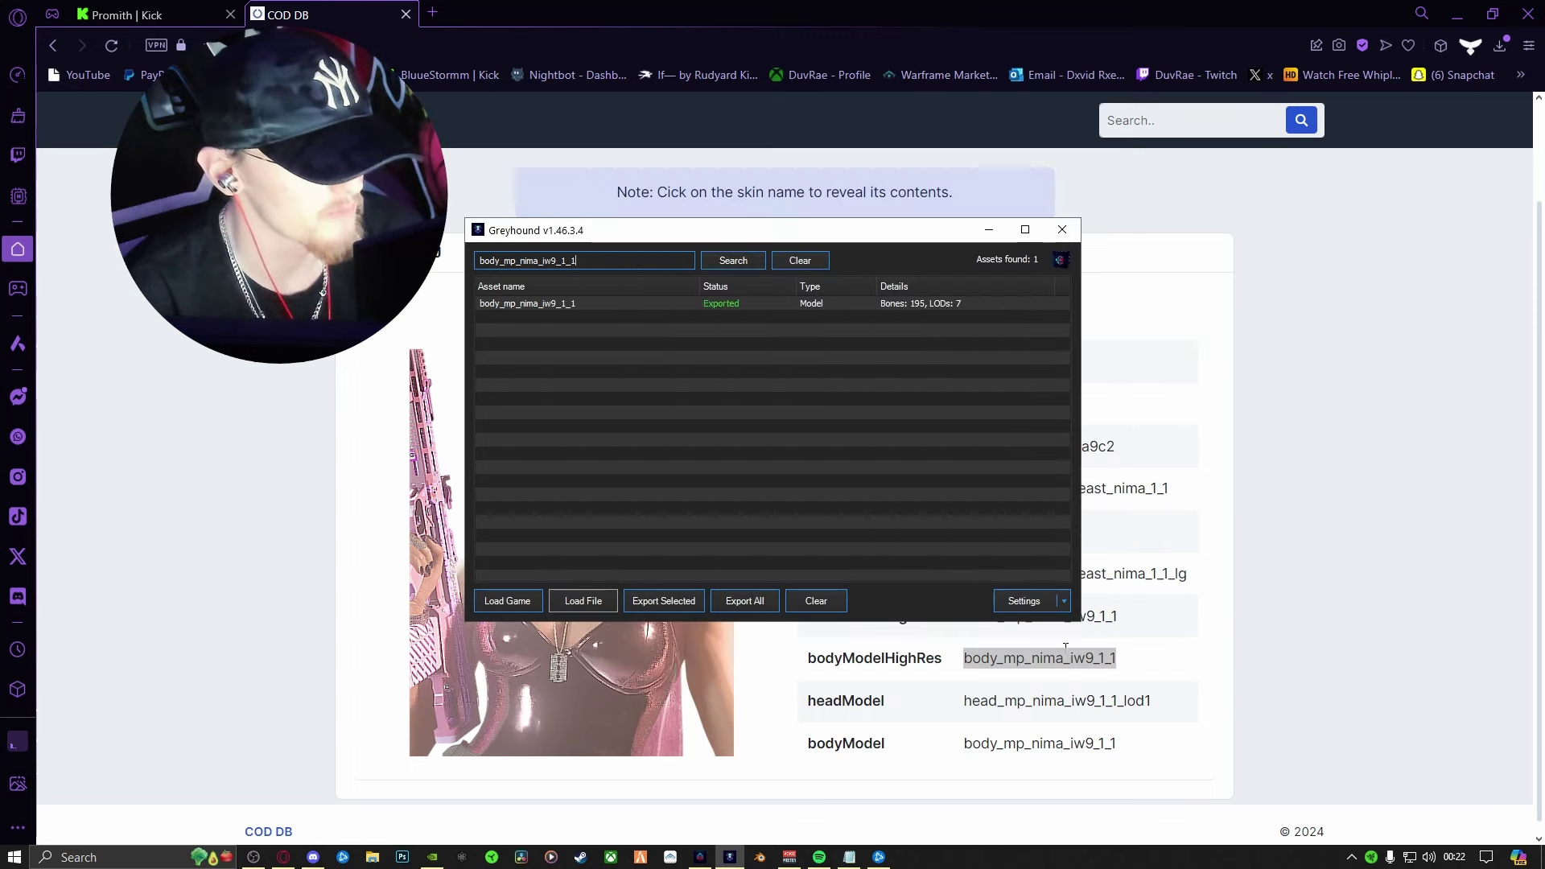
key(alt+Tab)
drag(1118, 617, 965, 614)
key(ctrl+c)
Search Greyhound for head_mp_nima_iw9_1_1, export it, and reposition the exporter window
key(alt+Tab)
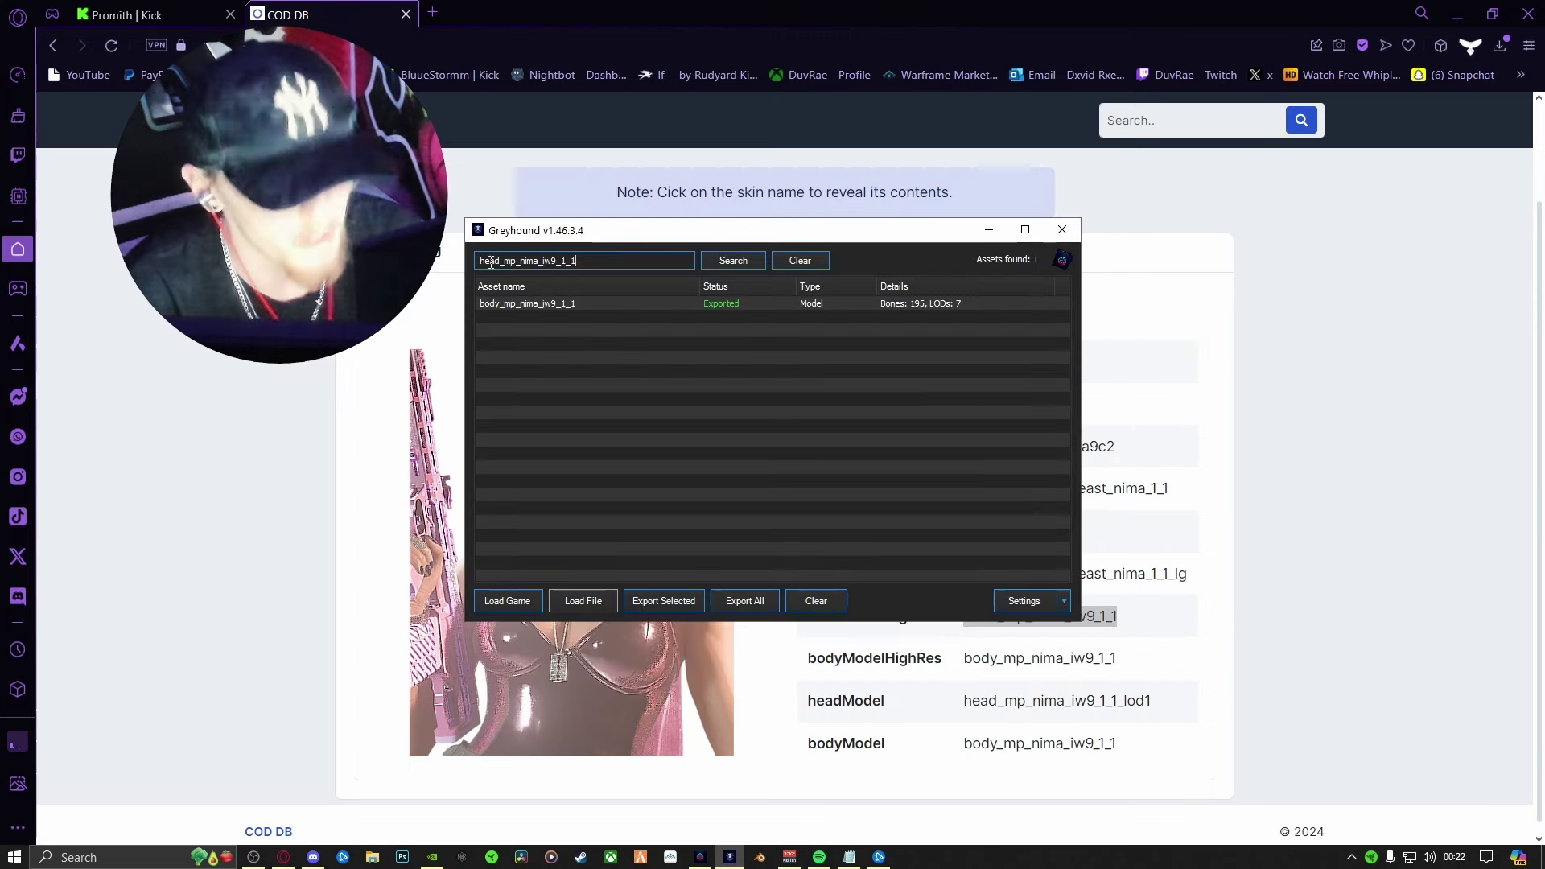
key(ctrl+a)
key(ctrl+v)
click(733, 260)
drag(612, 230, 382, 232)
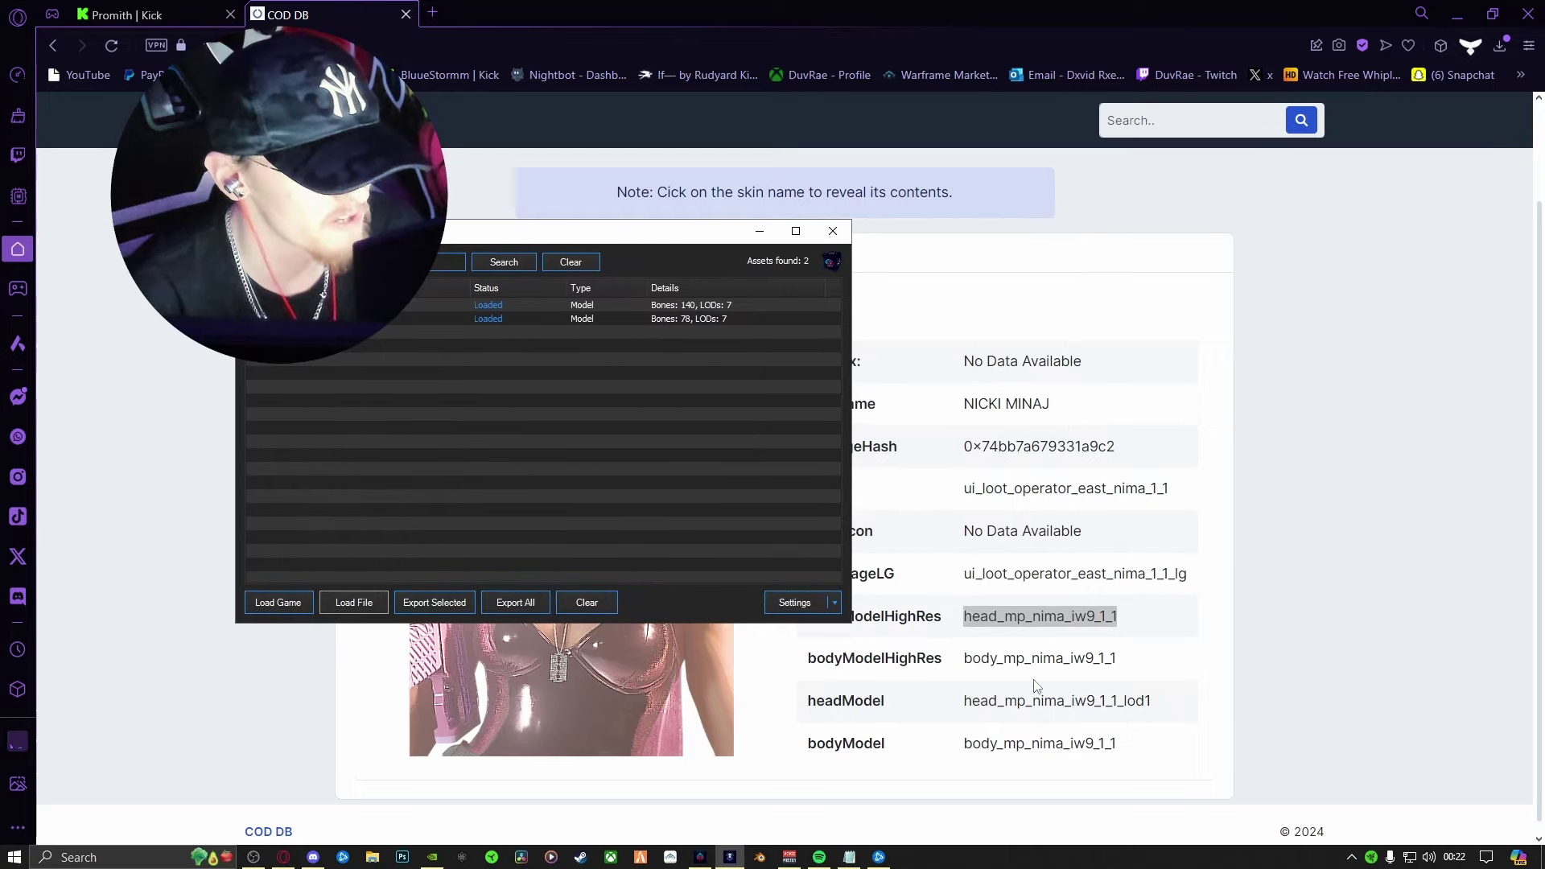
double_click(315, 305)
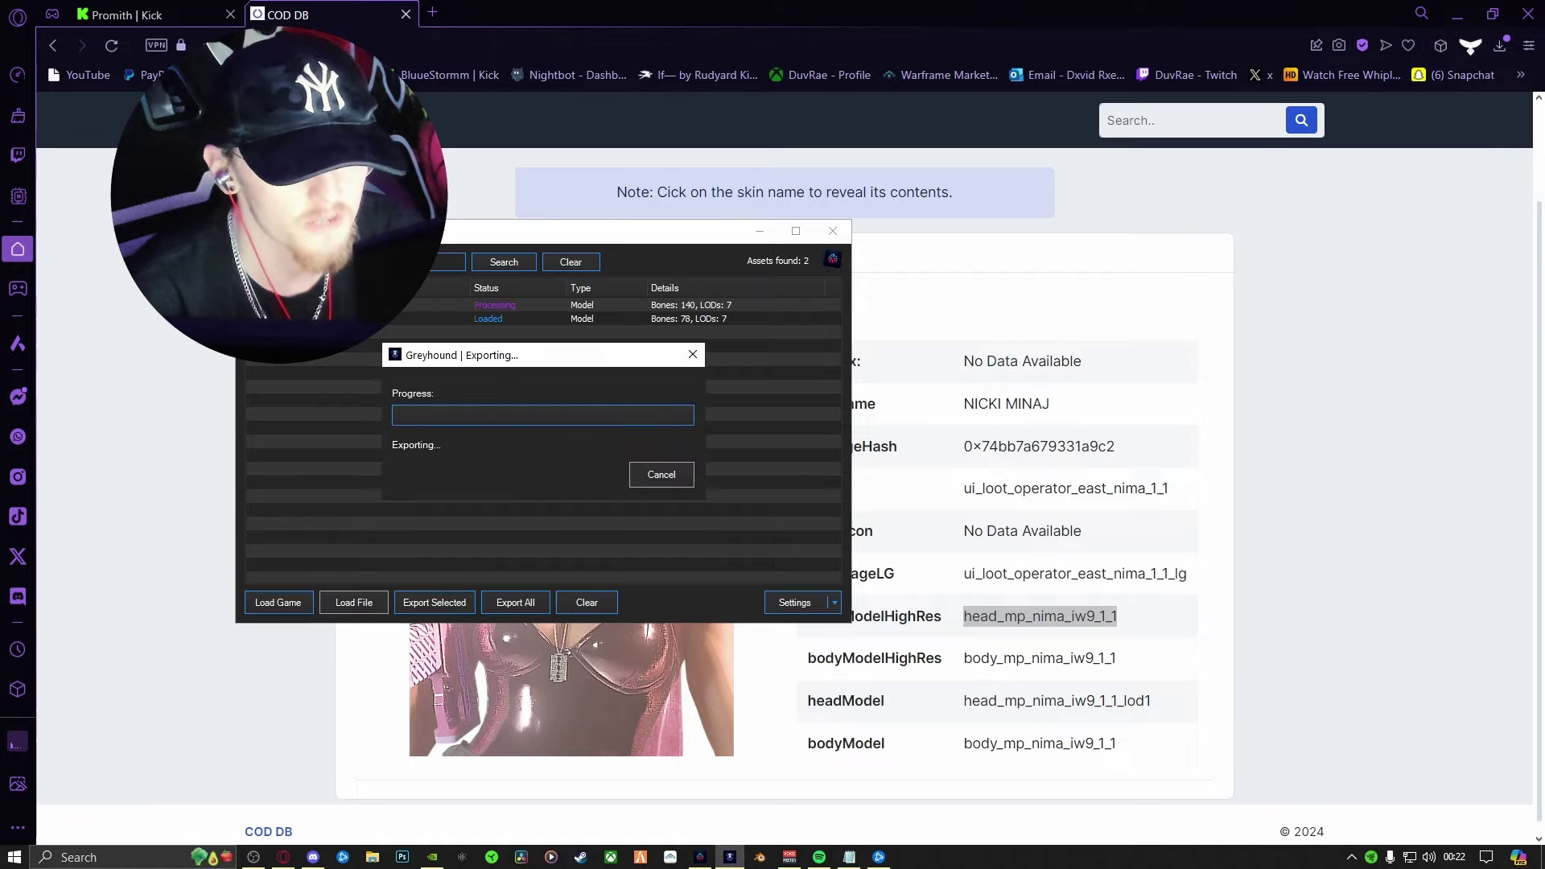
drag(684, 232, 677, 394)
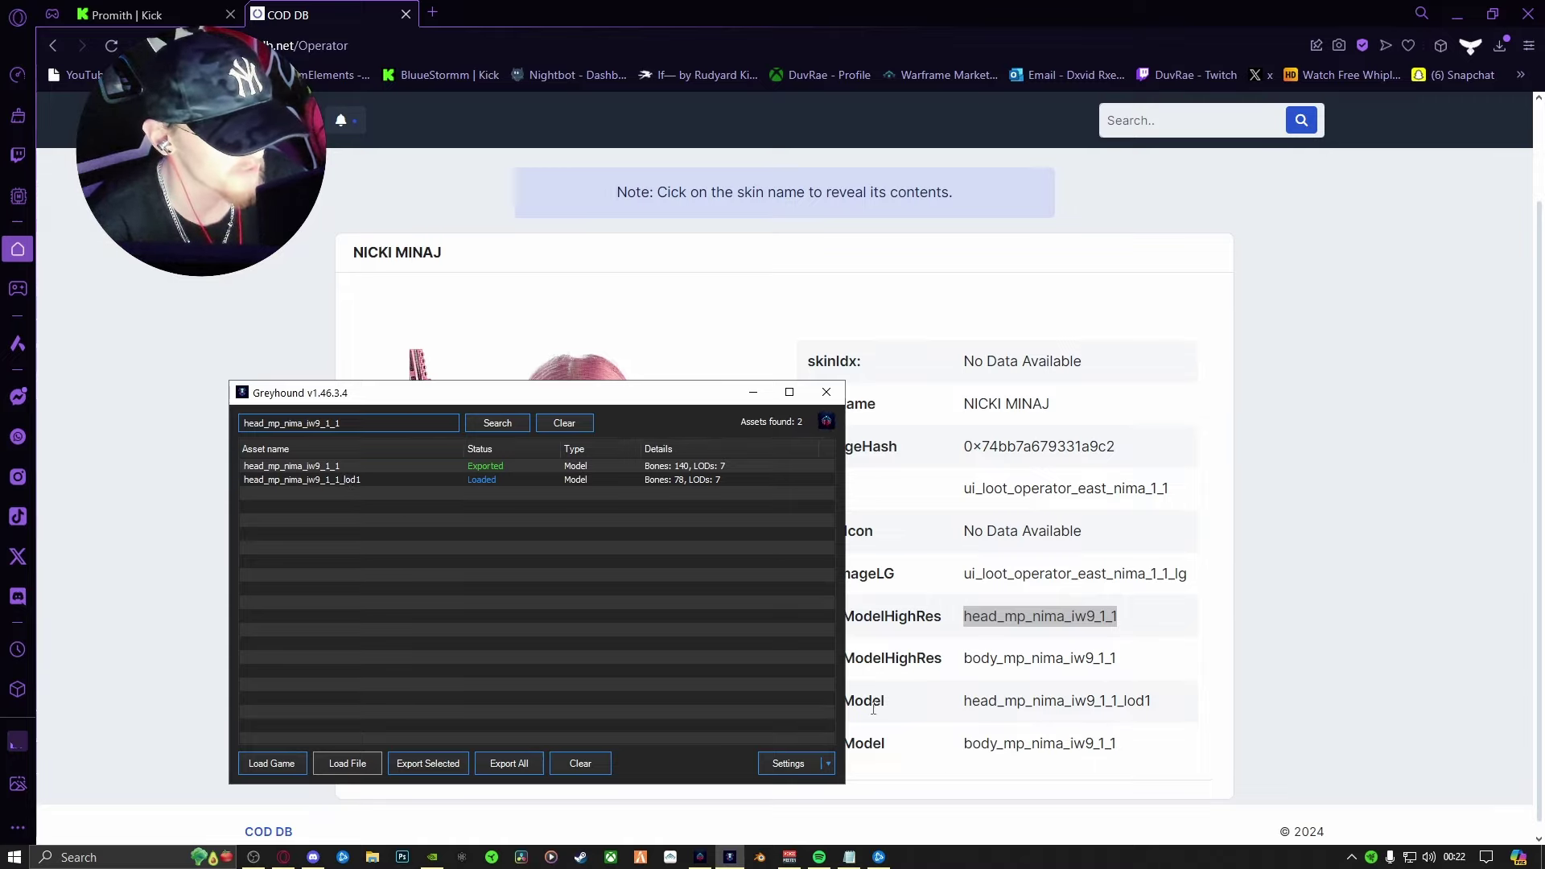
drag(692, 404, 559, 448)
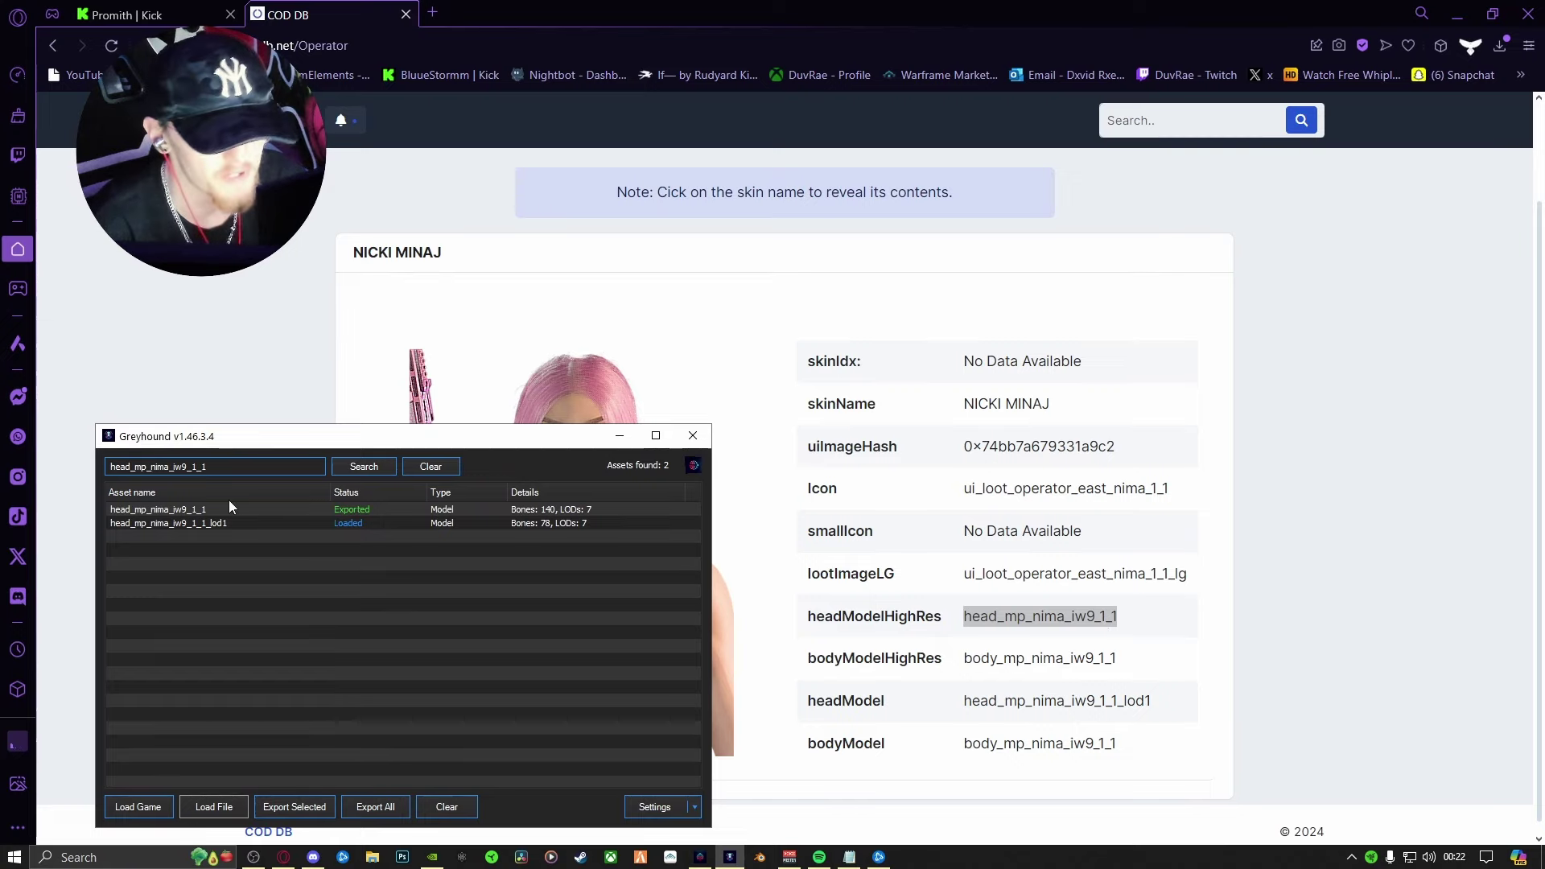
drag(311, 438, 939, 334)
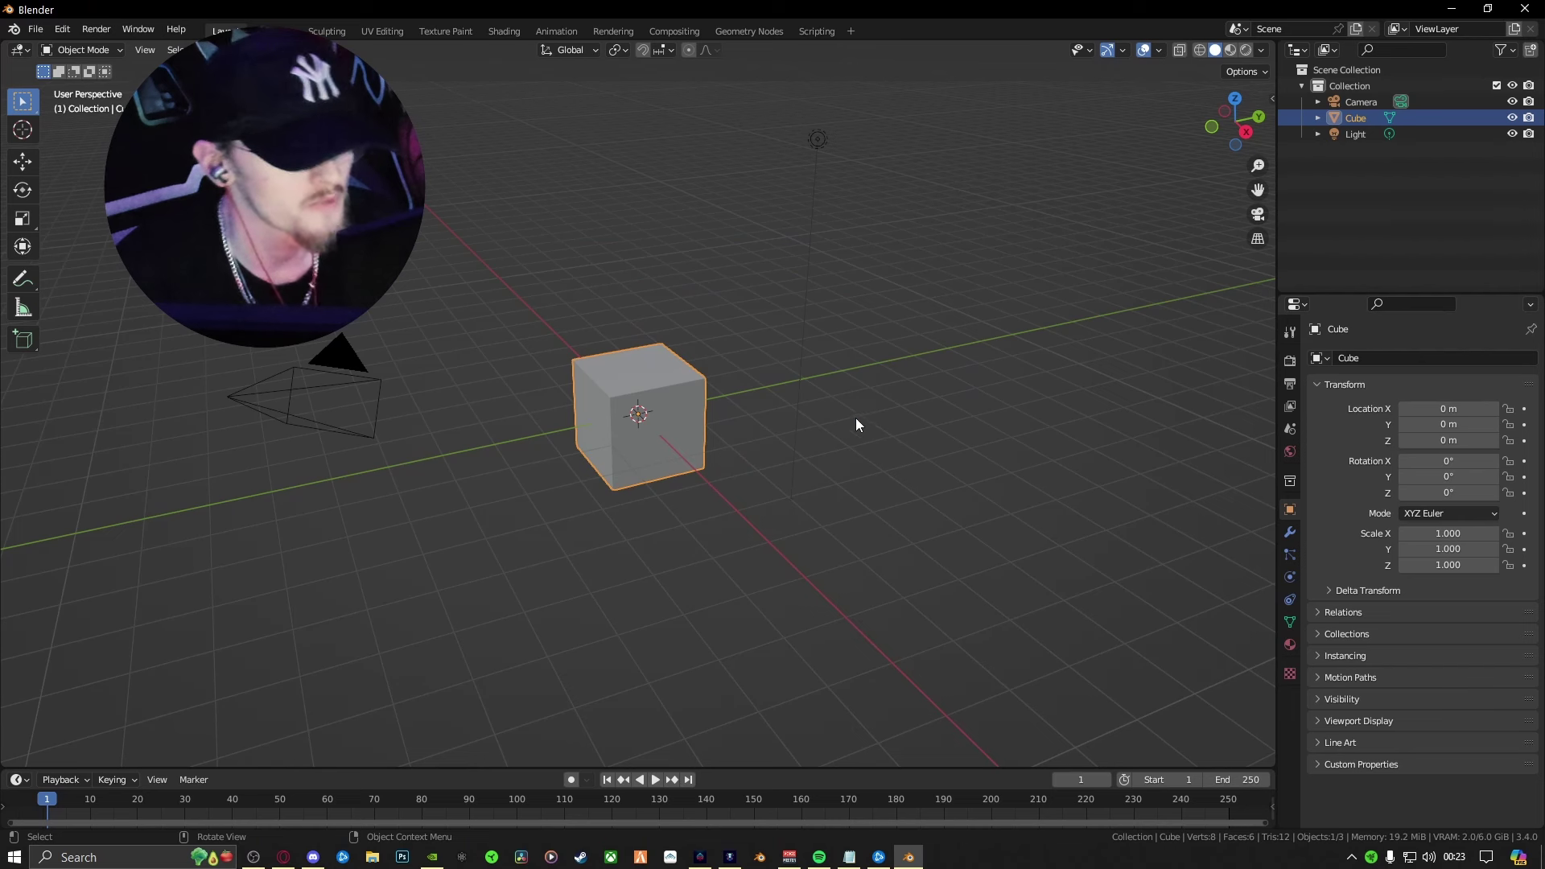
Select and delete the default objects, then add a plane at the origin
middle_drag(739, 397, 702, 394)
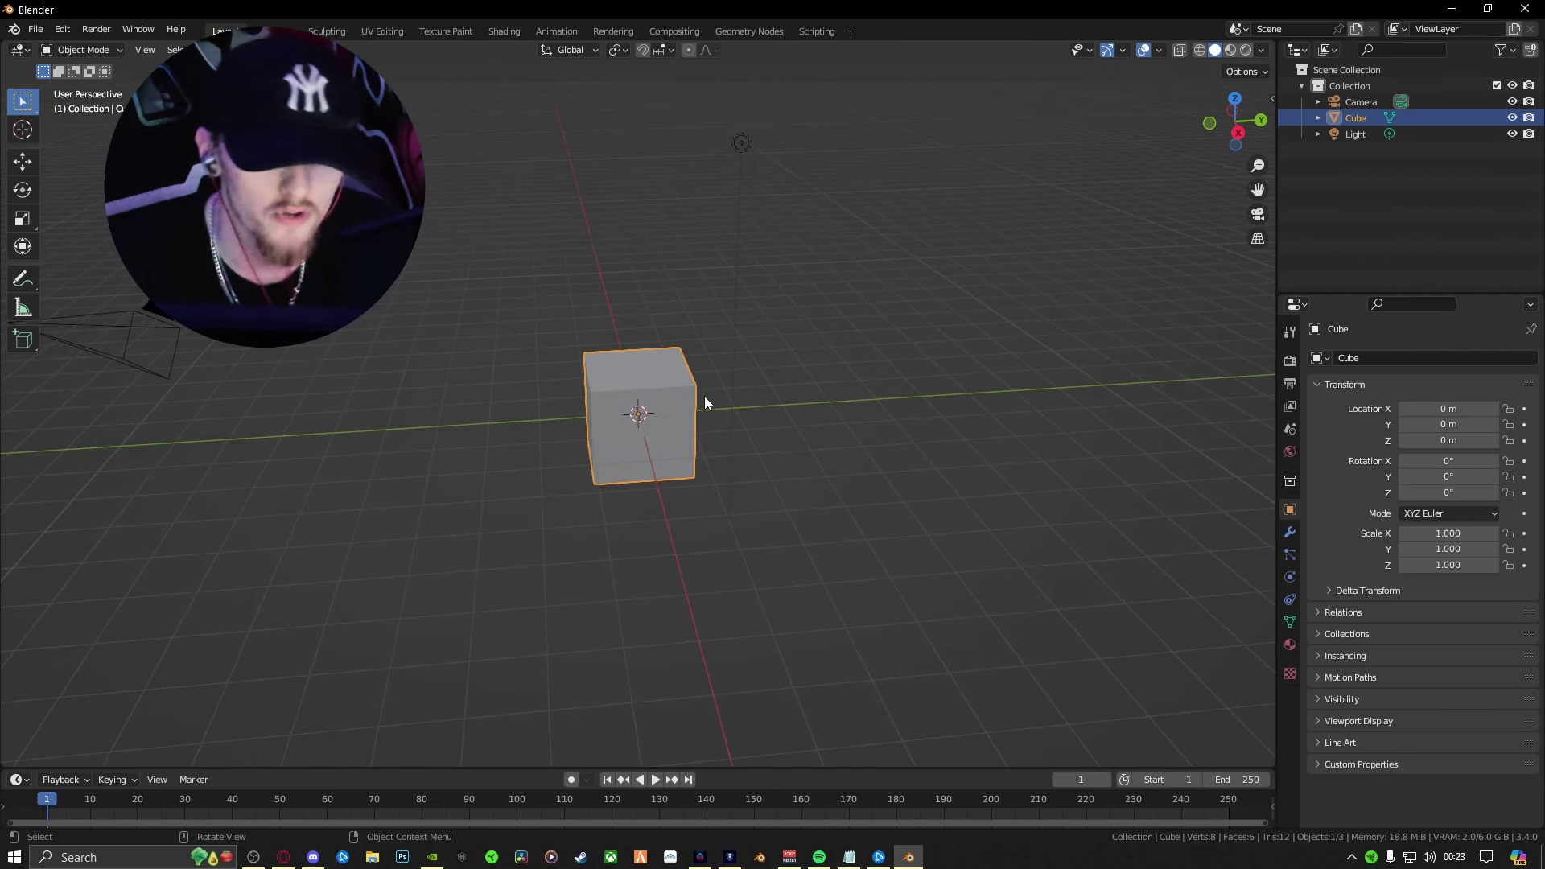
key(a)
key(Delete)
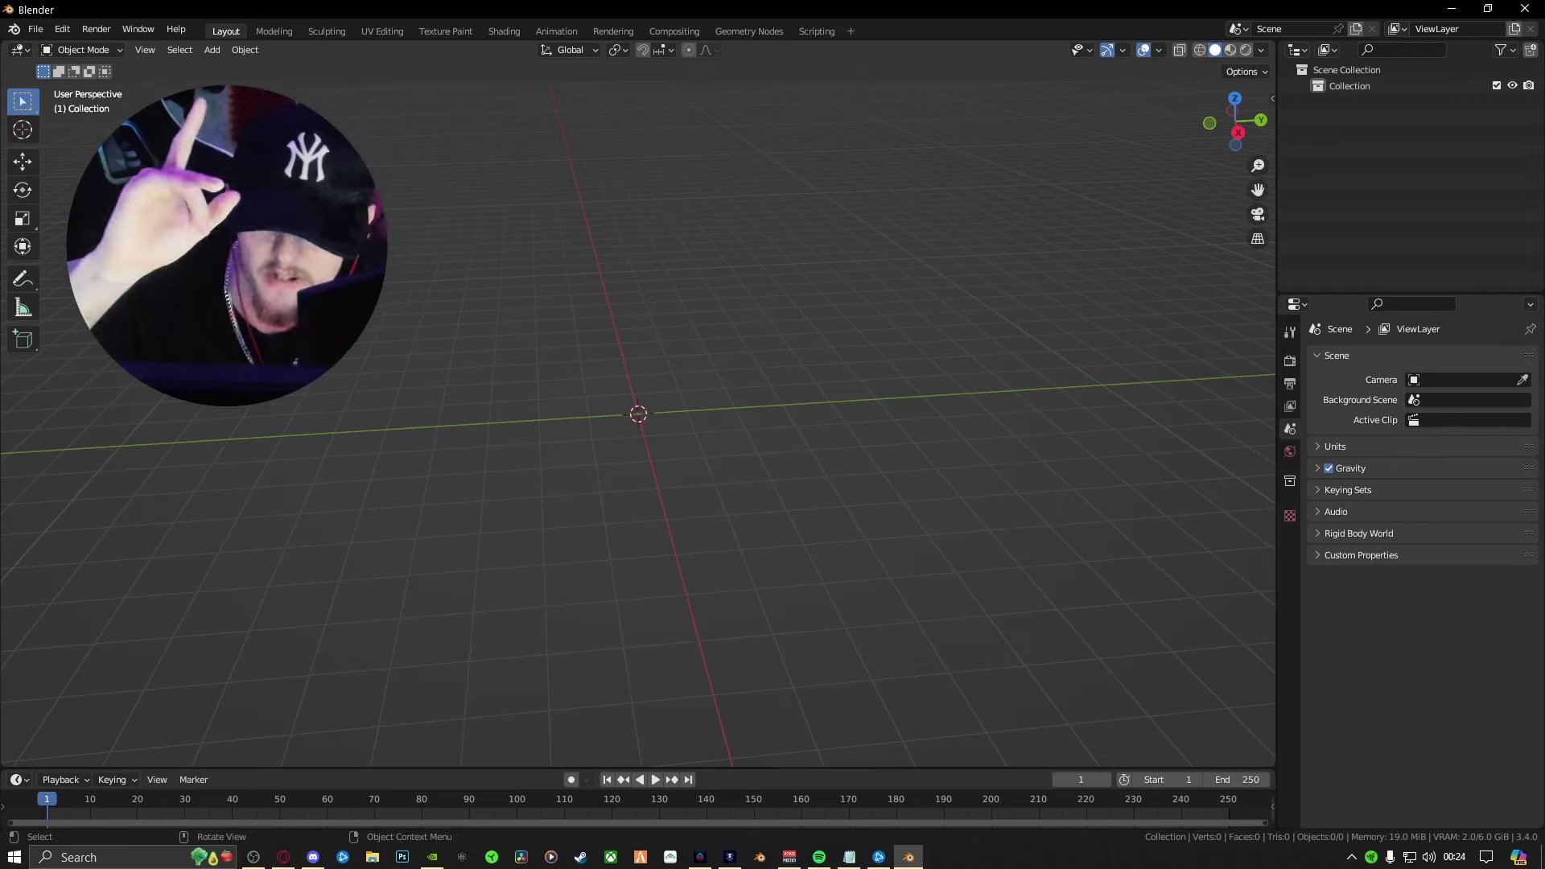
click(213, 52)
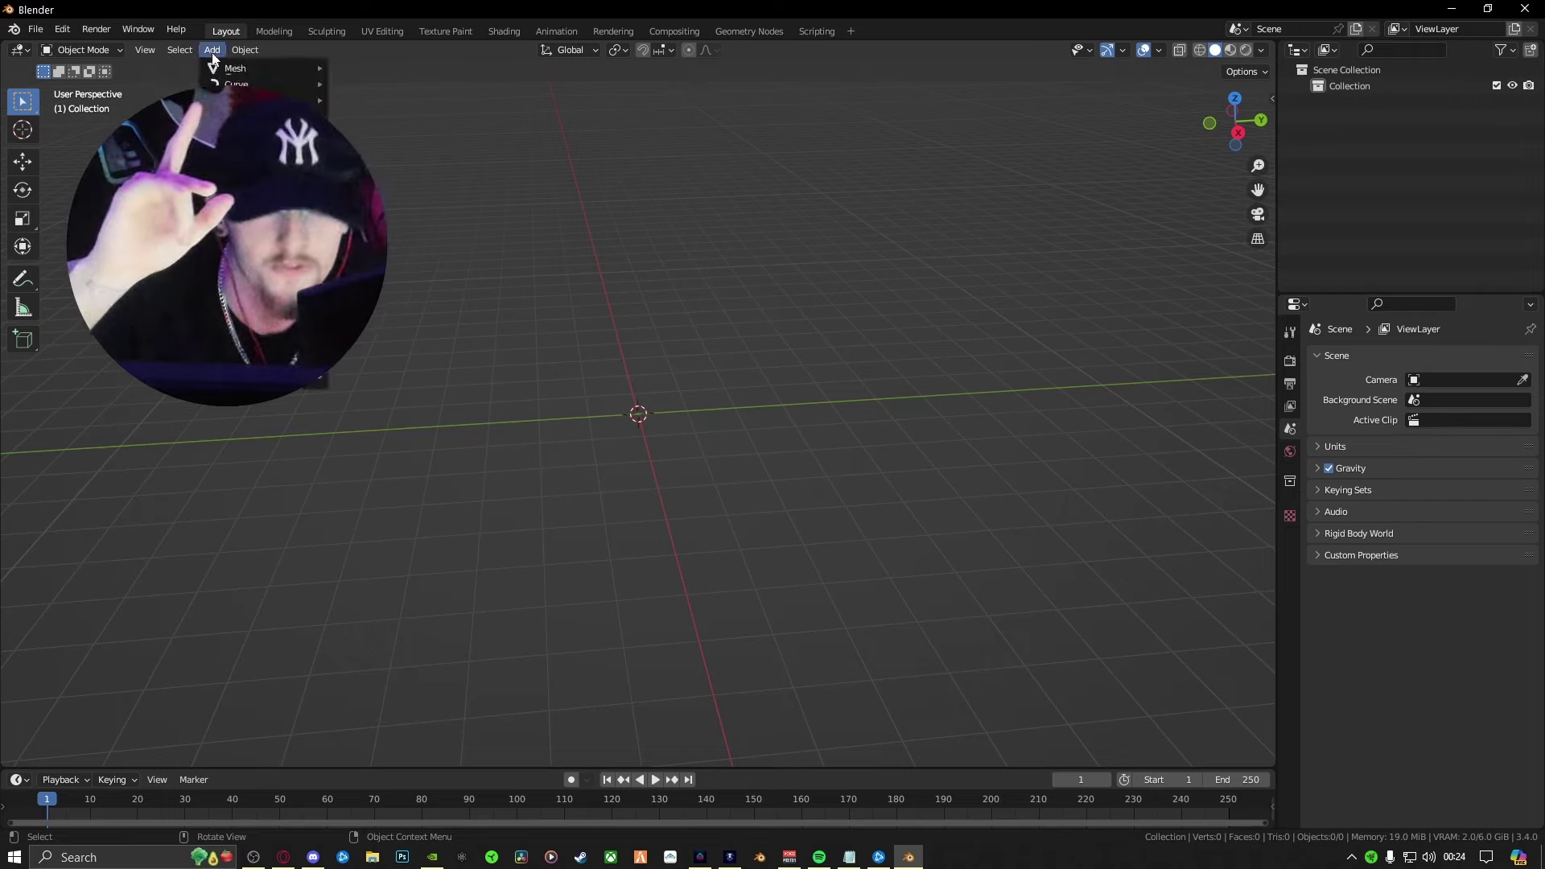
mouse_move(241, 68)
click(374, 67)
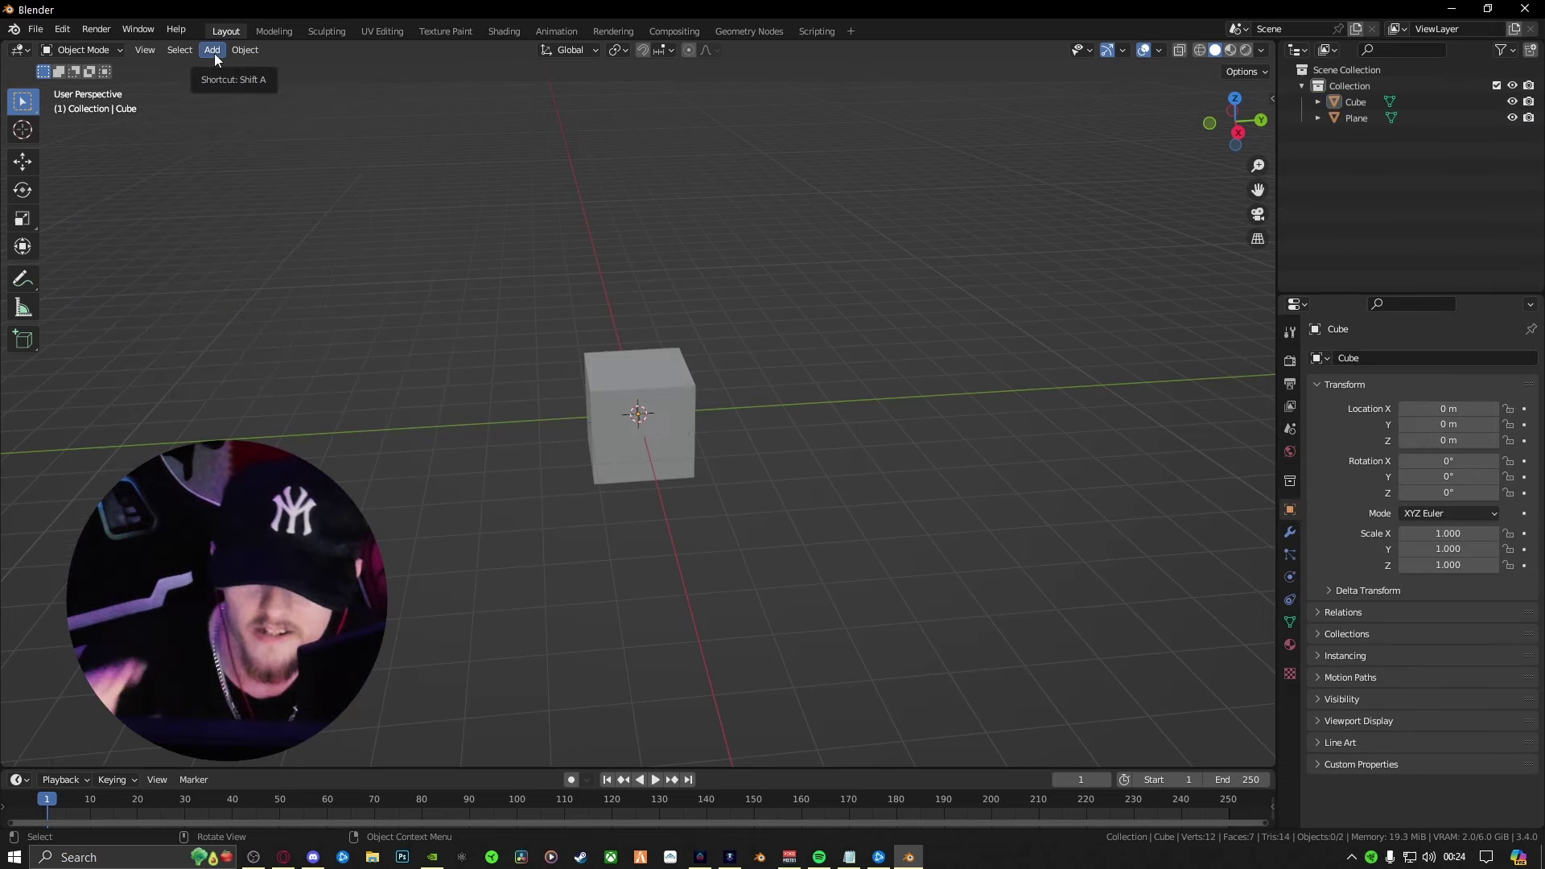
Add a camera and delete the leftover cube and plane
click(212, 50)
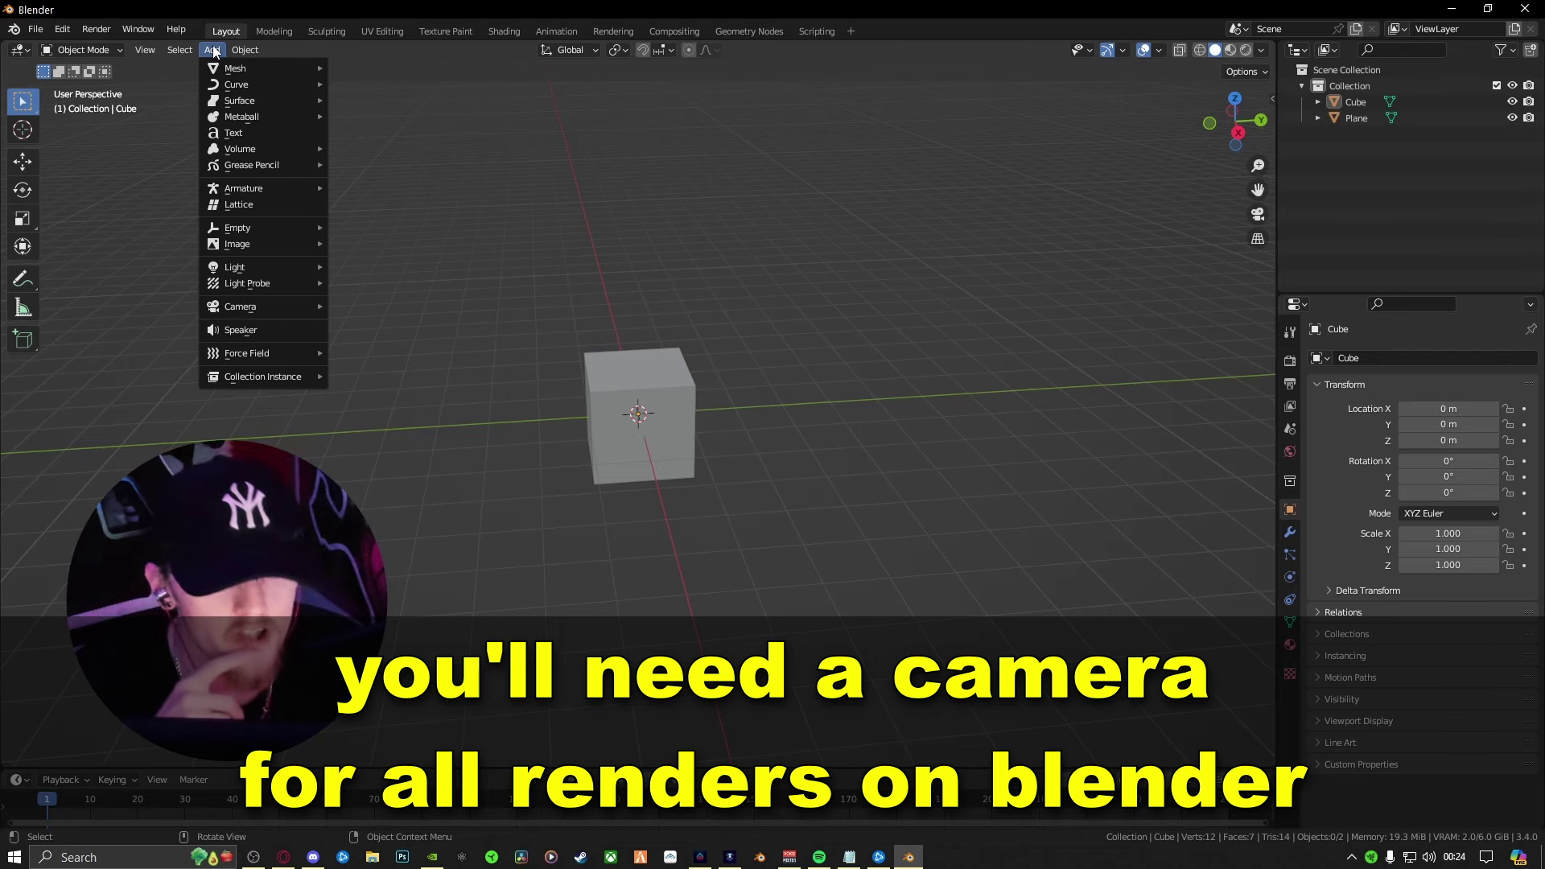
mouse_move(249, 301)
click(370, 305)
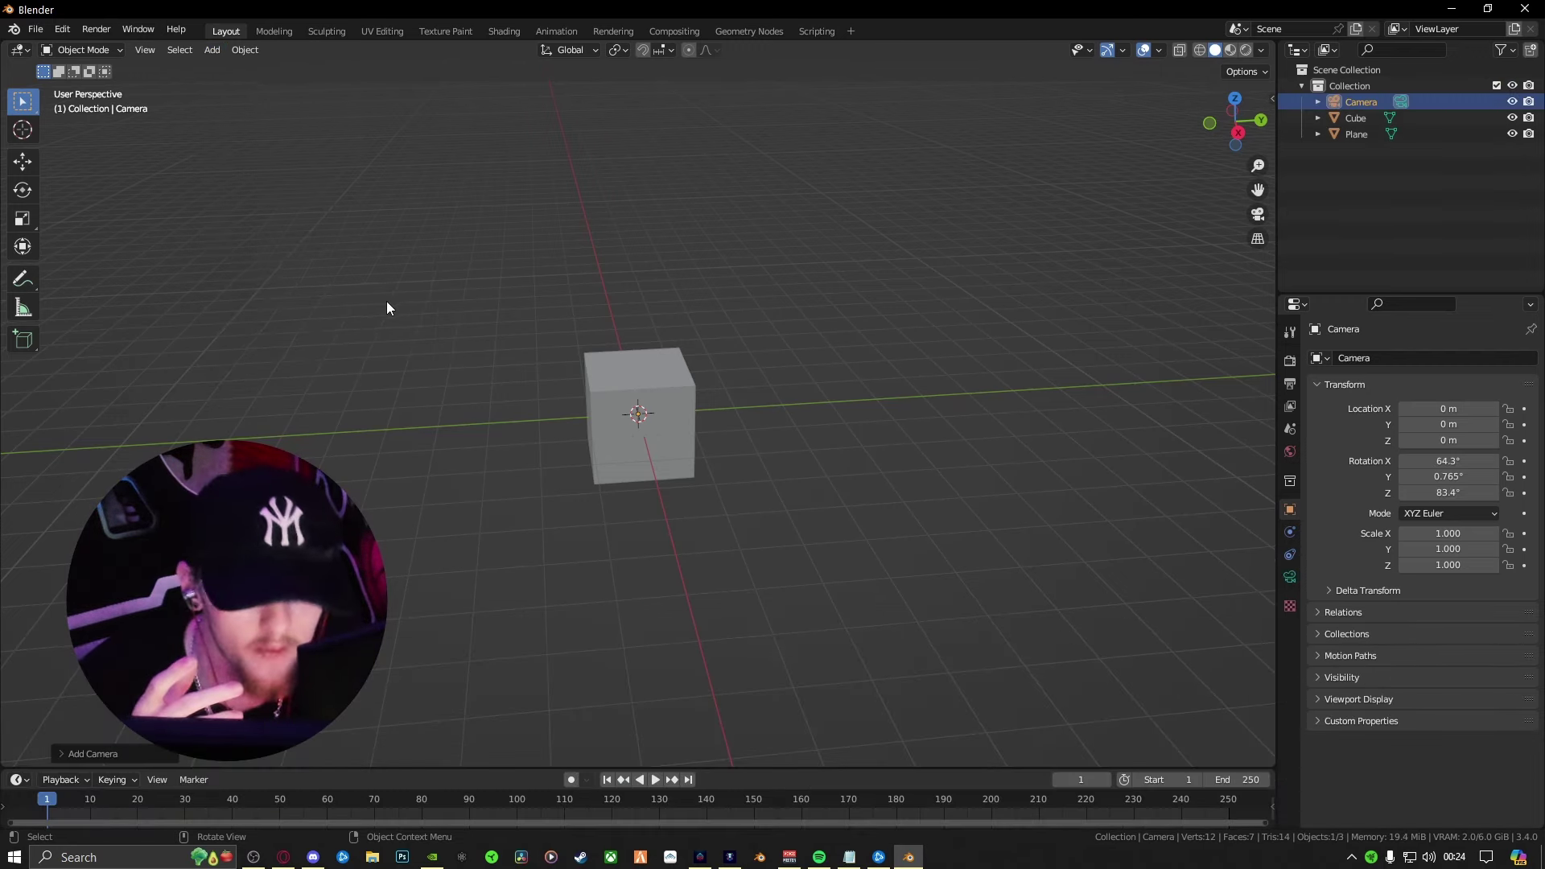
click(684, 375)
key(Delete)
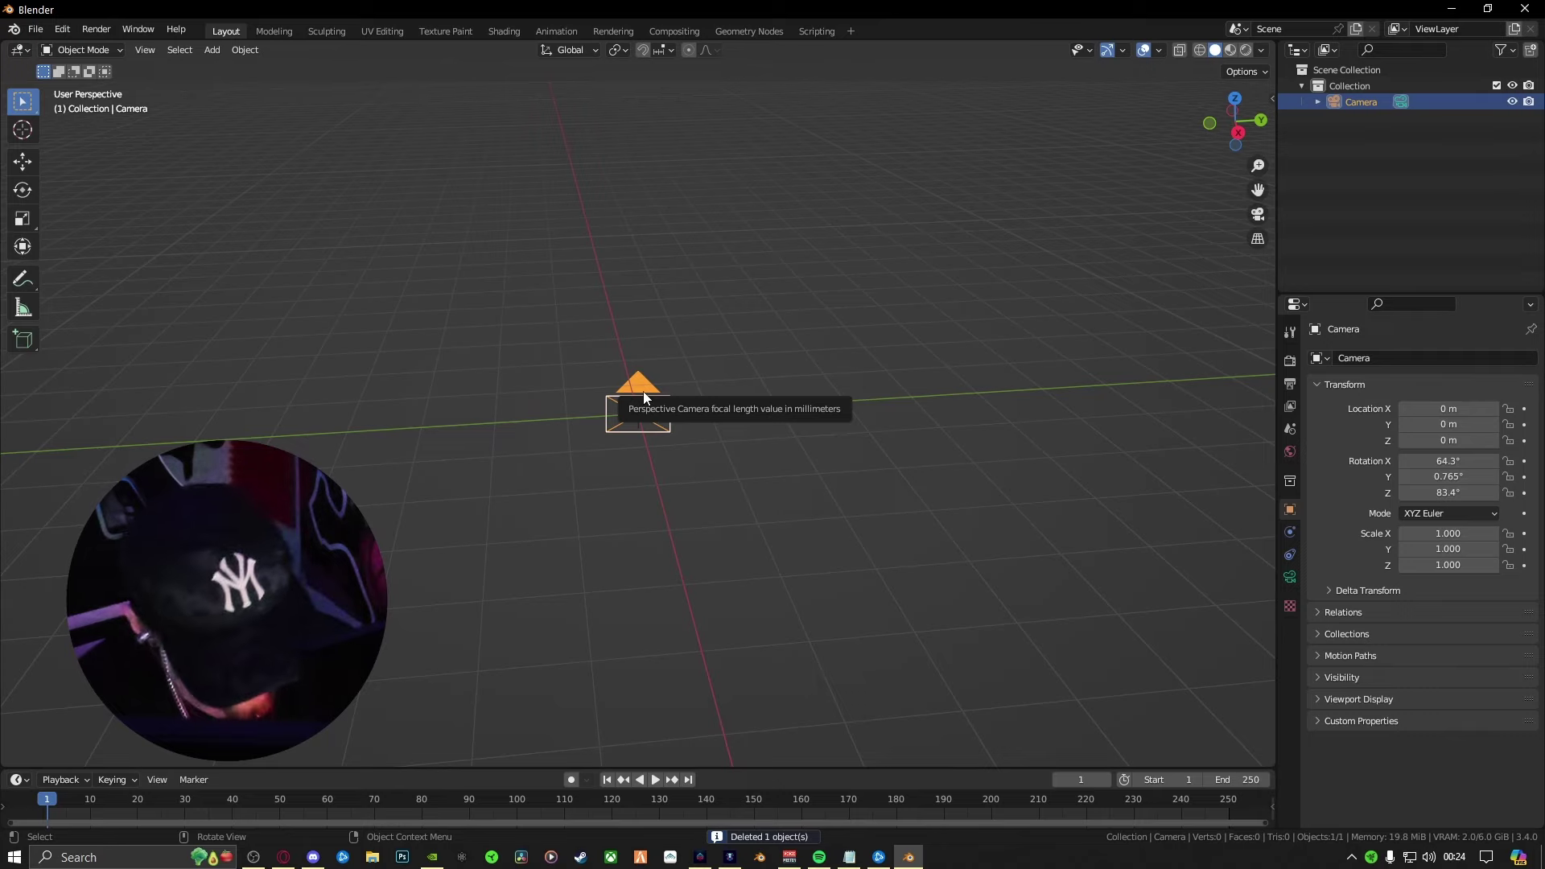
View through the new camera with Numpad 0, then orbit out to see it from outside
key(KP_0)
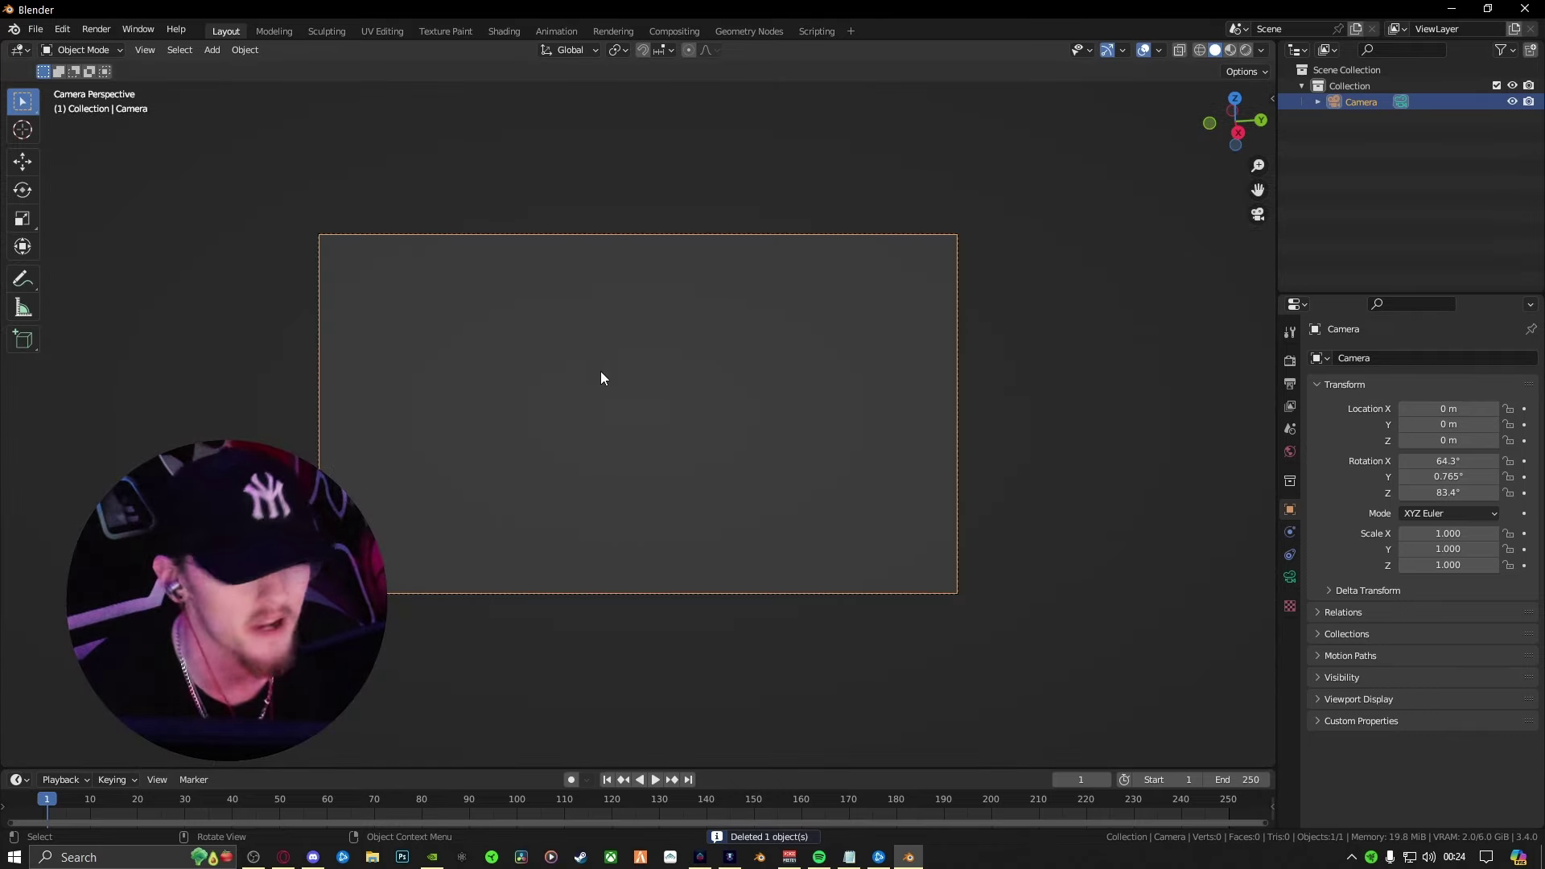
middle_drag(600, 370, 552, 352)
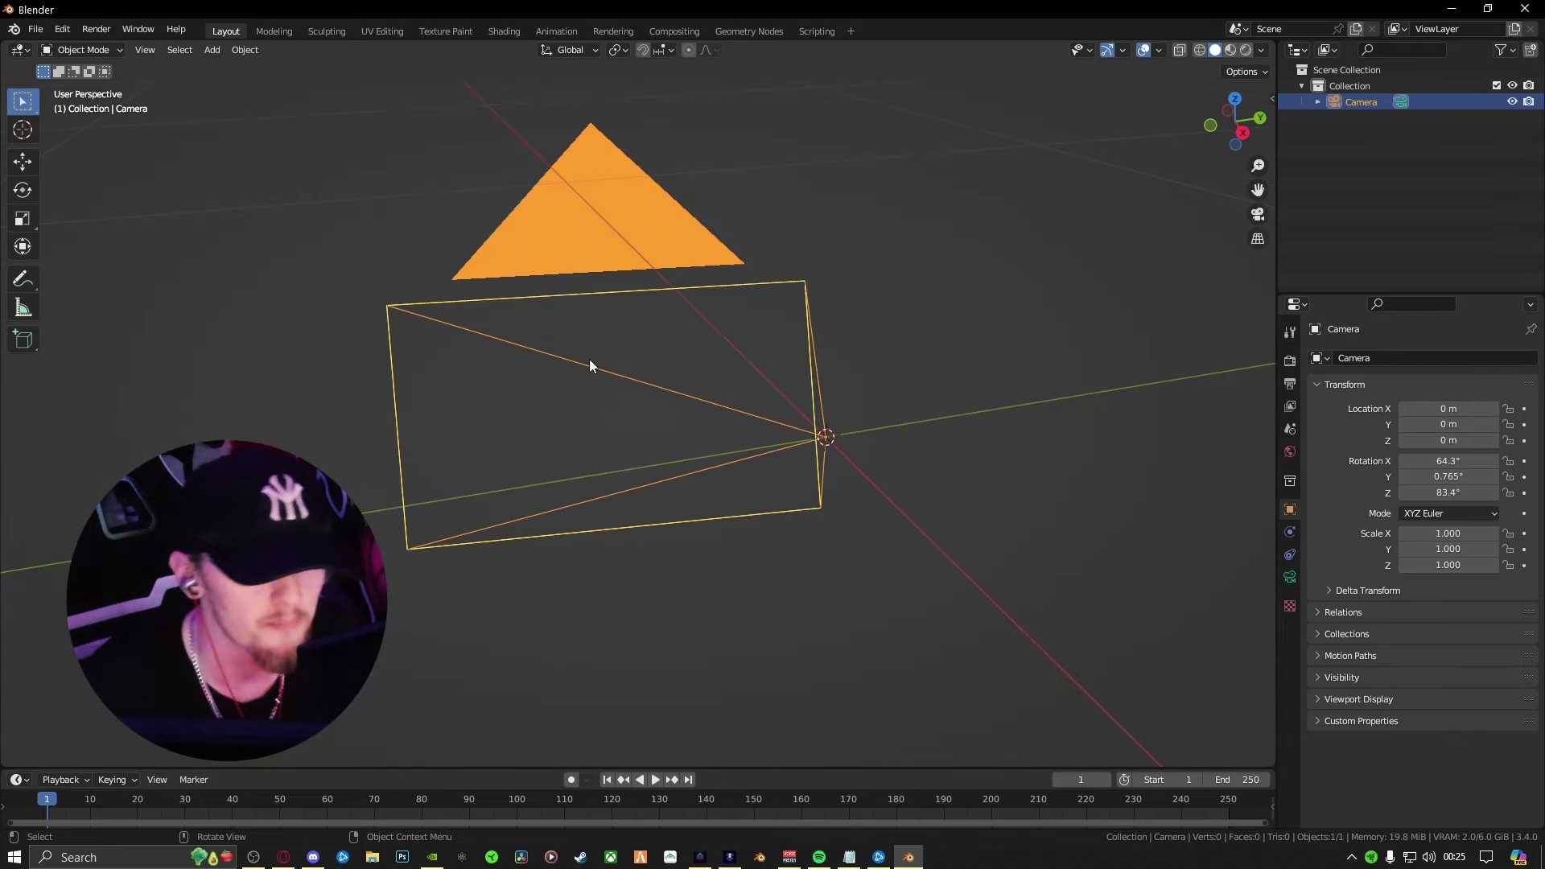
click(65, 30)
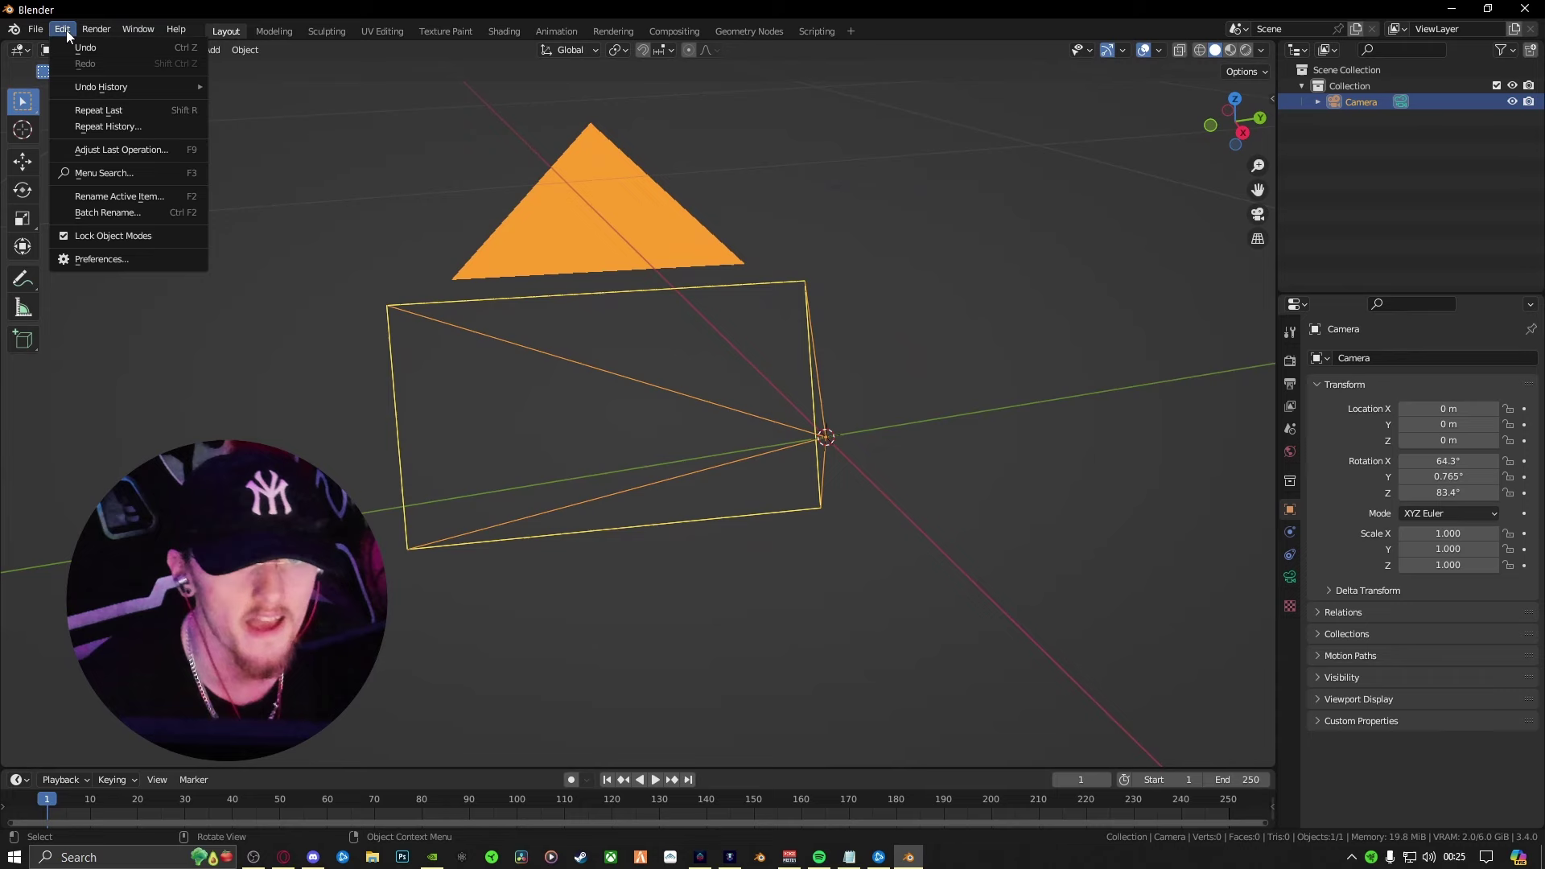
click(112, 259)
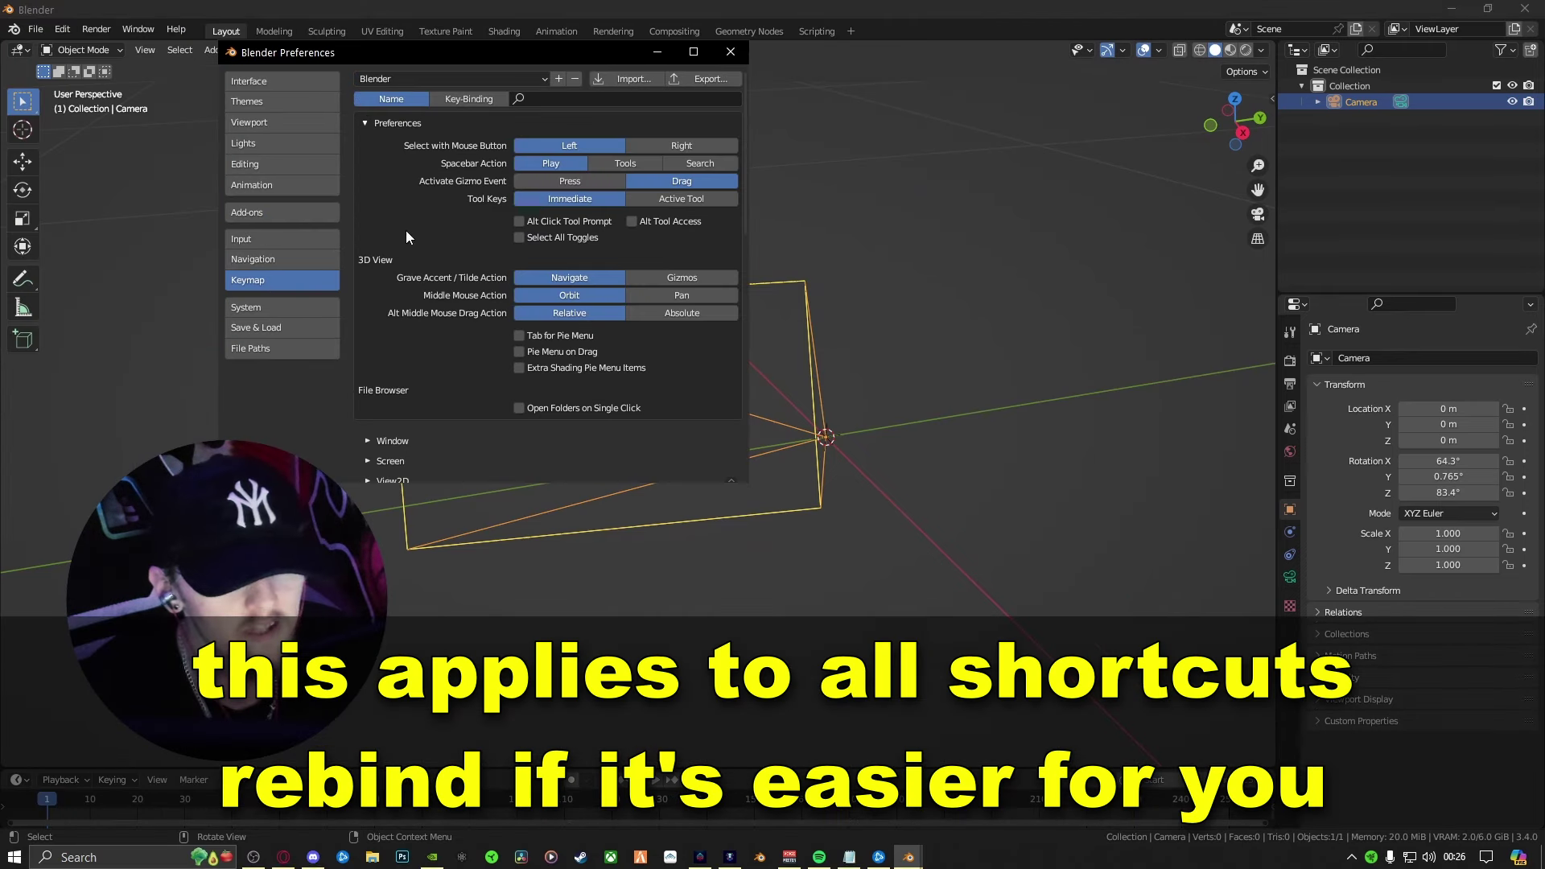
click(570, 100)
text(camera)
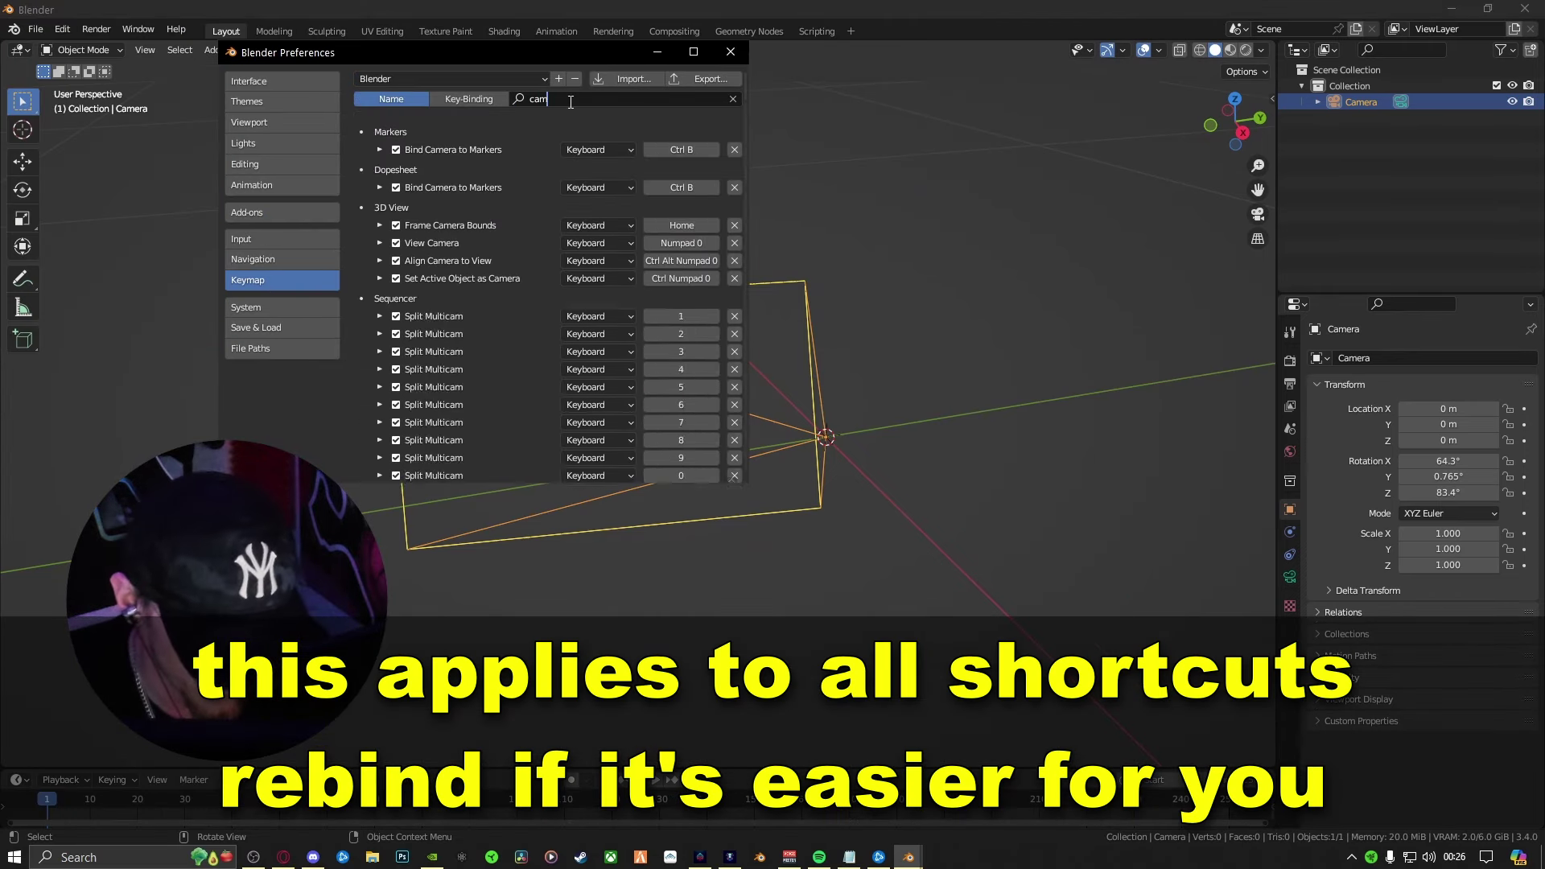
key(Return)
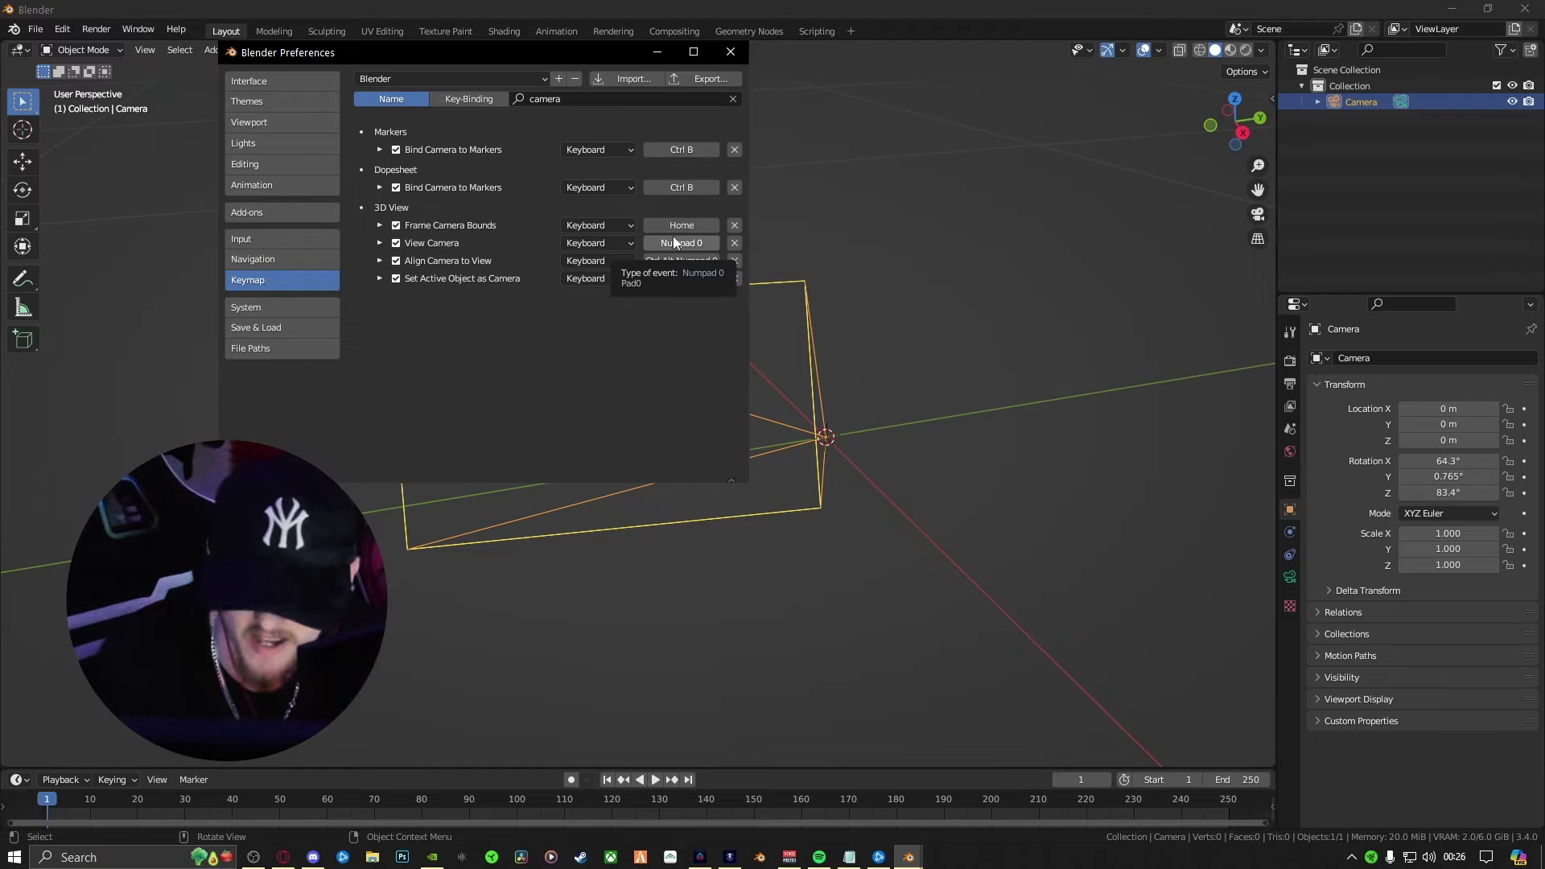
click(729, 52)
click(766, 364)
Select the camera and delete it, leaving the scene empty
scroll(760, 359, down, 3)
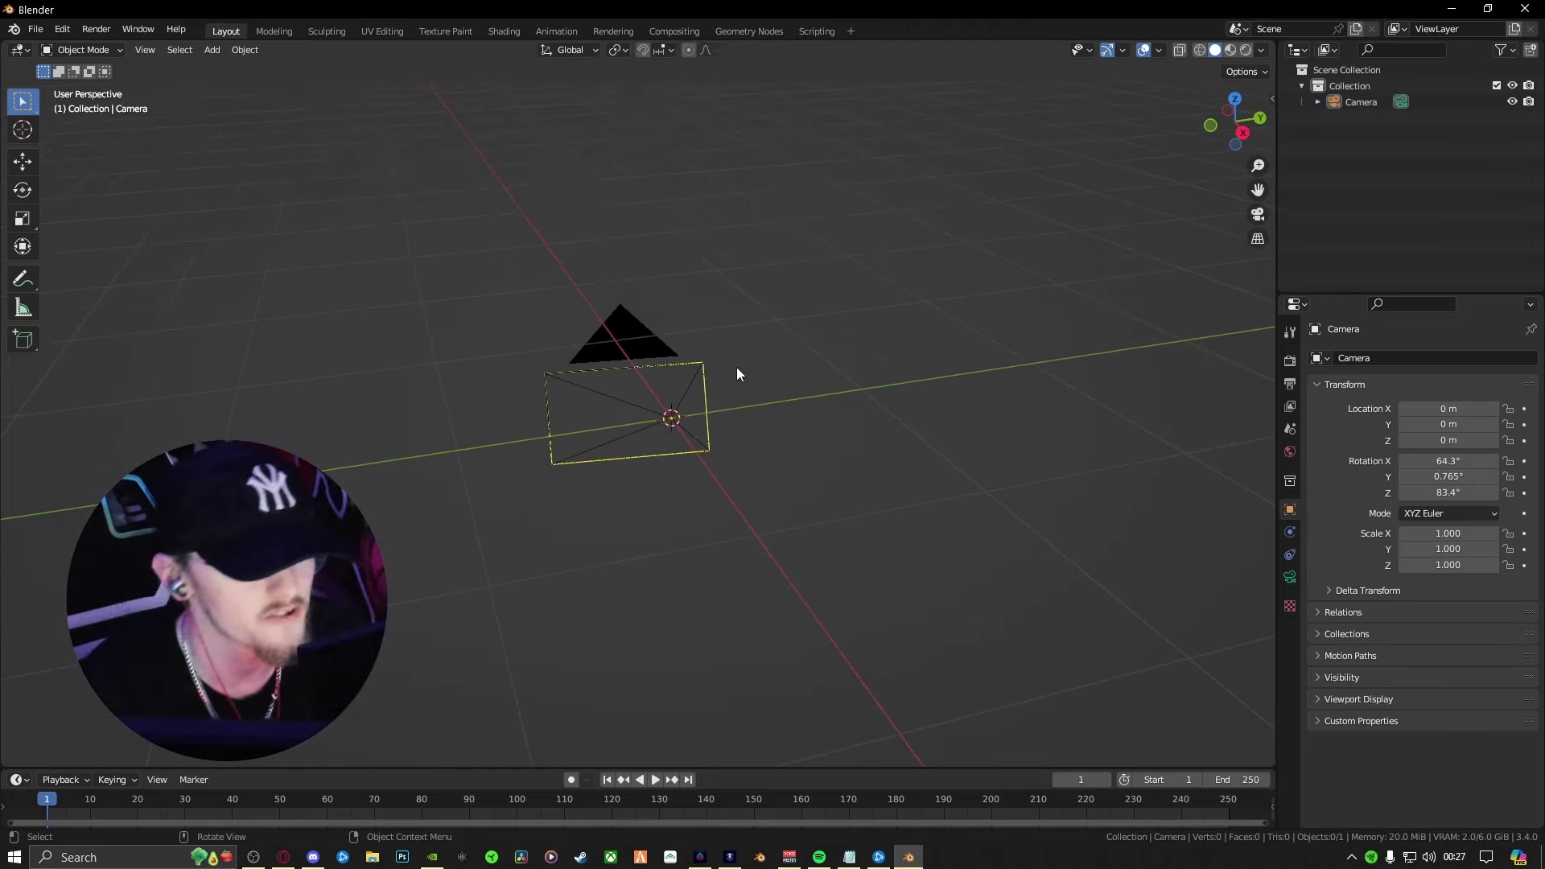
click(698, 389)
key(x)
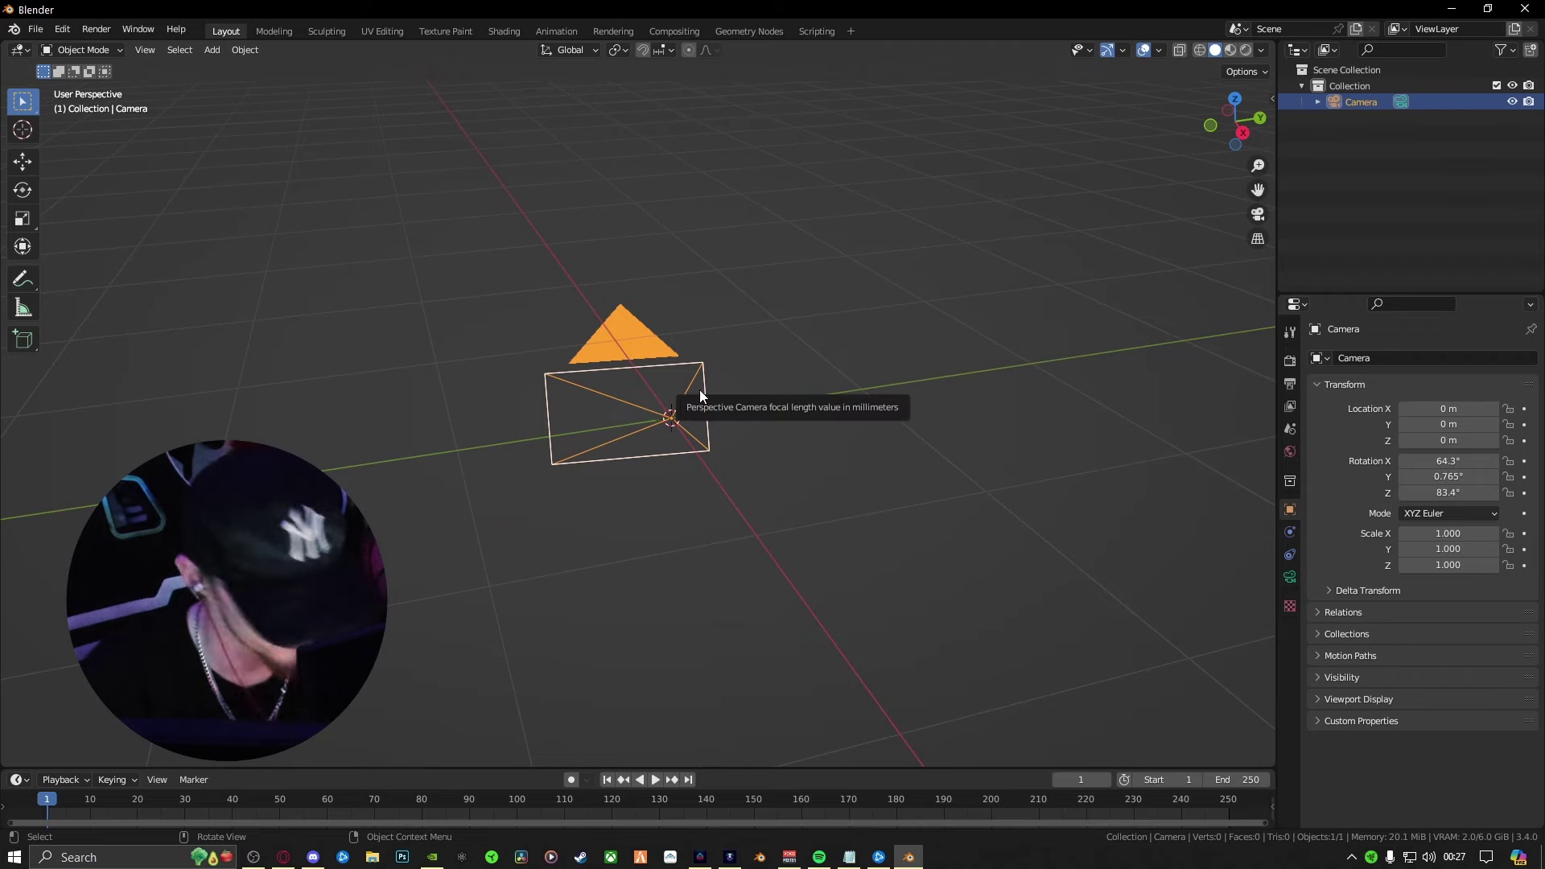
click(699, 389)
Orbit, zoom and pan the view around the empty grid
middle_drag(698, 389, 650, 437)
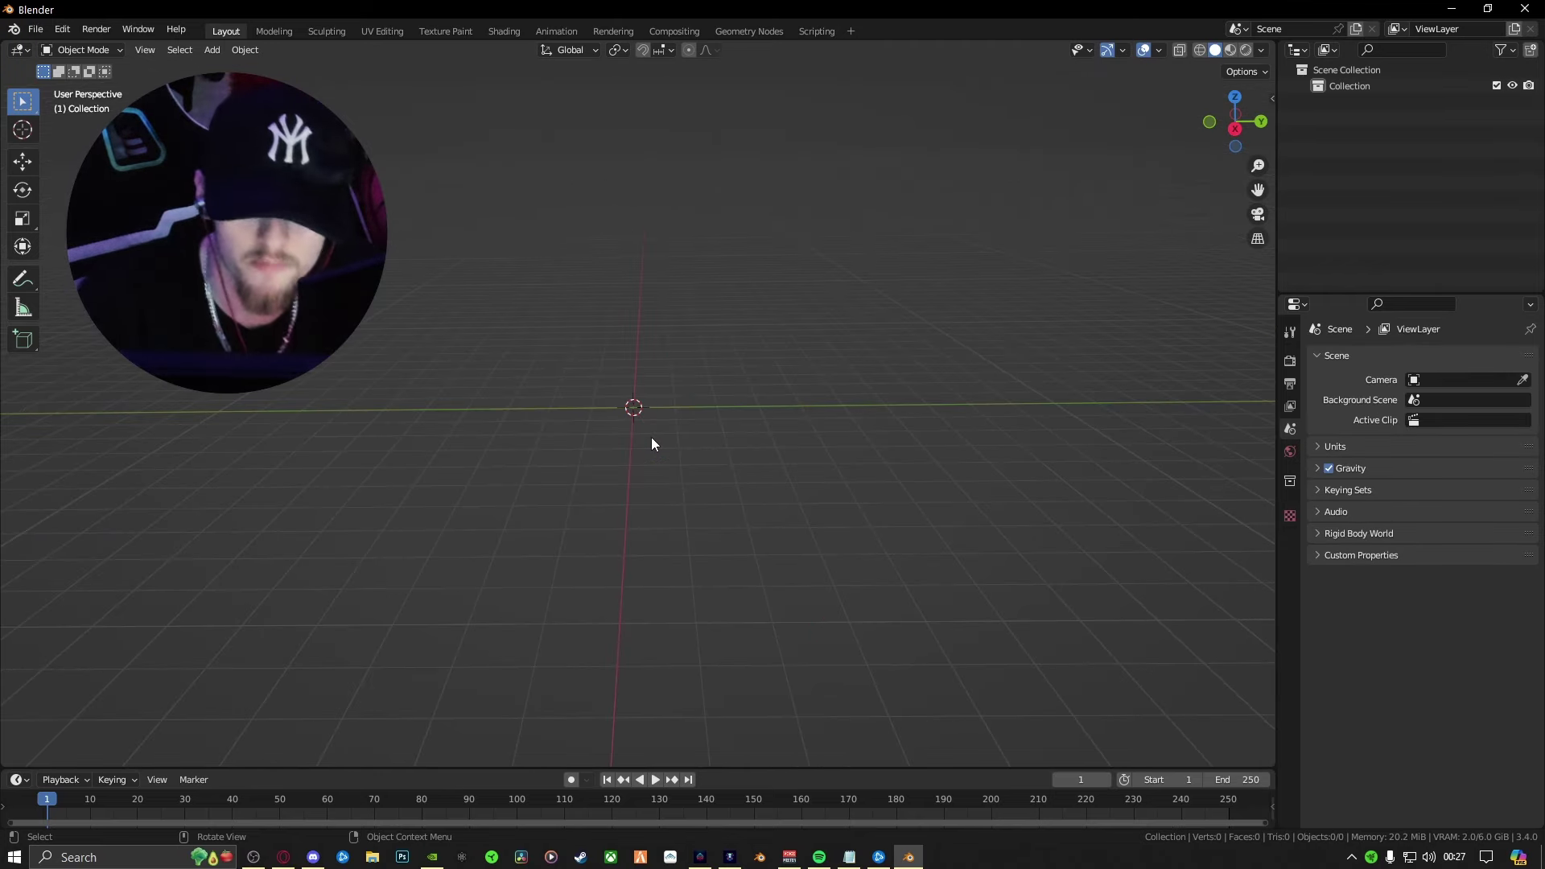
scroll(655, 442, up, 3)
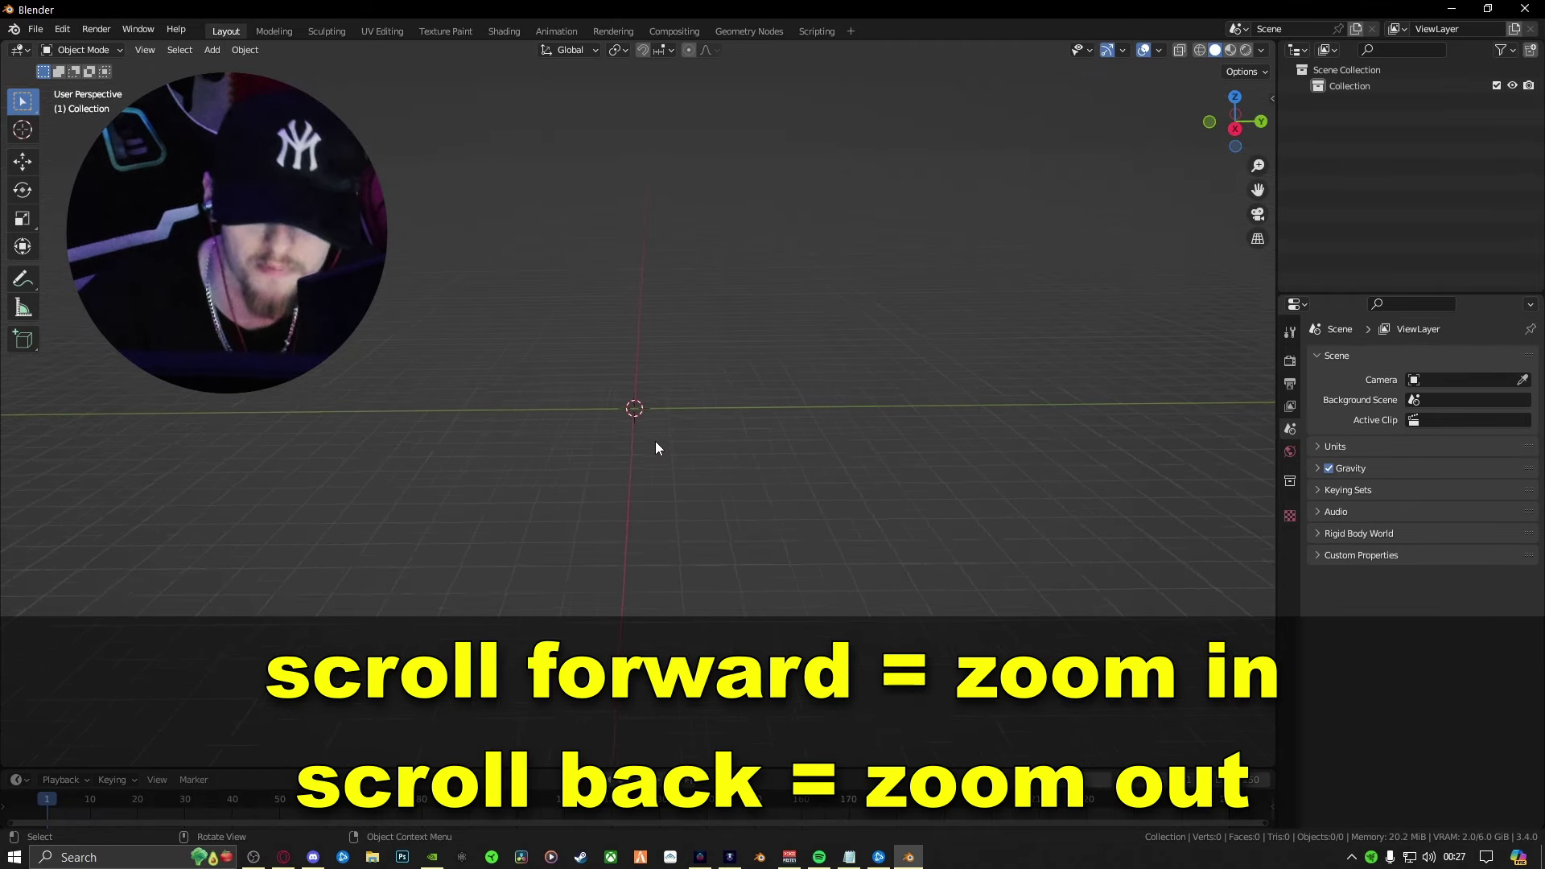
scroll(632, 499, down, 2)
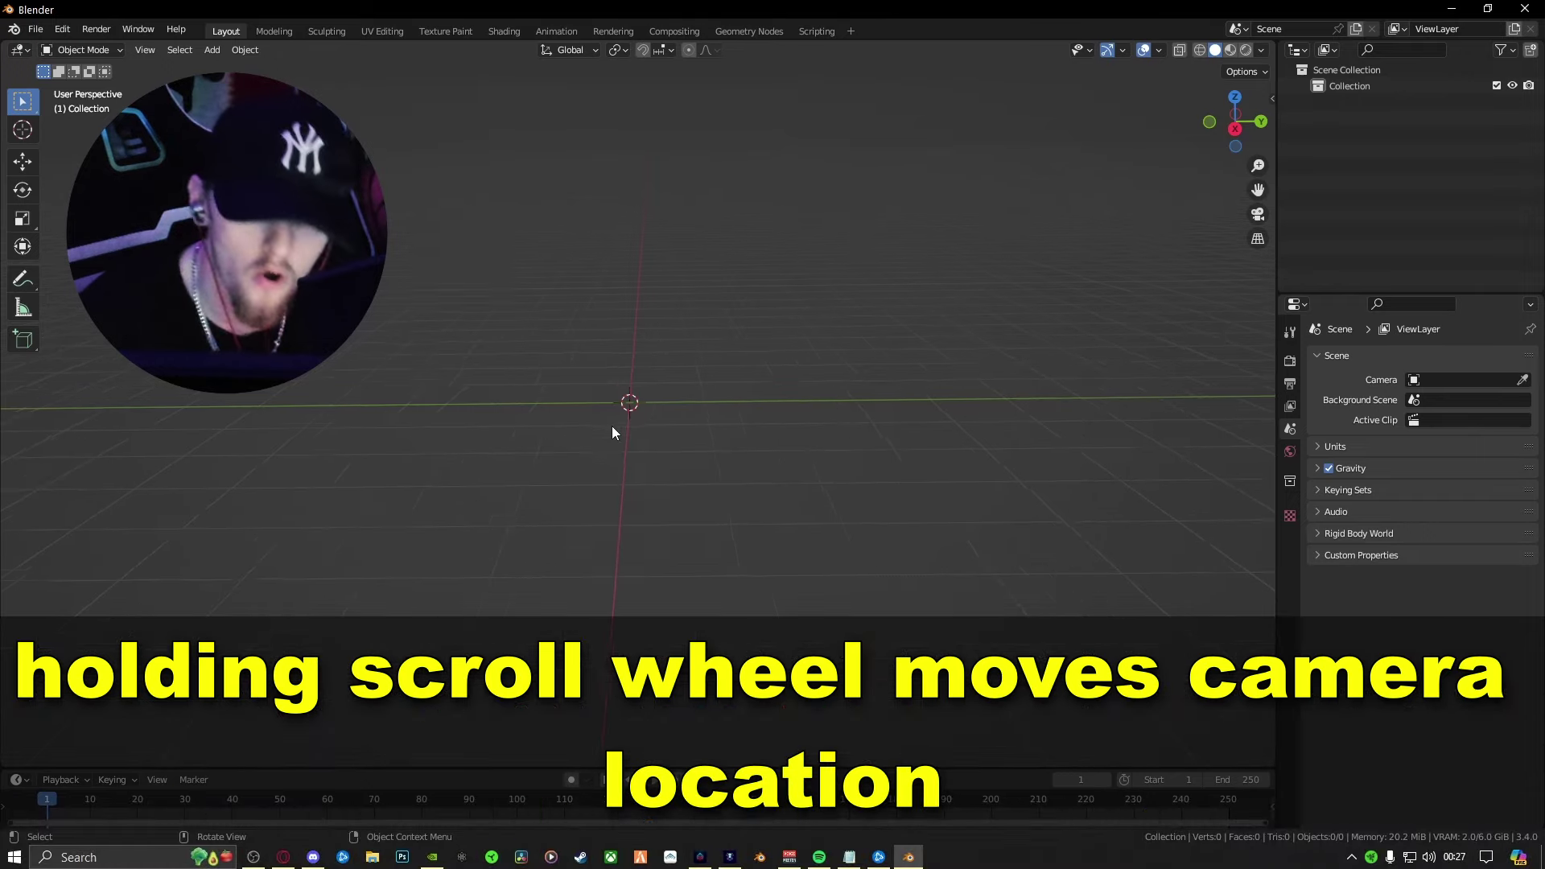
middle_drag(612, 426, 576, 384)
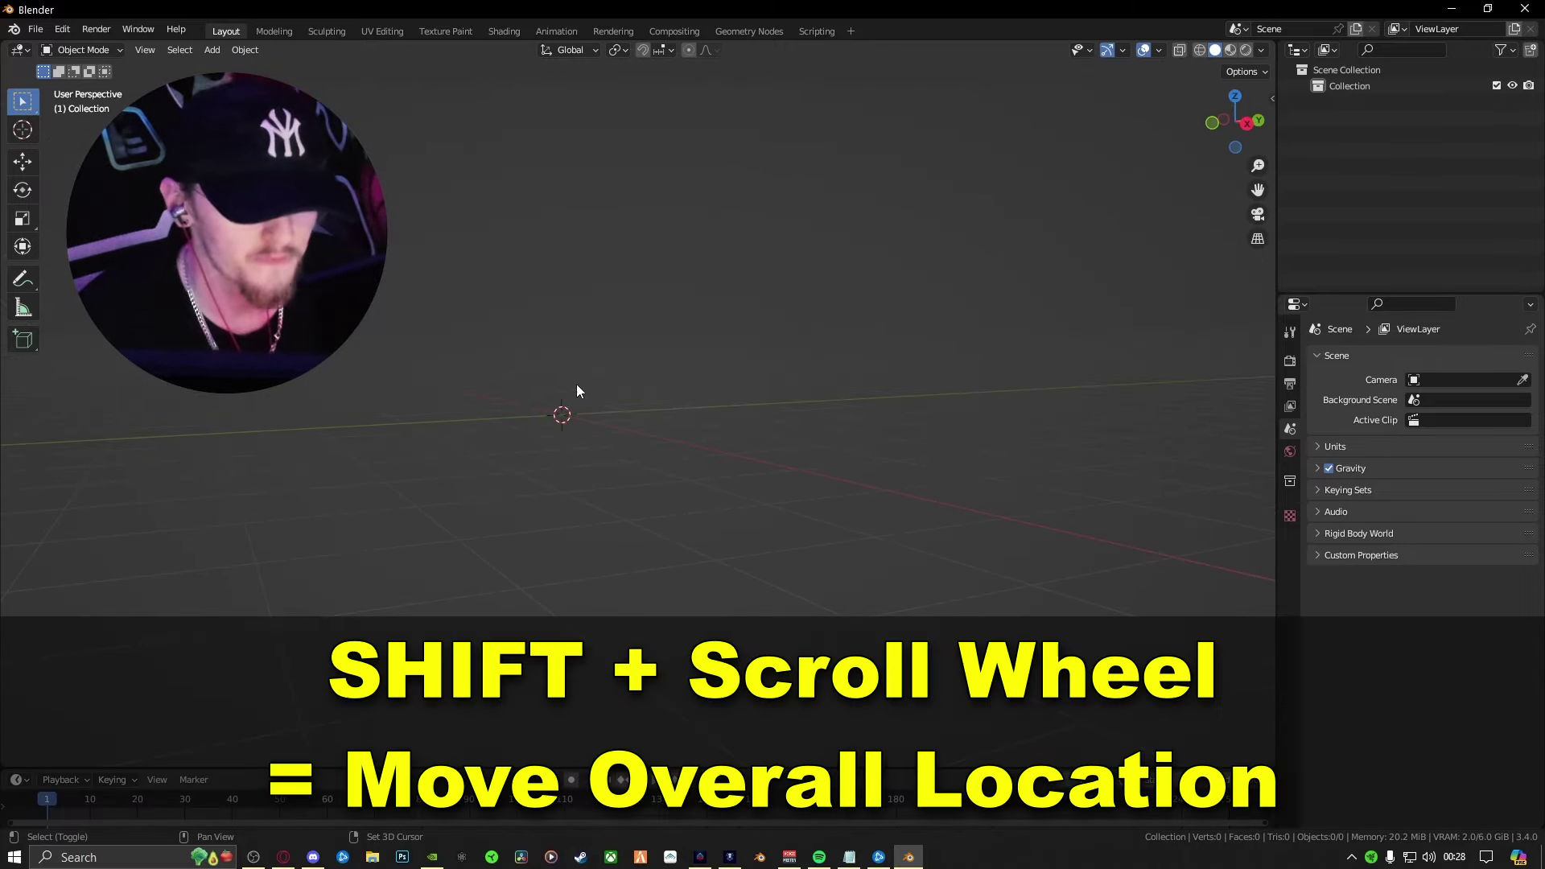
shift+scroll(649, 697, up, 5)
shift+middle_drag(650, 705, 519, 422)
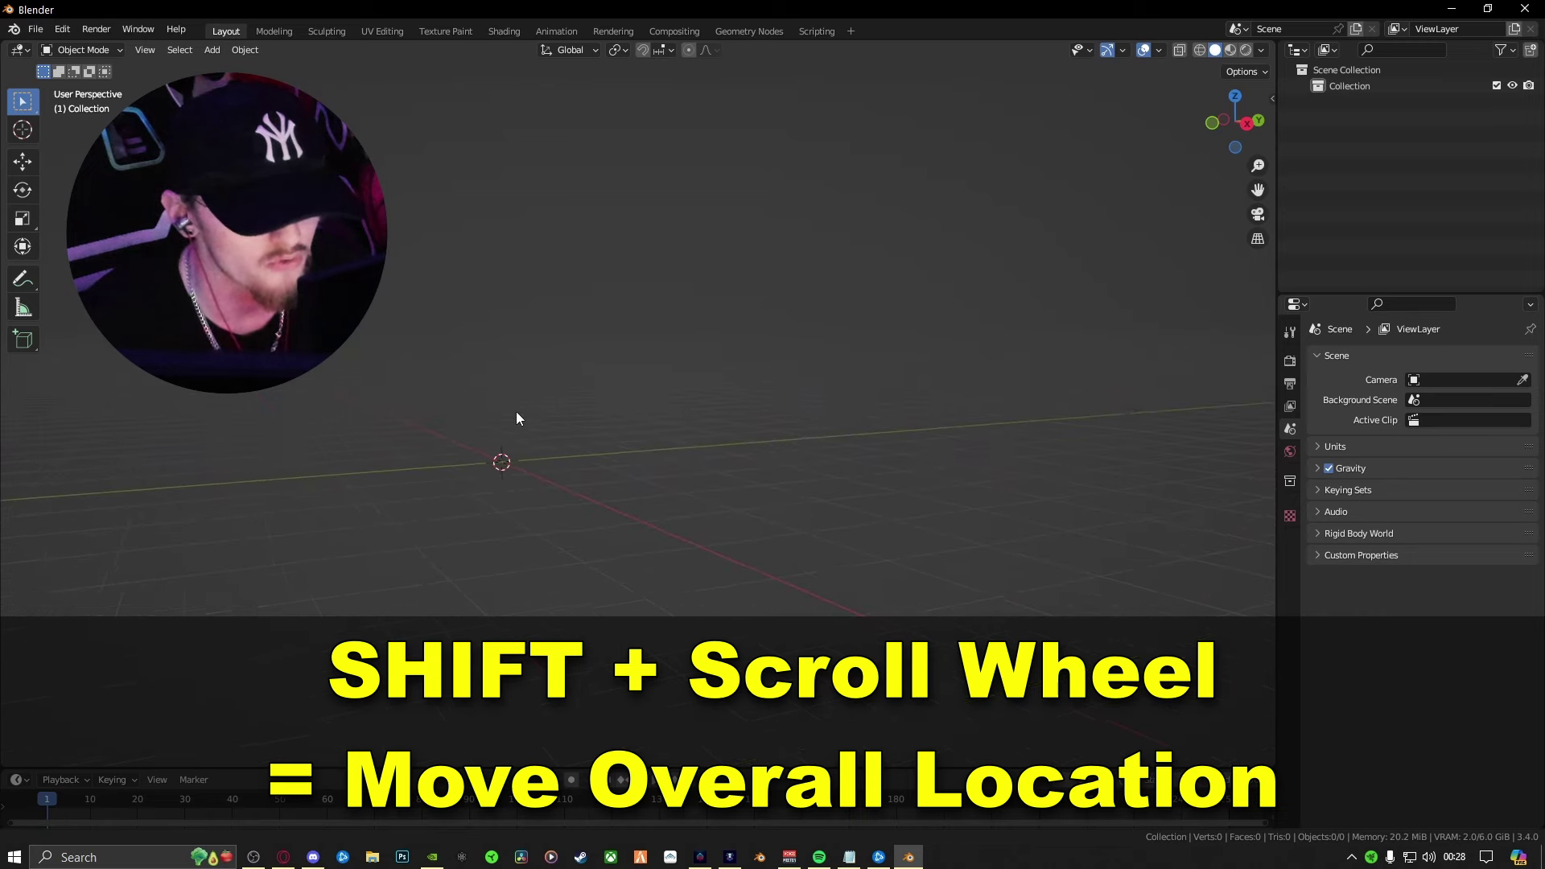
shift+middle_drag(652, 345, 111, 346)
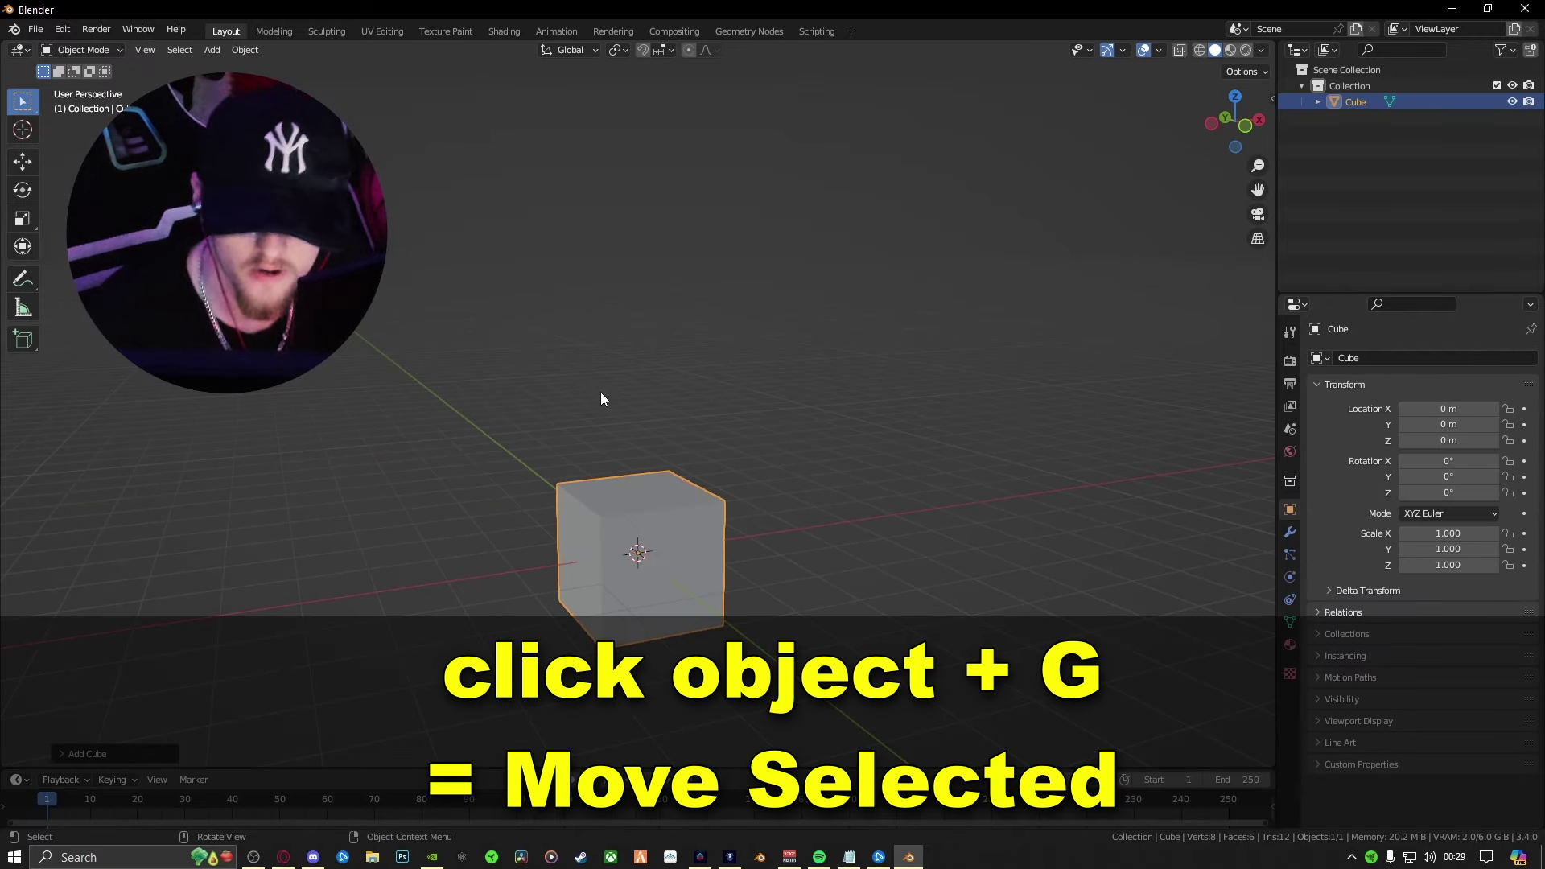
Try moving, rotating and scaling the default cube, cancelling each change
key(g)
key(Escape)
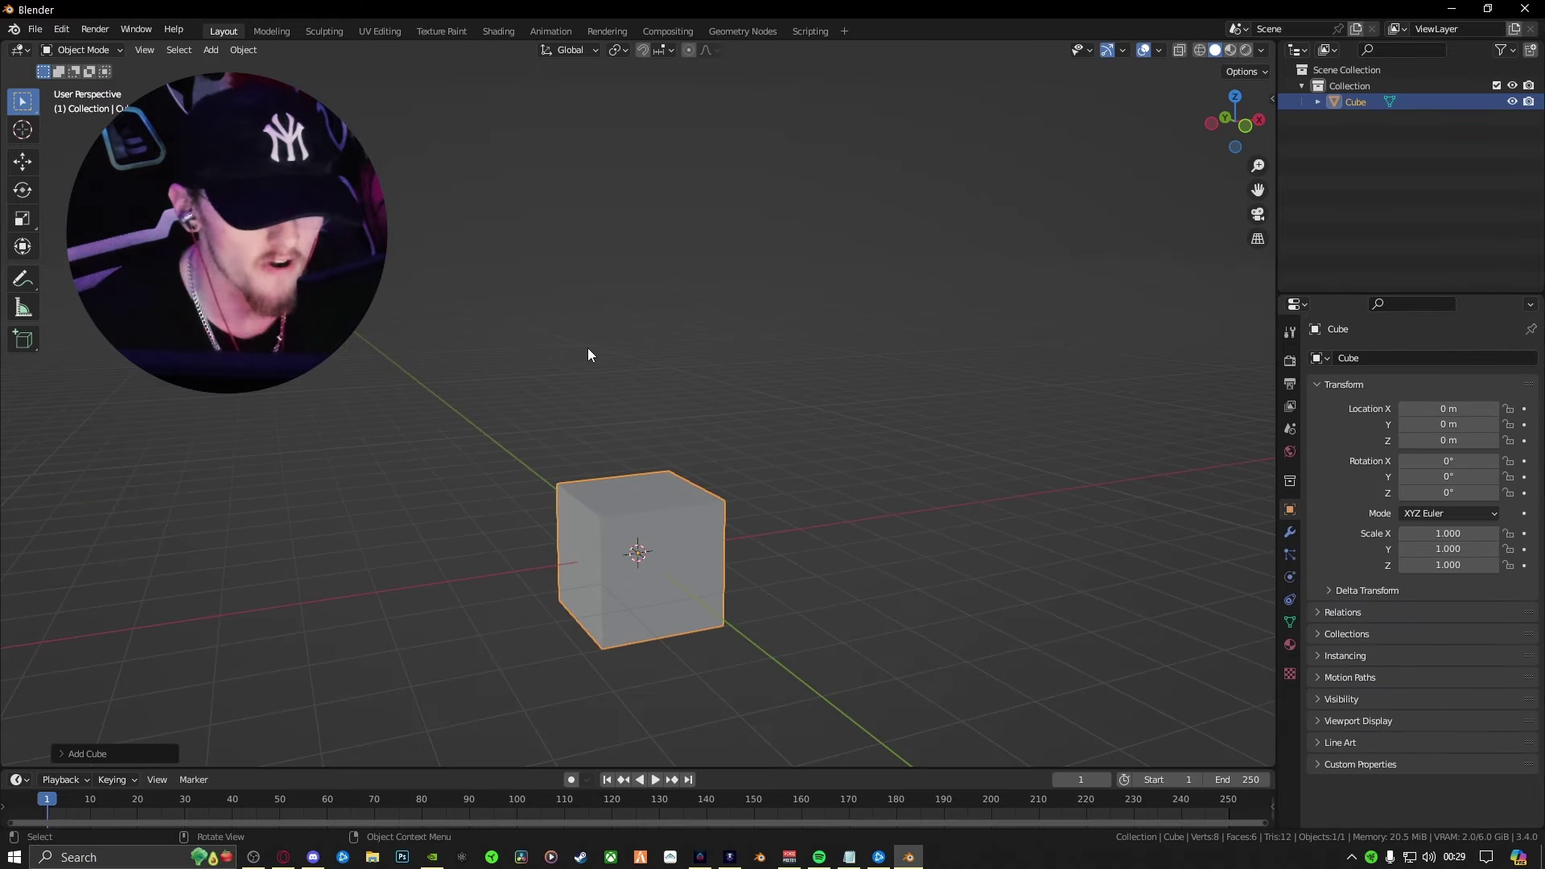
key(r)
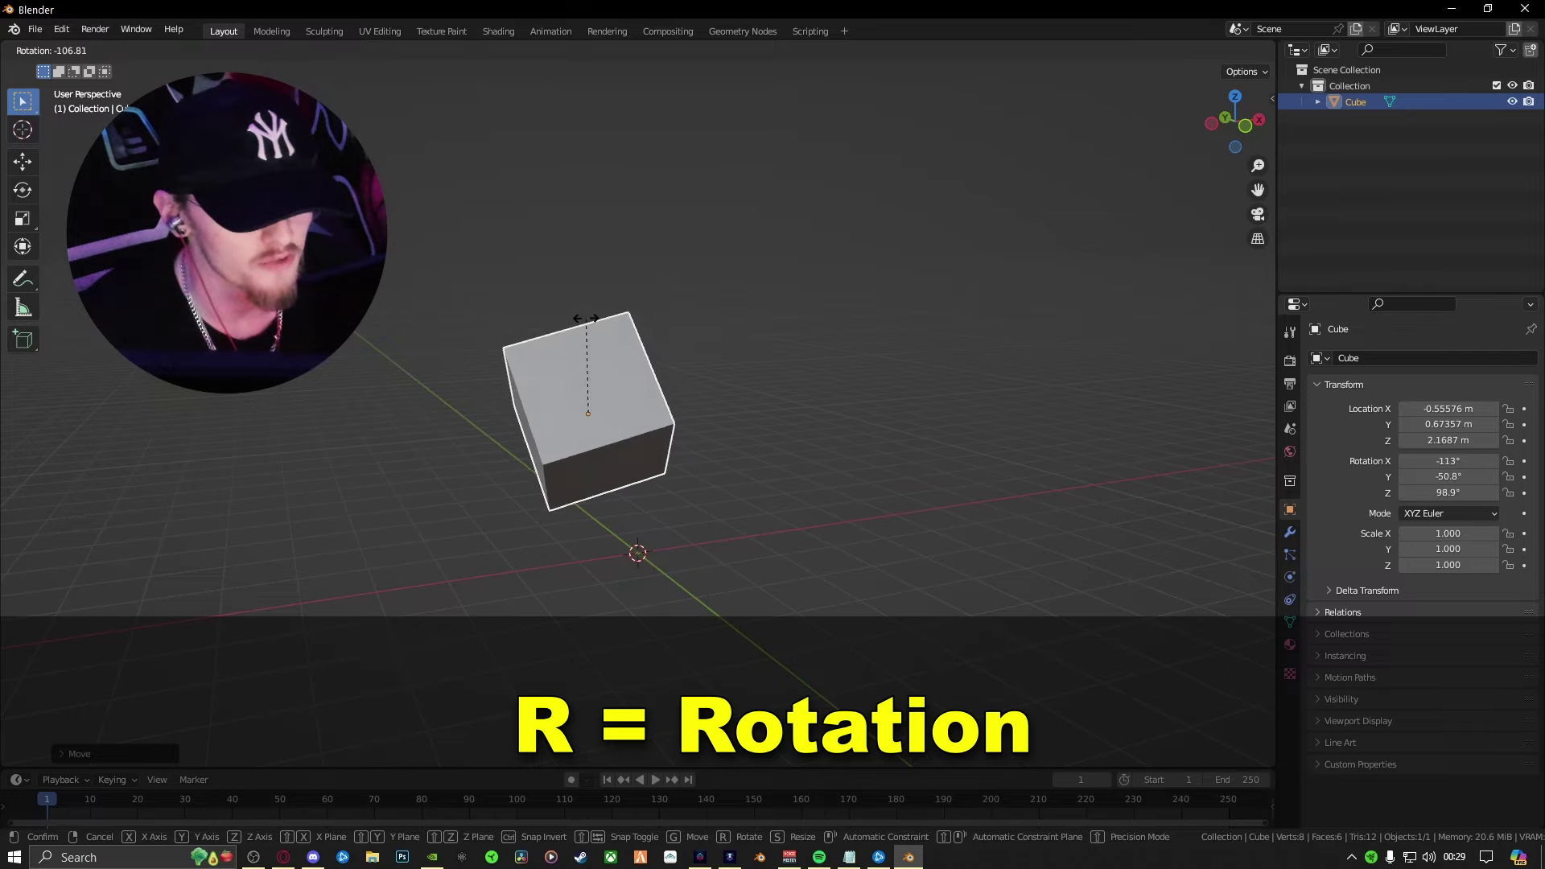
key(r)
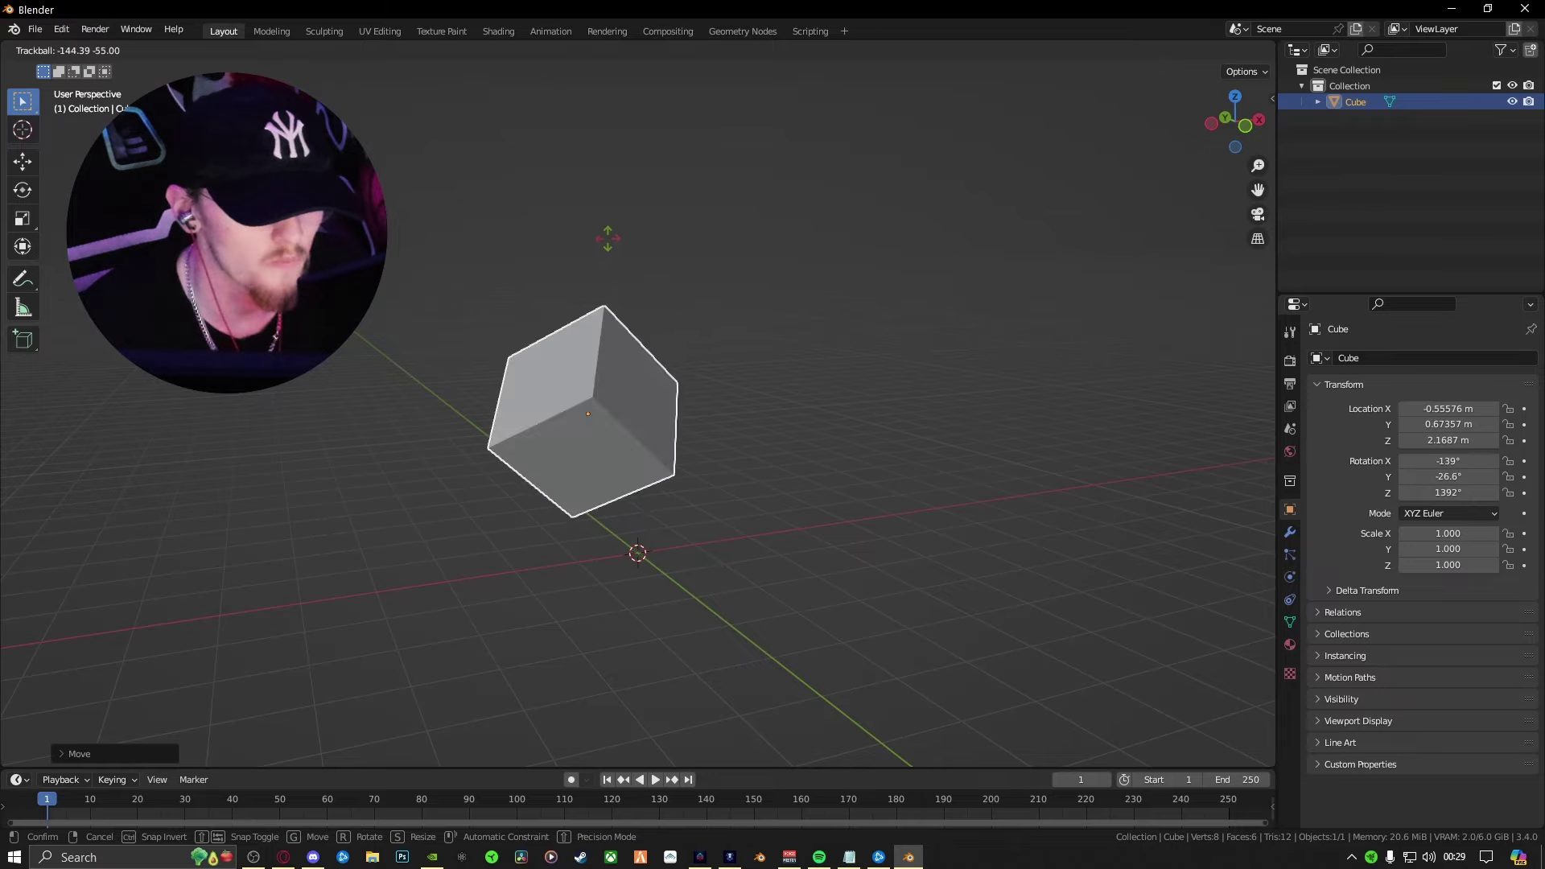
key(Escape)
key(s)
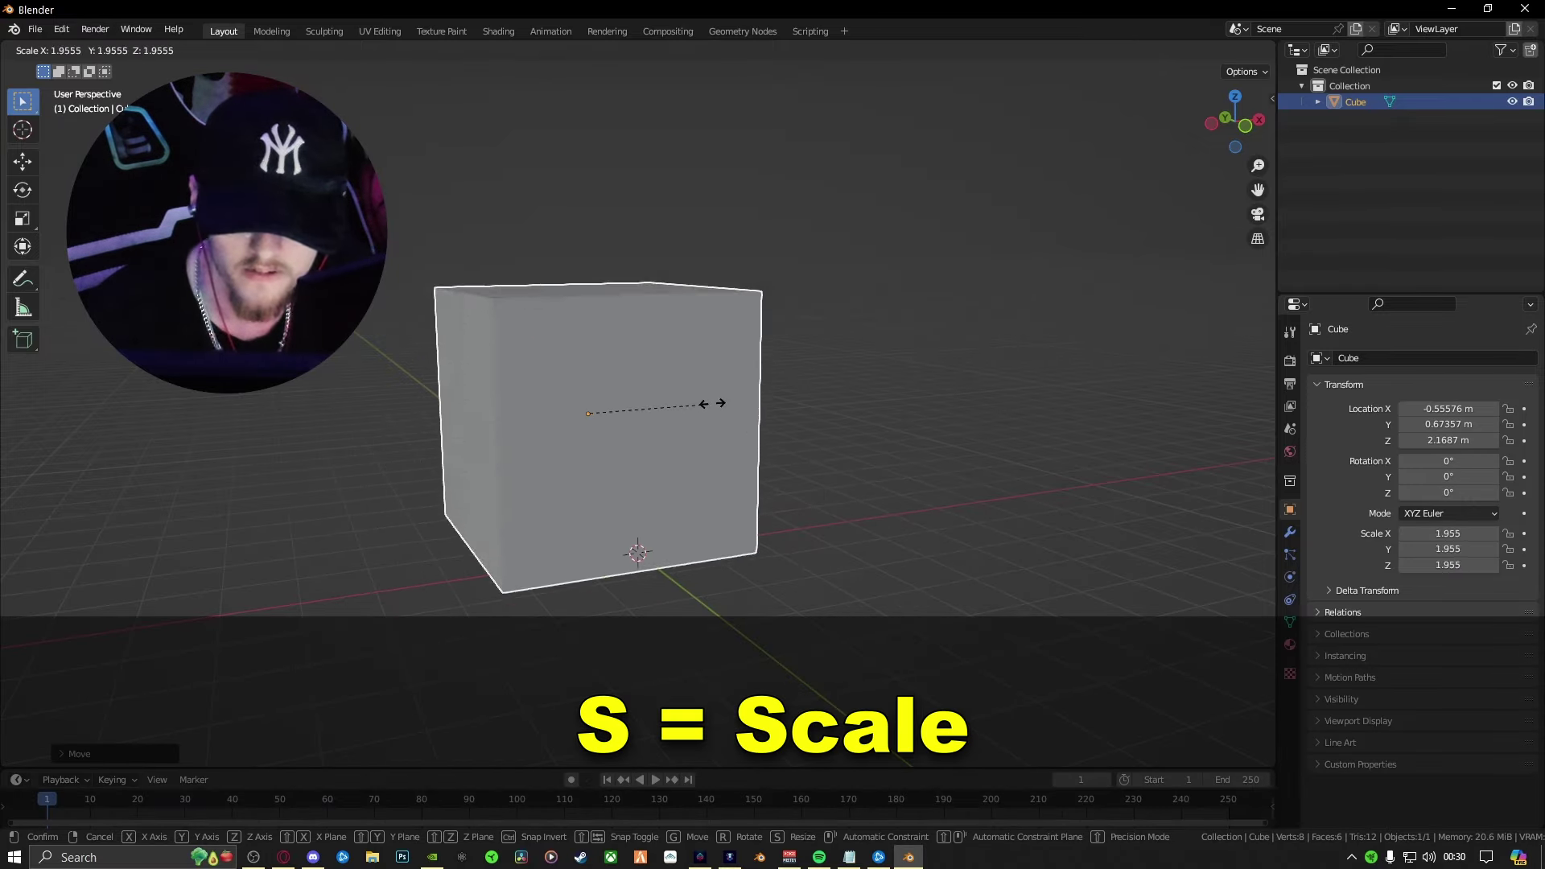
key(Escape)
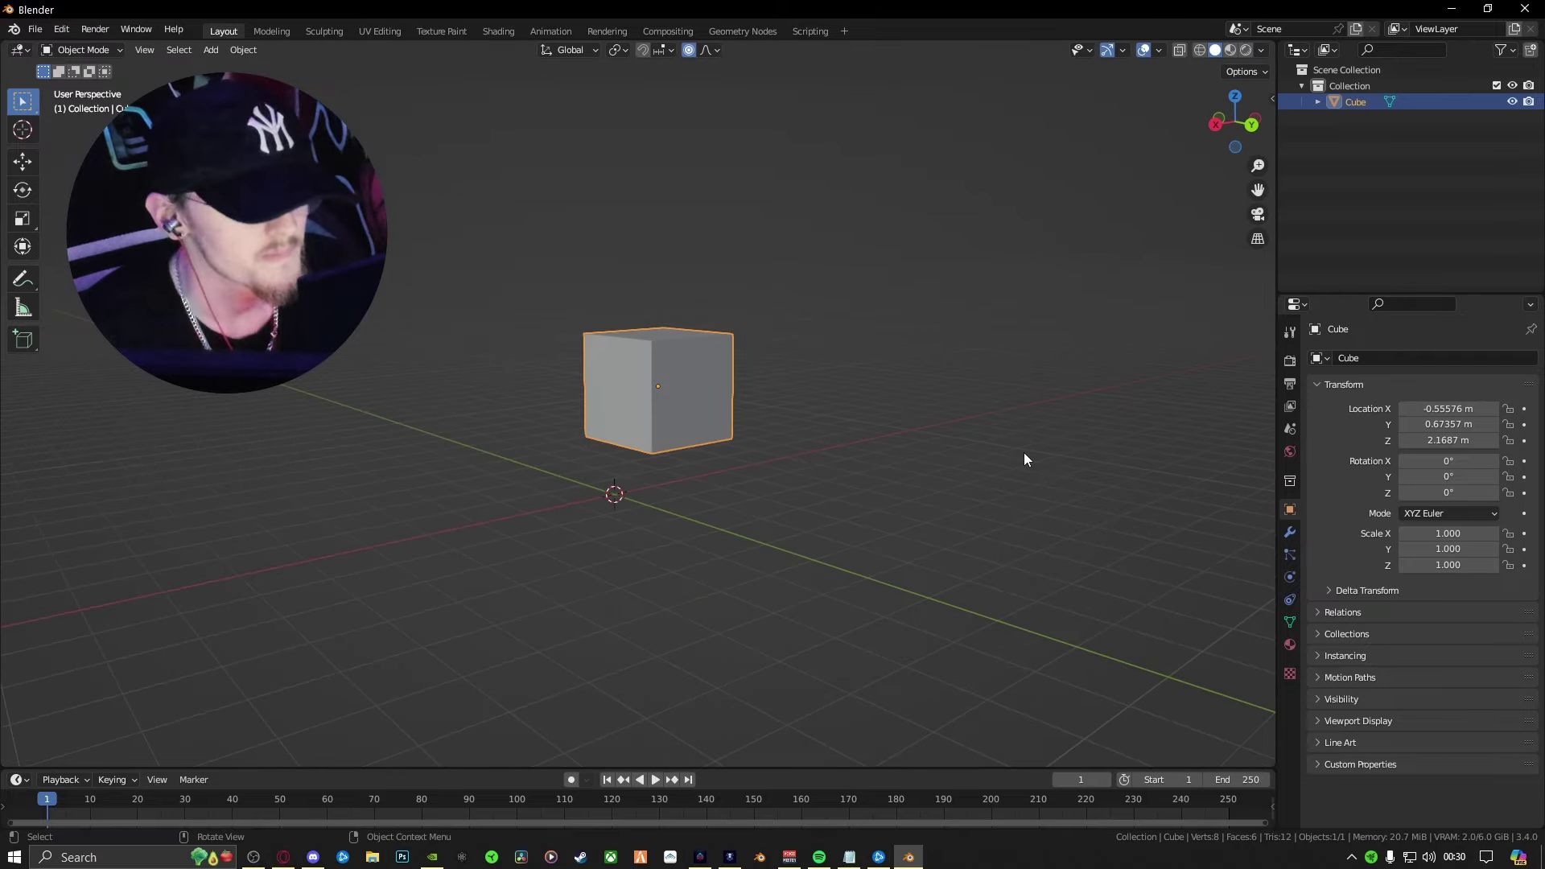
Enlarge and move the cube once more, then delete it from the scene
key(s)
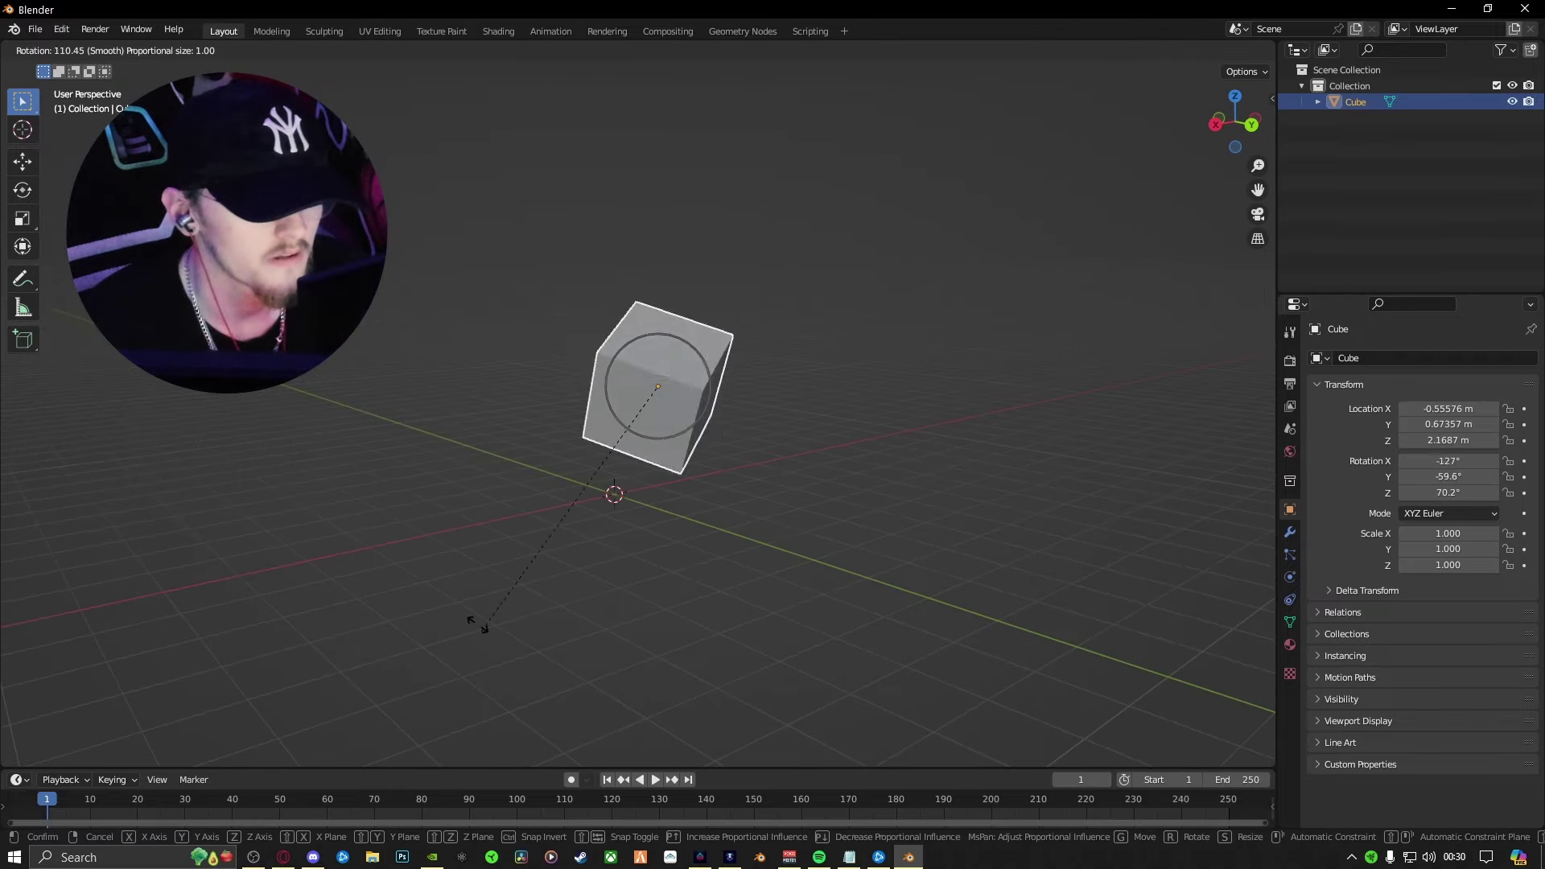
key(g)
key(Escape)
key(Delete)
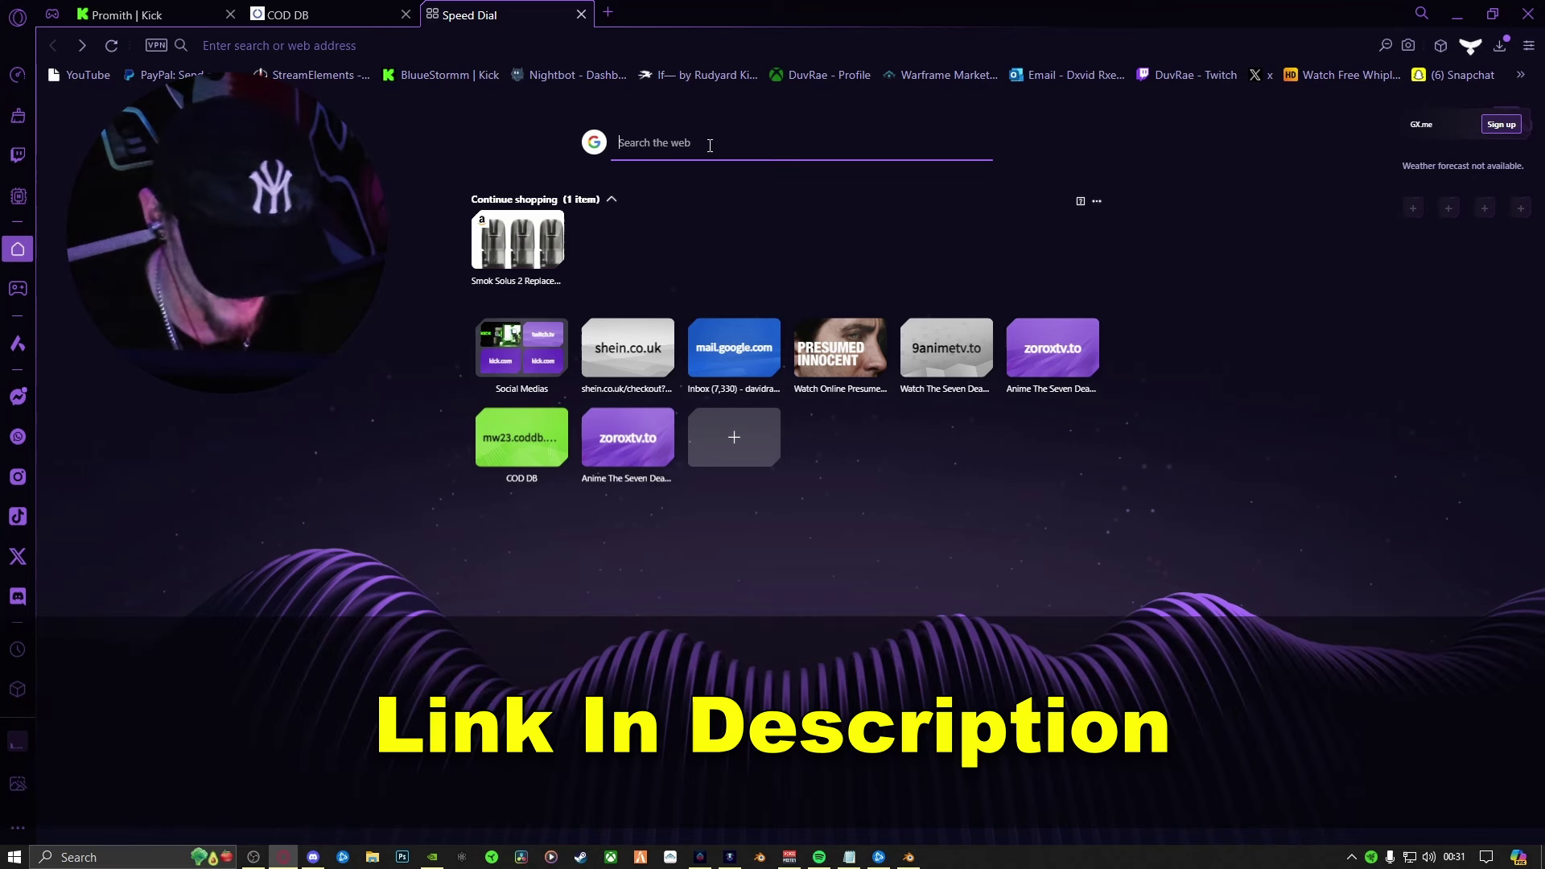
Search 'SEModel impor' and download the SEAnim Blender plugin repository from GitHub as a ZIP
text(SEModel)
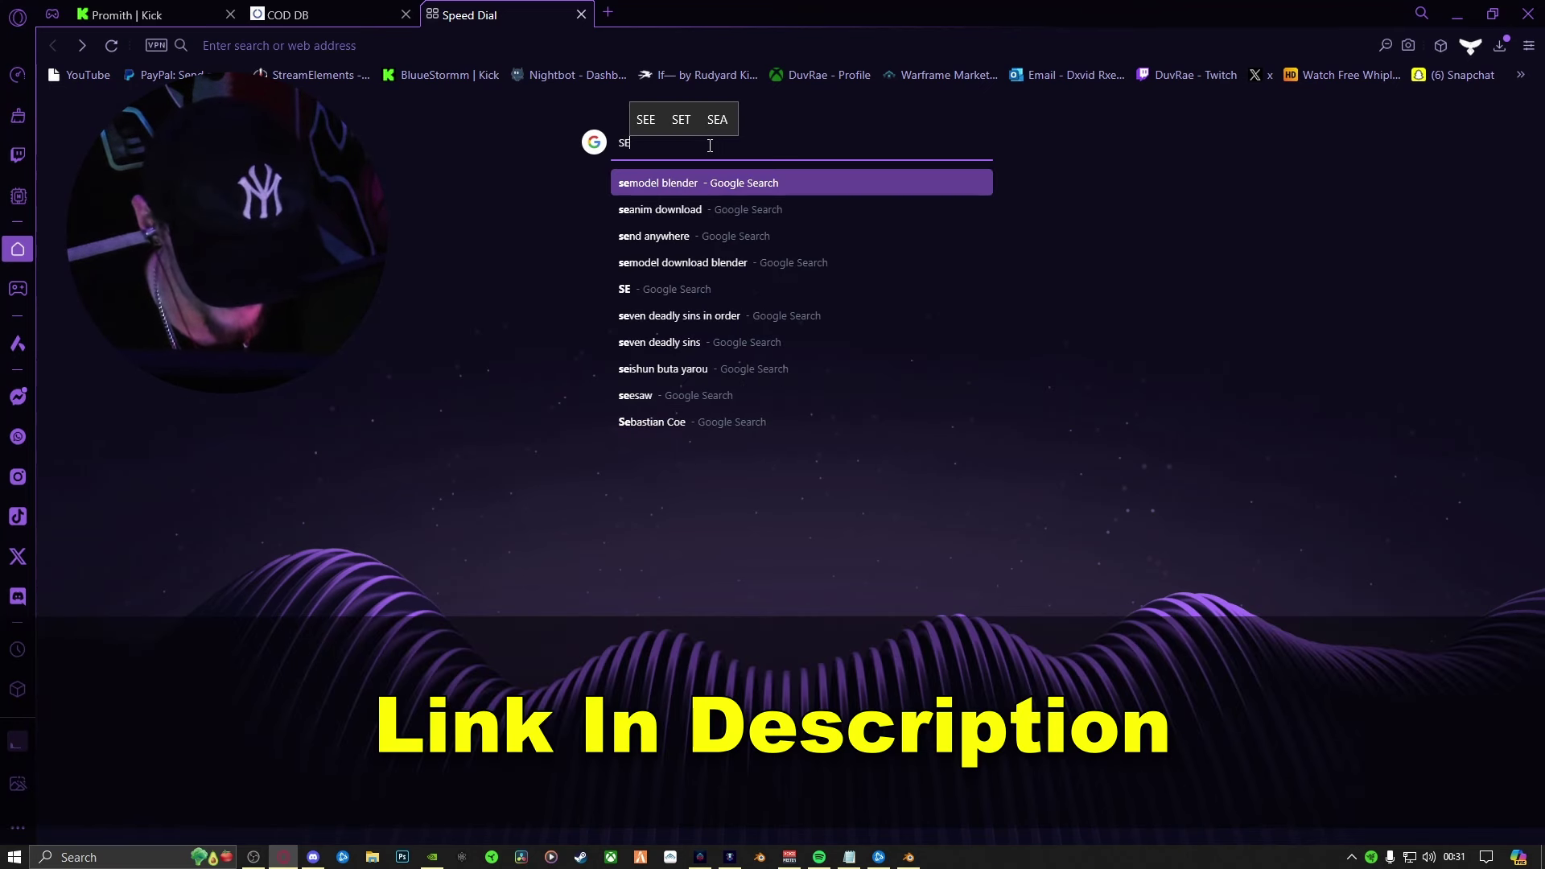
text( impor)
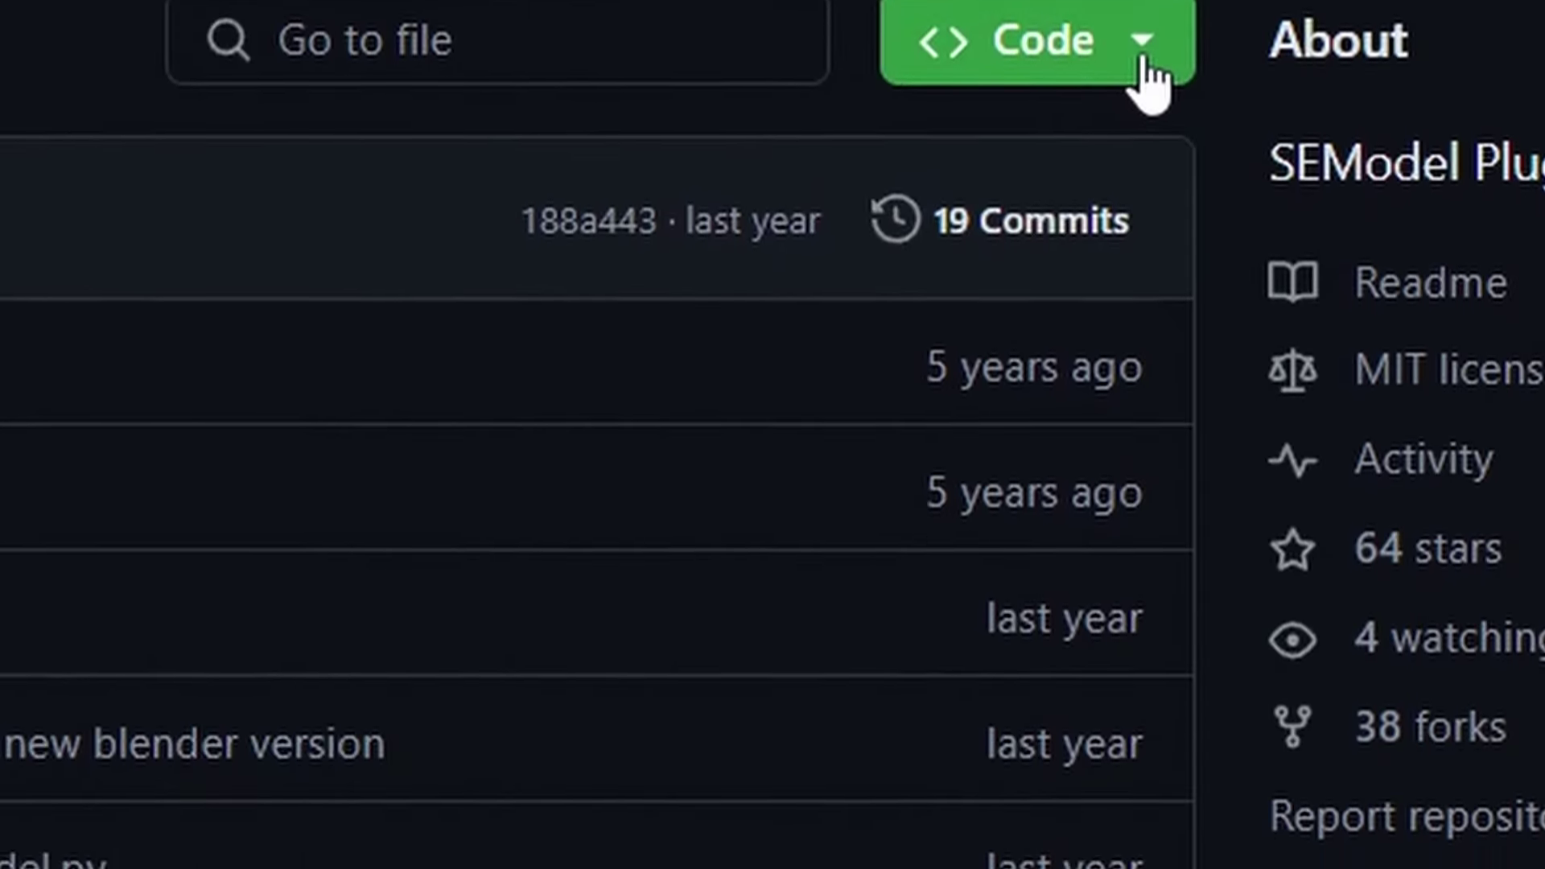
click(1143, 179)
right_click(394, 716)
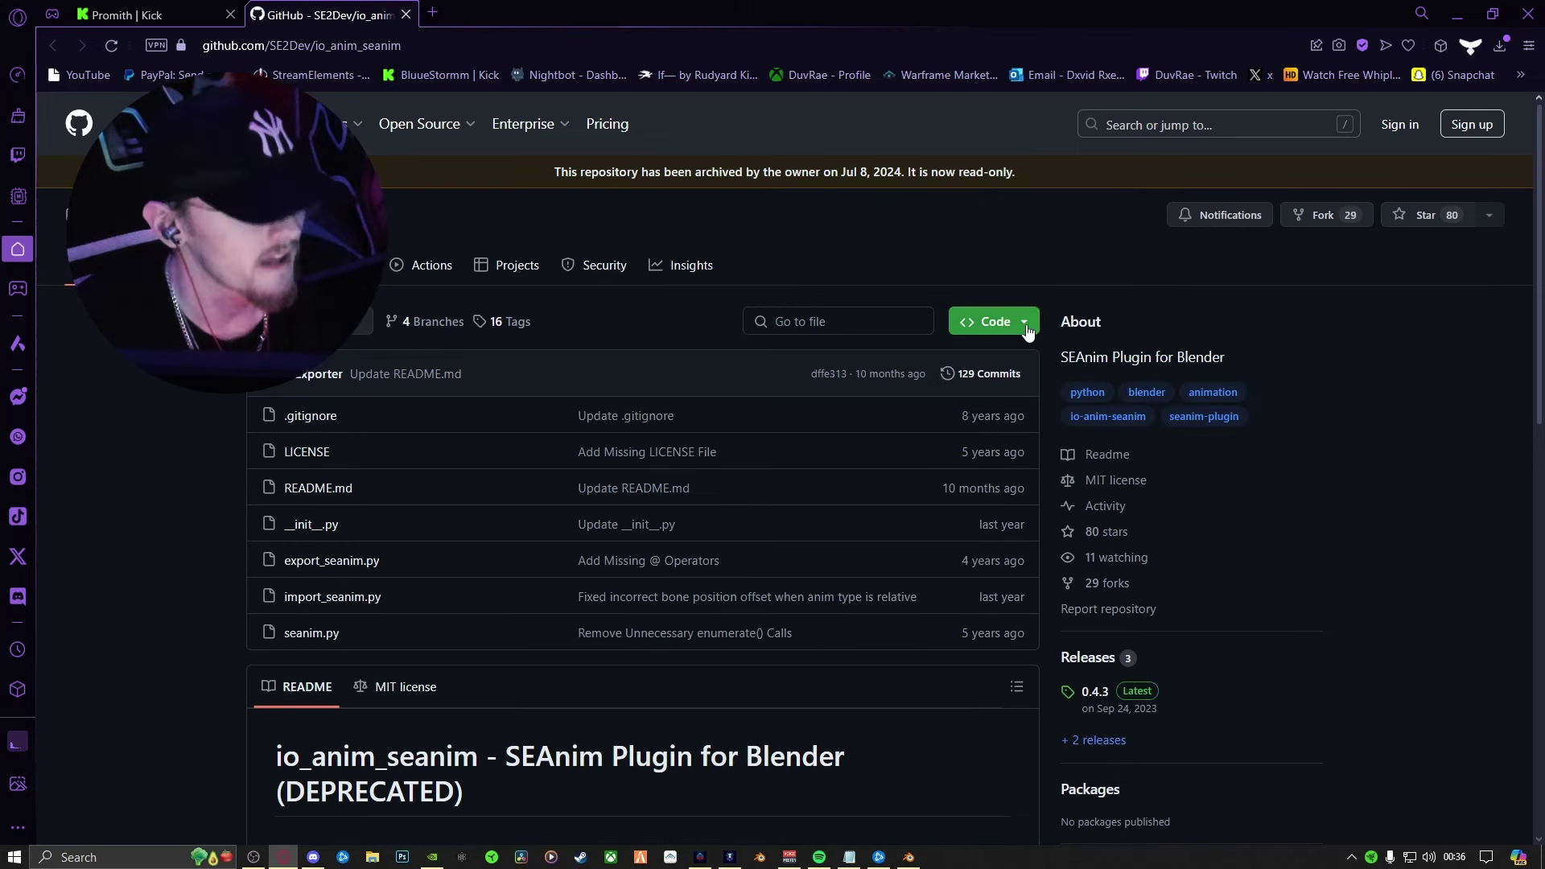
click(996, 321)
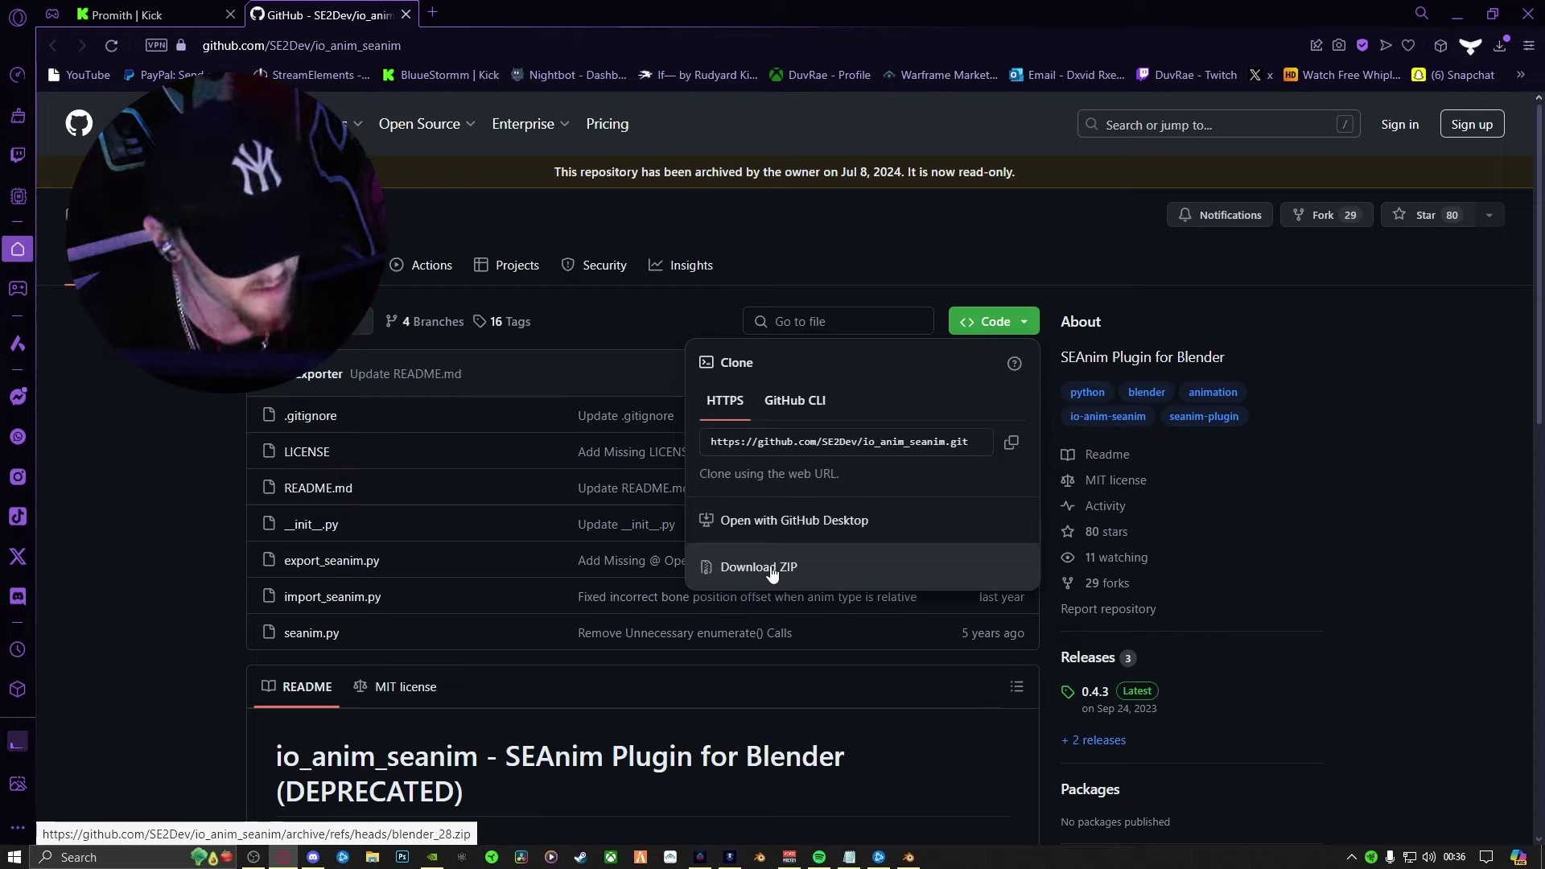
click(816, 271)
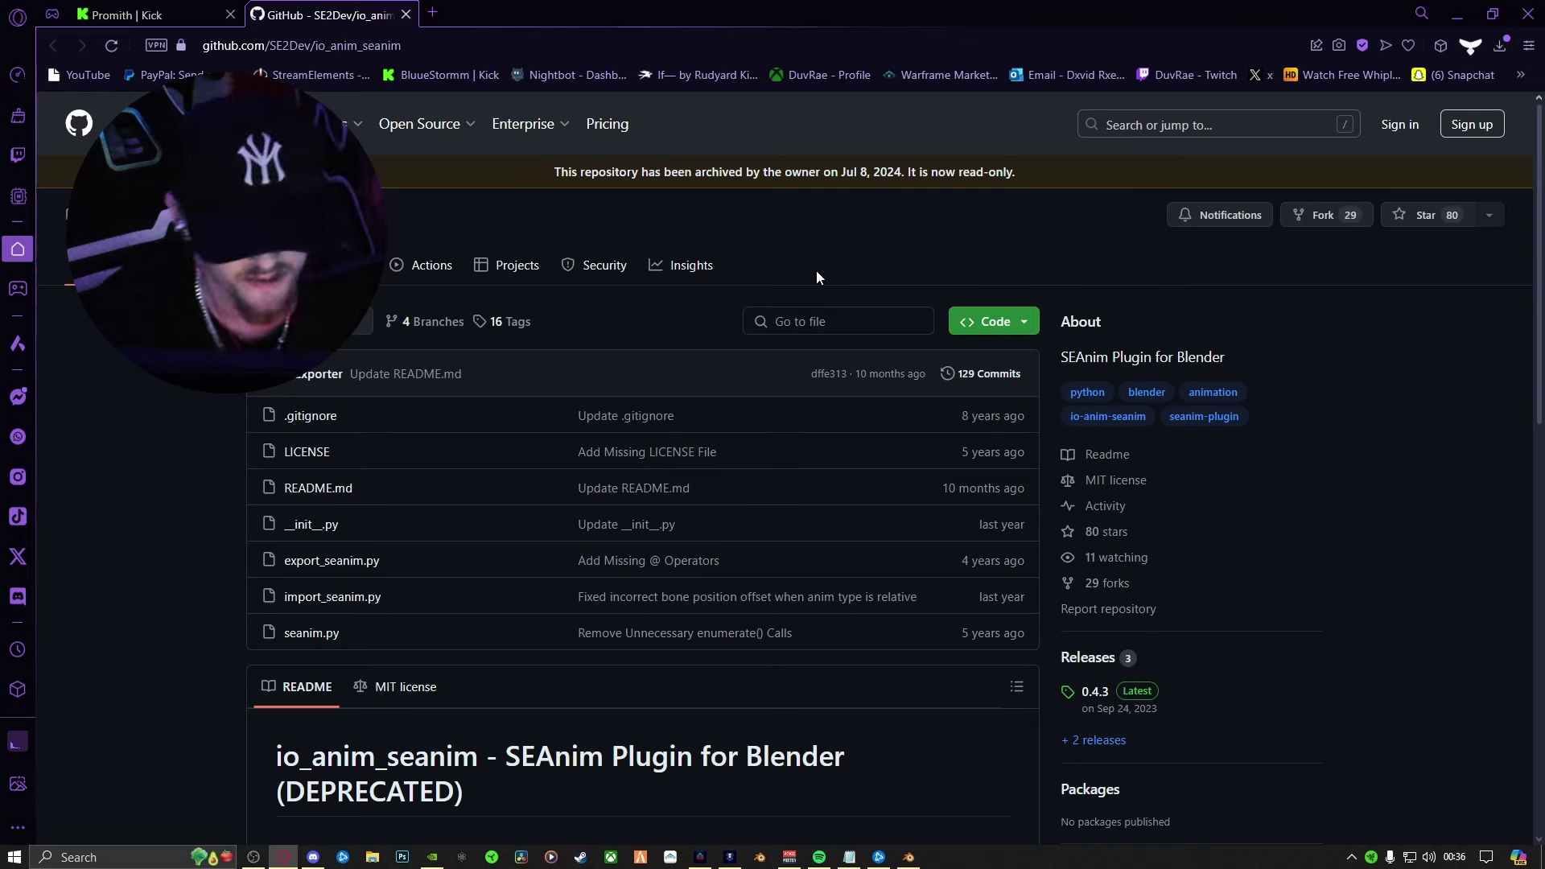
key(alt+Tab)
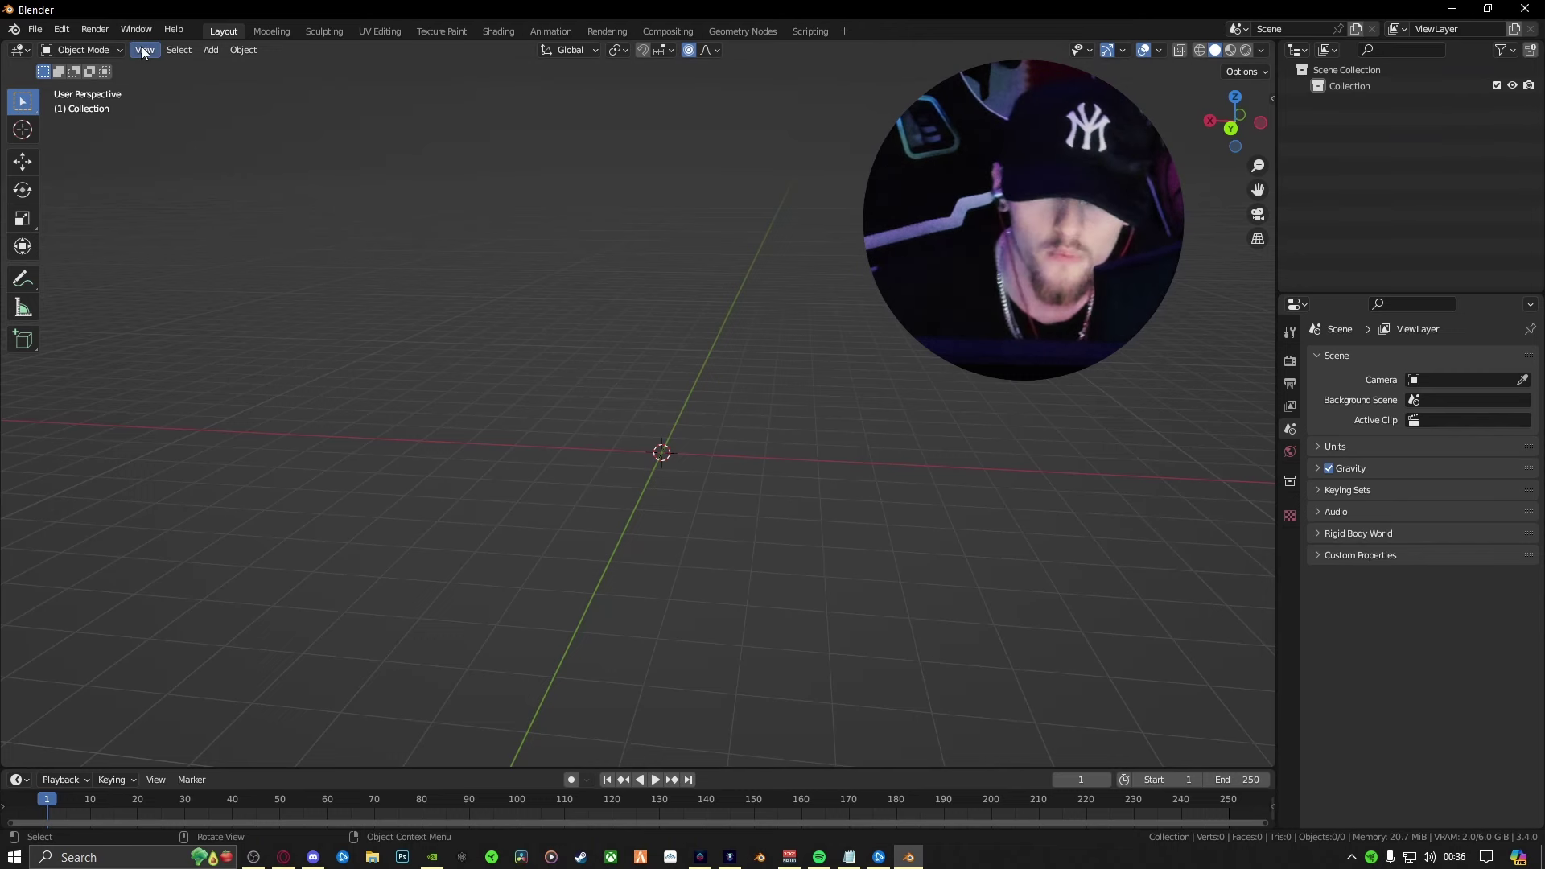
Open Blender's Preferences on the Add-ons list, cancelling the Install file browser
click(61, 32)
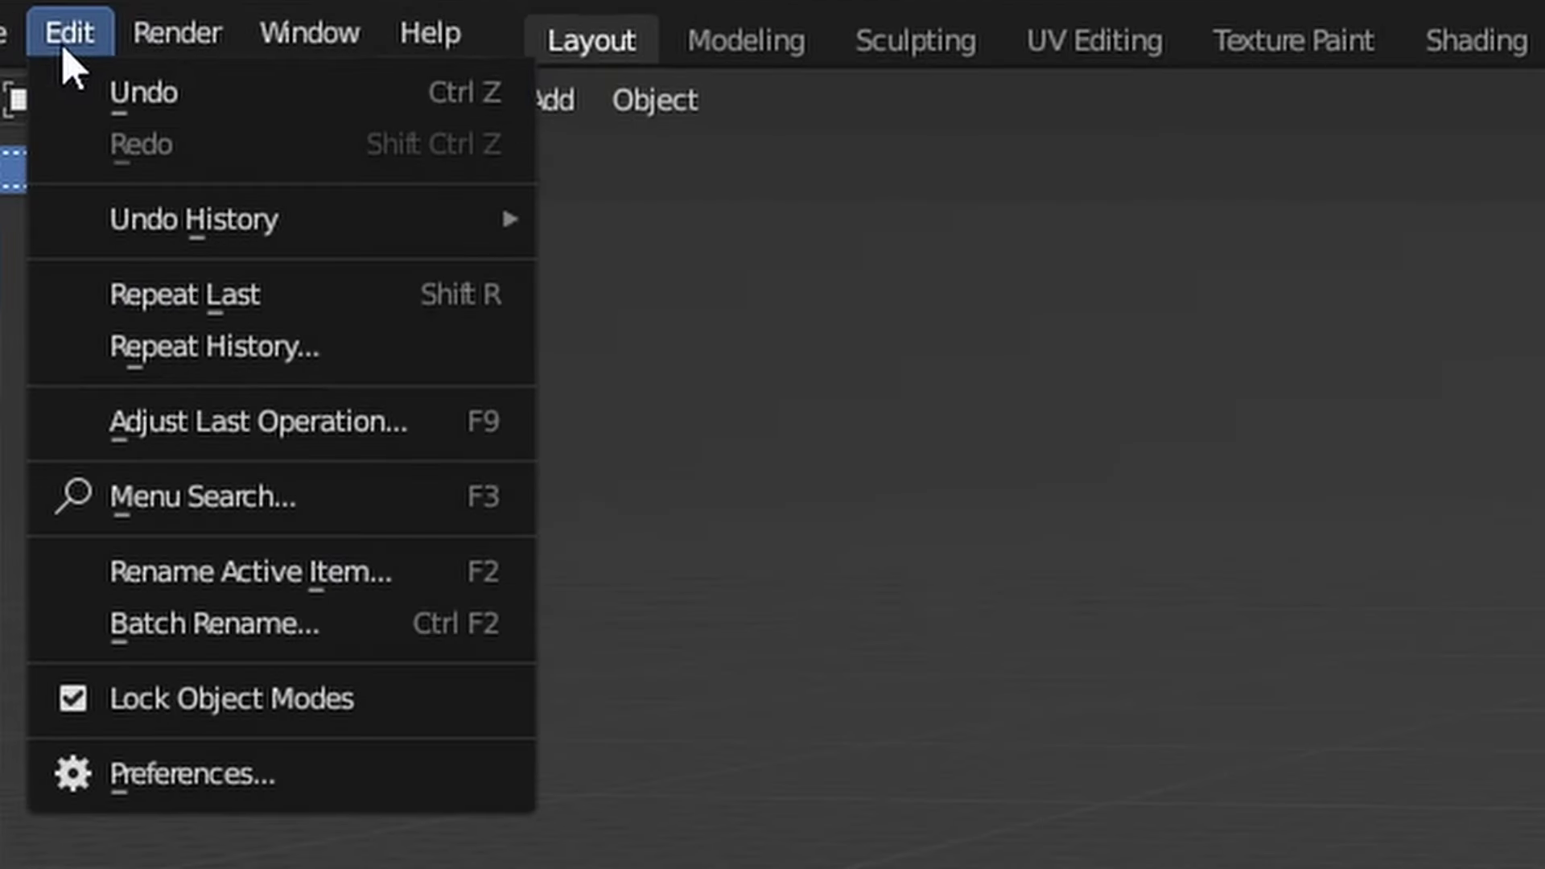
click(193, 774)
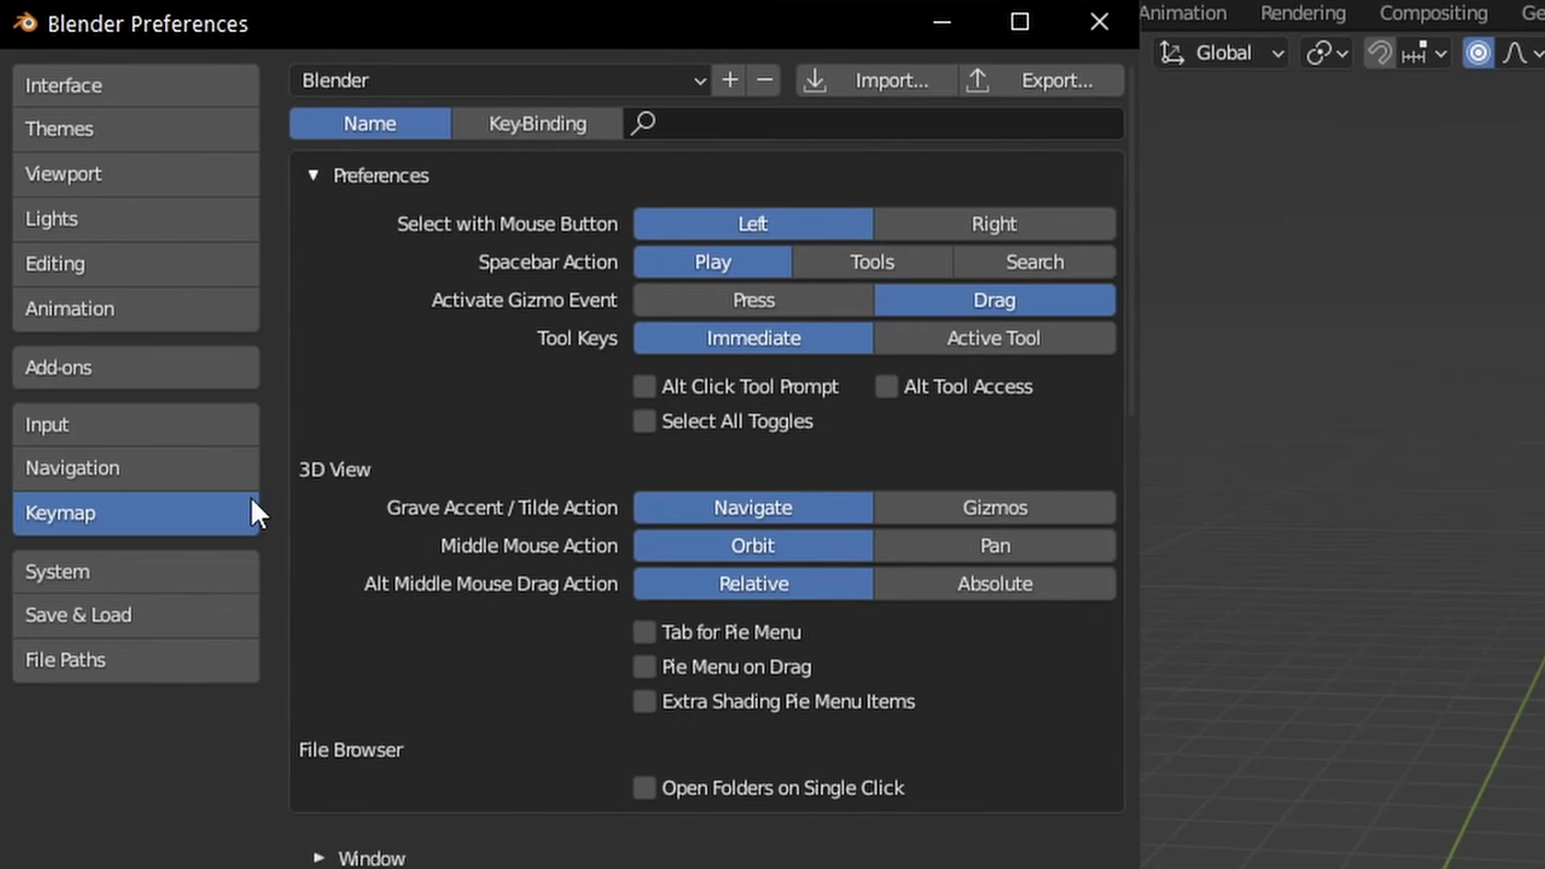
click(113, 368)
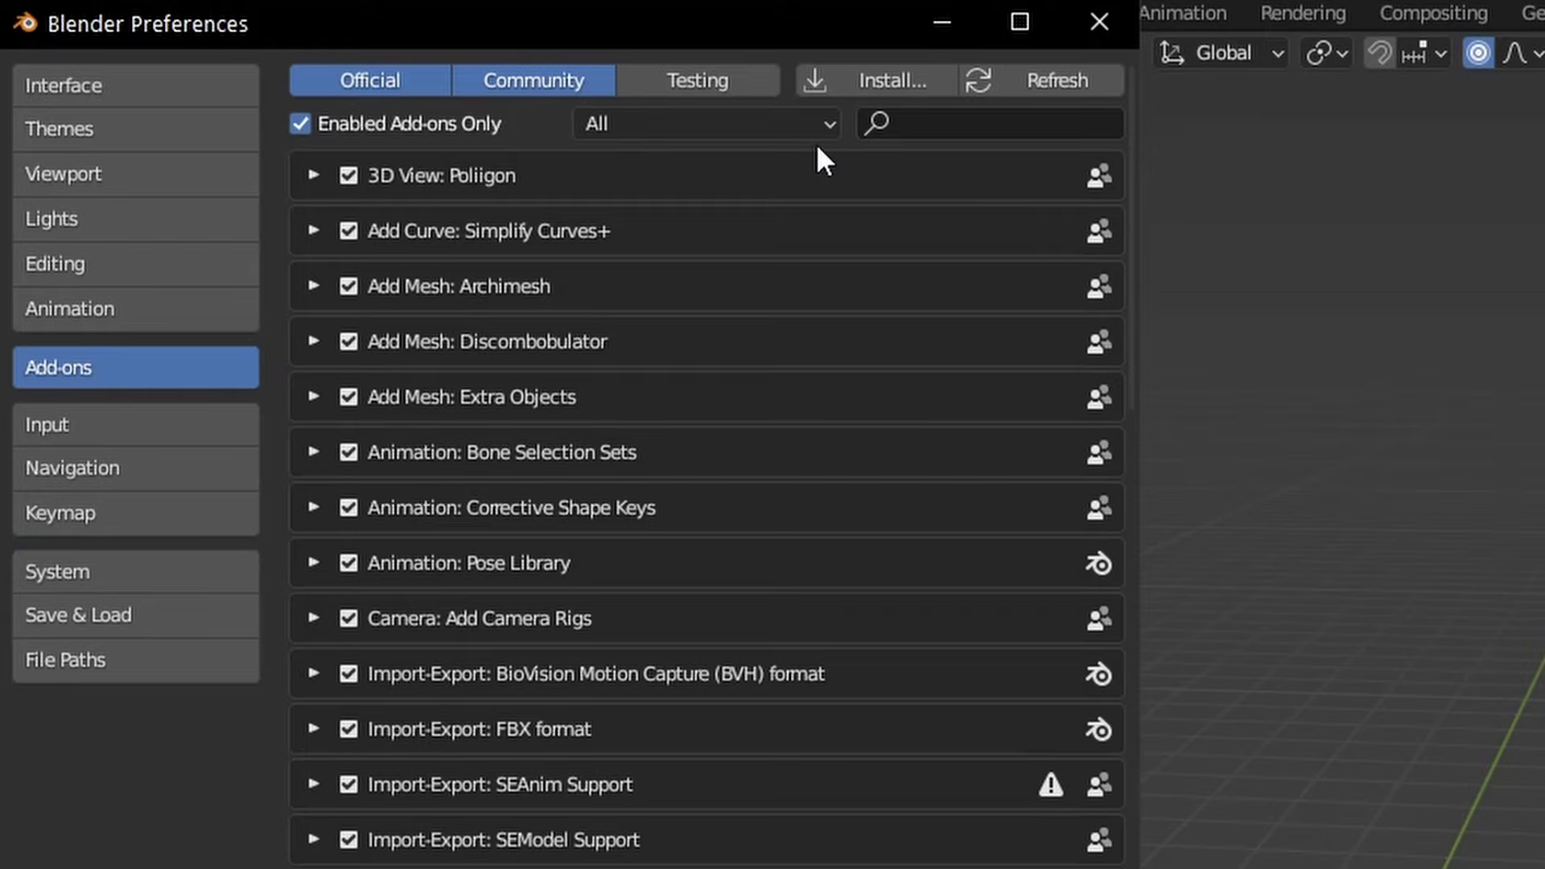
click(841, 80)
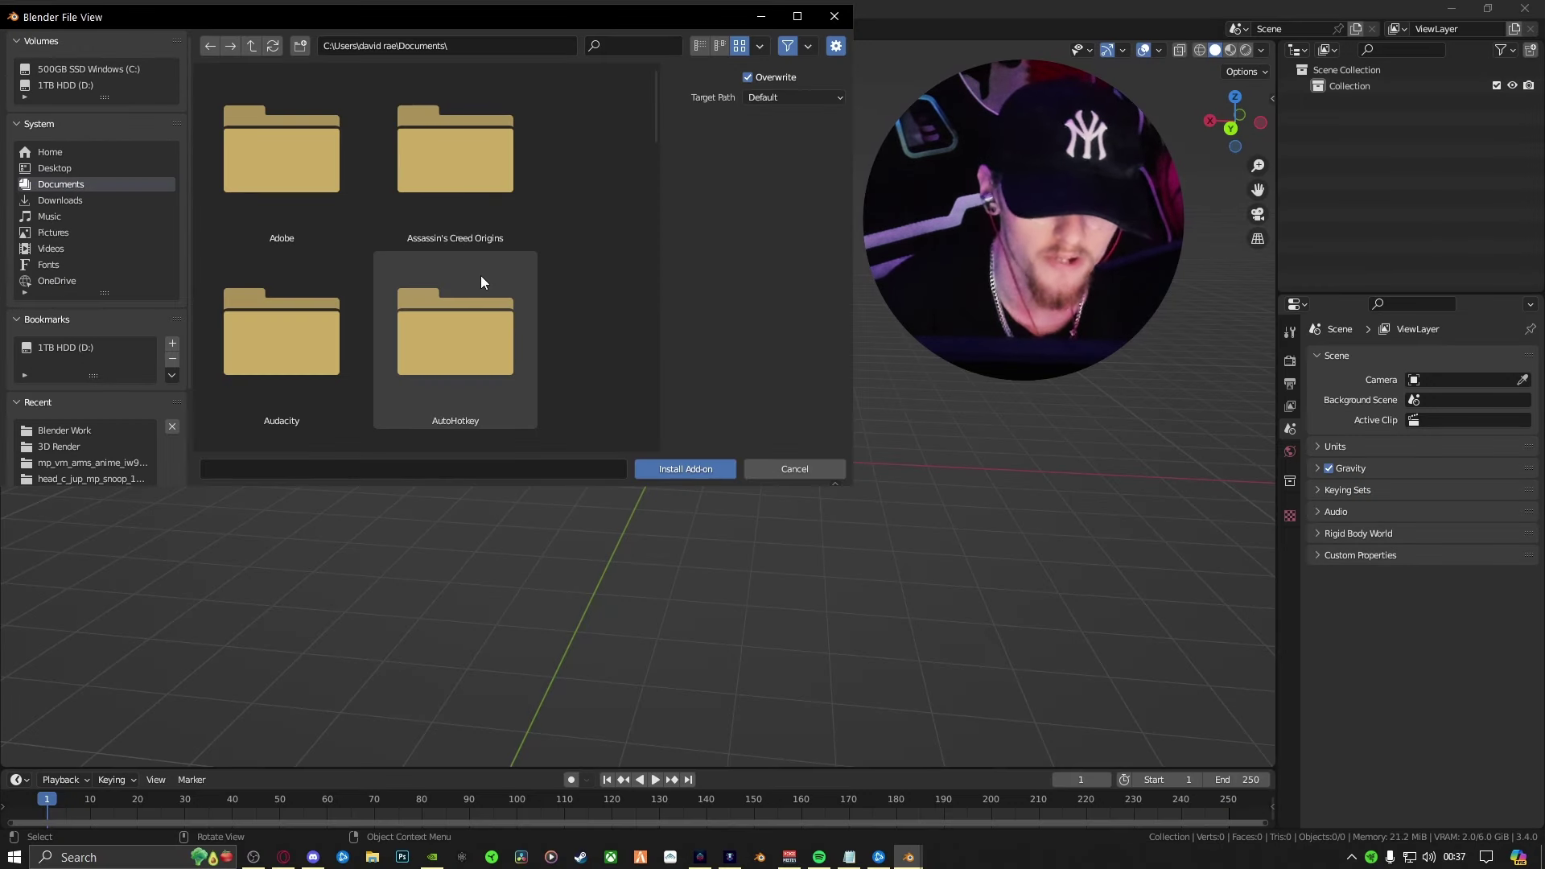
key(Escape)
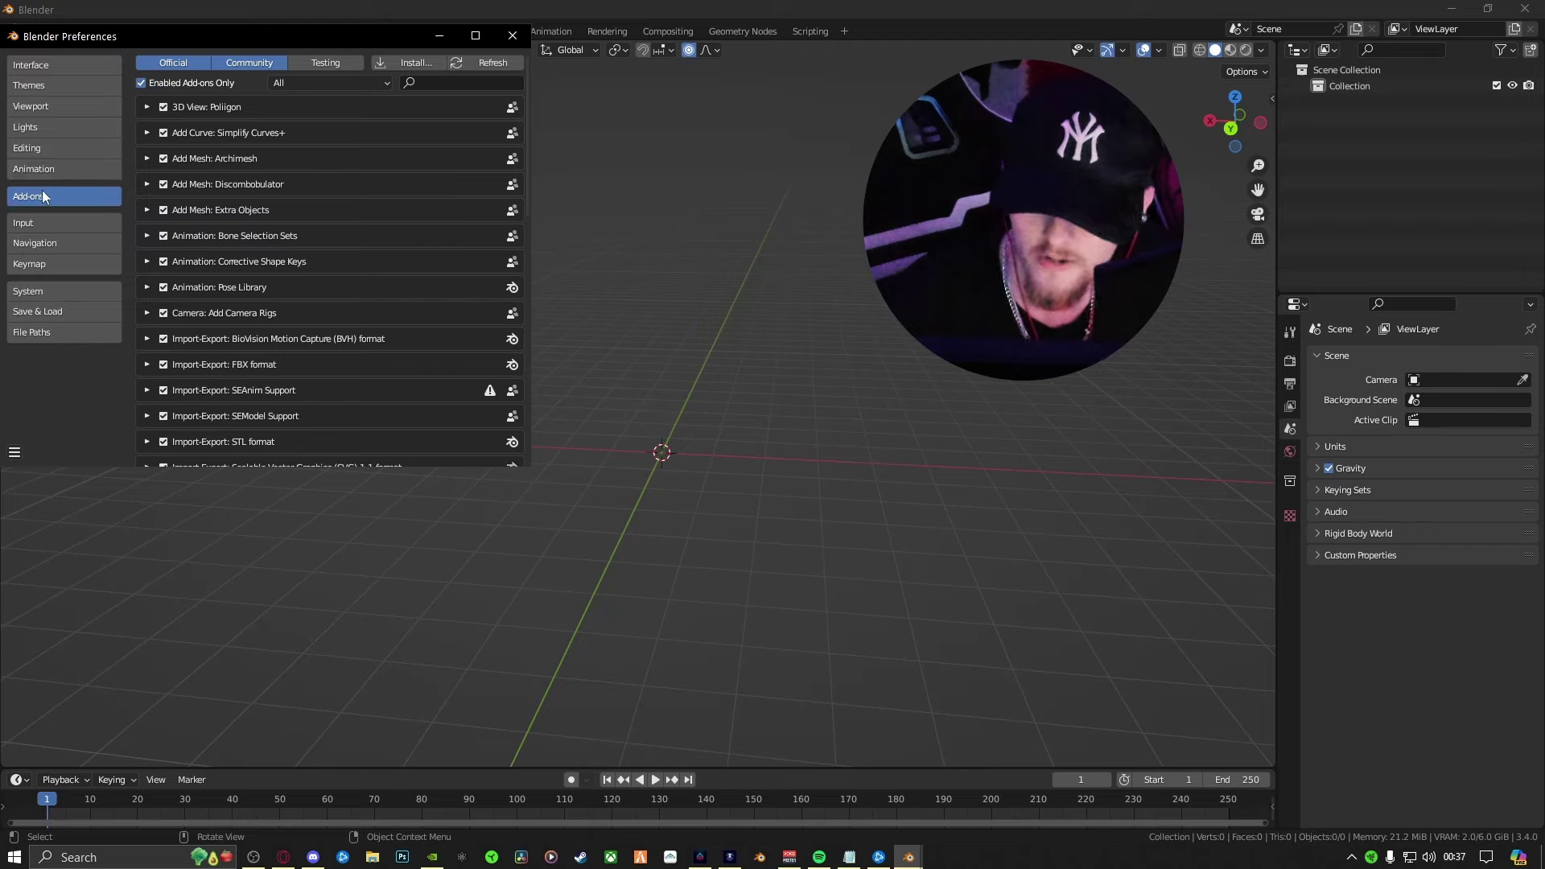
Search the add-ons for 'semod' and then 'seanim' to confirm both are enabled
click(476, 82)
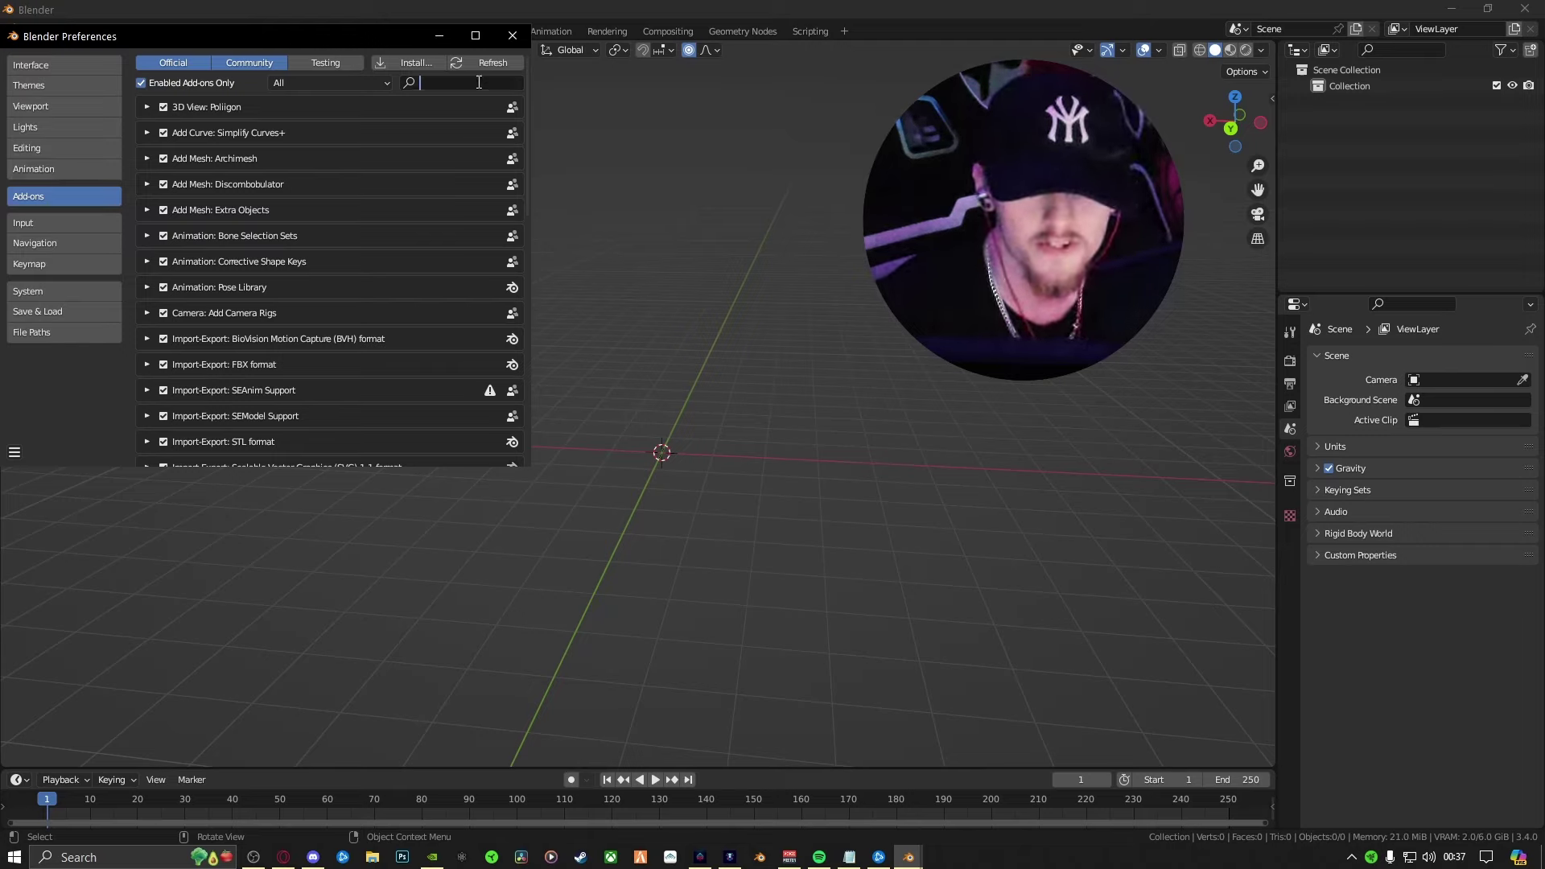
text(semod)
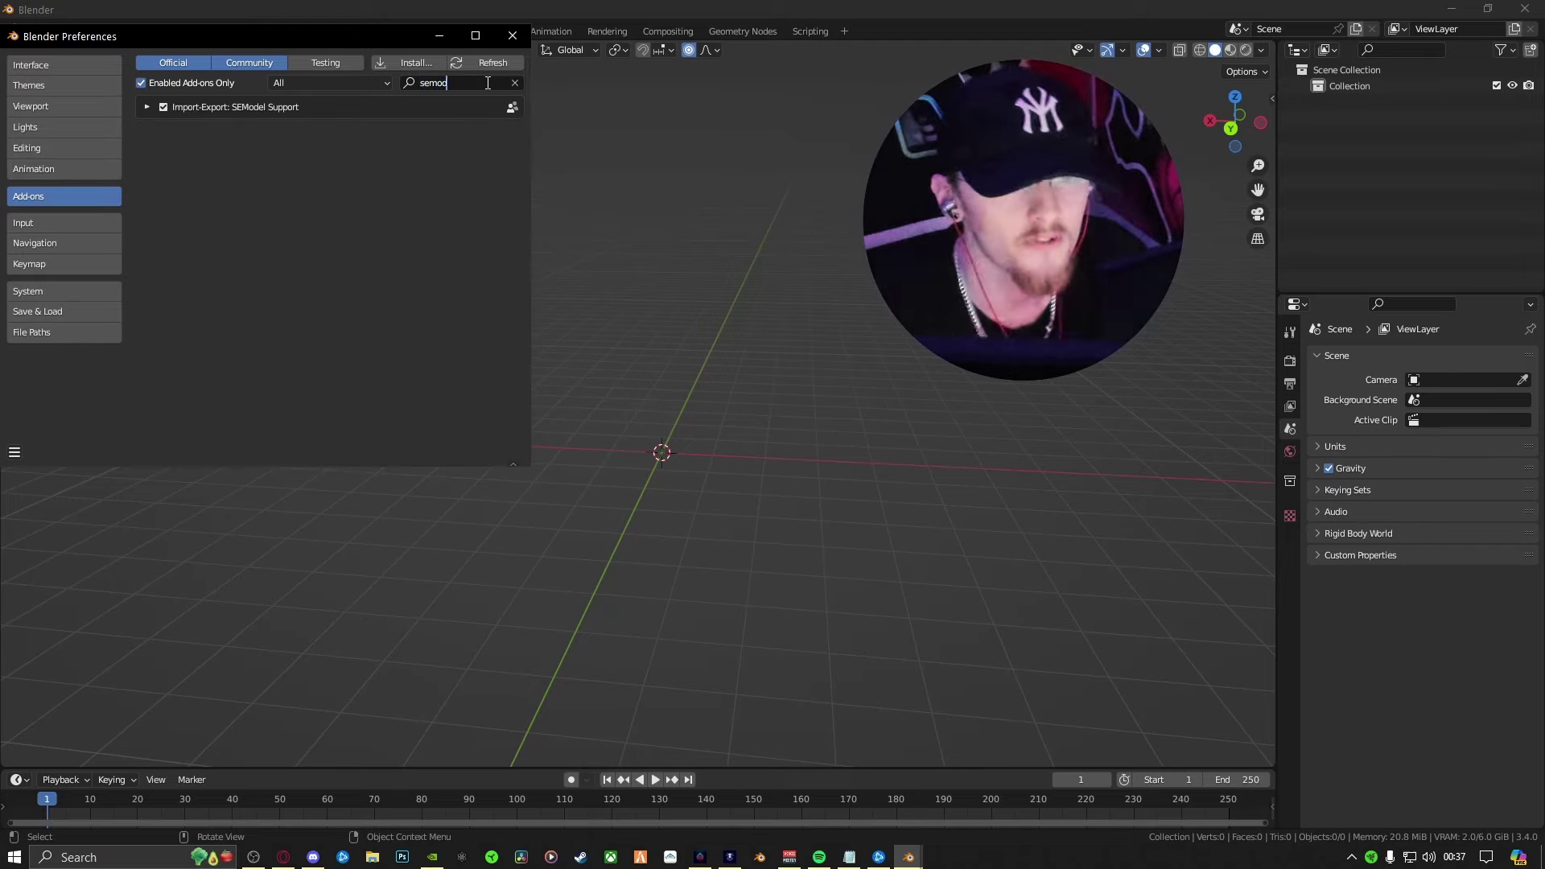
key(Return)
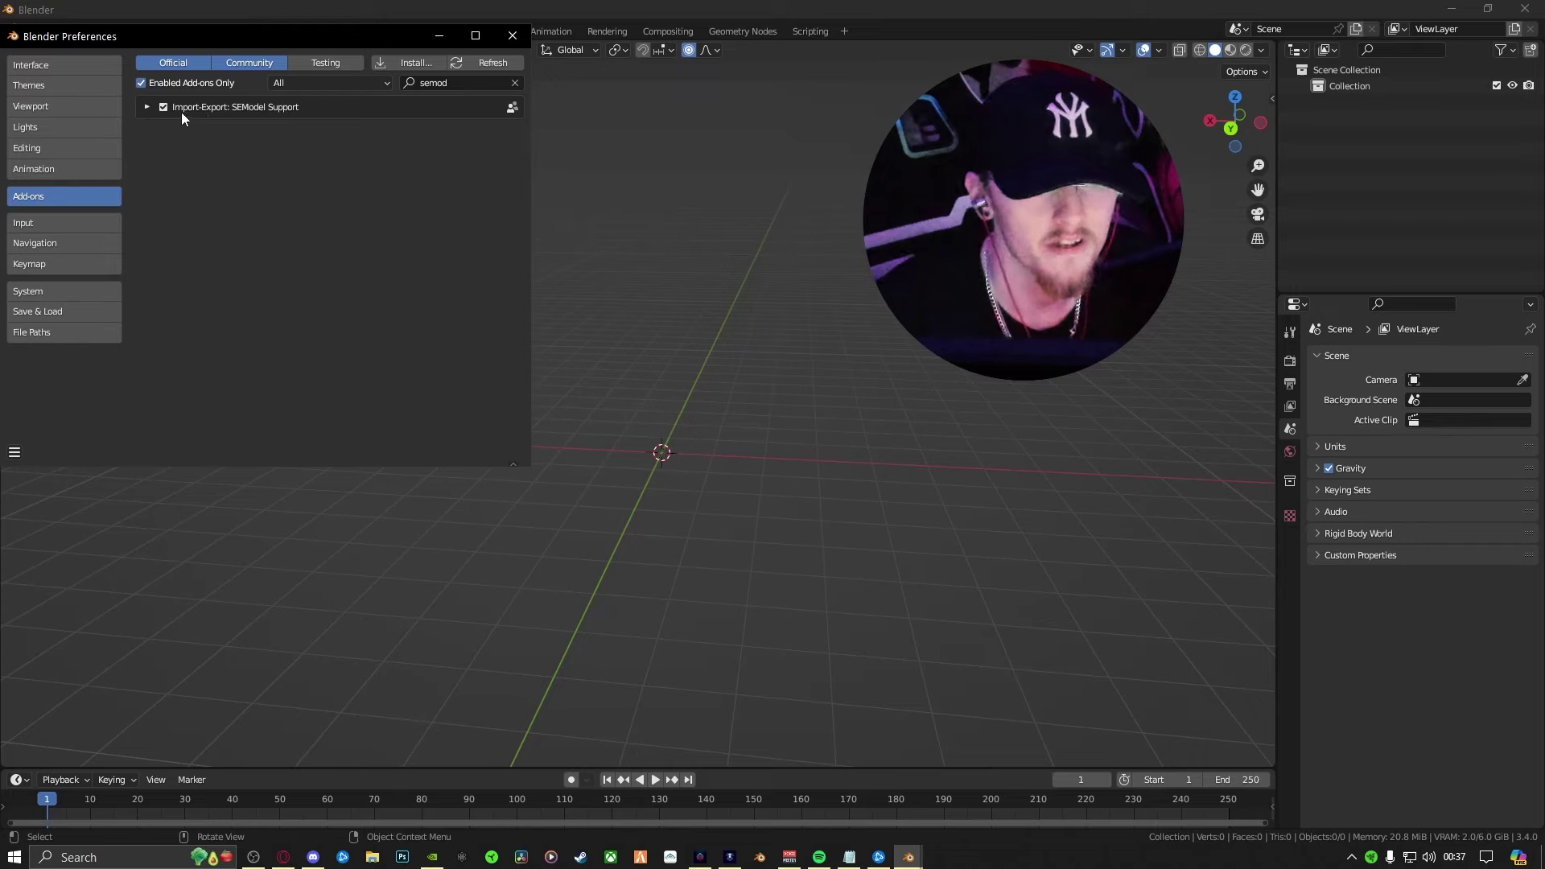
click(473, 83)
key(BackSpace)
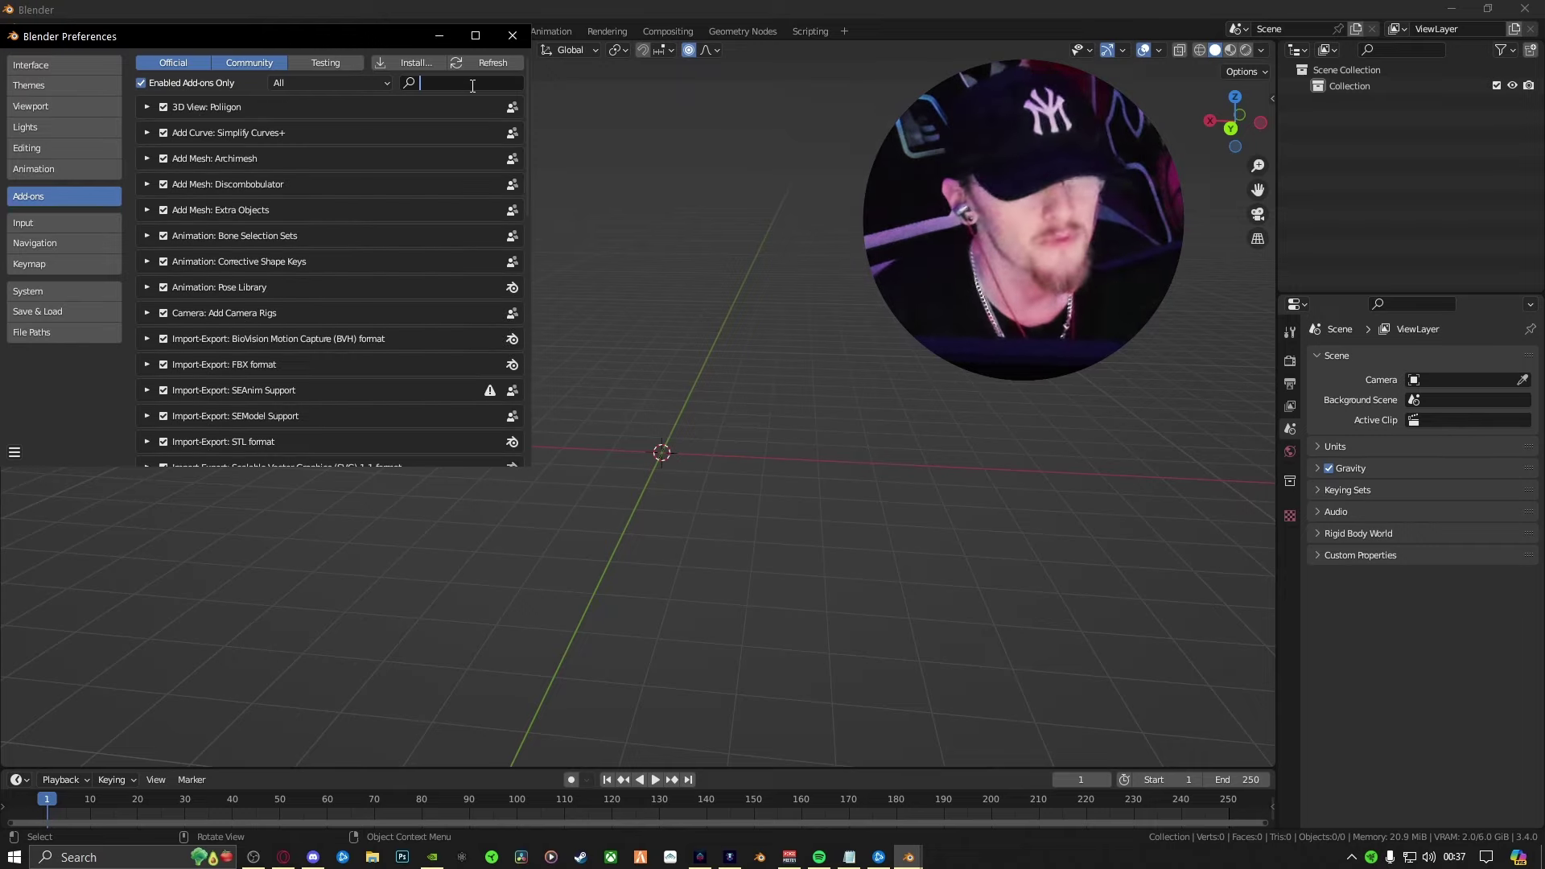
text(seanim)
key(Return)
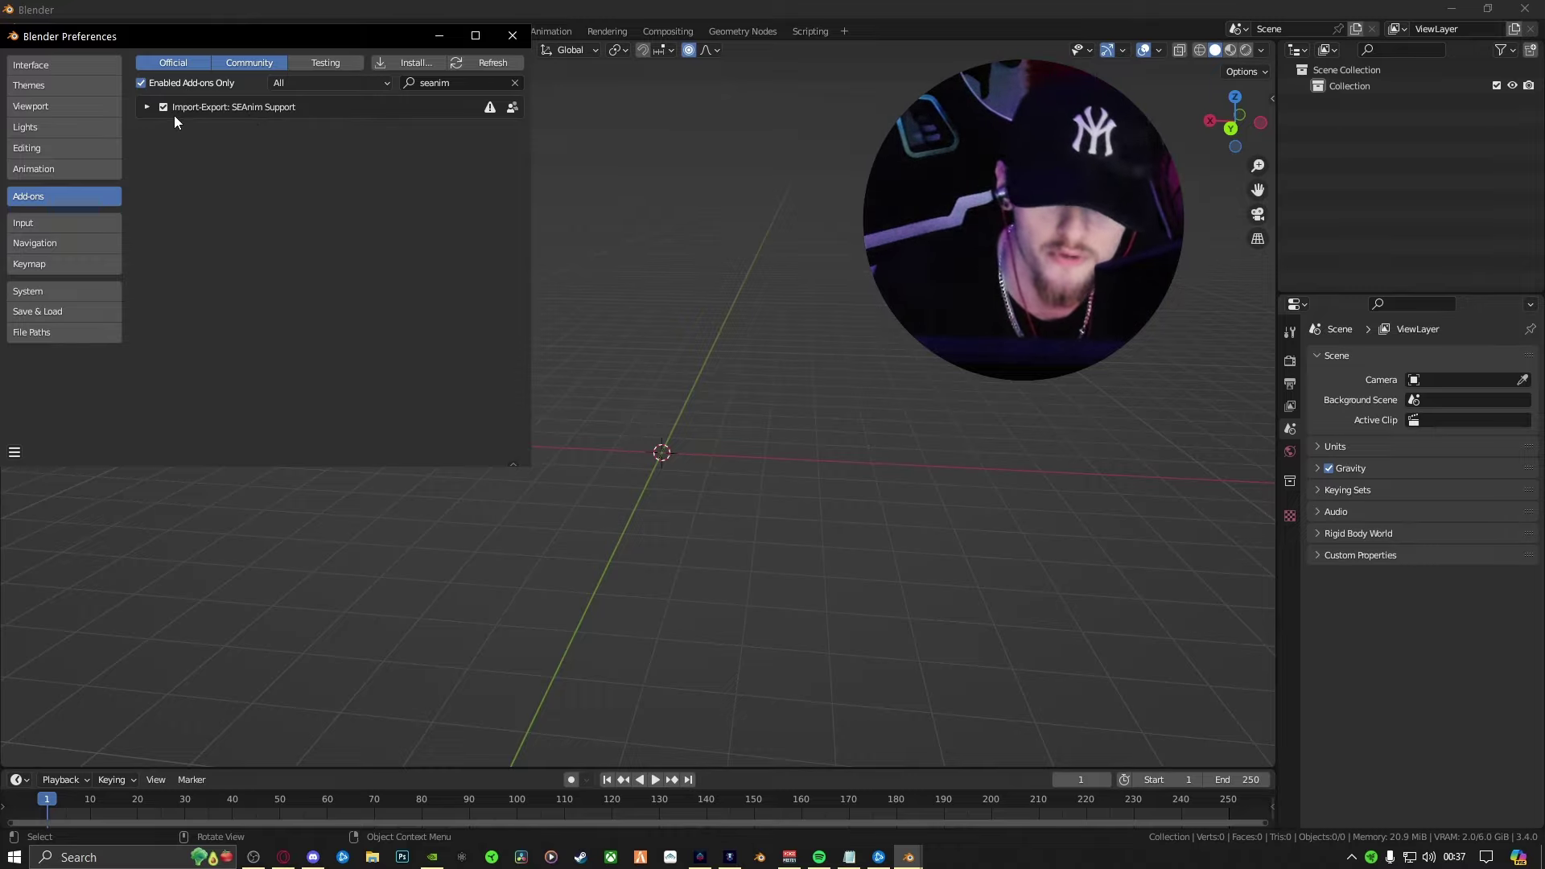
Save the preferences and close the Preferences window
click(14, 452)
click(102, 406)
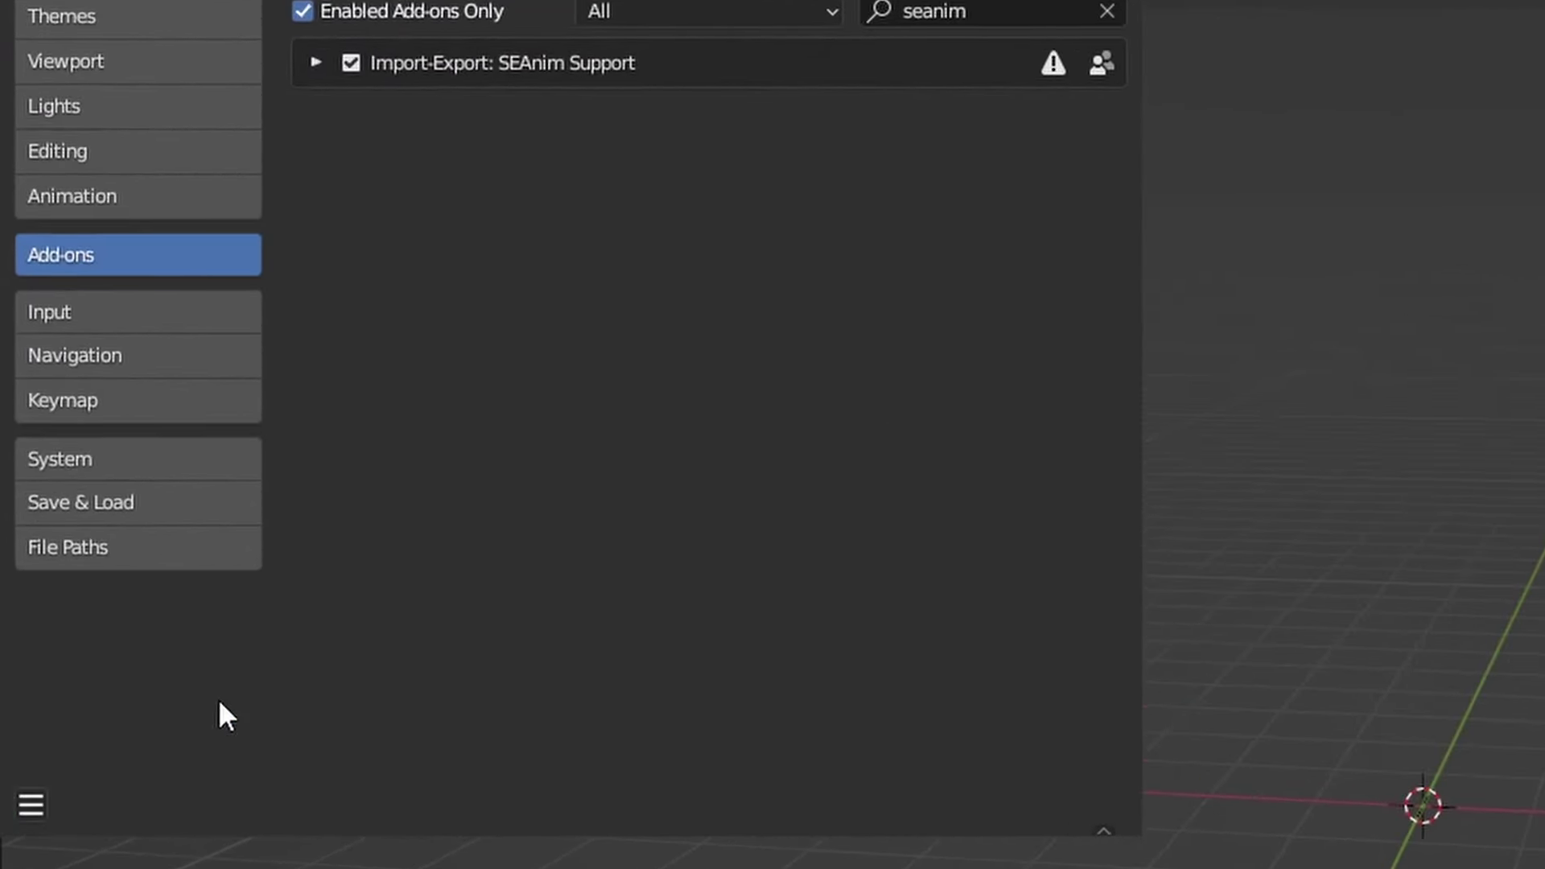
click(1138, 77)
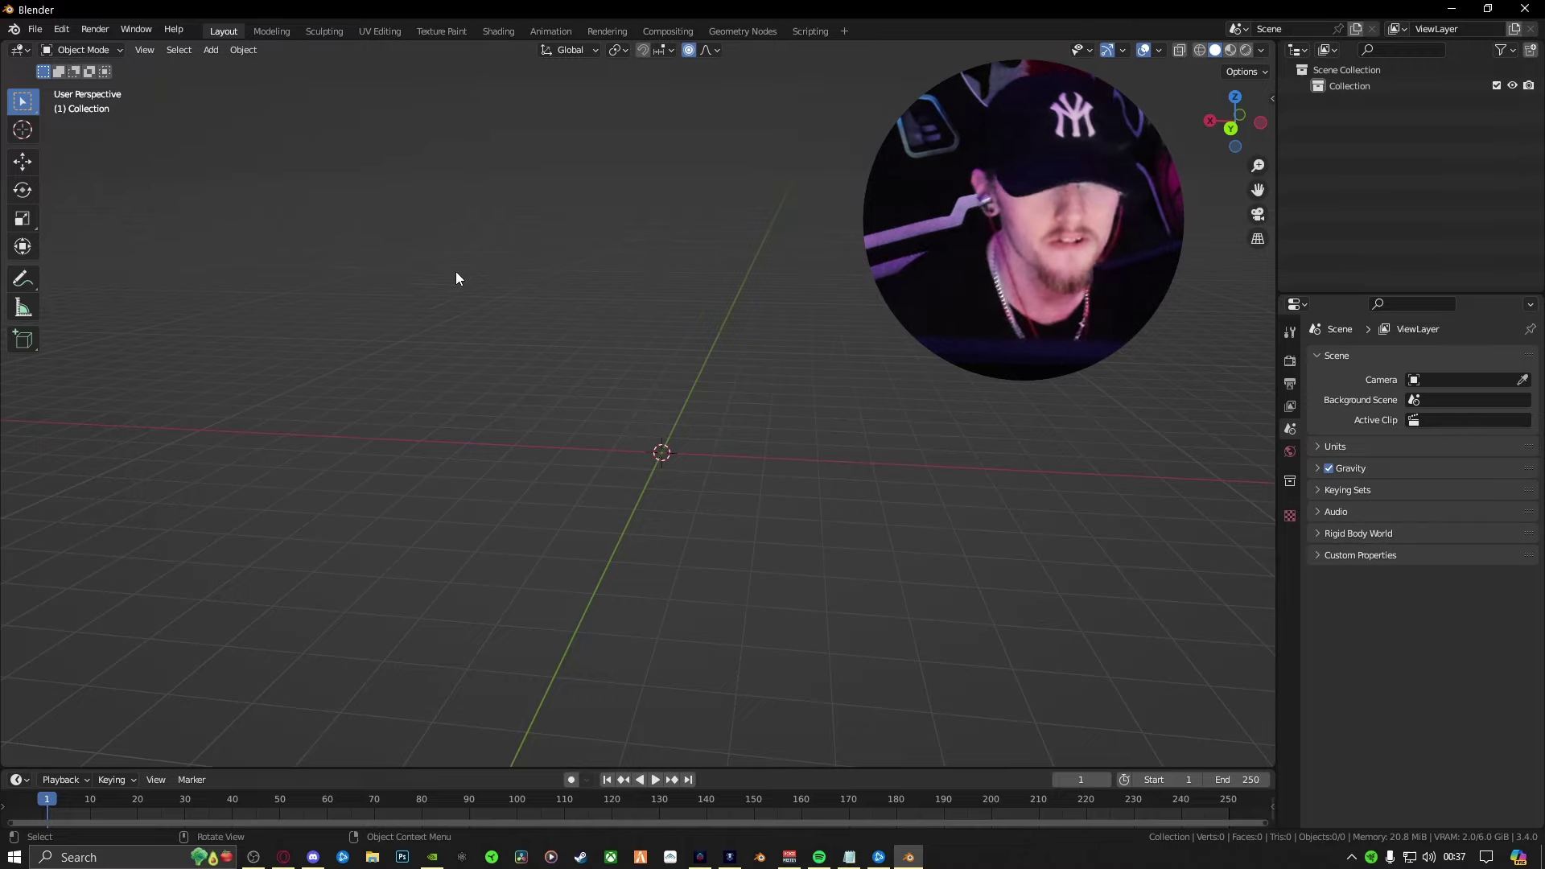
Import body_mp_nima_iw9_1_1_LOD0.semodel from AA Greyhound-master > modern_warfare_6 > xmodels as an SEModel
click(35, 29)
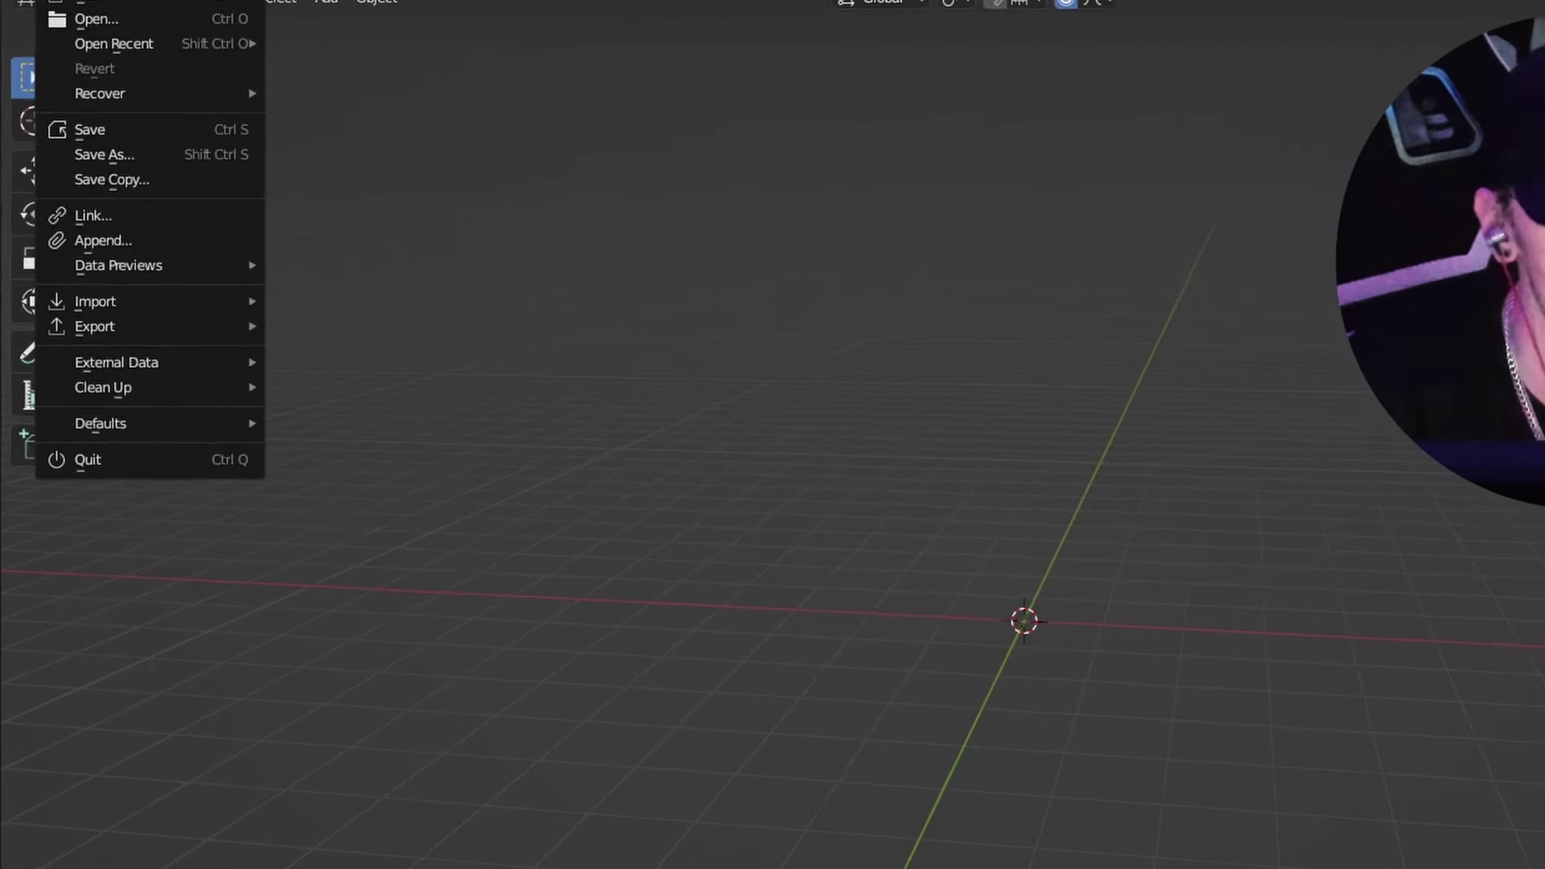
mouse_move(141, 299)
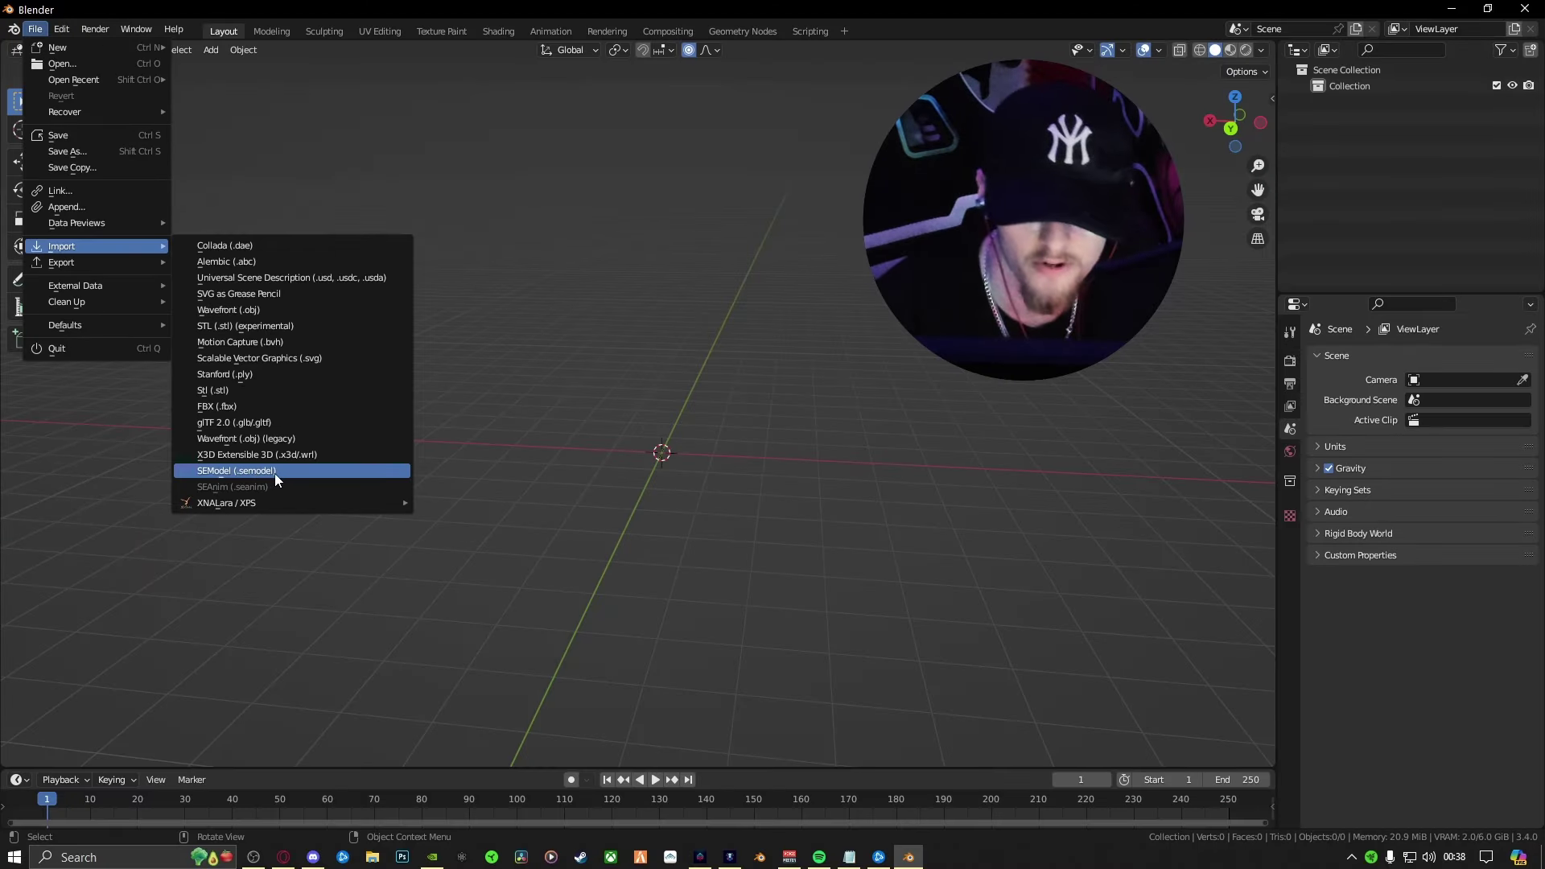
click(555, 849)
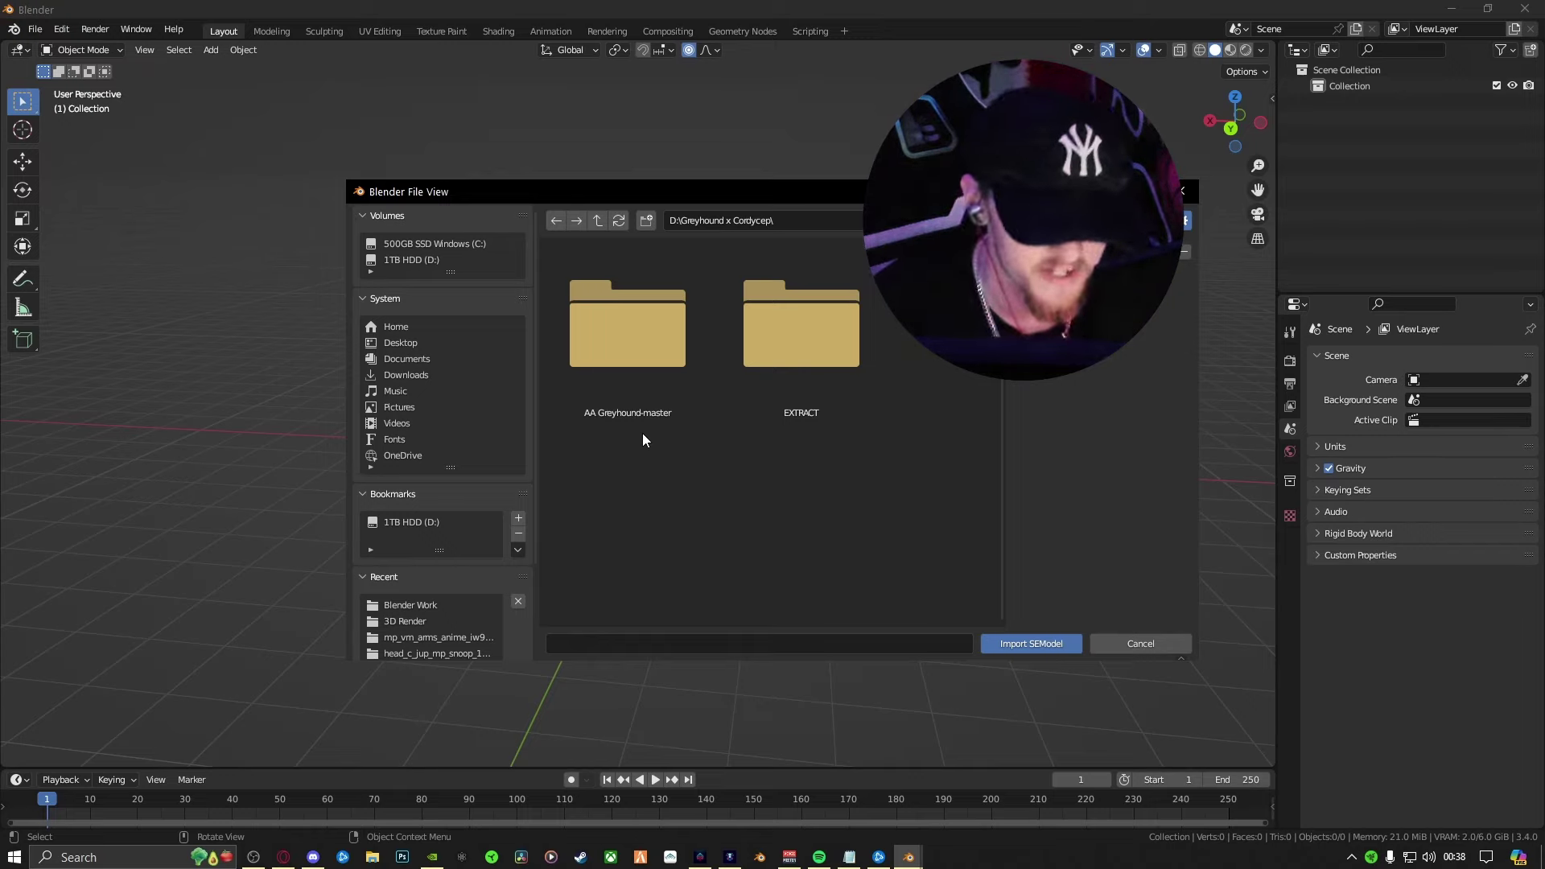
double_click(642, 433)
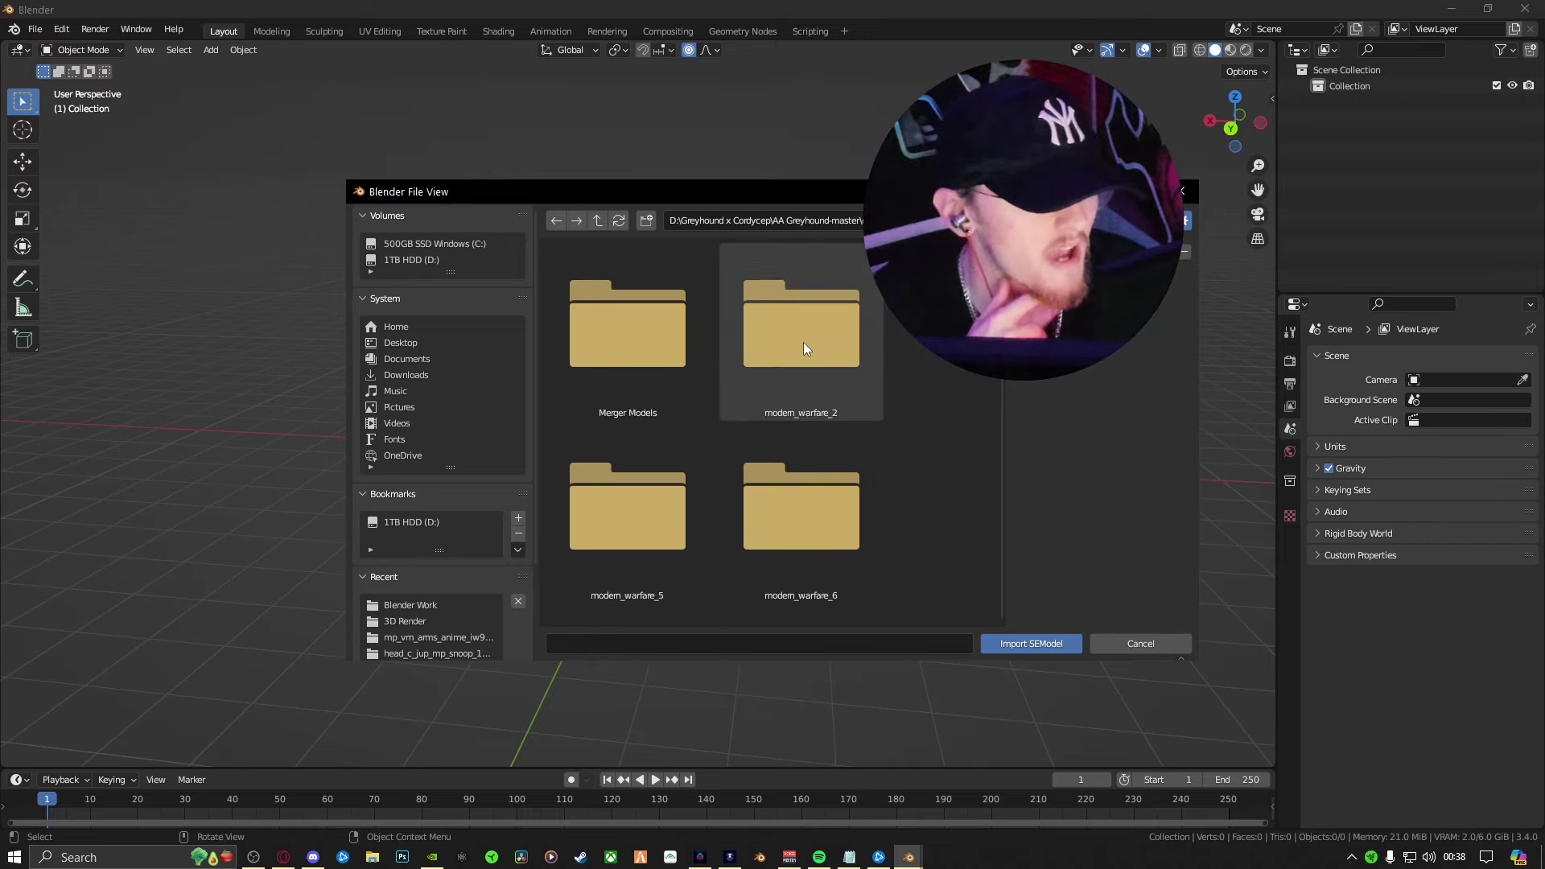
click(800, 542)
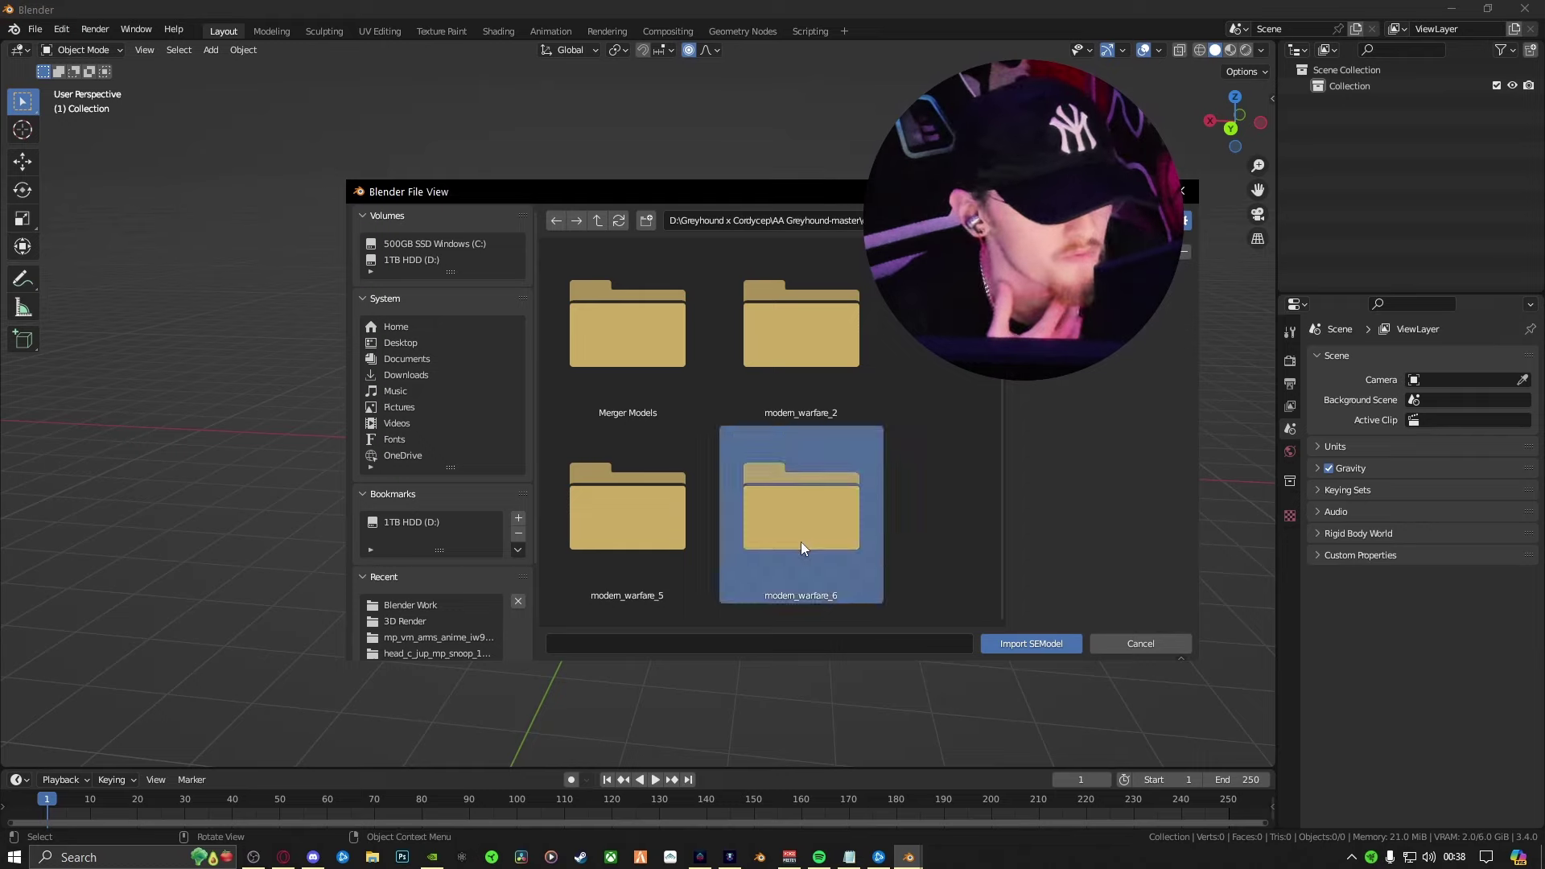
double_click(800, 542)
double_click(611, 596)
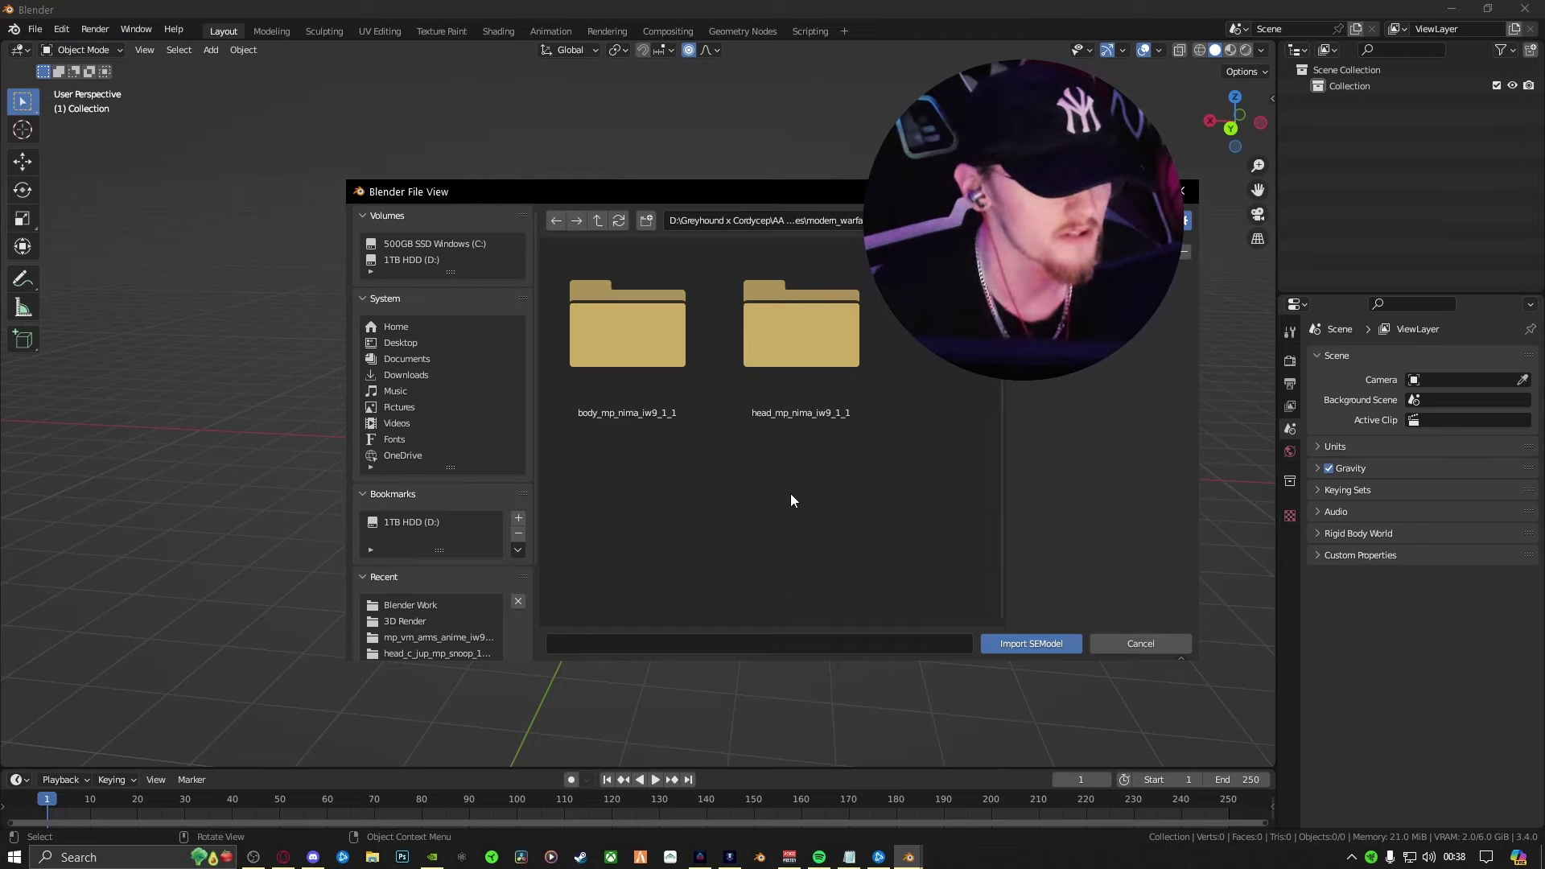
double_click(635, 369)
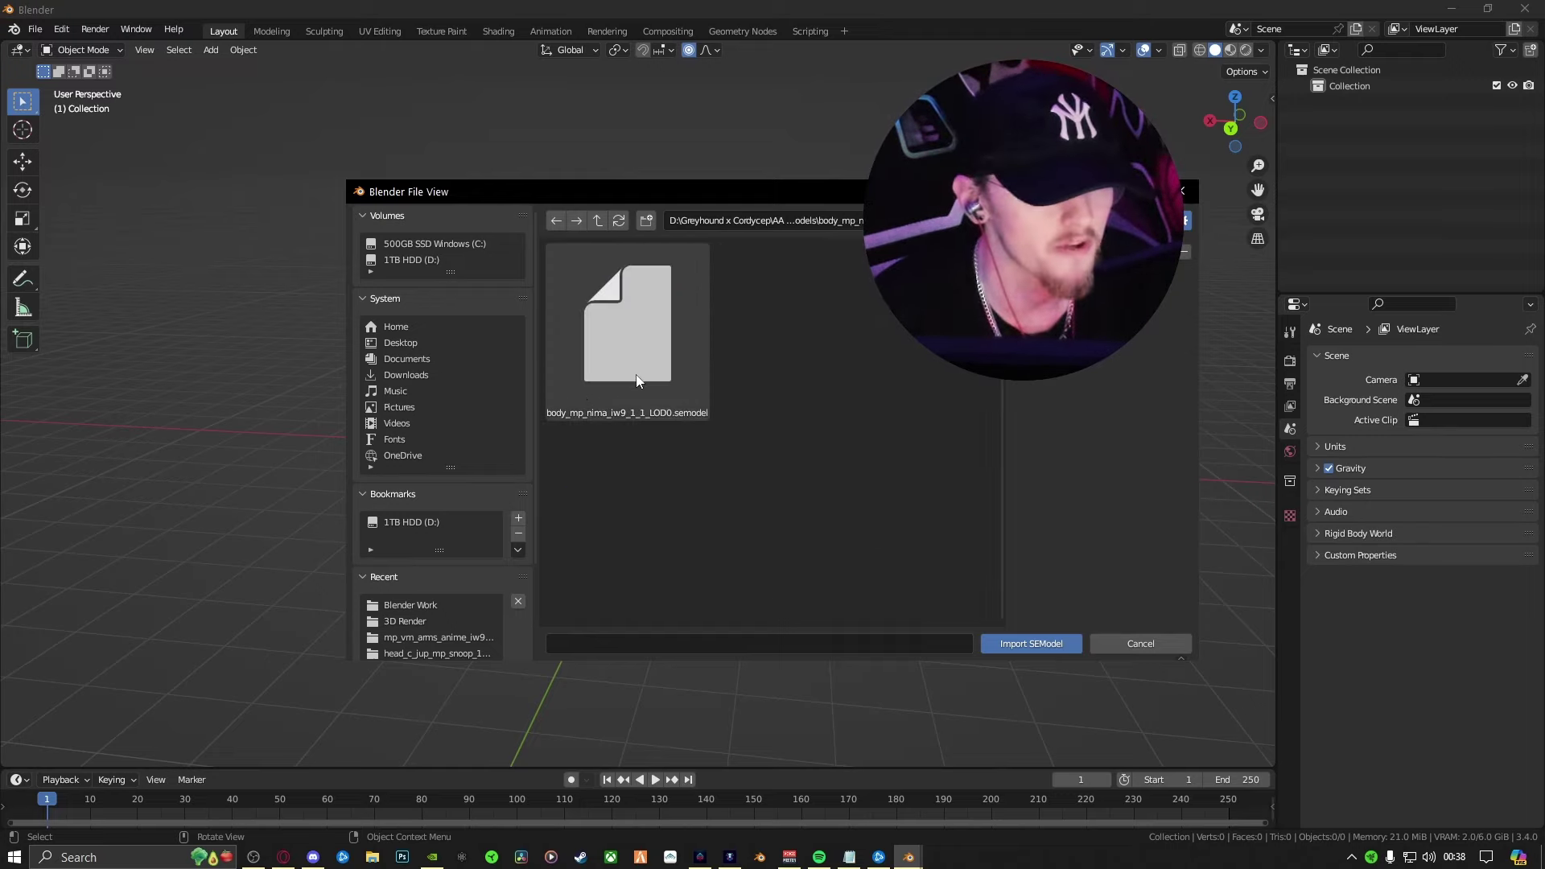
double_click(636, 381)
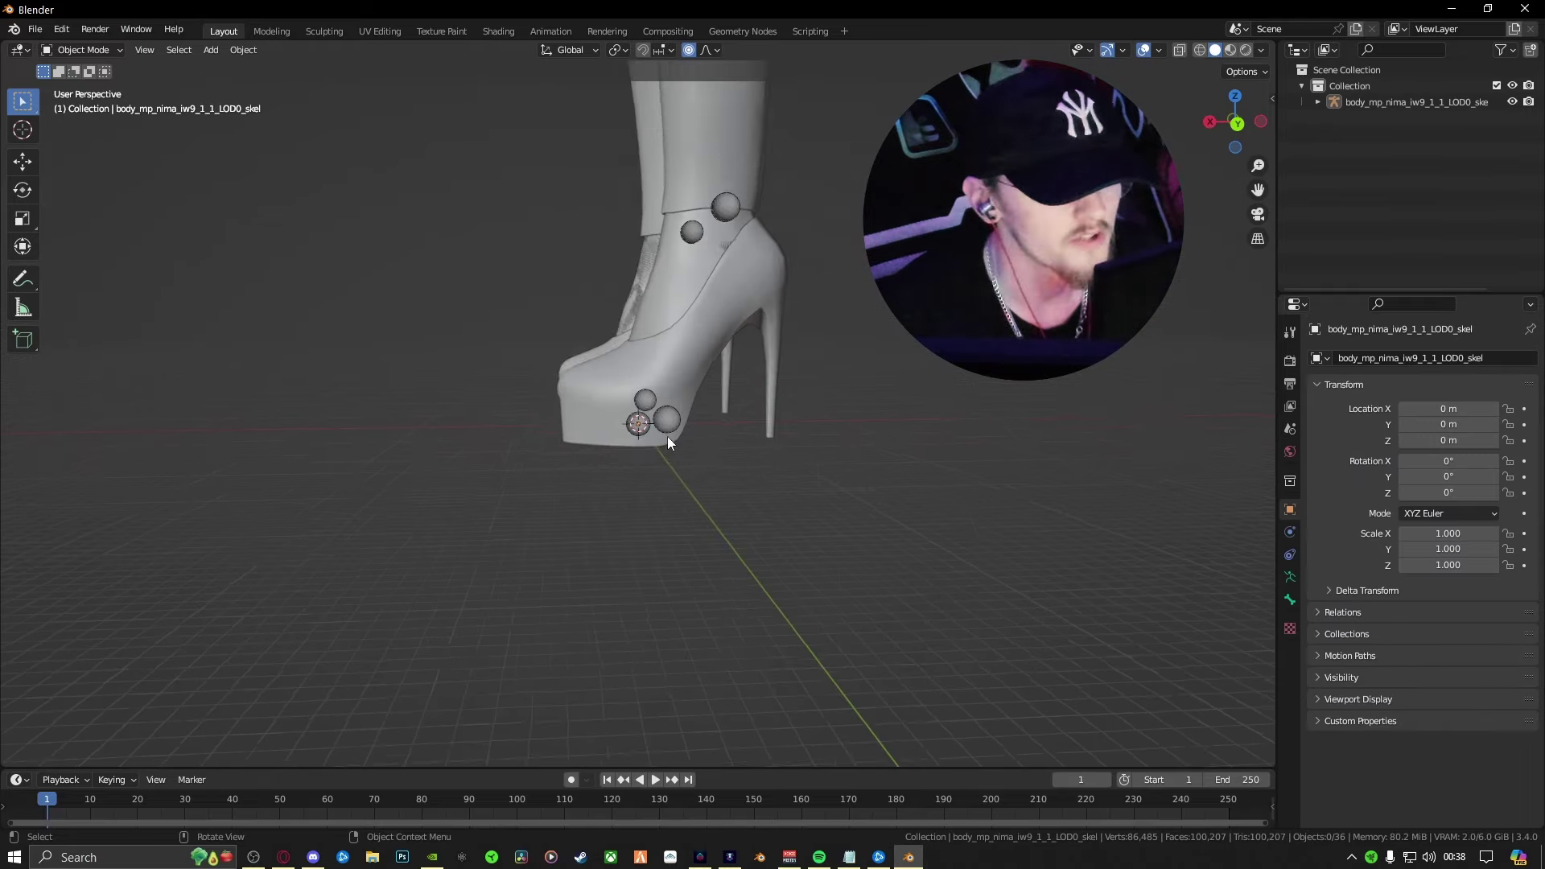
Select the imported skeleton and try a smaller scale, then cancel to keep the original 1.000 scale
scroll(619, 404, down, 5)
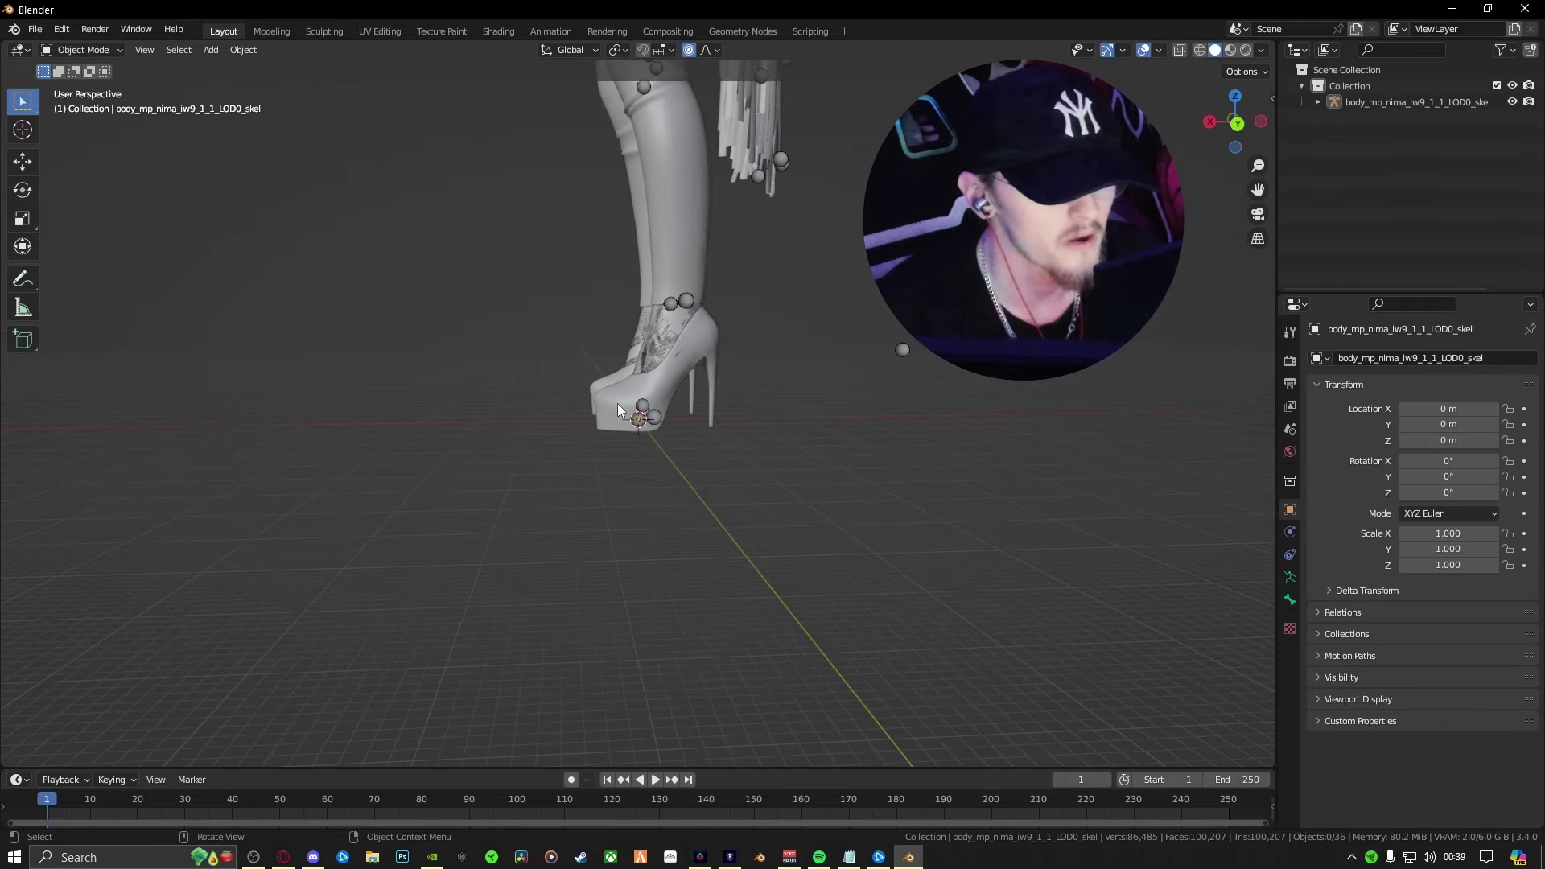
mouse_move(653, 449)
middle_down()
mouse_move(831, 466)
mouse_move(635, 443)
middle_up()
click(631, 428)
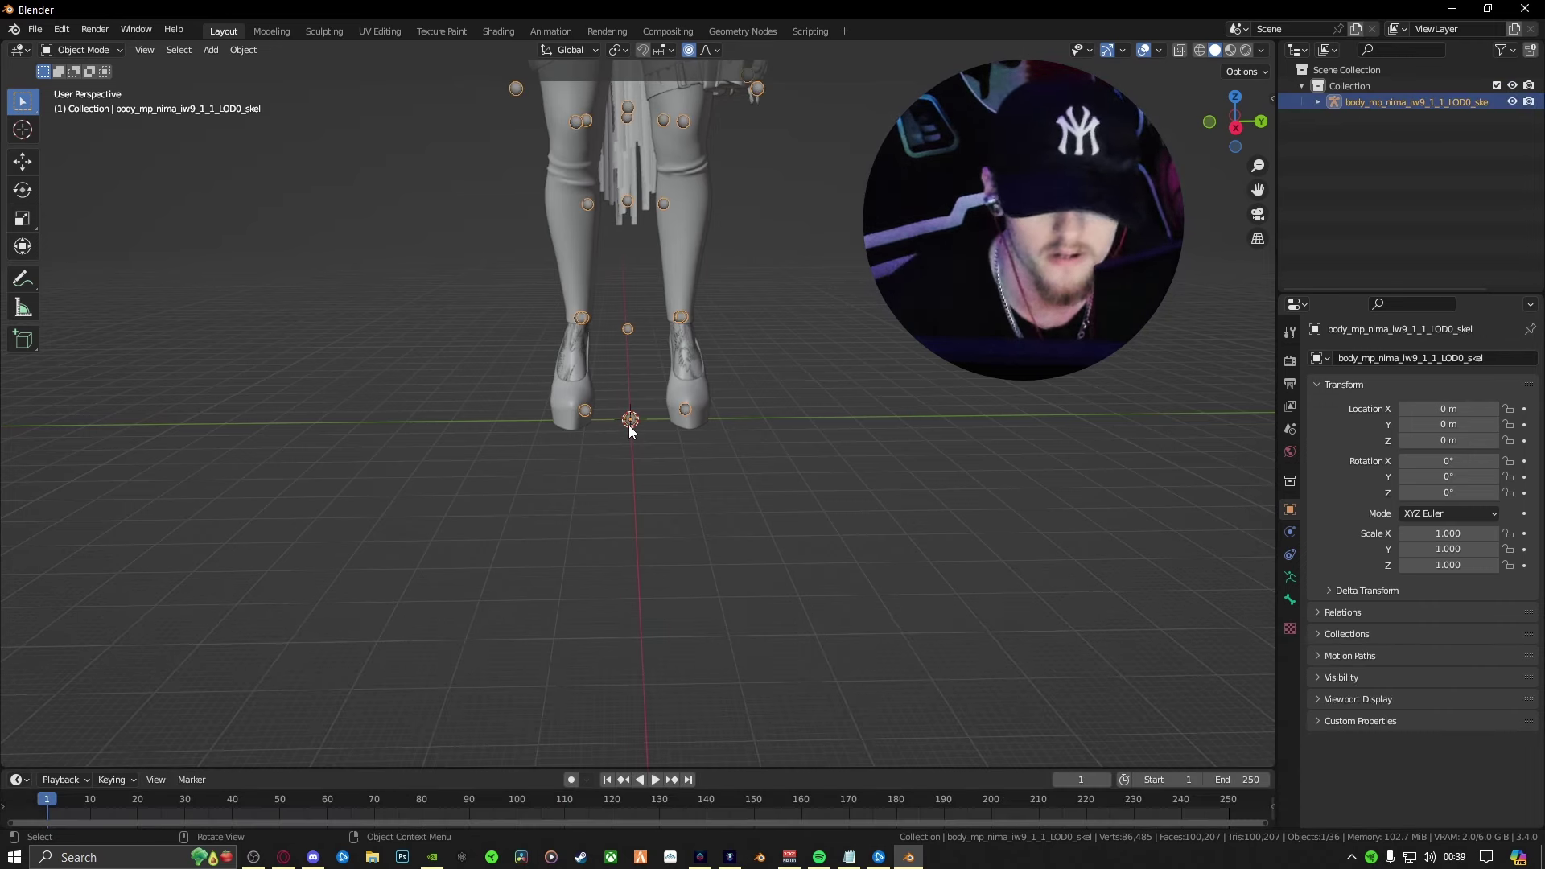
key(s)
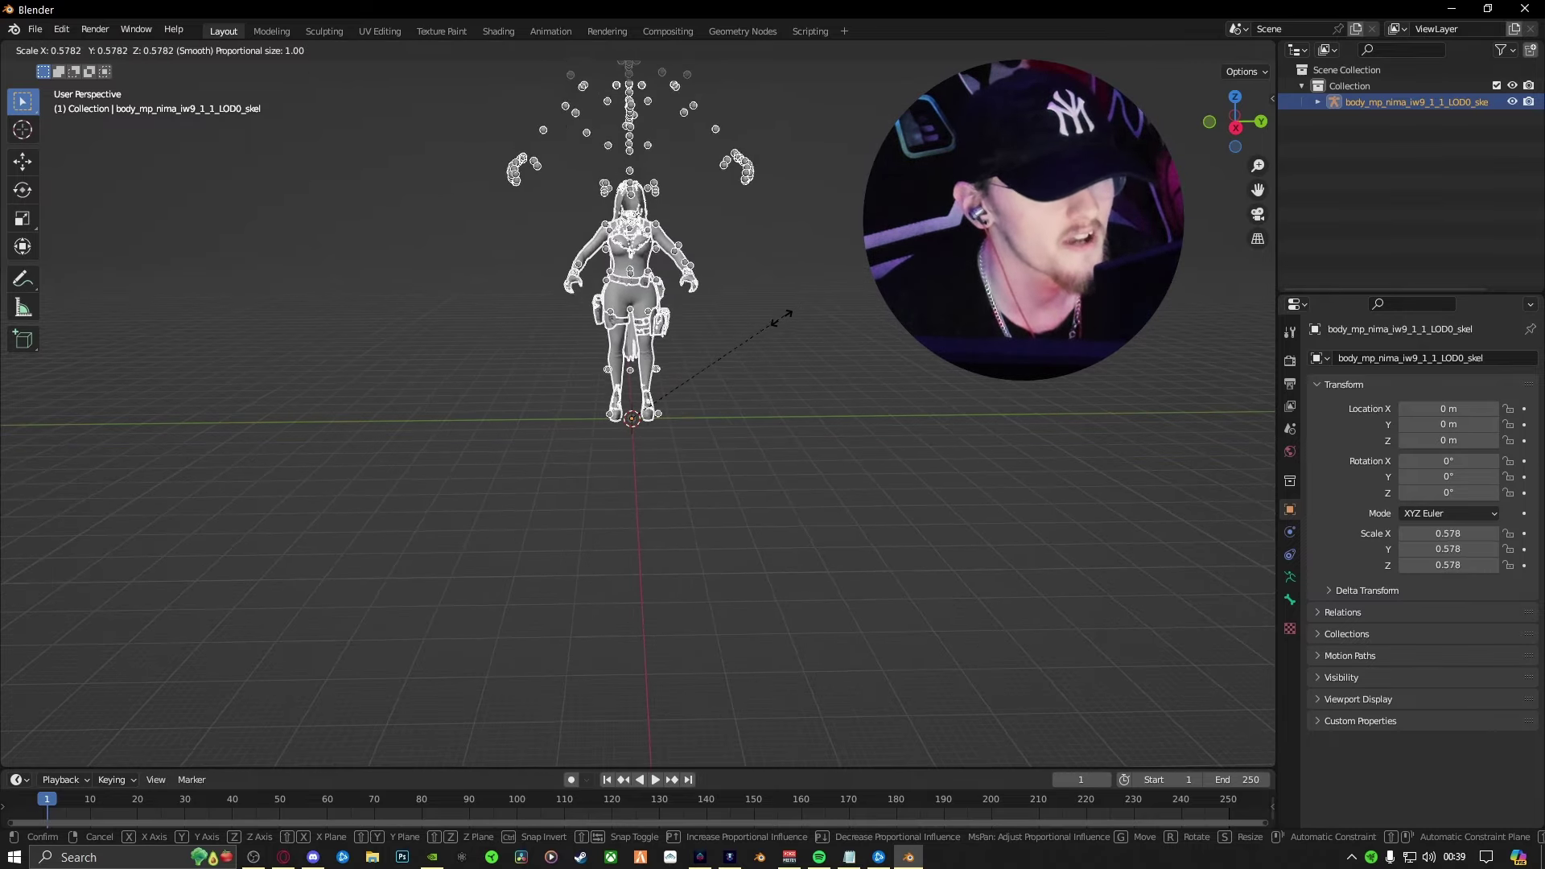
middle_drag(786, 314, 707, 407)
key(Escape)
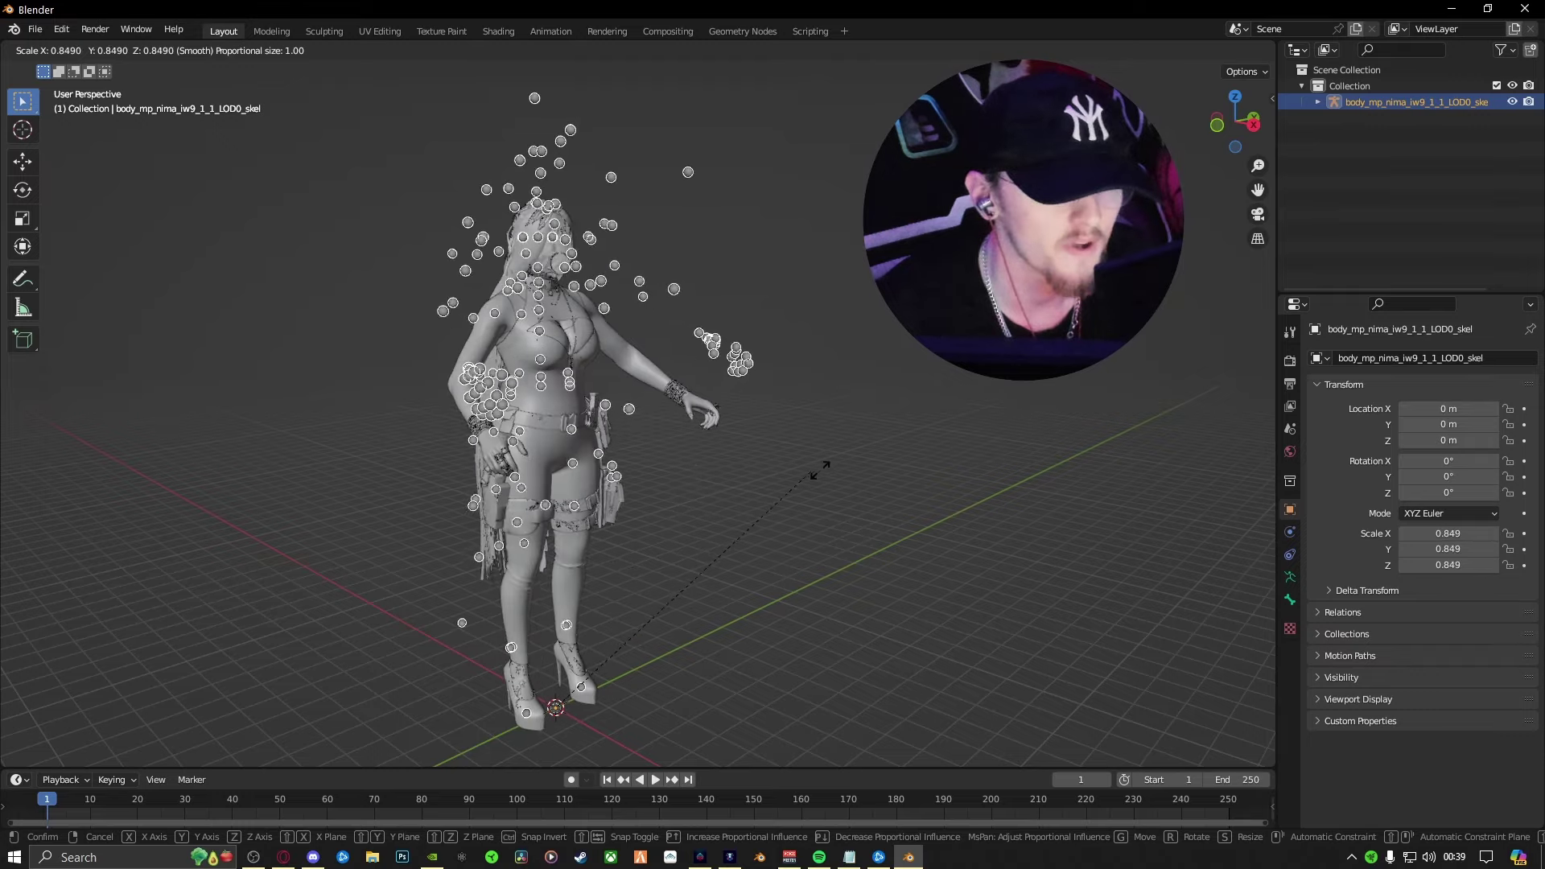
Make the body mesh active, orbit down toward the legs, and open the File menu
scroll(742, 490, up, 5)
click(740, 489)
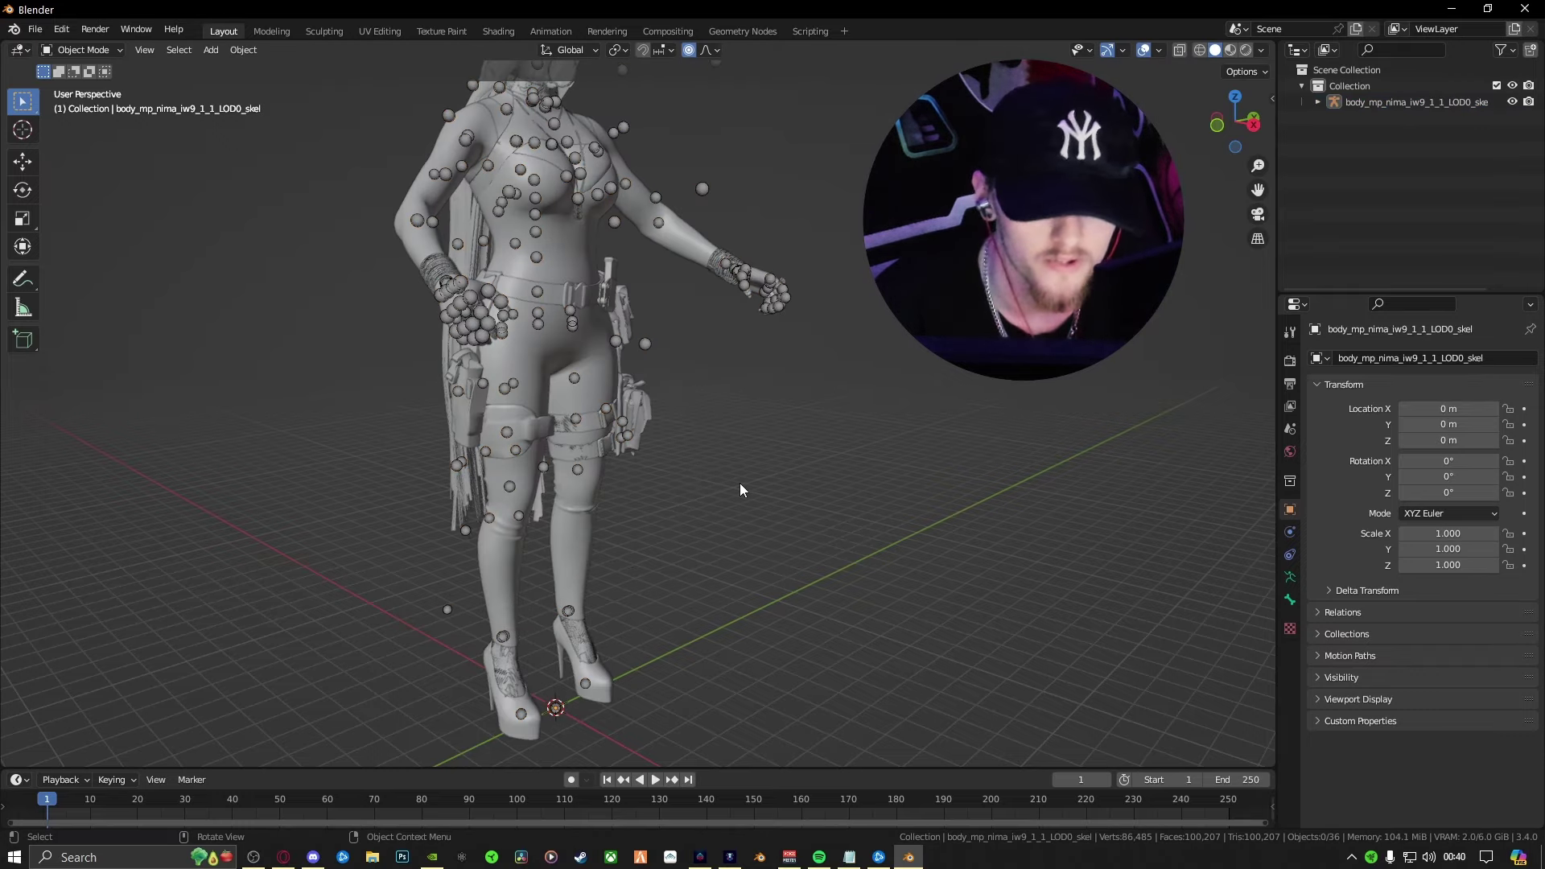
middle_drag(740, 488, 676, 490)
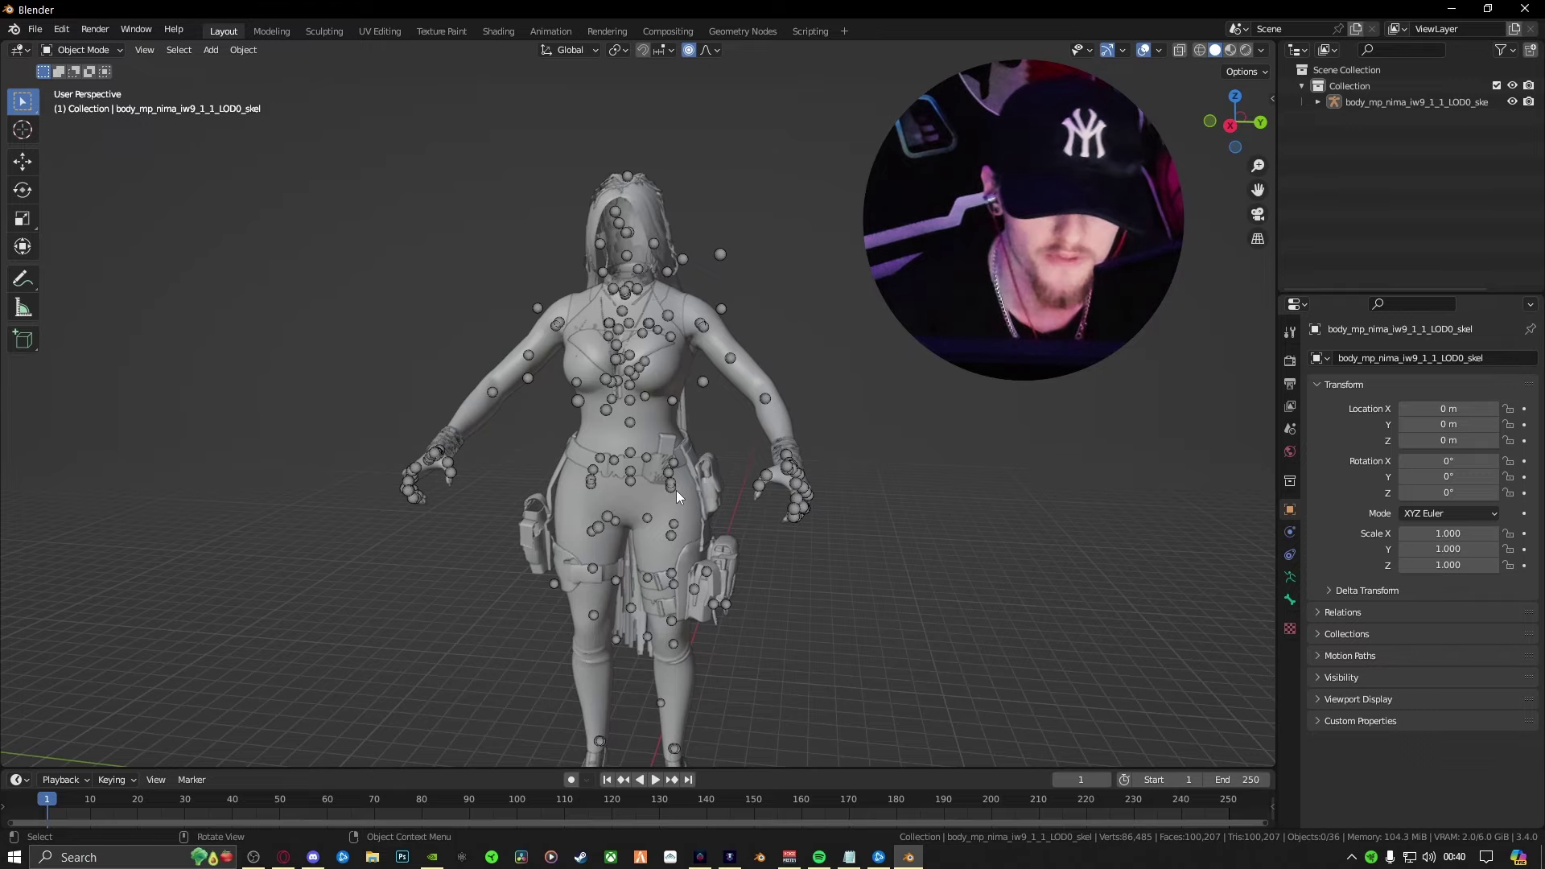
click(676, 507)
scroll(649, 654, up, 6)
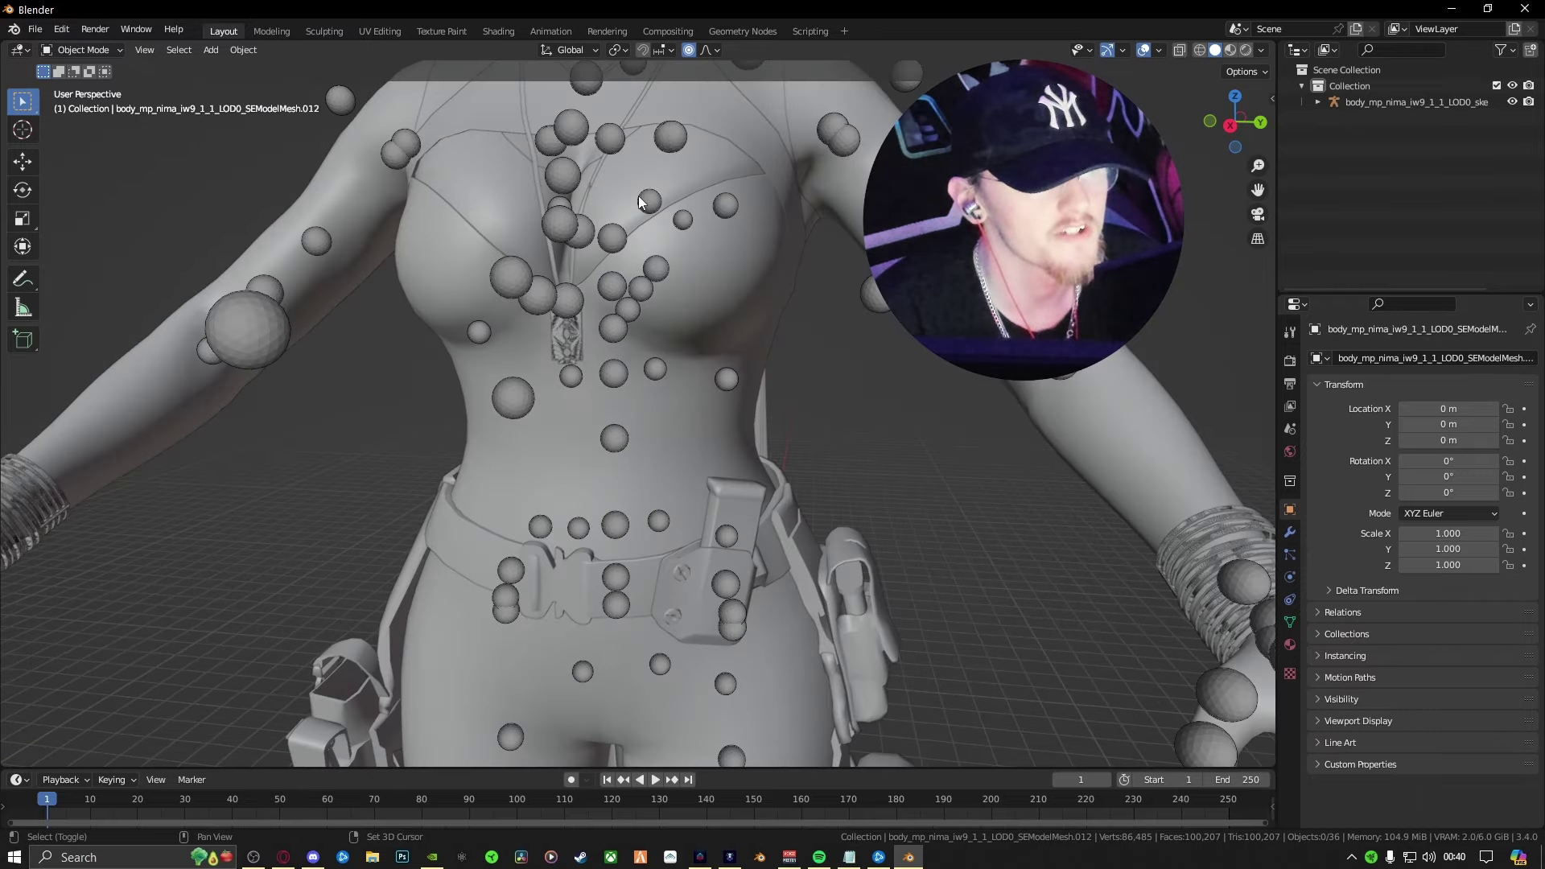
scroll(648, 654, down, 10)
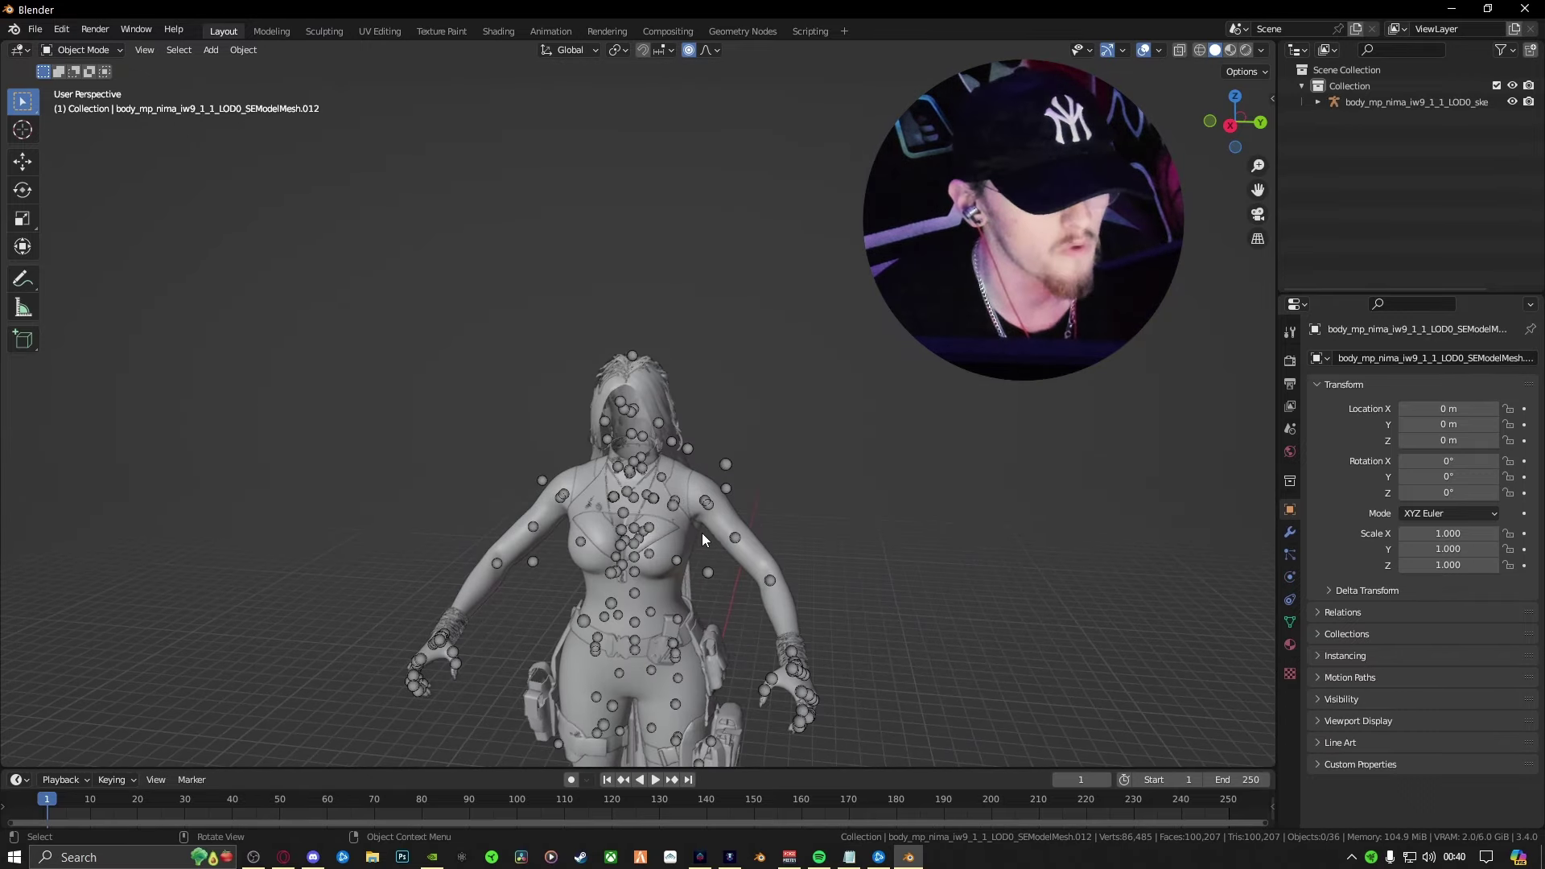
middle_drag(693, 505, 483, 362)
click(36, 29)
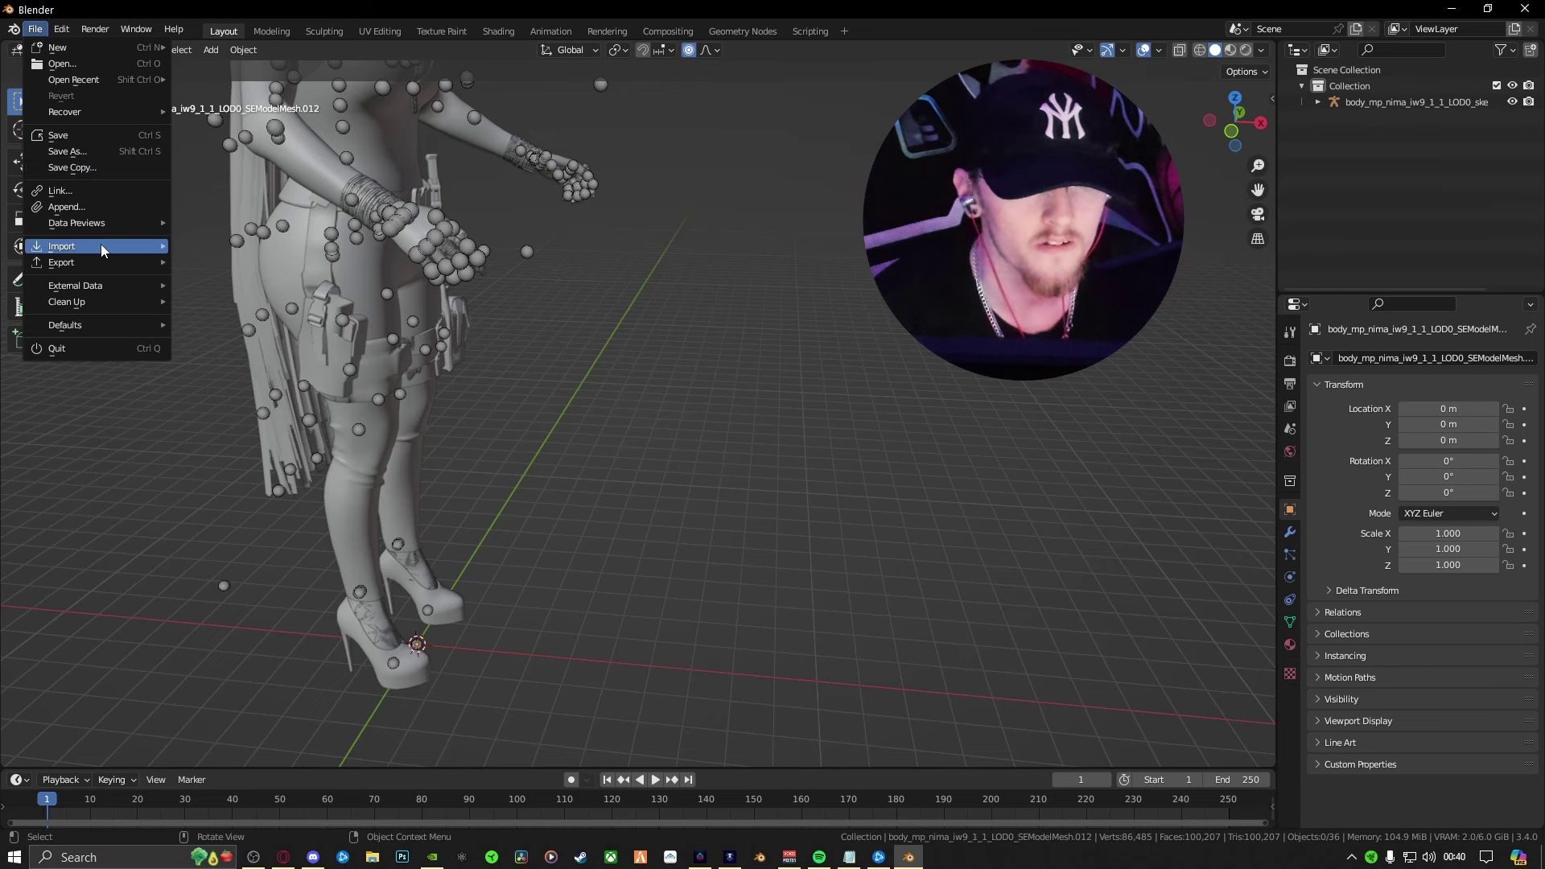
Import head_mp_nima_iw9_1_1_LOD0.semodel from the head_mp_nima folder as an SEModel
mouse_move(100, 245)
click(309, 470)
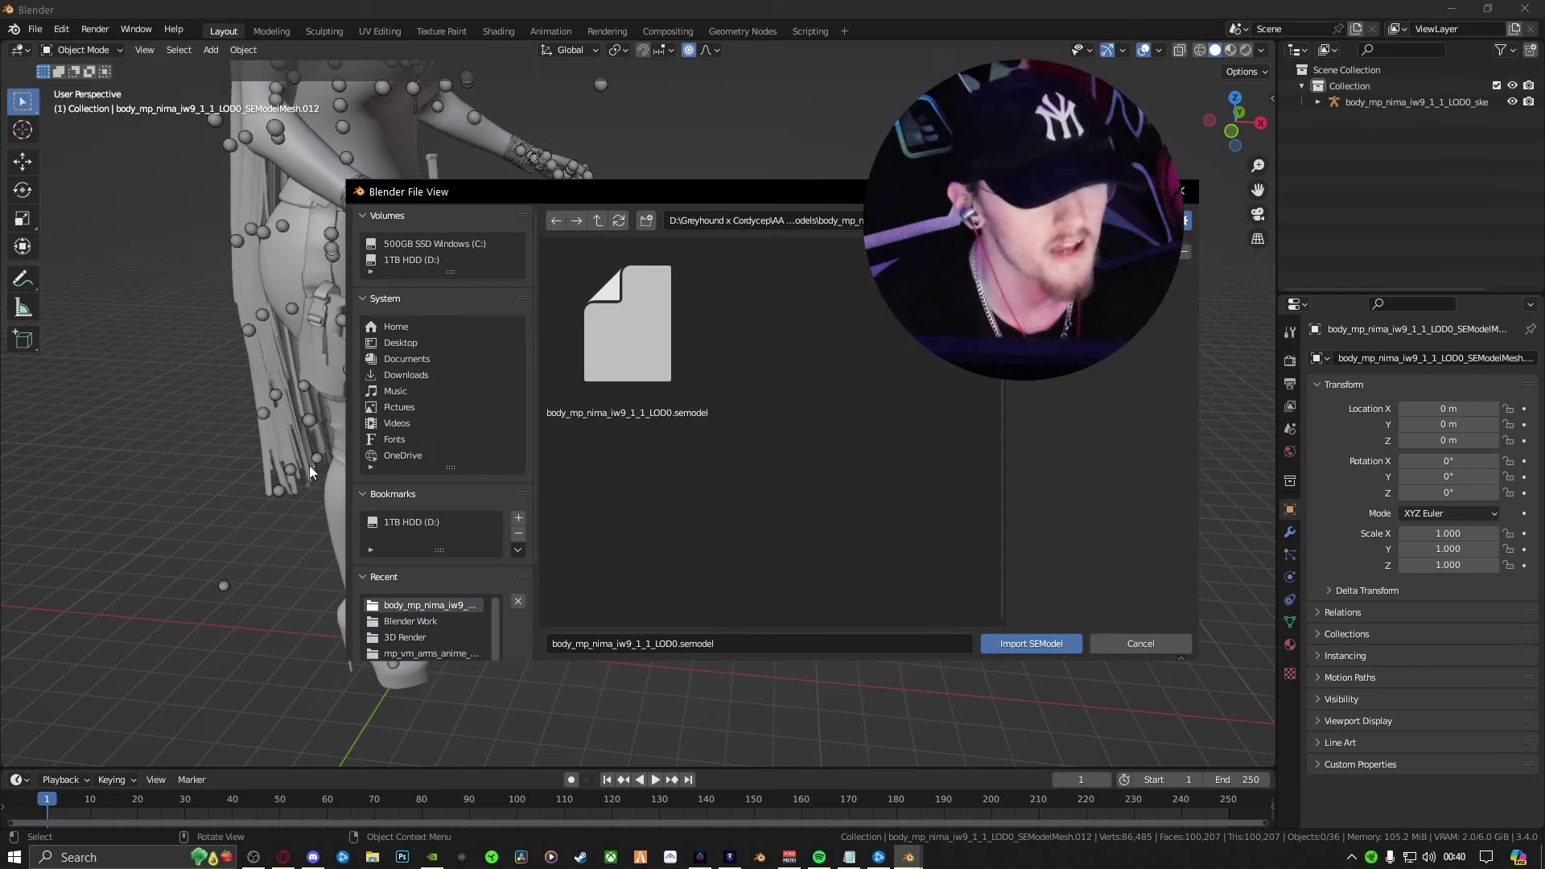
click(596, 223)
double_click(803, 275)
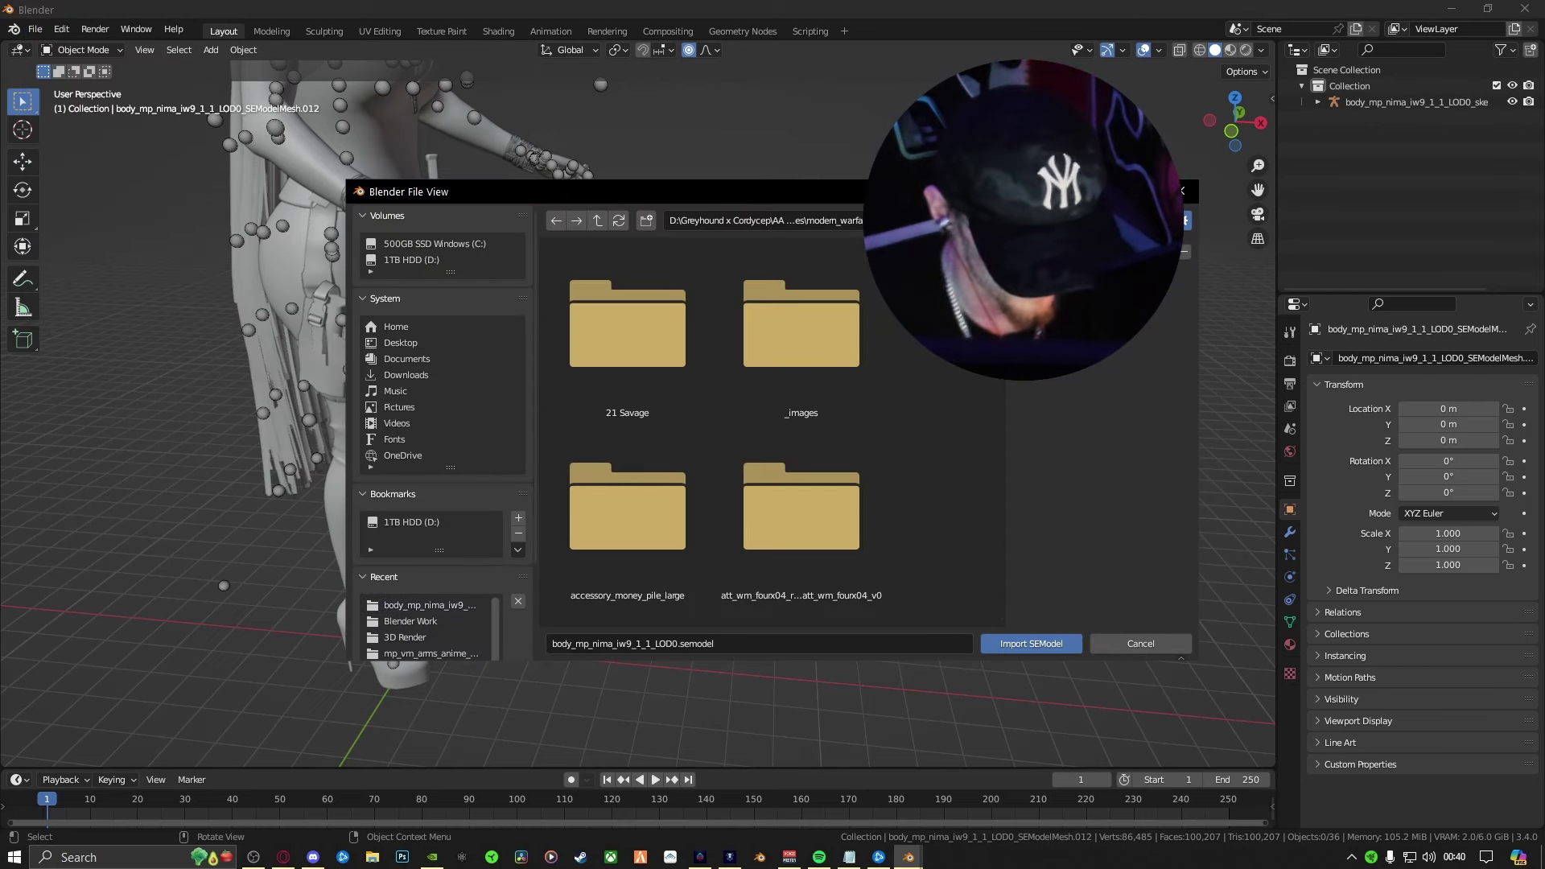
double_click(805, 338)
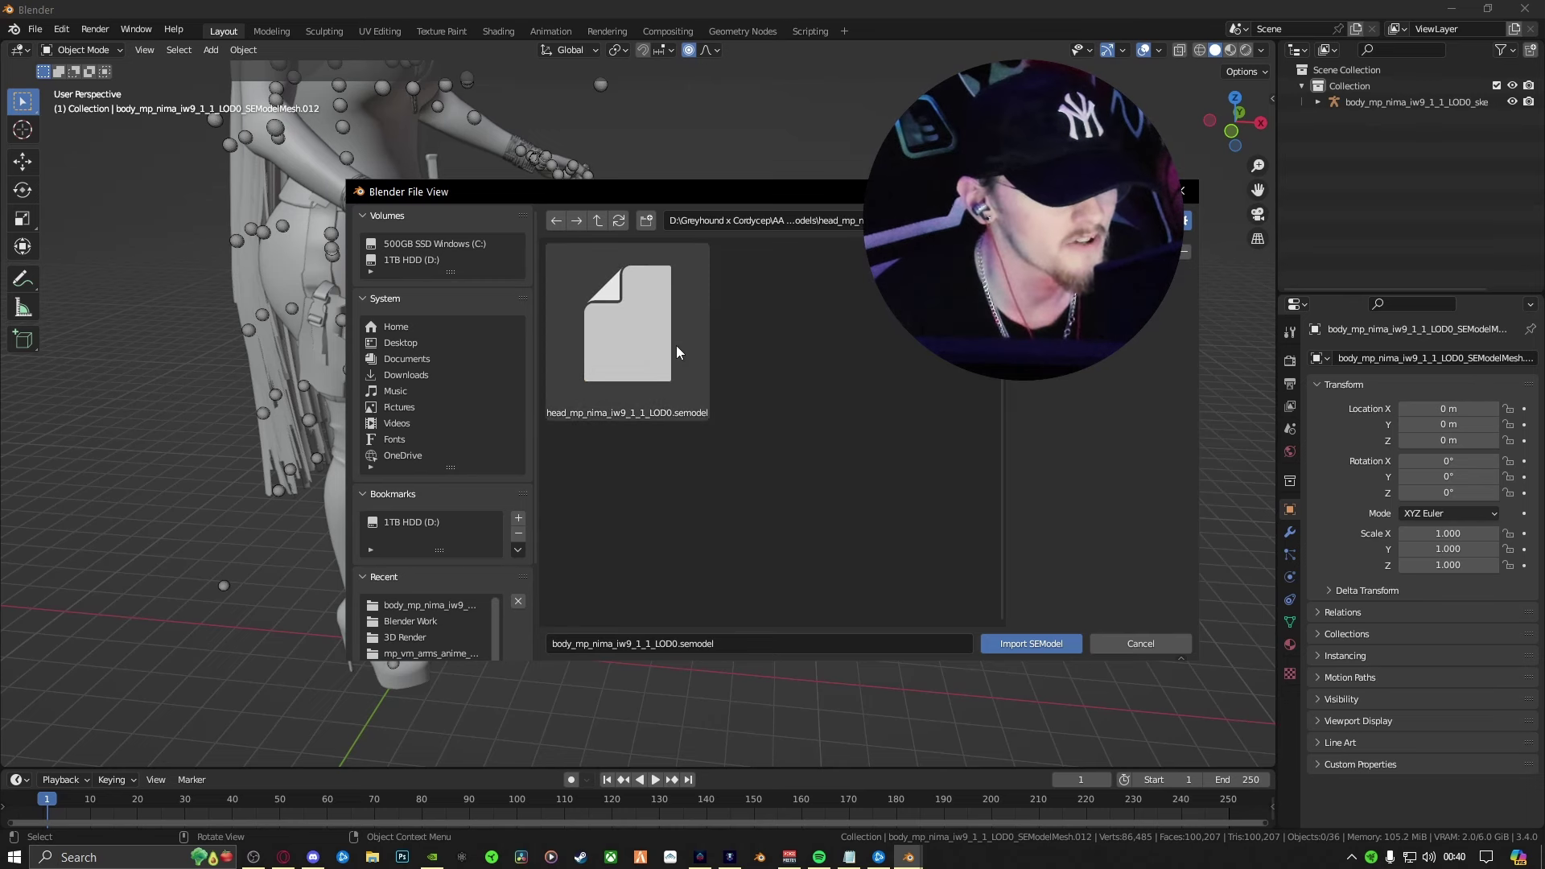
double_click(665, 344)
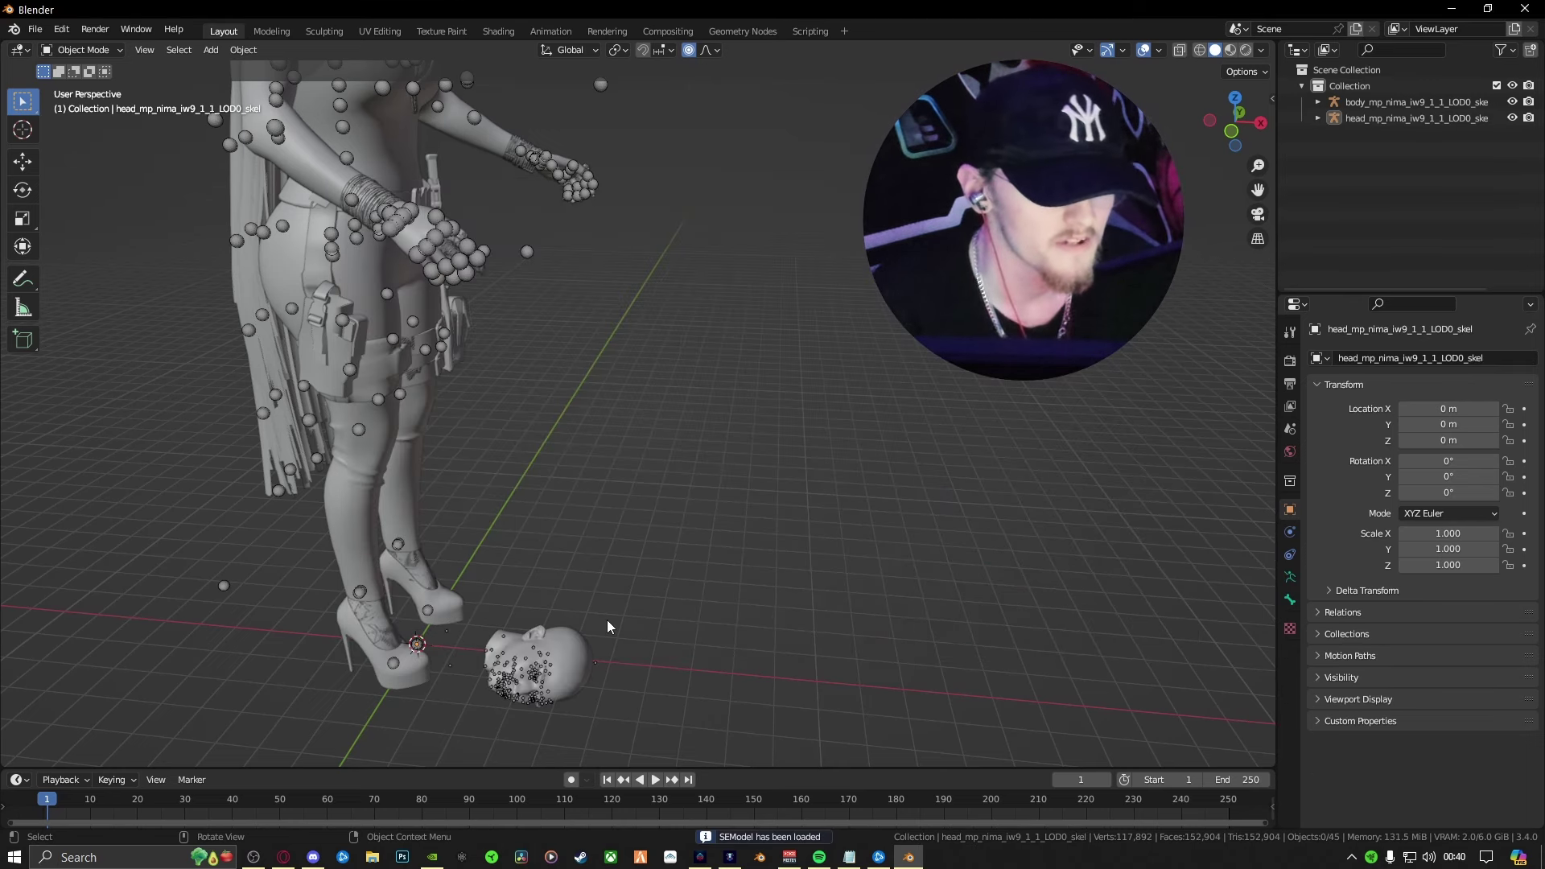
Zoom around the imported head lying by the body's feet and select it
click(507, 686)
click(519, 610)
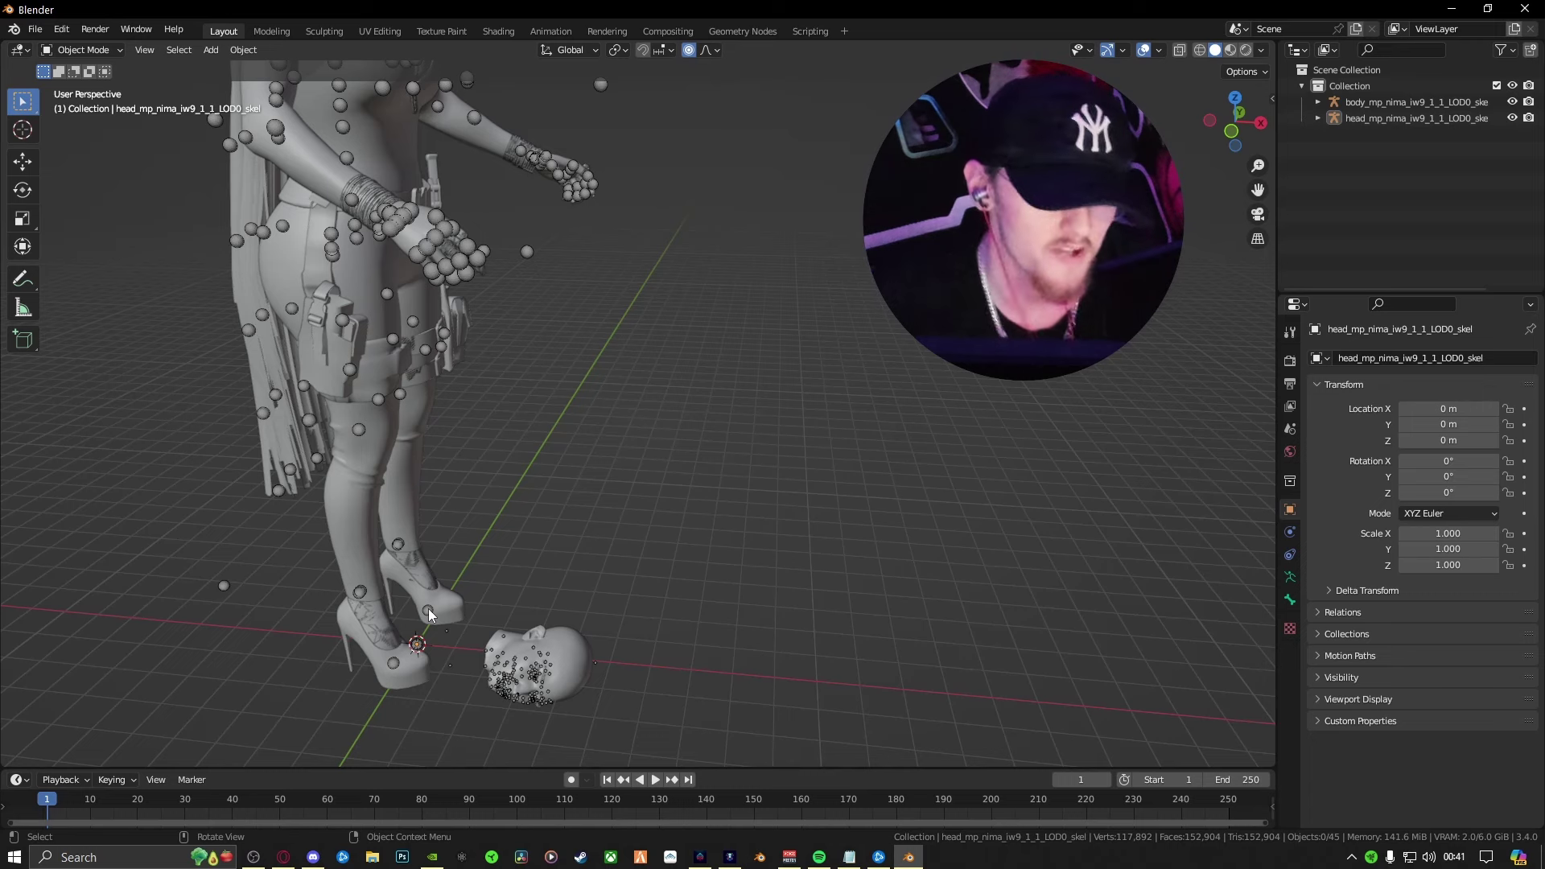
scroll(483, 617, up, 4)
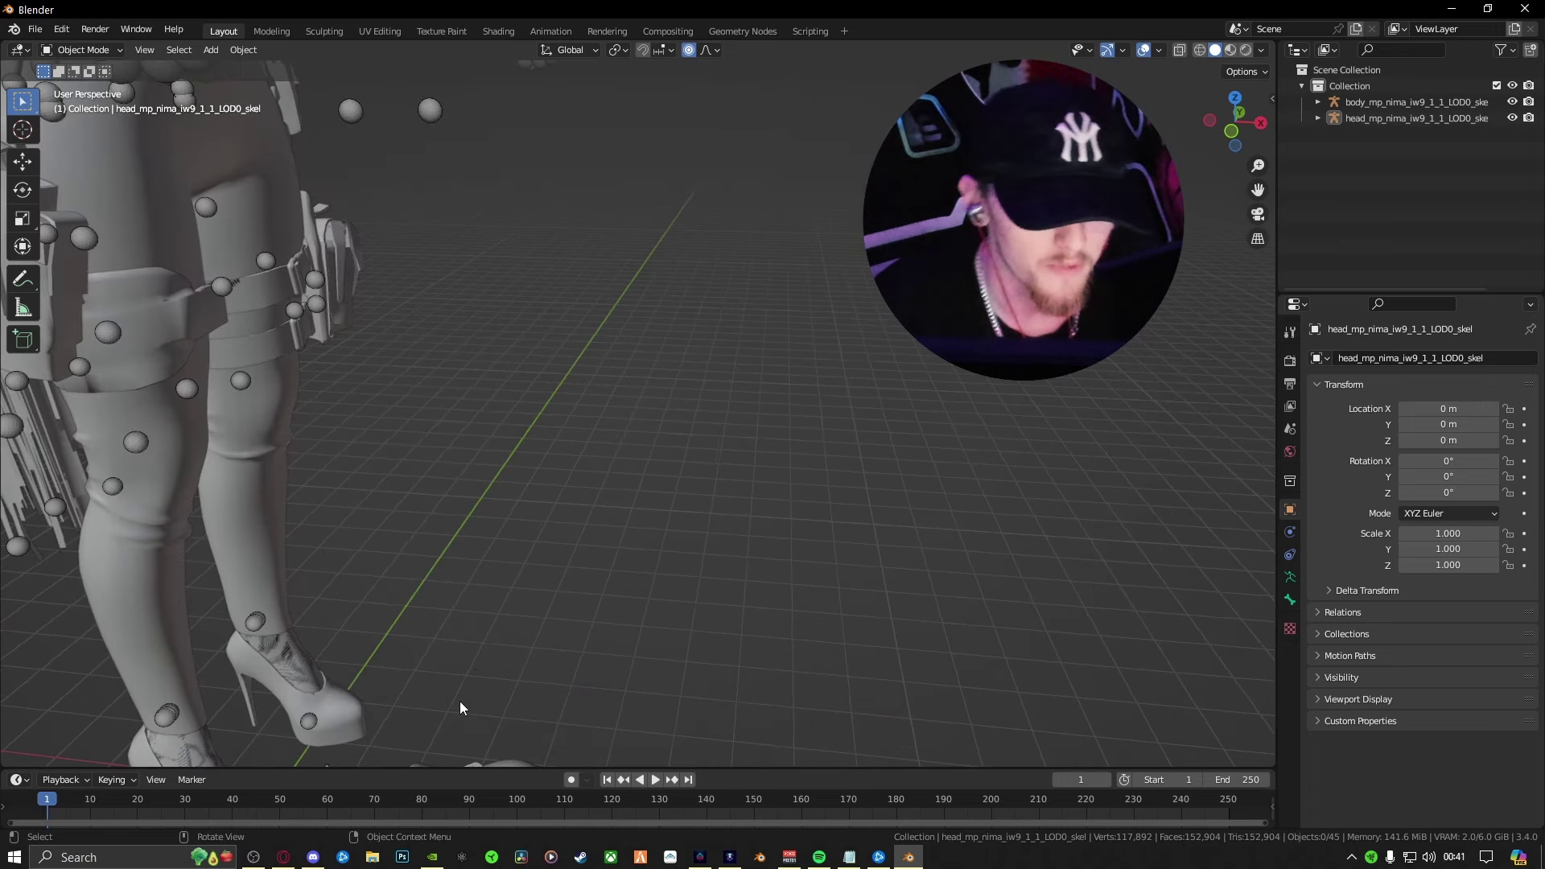
scroll(470, 611, down, 1)
scroll(598, 503, down, 1)
click(598, 503)
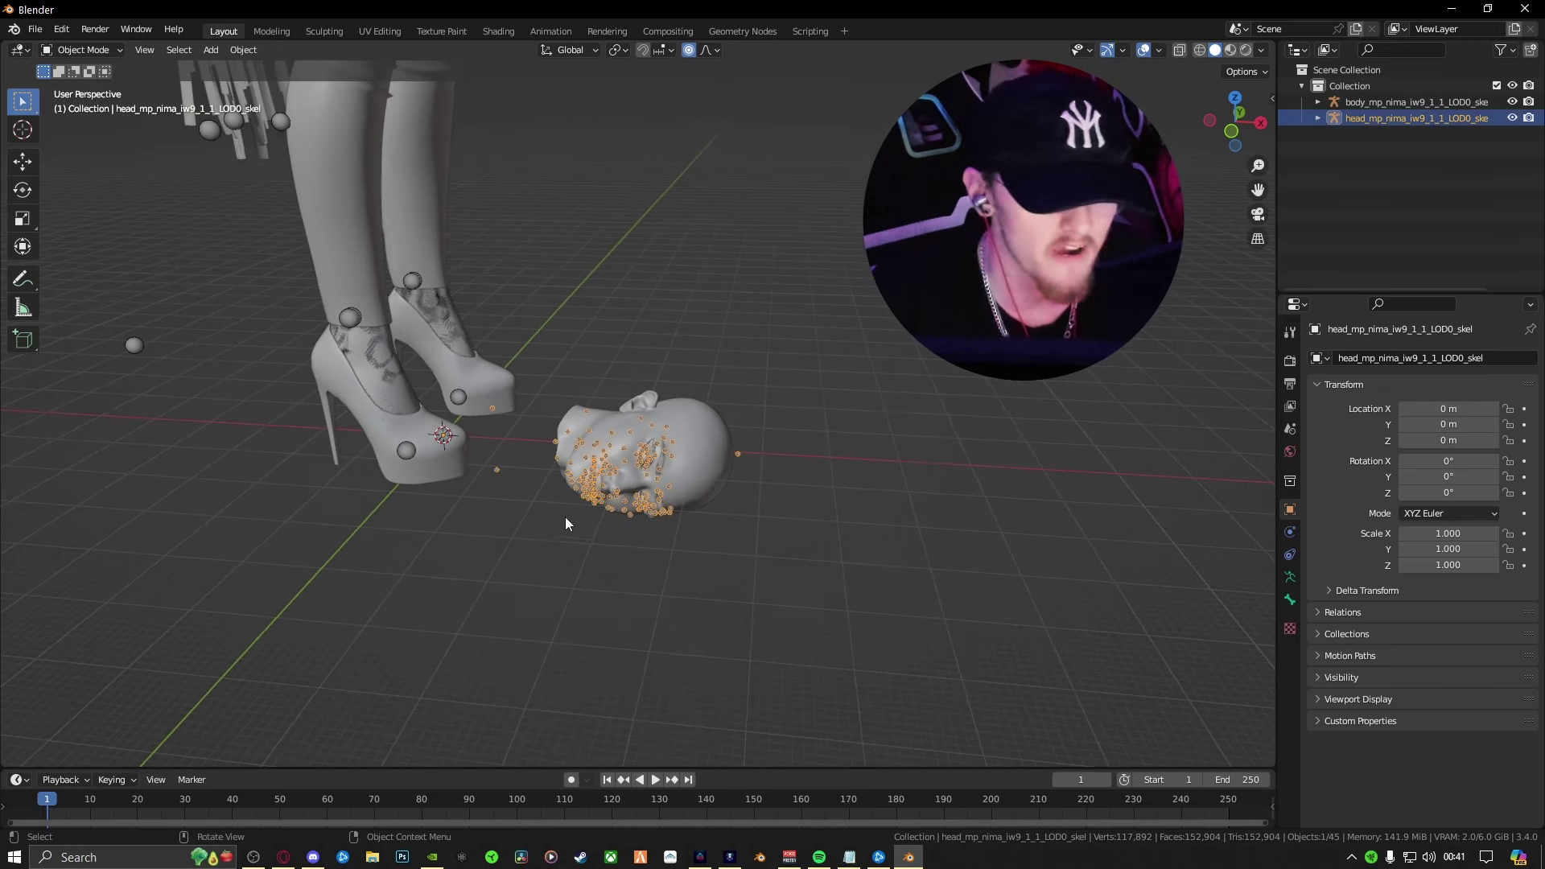
Give the head a Copy Transforms constraint targeting the body armature's j_spine4 bone
click(1290, 556)
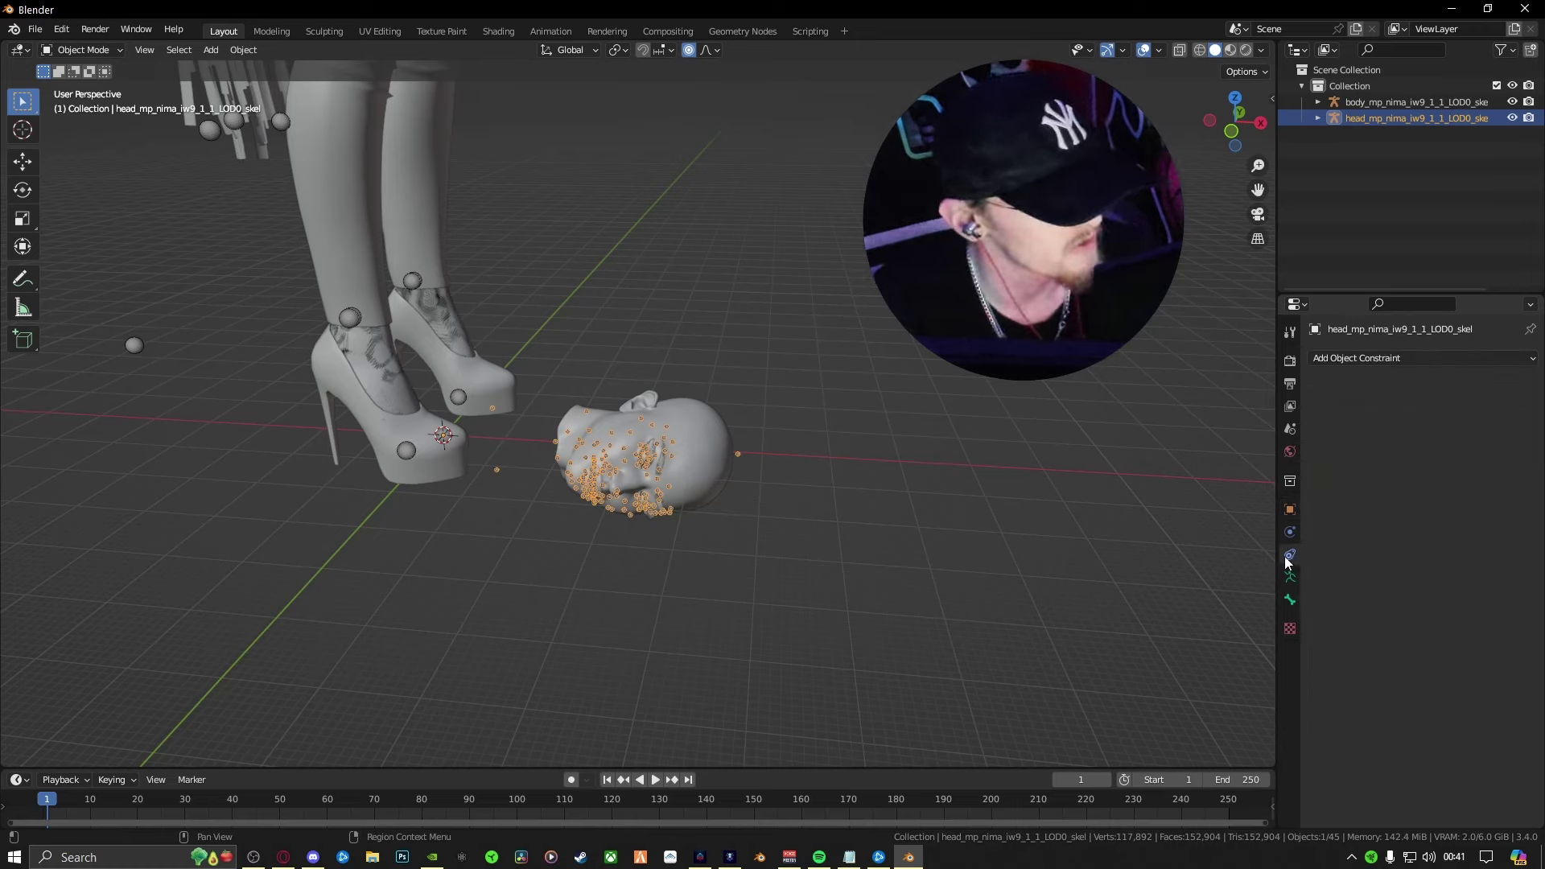
click(1355, 358)
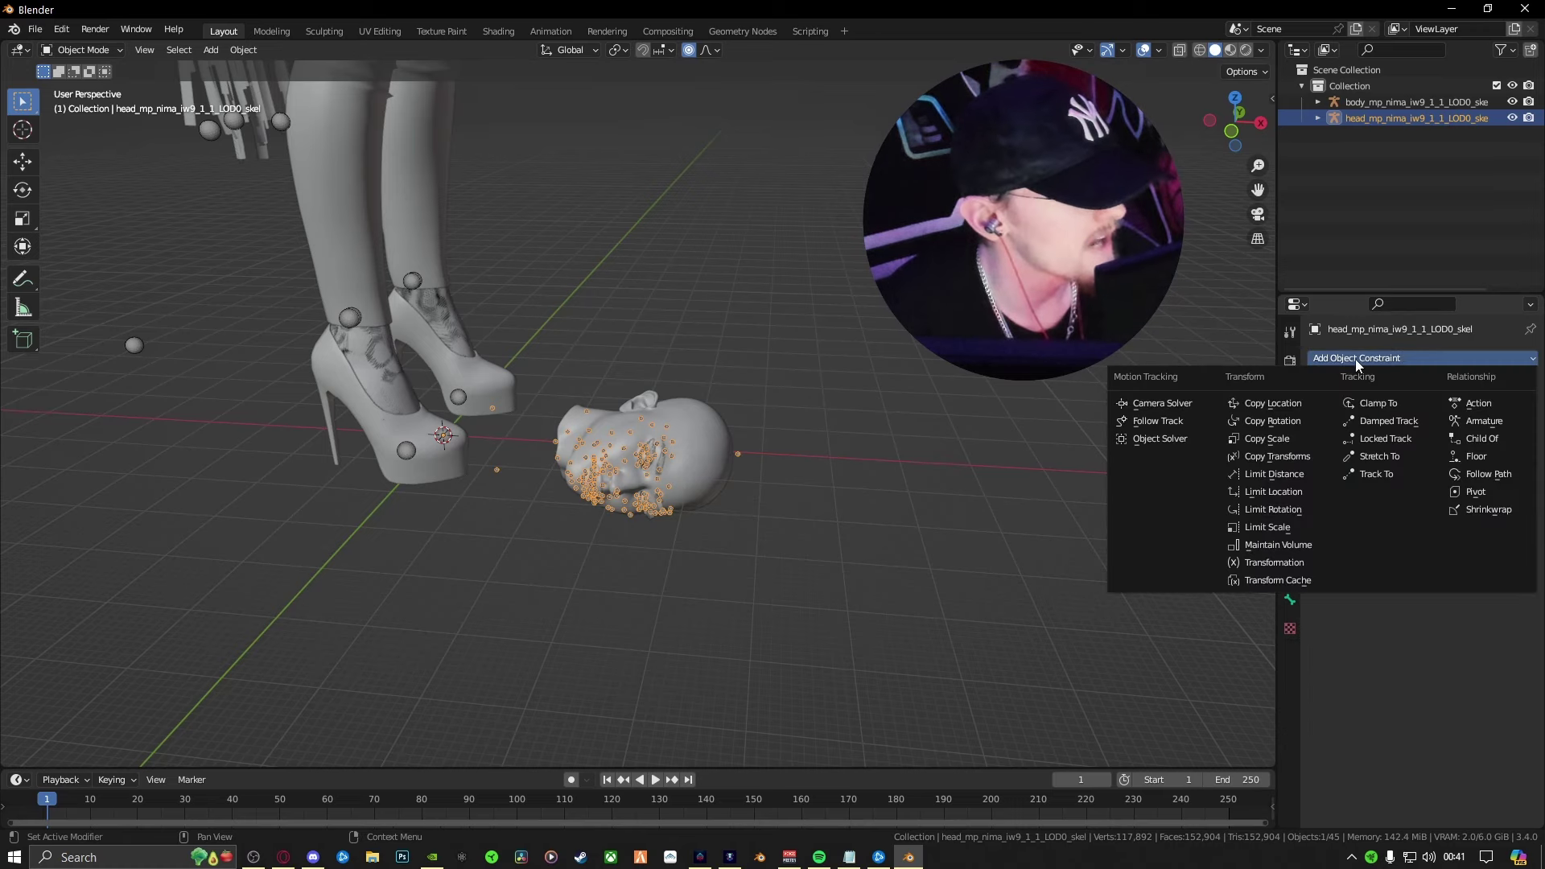
click(1290, 456)
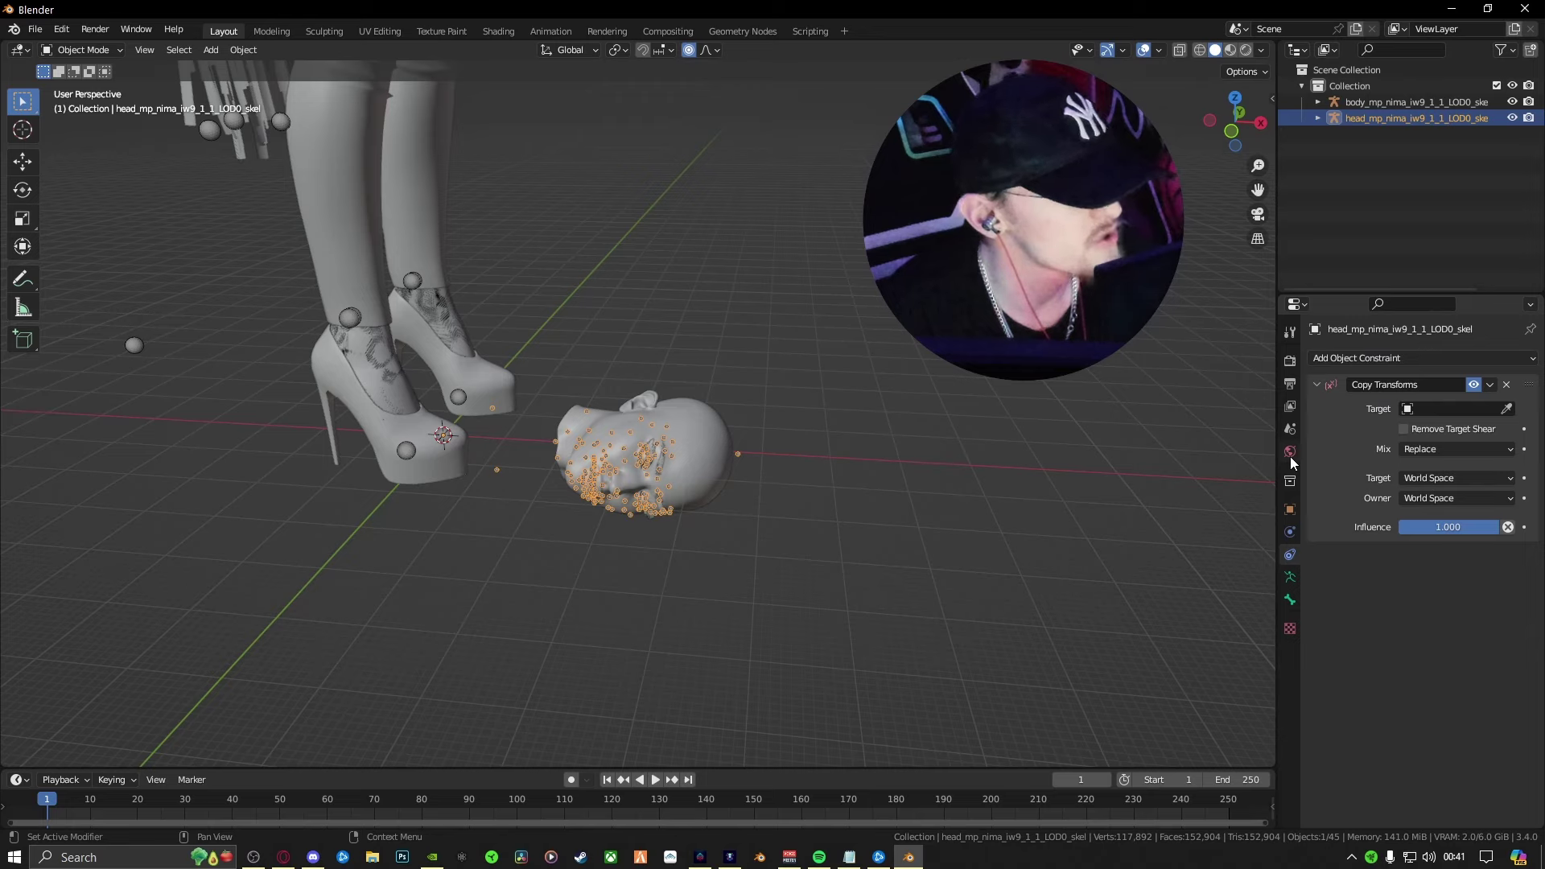
click(1507, 409)
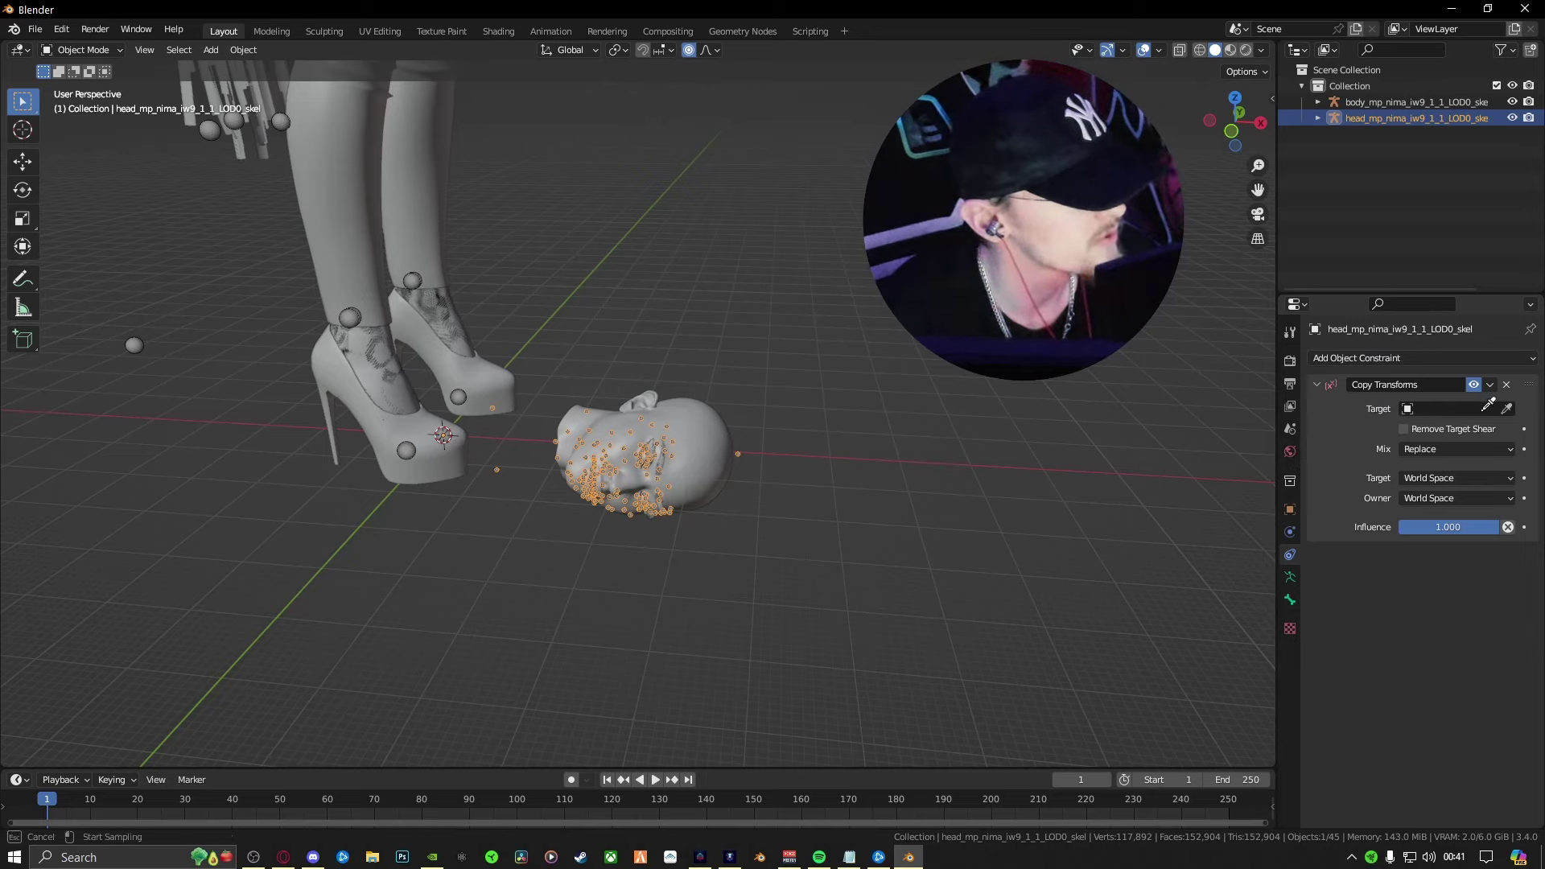
click(138, 342)
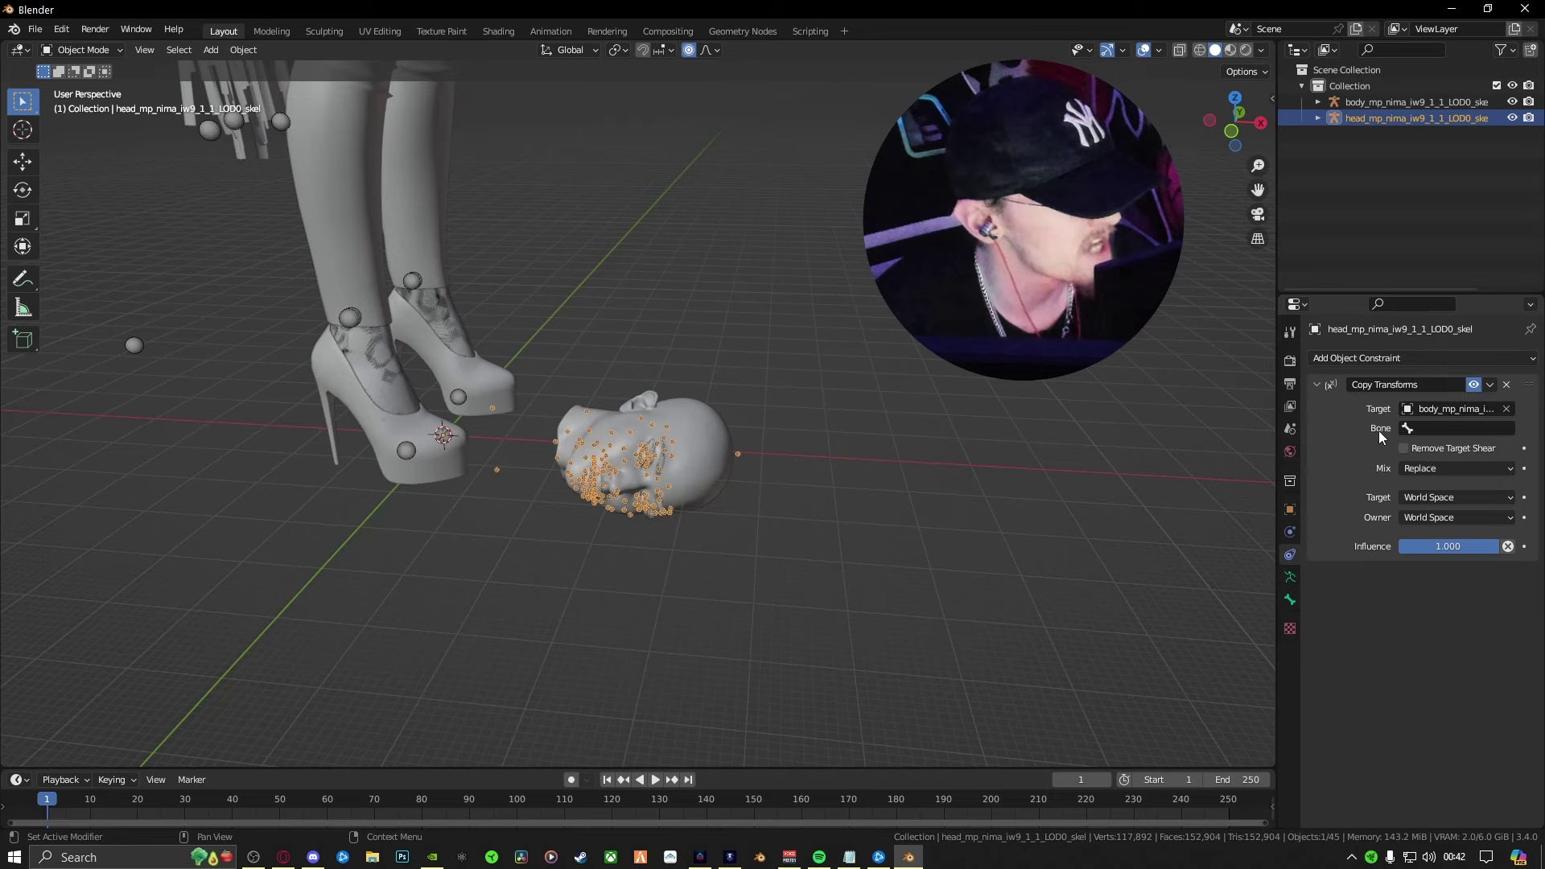
click(1429, 431)
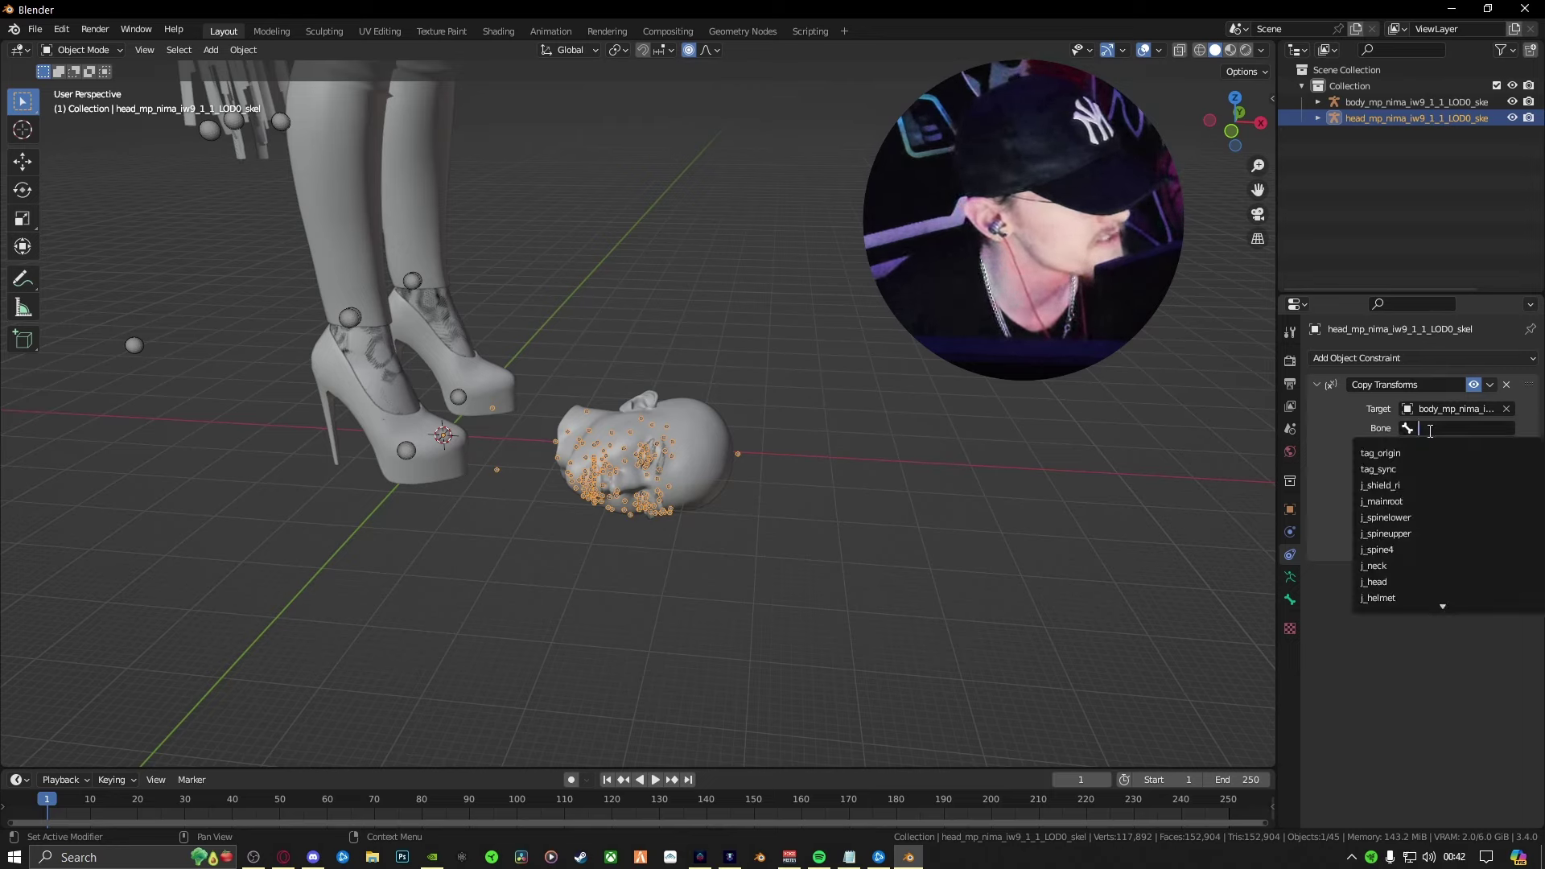
click(1410, 549)
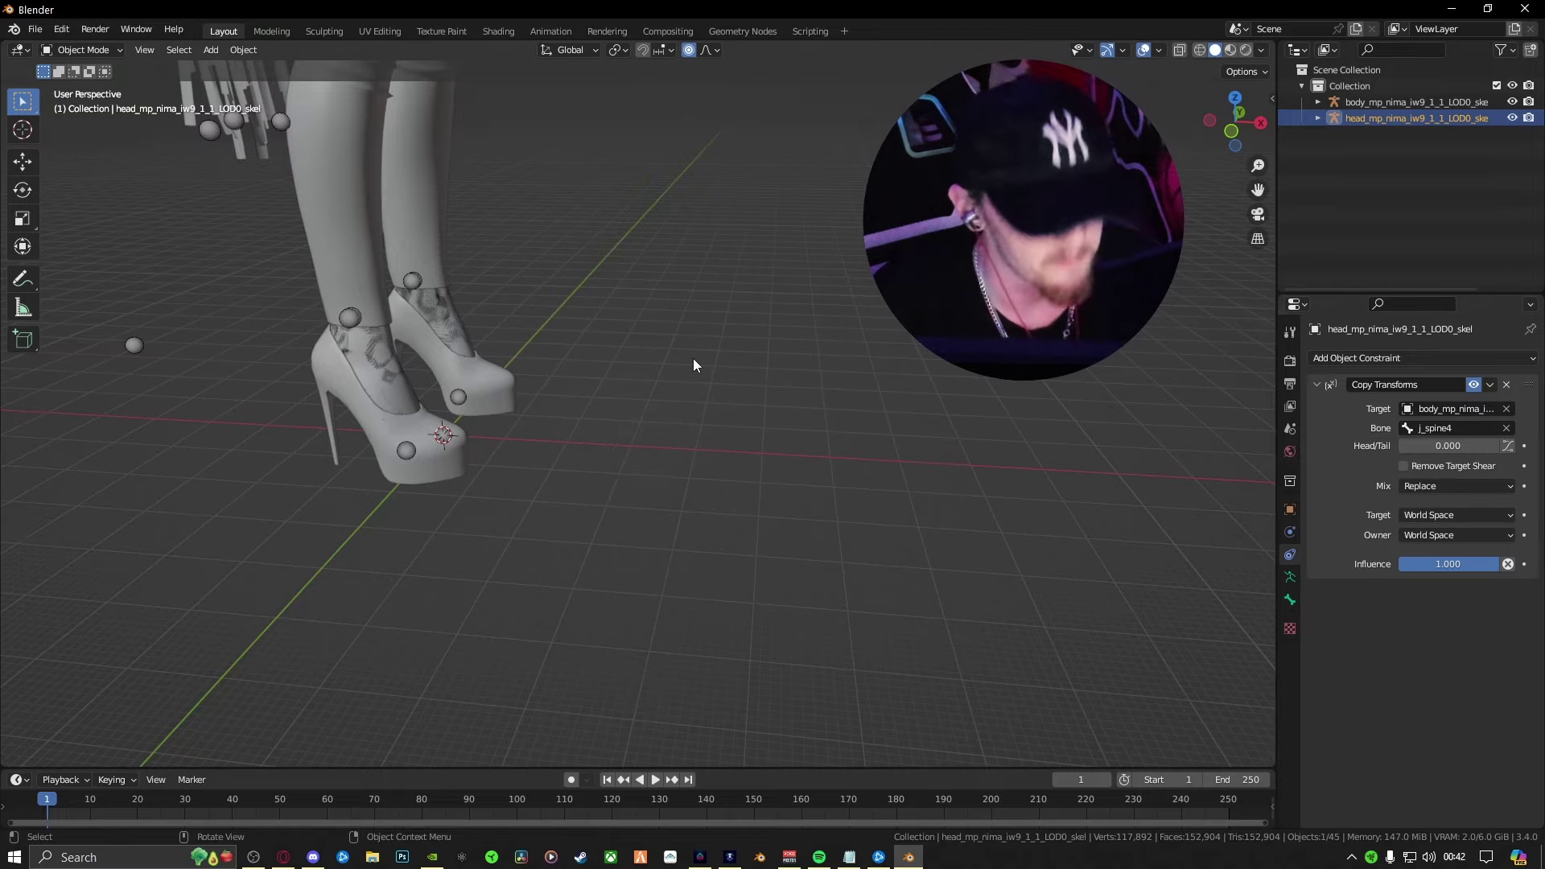
Put the body skeleton into Pose Mode and frame the whole figure with the head in view
middle_drag(692, 359, 504, 335)
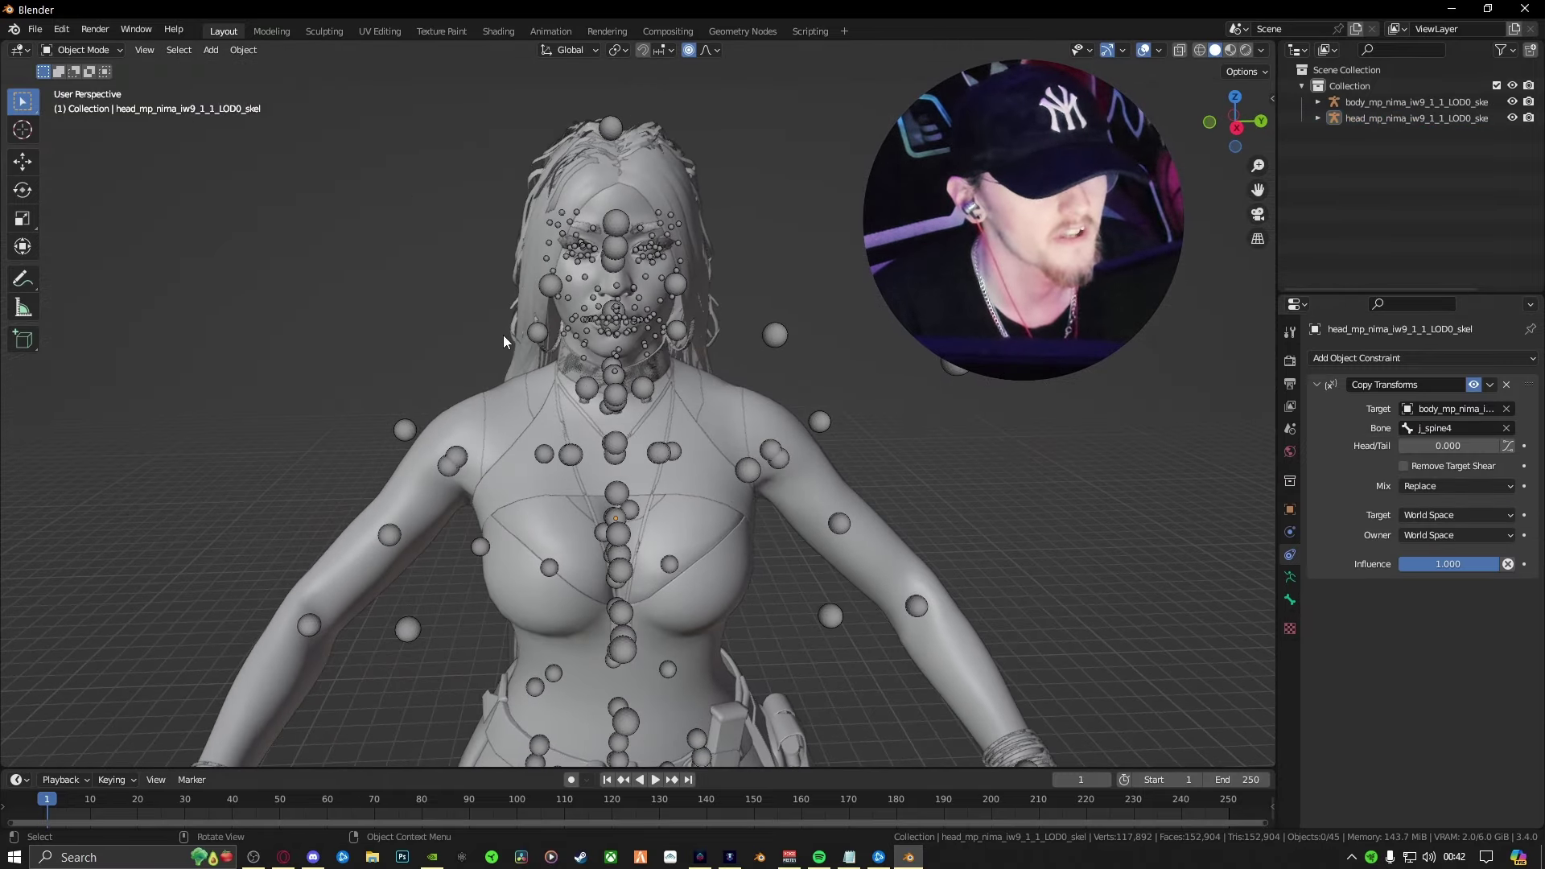
click(503, 334)
key(ctrl+Tab)
middle_drag(563, 241, 663, 69)
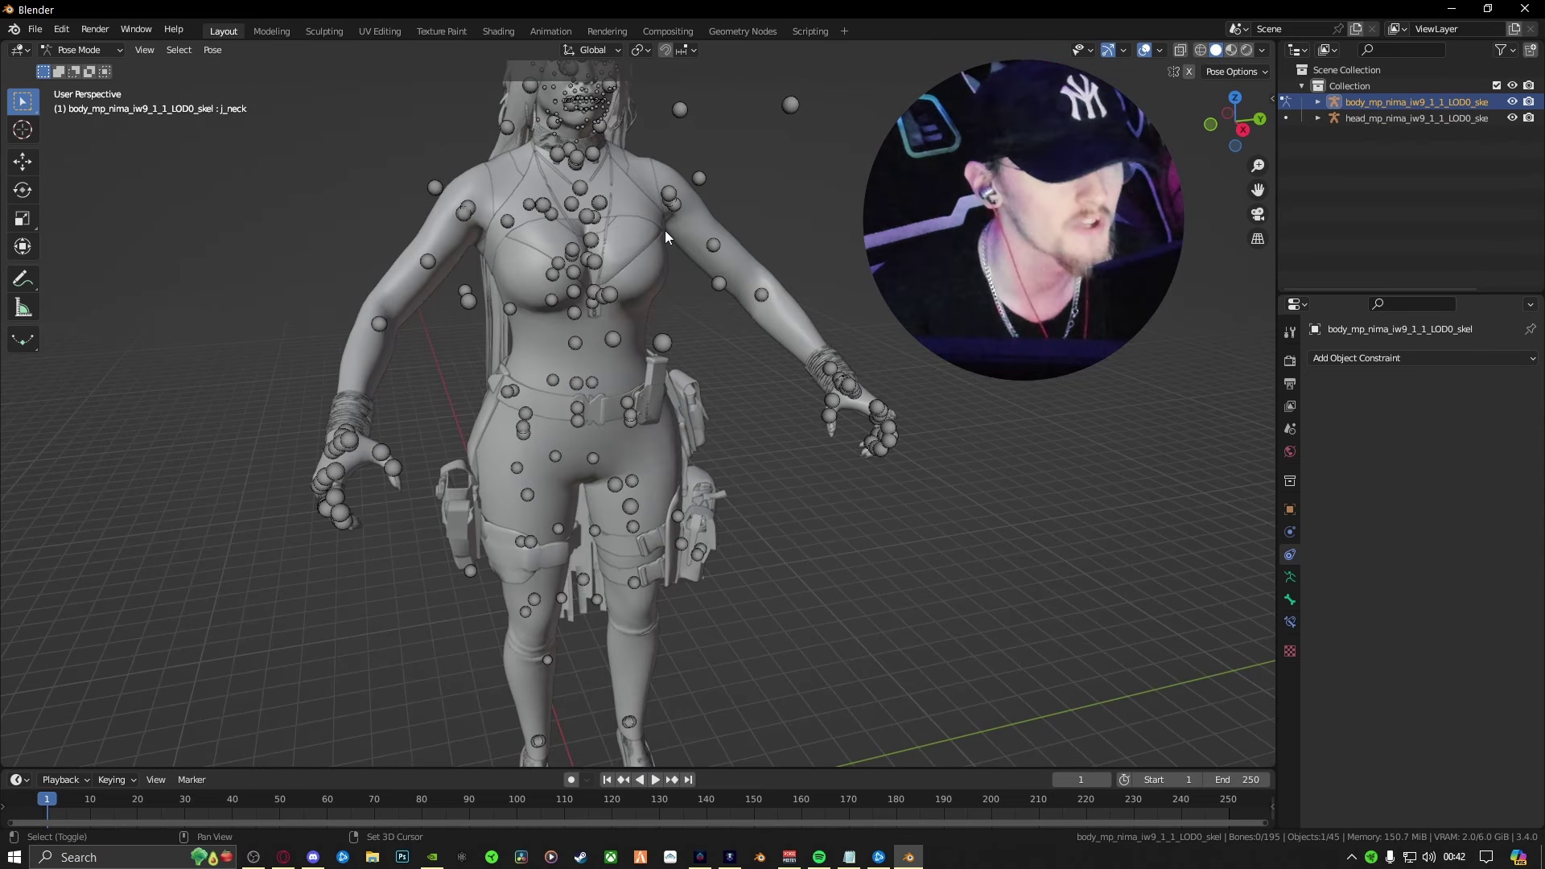
shift+middle_drag(665, 230, 671, 398)
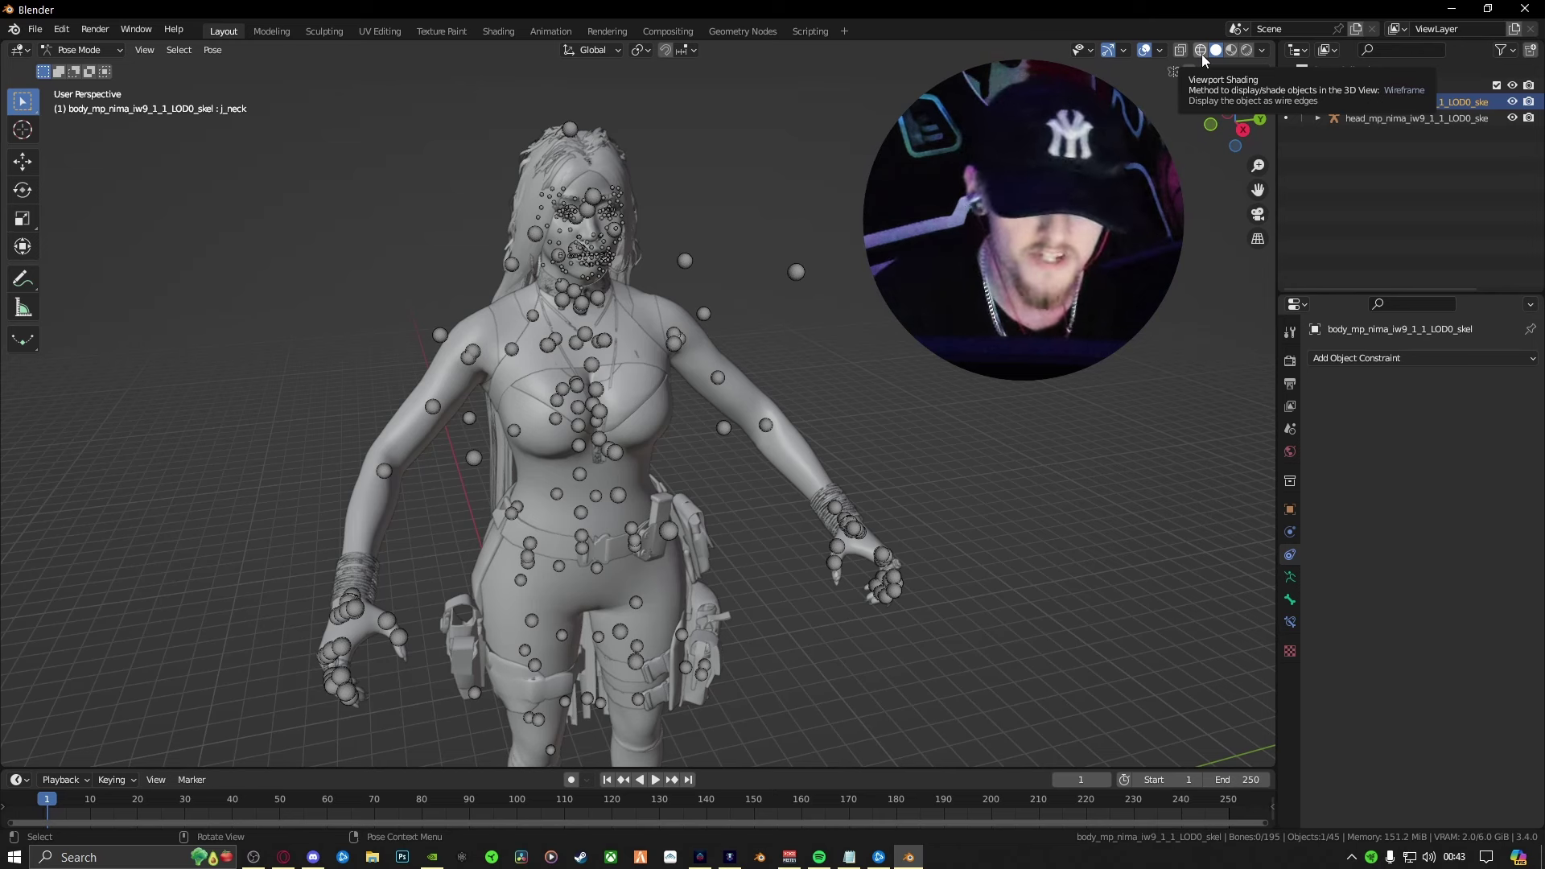
Cycle viewport shading through Wireframe, Solid, Material Preview and Rendered, ending on Material Preview
click(1201, 53)
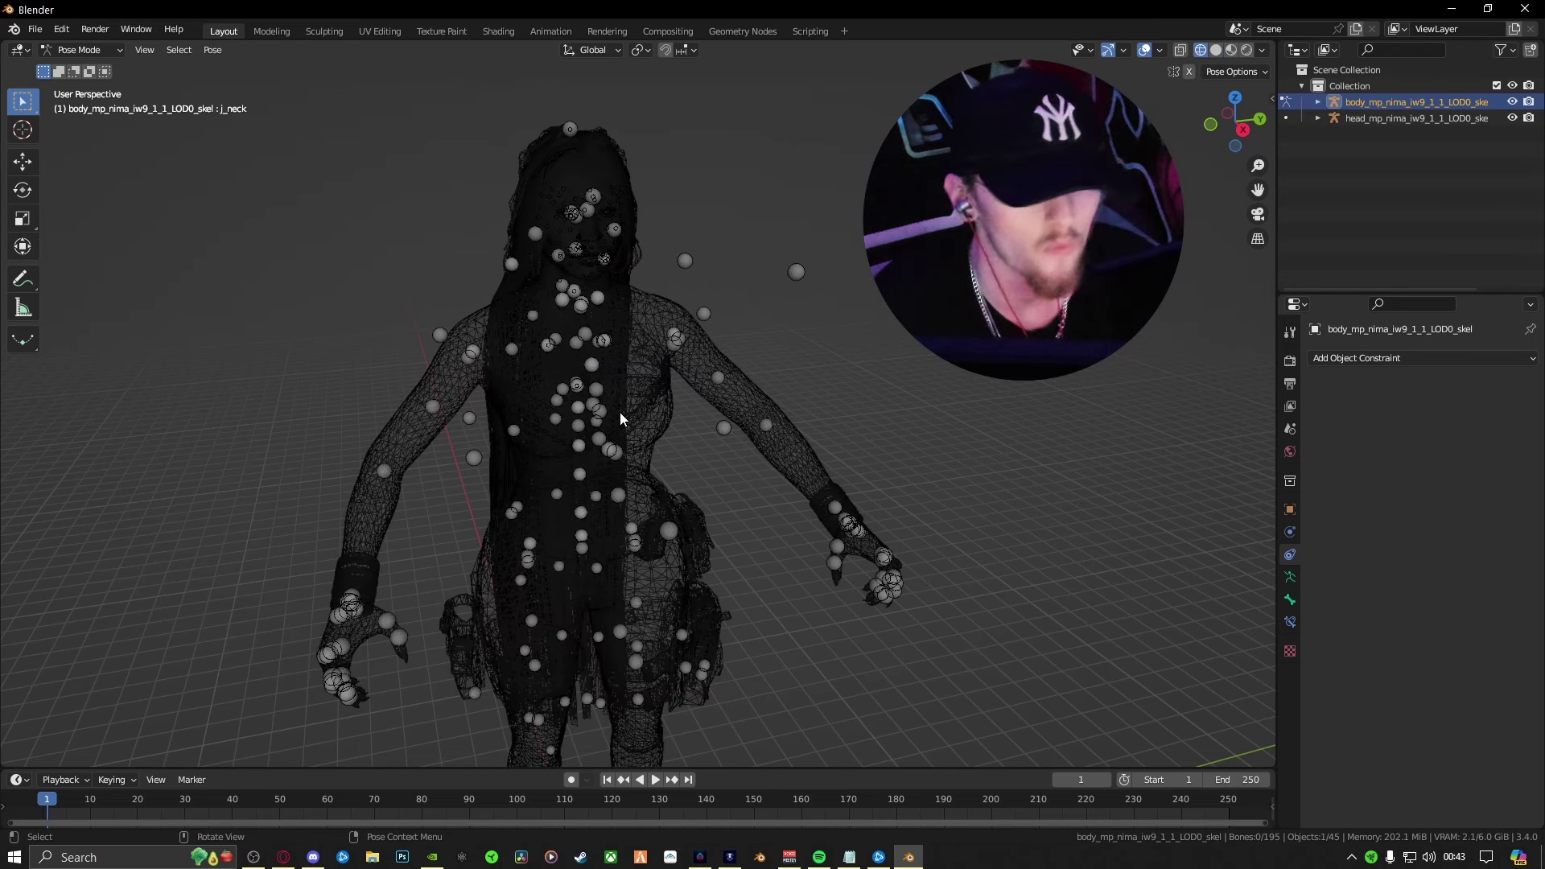
key(shift+z)
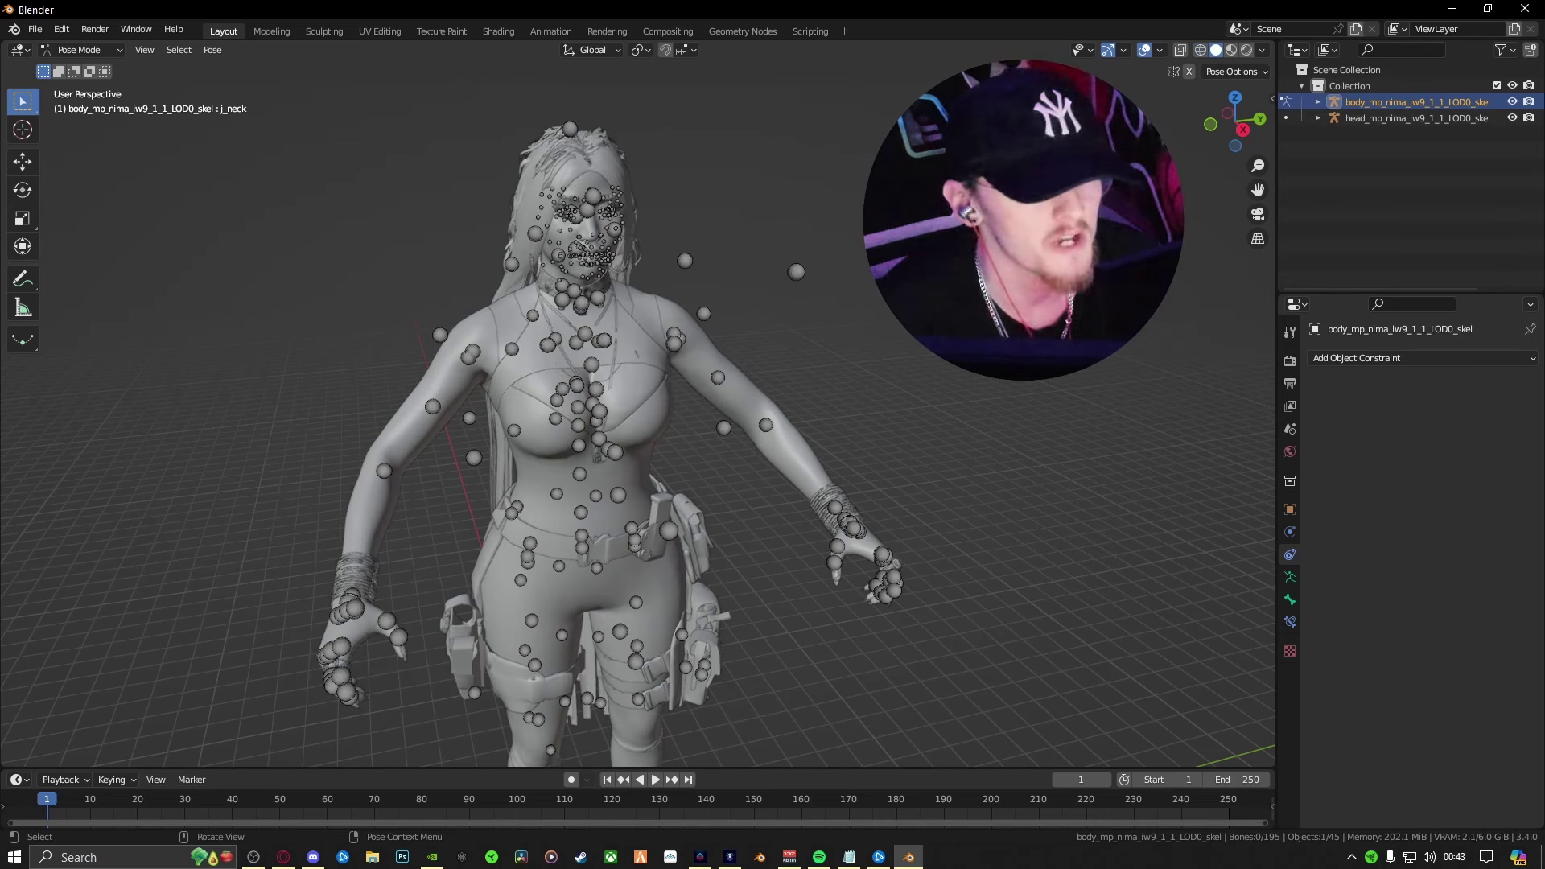
click(1231, 50)
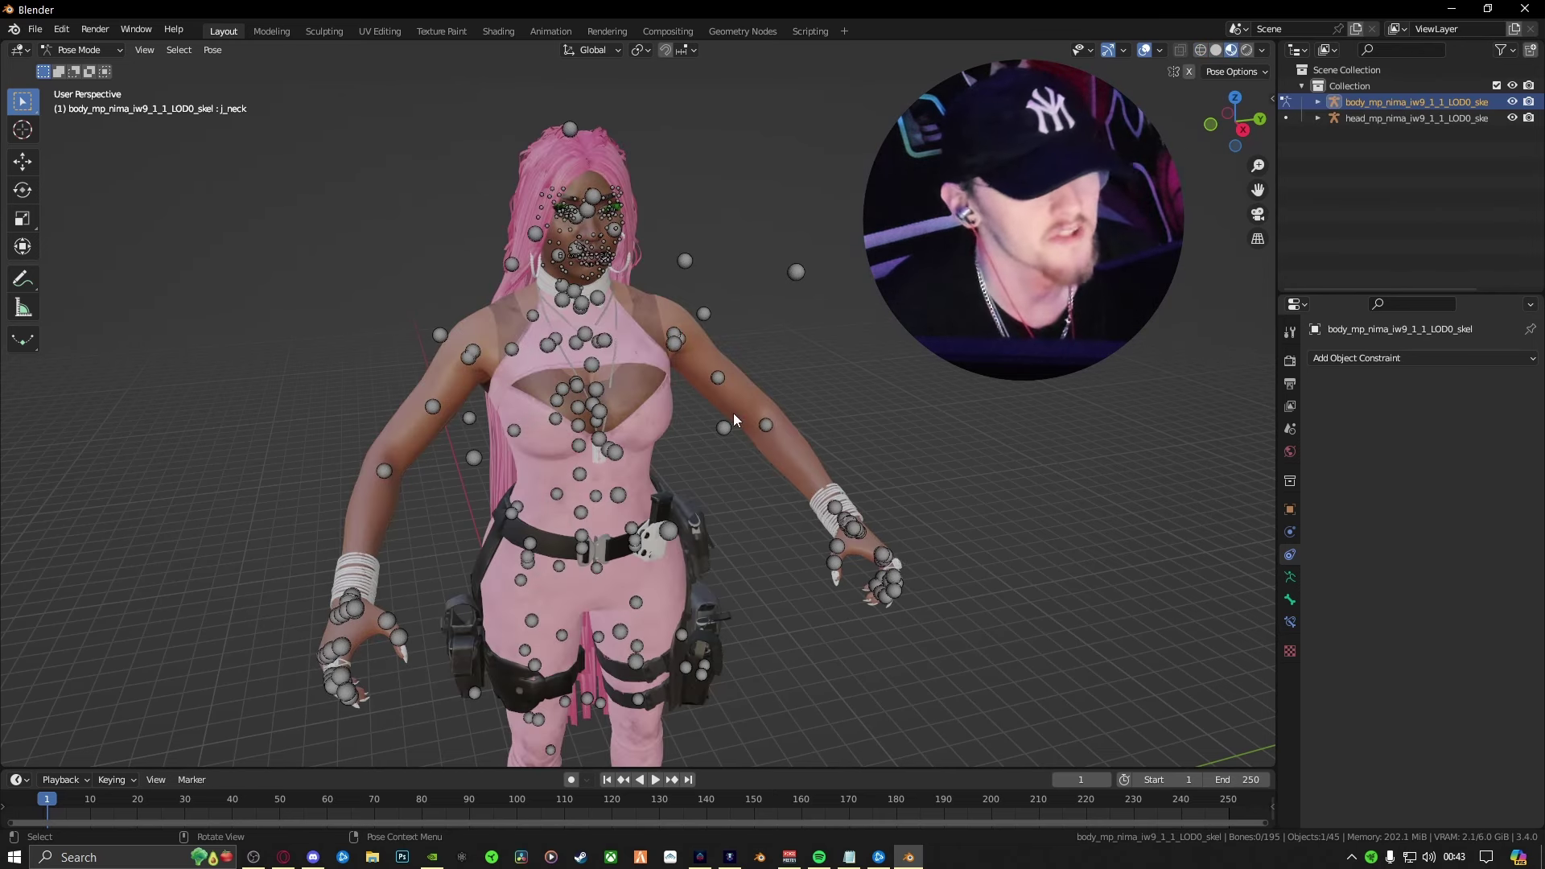
click(1247, 51)
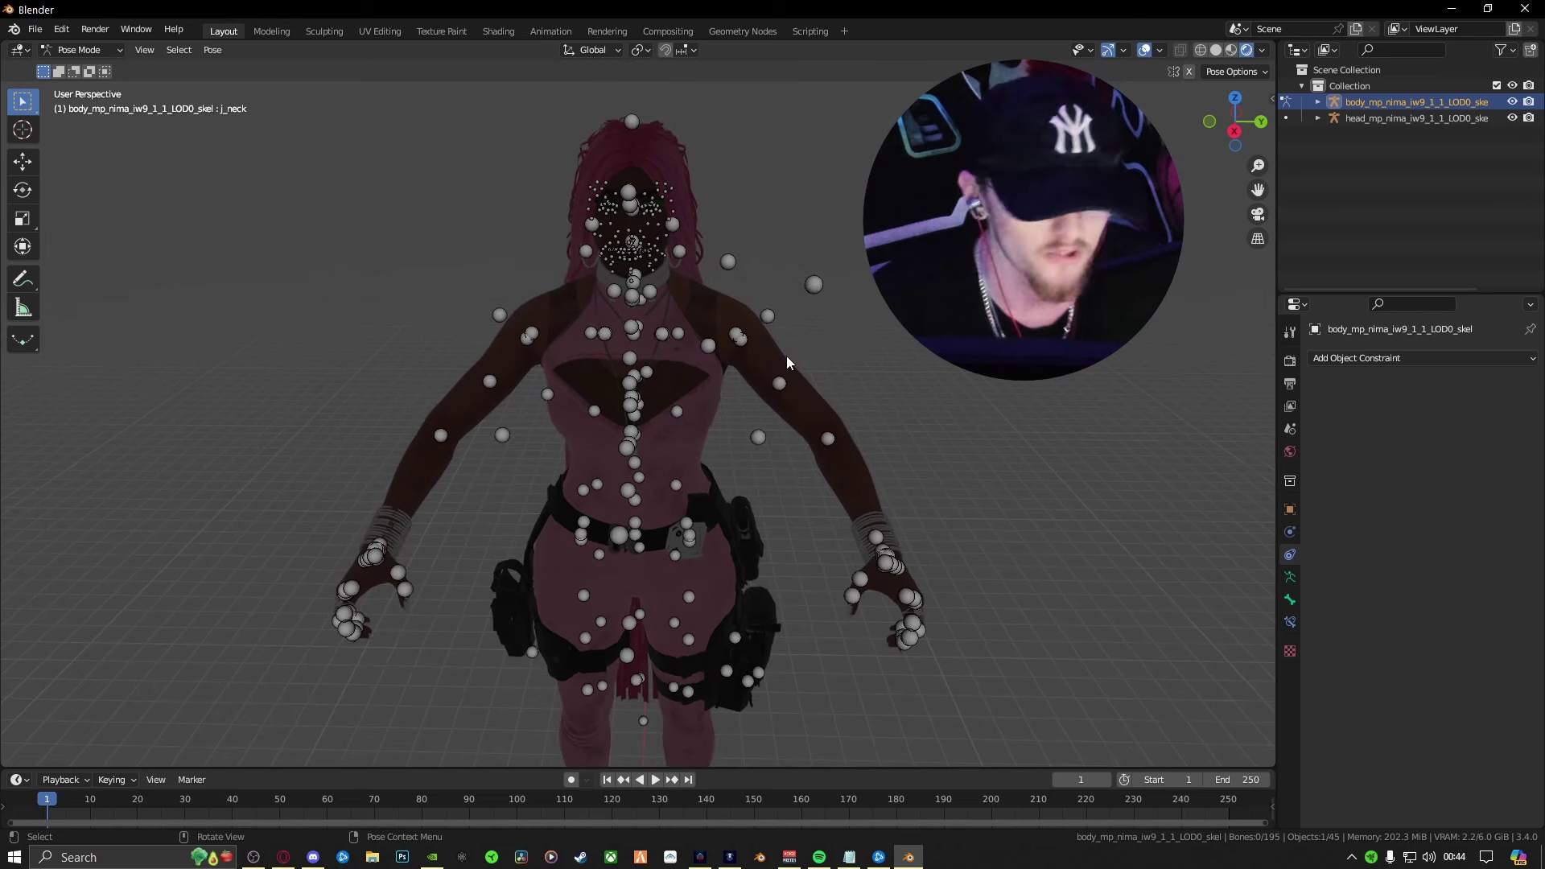
scroll(823, 345, up, 2)
key(z)
click(746, 418)
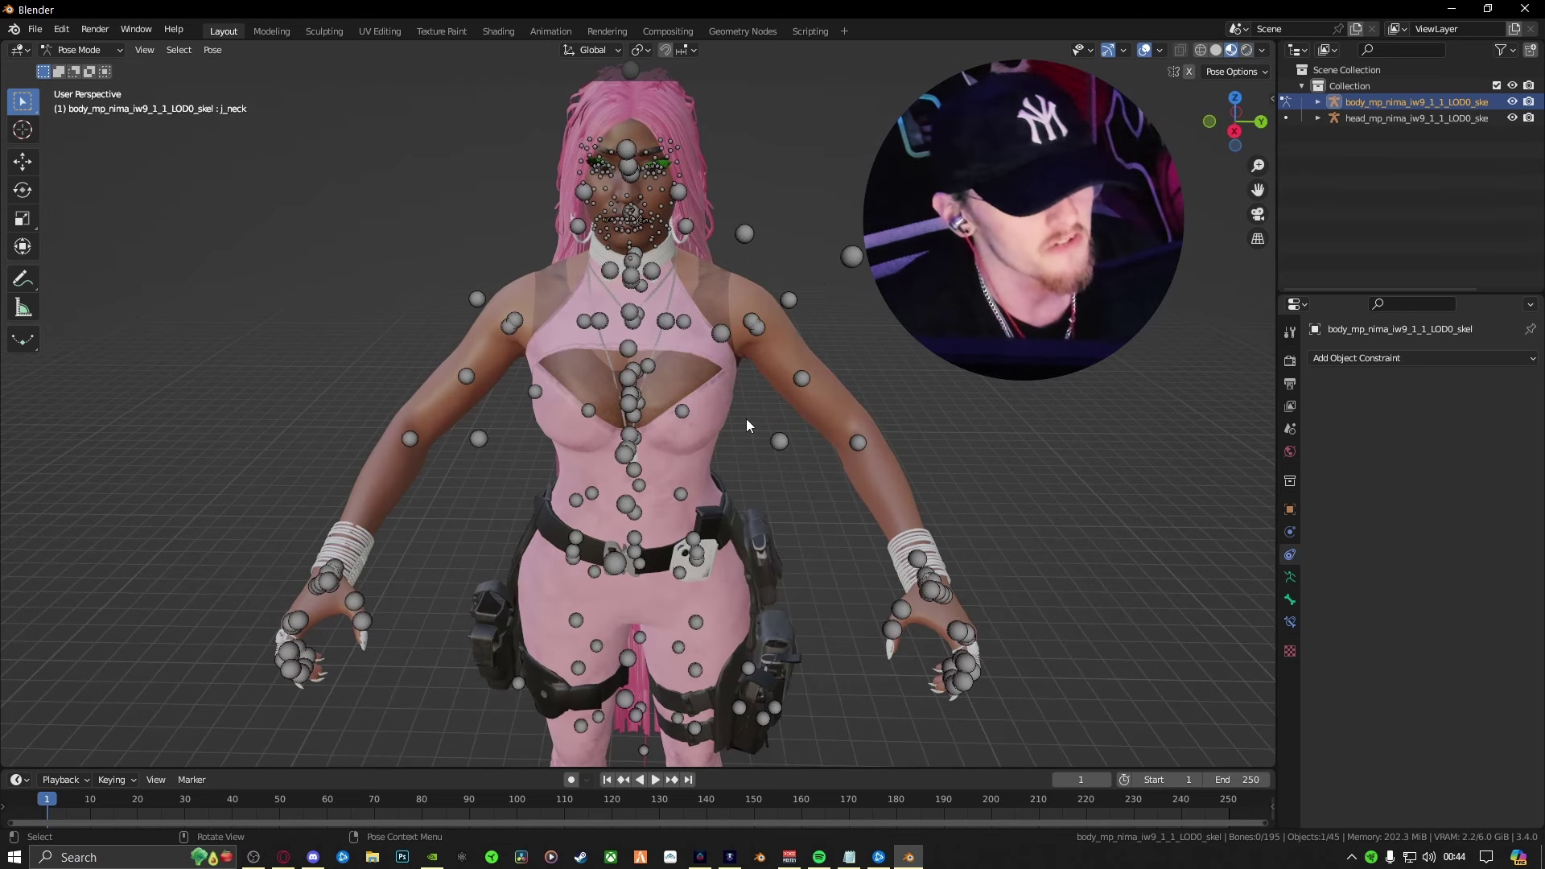
scroll(746, 418, up, 2)
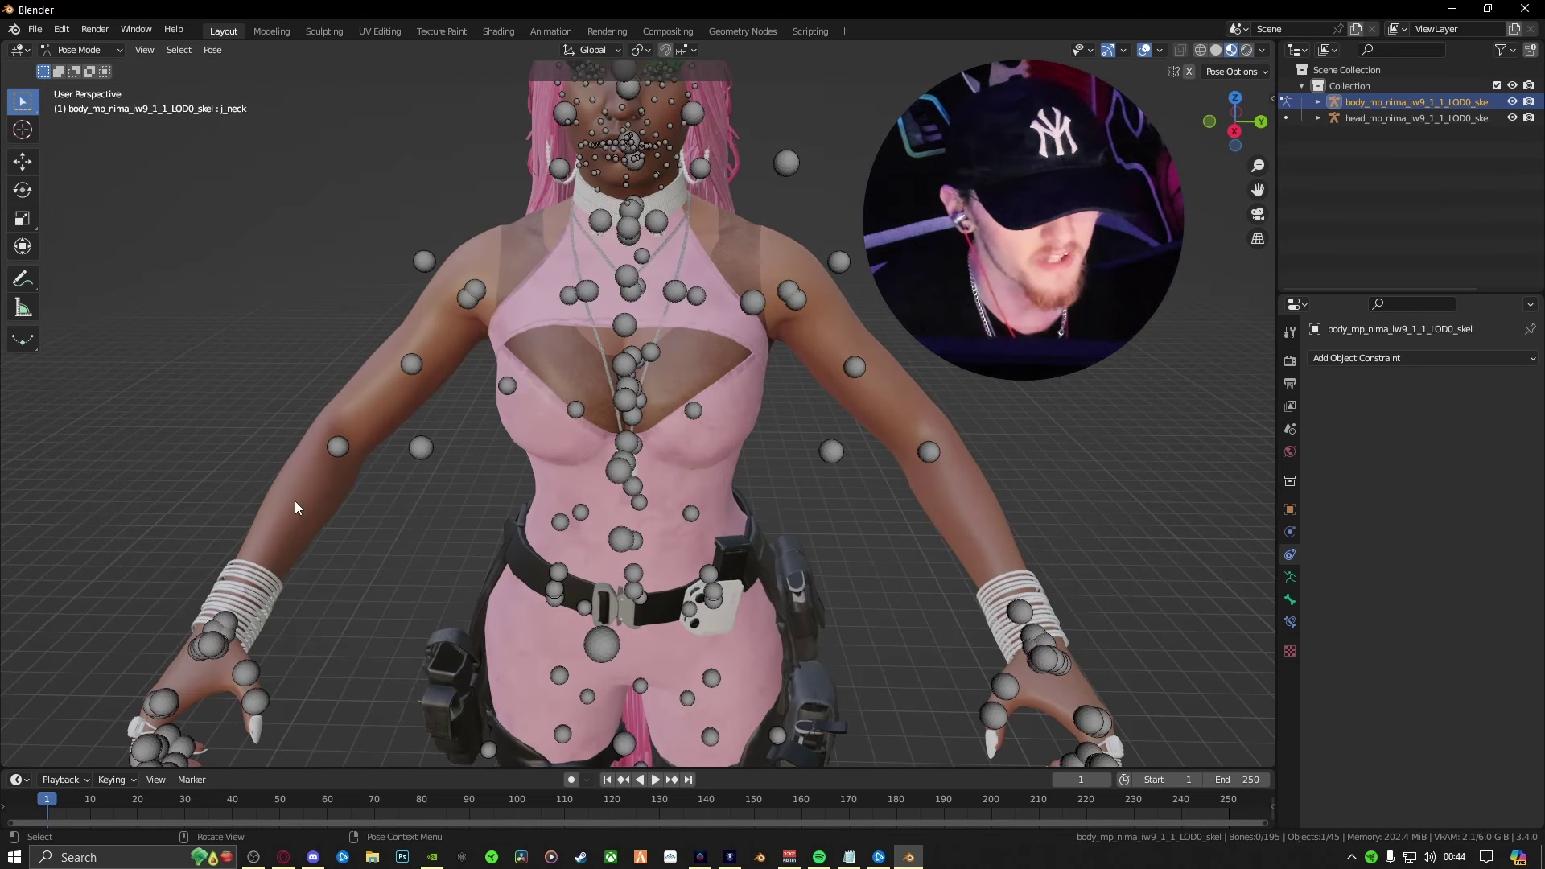
Switch back to Object Mode and briefly select the pink outfit mesh
click(107, 54)
click(81, 66)
click(697, 377)
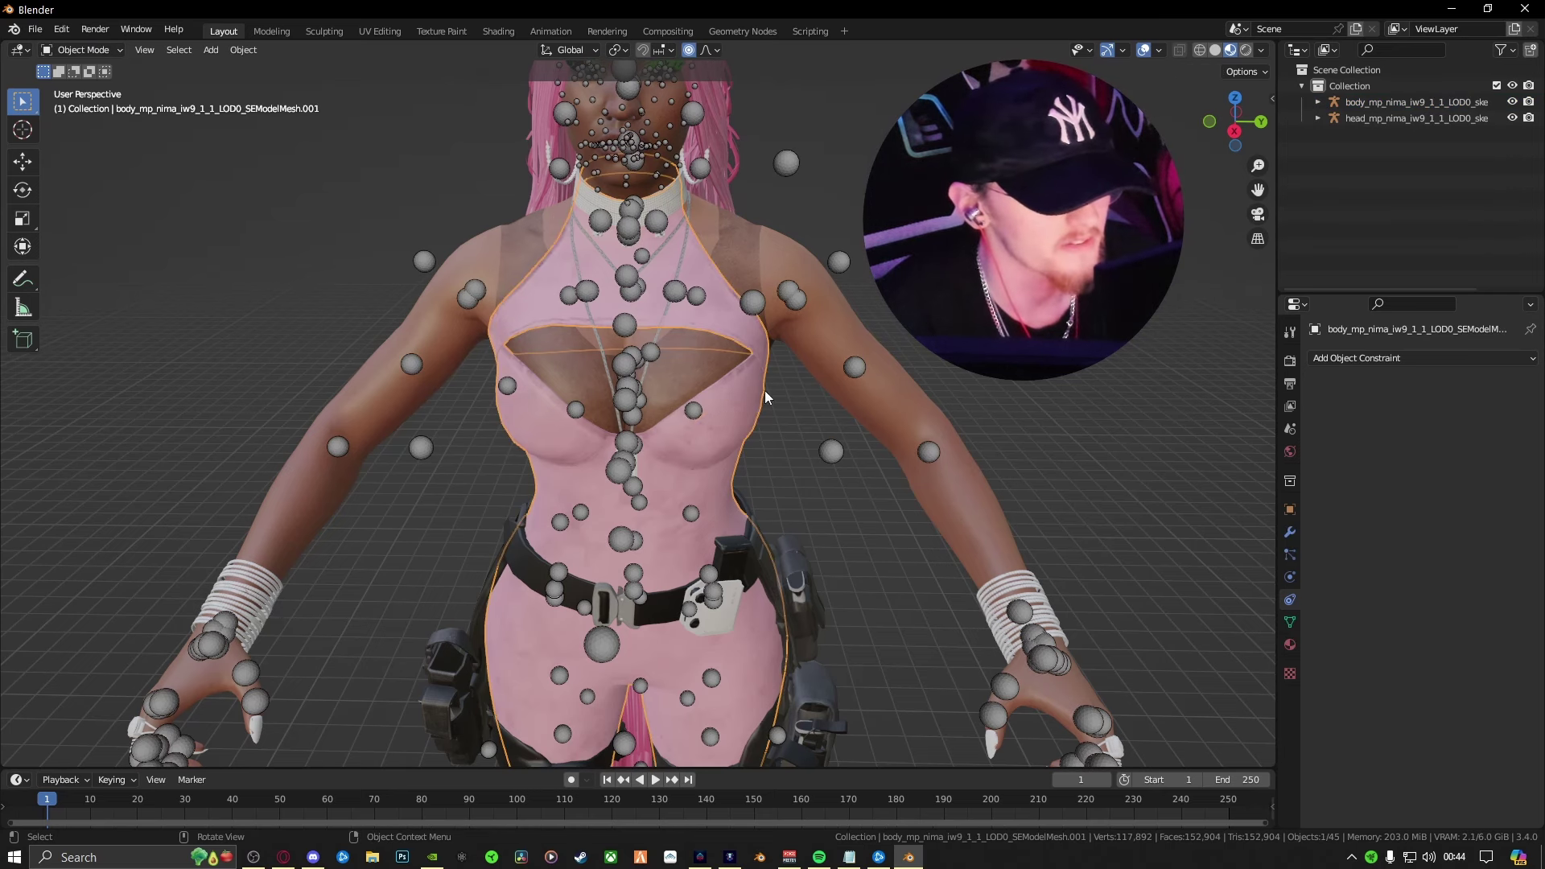
scroll(781, 471, down, 2)
click(781, 470)
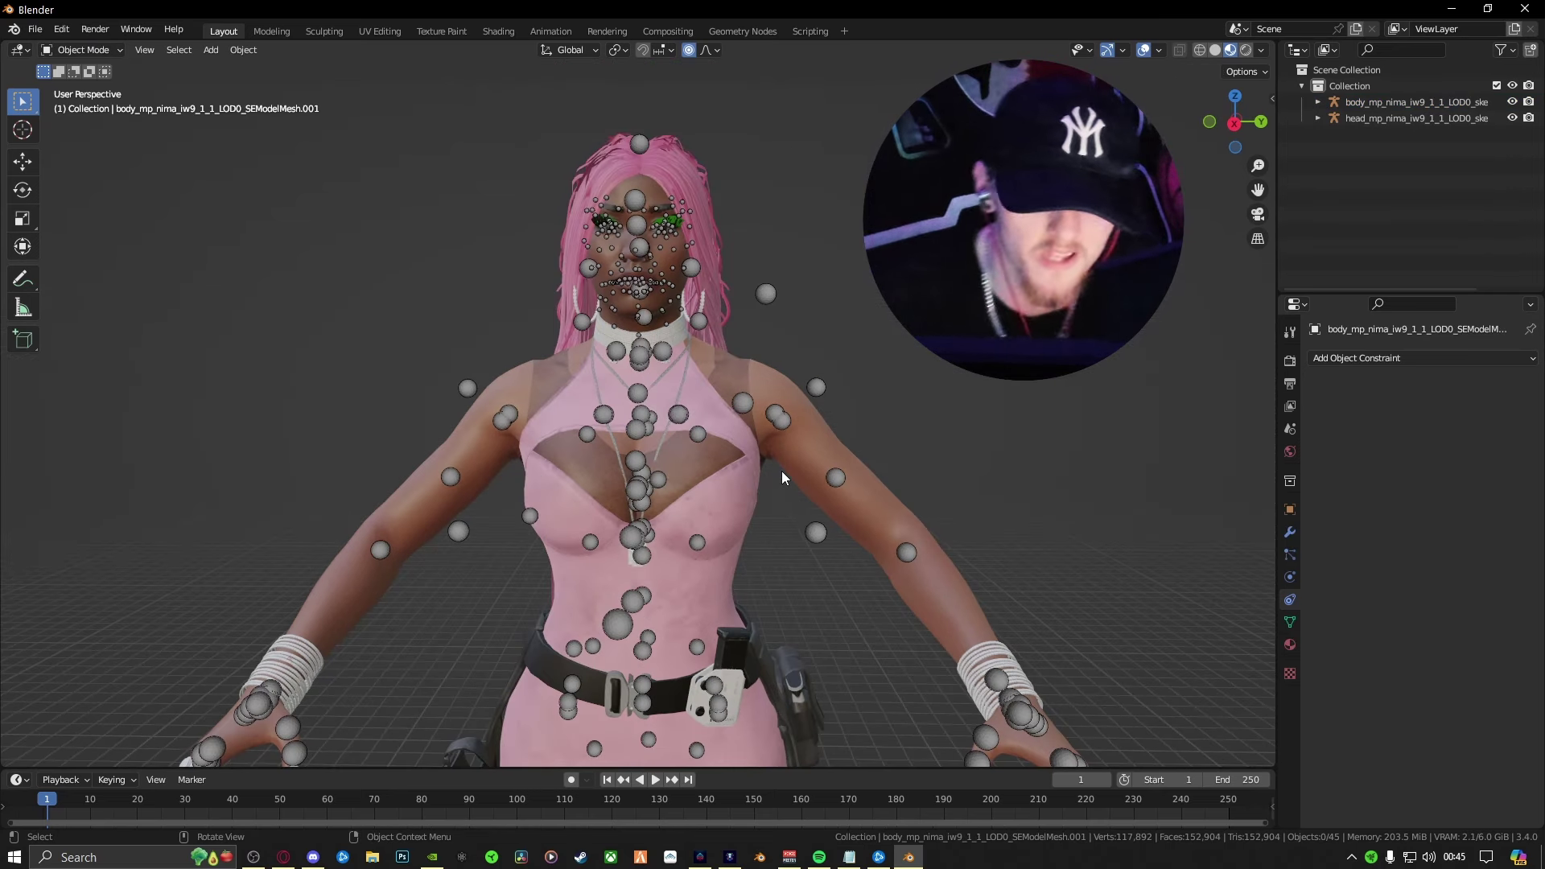
scroll(779, 499, down, 2)
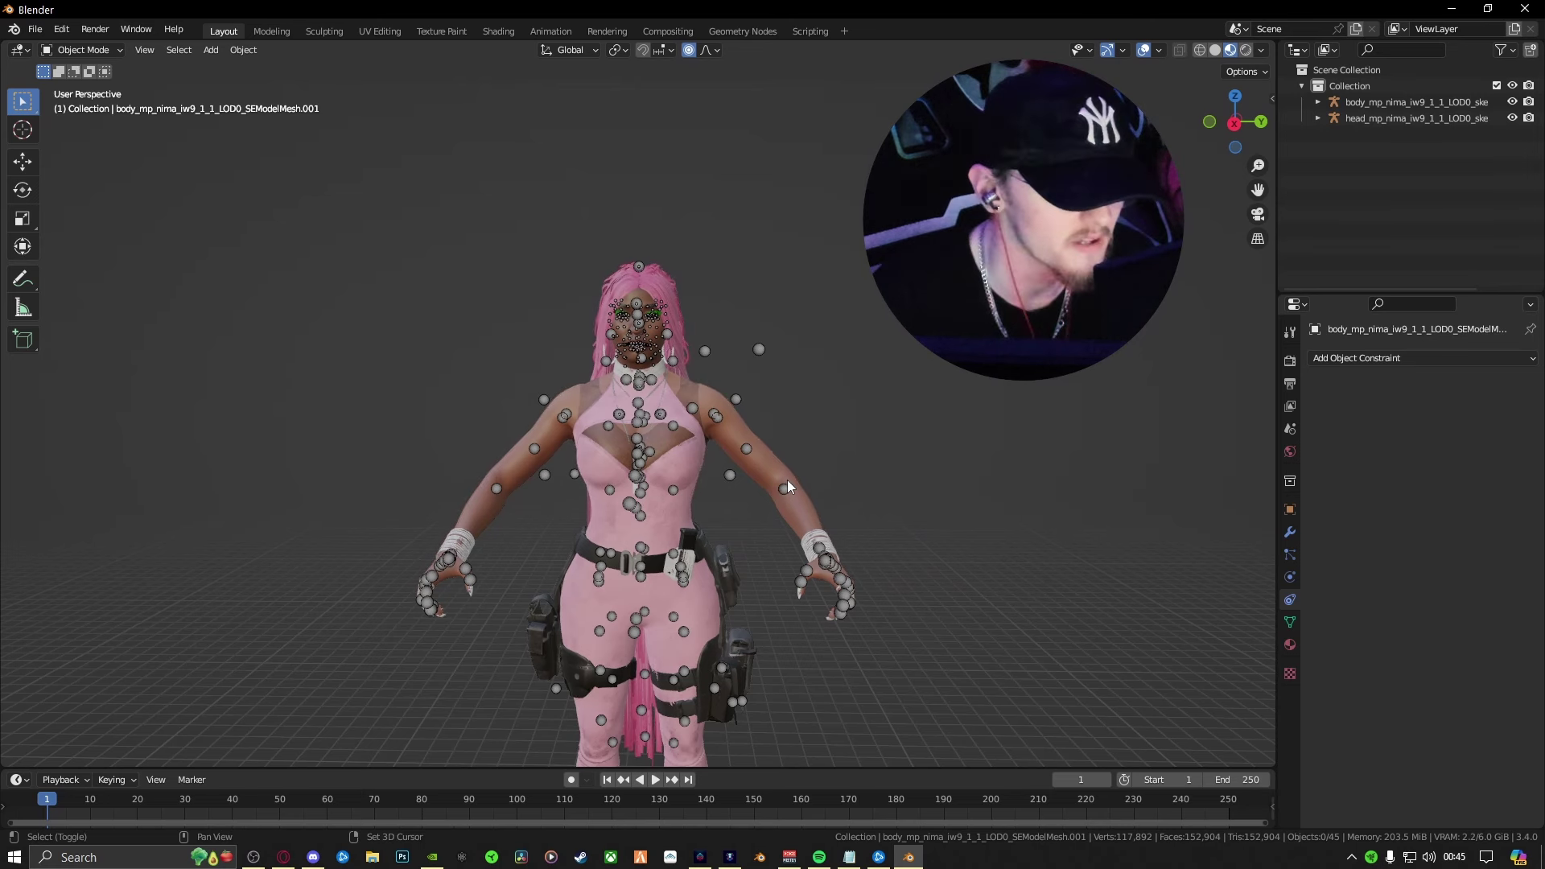
scroll(781, 491, up, 1)
Clear Greyhound's asset search to list all loaded assets, then switch to the COD DB browser page
click(730, 857)
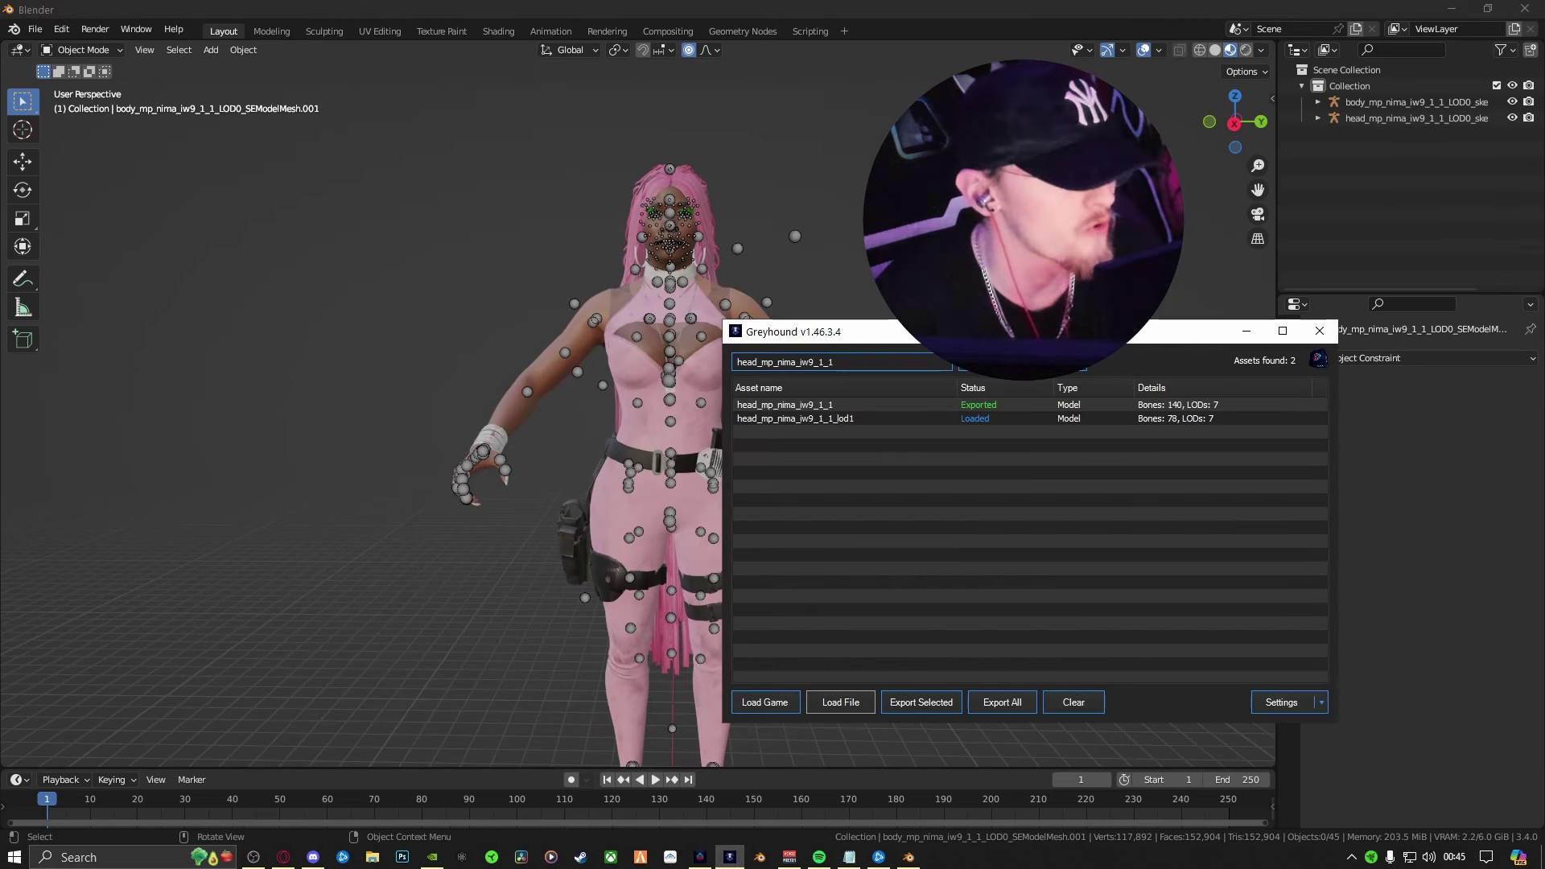
click(915, 363)
key(ctrl+a)
key(BackSpace)
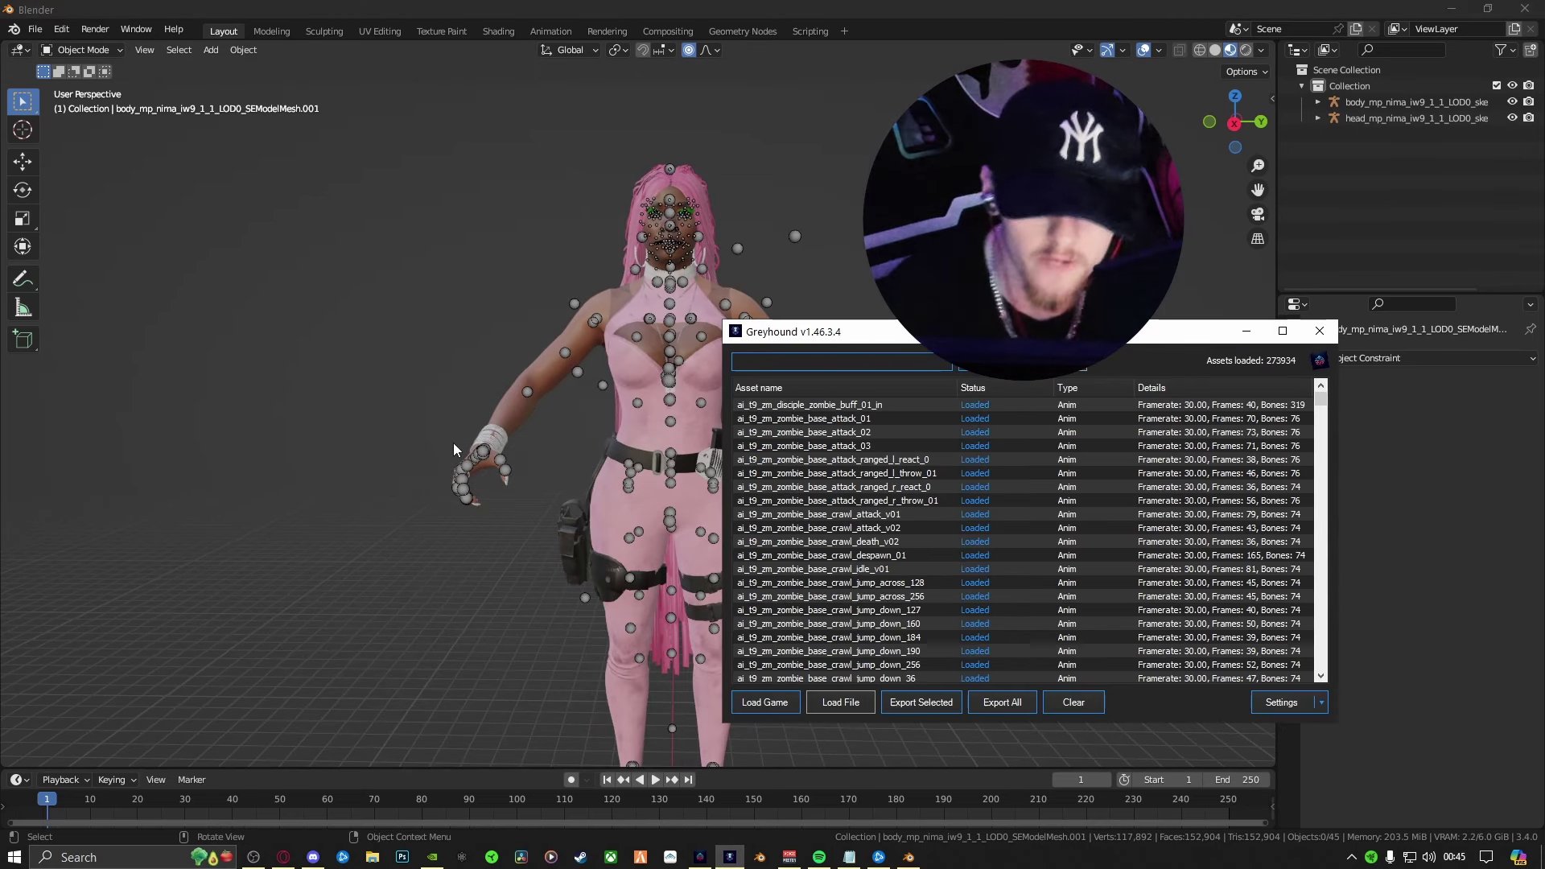
key(alt+Tab)
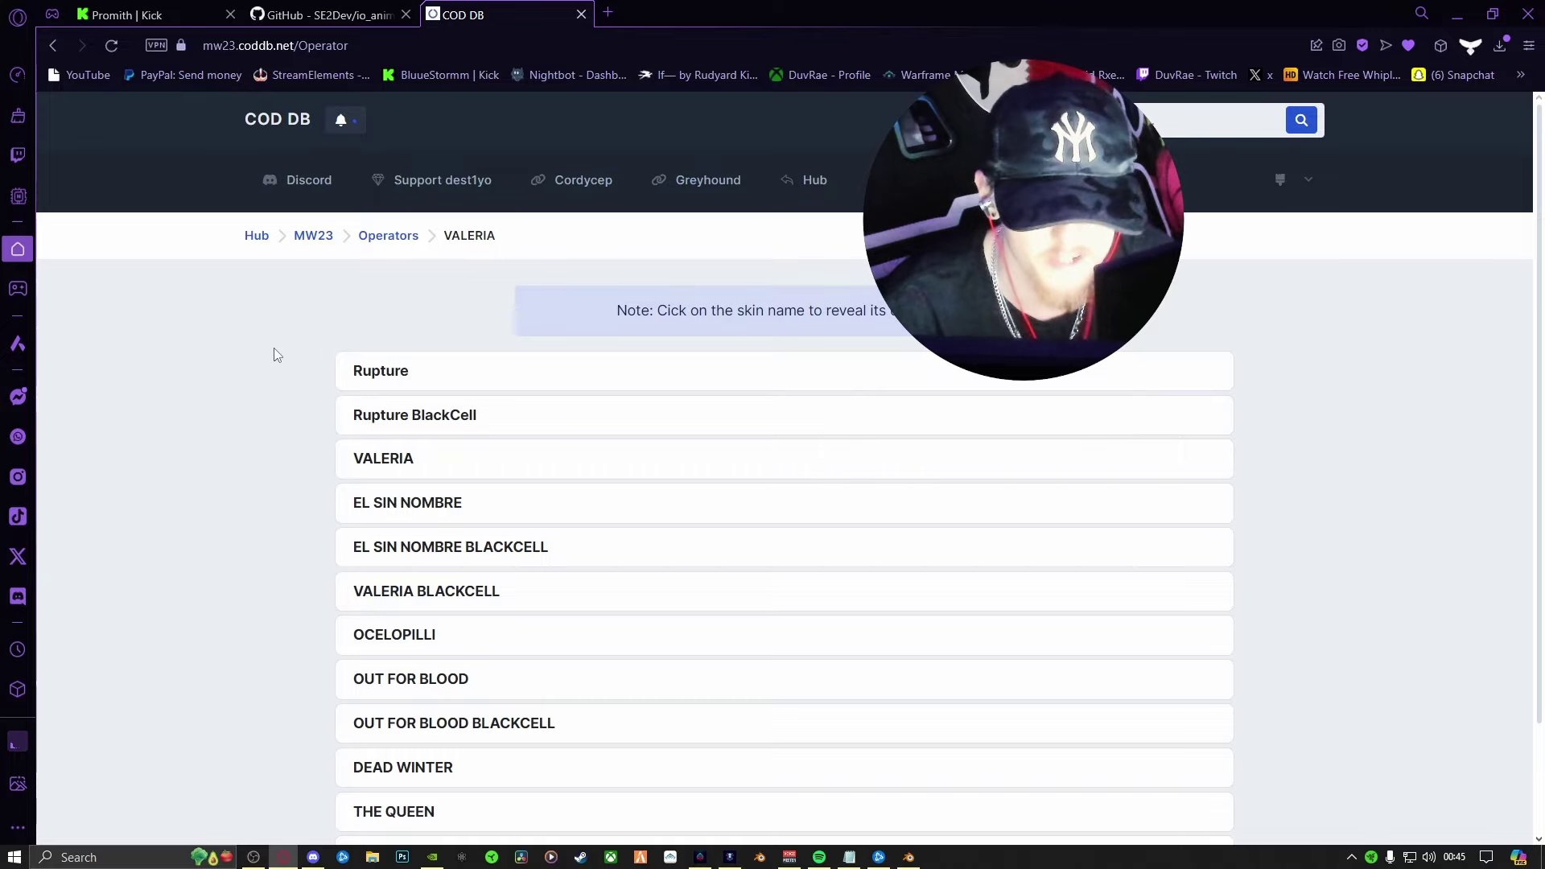
Navigate from the COD DB Hub to MW23 Weapons & Blueprints > Sniper Rifles
click(255, 235)
click(954, 362)
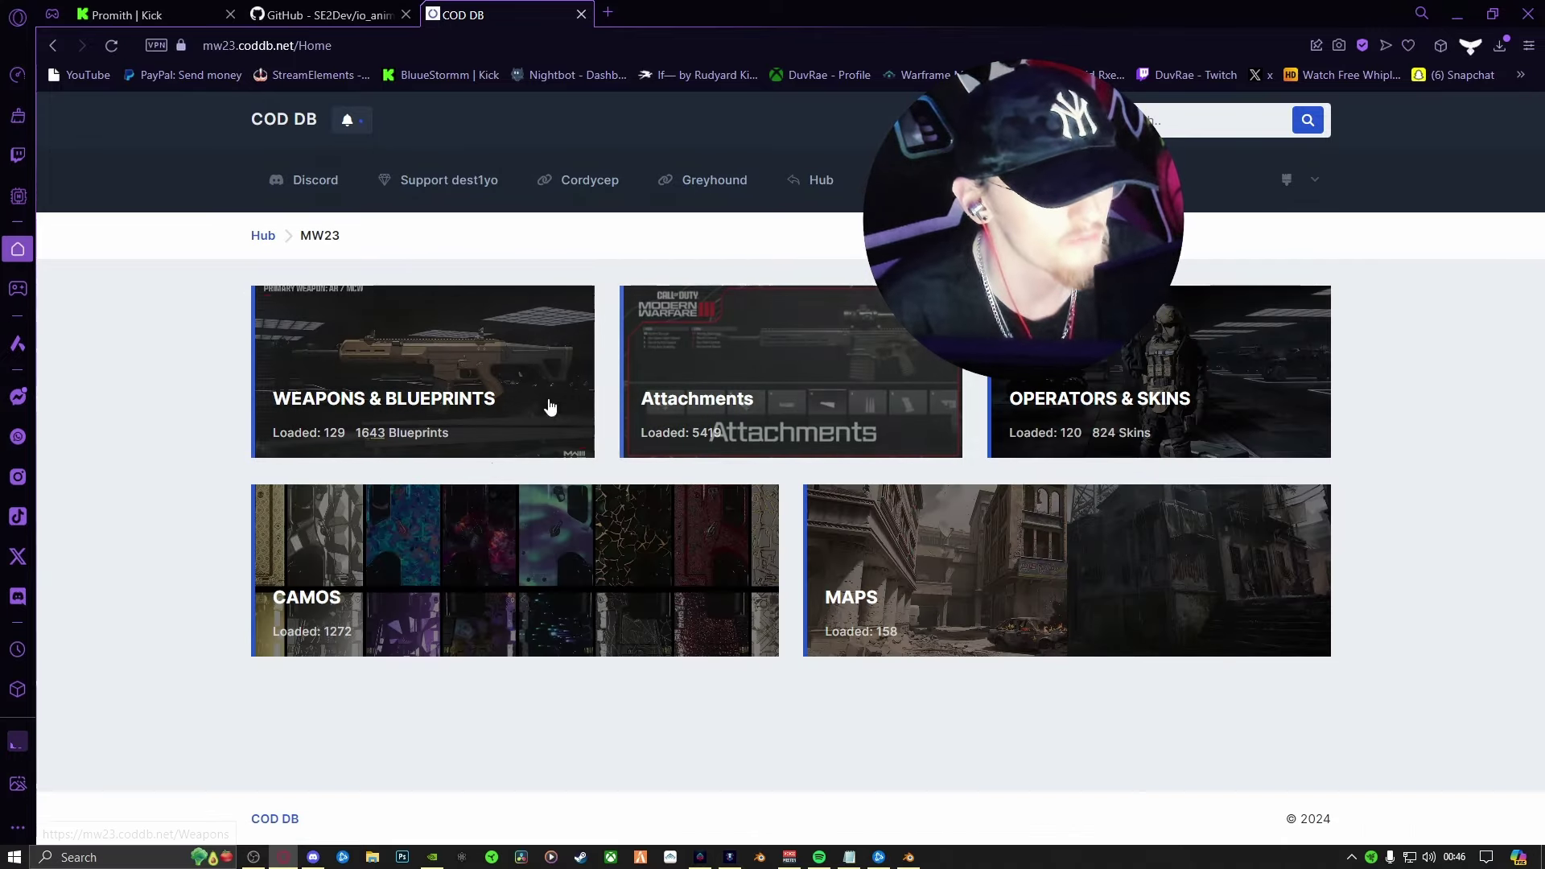
click(423, 382)
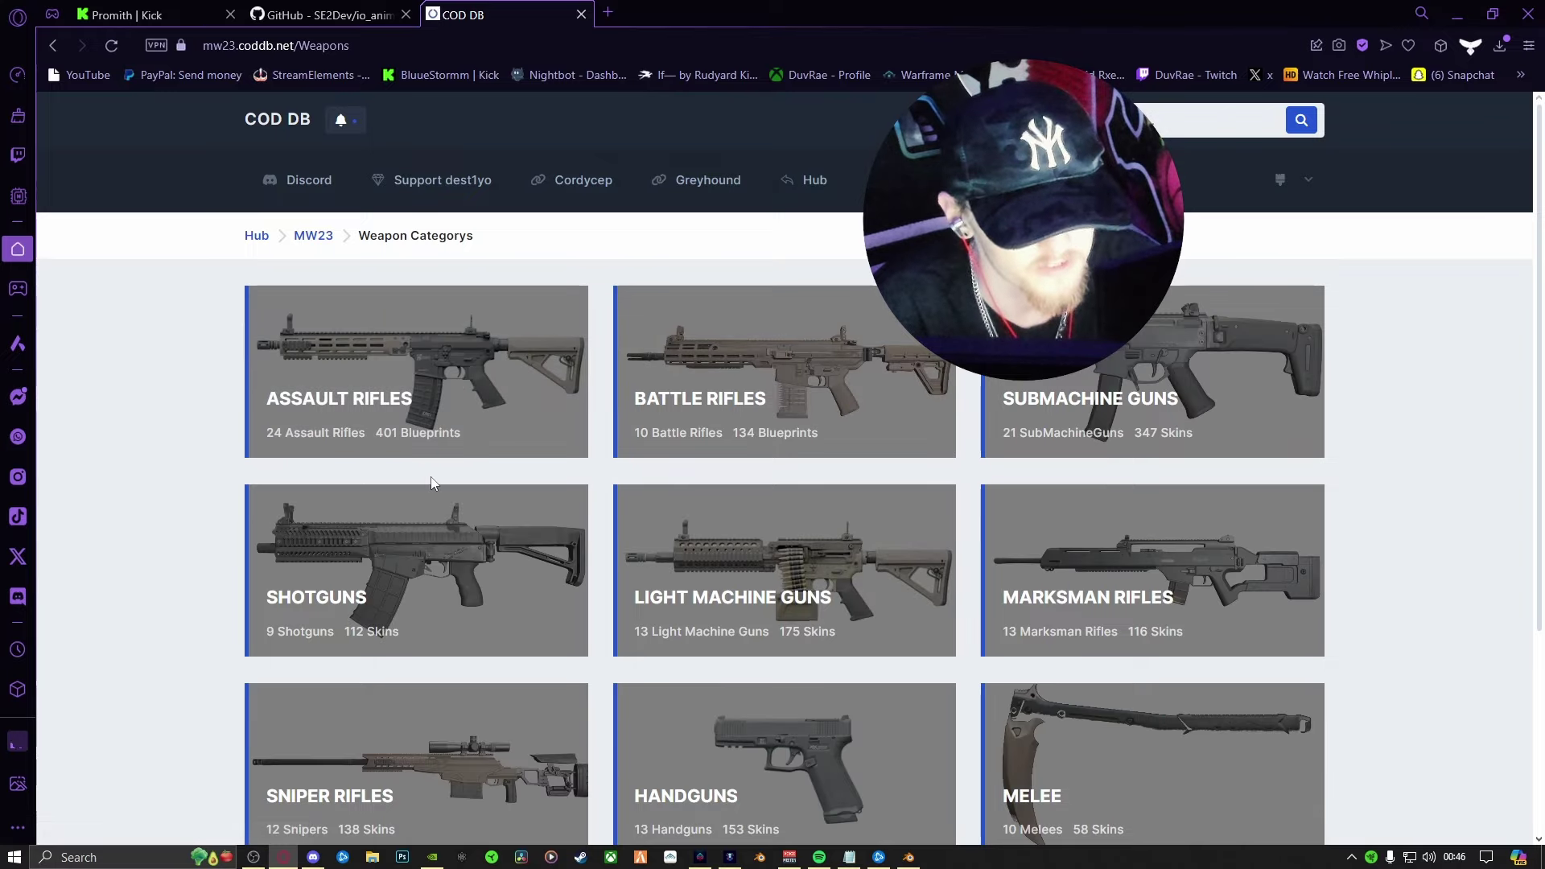
click(419, 772)
scroll(599, 533, down, 5)
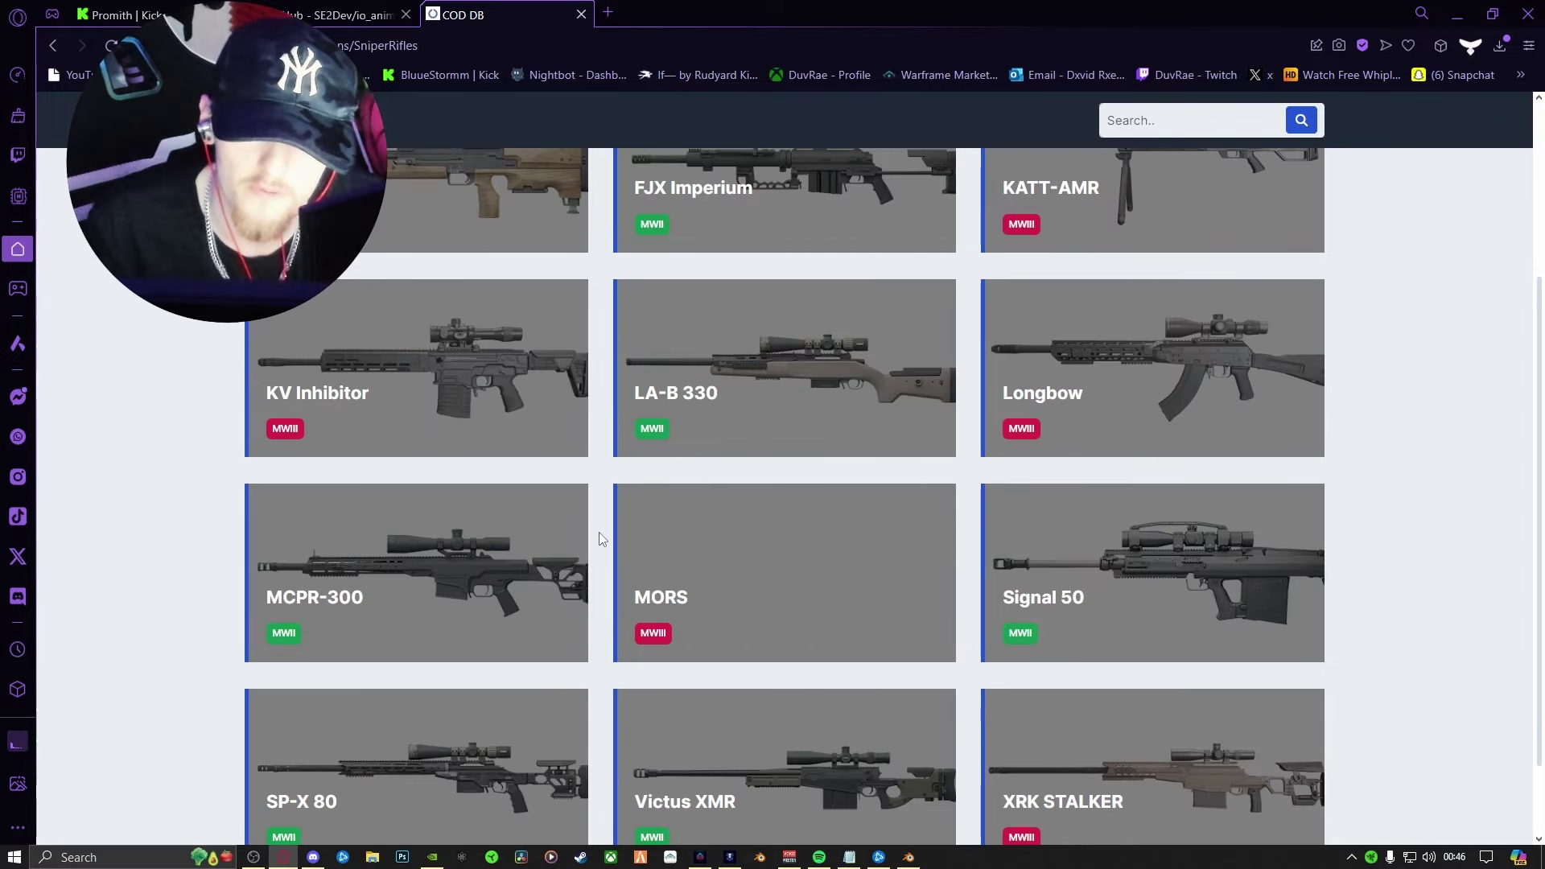
scroll(599, 538, down, 2)
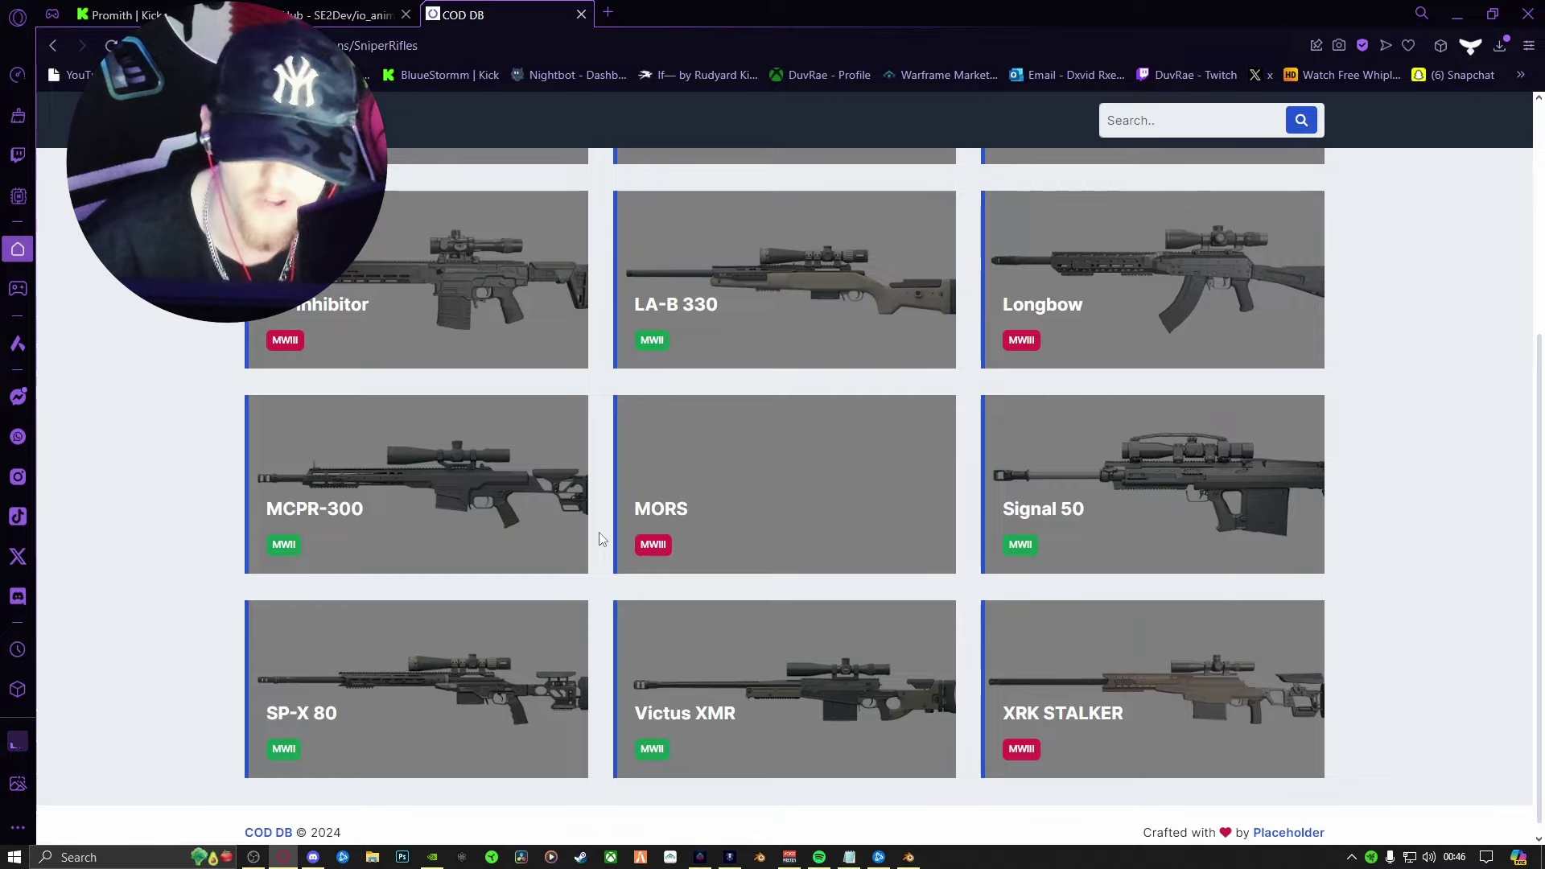
Open the XRK STALKER's Get Glowing blueprint and scroll to its cdelta50 model names
click(1046, 683)
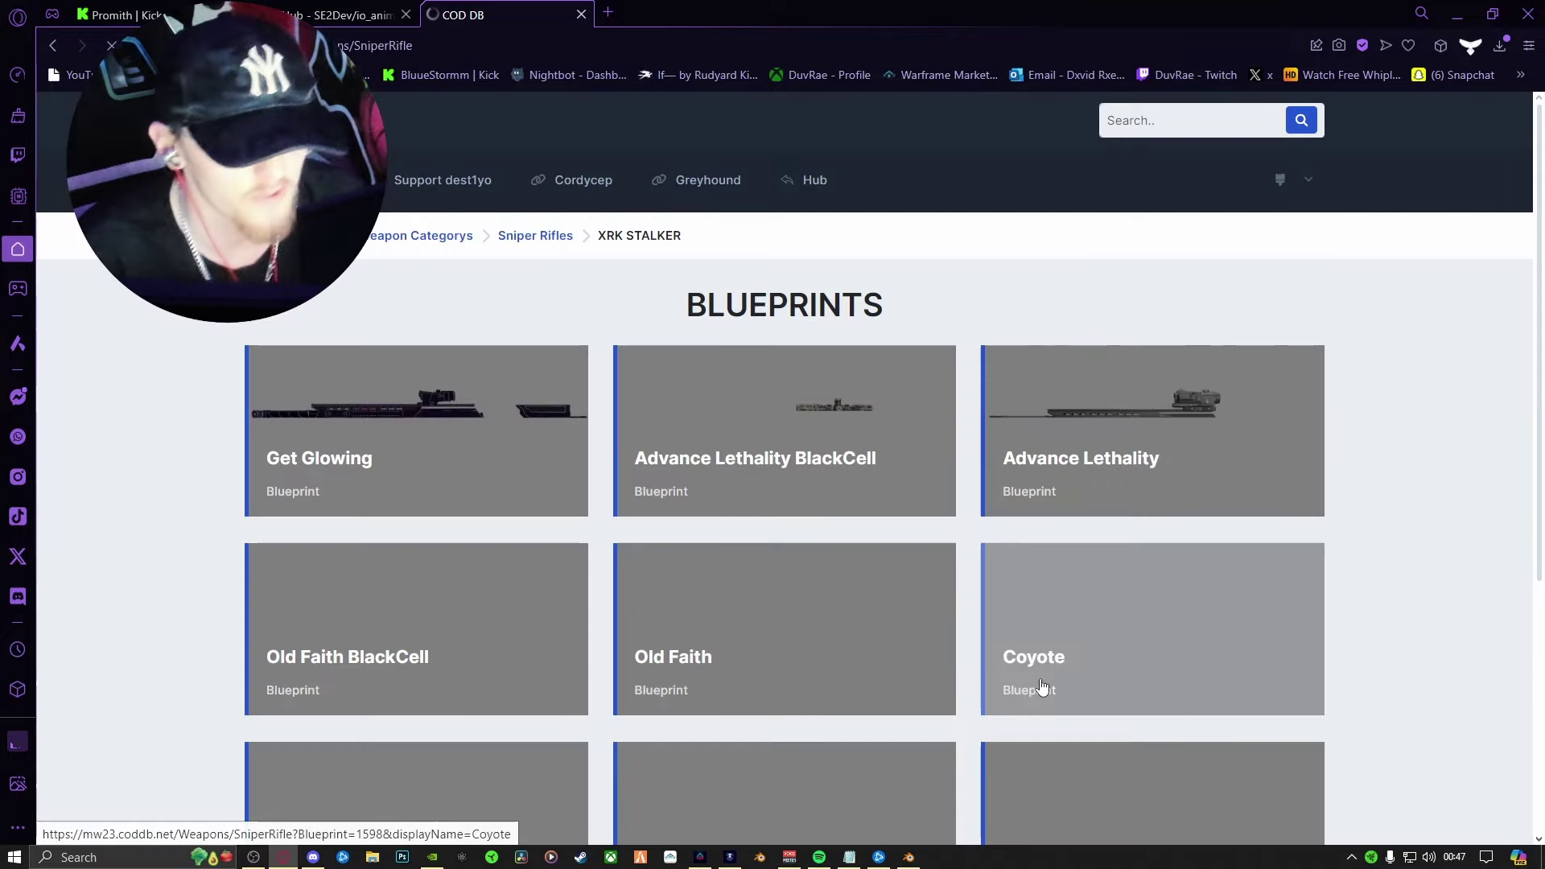
click(430, 444)
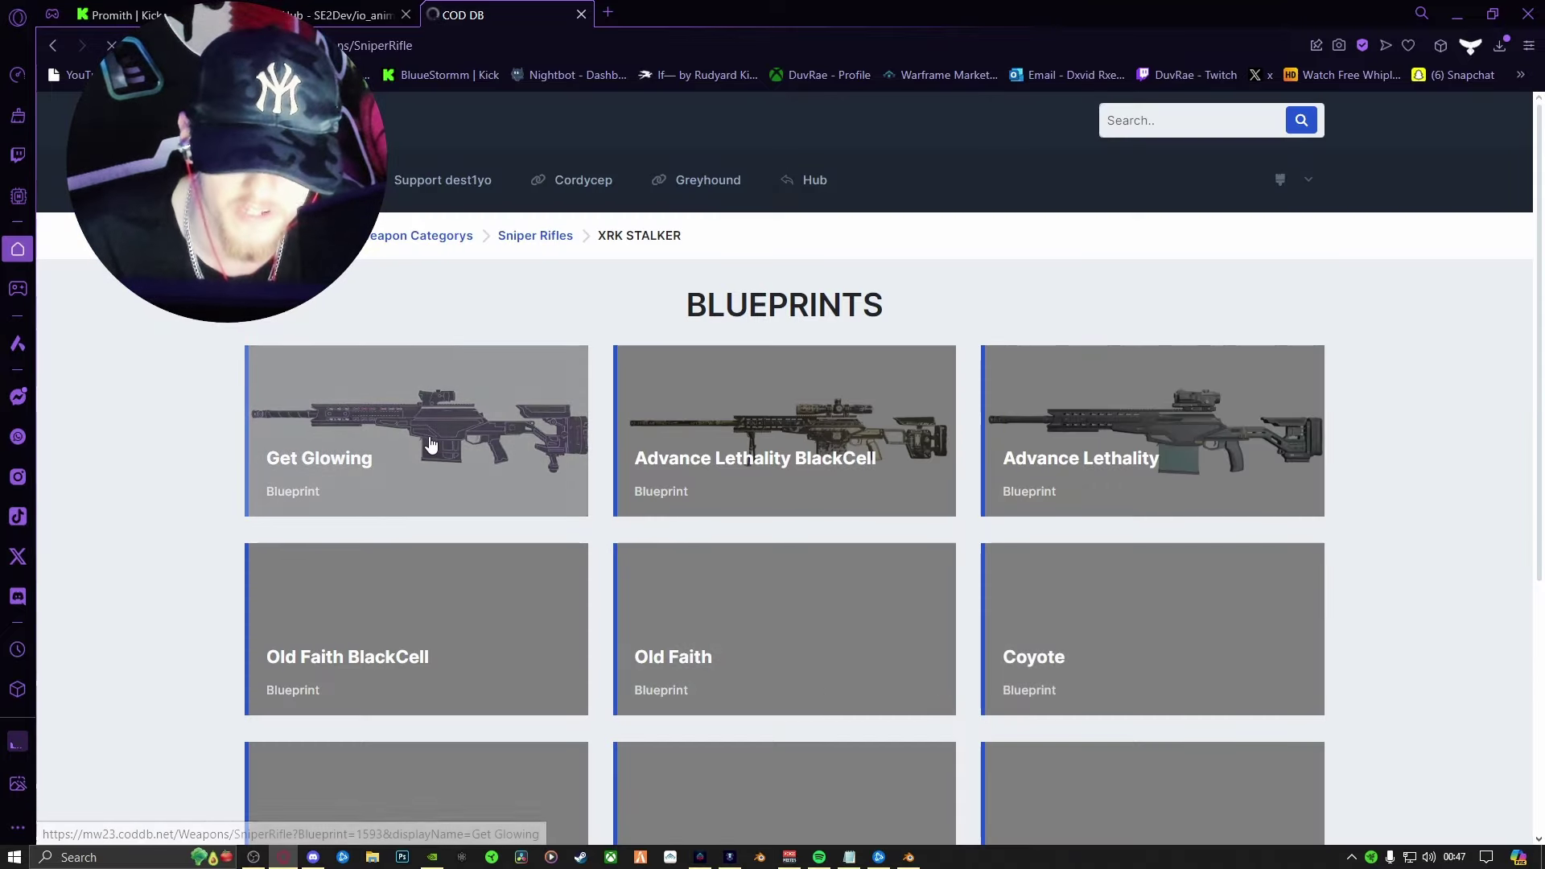
scroll(728, 507, down, 3)
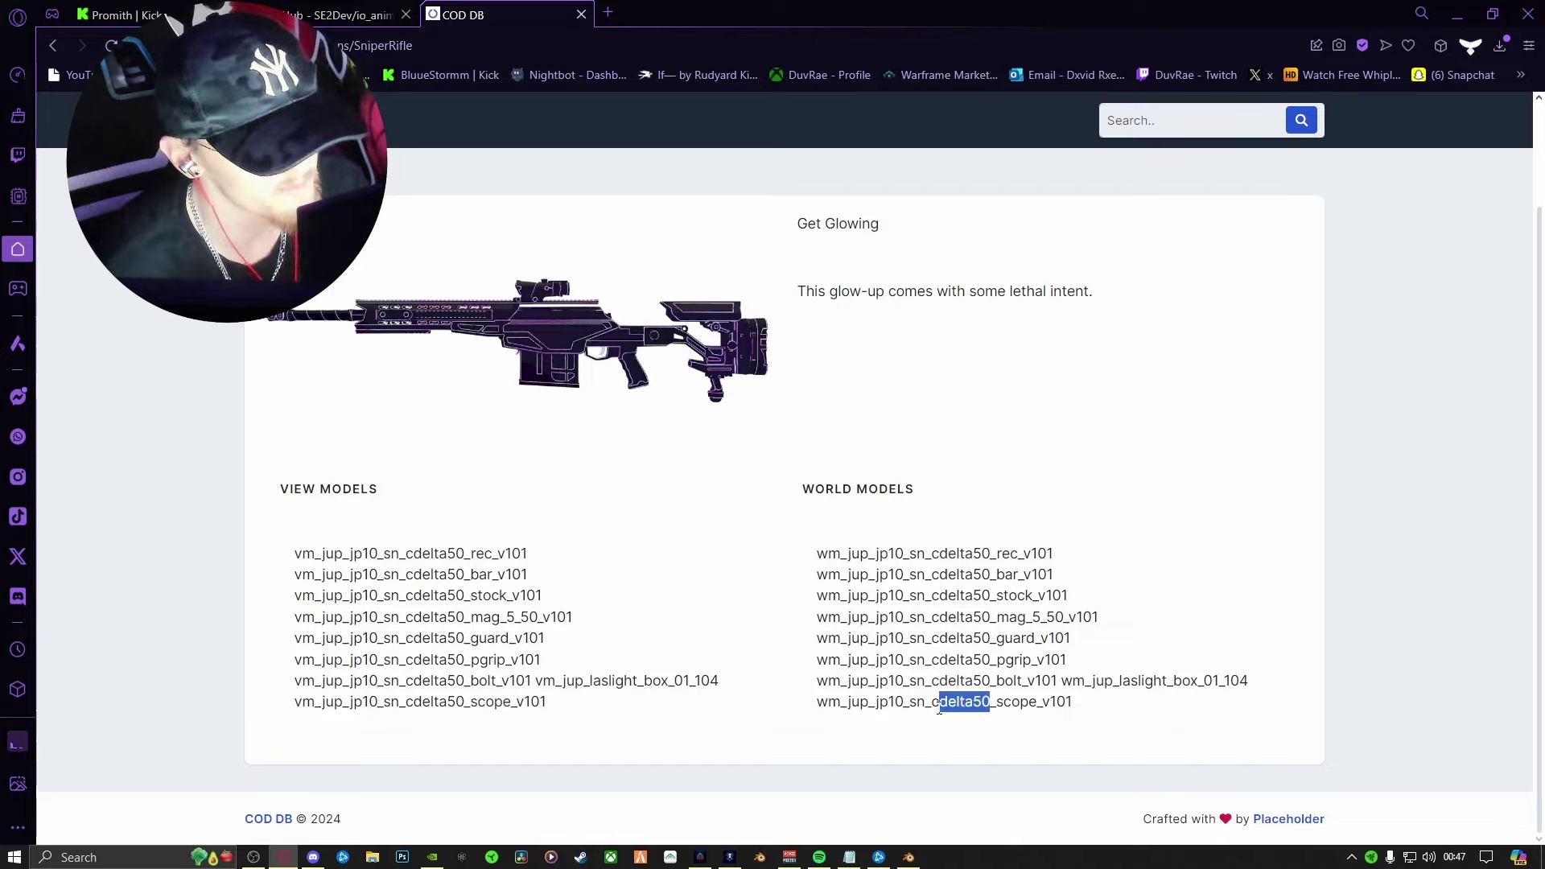
click(962, 717)
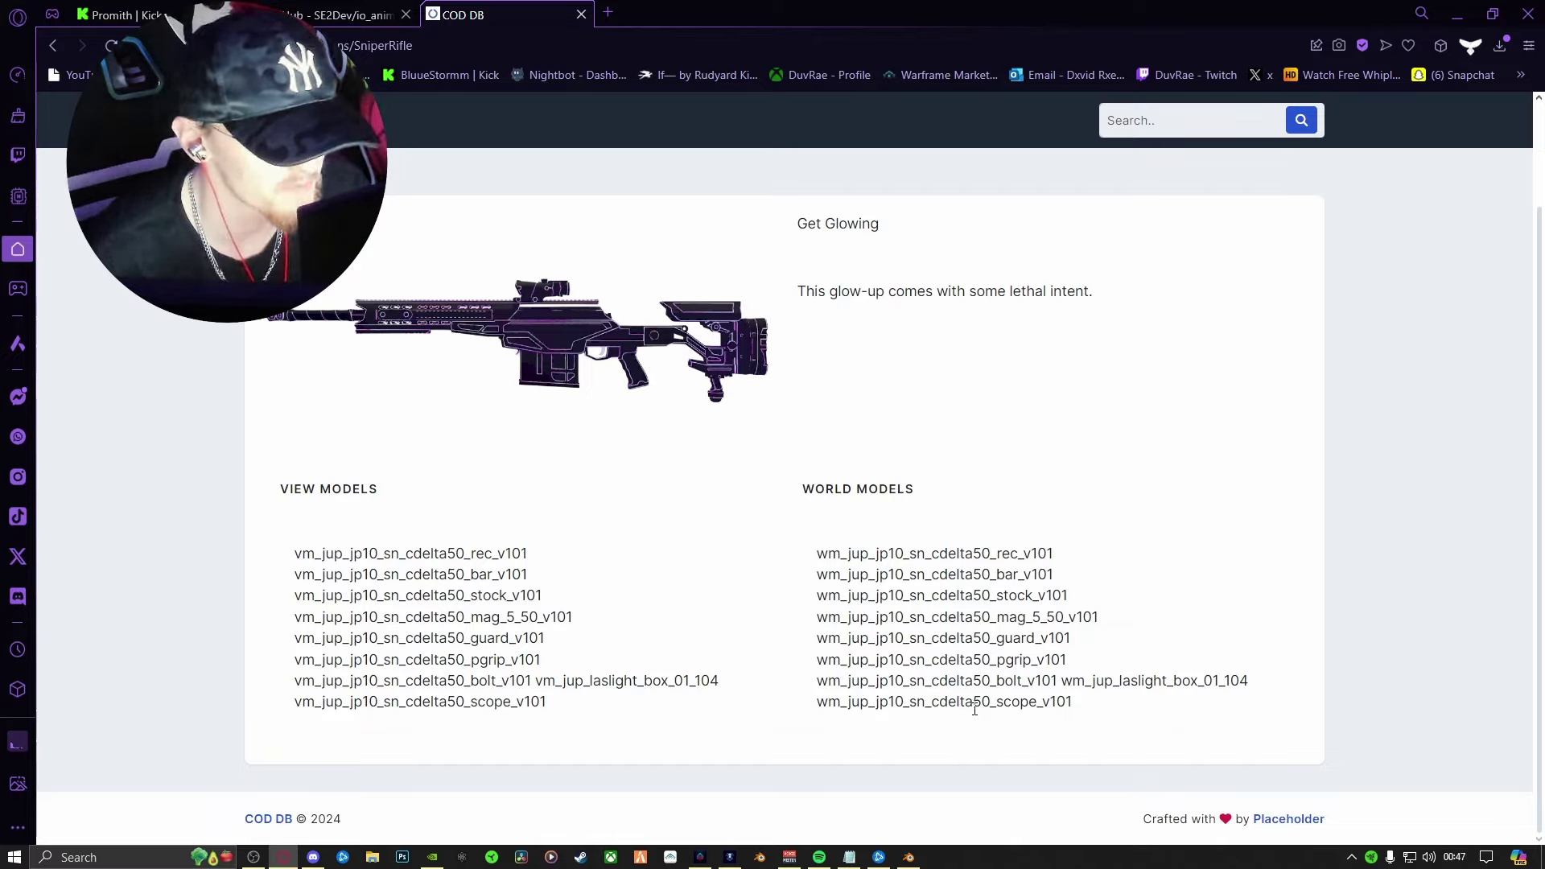
Search Greyhound for cdelta50, narrow to 'cdelta50 bp', and export bp_jup_jp10_sn_cdelta50_v2605
click(729, 857)
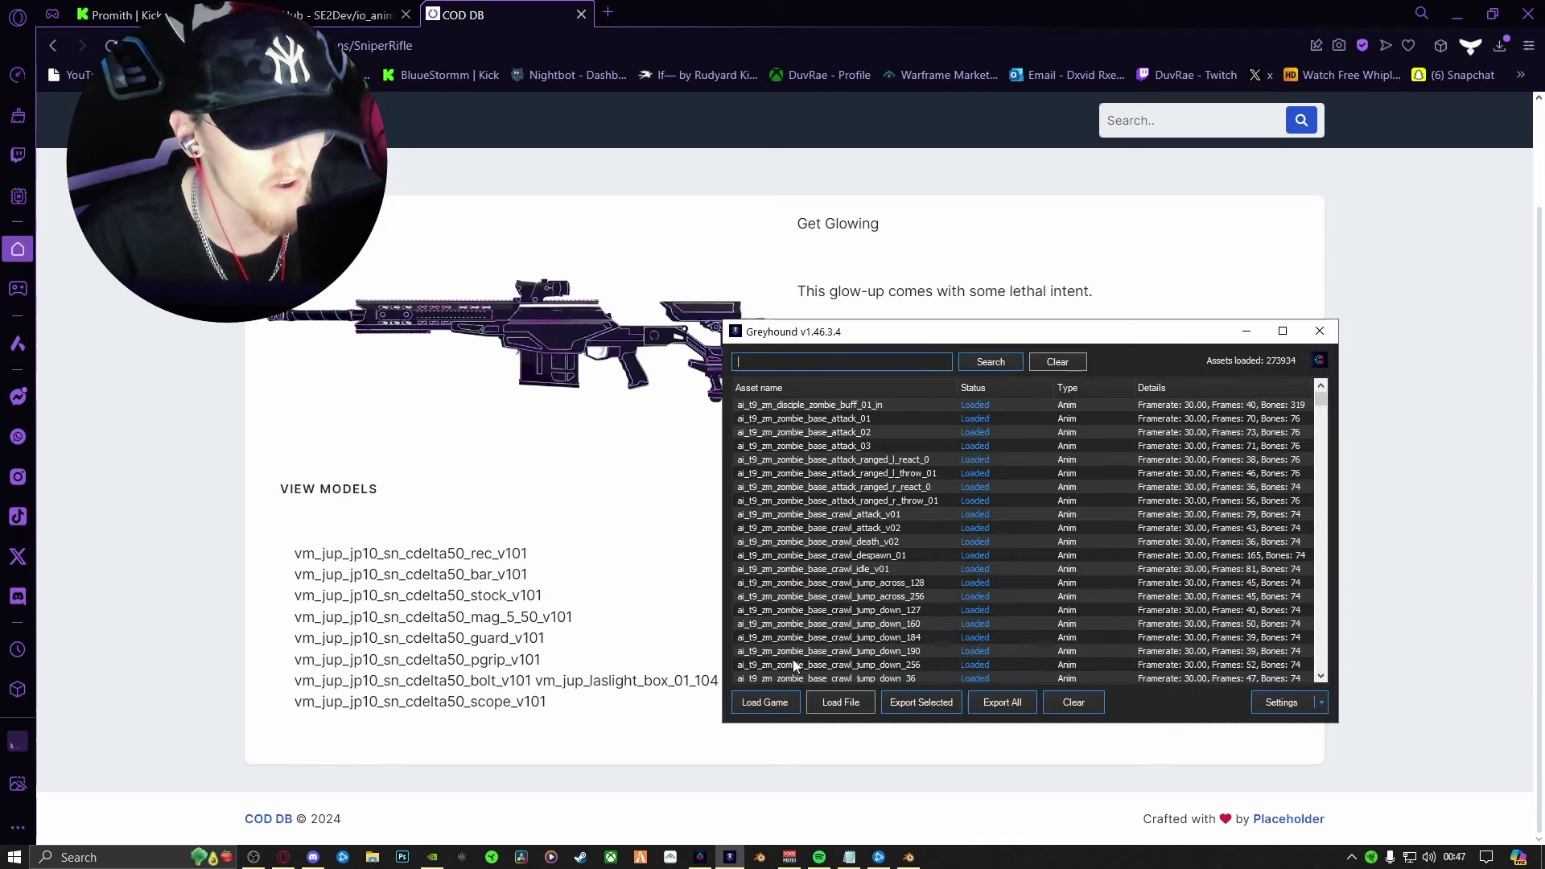
text(cdelta50)
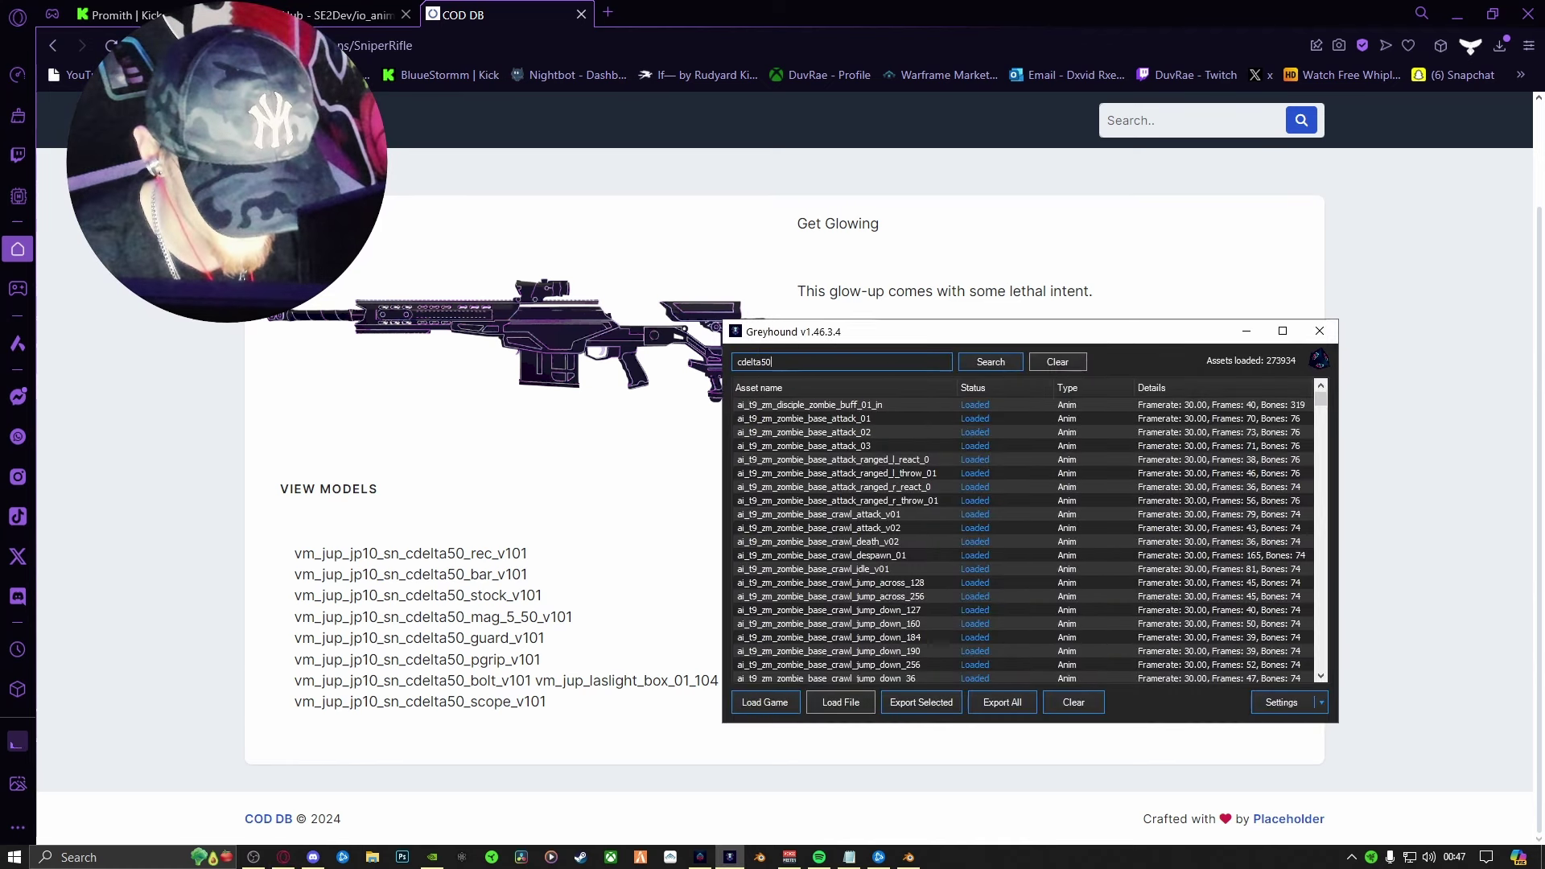
key(Return)
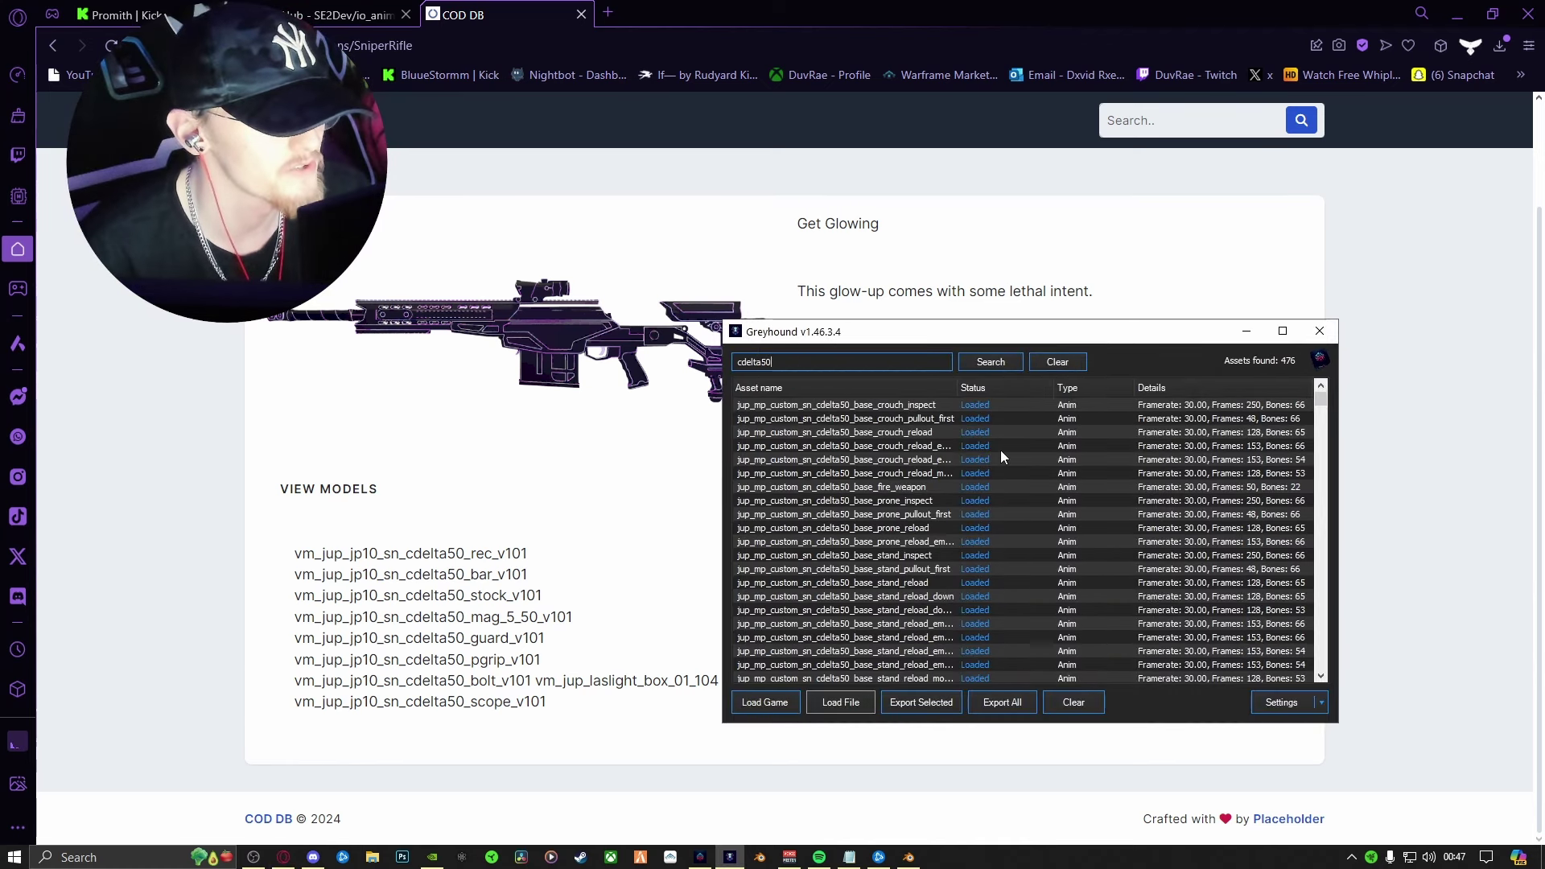
scroll(1002, 451, down, 5)
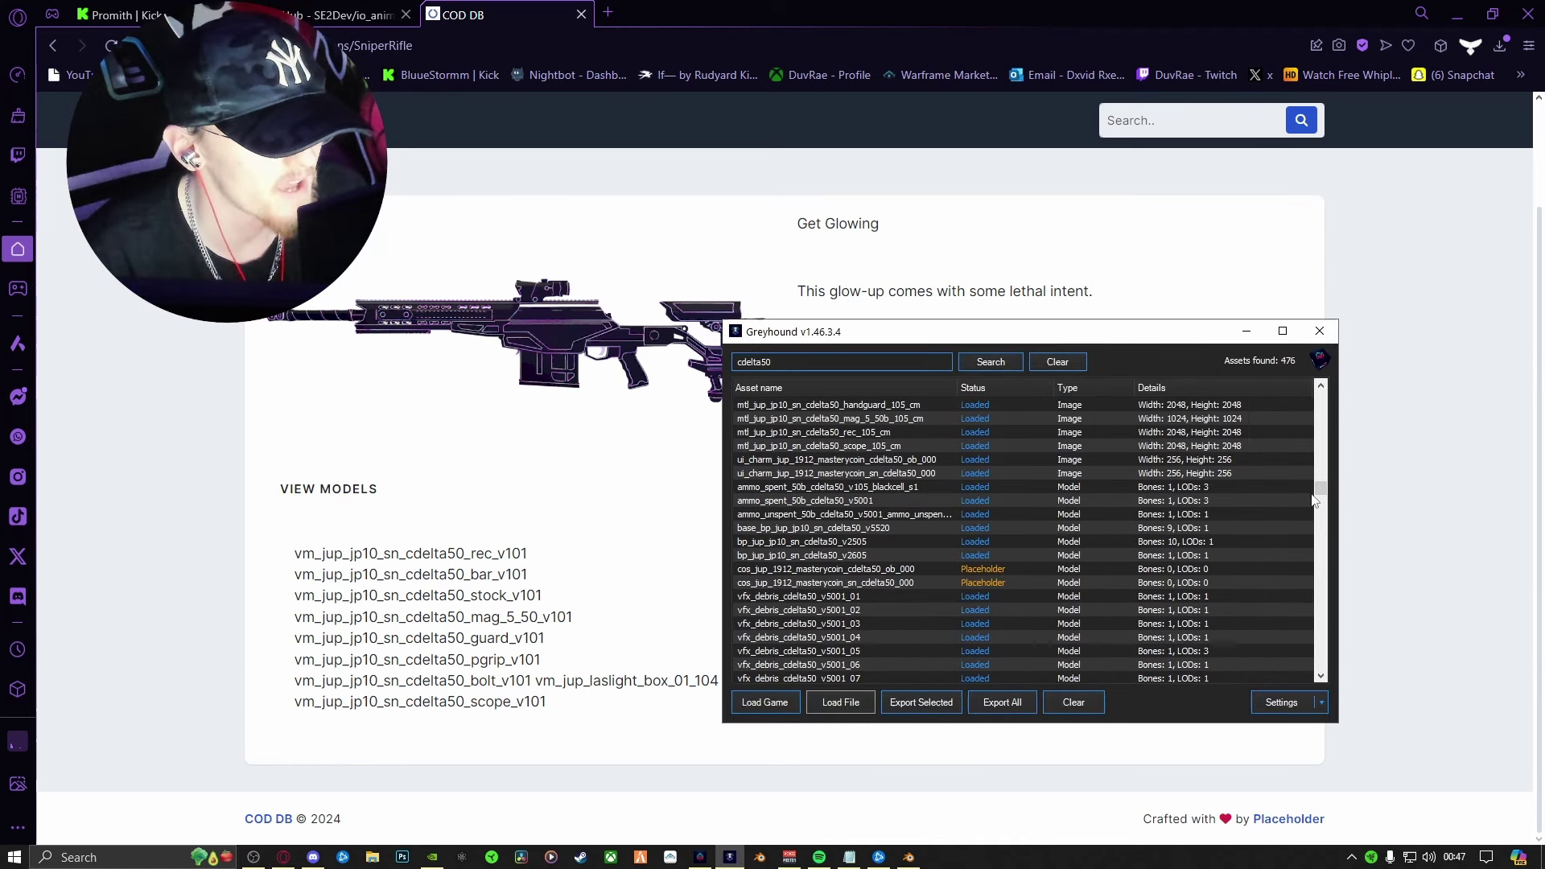
click(772, 486)
click(802, 610)
drag(1321, 488, 1317, 613)
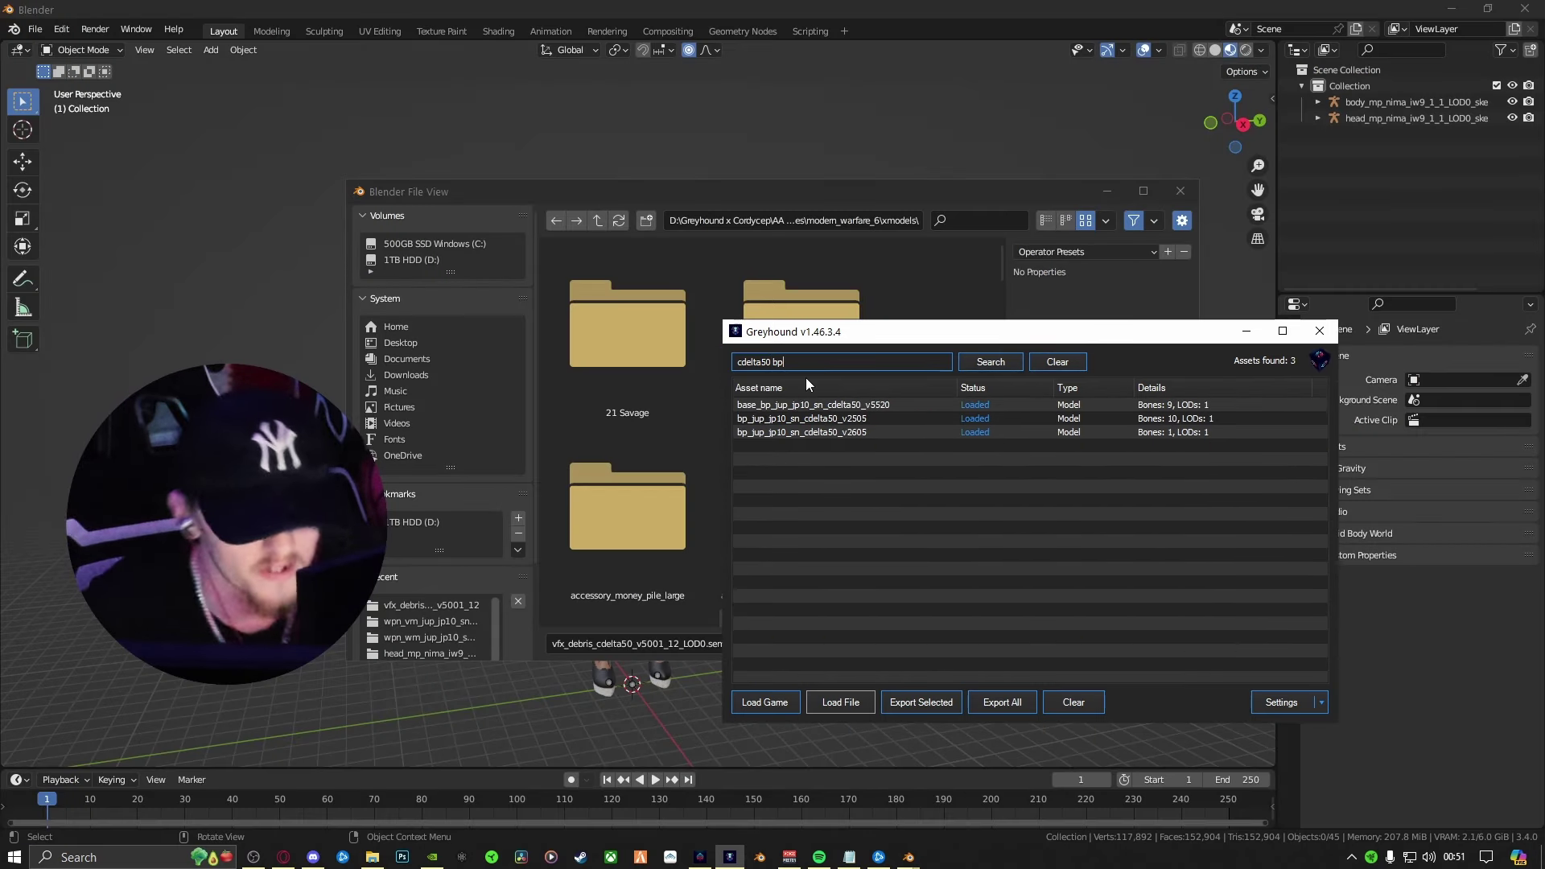
click(746, 364)
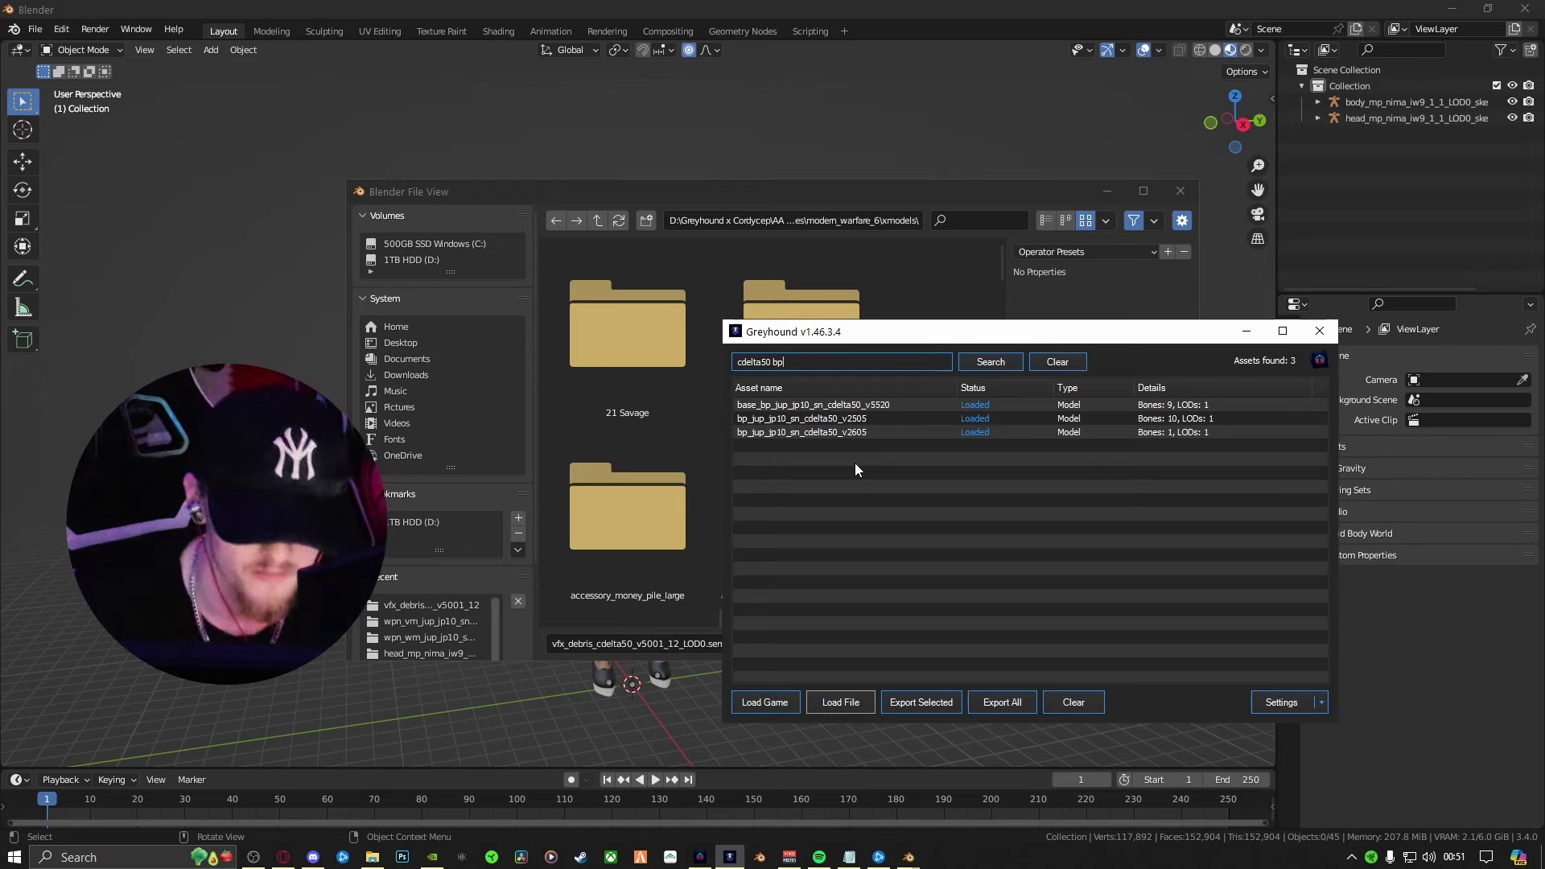
double_click(863, 433)
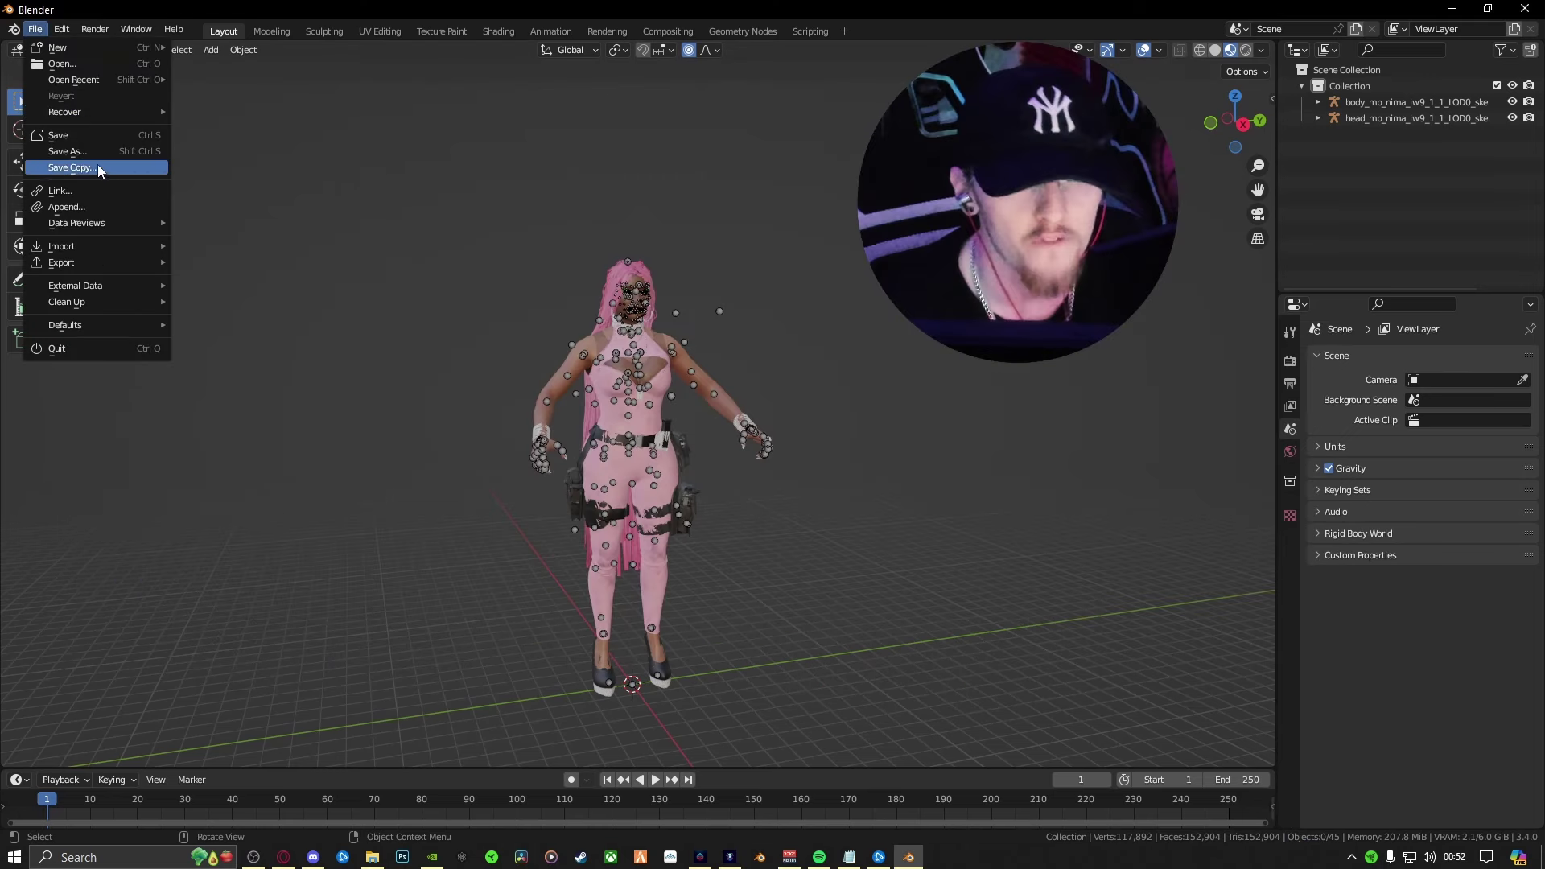
Open the SEModel import browser one folder up and pick the bp_jup_jp10_sn_cdelta50_v2605 folder
mouse_move(104, 224)
click(407, 472)
click(597, 221)
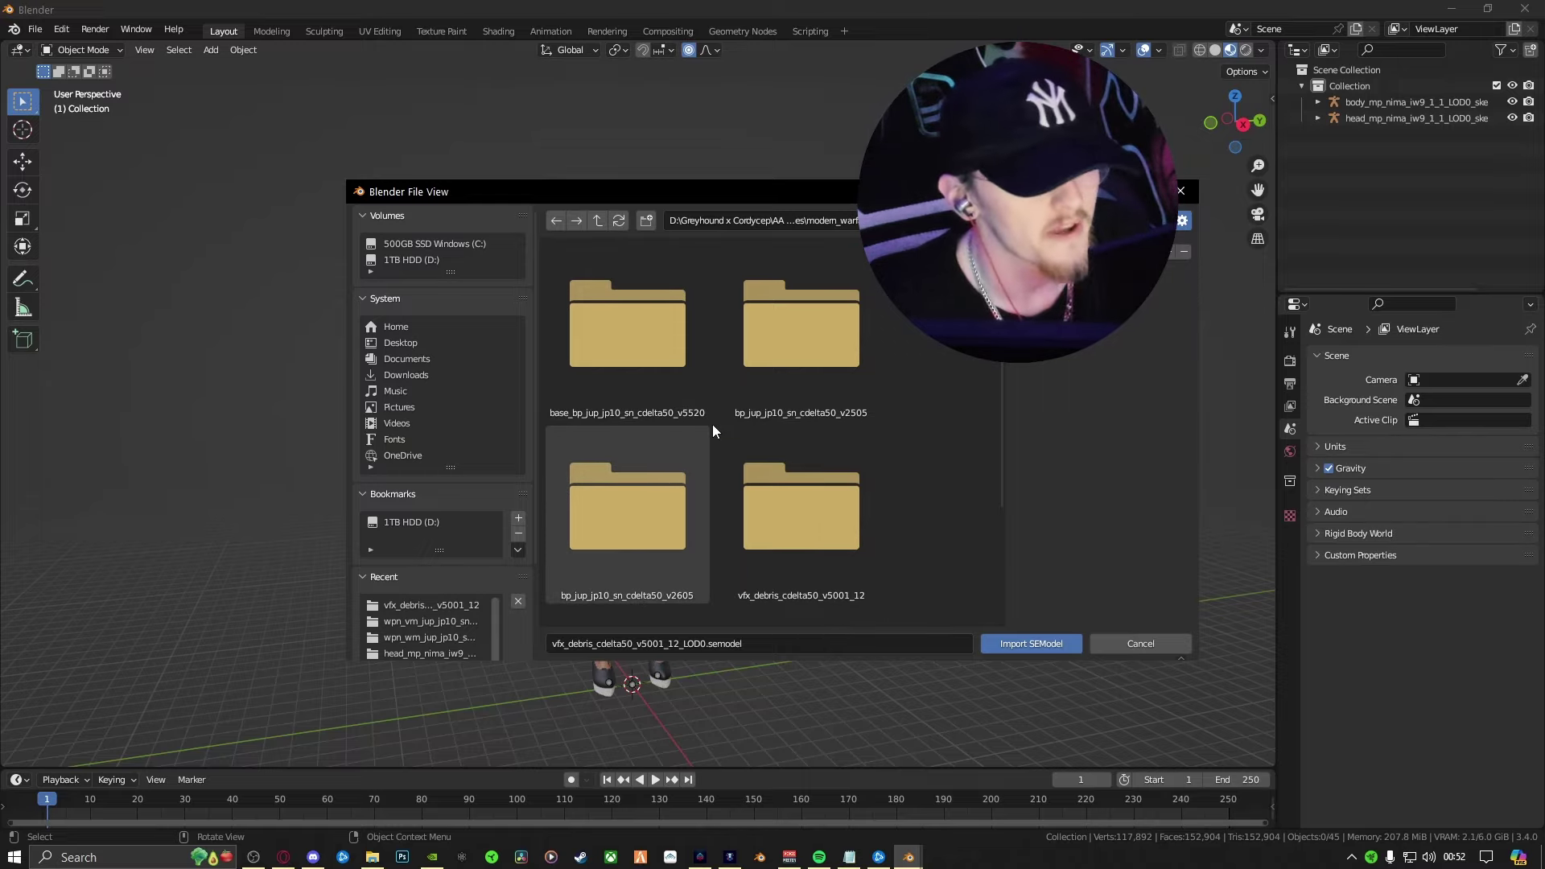
click(611, 511)
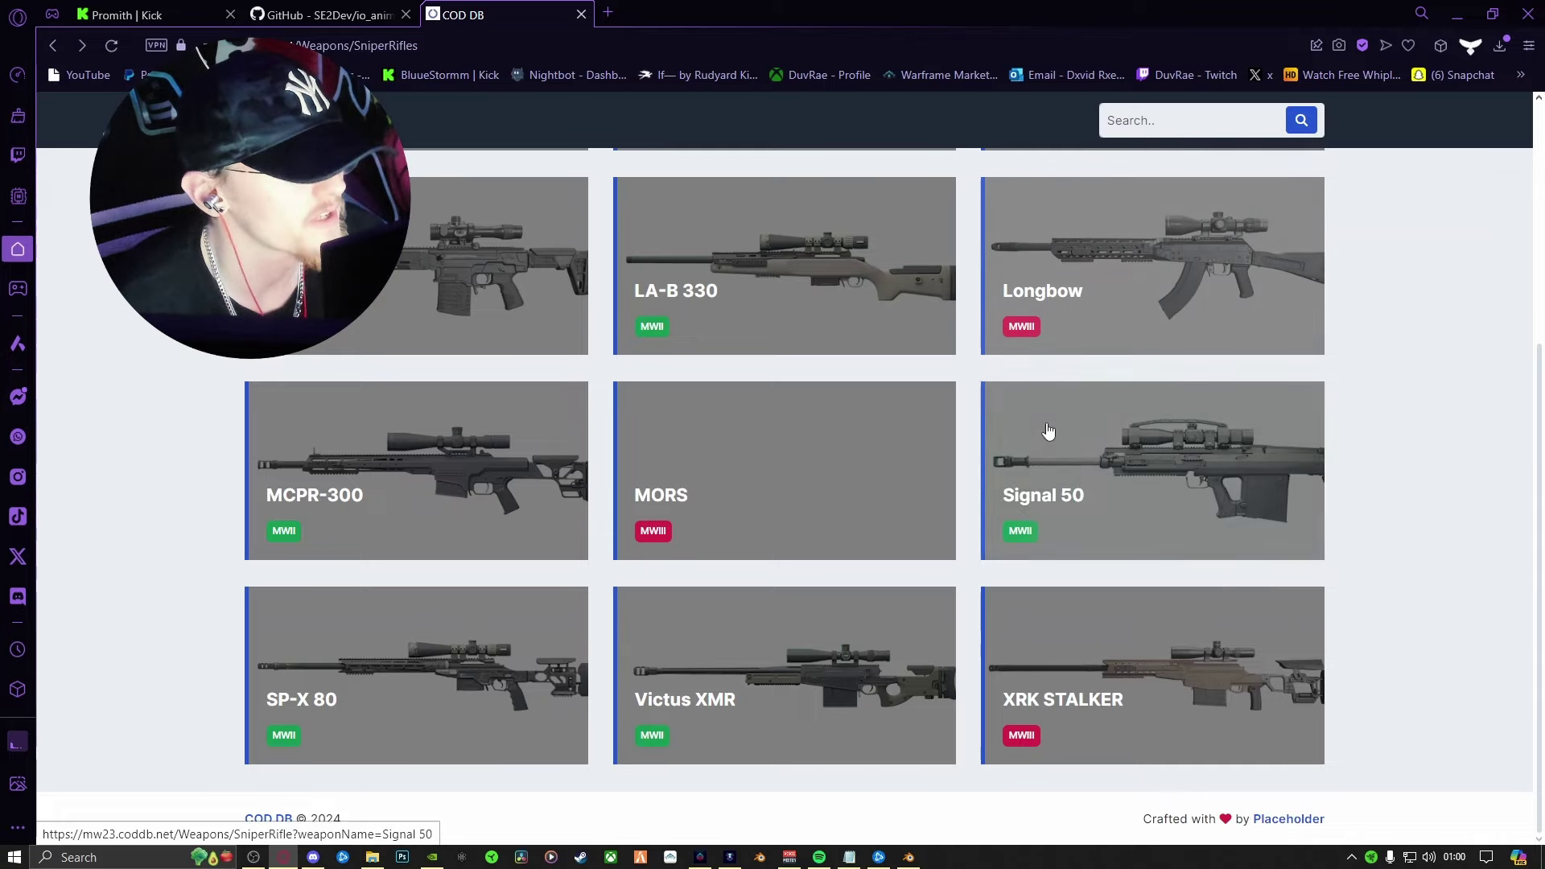
Refine the Greyhound search to 'moscar bp' and export bp_jup_jp35_sn_moscar_v4509
scroll(1049, 431, up, 4)
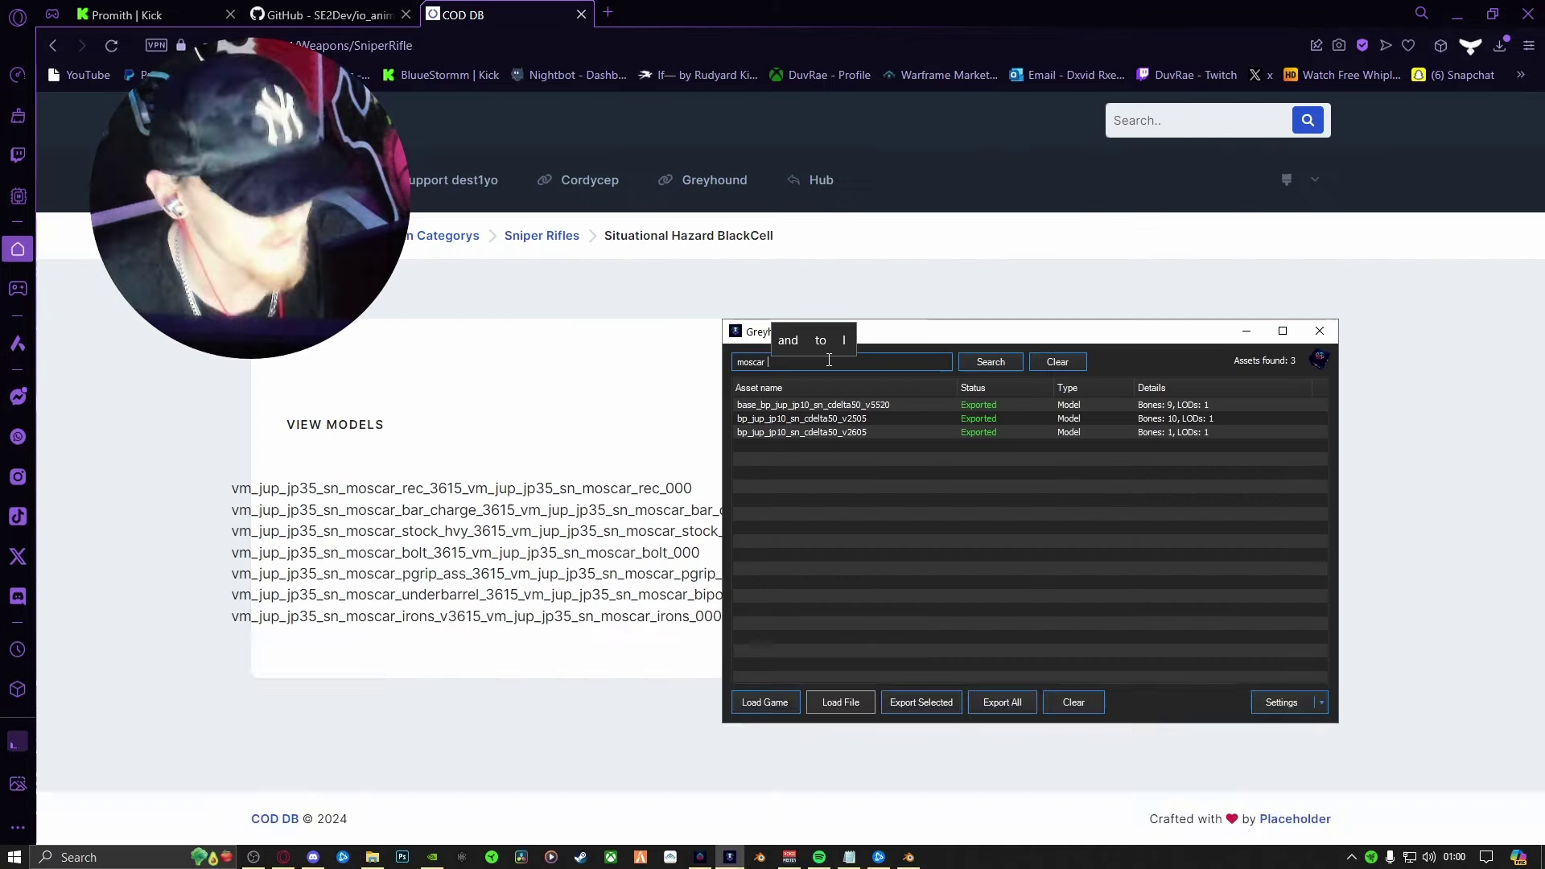
text(bp)
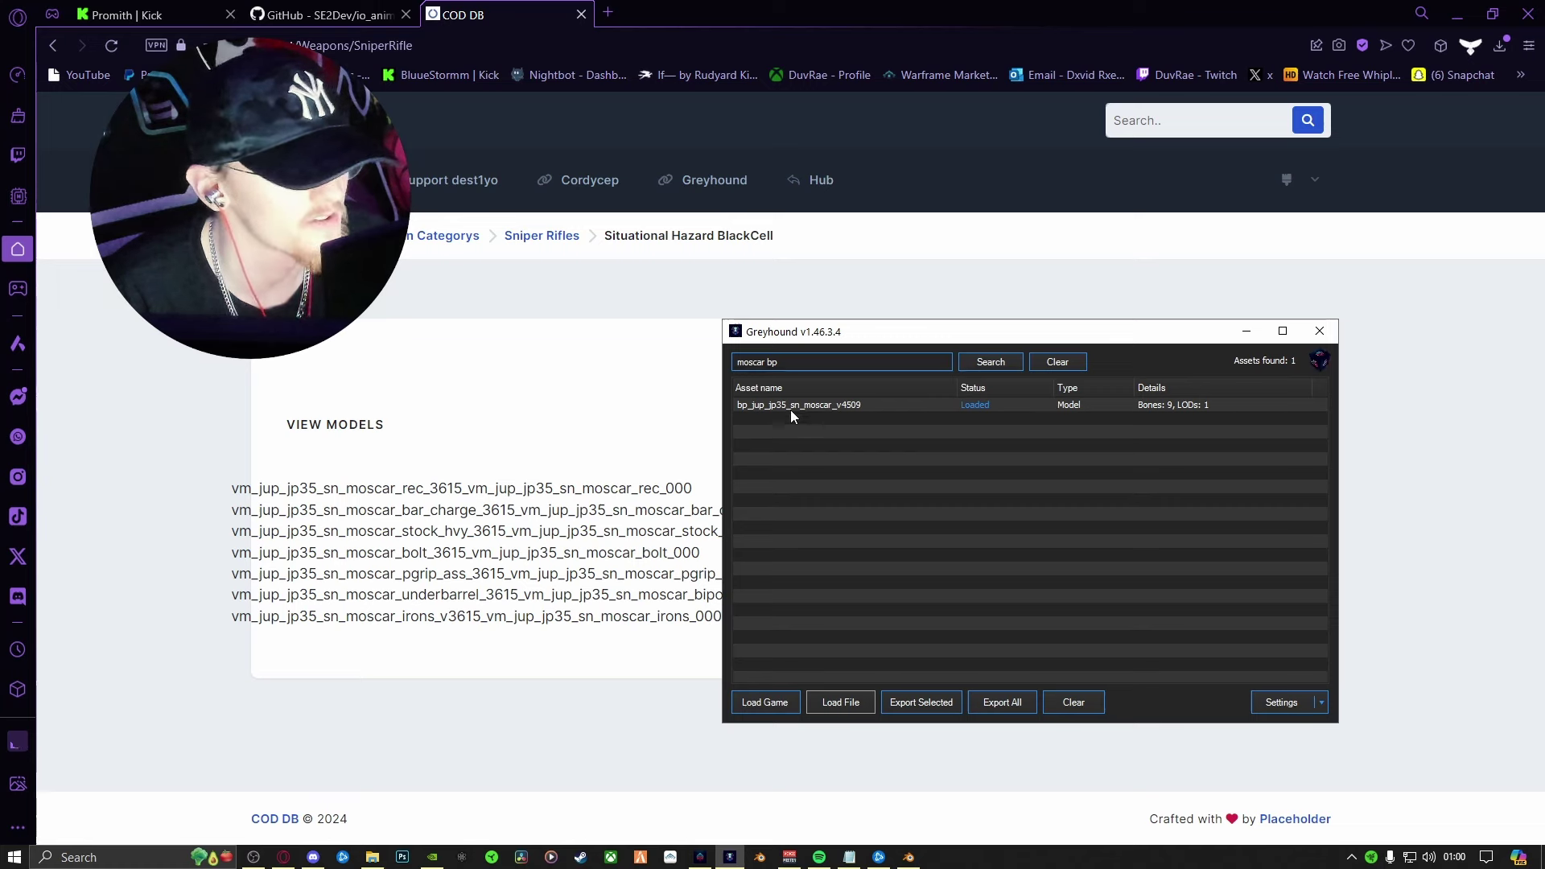
double_click(789, 406)
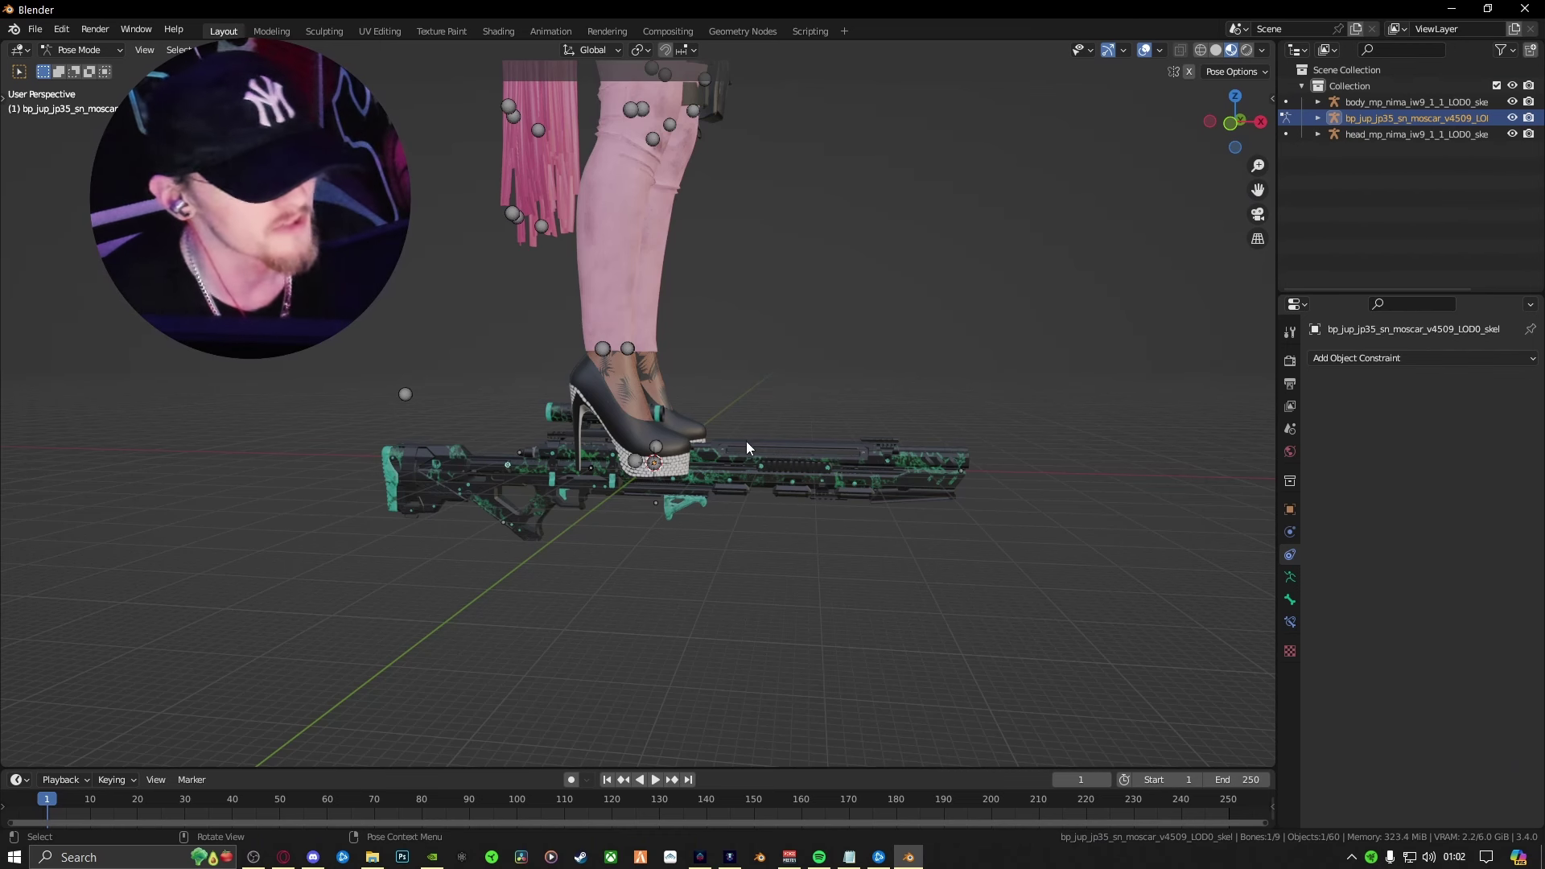
Orbit Blender's viewport from a front view of the posed character to a side view of the rifle
scroll(757, 386, down, 3)
middle_drag(756, 365, 618, 476)
scroll(617, 477, up, 4)
scroll(705, 292, up, 4)
middle_drag(704, 292, 977, 422)
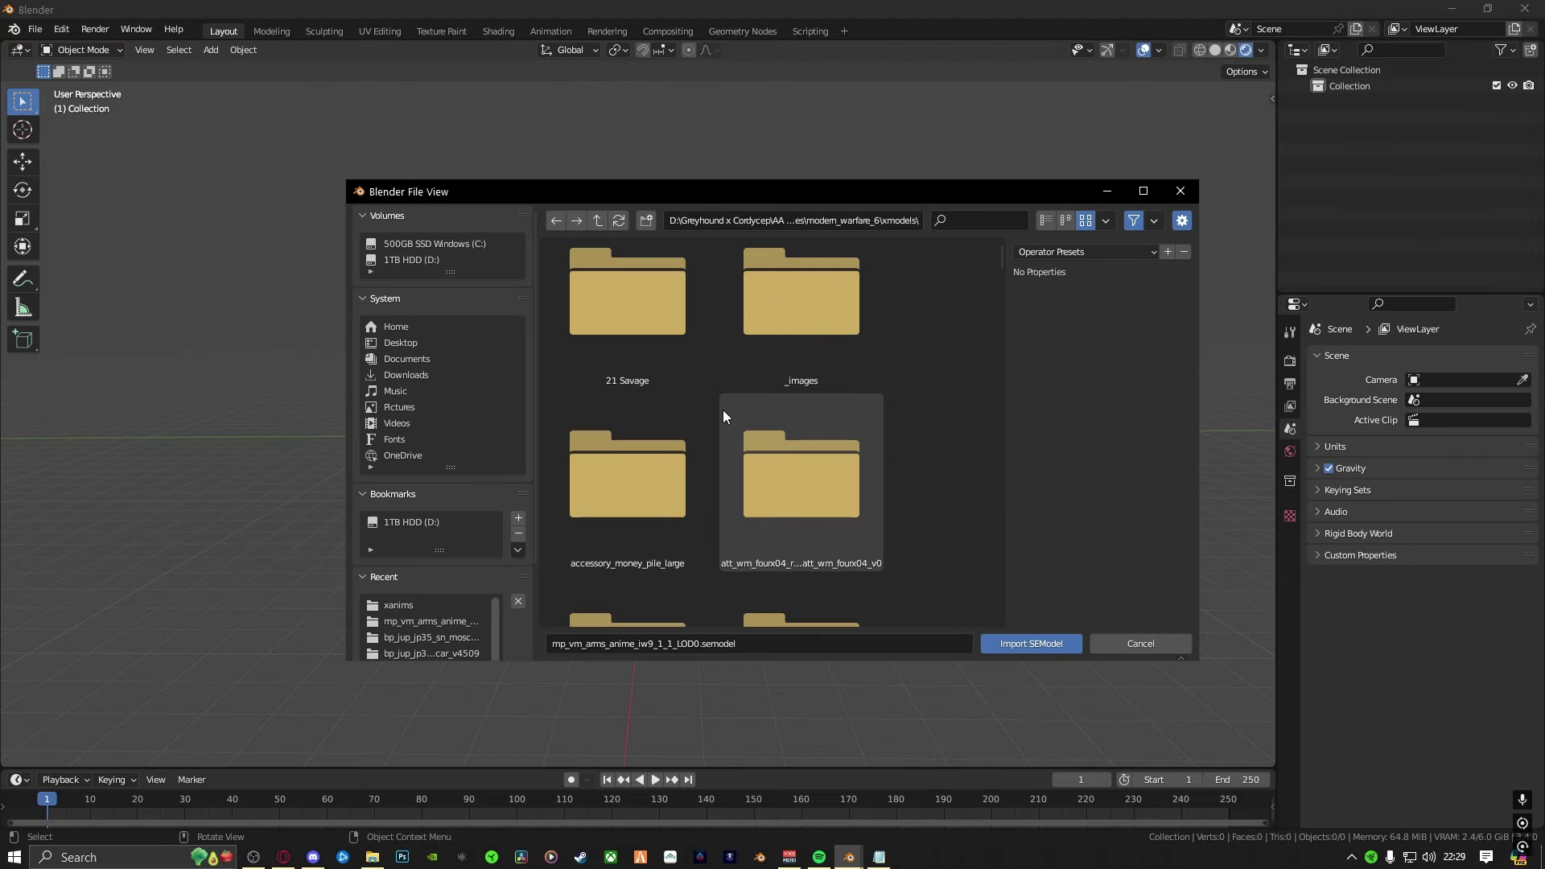
Filter the file browser by 'ANIME' and import mp_vm_arms_anime_iw9_1_1_LOD0.semodel
click(972, 221)
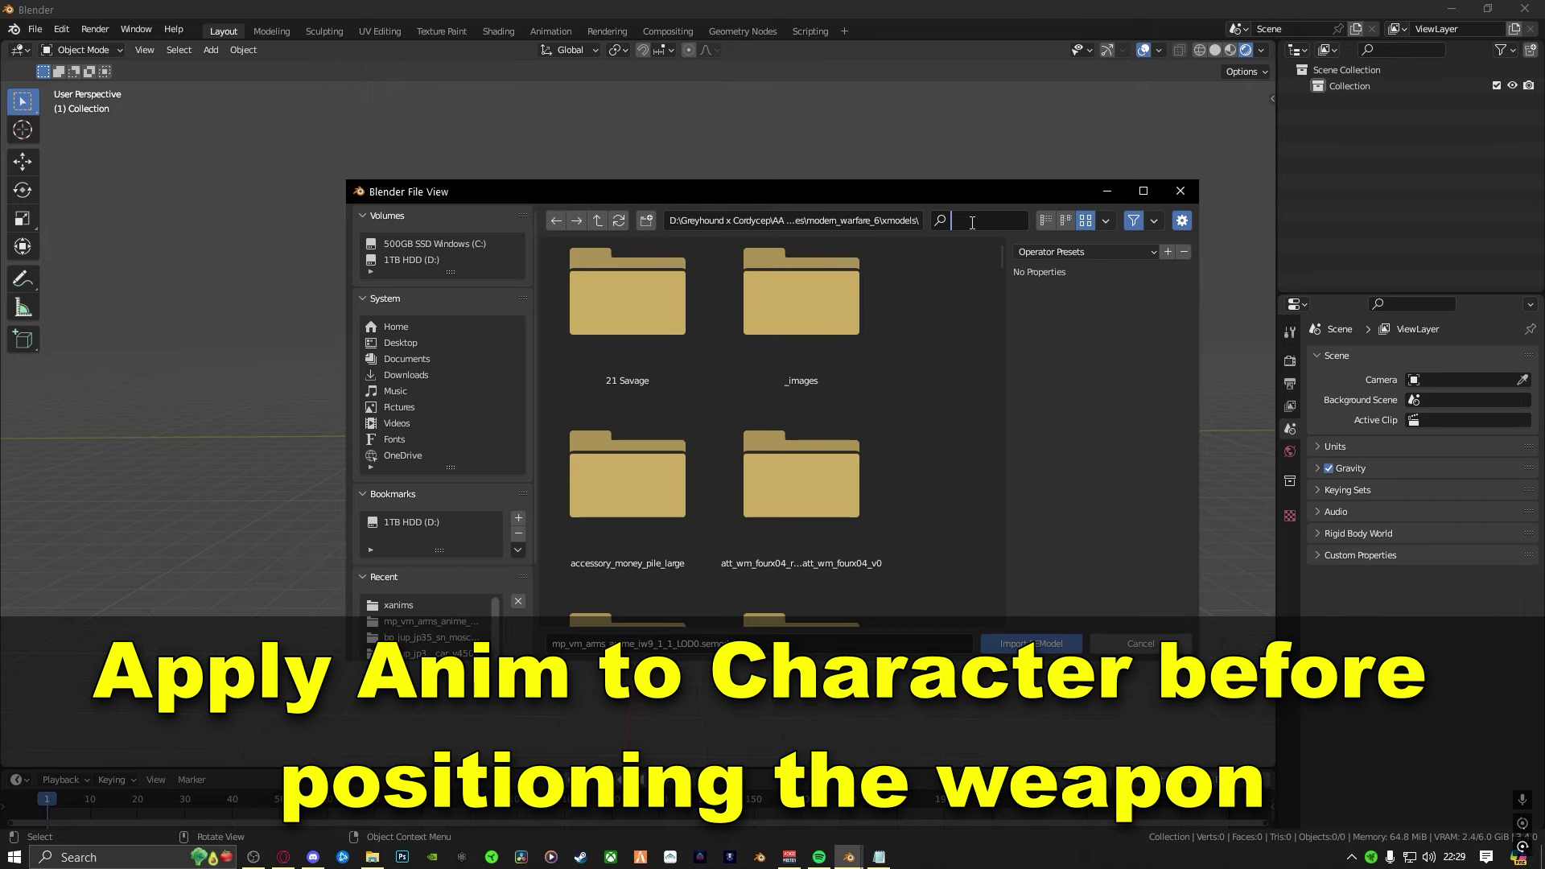
text(ANI)
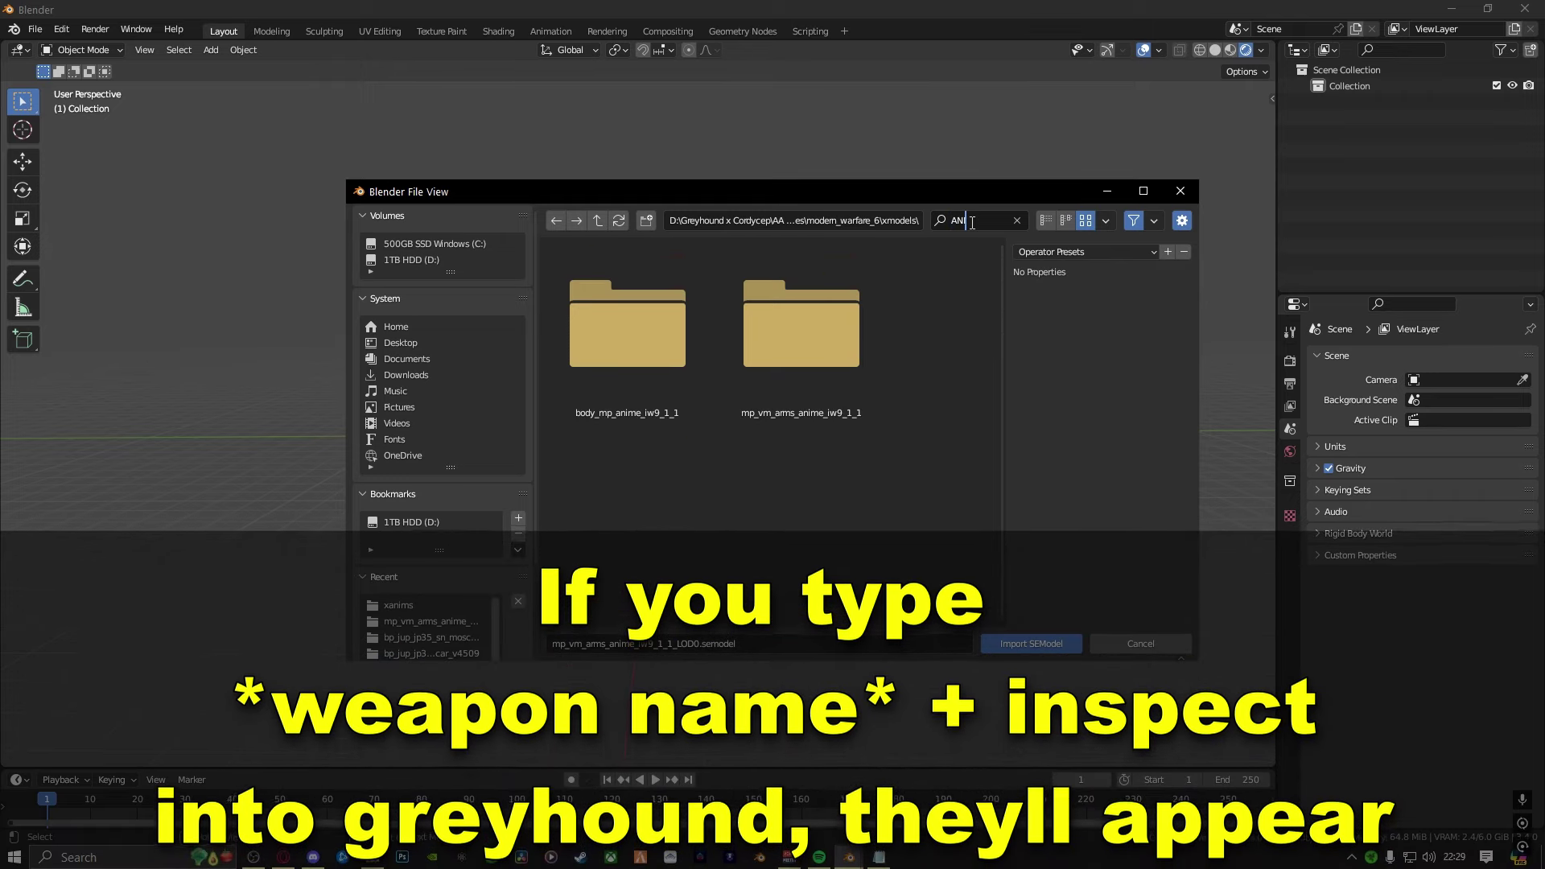
text(ME)
double_click(814, 352)
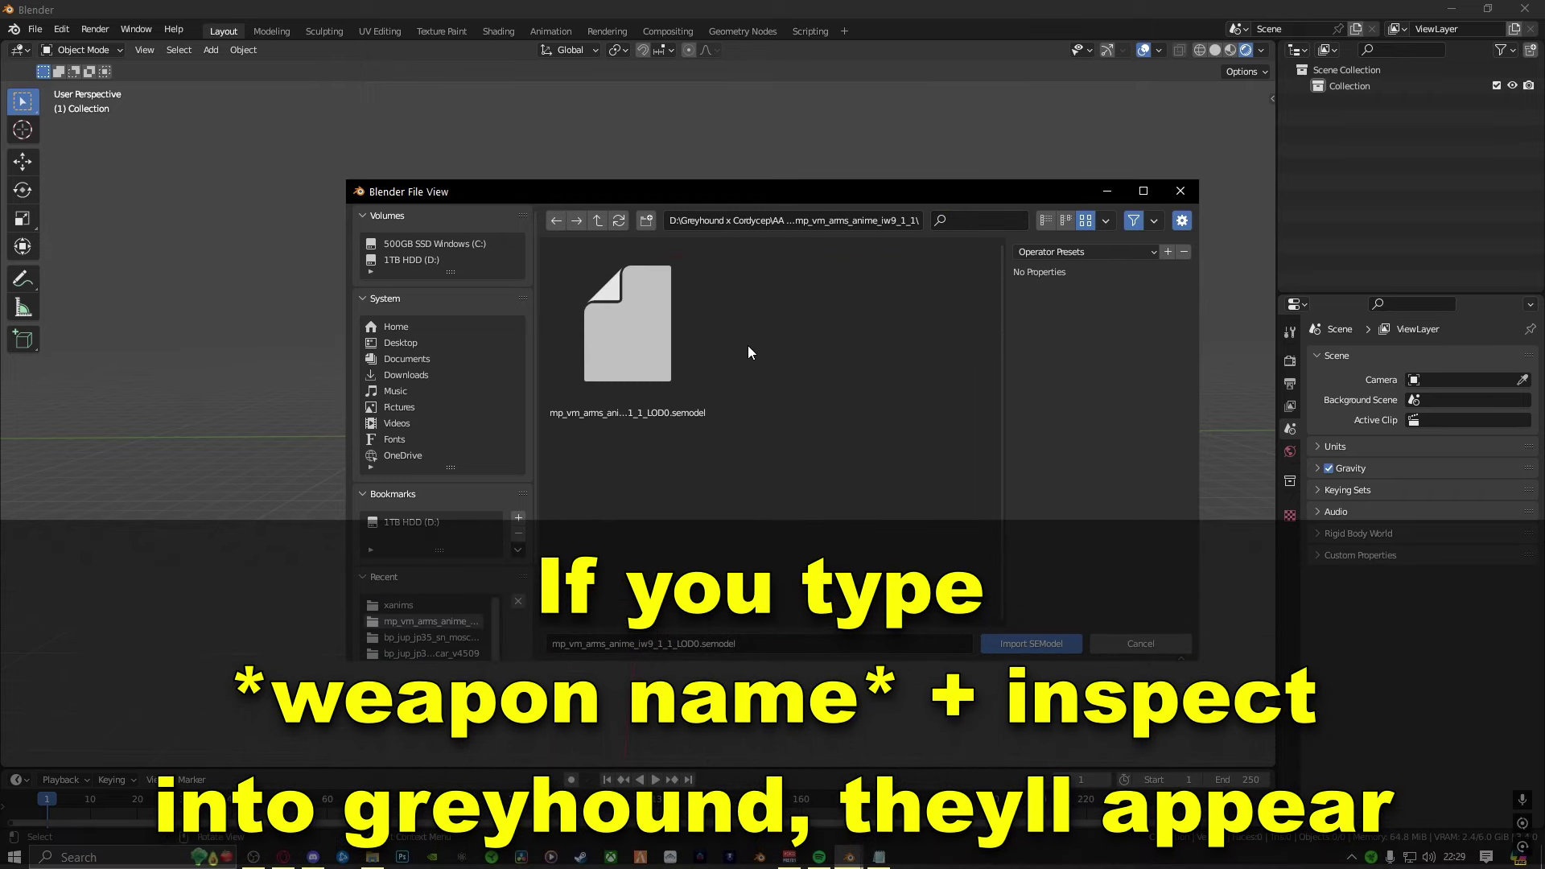
double_click(666, 334)
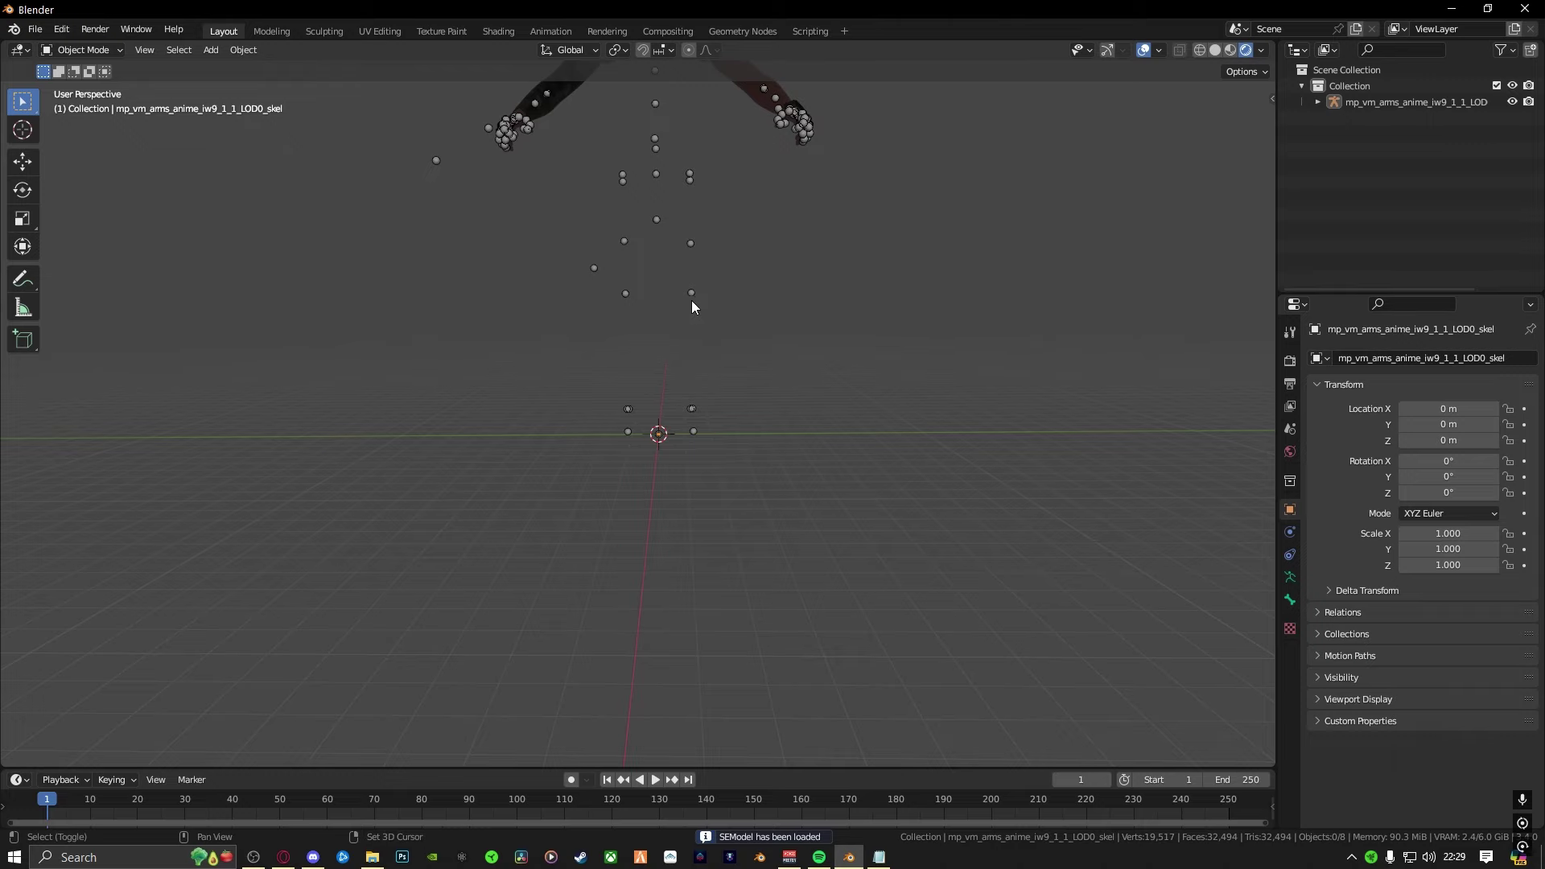
Select the imported arms armature so it can receive an animation
middle_drag(692, 301, 776, 437)
scroll(776, 386, up, 3)
click(882, 370)
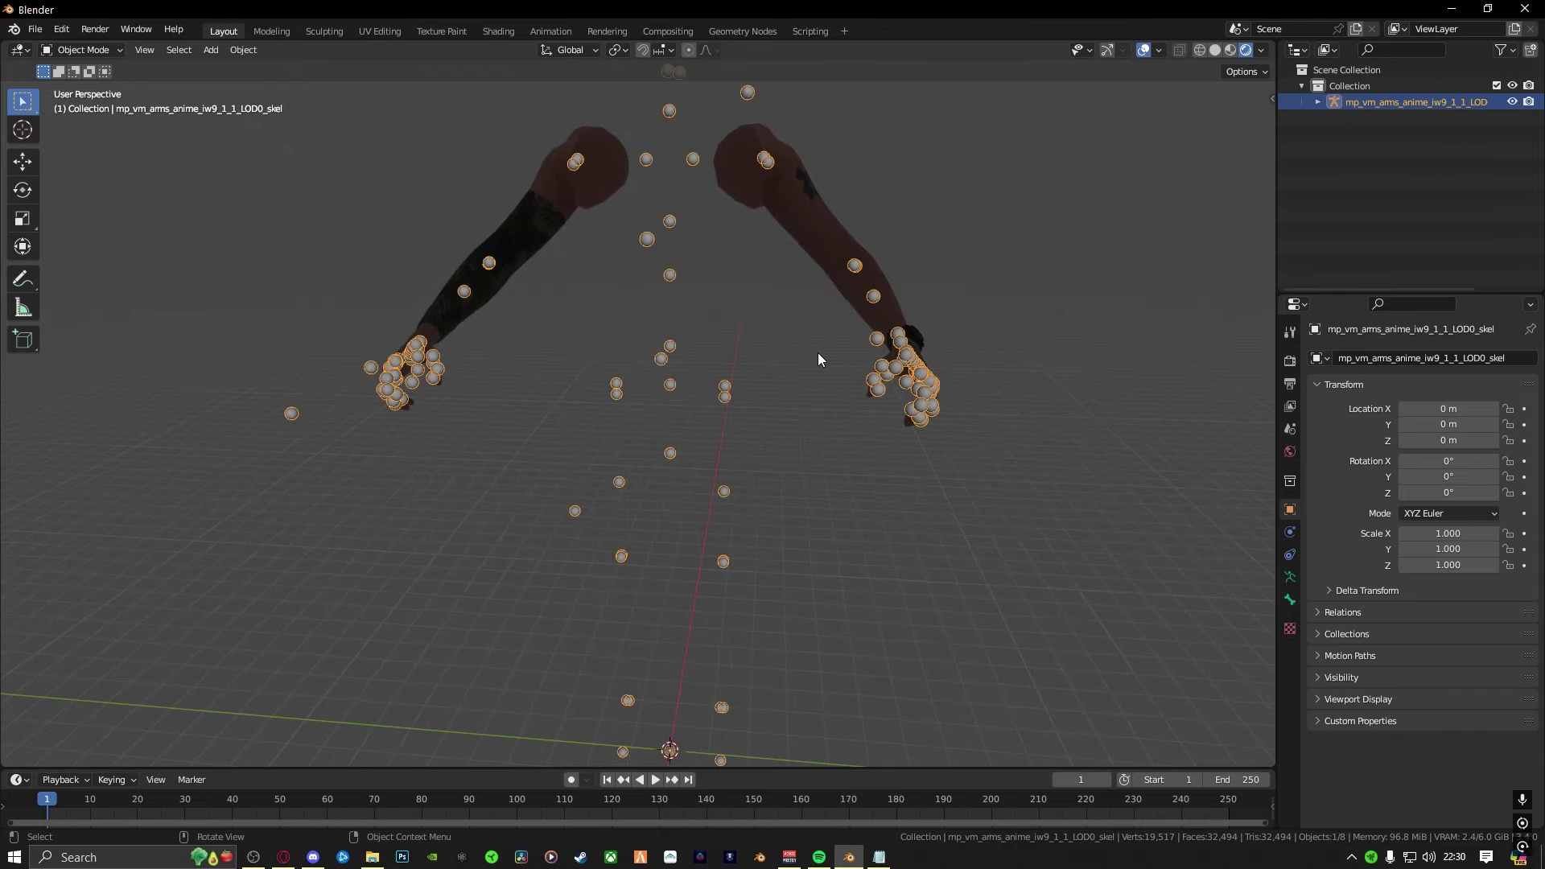
click(755, 350)
click(673, 357)
click(40, 31)
Import jup_vm_p35_sn_moscar_inspect.seanim onto the arms rig with the SEAnim importer
mouse_move(113, 247)
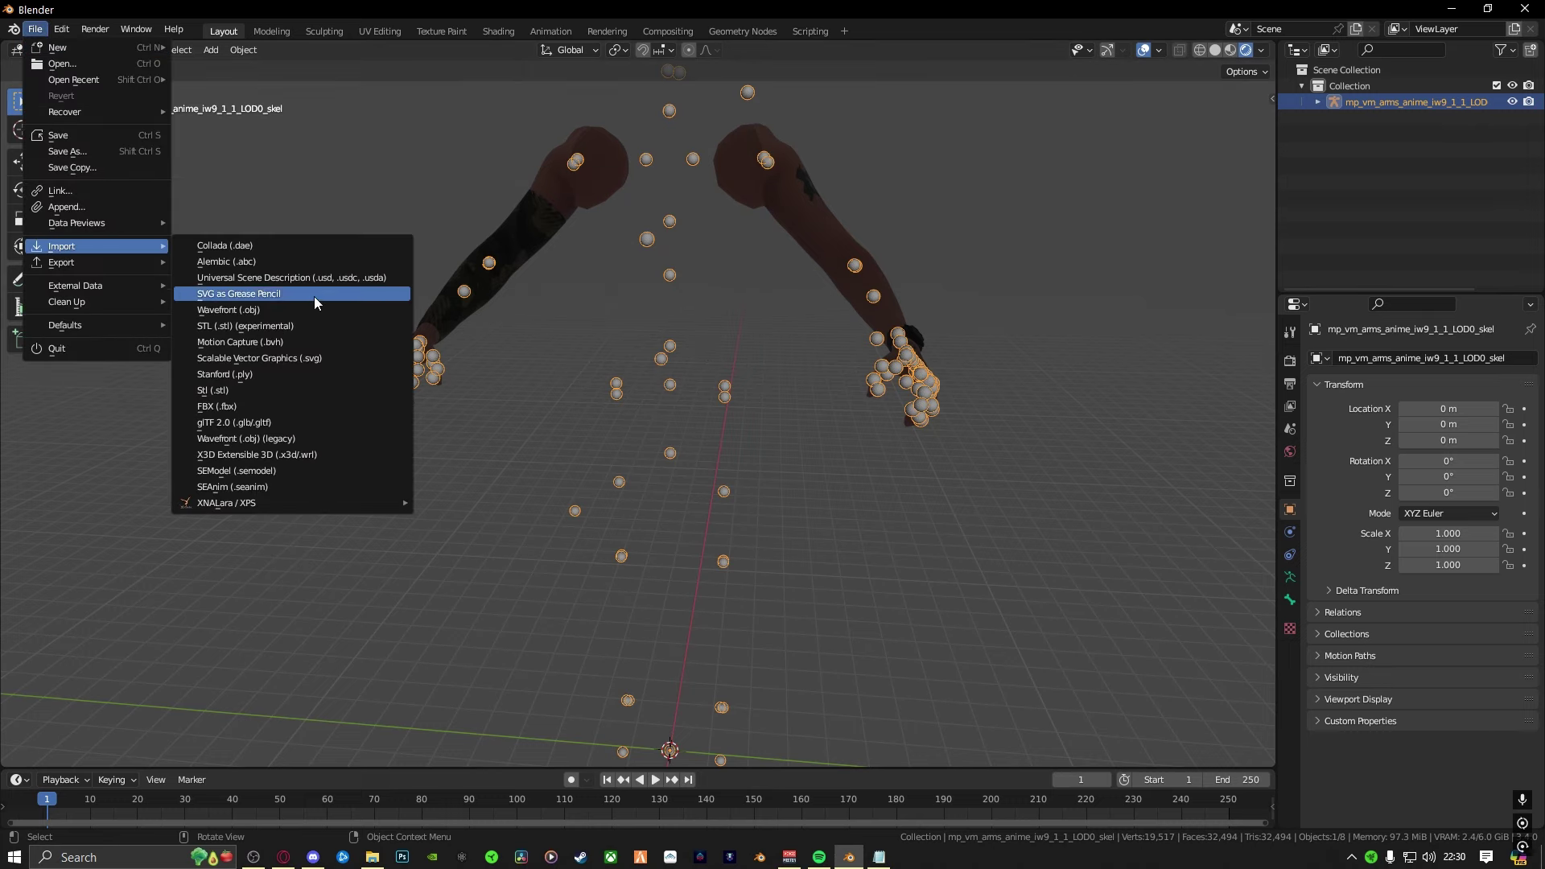
click(301, 486)
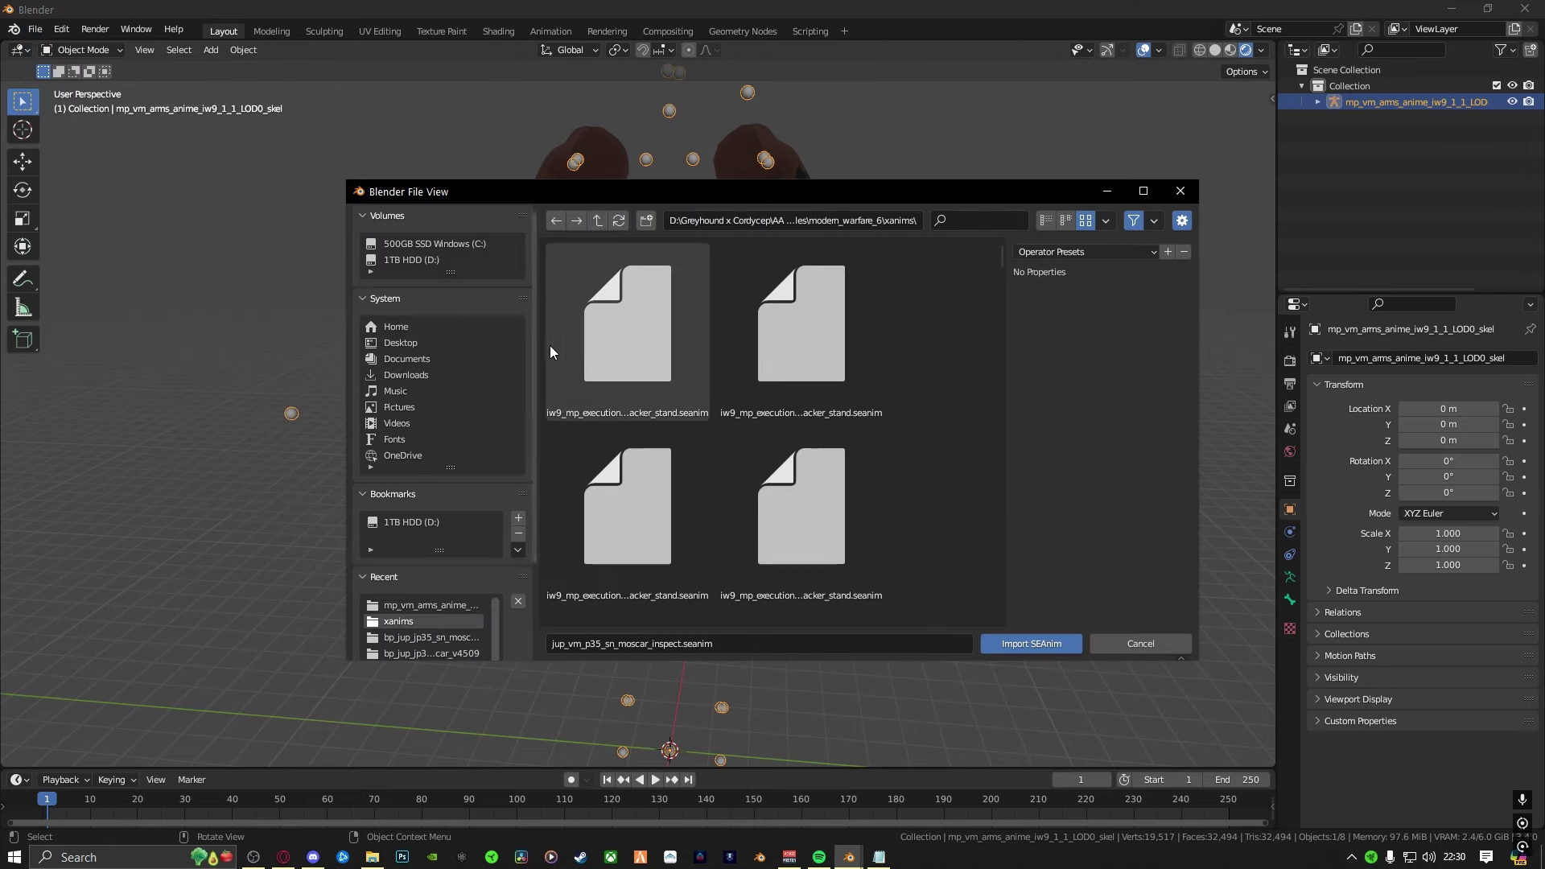
scroll(727, 552, down, 3)
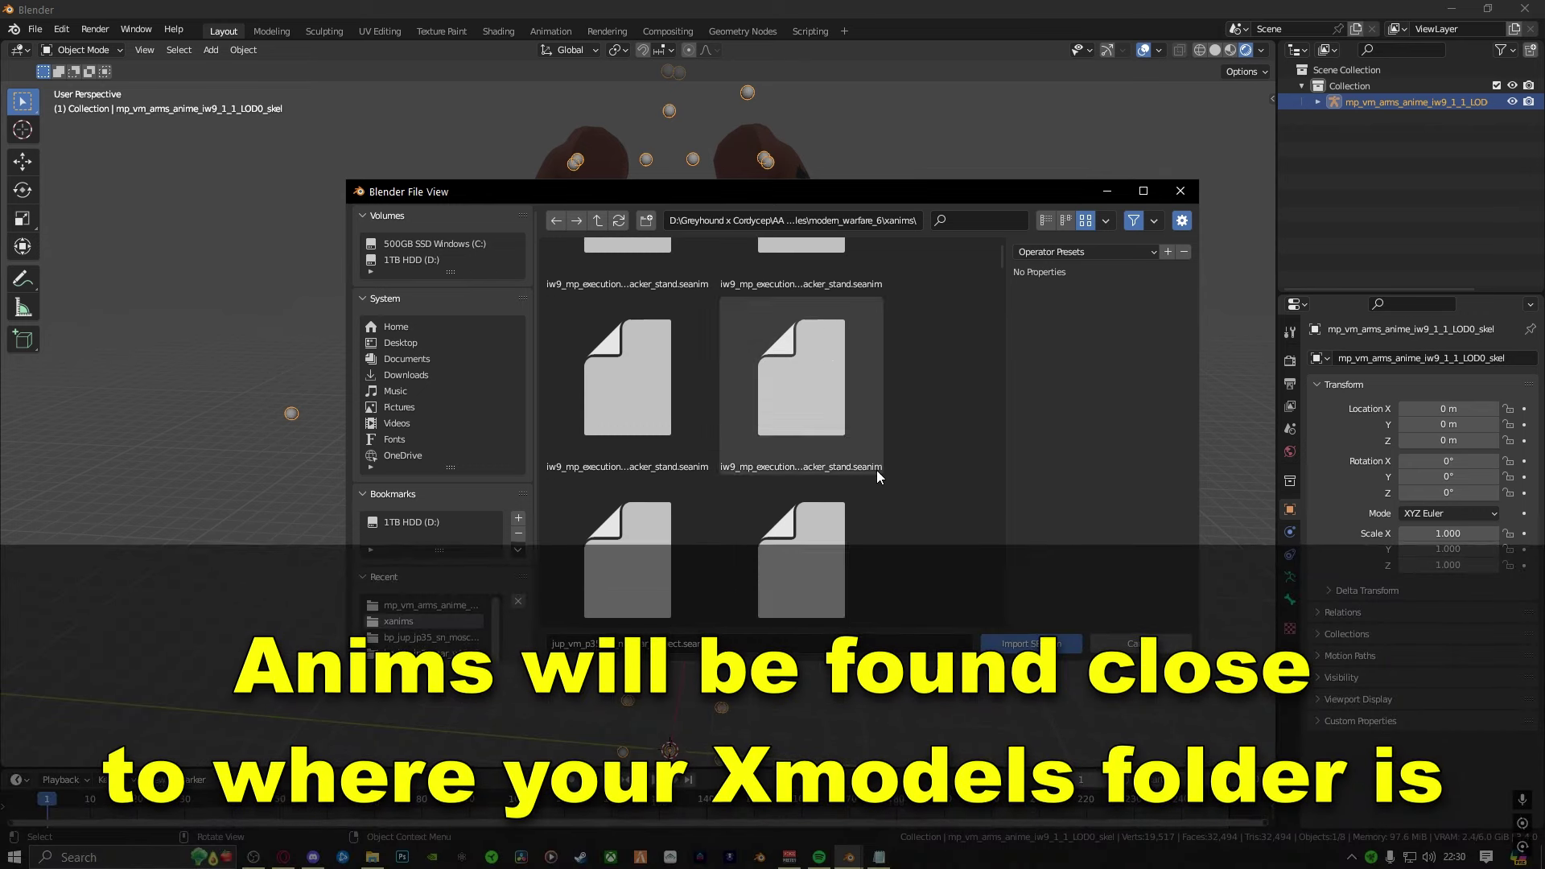
click(970, 219)
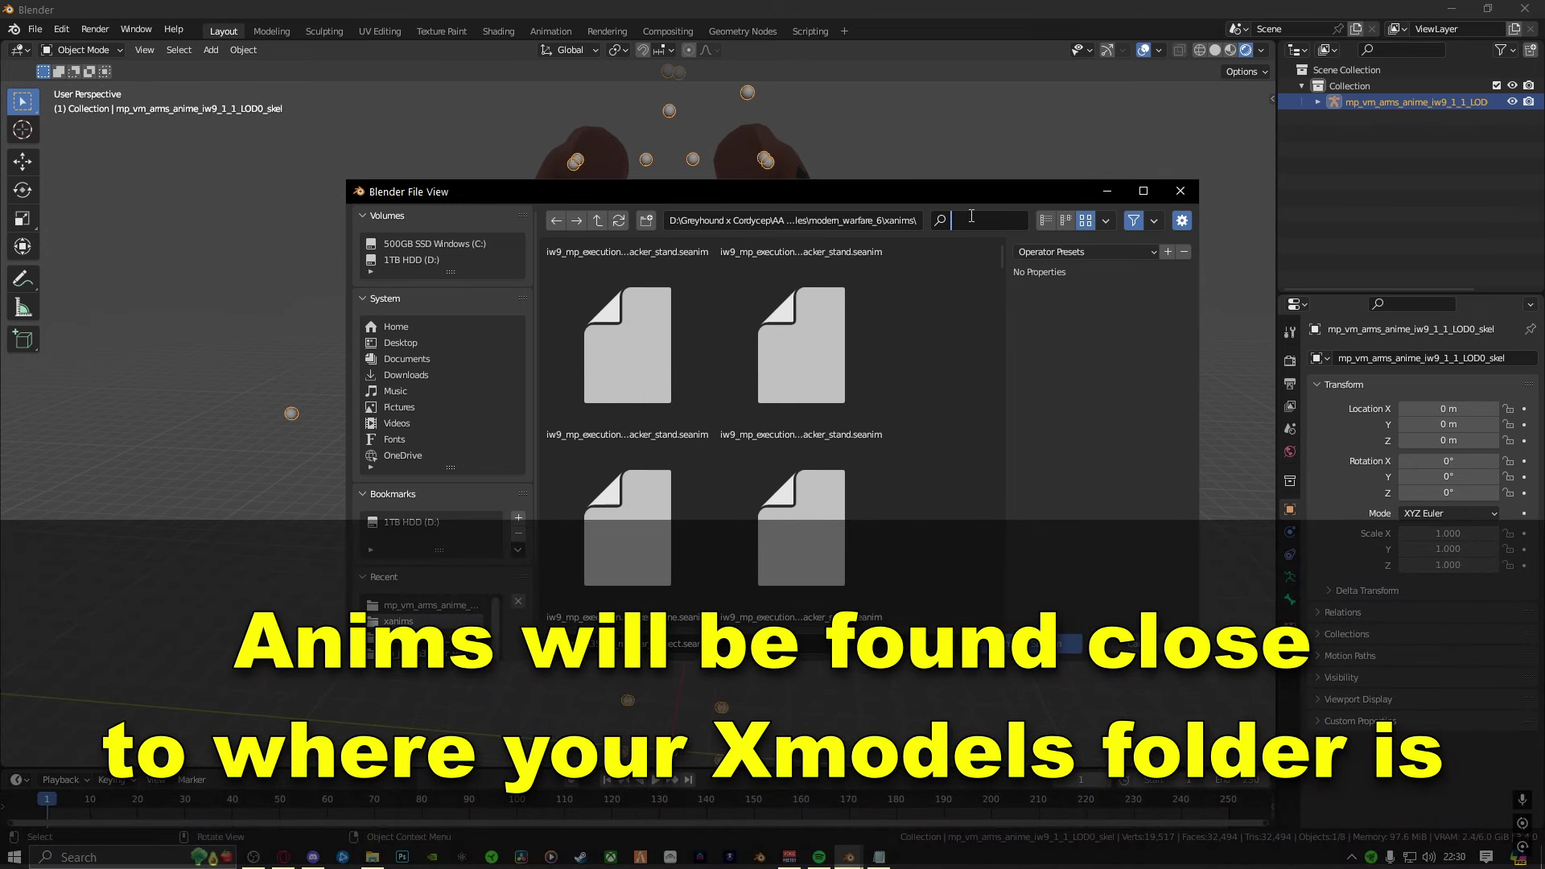
text(MORa)
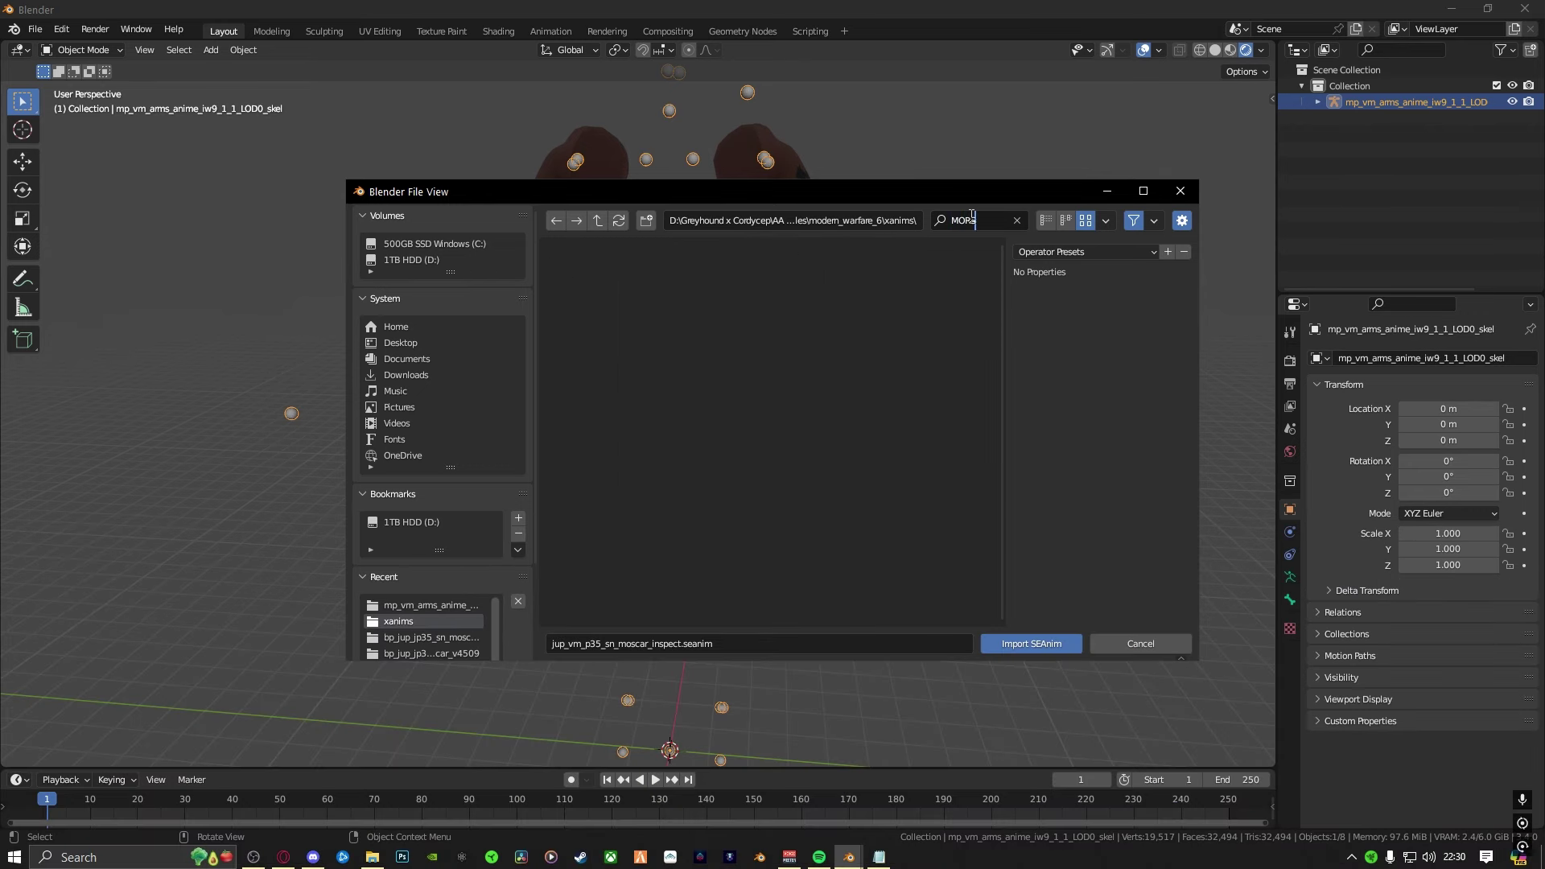
key(BackSpace)
key(BackSpace)
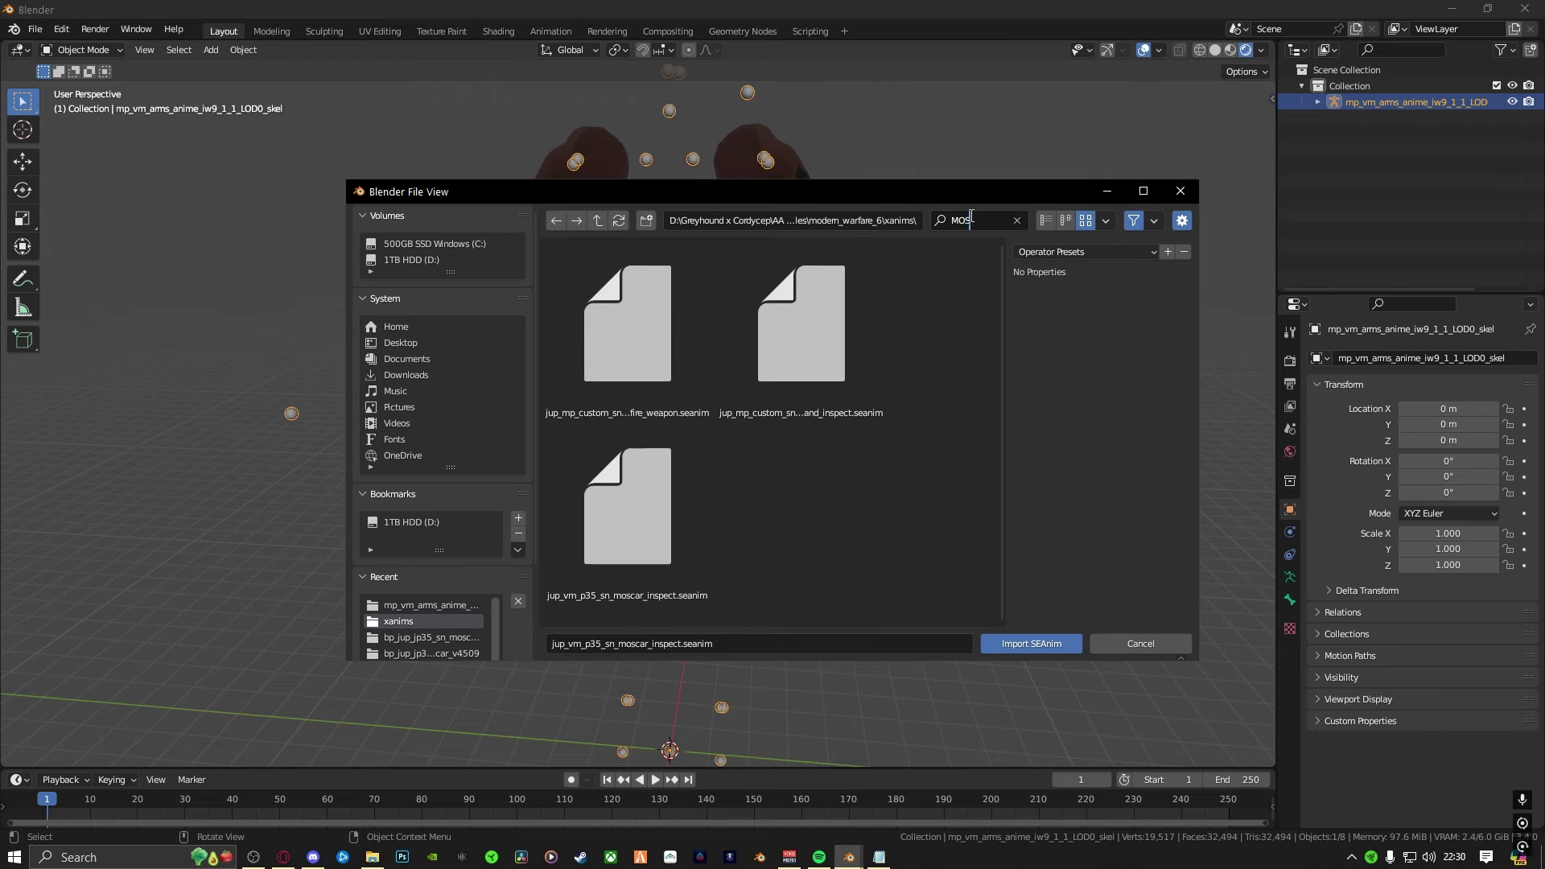
double_click(665, 552)
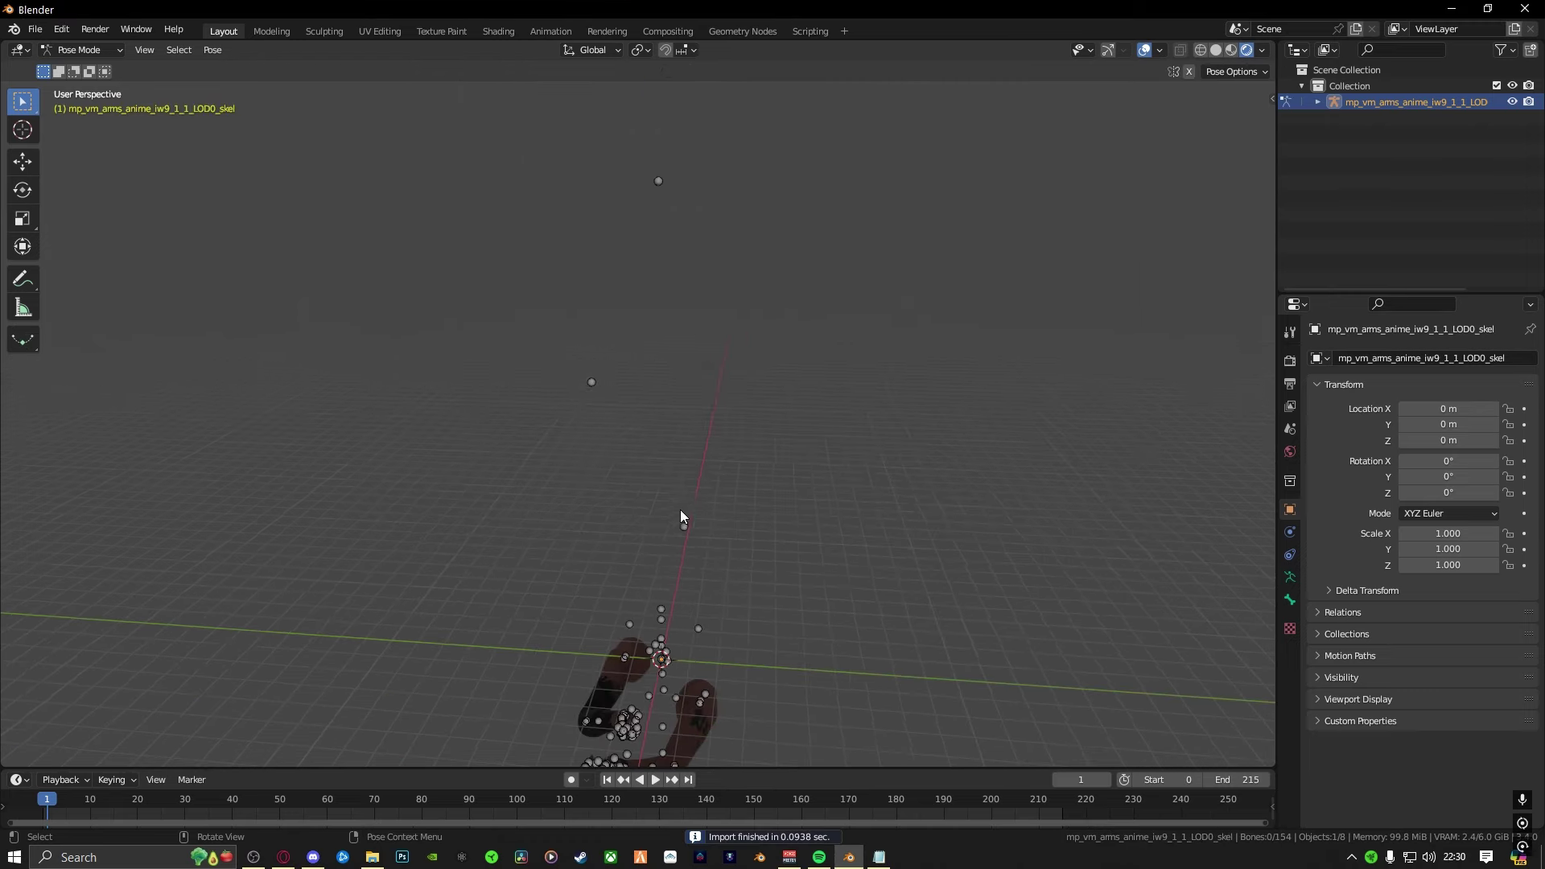
Play the 0–215 inspect animation, stop it, and return to frame 0
shift+middle_drag(701, 615, 774, 516)
scroll(771, 510, up, 3)
key(space)
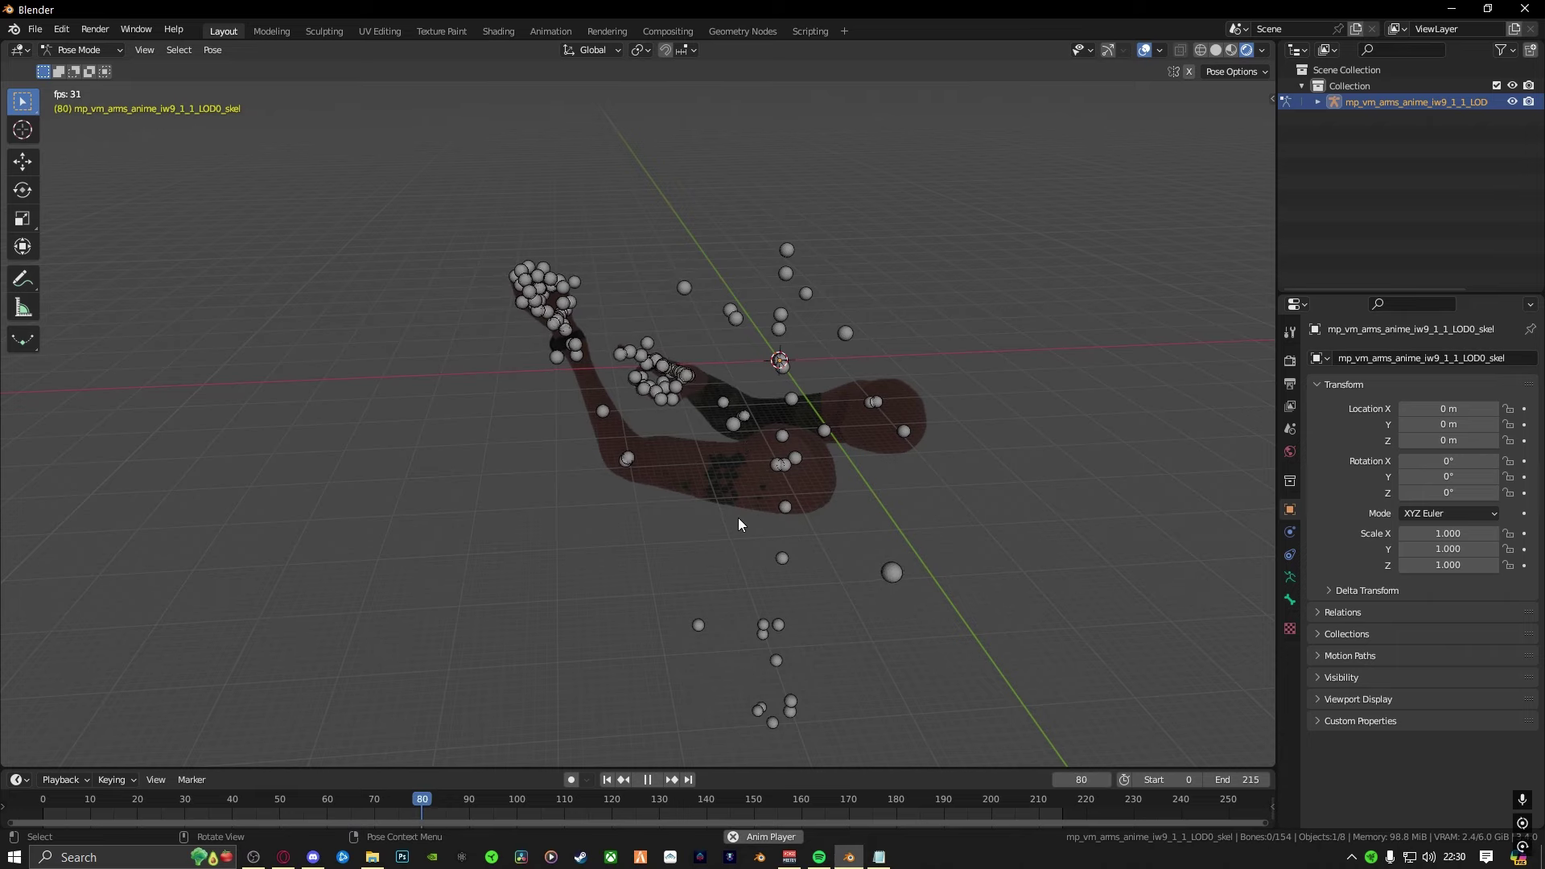
key(space)
key(shift+Left)
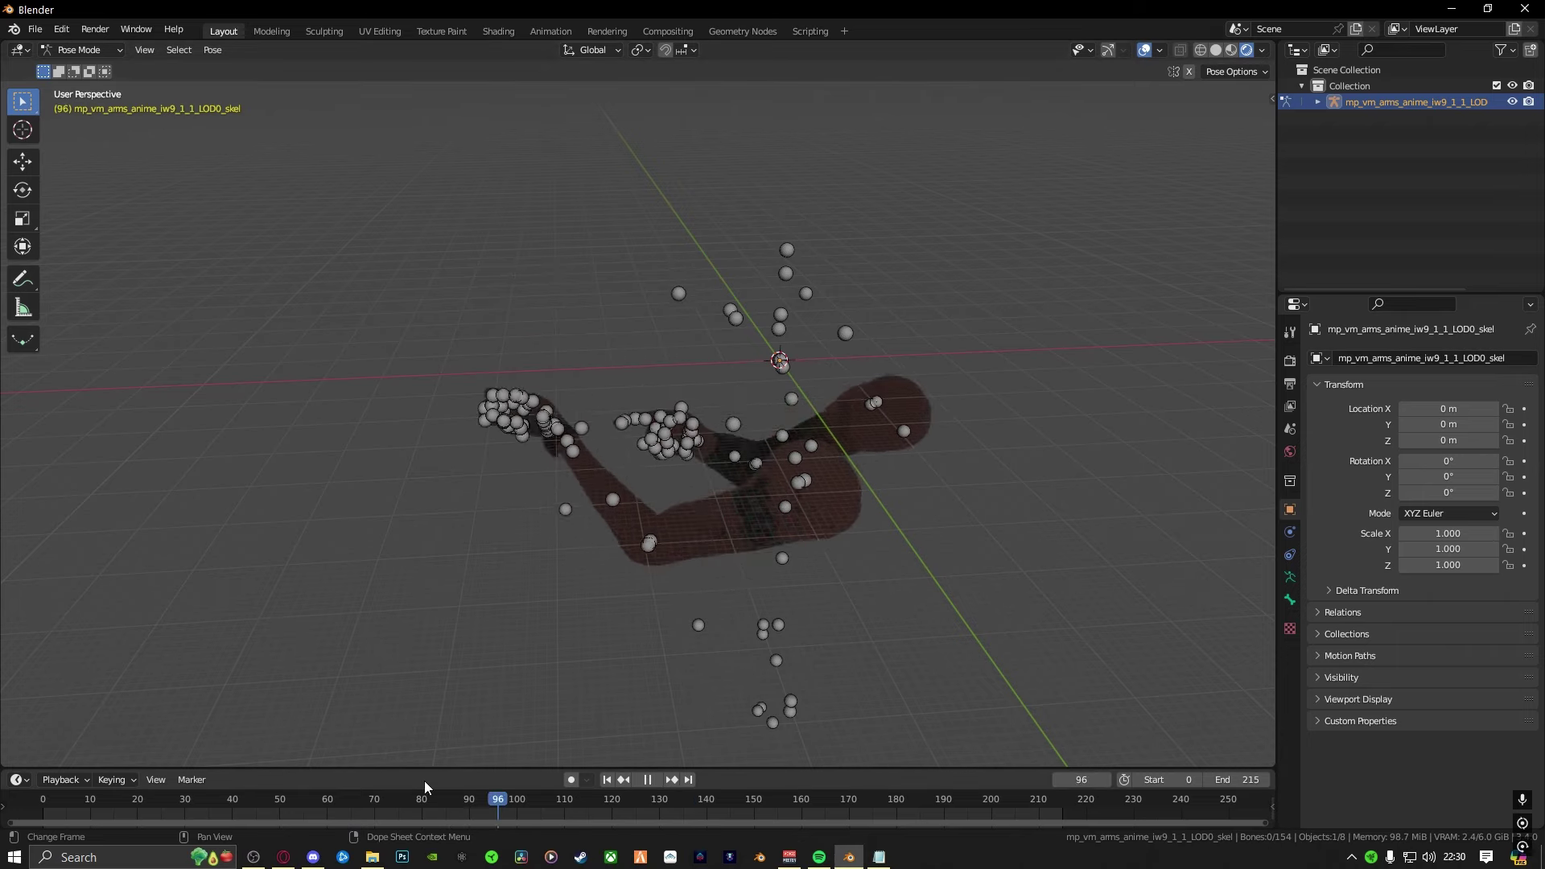
middle_drag(520, 600, 568, 435)
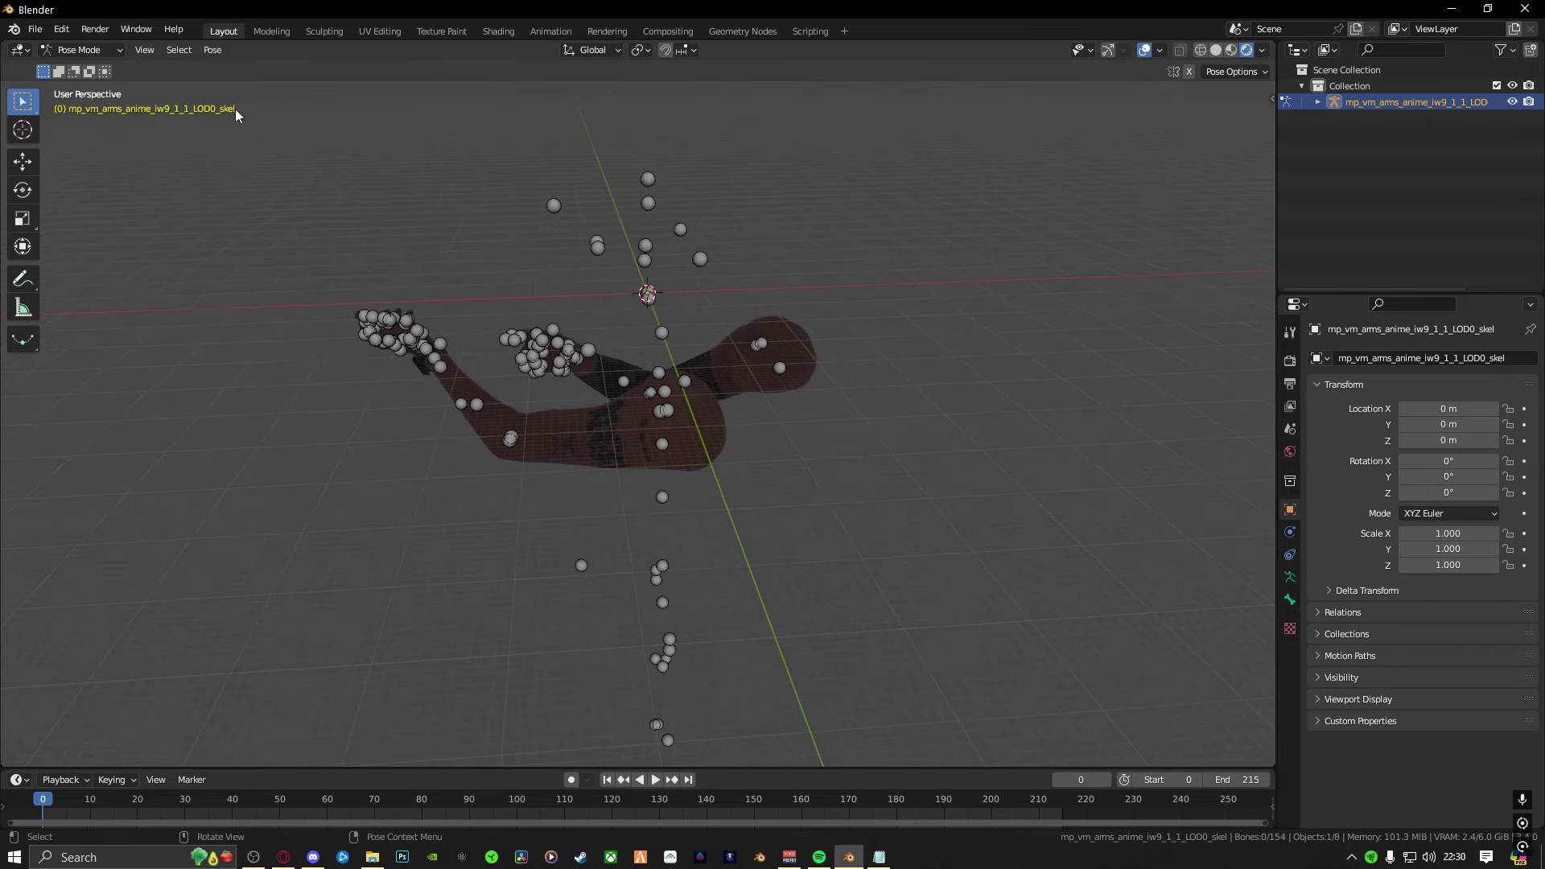
click(37, 31)
Import bp_jup_jp35_sn_moscar_v3515_LOD0.semodel from xmodels, found by filtering 'MOSC', and select its armature
mouse_move(146, 248)
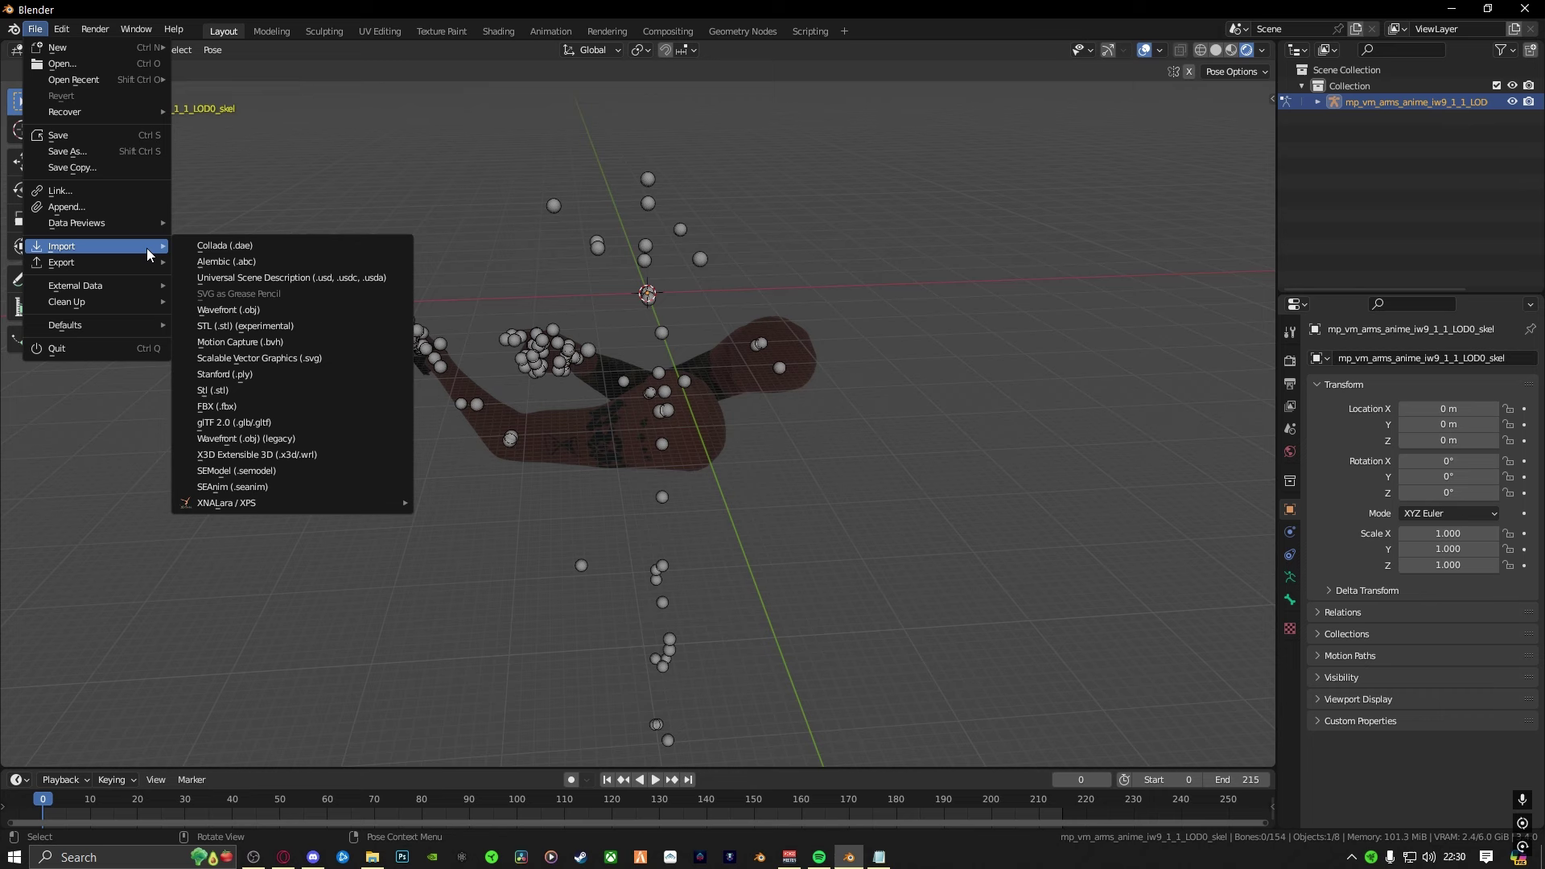
click(307, 489)
click(601, 224)
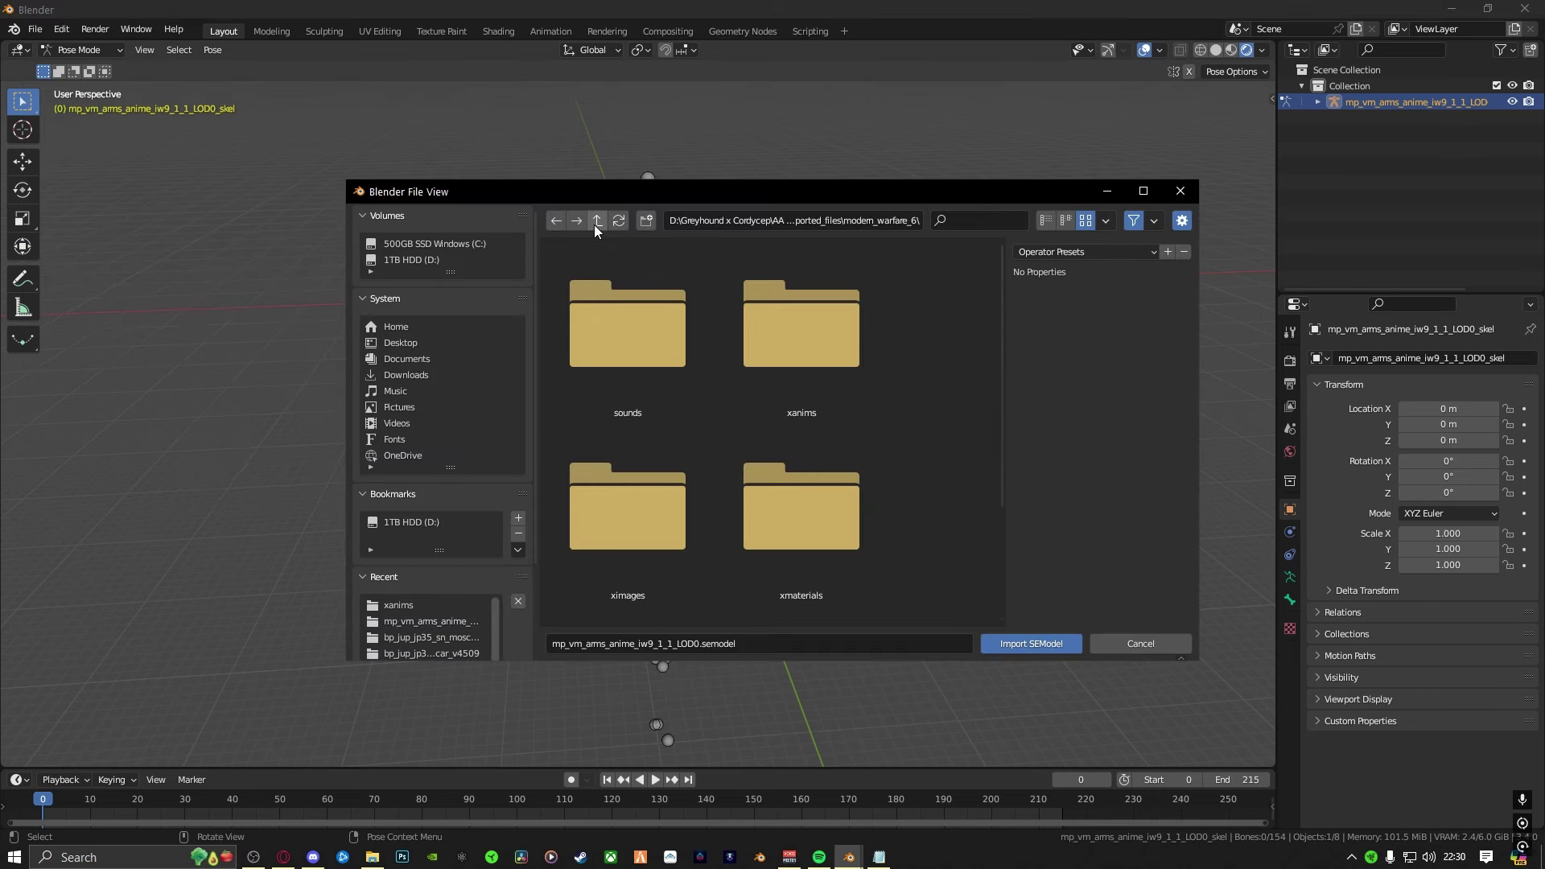
scroll(660, 496, down, 2)
scroll(642, 557, up, 2)
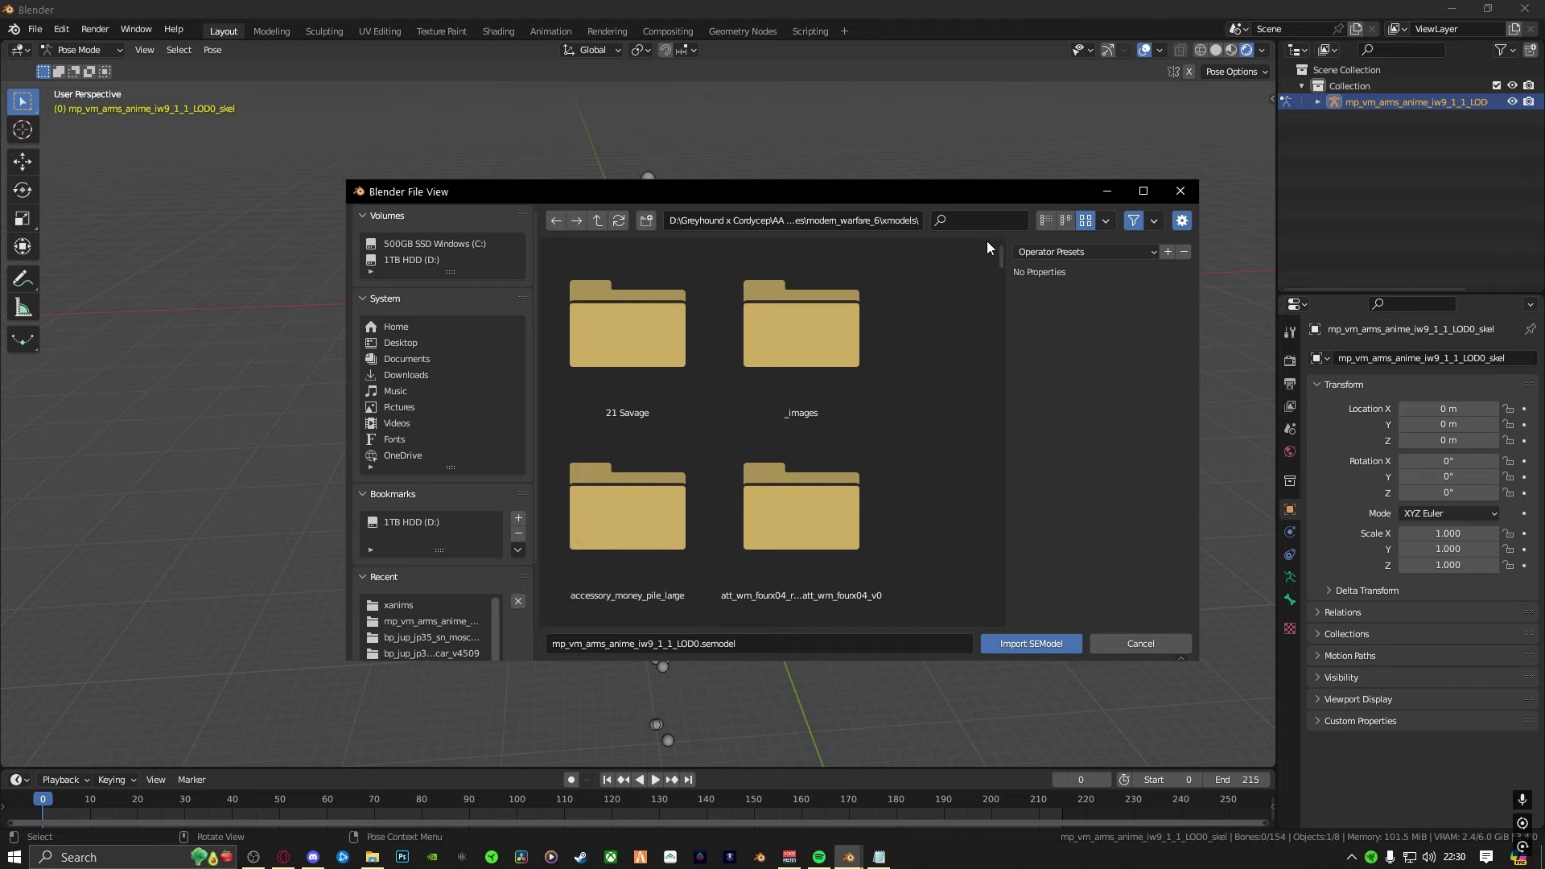
text(MOSC)
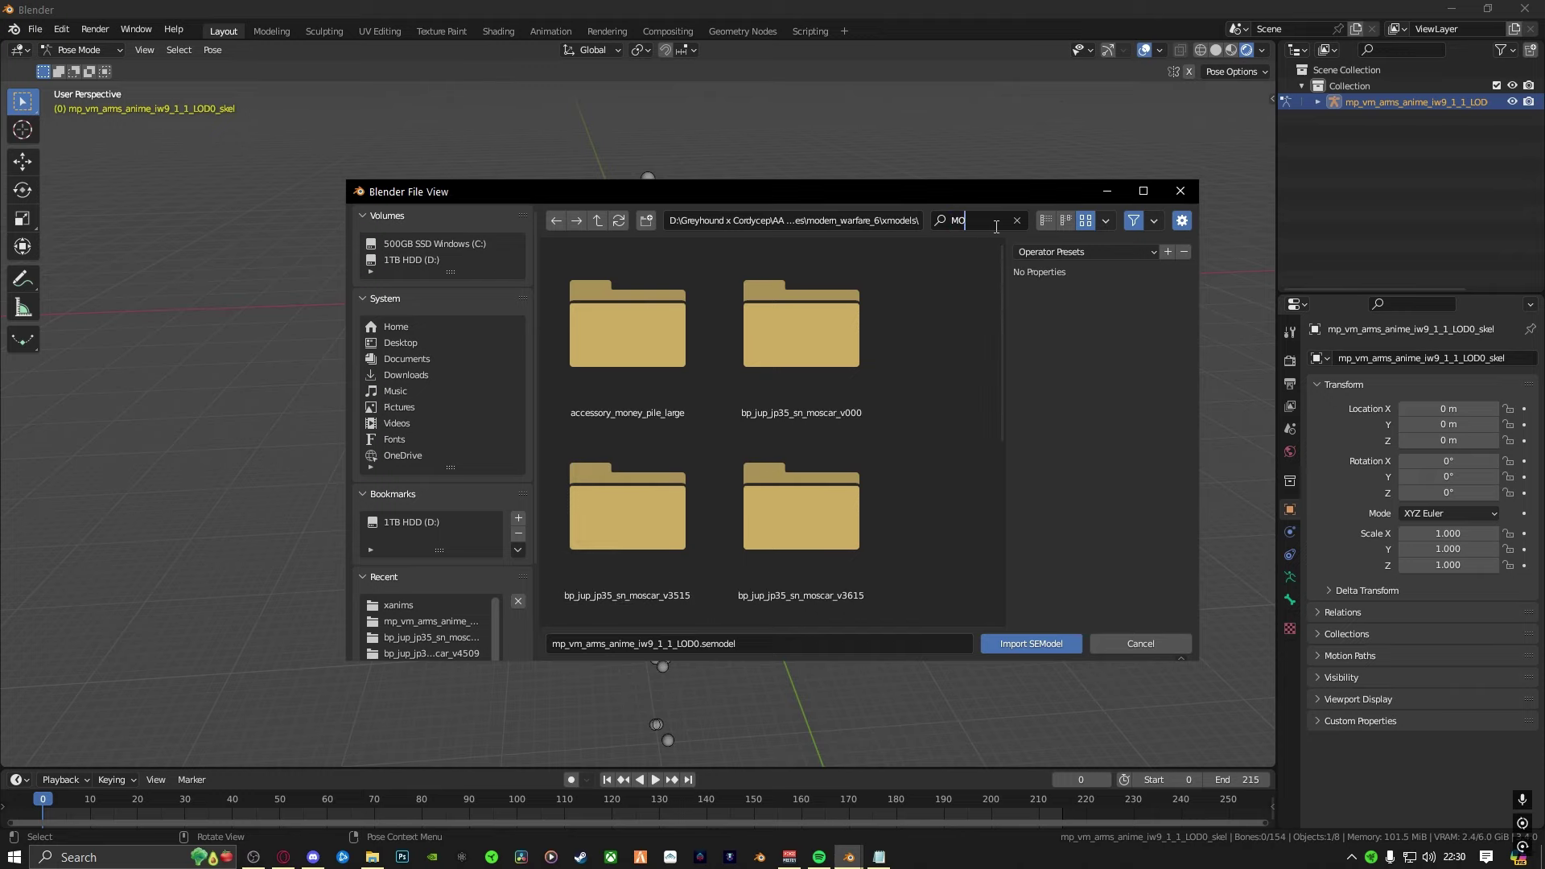
click(658, 374)
double_click(833, 373)
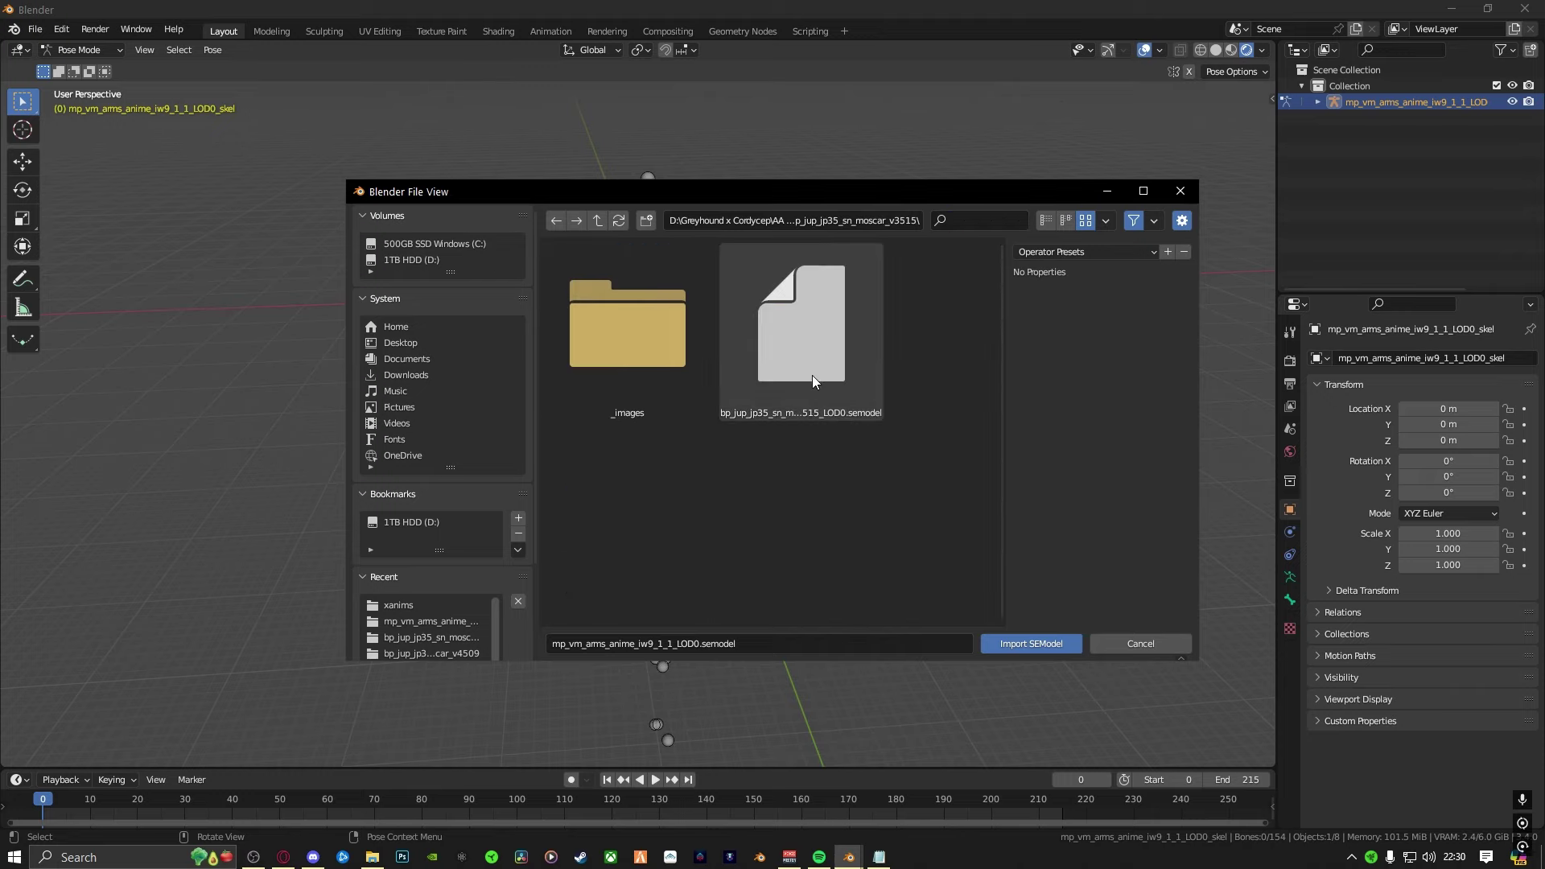
double_click(809, 374)
middle_drag(687, 336, 1142, 64)
click(532, 365)
With overlays hidden, slide the rifle armature along X, Y and Z toward the hands
click(1144, 50)
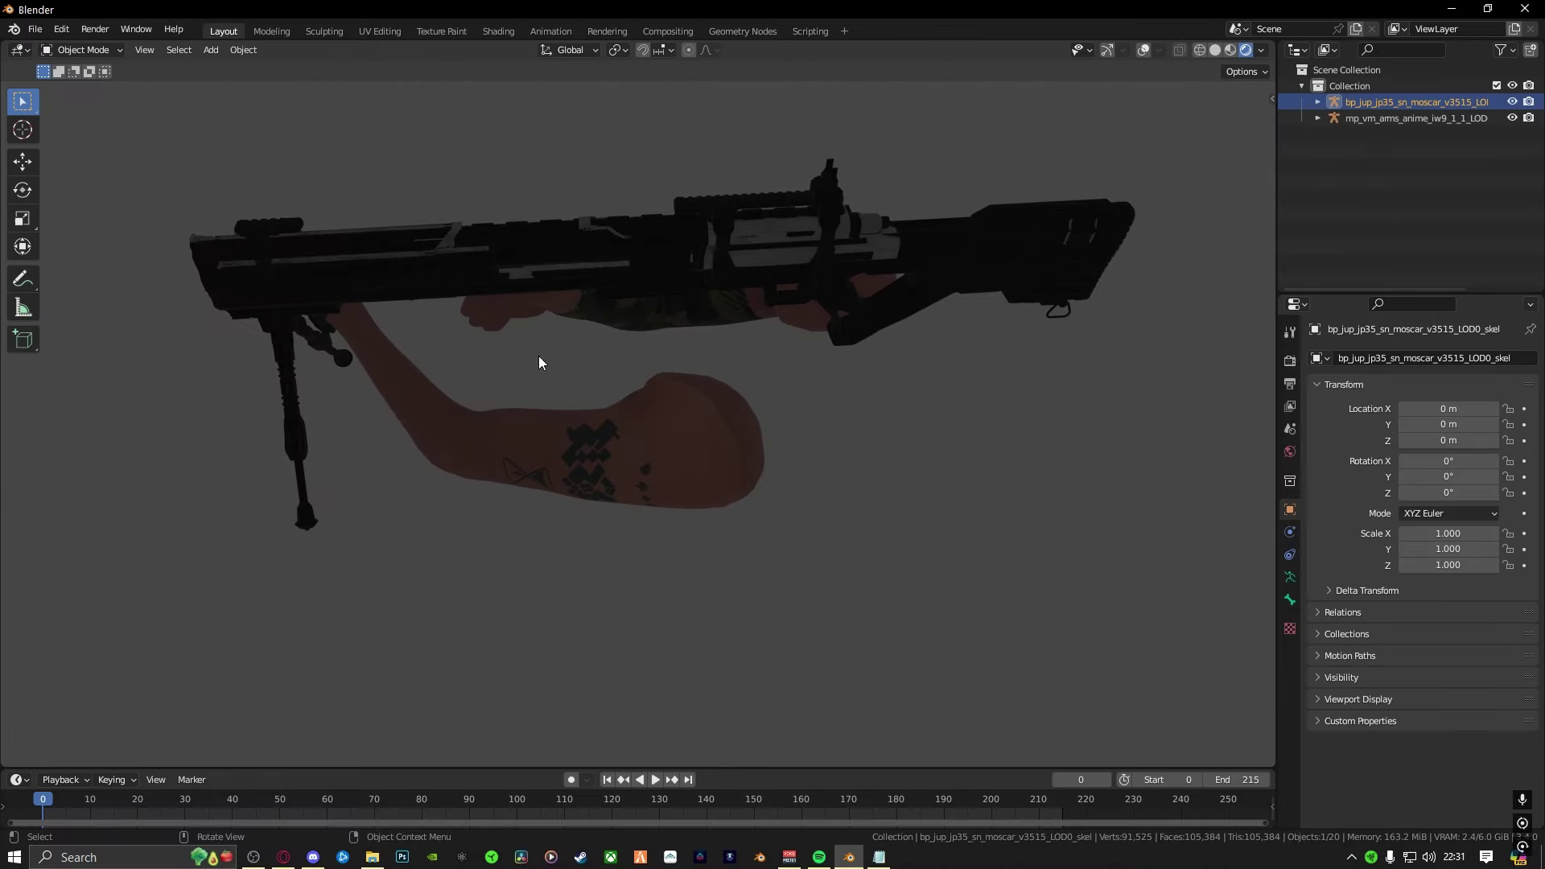
middle_drag(539, 362, 754, 420)
key(g)
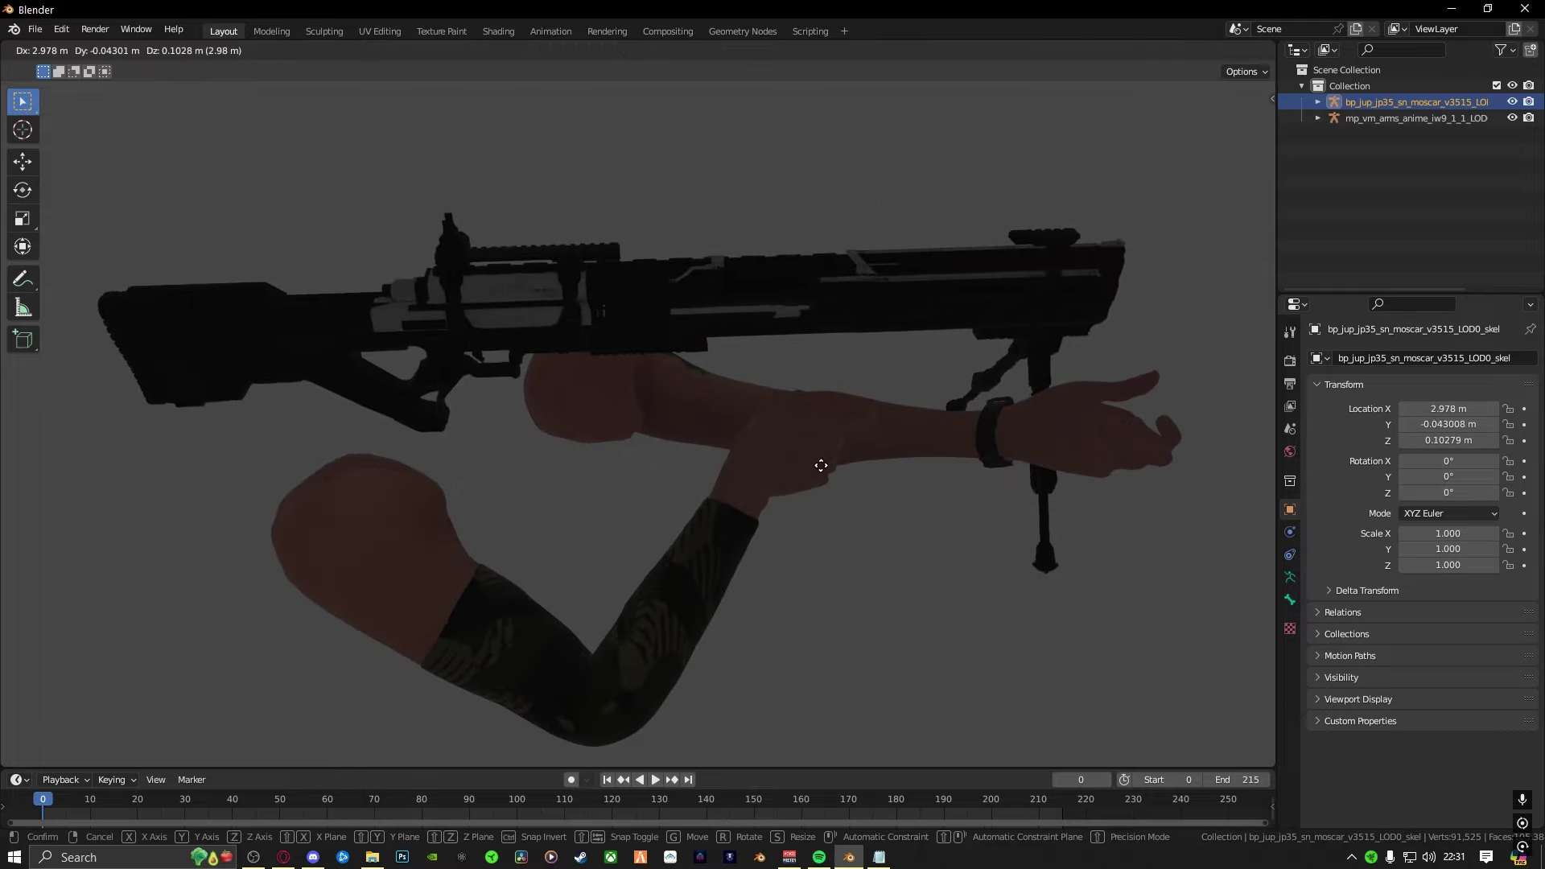
key(x)
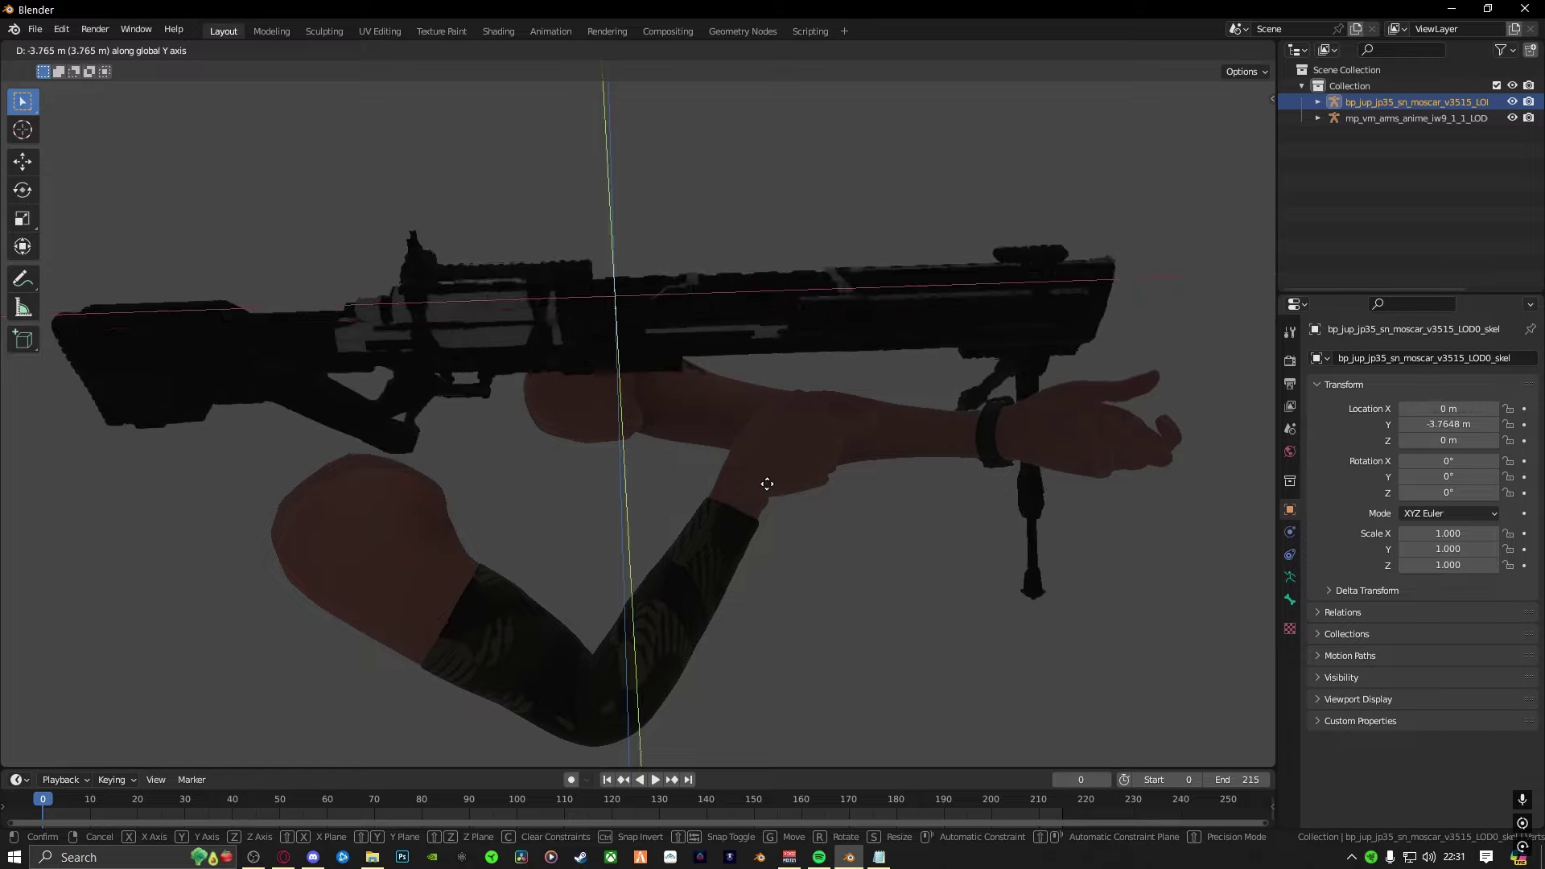
key(z)
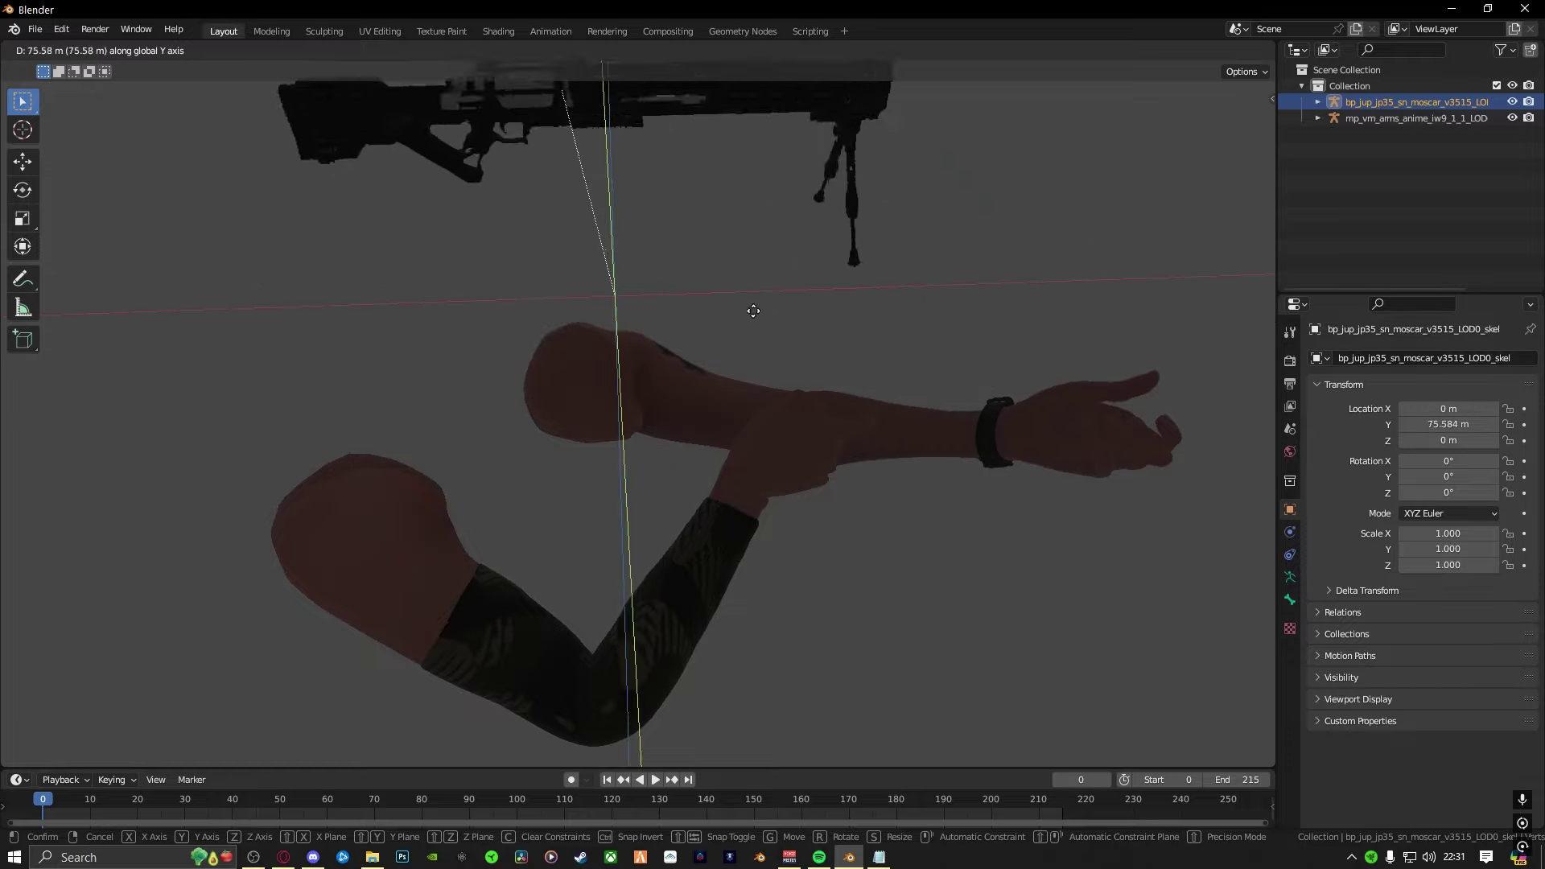
key(x)
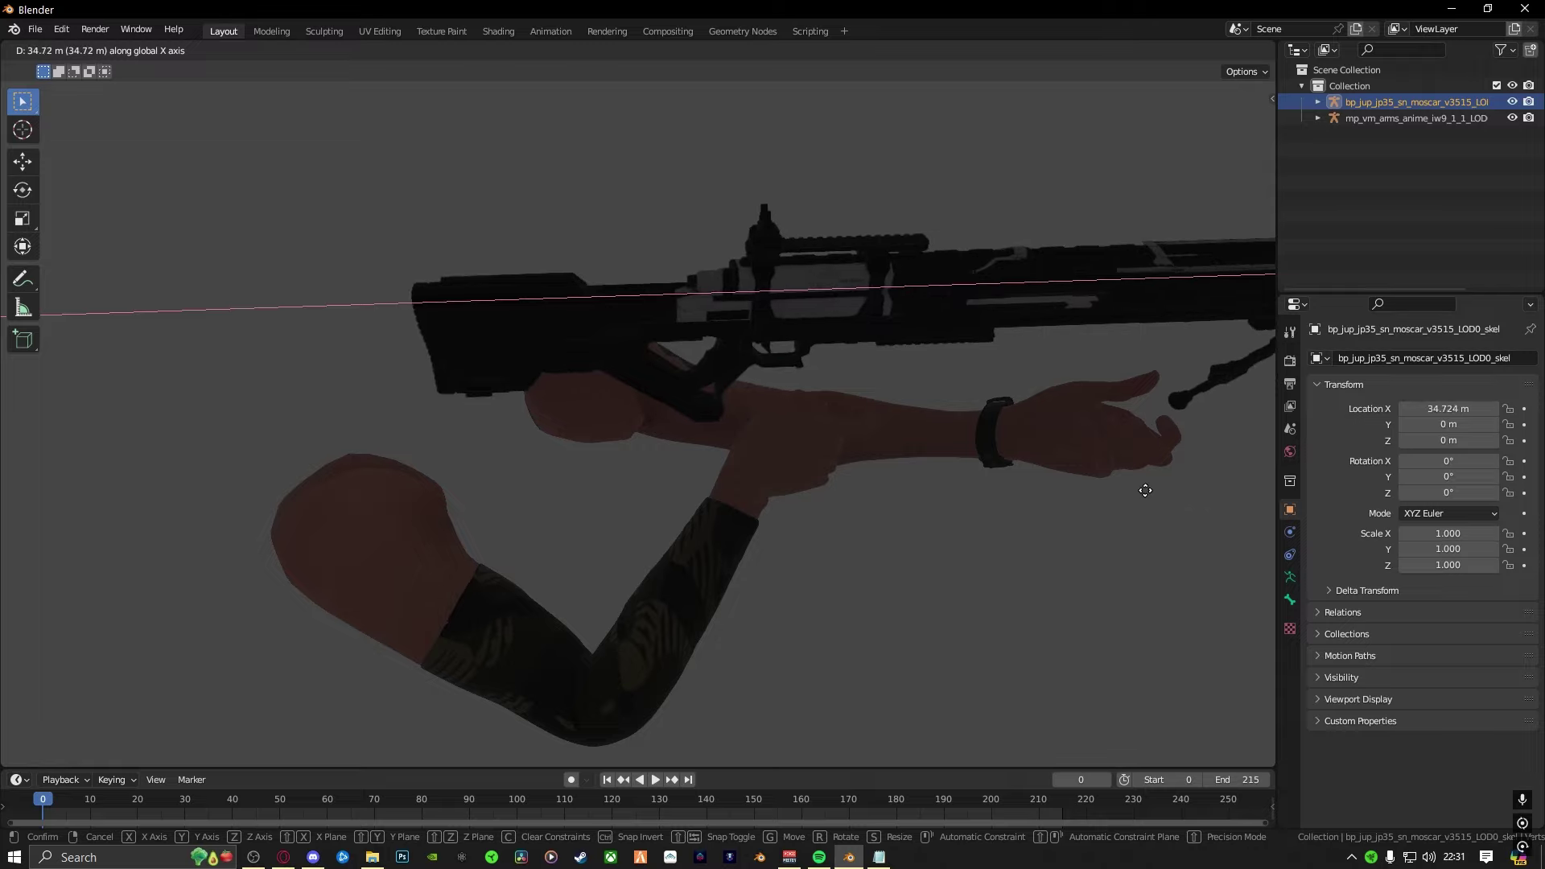
click(1179, 486)
key(KP_7)
key(g)
key(y)
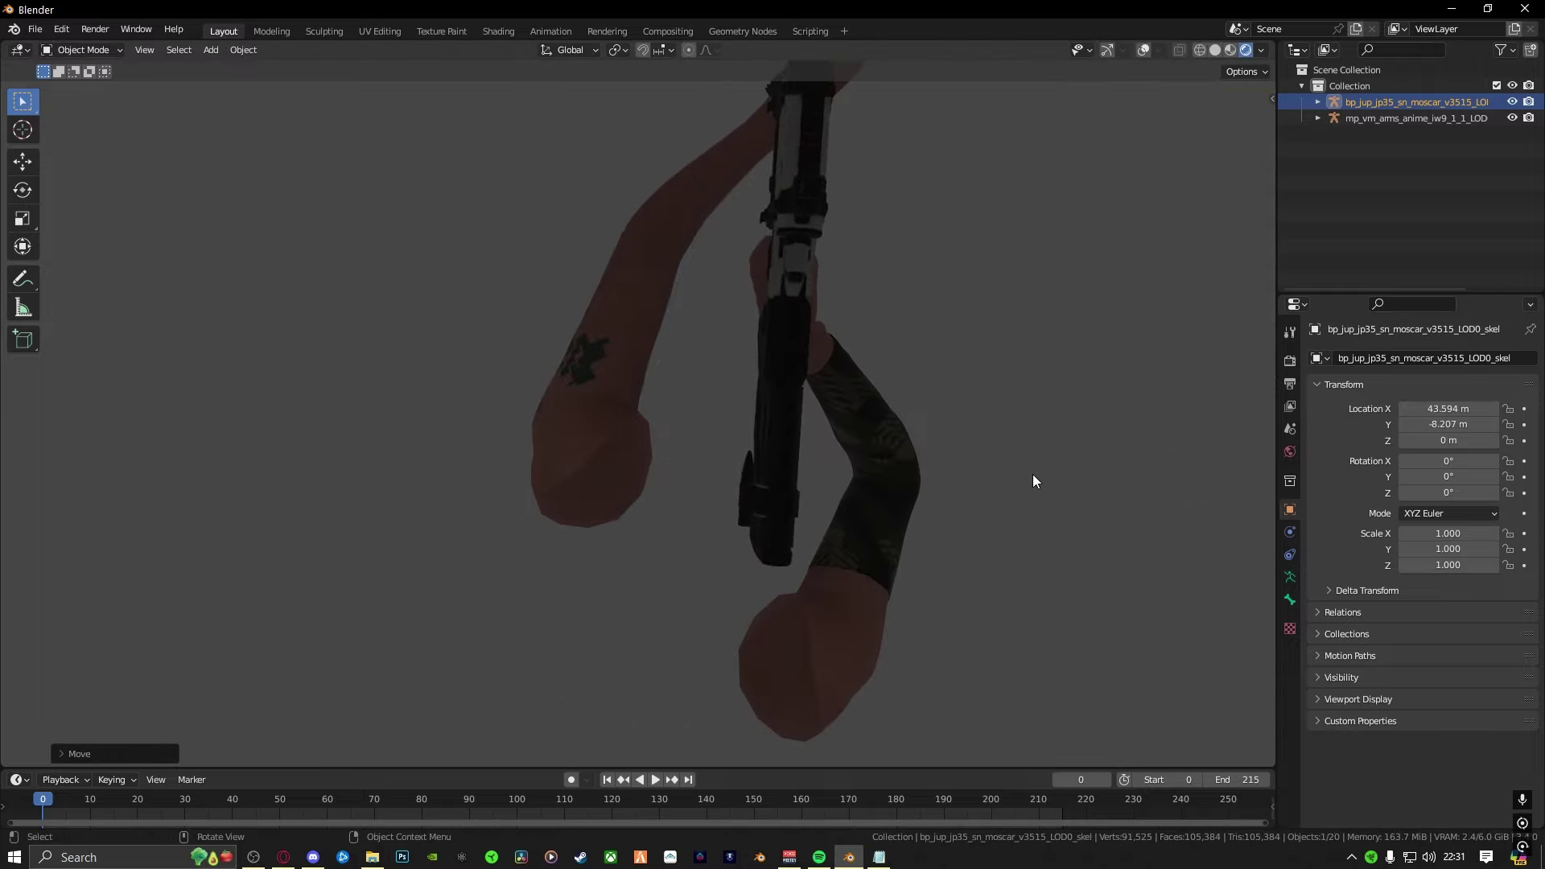
middle_drag(1031, 475, 874, 325)
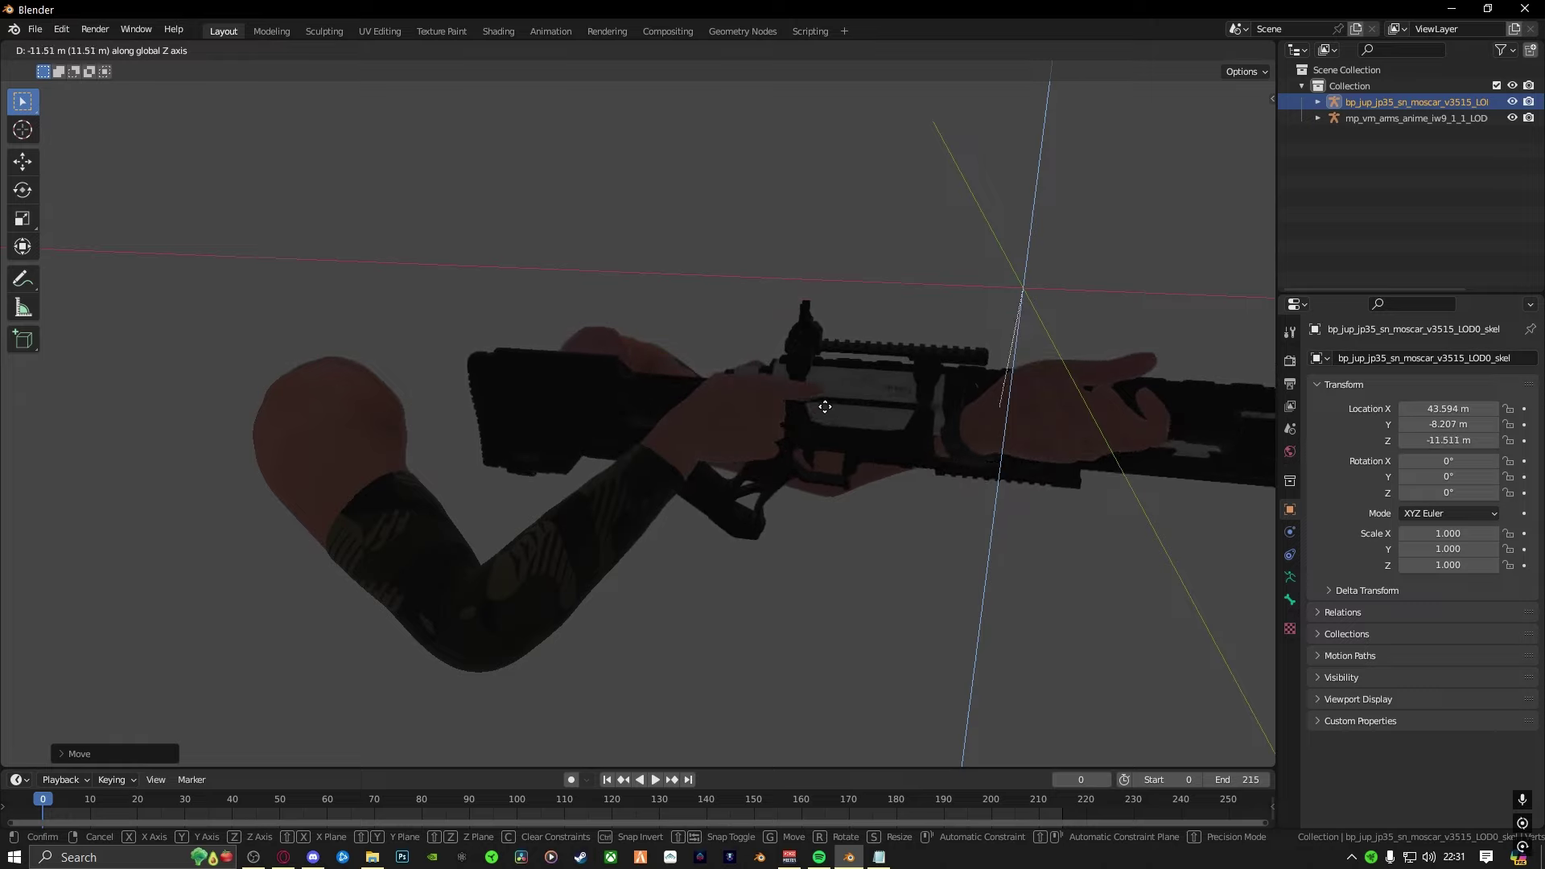
key(z)
click(821, 332)
Tilt the rifle to 7.35°, 4.67°, -11.1° and settle it at 41.15, -12.471, -5.3509 m
middle_drag(821, 332, 741, 441)
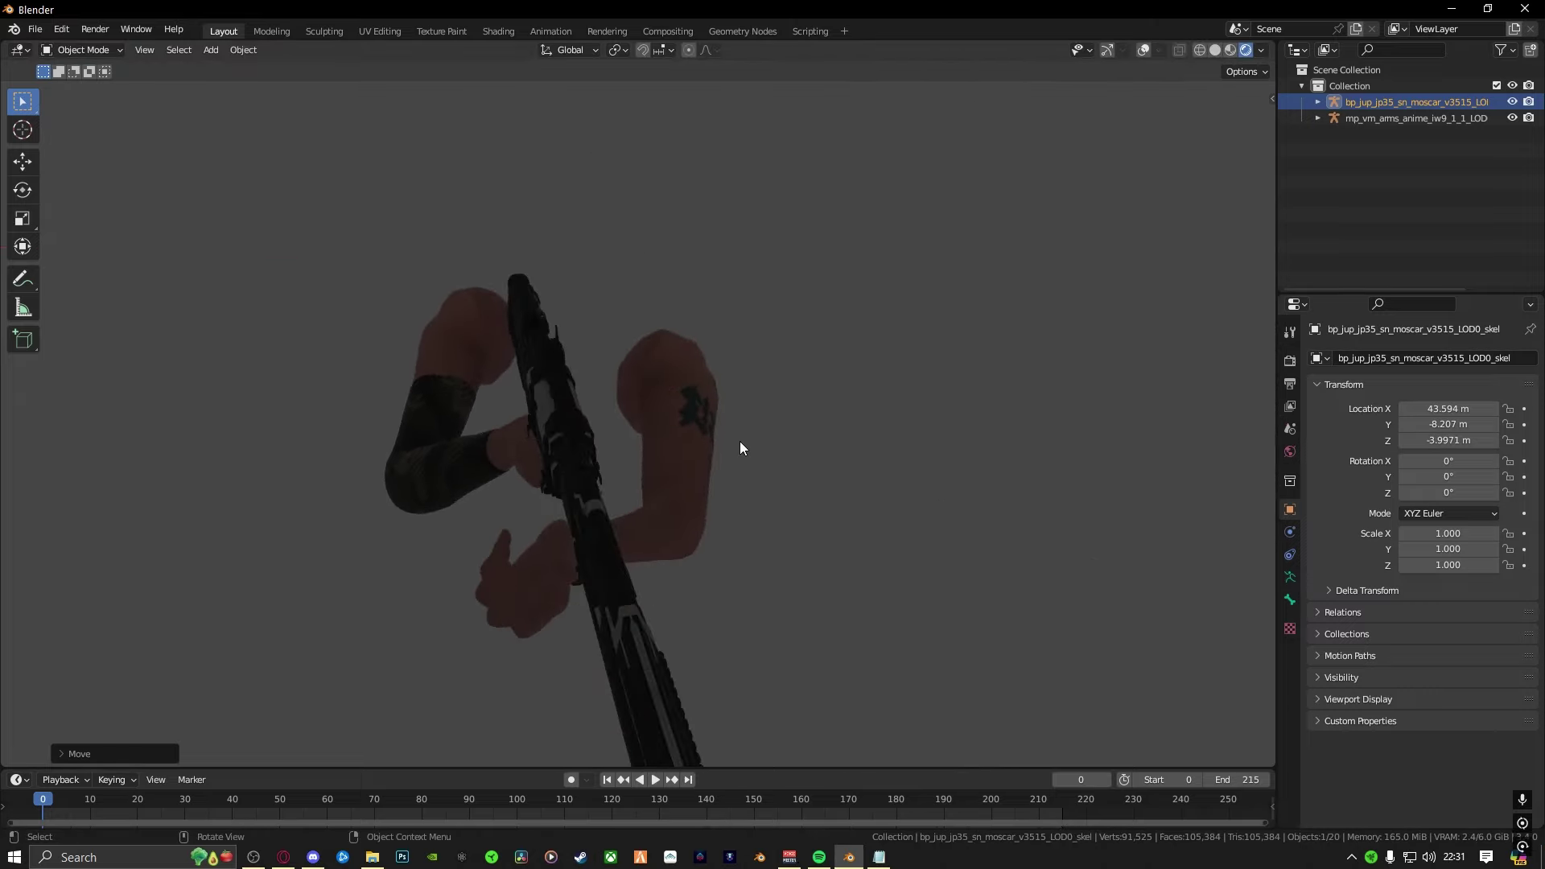
key(r)
key(r)
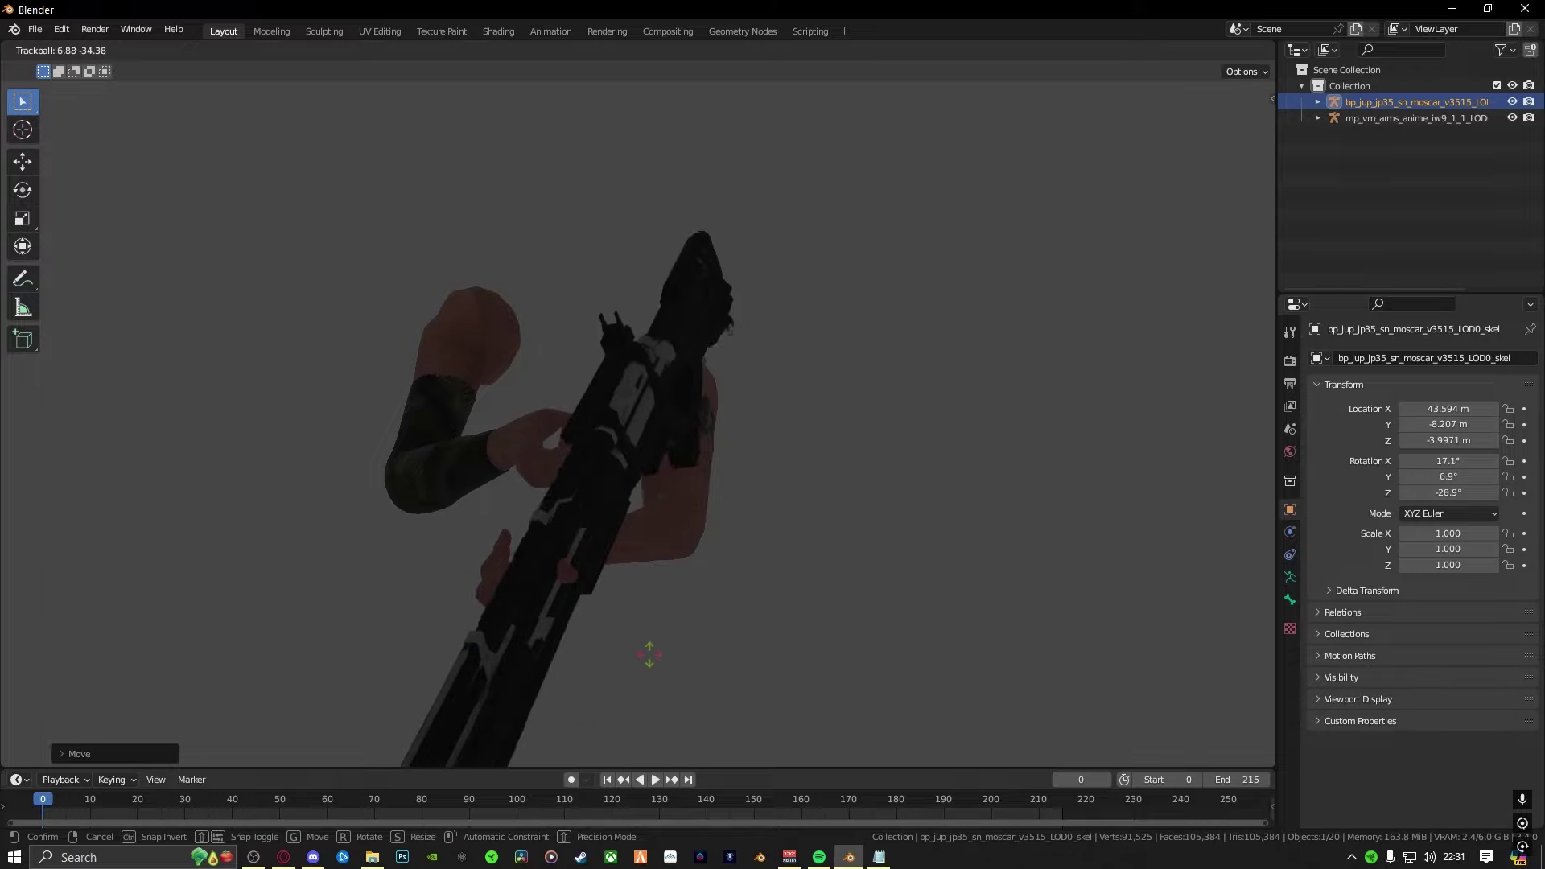
click(724, 608)
key(g)
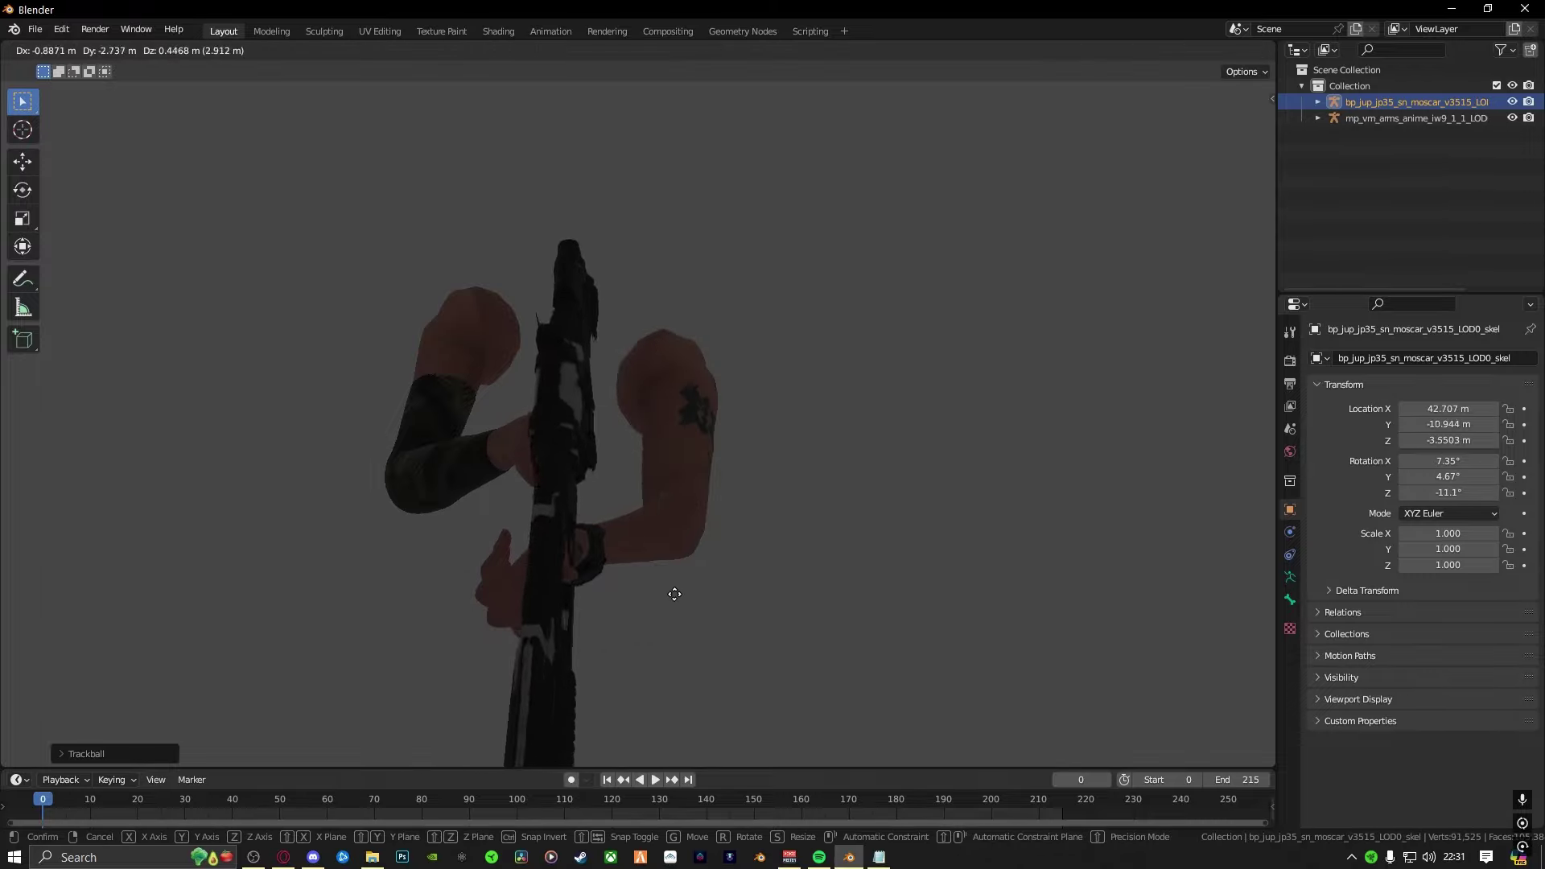
click(881, 386)
middle_drag(881, 387, 614, 301)
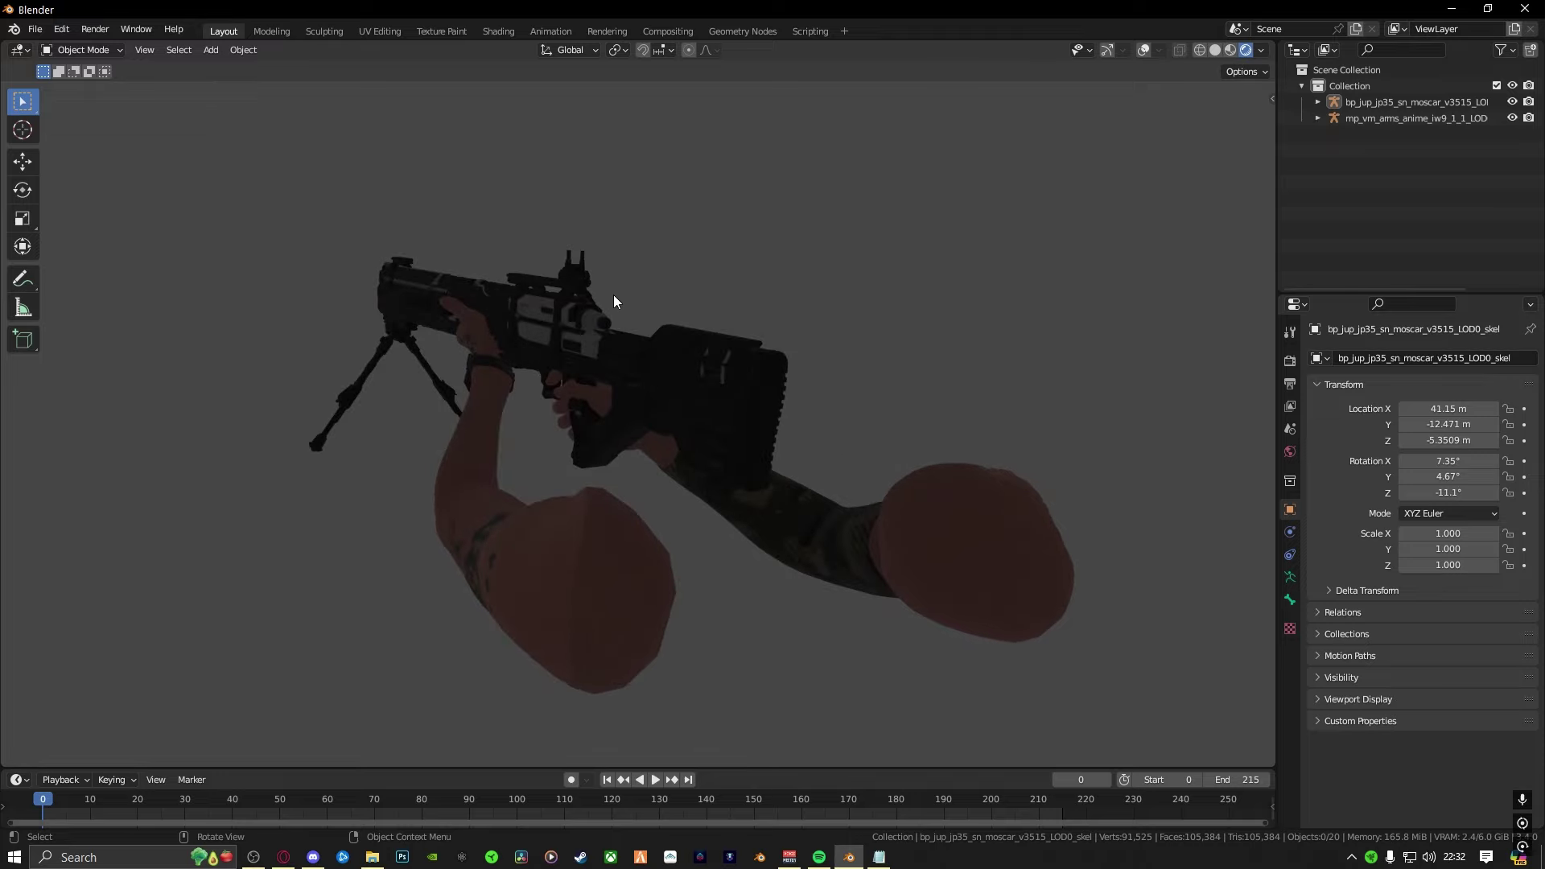
click(1142, 52)
middle_drag(634, 351, 427, 332)
click(427, 332)
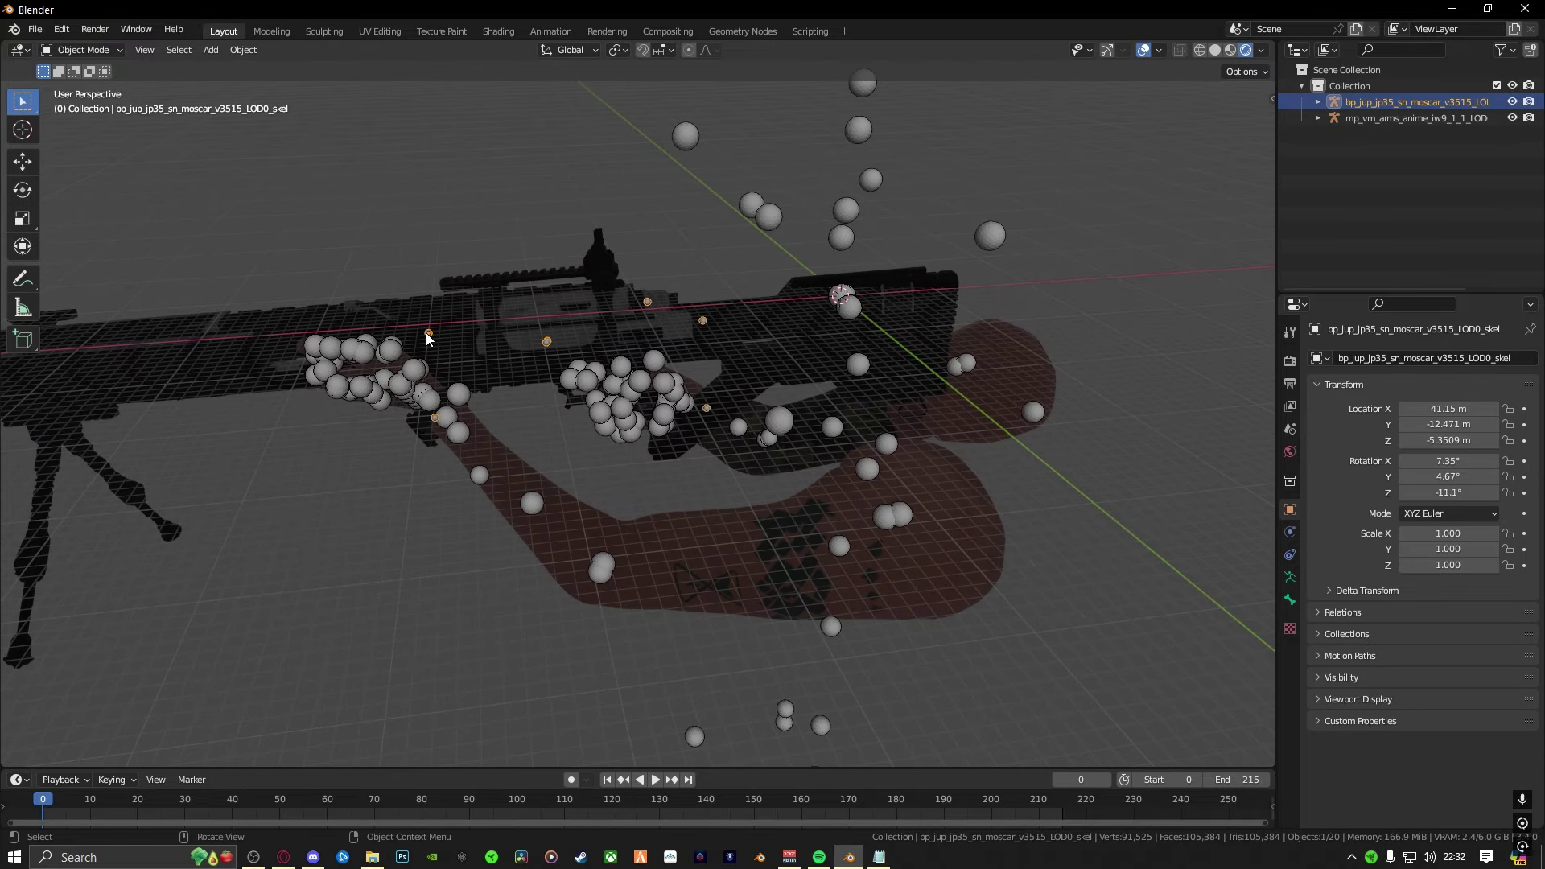
In Pose Mode, move the rifle's gun bone to a new spot
click(101, 50)
click(85, 103)
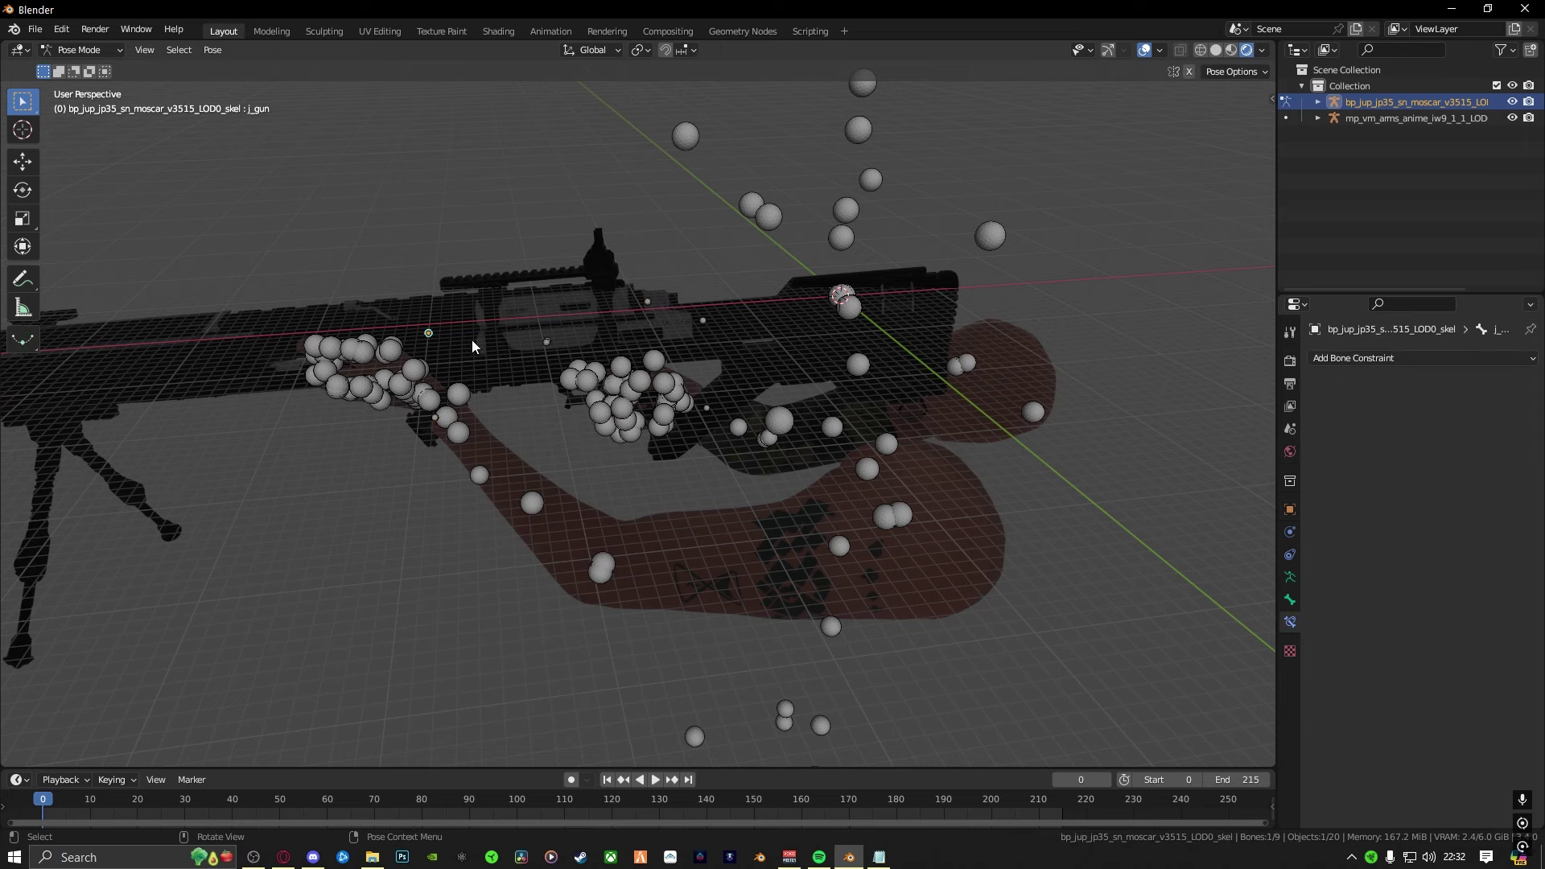
key(g)
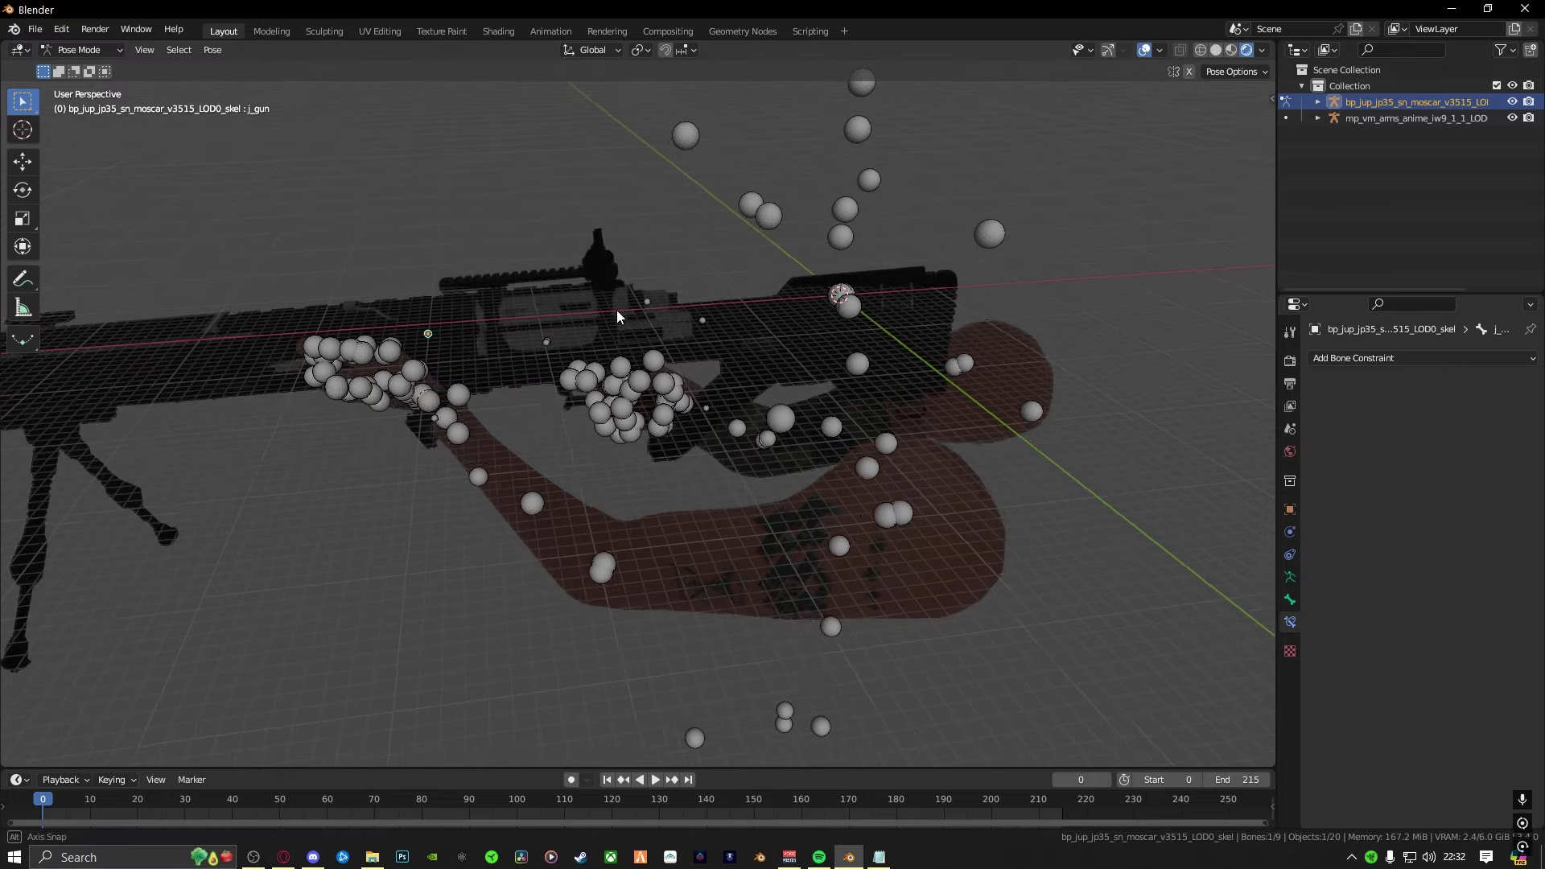
click(620, 313)
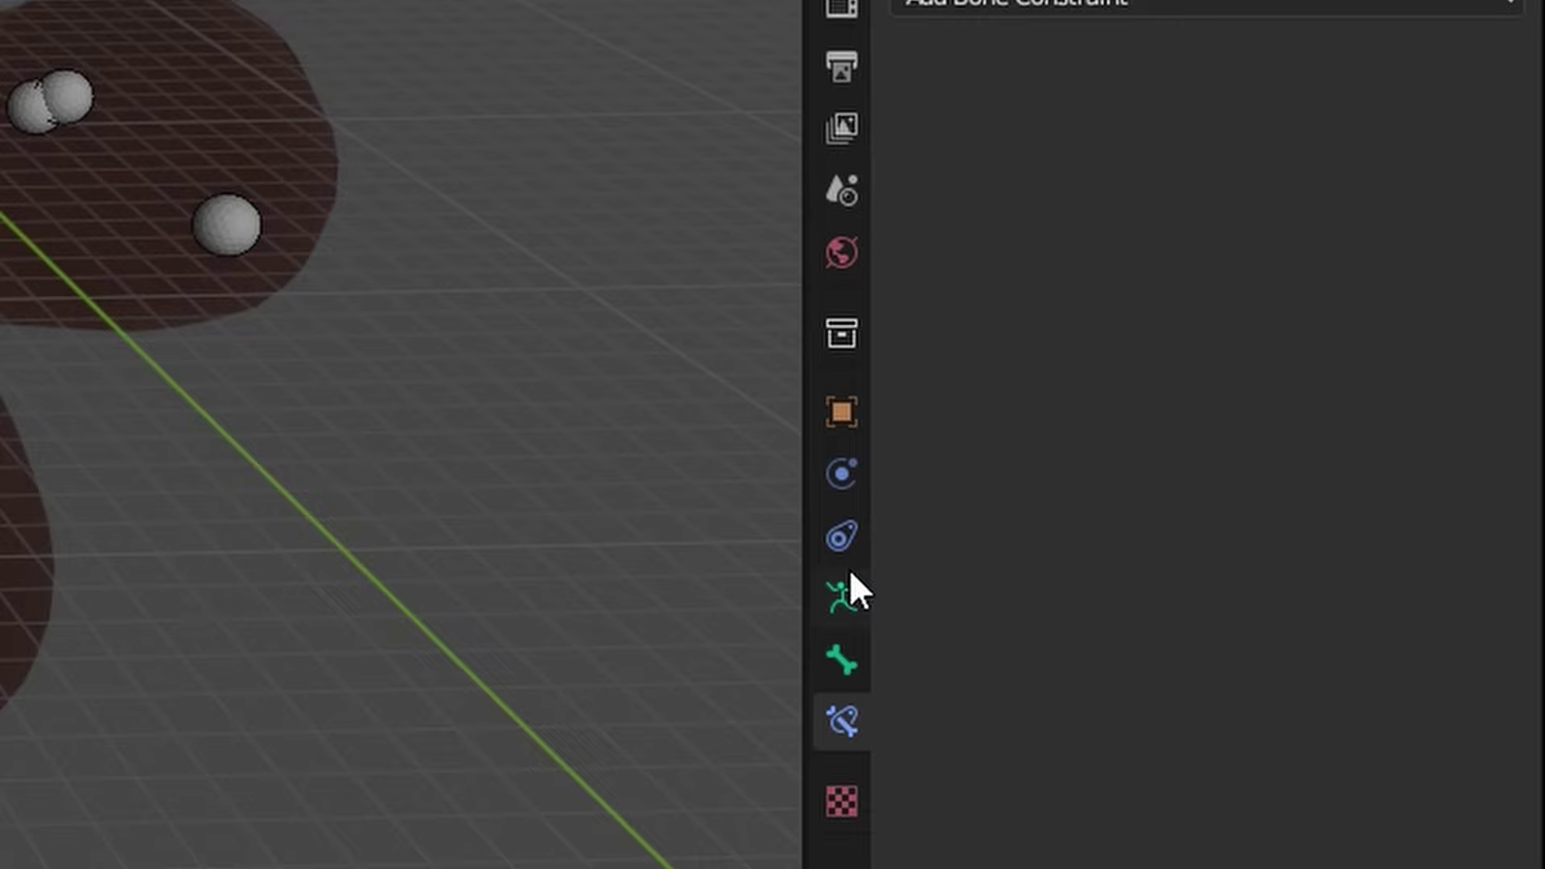
Add a Child Of constraint targeting the arms rig's j_wrist_ri bone
click(1290, 554)
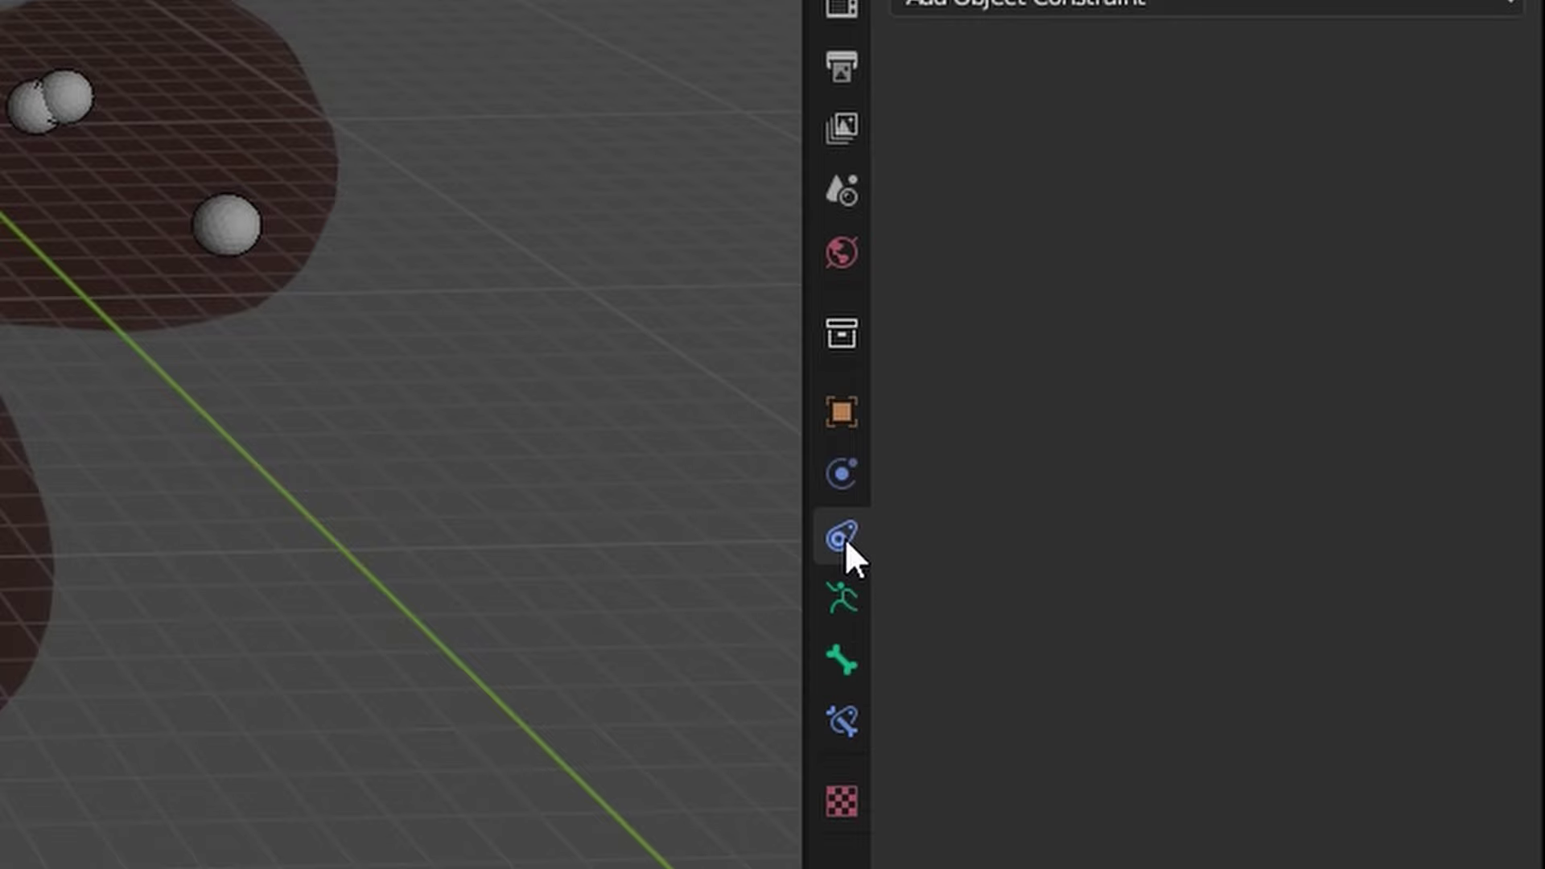
click(1046, 7)
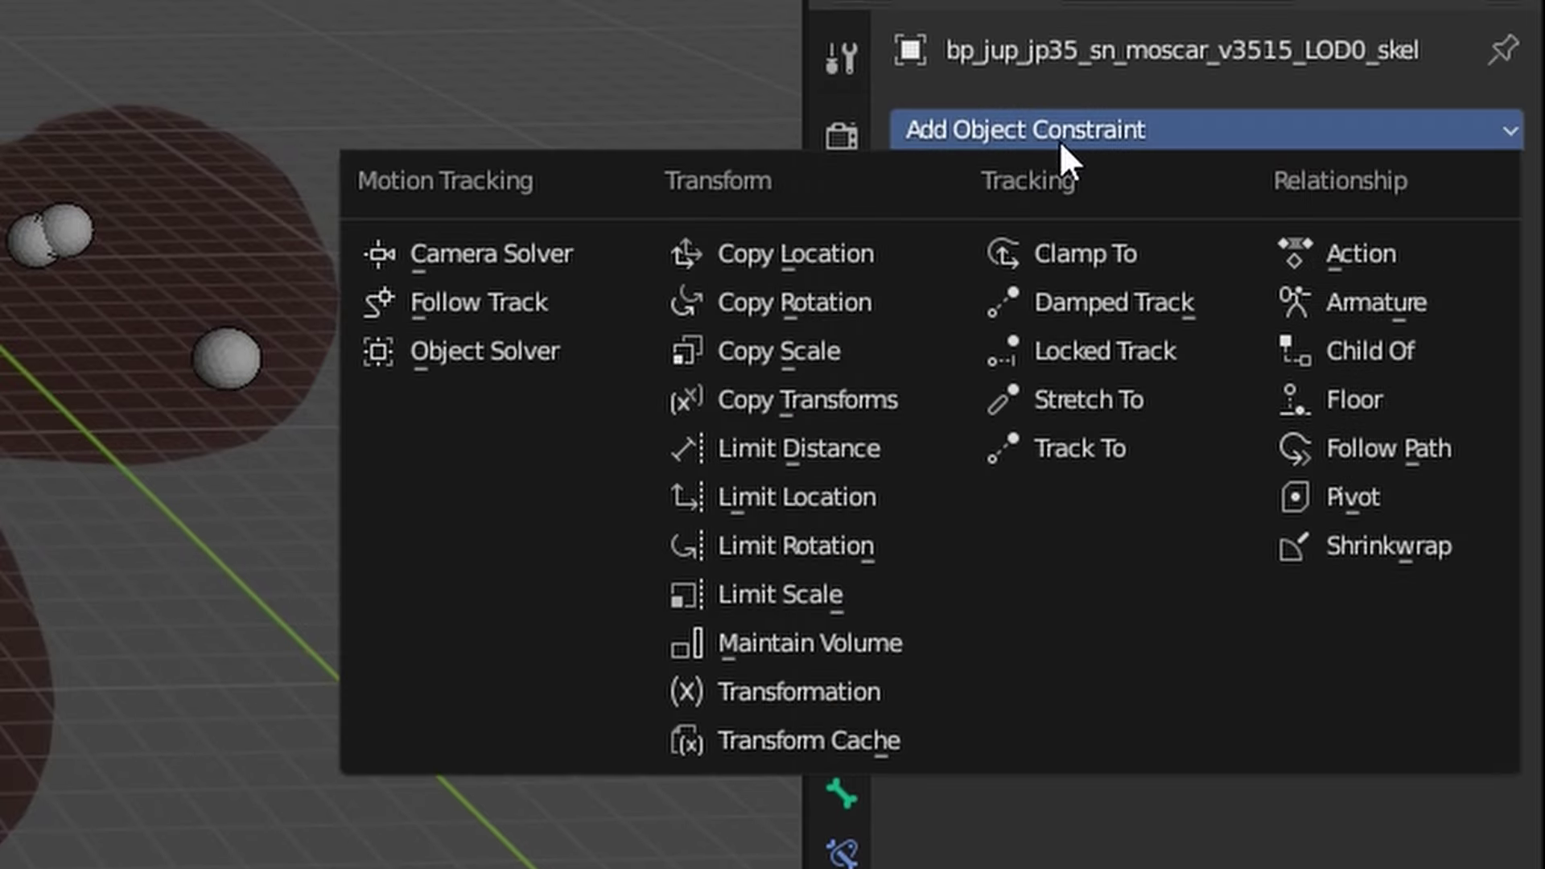
click(1341, 351)
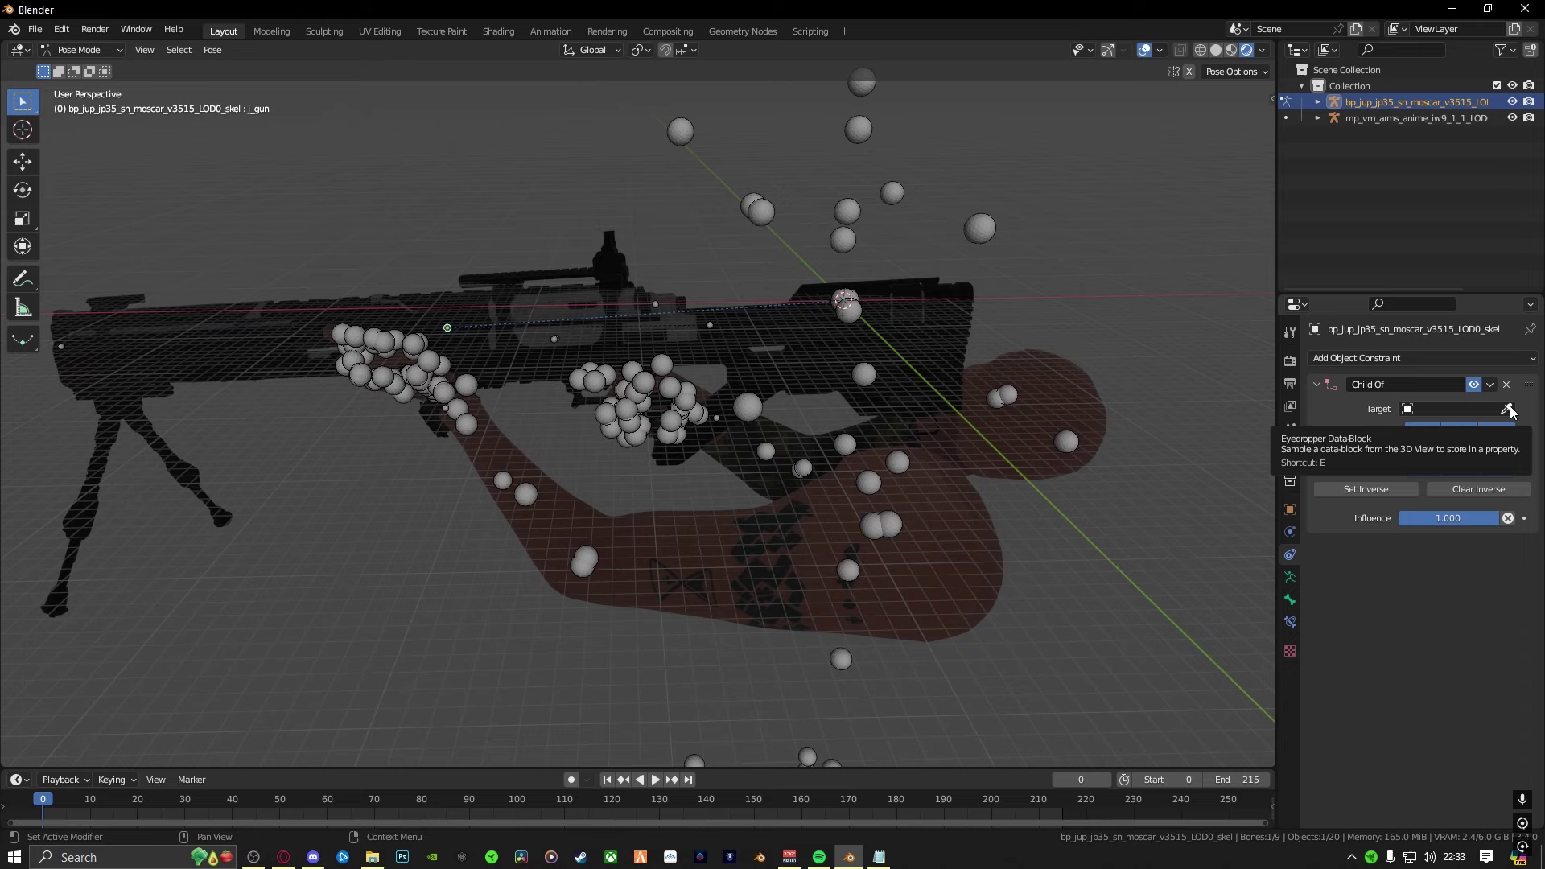
click(1507, 410)
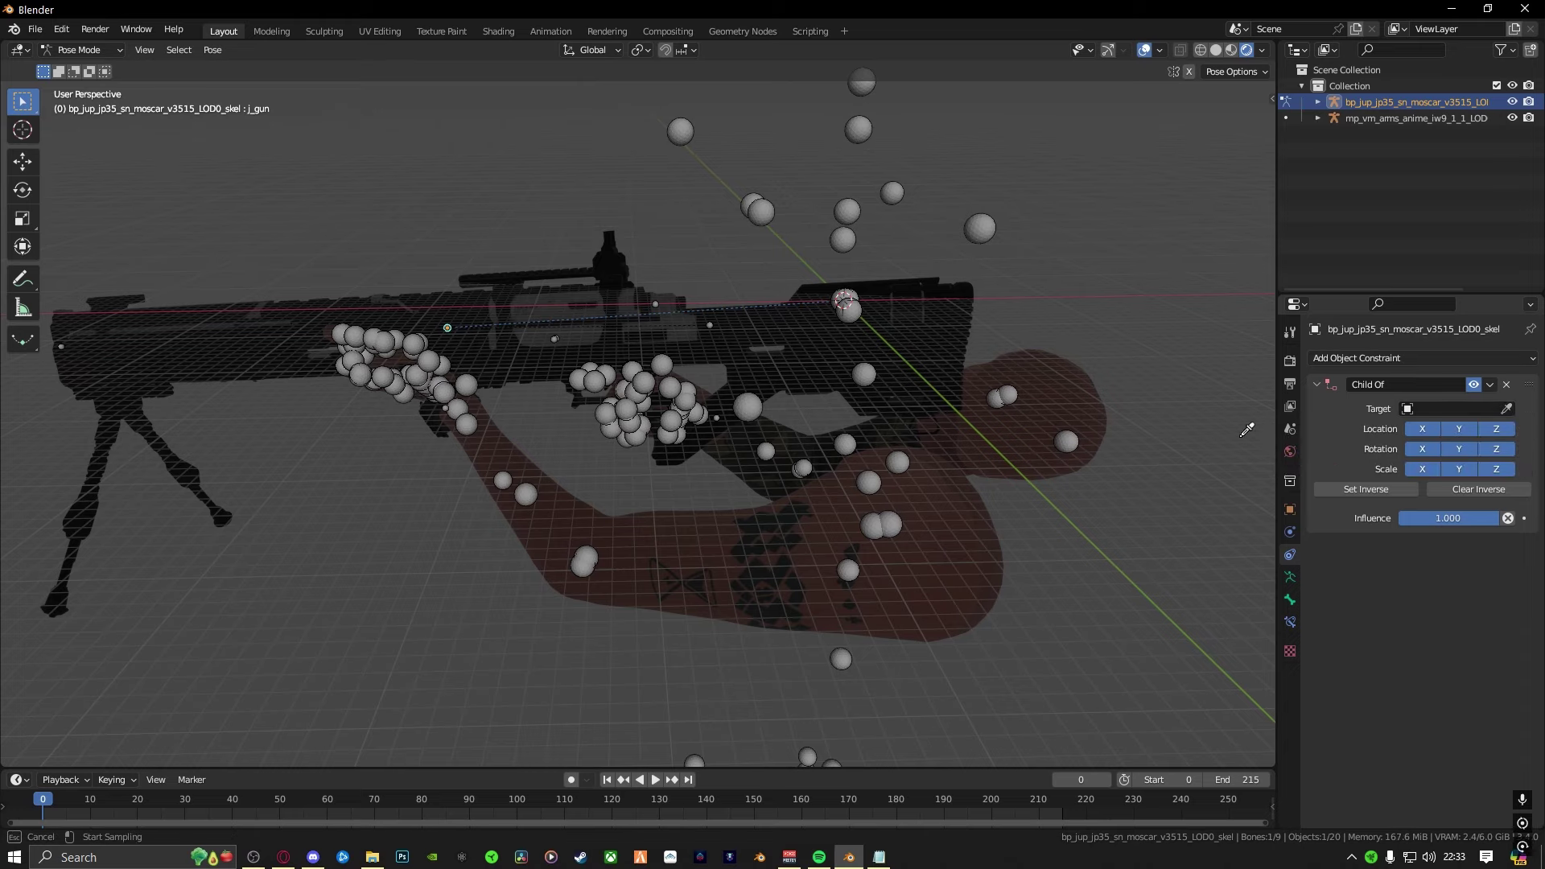
click(1402, 117)
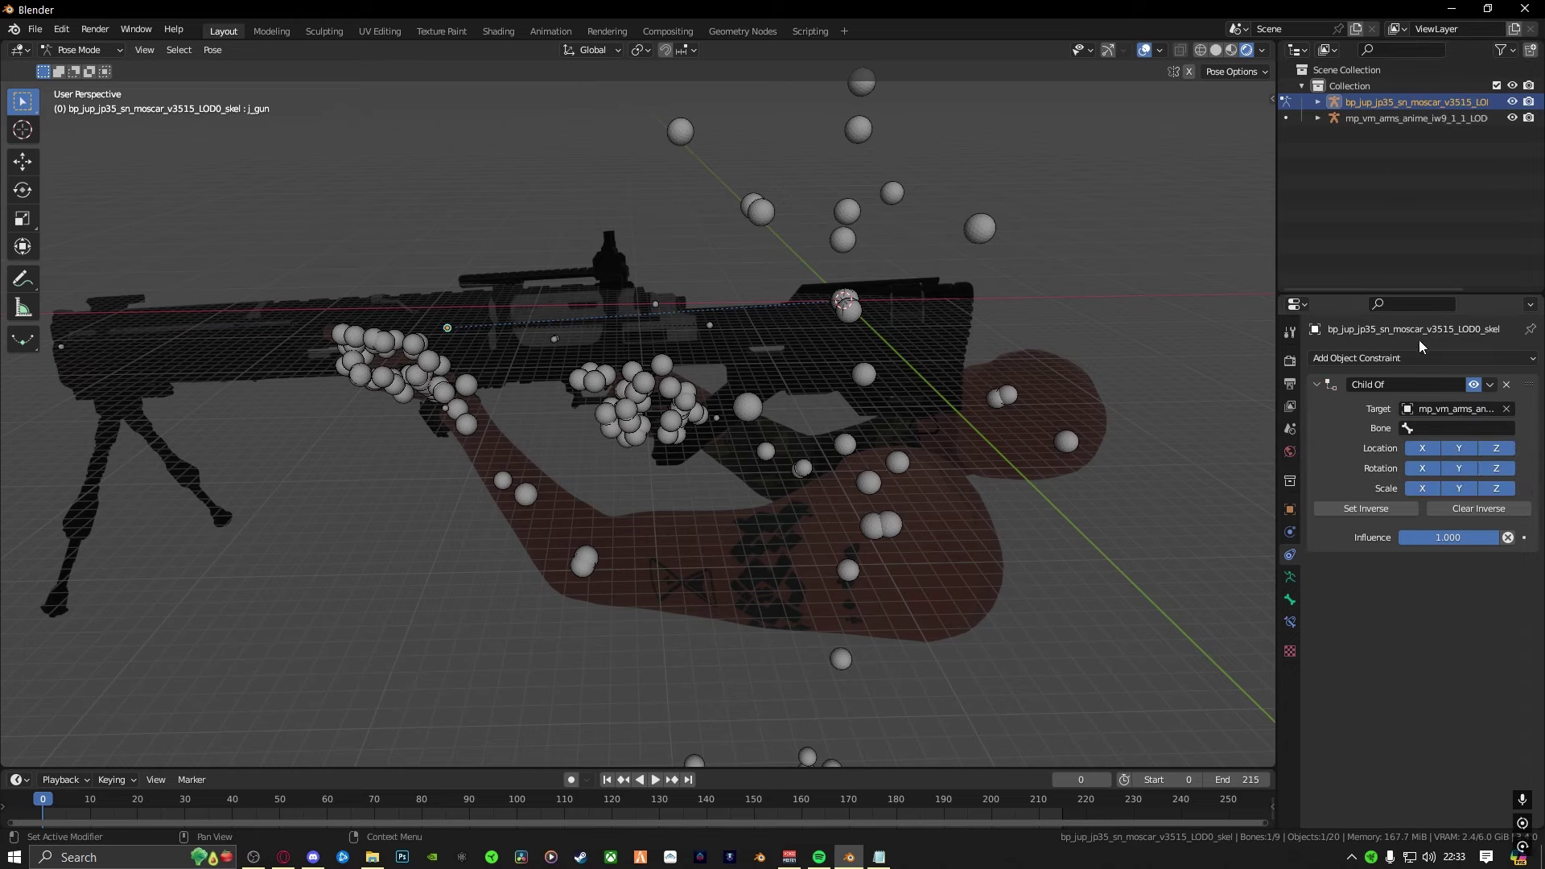
click(1442, 428)
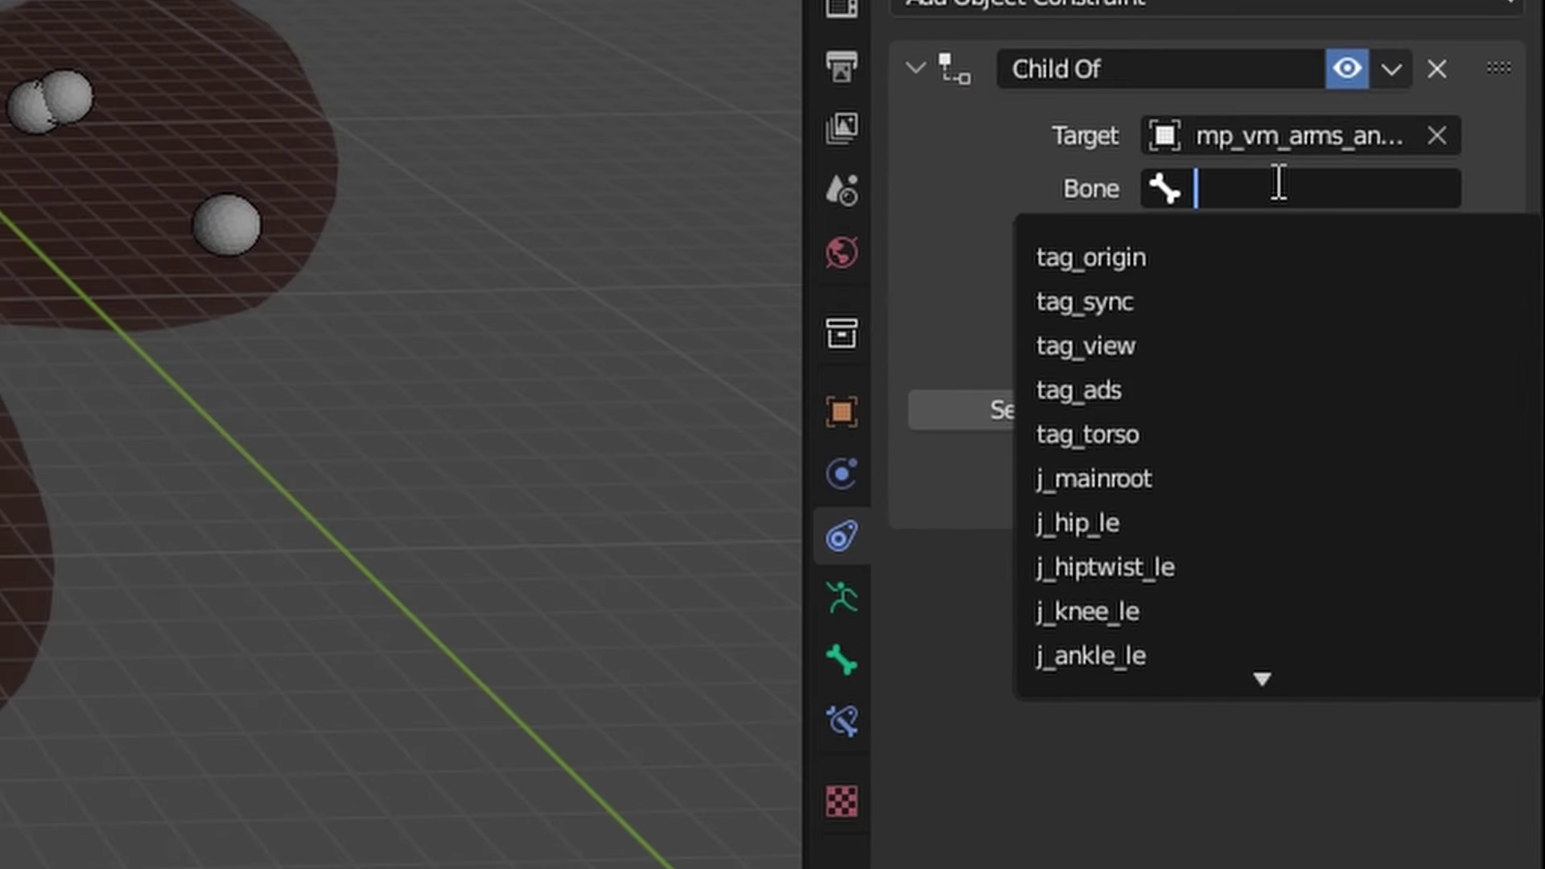
text(WRI)
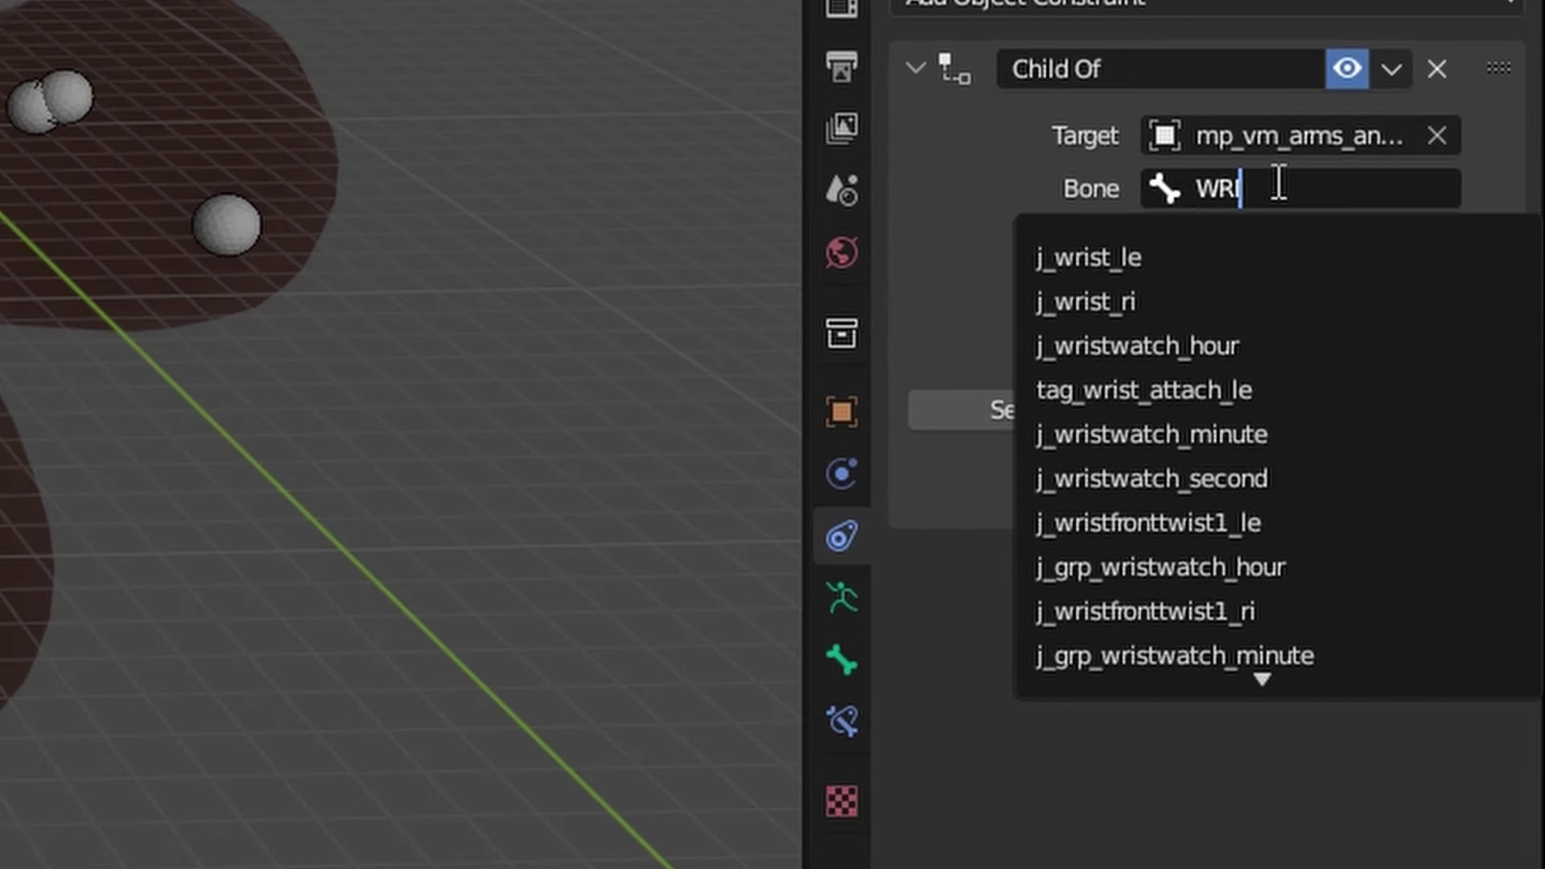
text(ST)
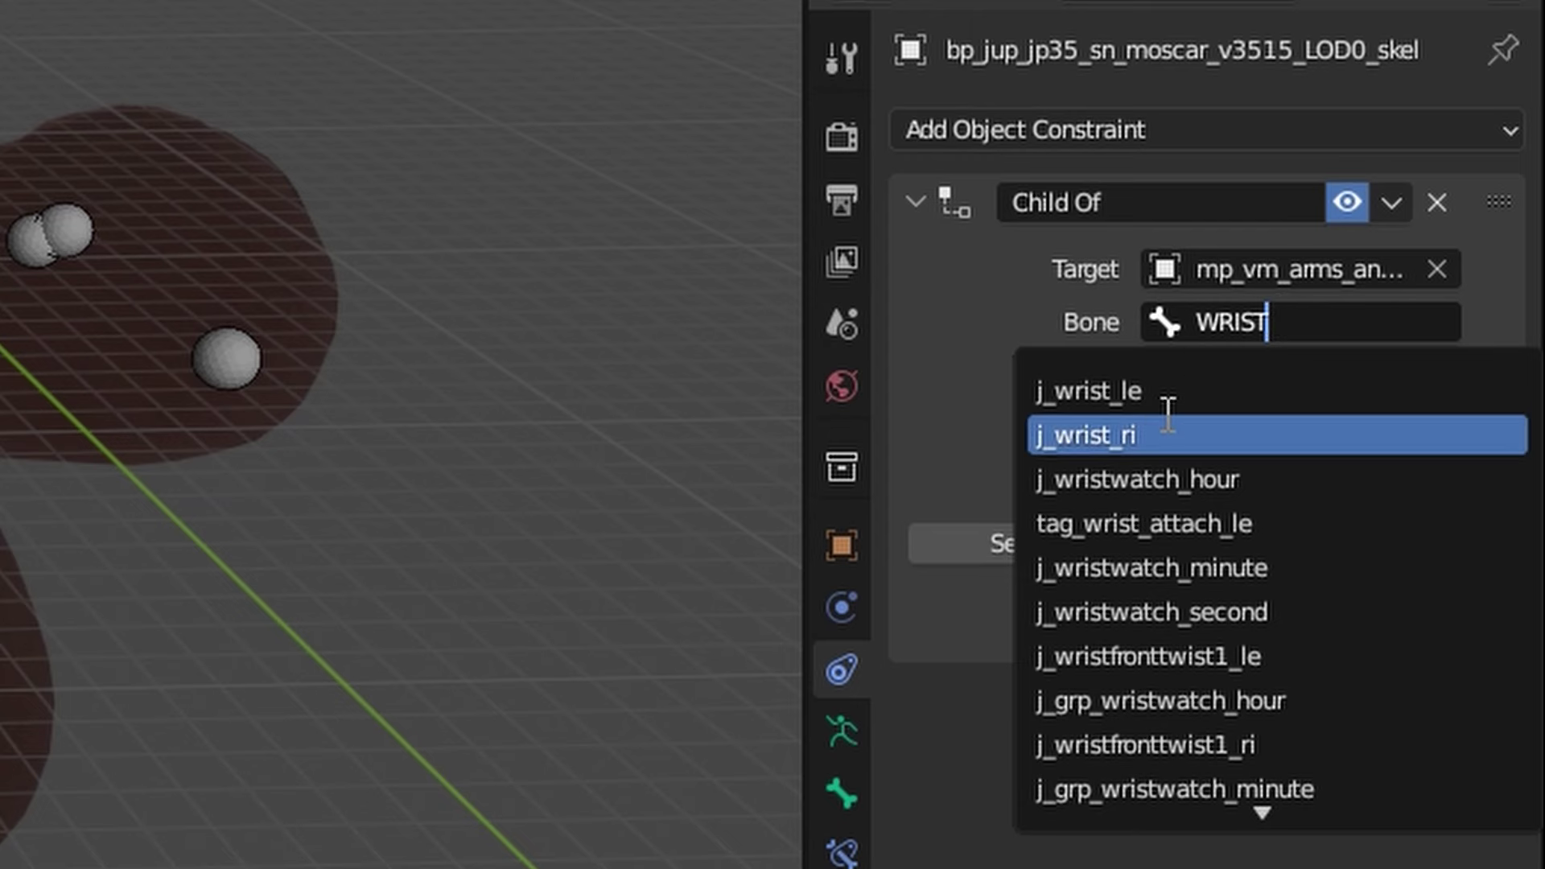
click(1164, 418)
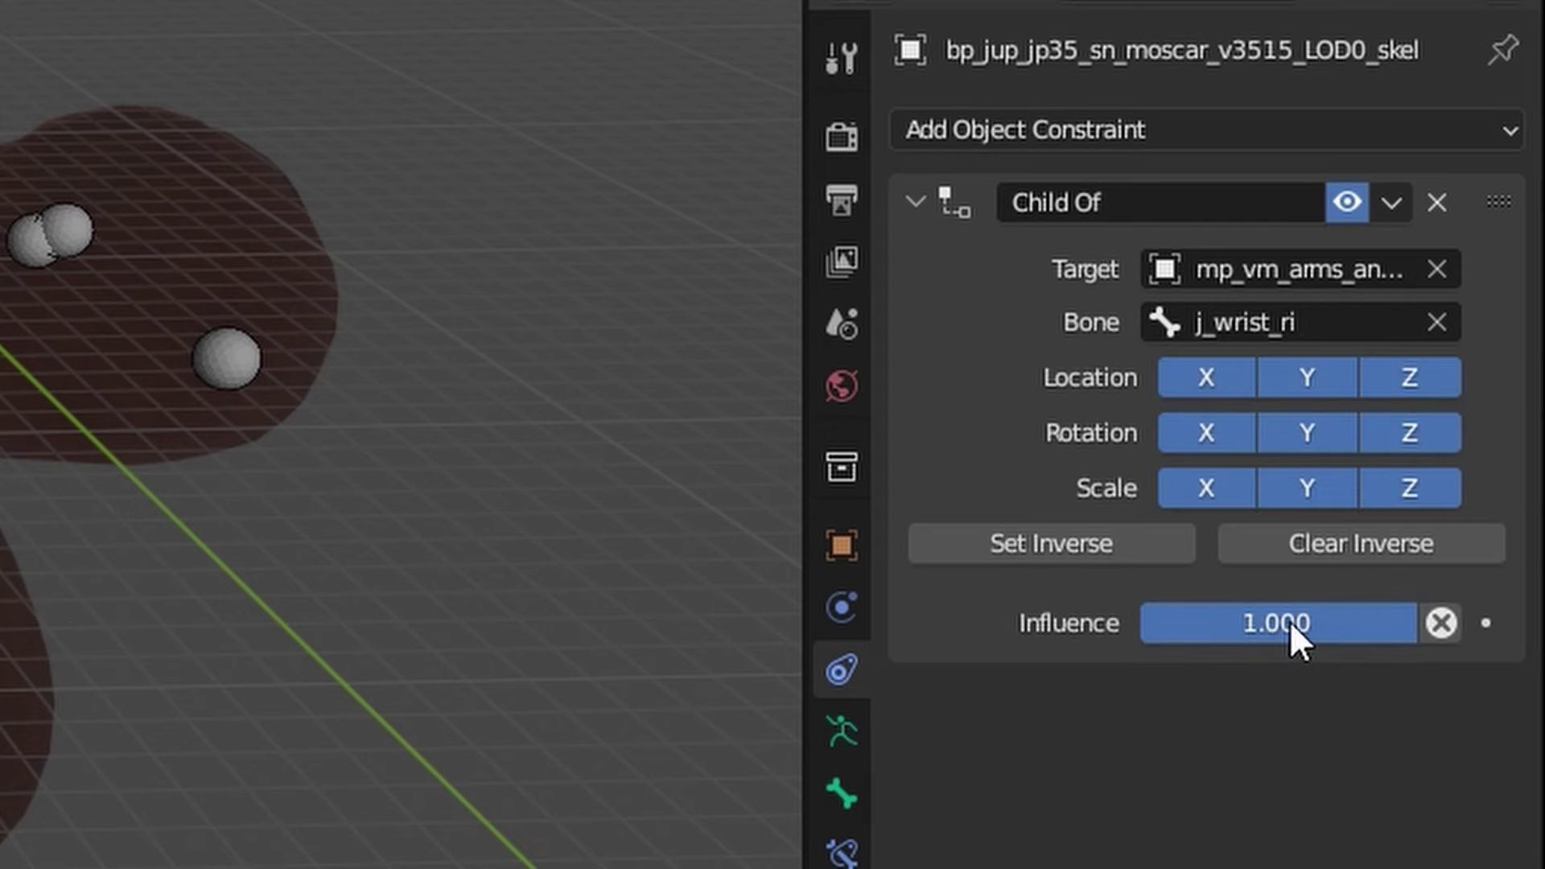
Toggle the constraint influence 0 then 1, and play the animation to watch the rifle follow
drag(1354, 615, 1139, 623)
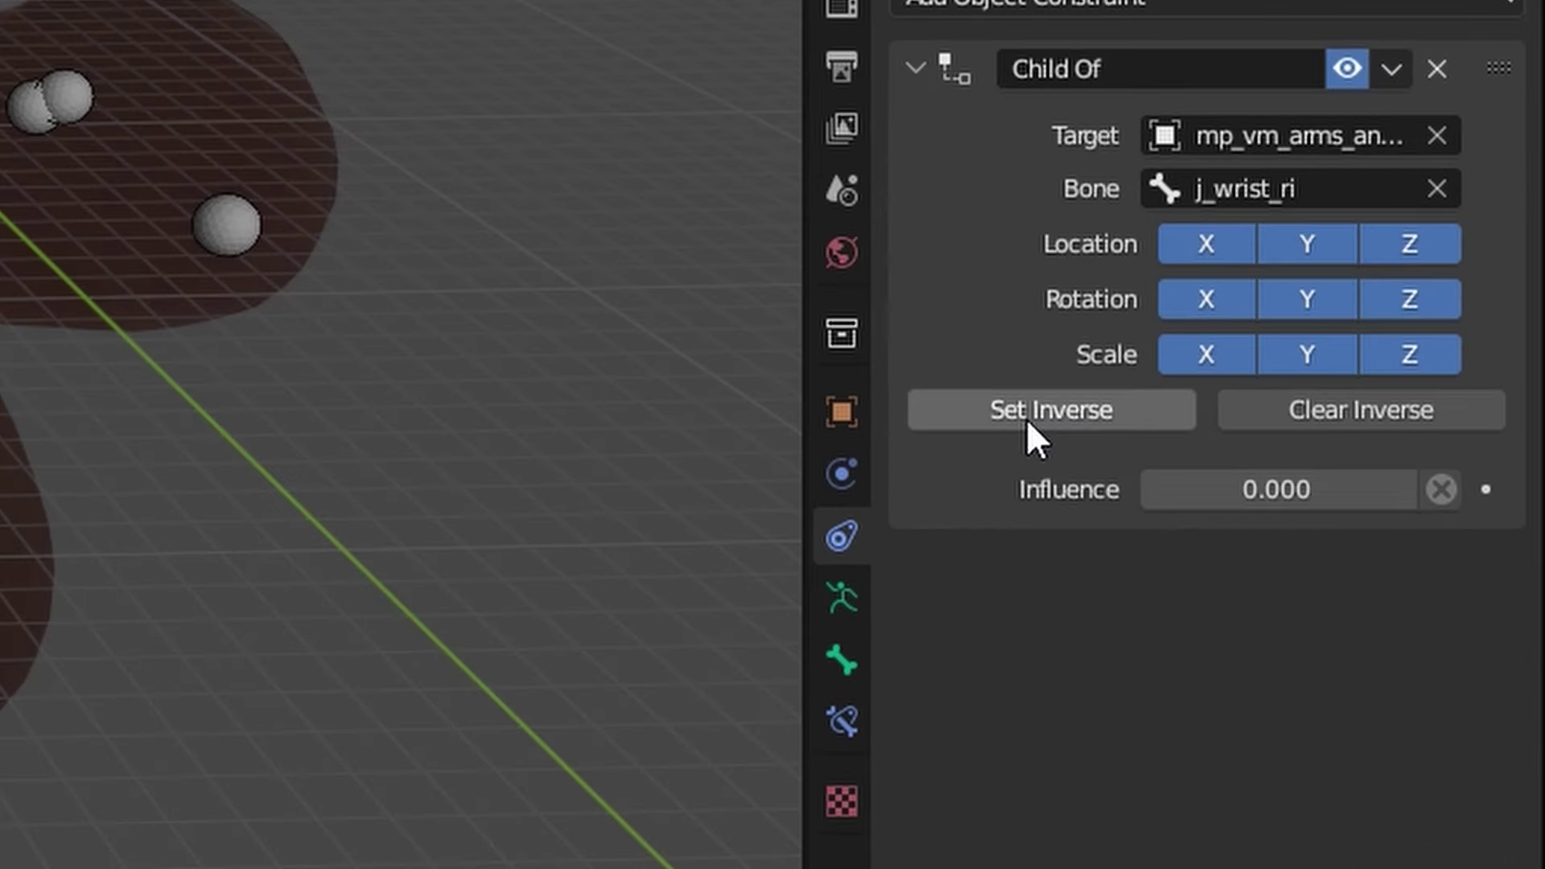
drag(1207, 489, 1416, 489)
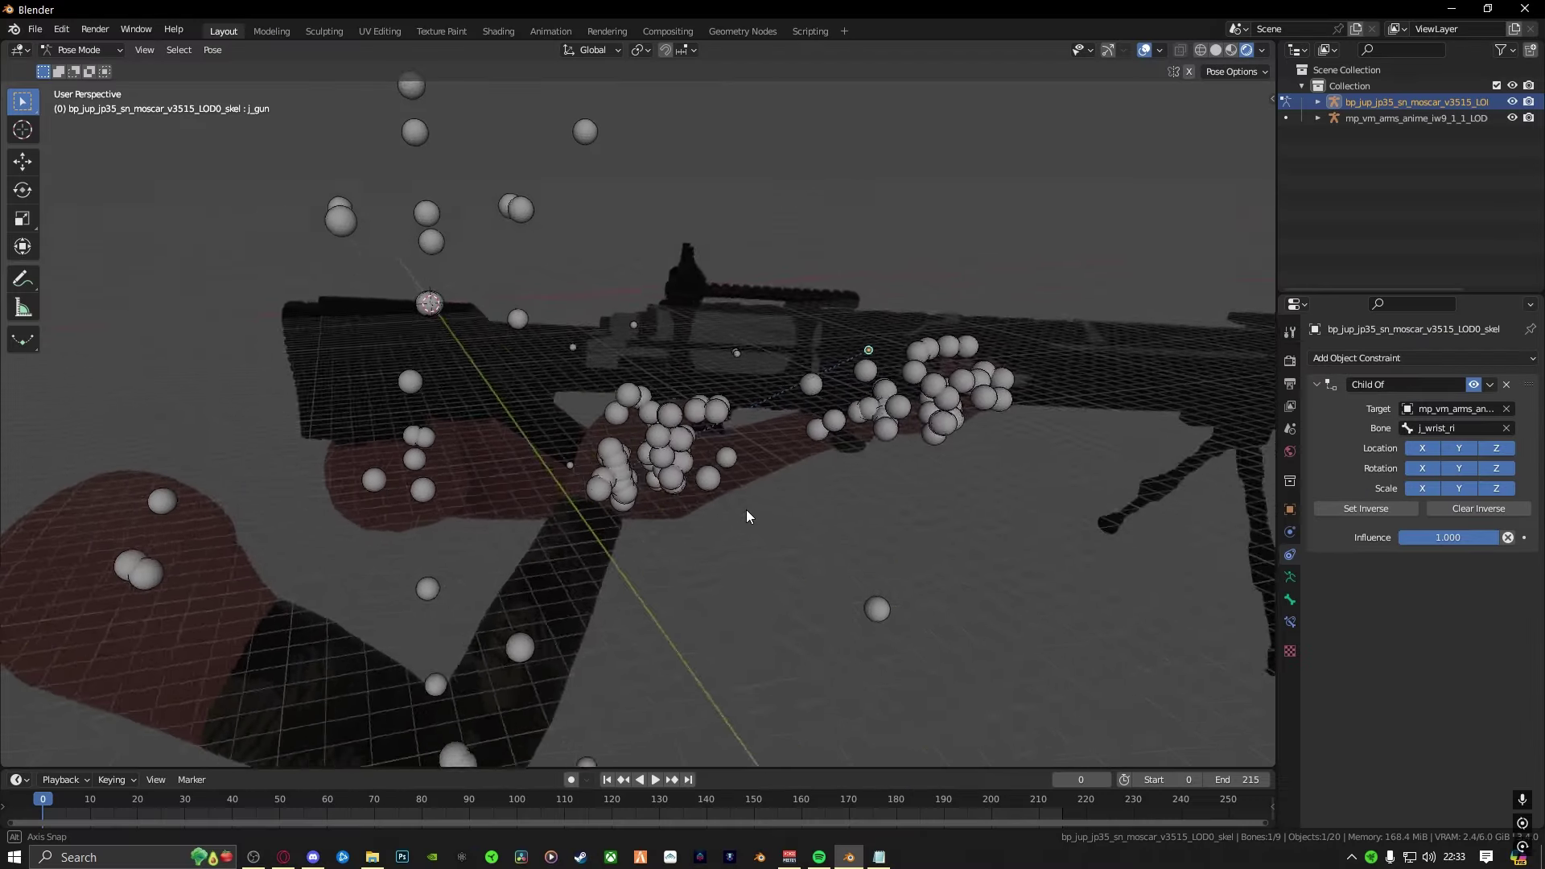
key(space)
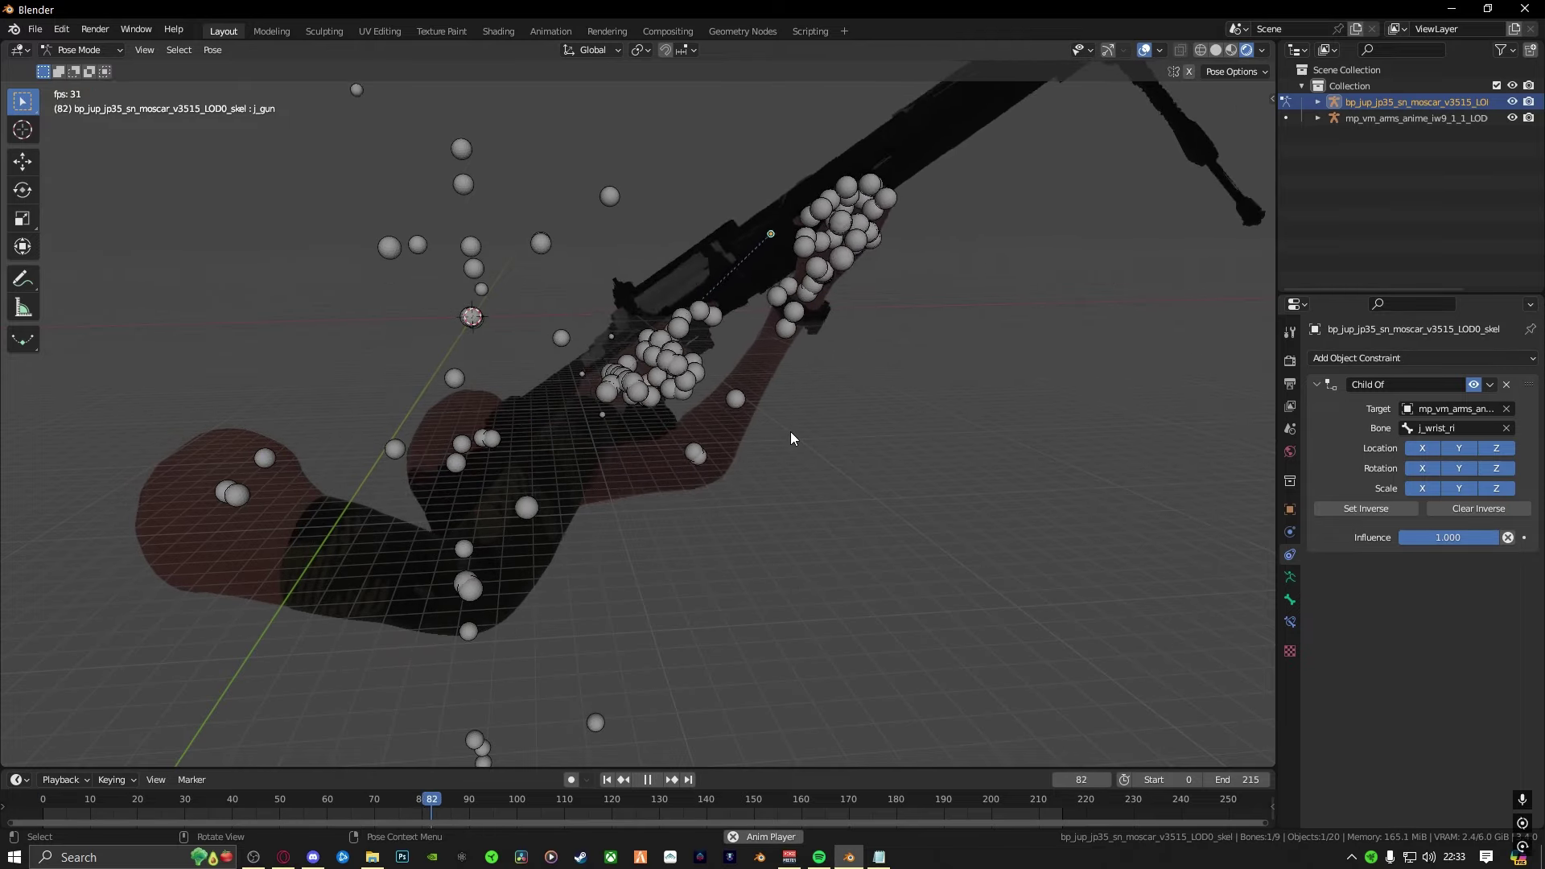
key(Escape)
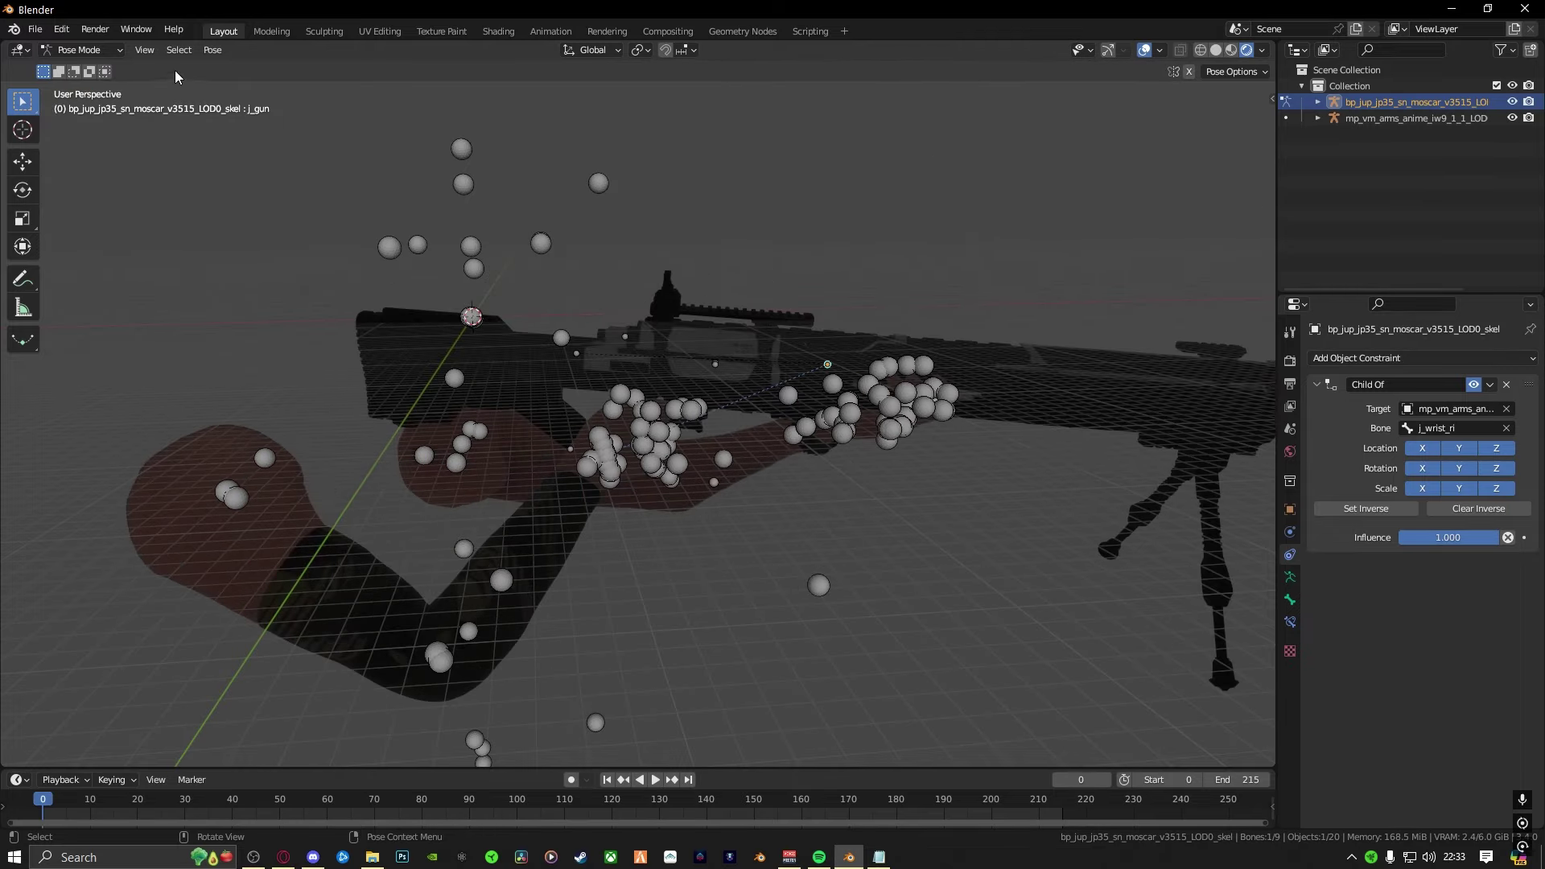
In Object Mode, add a camera, view through it, and roughly place and rotate it
click(89, 69)
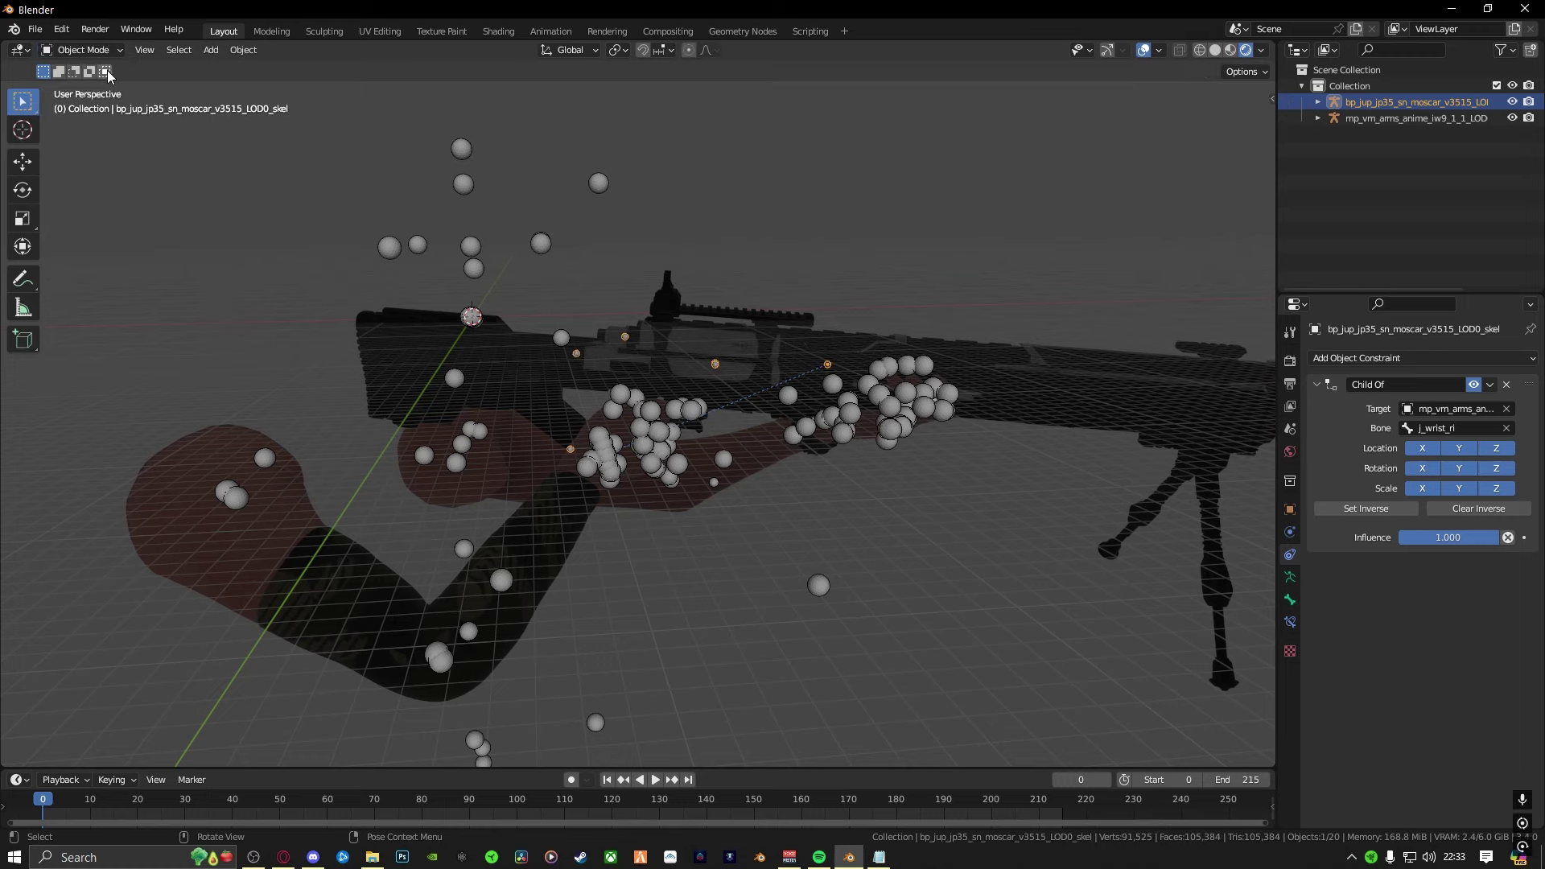
click(206, 51)
click(274, 308)
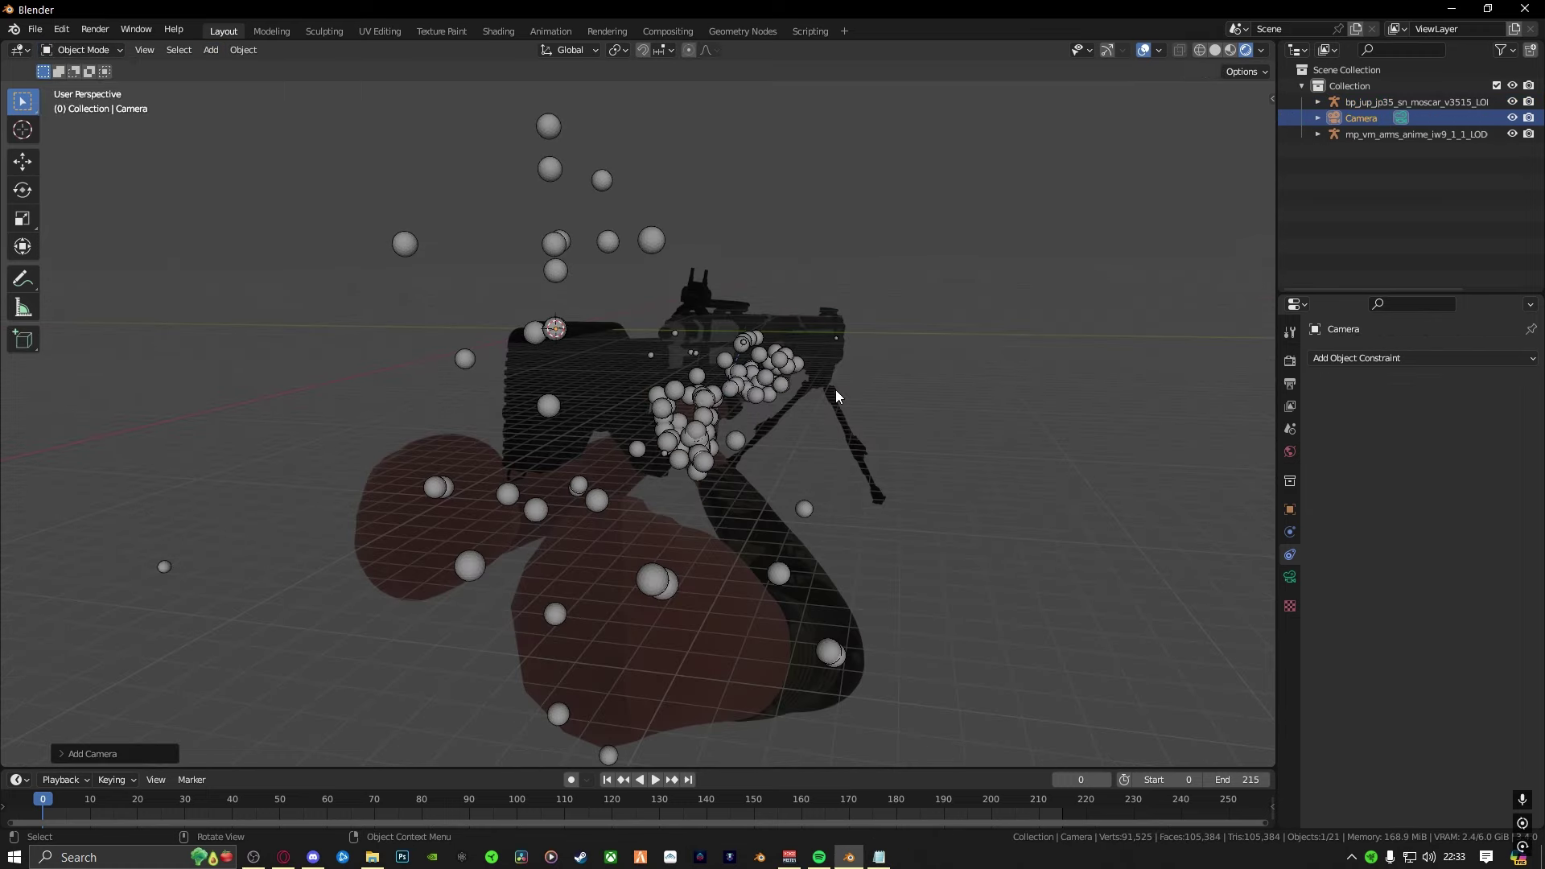
key(KP_0)
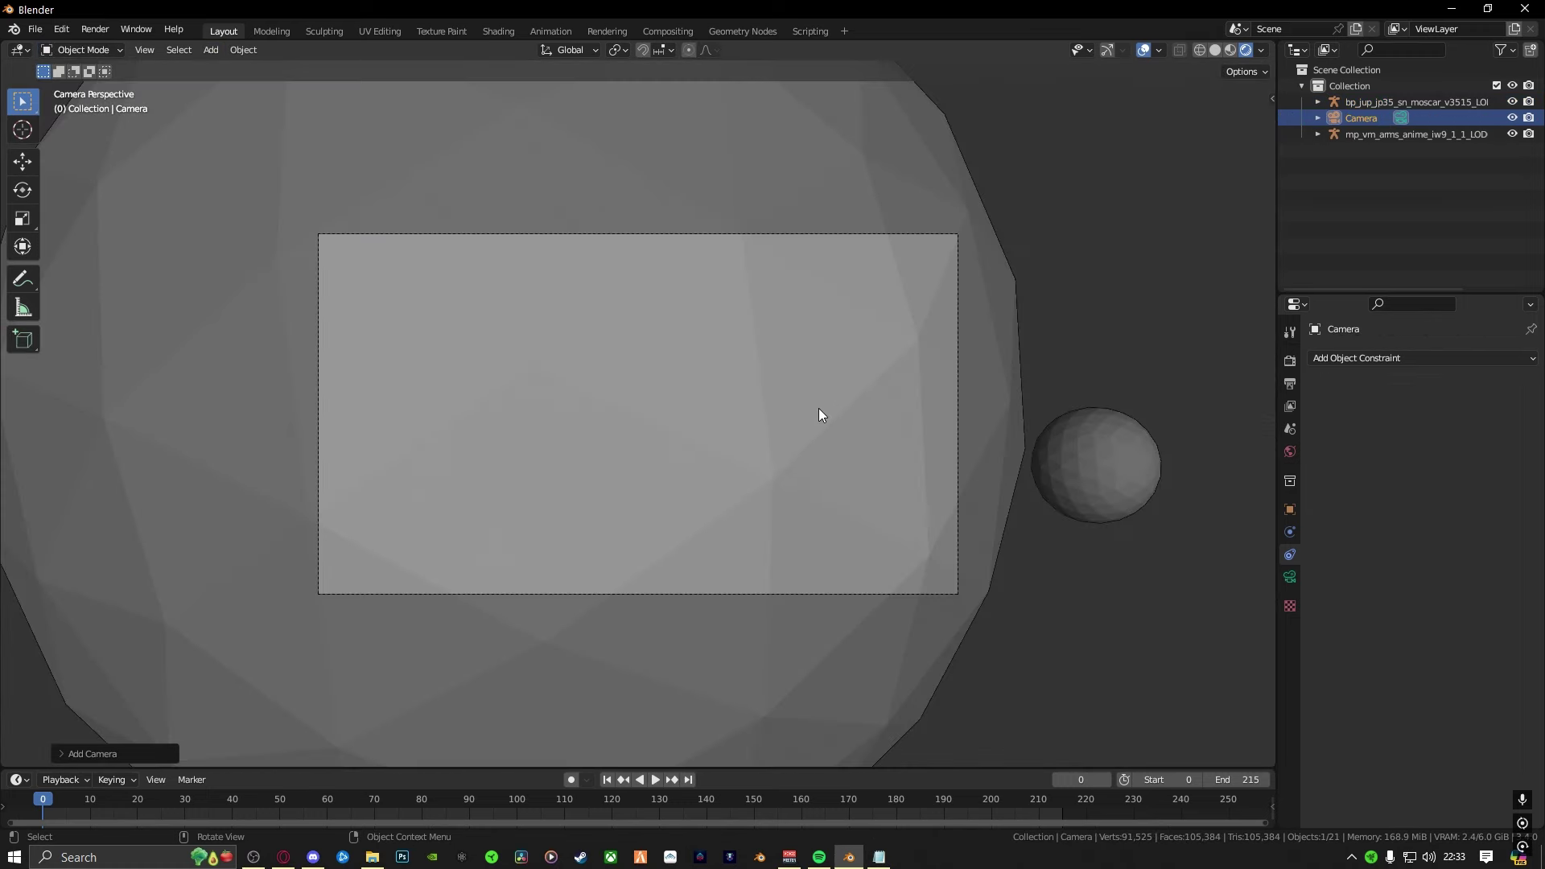
key(g)
click(765, 140)
key(r)
key(r)
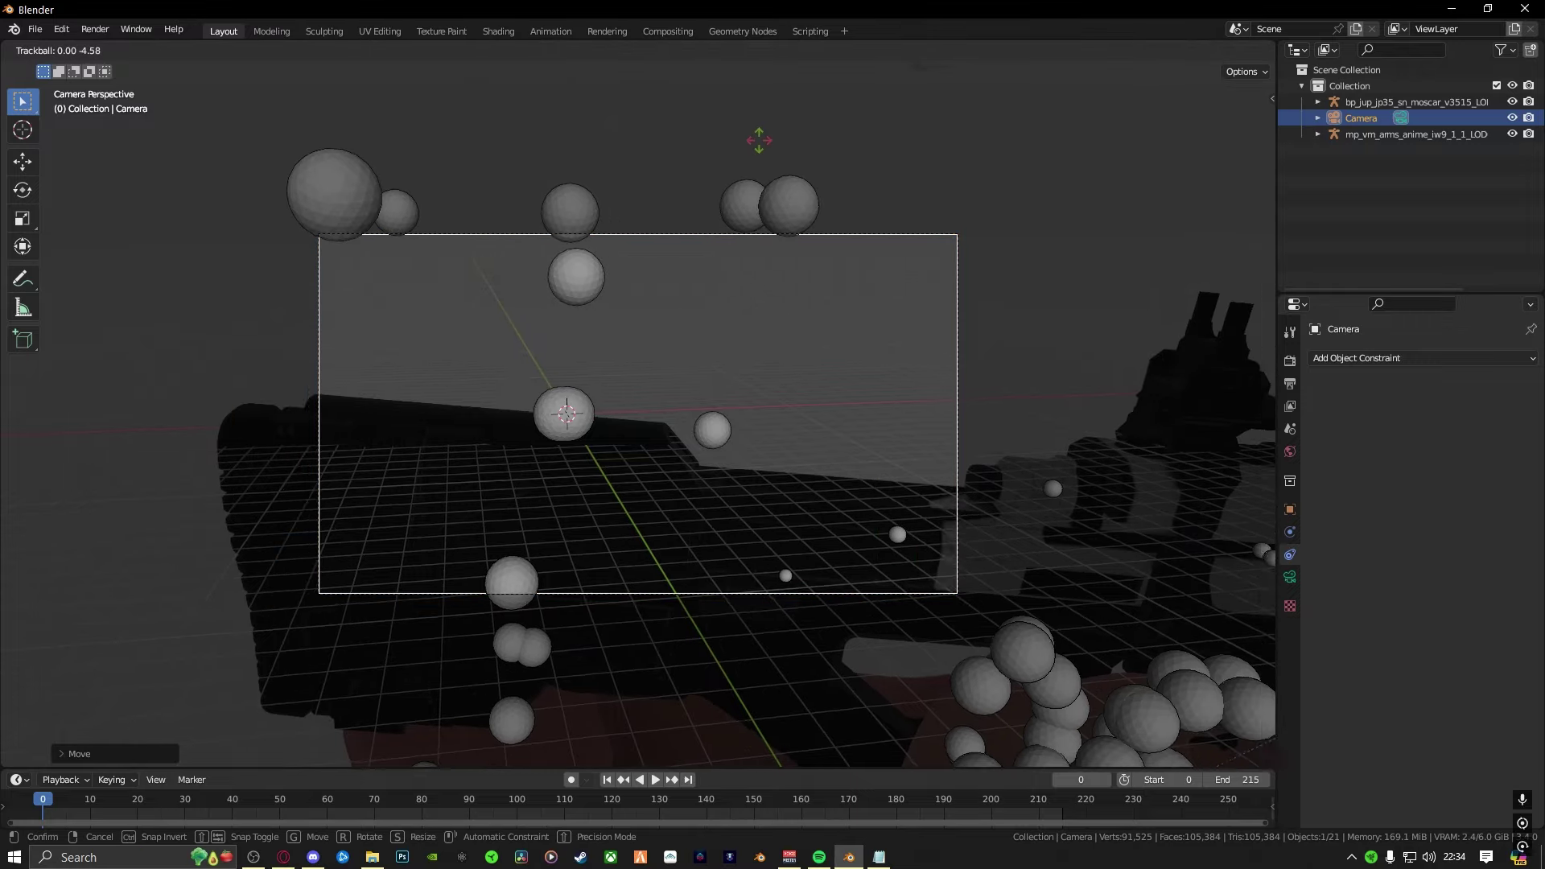
click(638, 127)
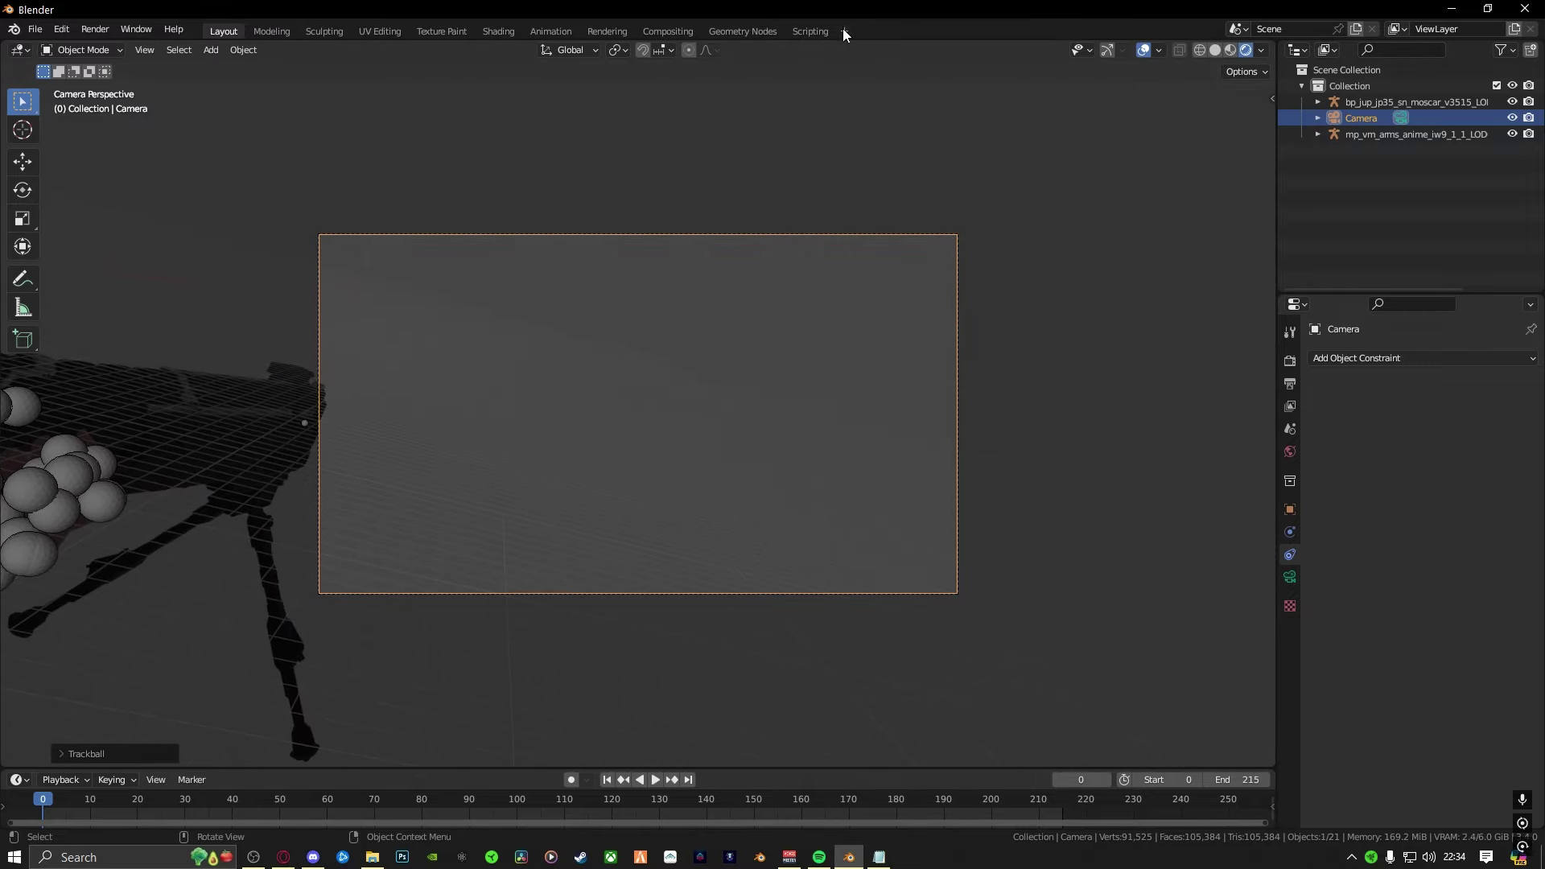
Refine the camera's position and tilt to frame the hands on the rifle, overlays hidden
key(g)
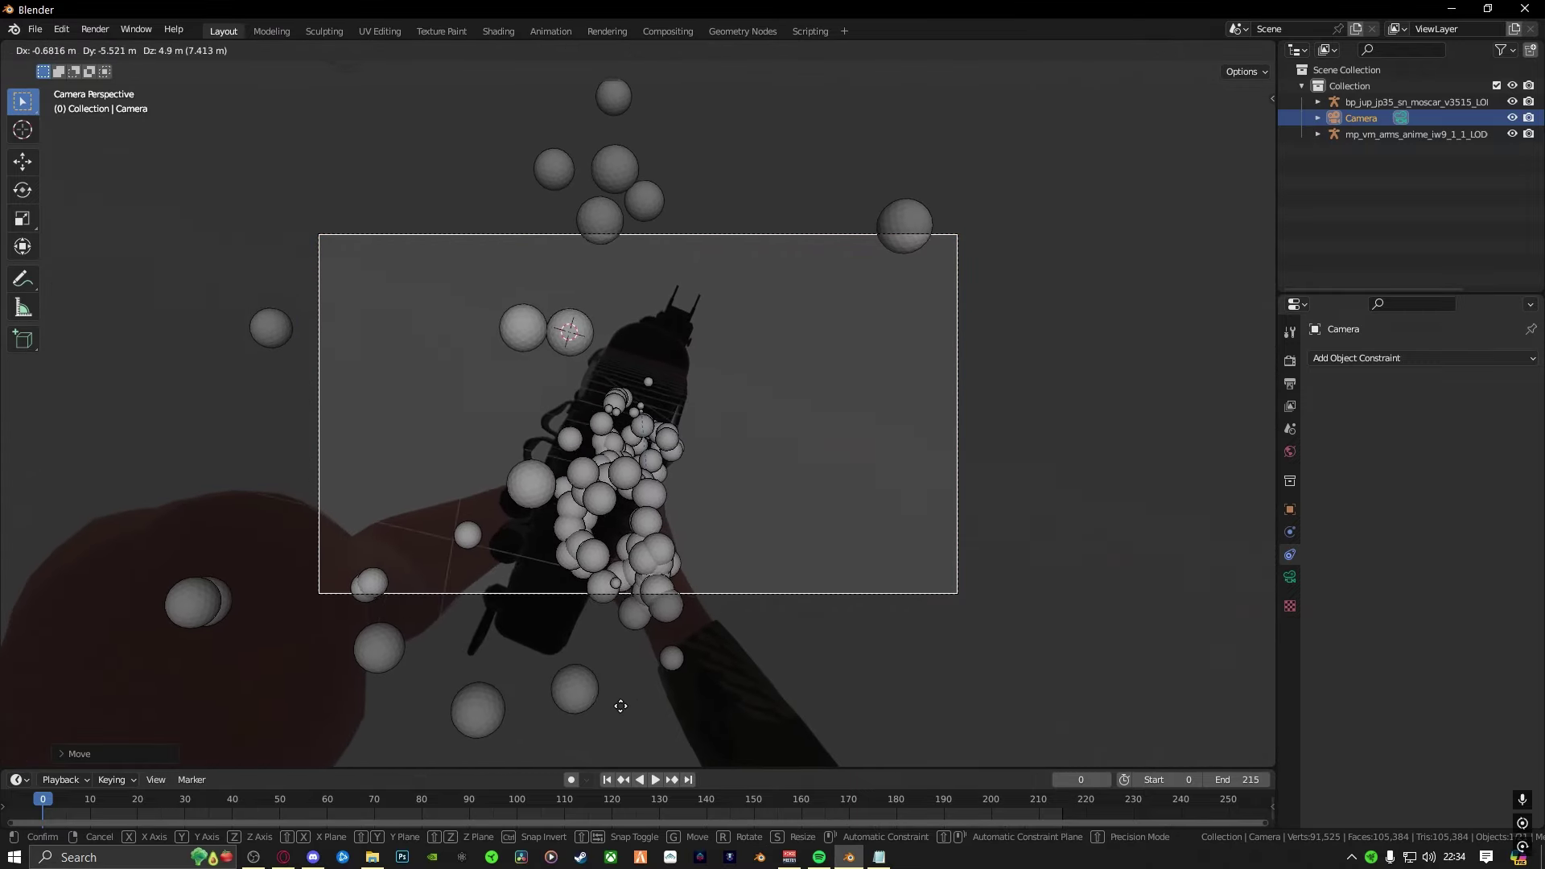
click(613, 684)
key(g)
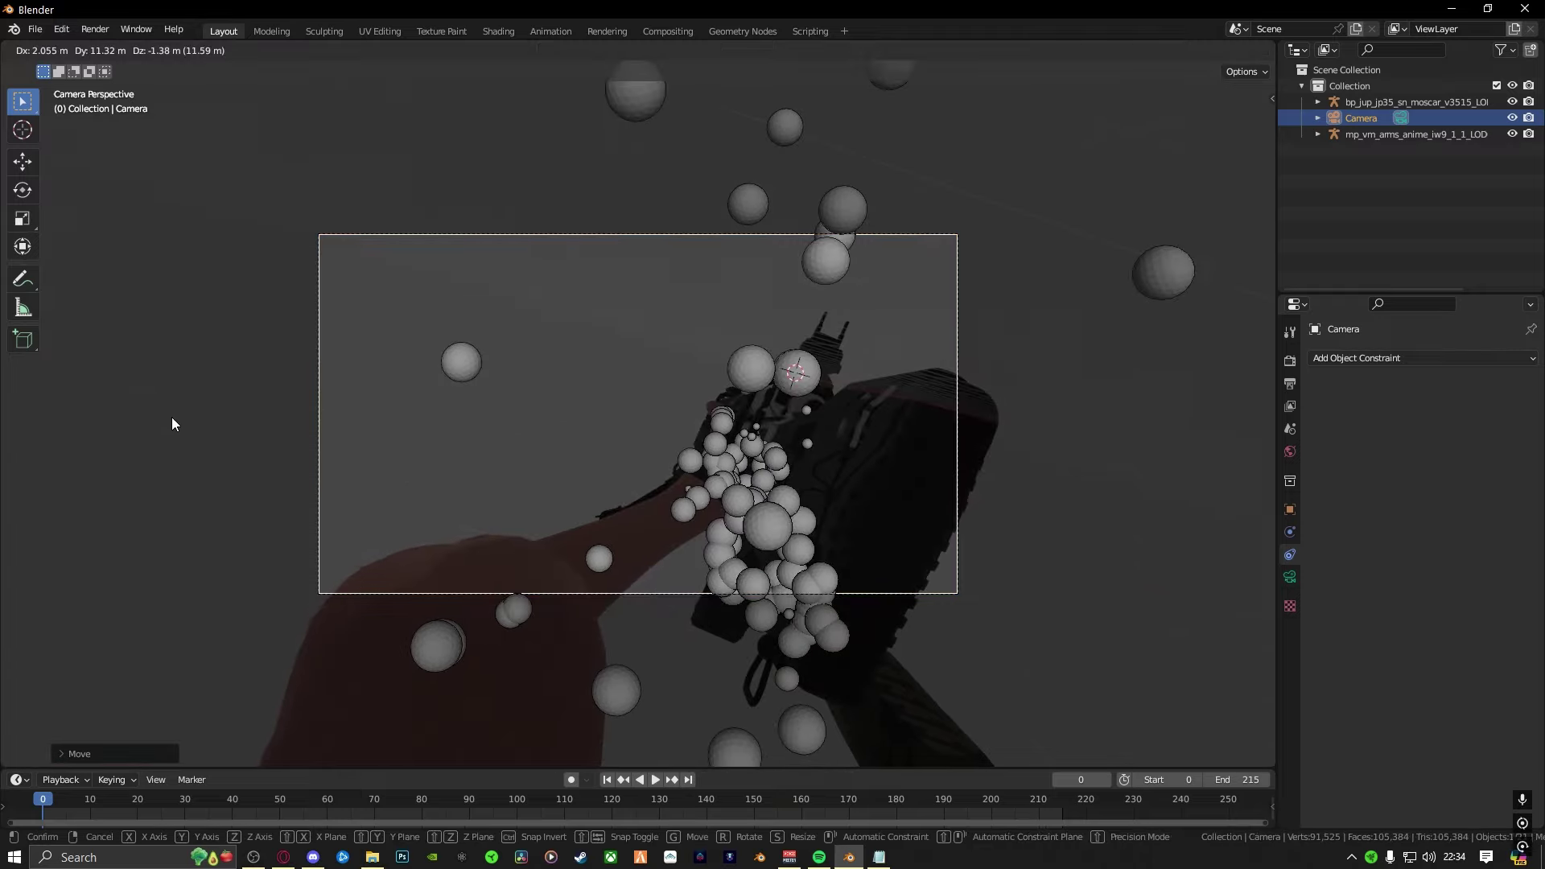
click(23, 593)
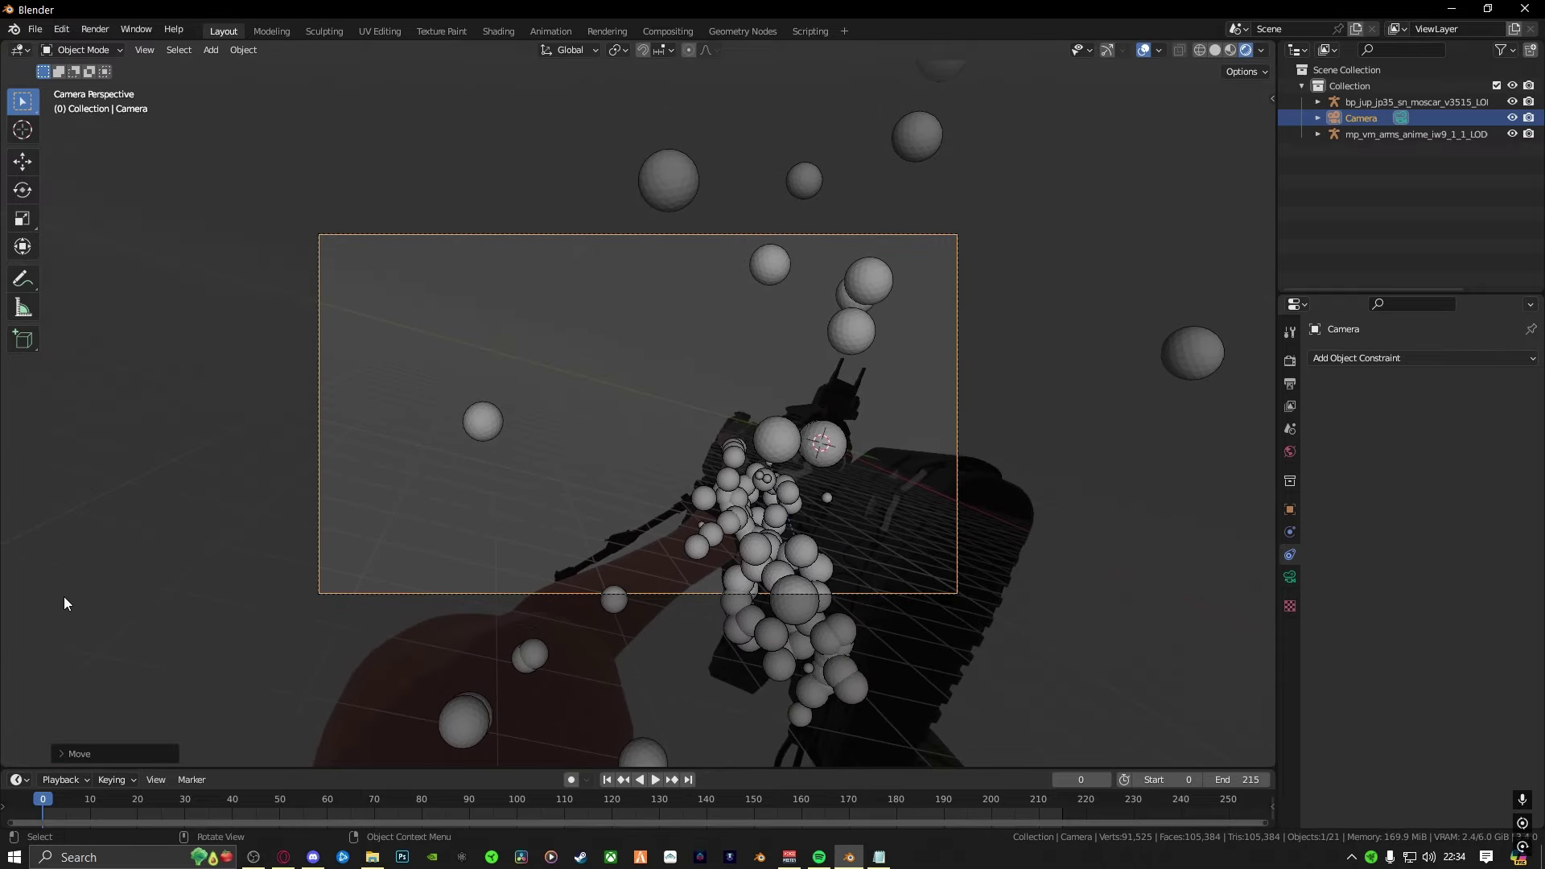
key(r)
key(r)
click(510, 650)
key(shift+alt+z)
key(space)
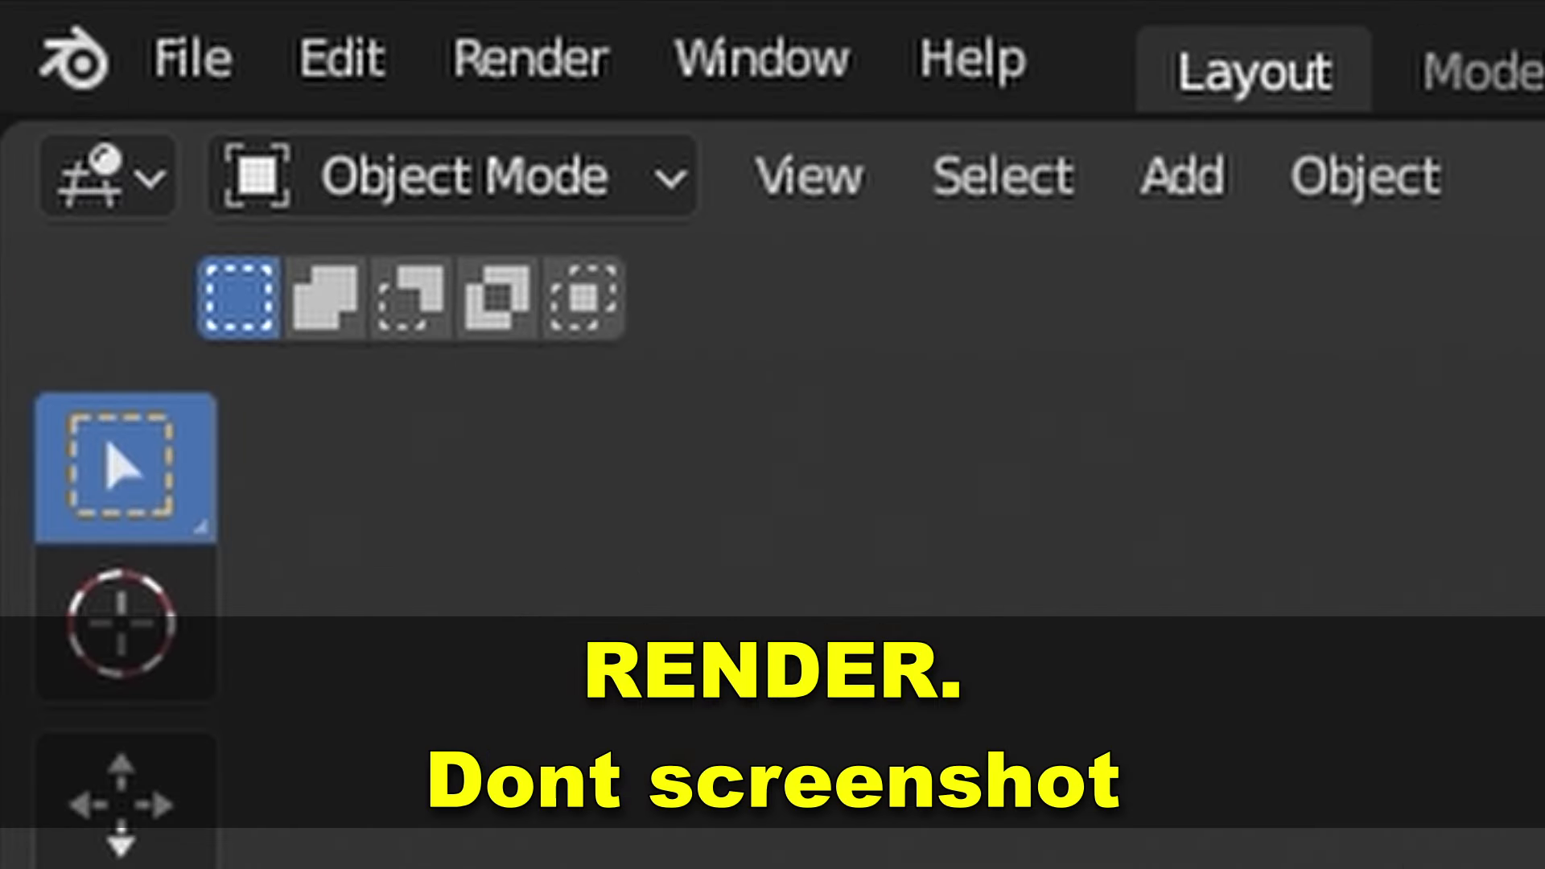
Move the camera closer, then orbit and zoom to inspect the arms and rifle from several angles
key(g)
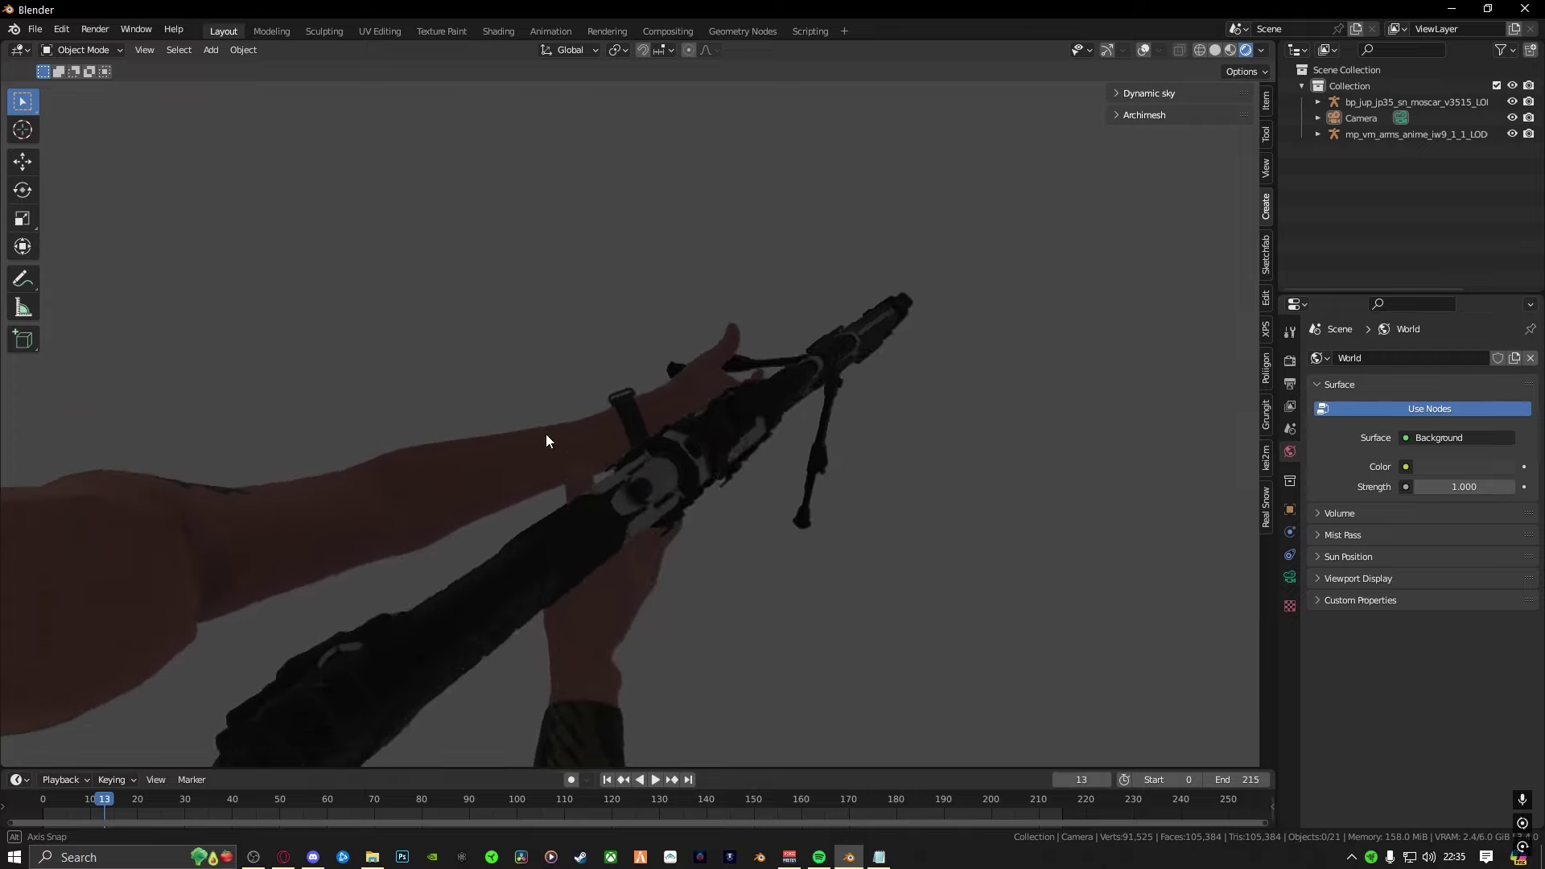
click(616, 440)
middle_drag(617, 440, 865, 555)
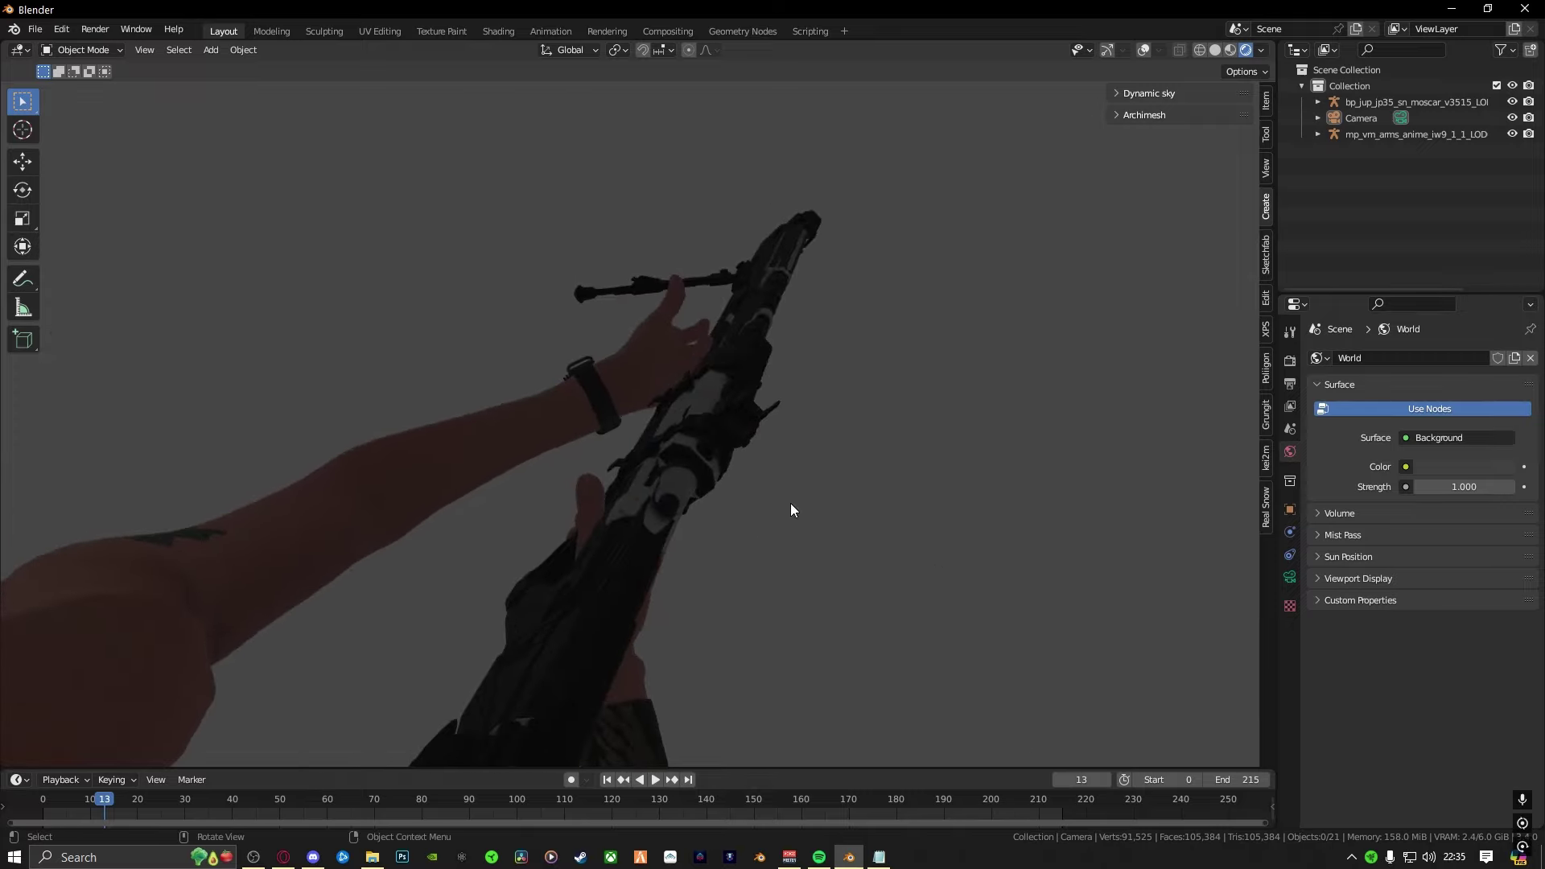
middle_drag(791, 503, 732, 487)
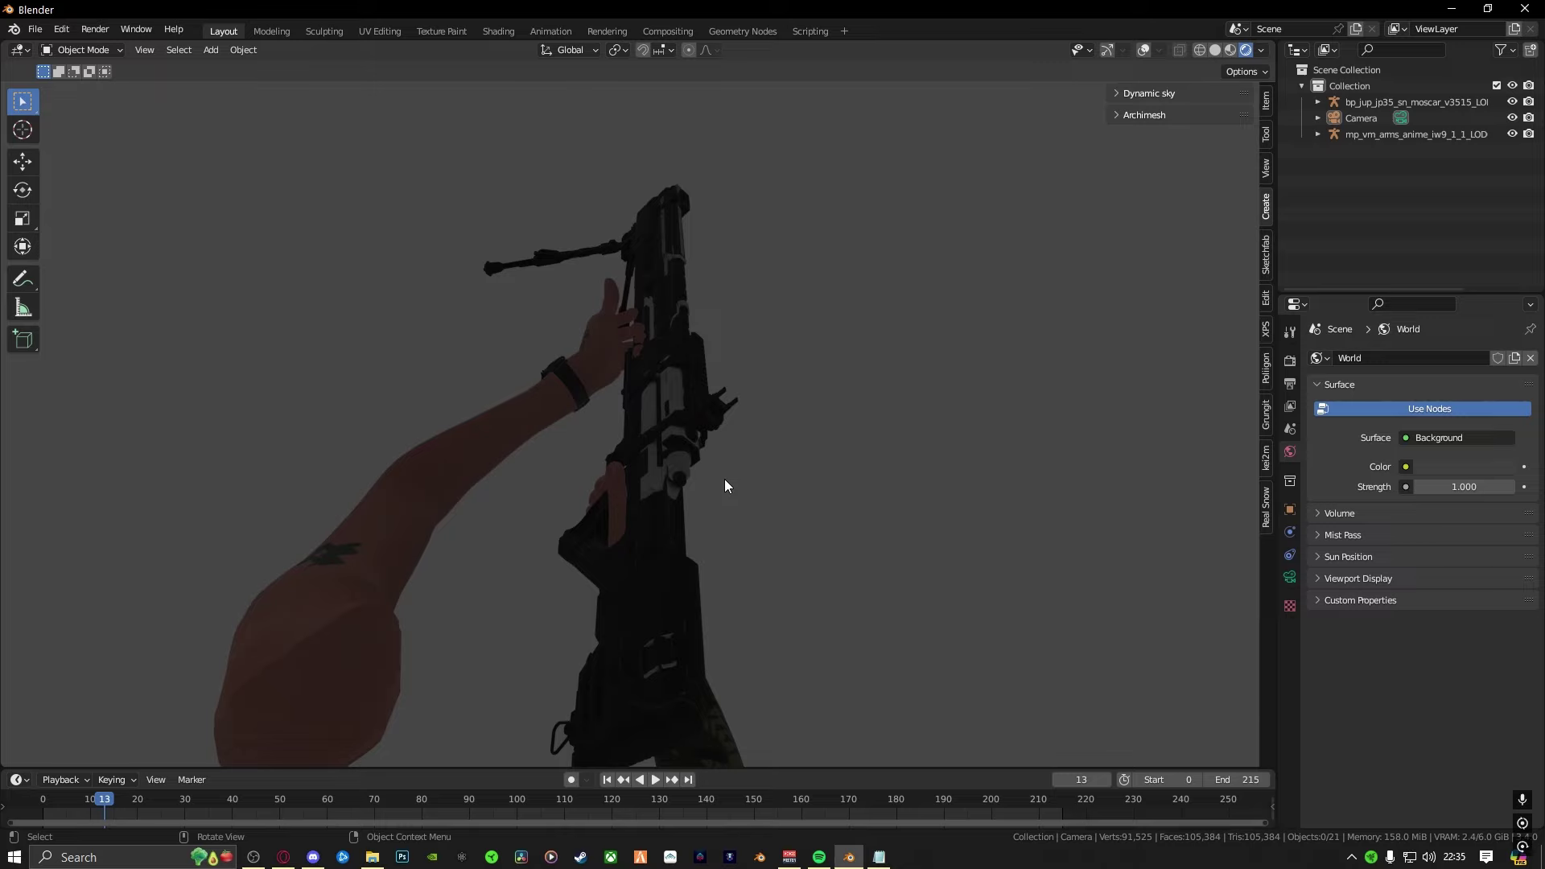
scroll(724, 486, down, 4)
scroll(581, 538, up, 5)
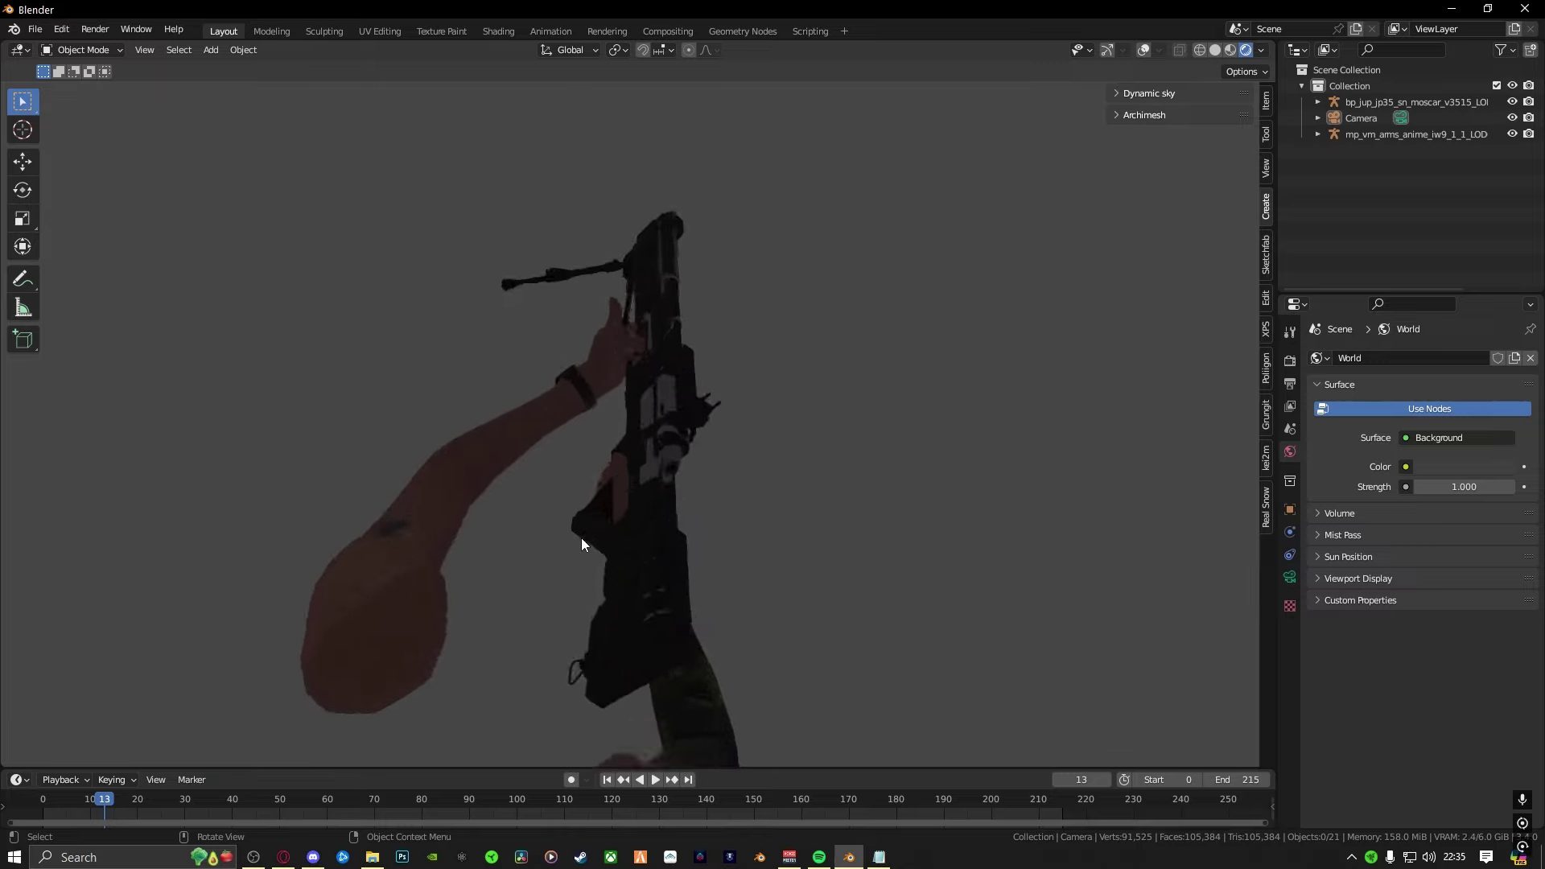
middle_drag(590, 539, 610, 495)
scroll(611, 495, up, 2)
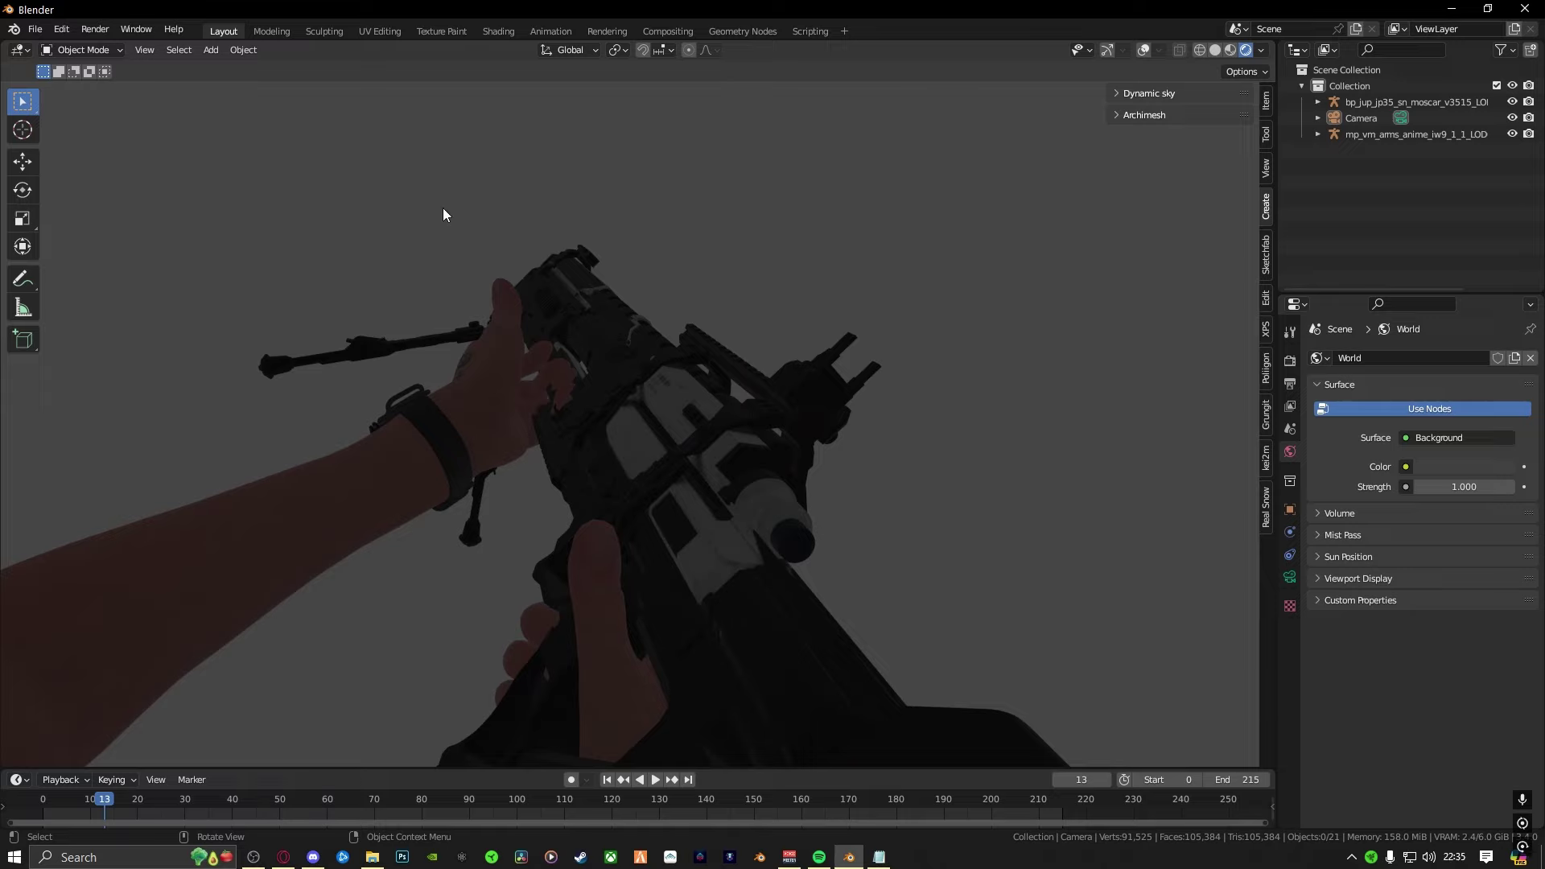
click(63, 31)
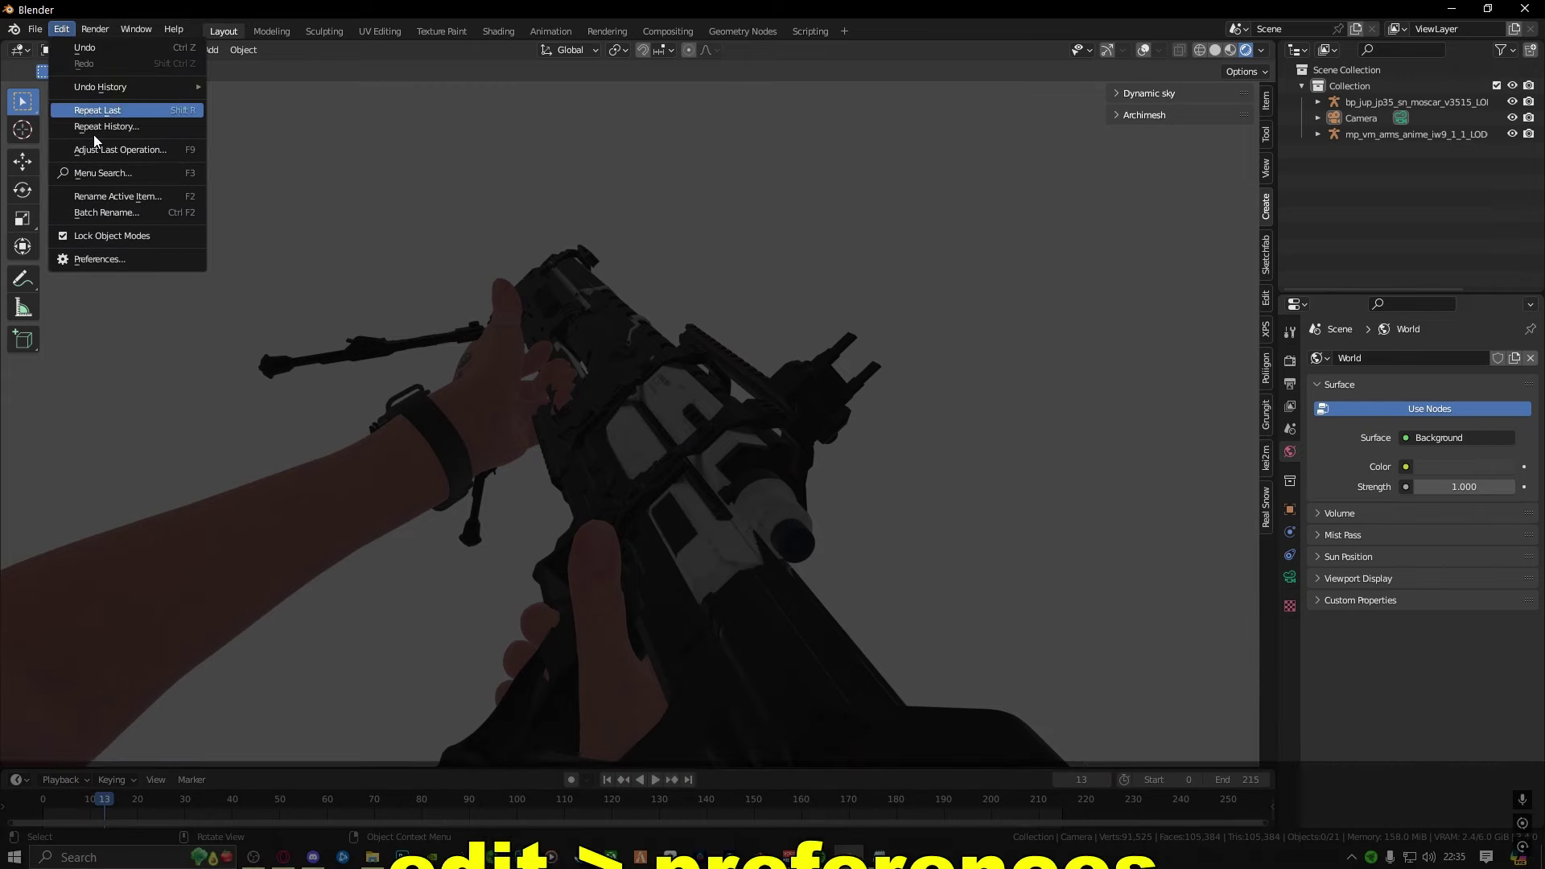
click(123, 258)
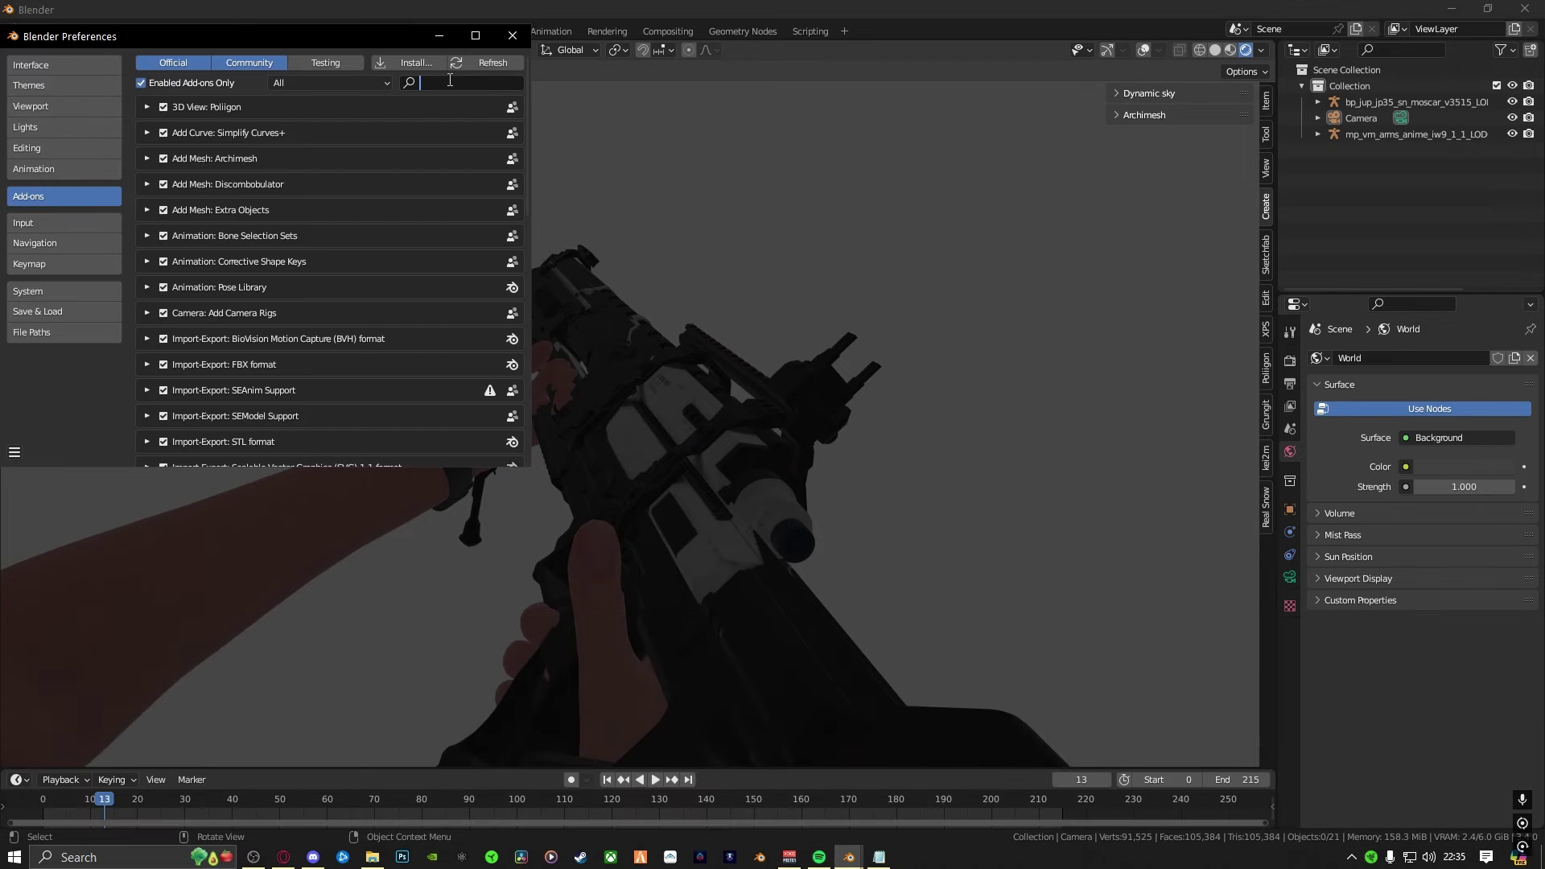
click(448, 82)
text(LIGHTIN)
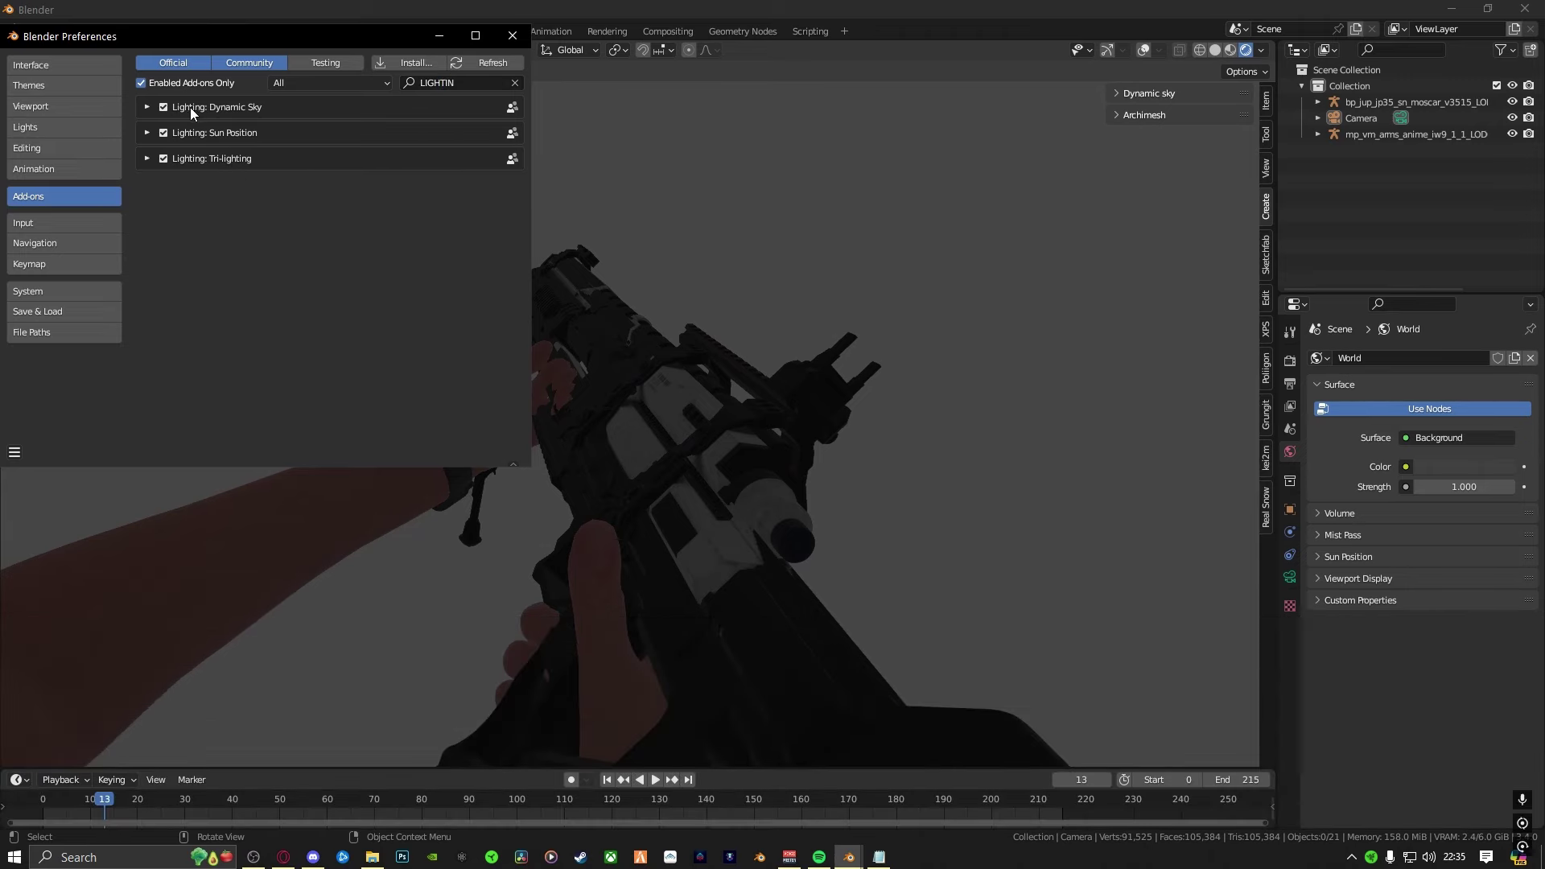
click(512, 36)
Create a Dynamic Sky from the sidebar Create tab and set Dynamic_1 as the scene world
key(n)
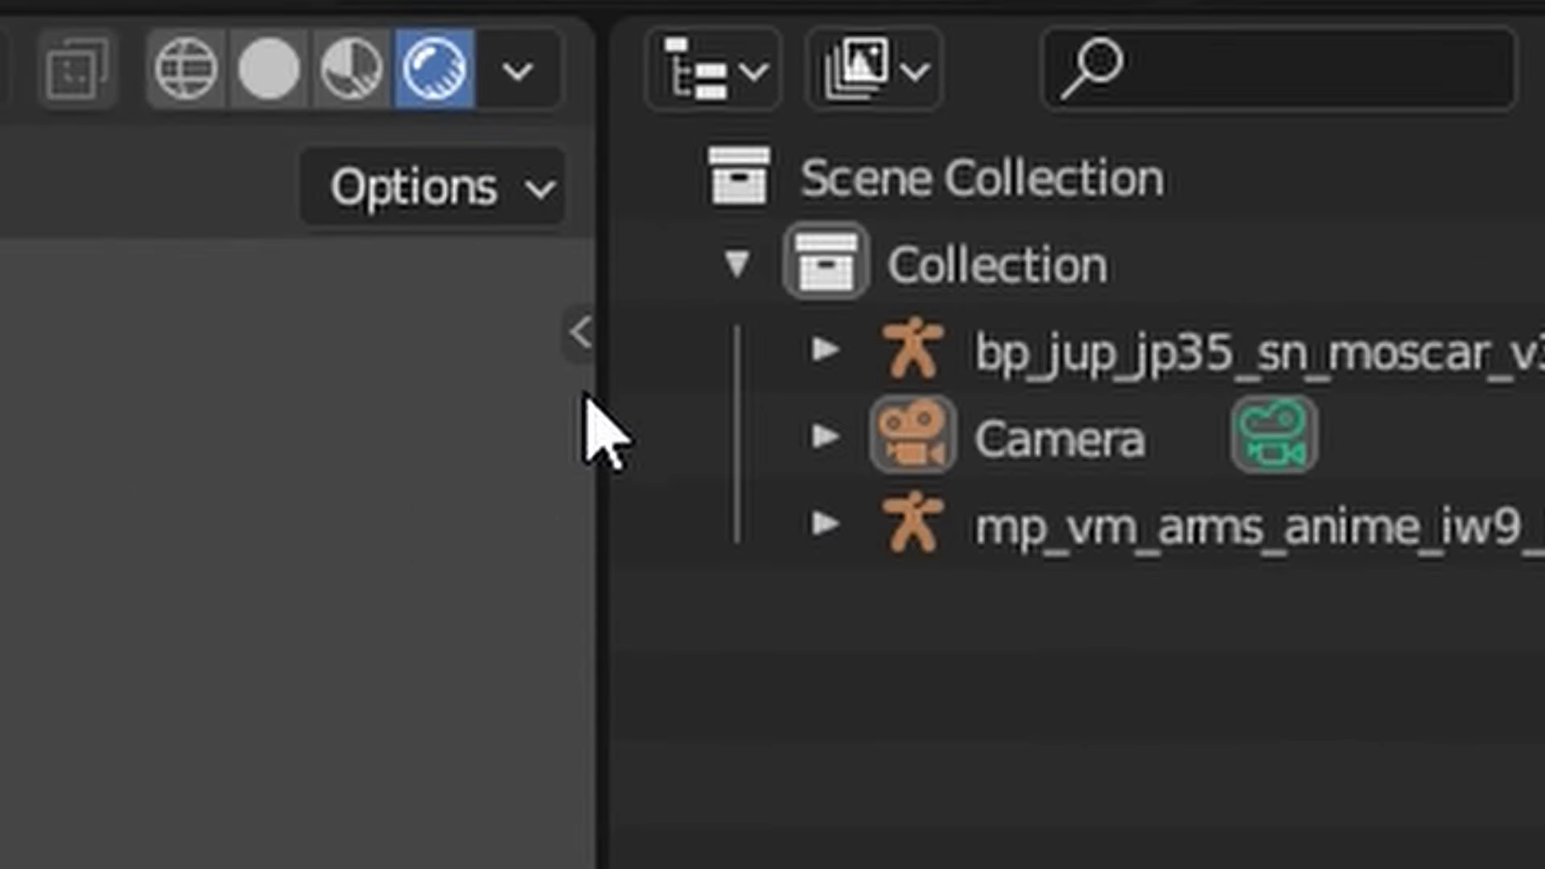
click(1270, 102)
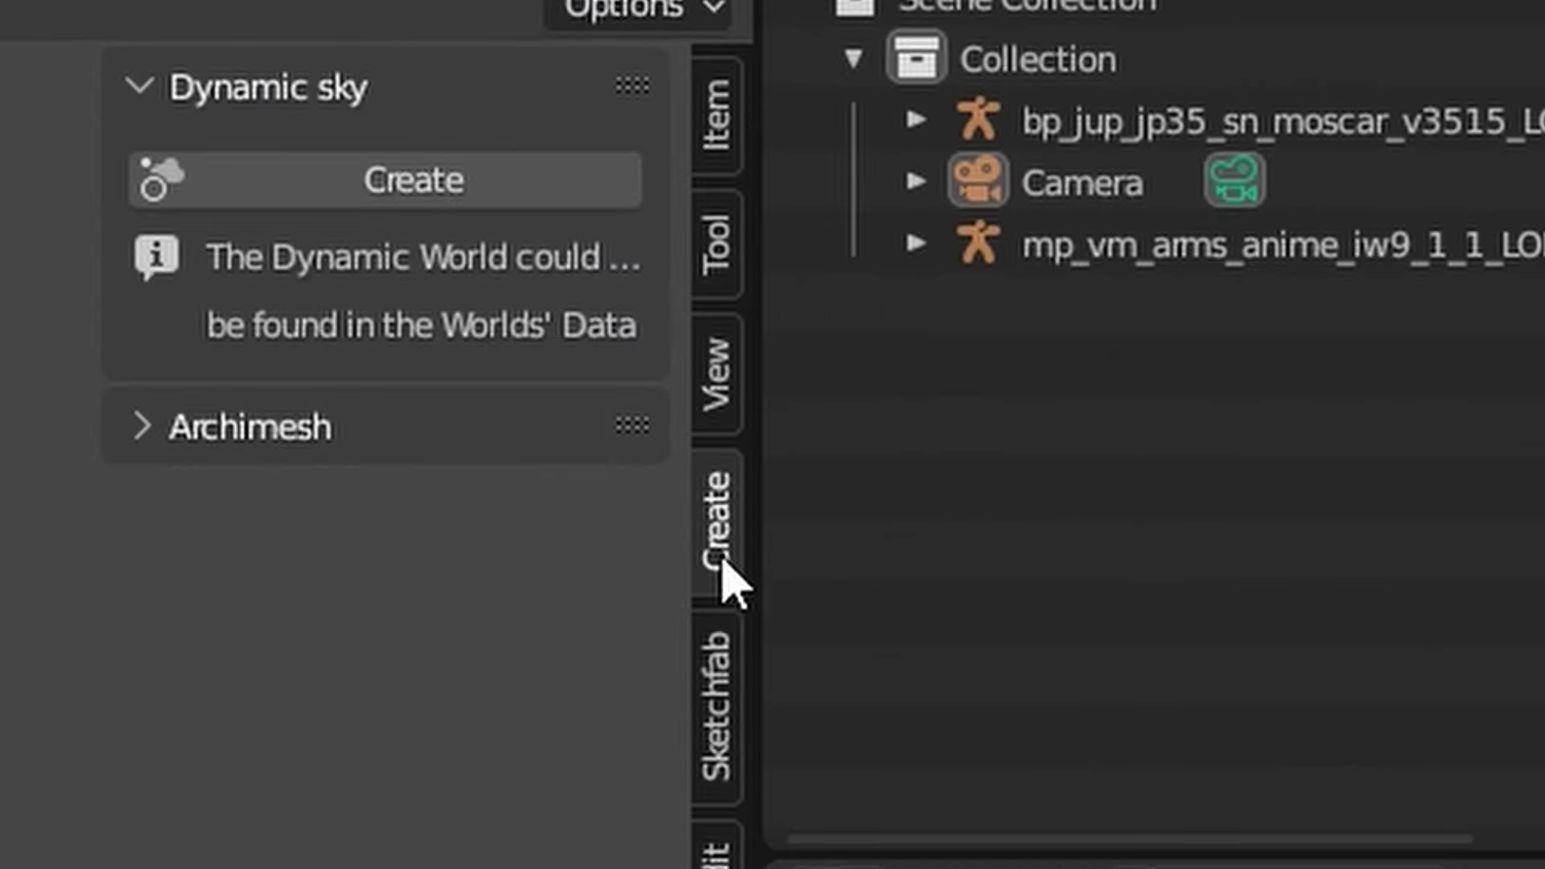
click(397, 188)
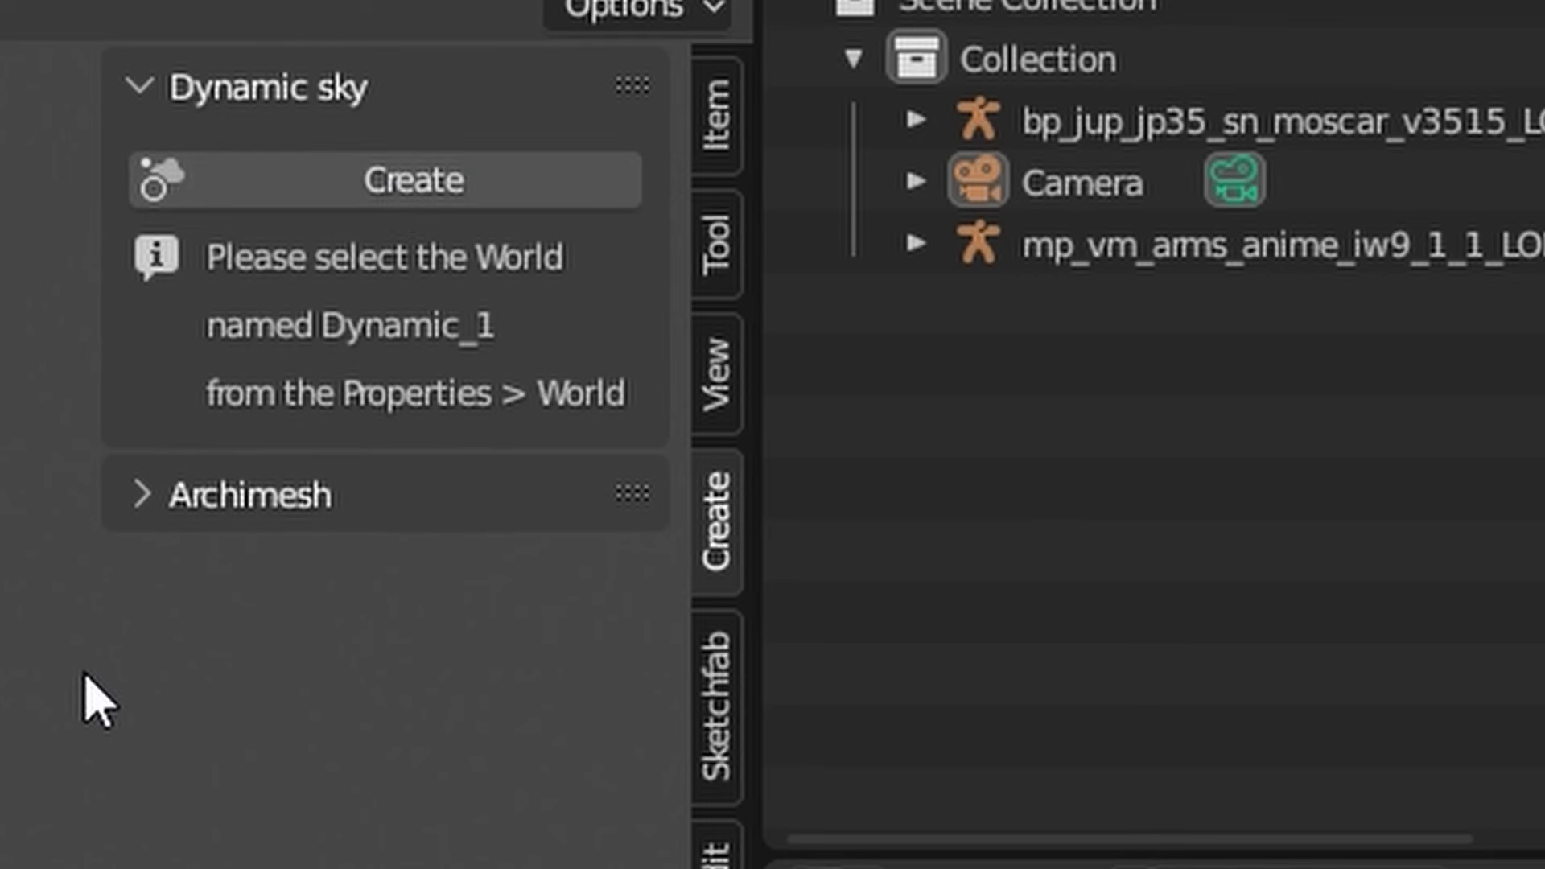
click(1290, 453)
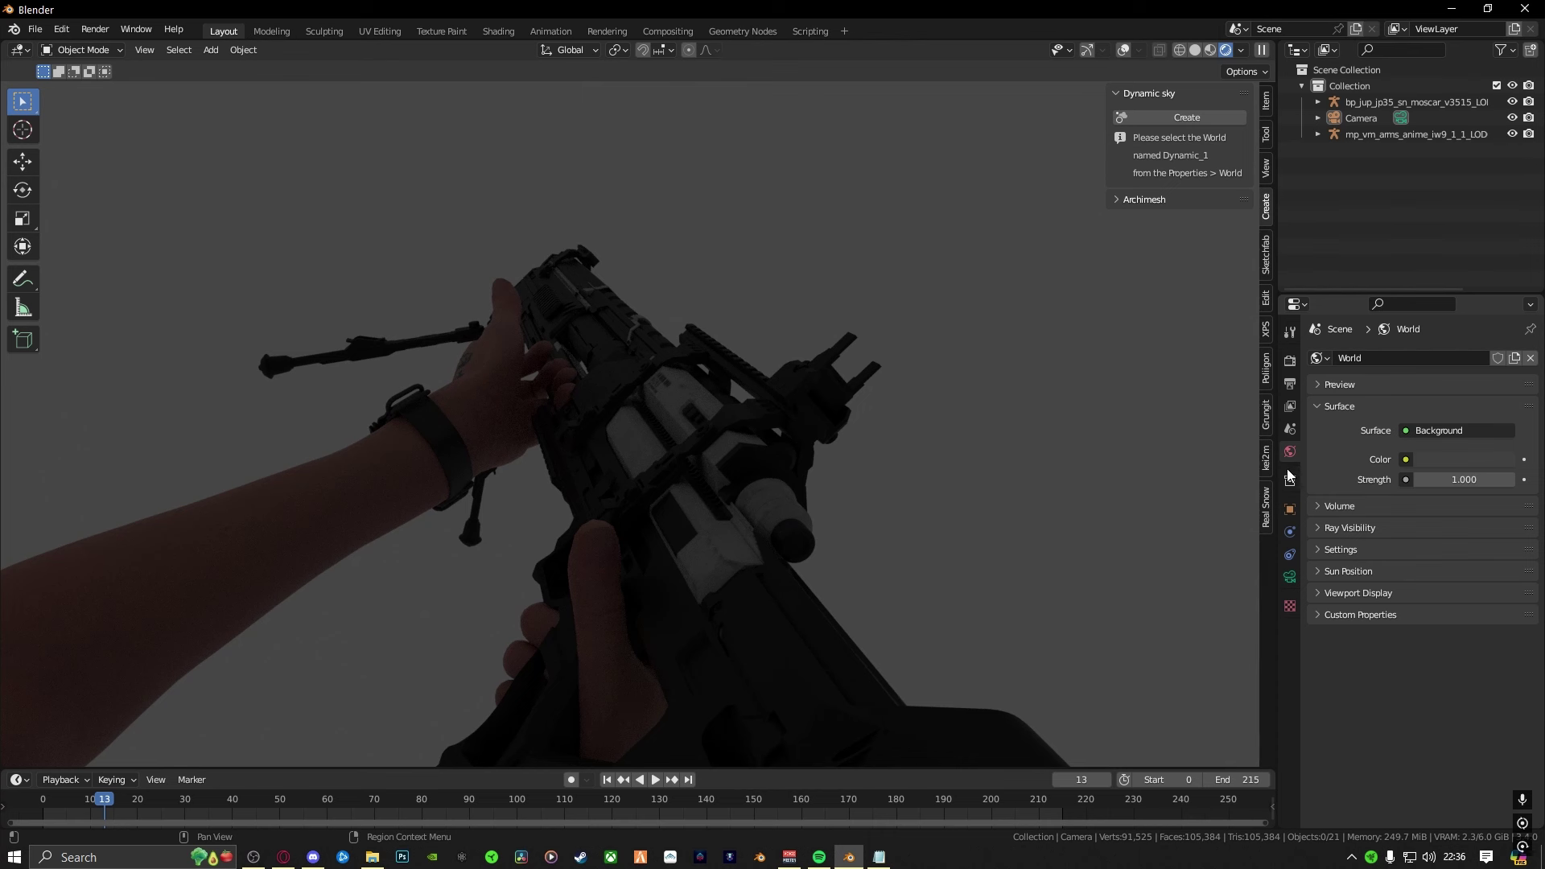
click(1320, 359)
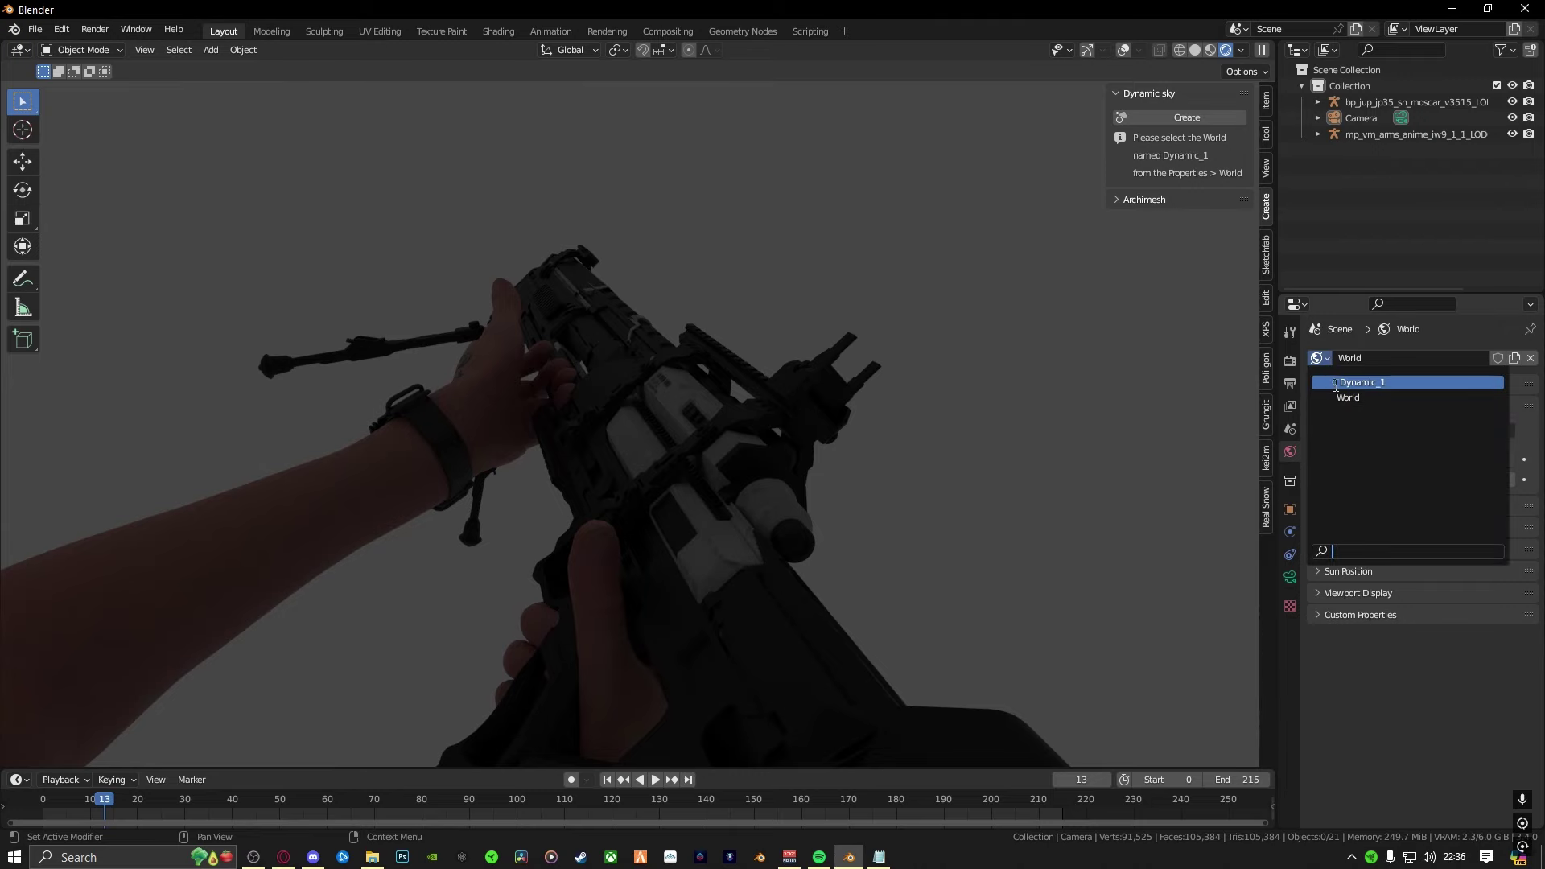
click(1337, 383)
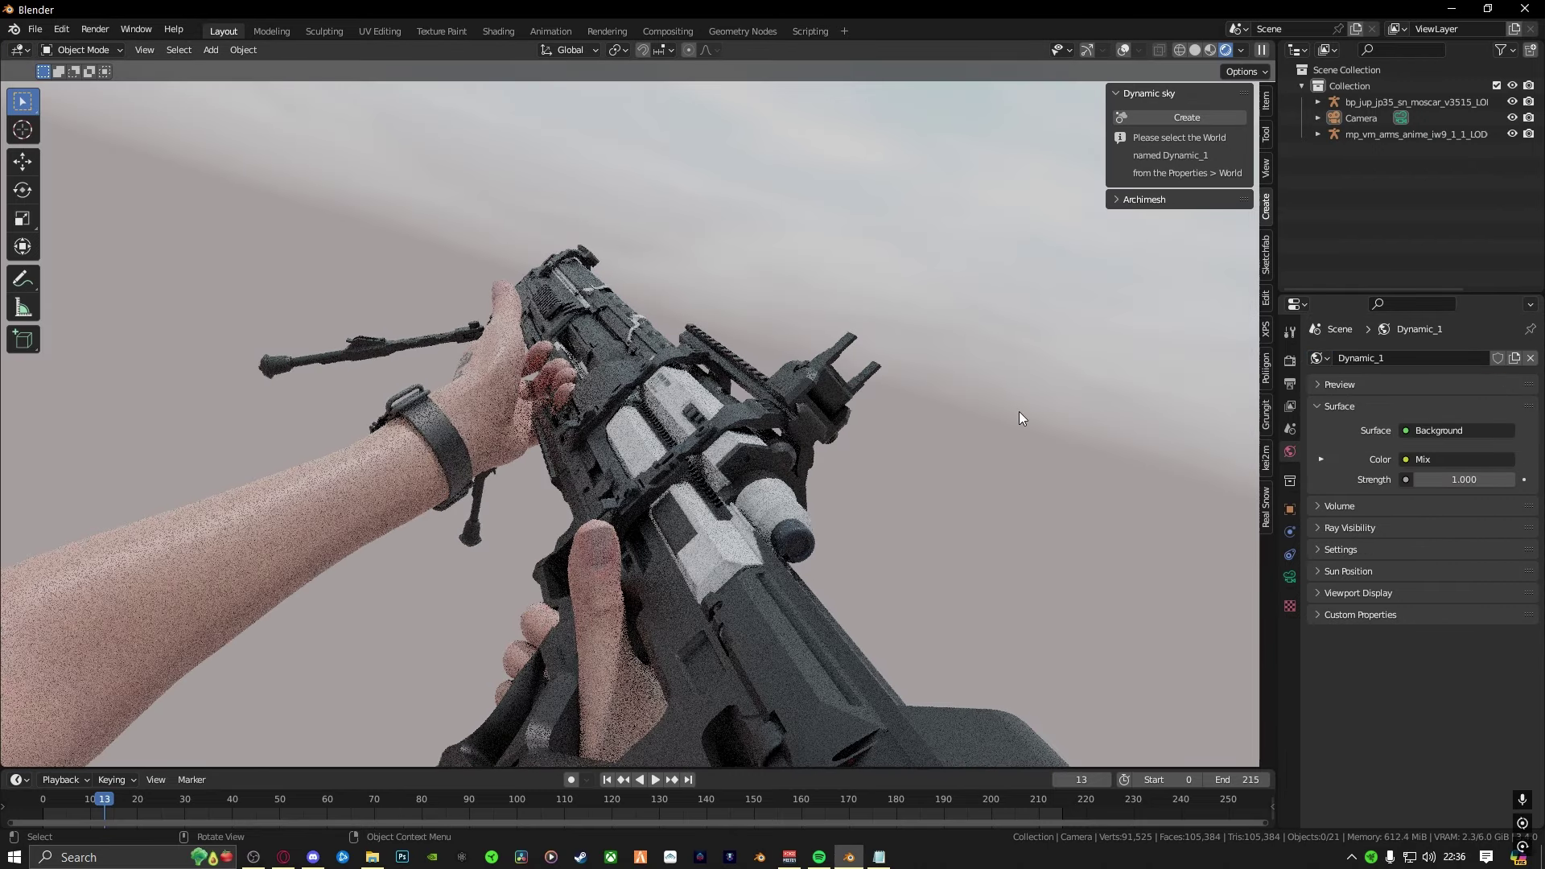
click(1290, 360)
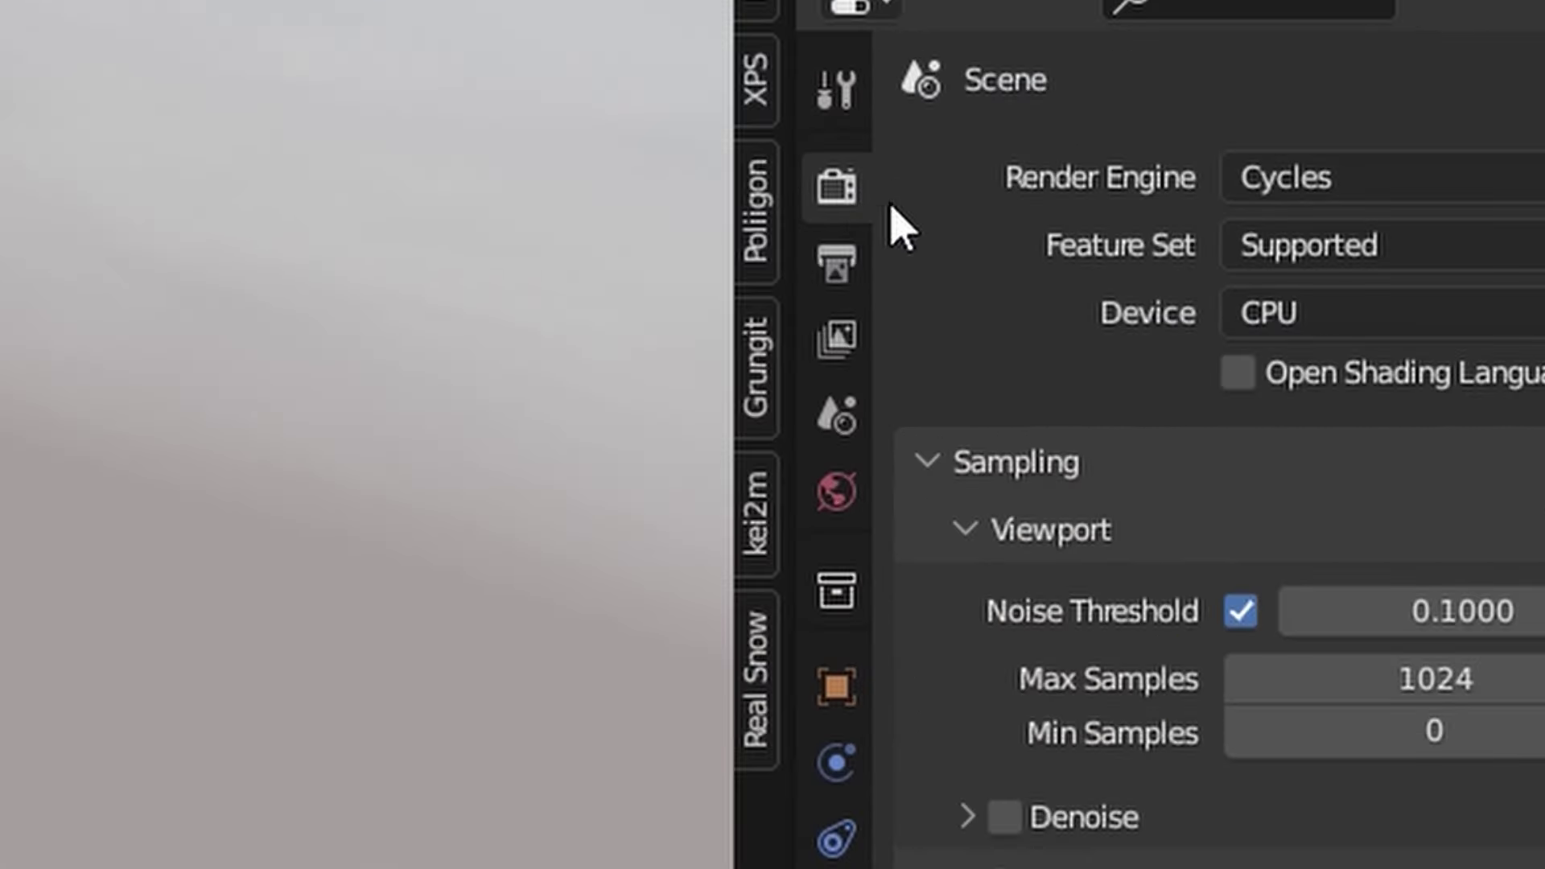
scroll(1359, 536, down, 5)
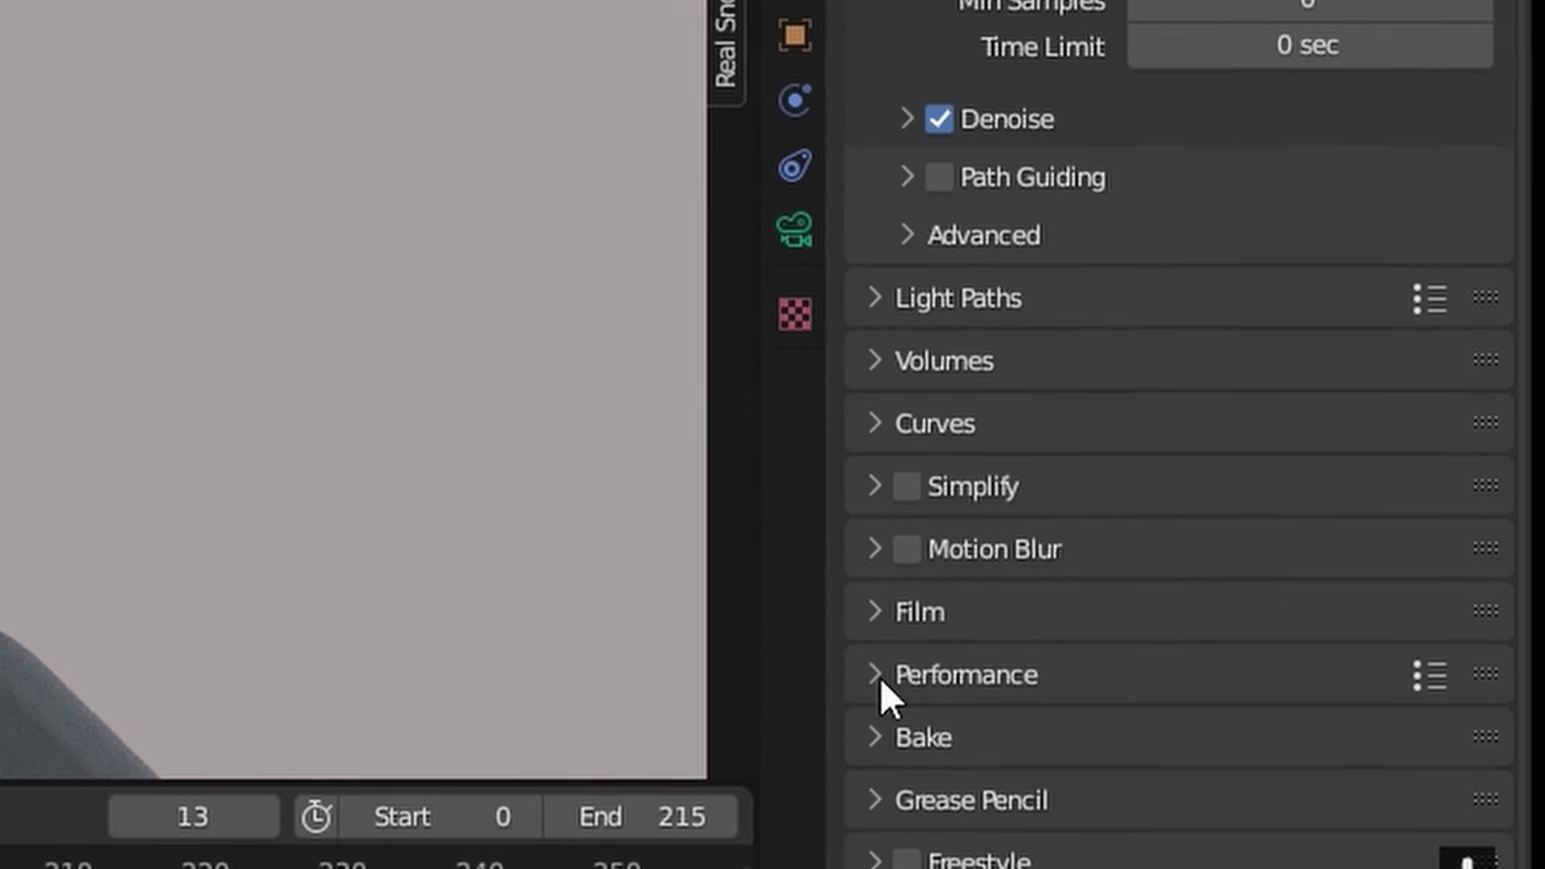
click(872, 608)
scroll(940, 670, down, 5)
click(940, 653)
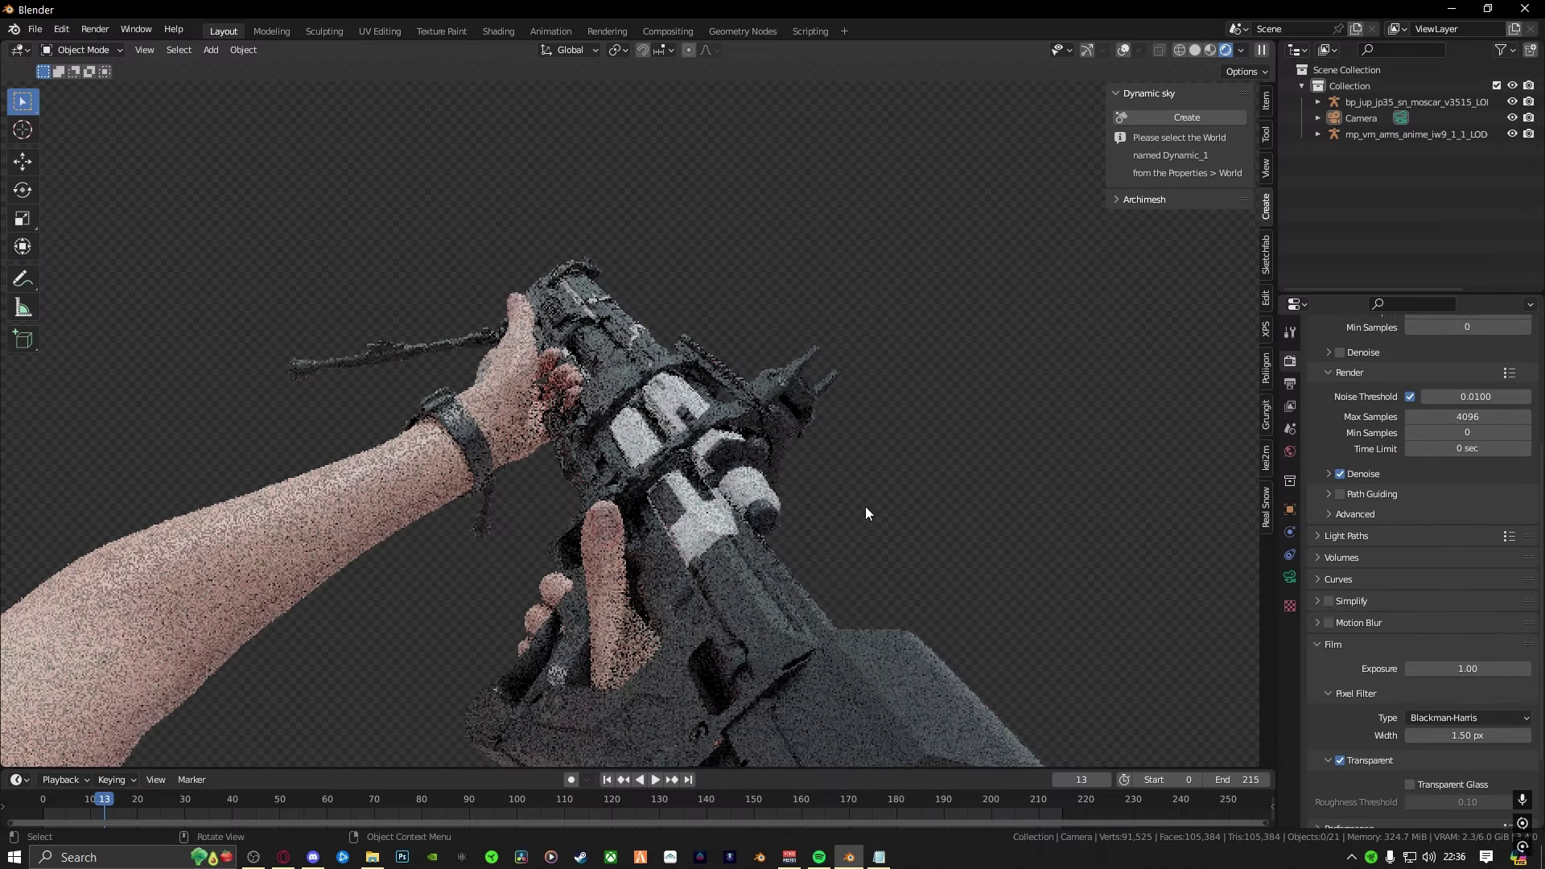
click(1157, 117)
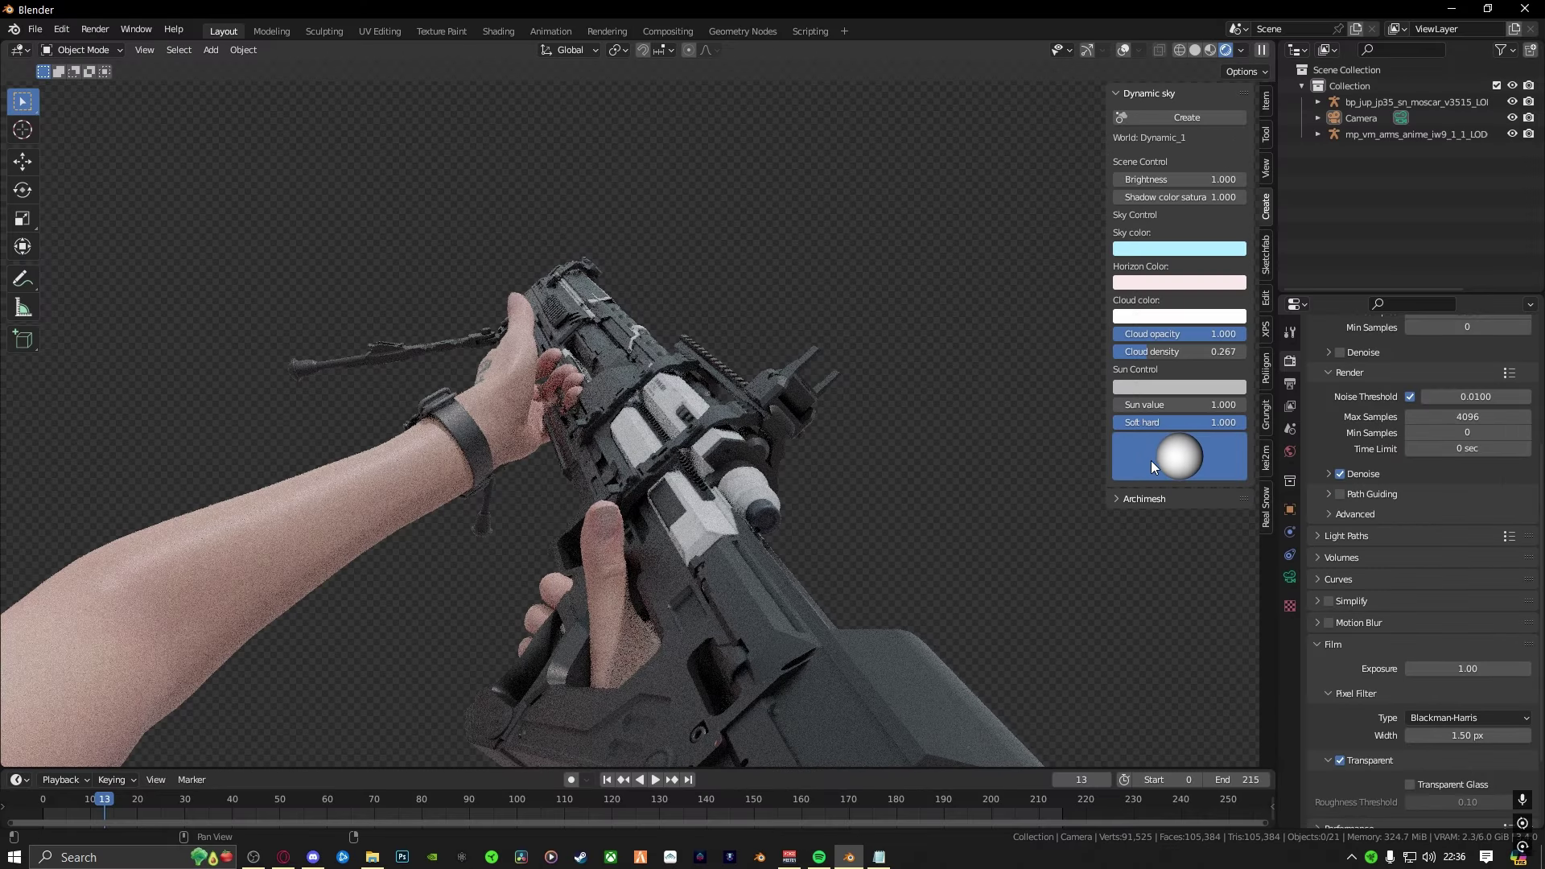
click(1290, 384)
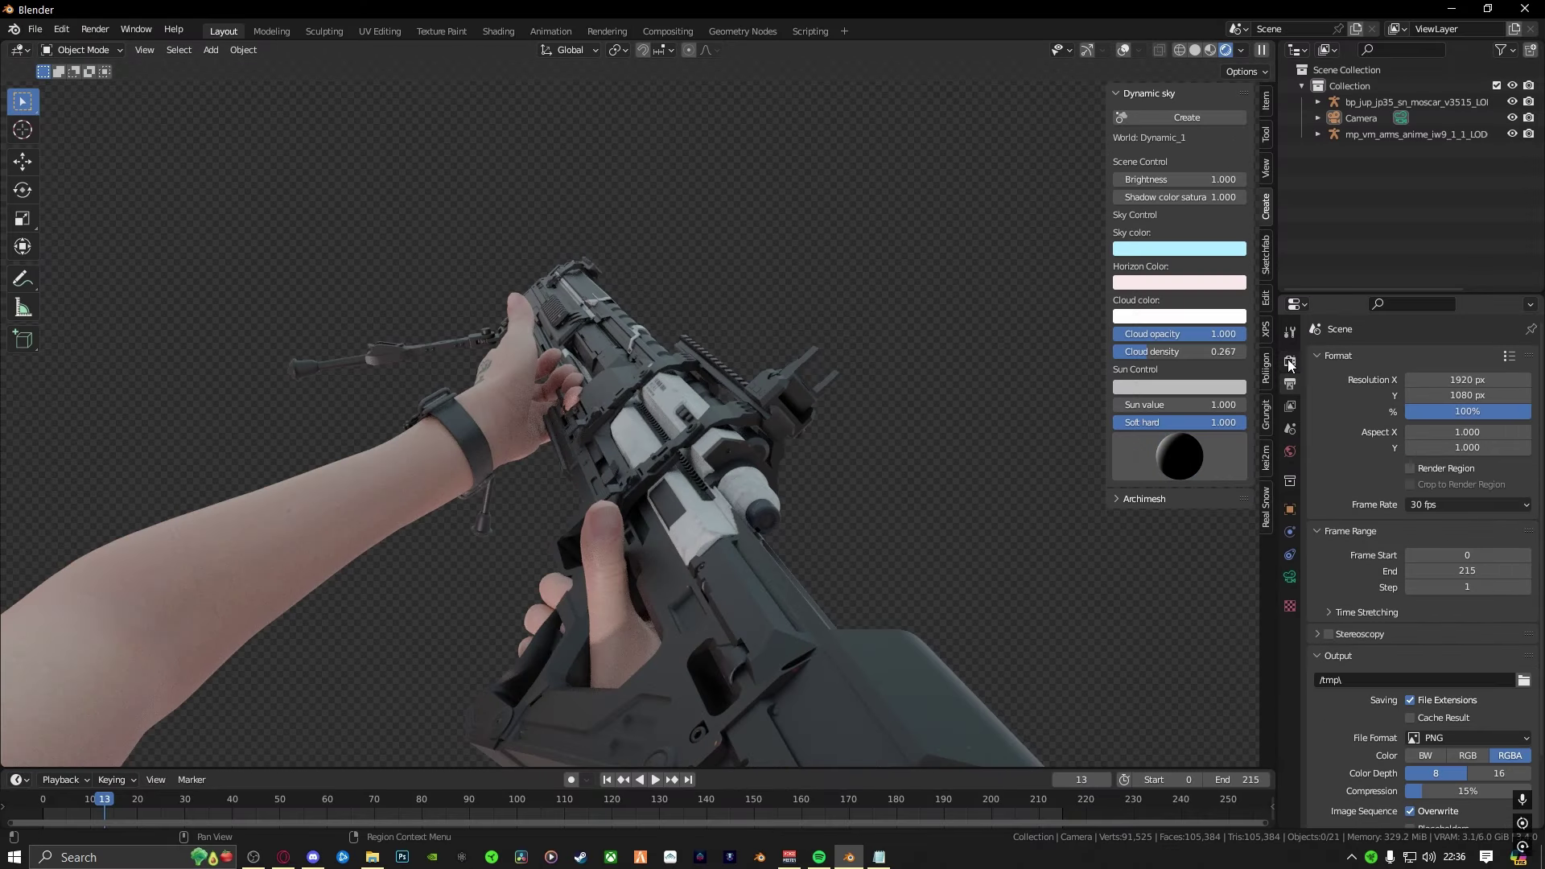
click(1290, 362)
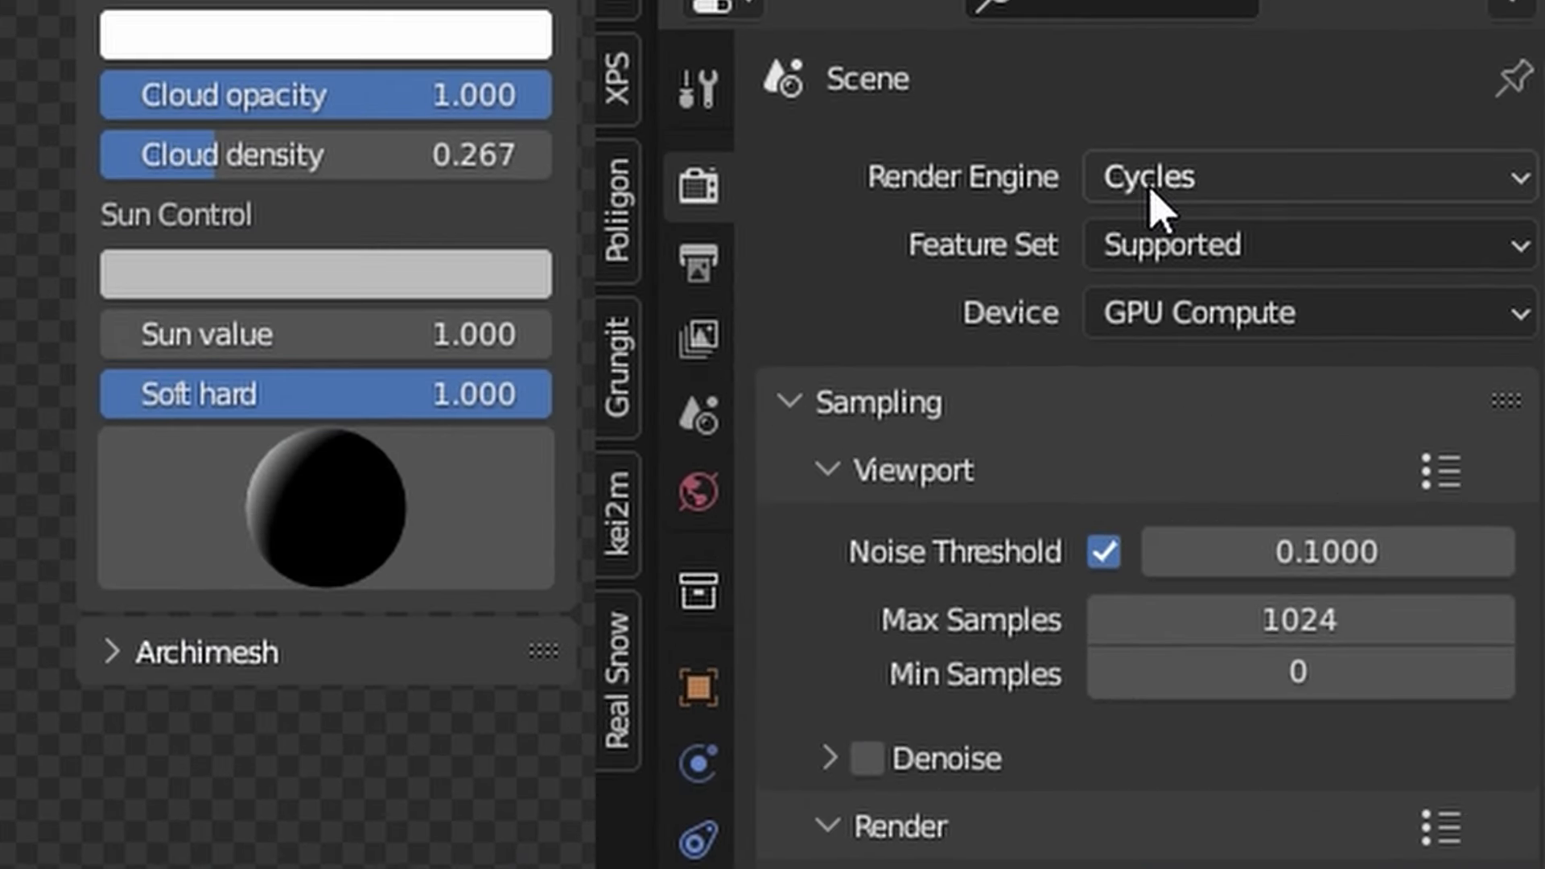
click(1433, 360)
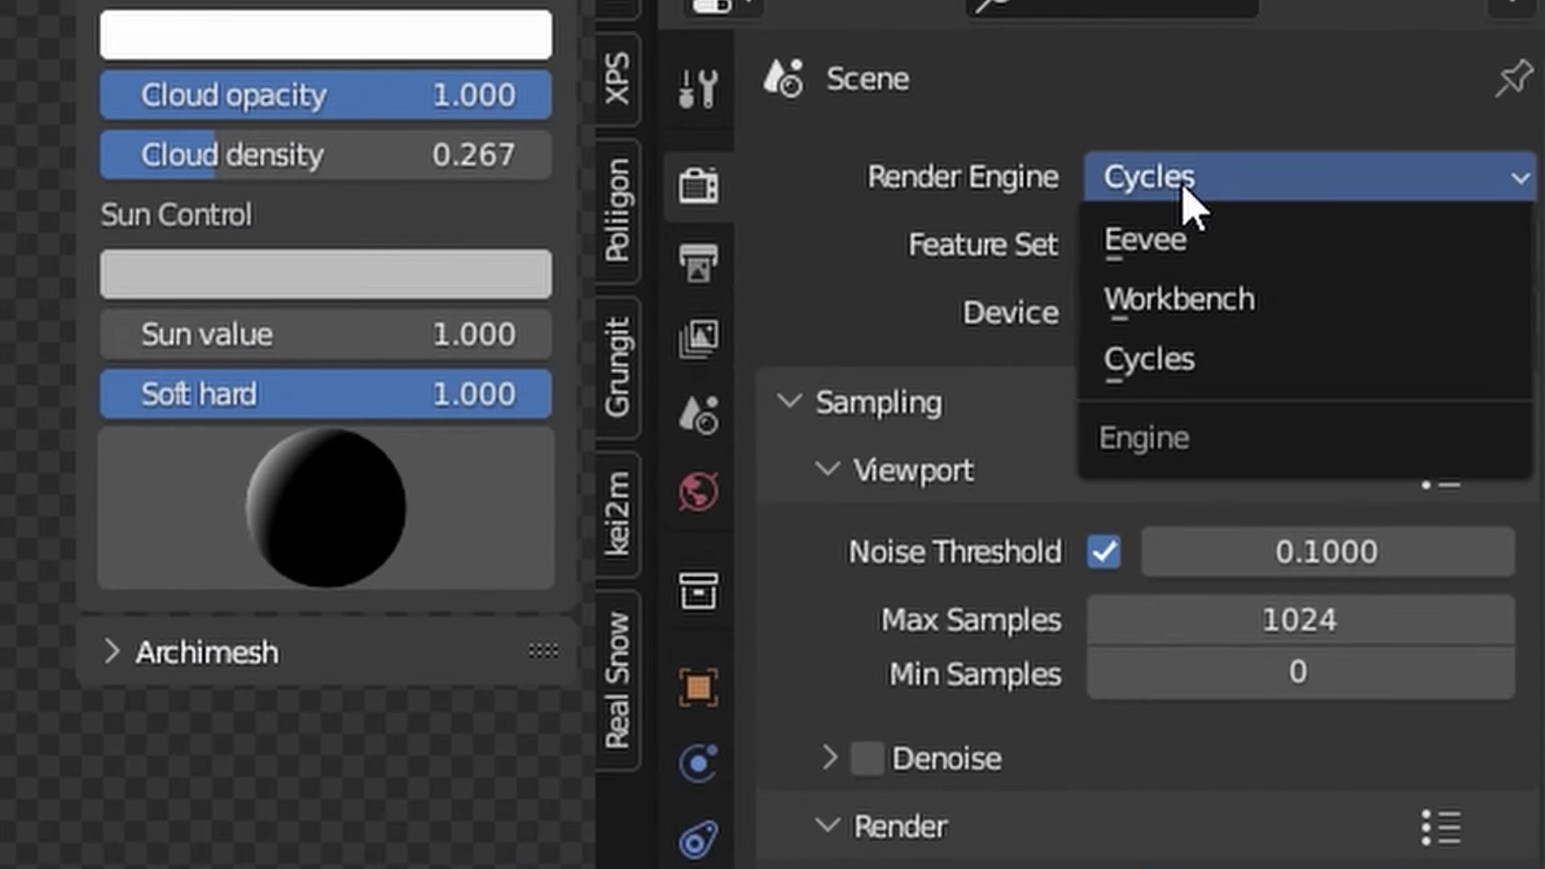
click(1188, 258)
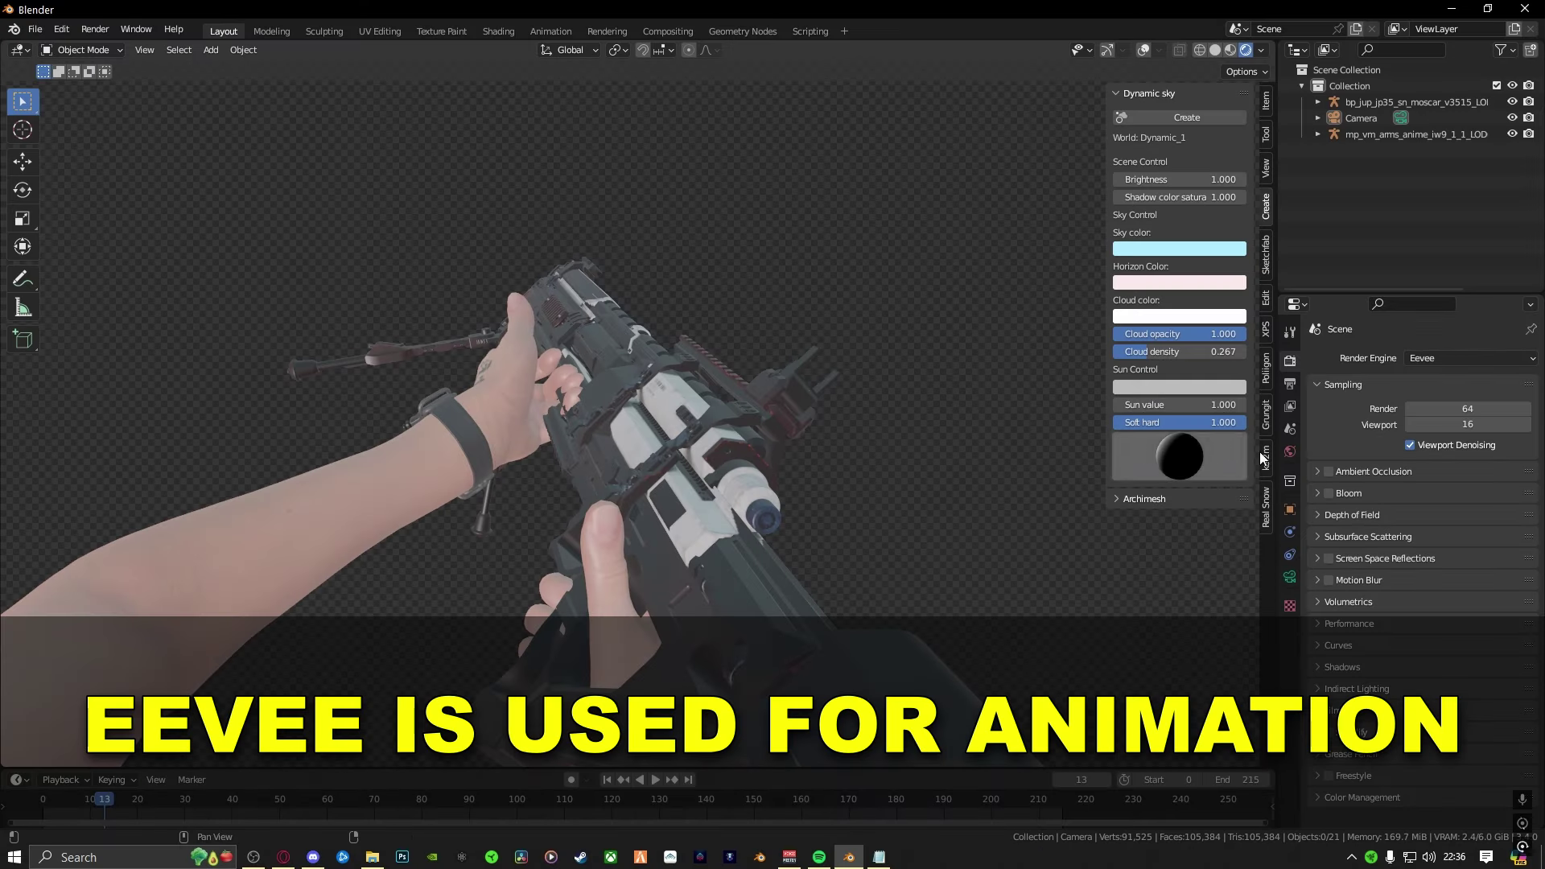
click(1428, 358)
click(1432, 412)
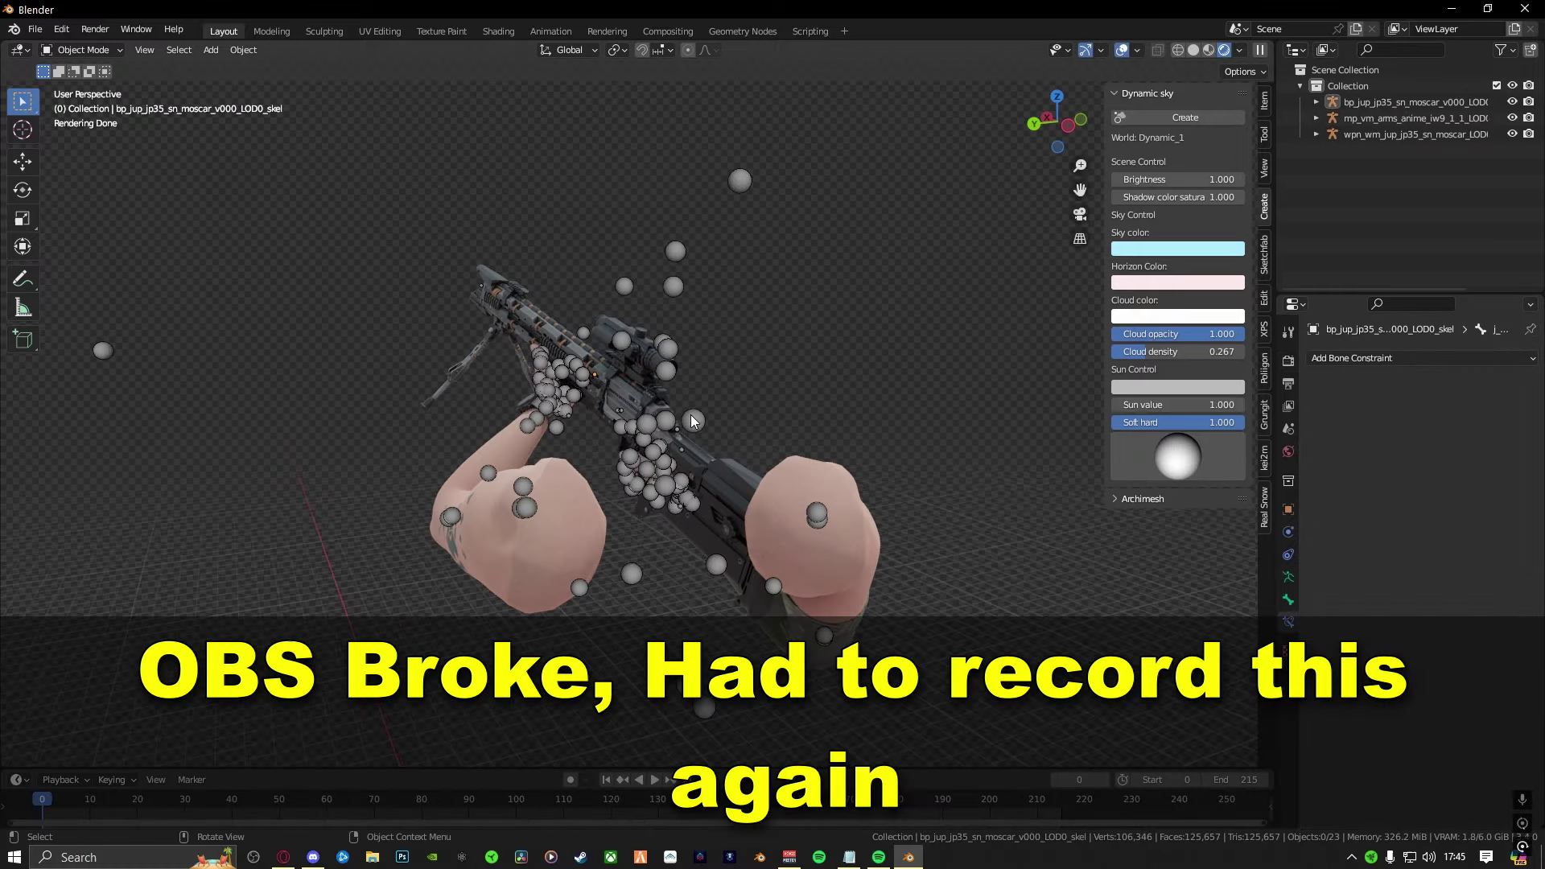
middle_drag(692, 421, 594, 449)
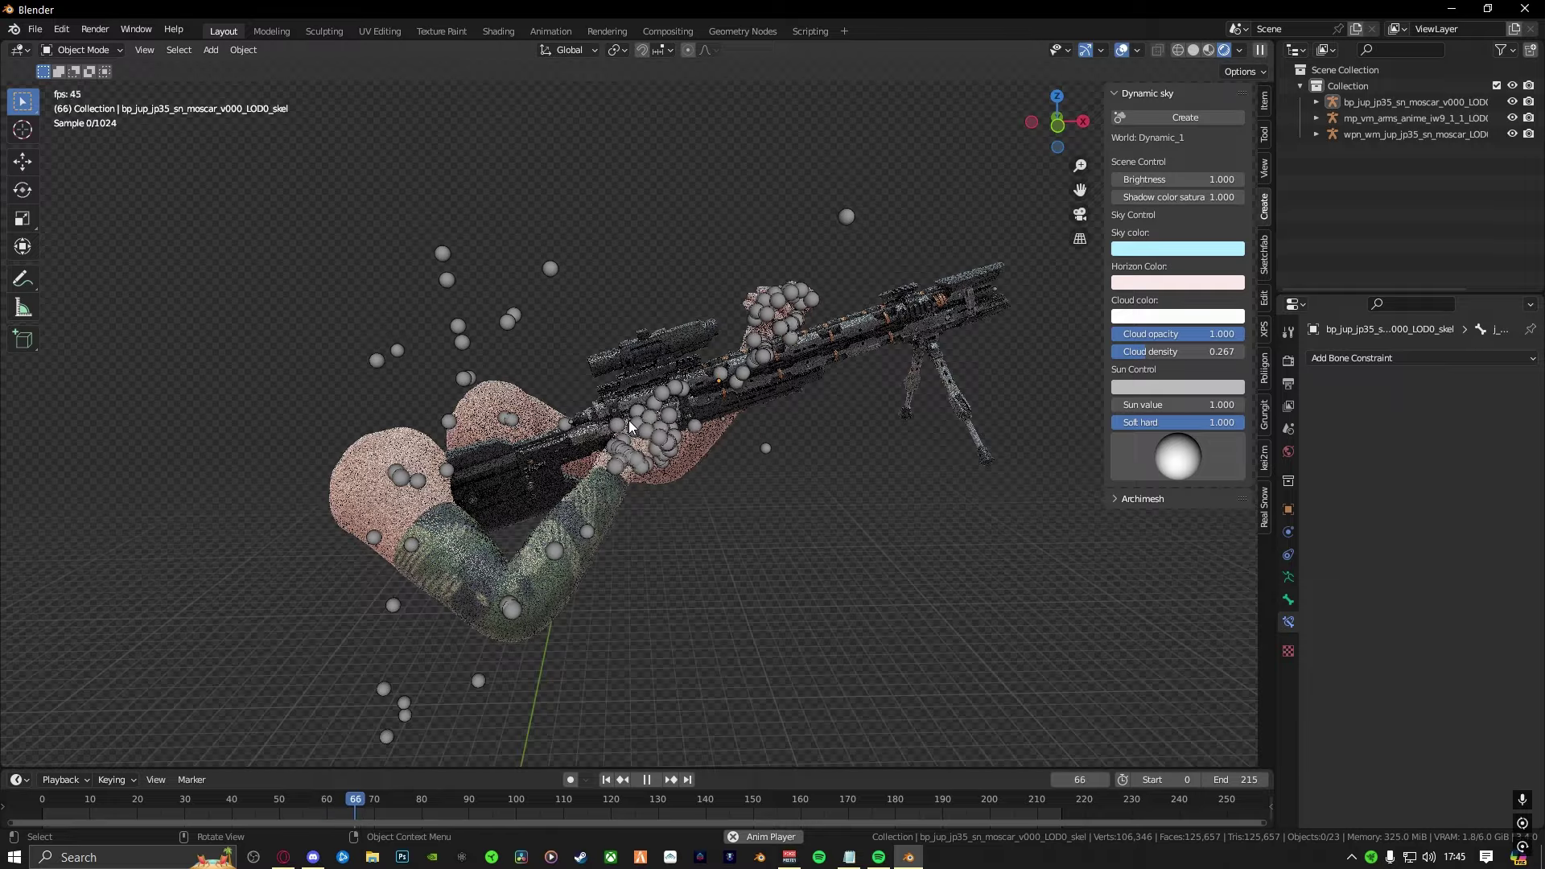
middle_drag(456, 402, 1170, 193)
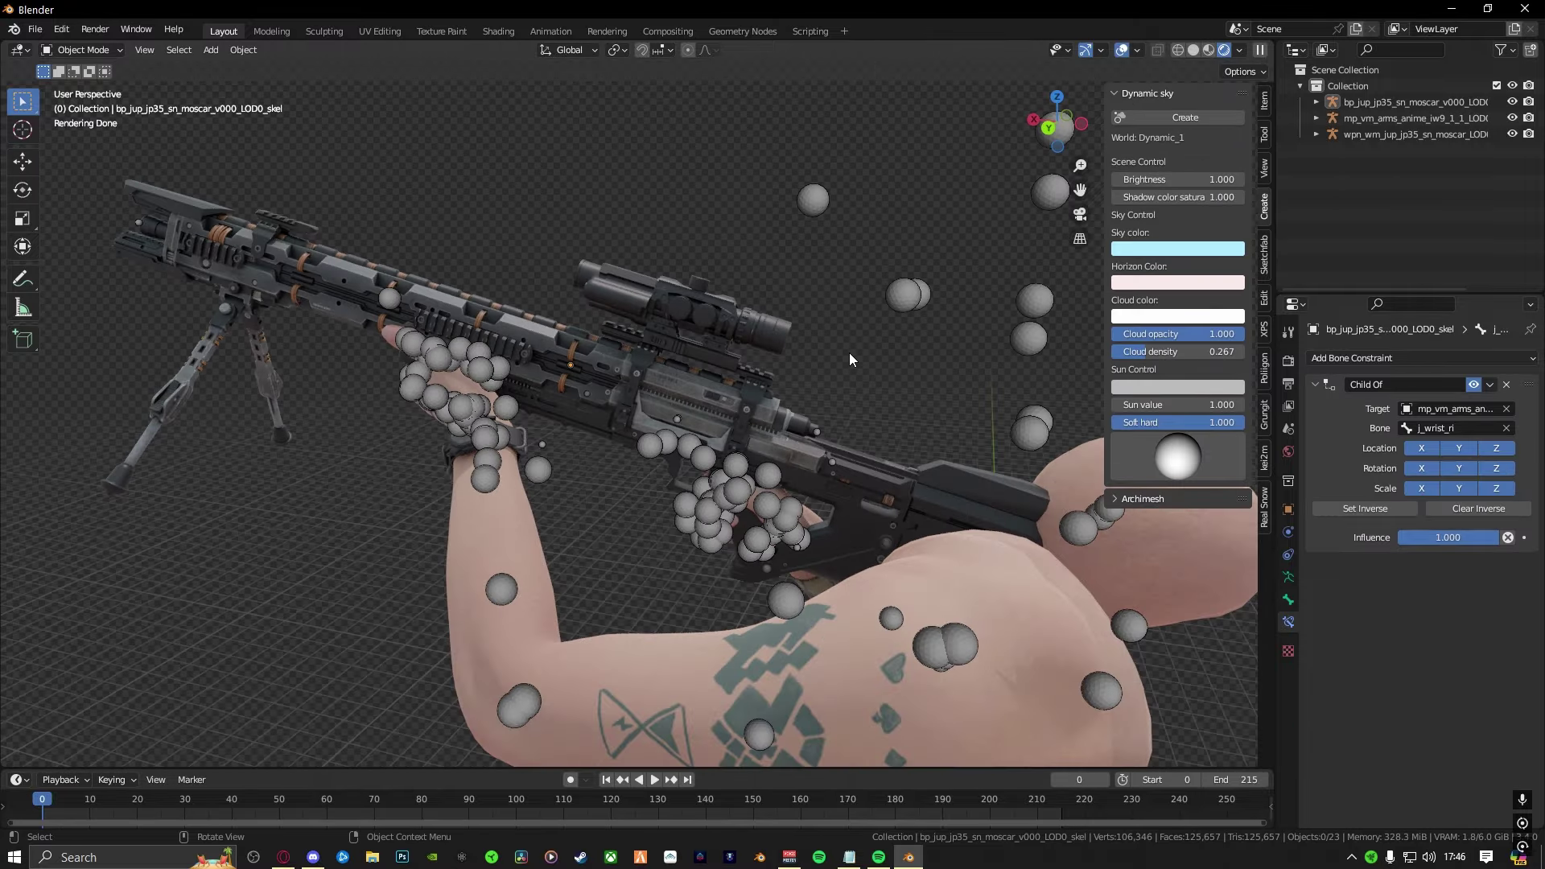
mouse_move(851, 359)
middle_down()
mouse_move(740, 346)
mouse_move(799, 314)
mouse_move(785, 341)
mouse_move(955, 375)
mouse_move(741, 349)
mouse_move(847, 354)
mouse_move(860, 346)
mouse_move(847, 330)
middle_up()
key(space)
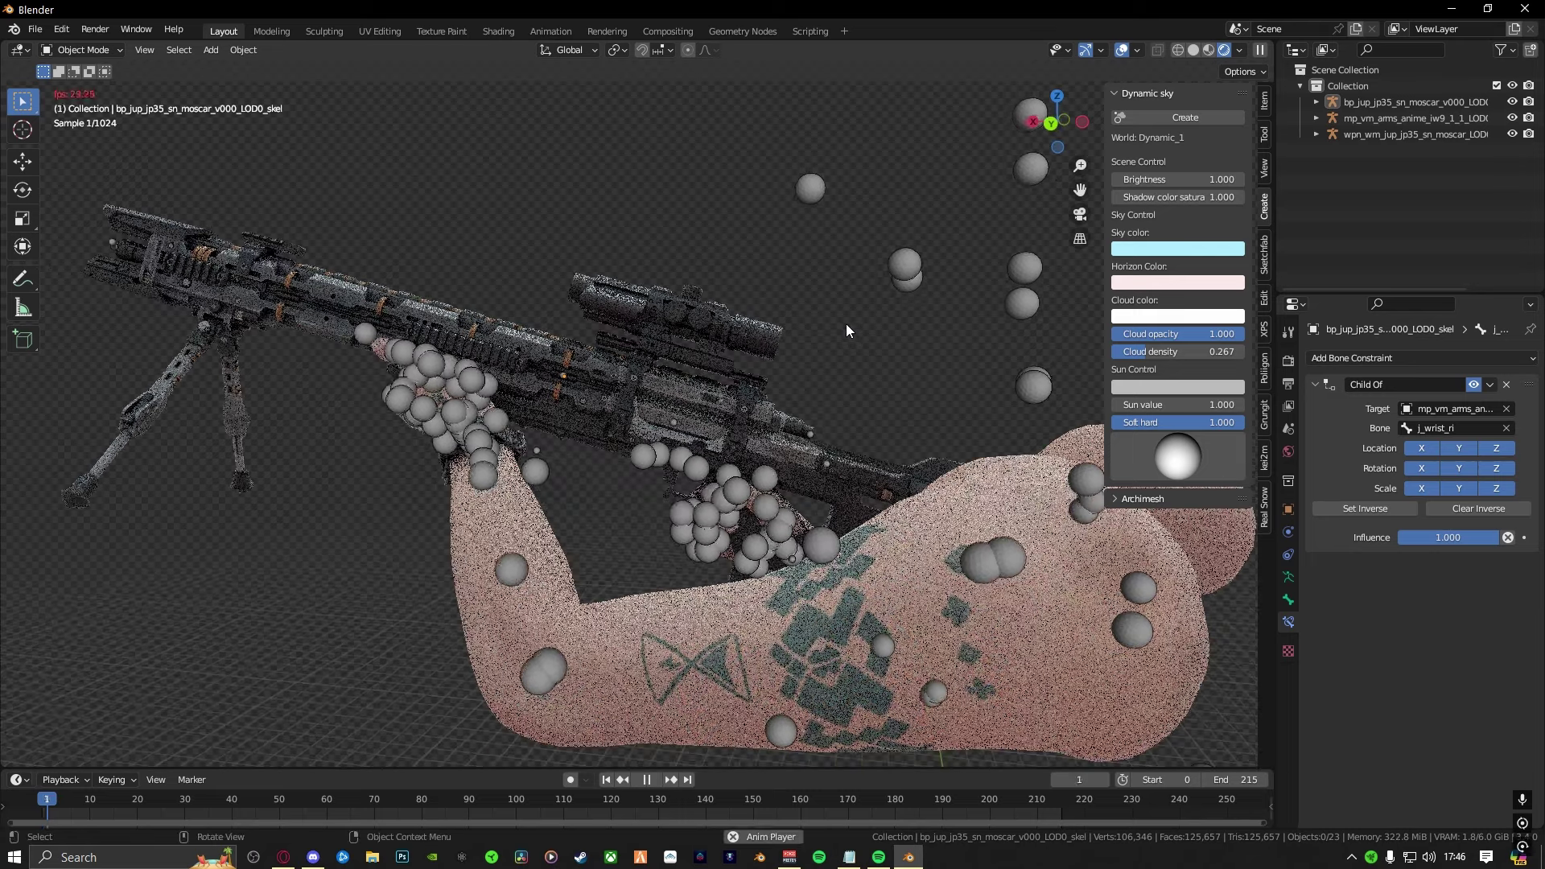
drag(224, 799, 28, 803)
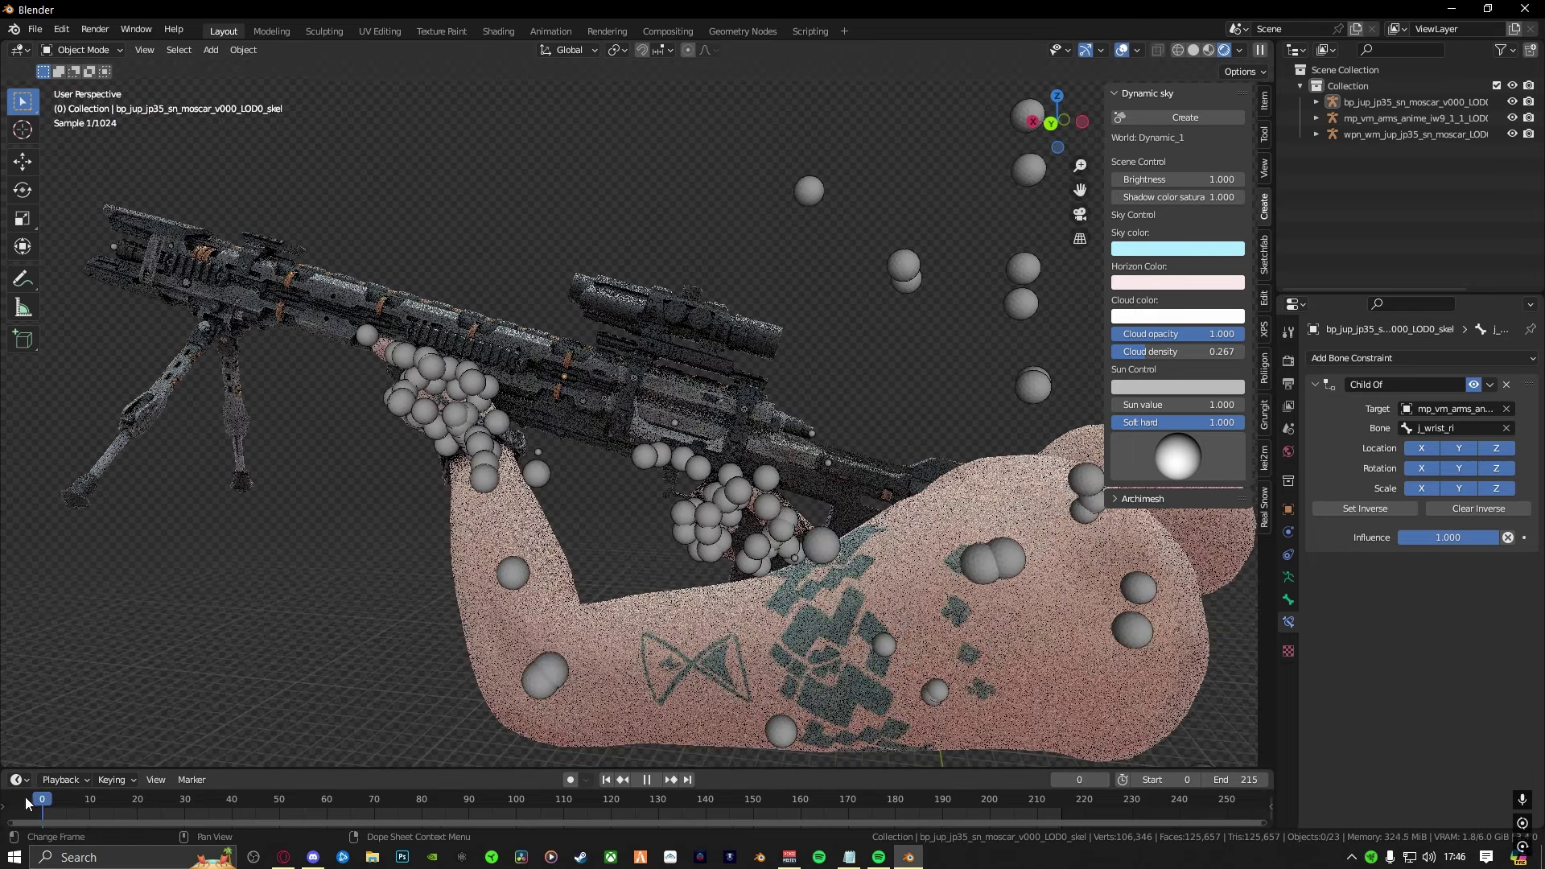
middle_drag(528, 572, 476, 573)
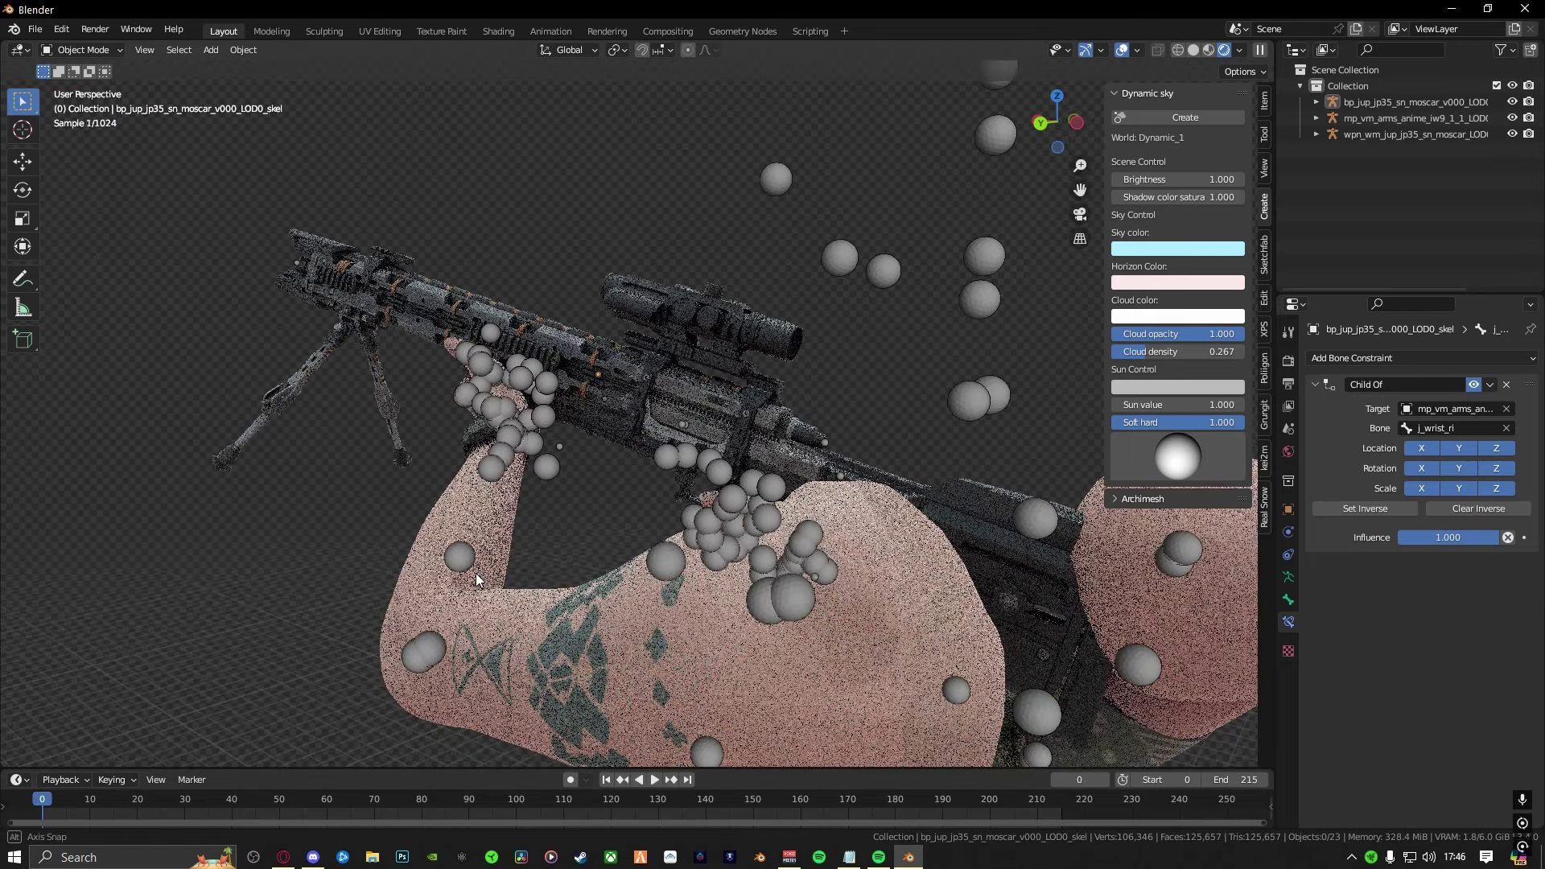
middle_drag(626, 481, 587, 492)
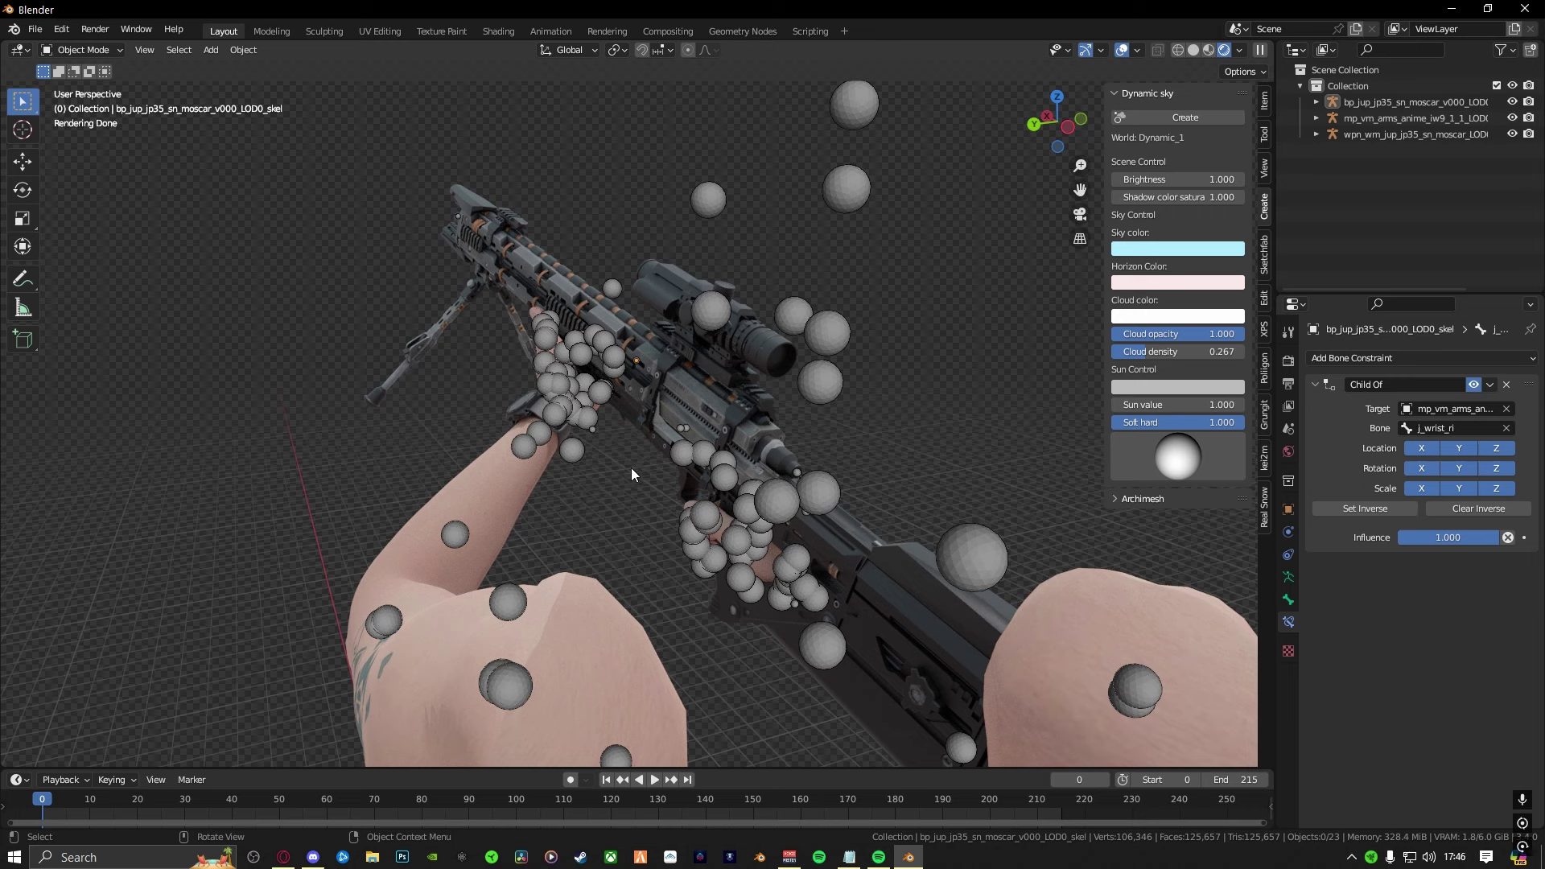
Add a camera, align it to the current view, and dolly it closer to the rifle
click(211, 50)
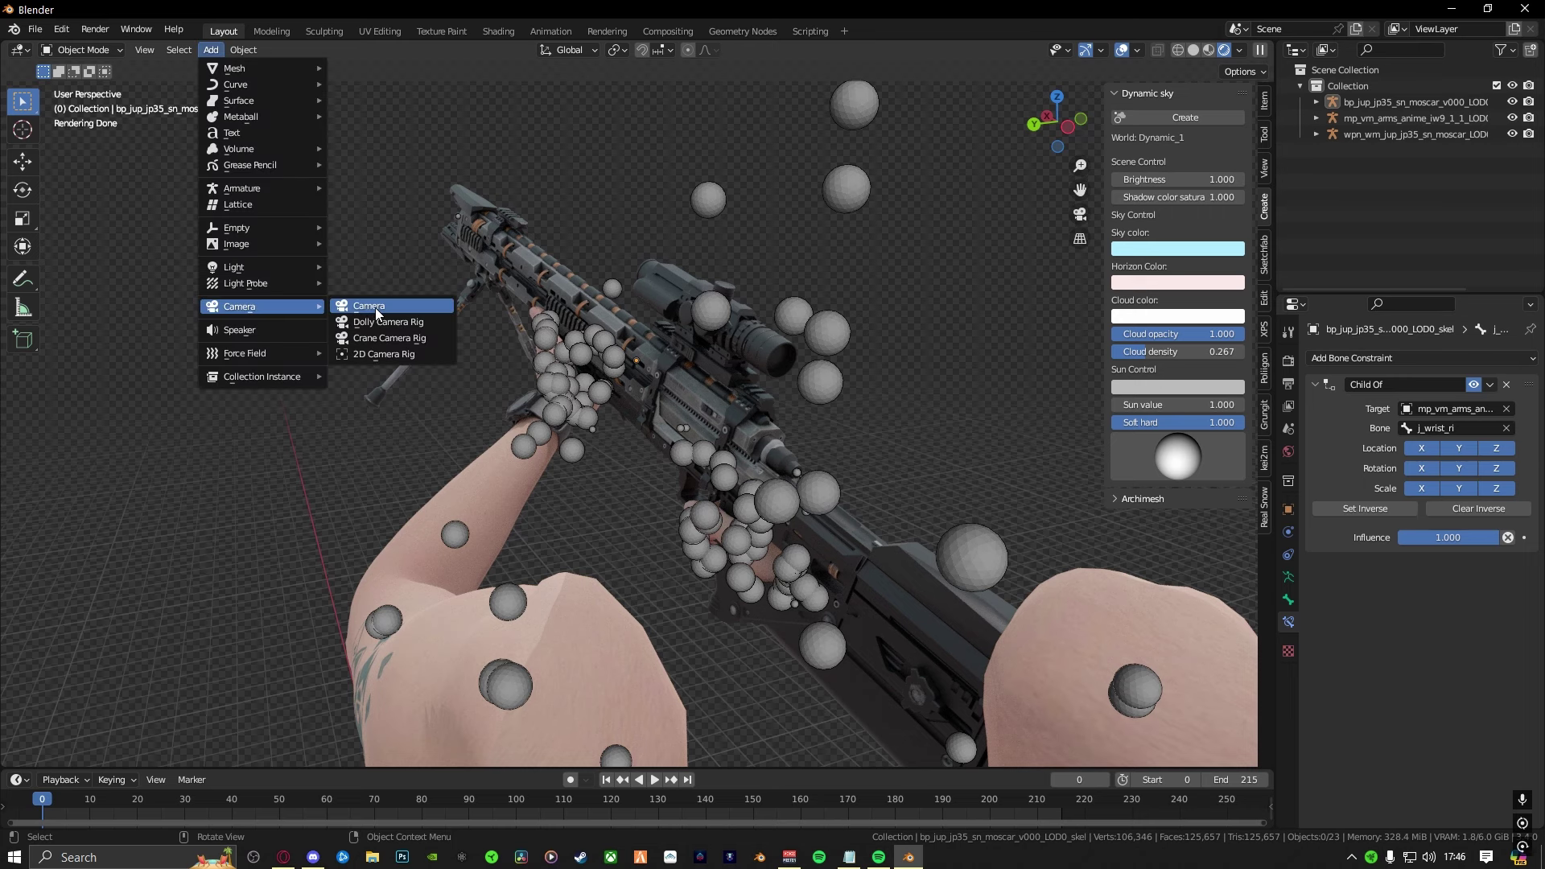
click(211, 50)
click(211, 49)
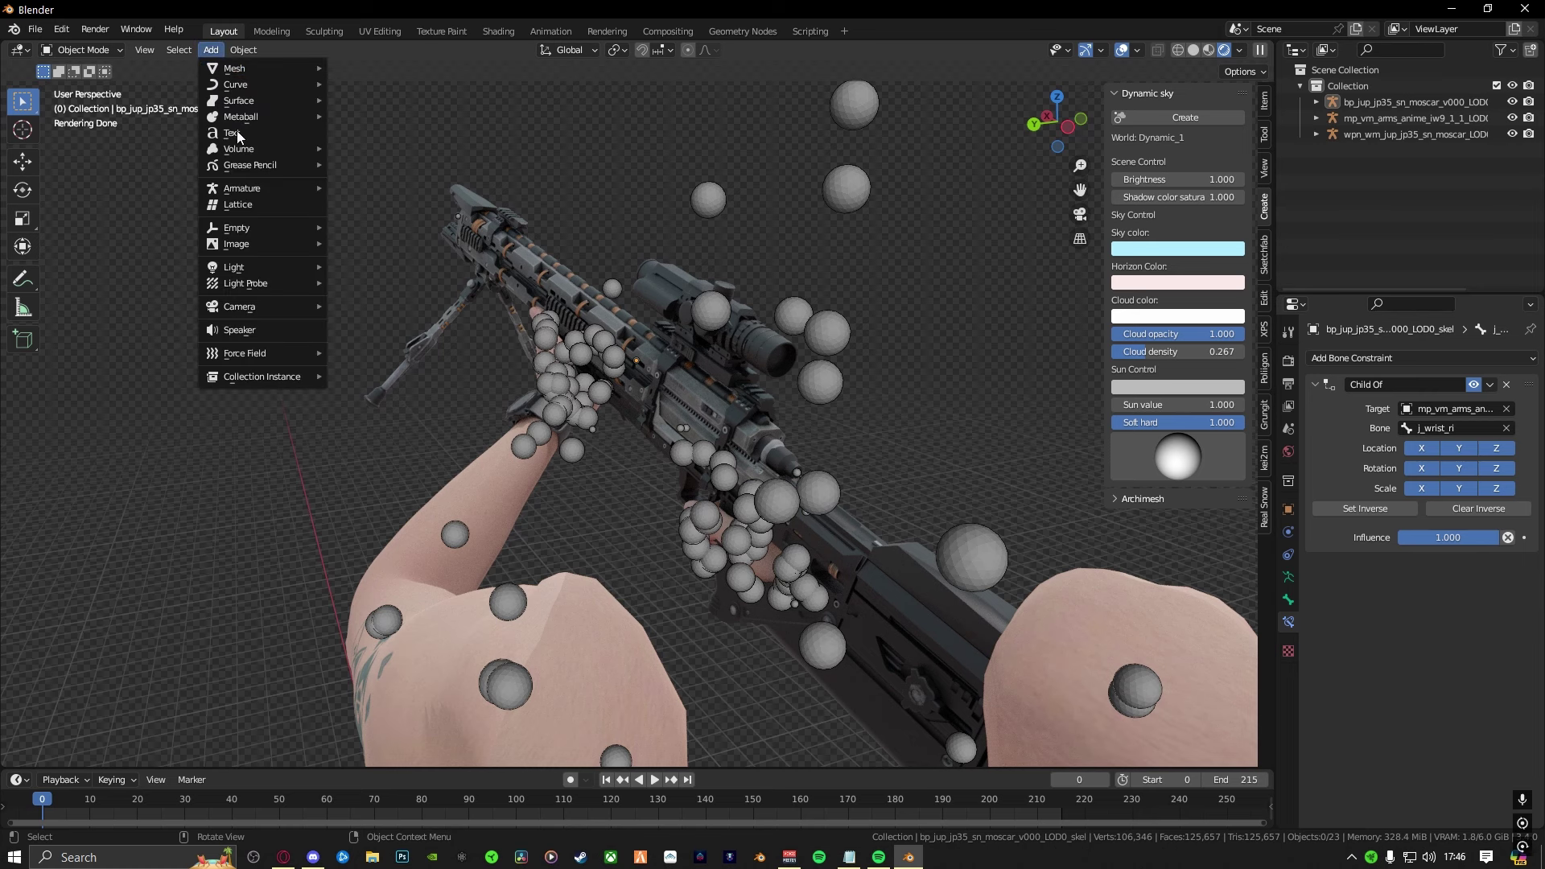
mouse_move(269, 309)
click(397, 306)
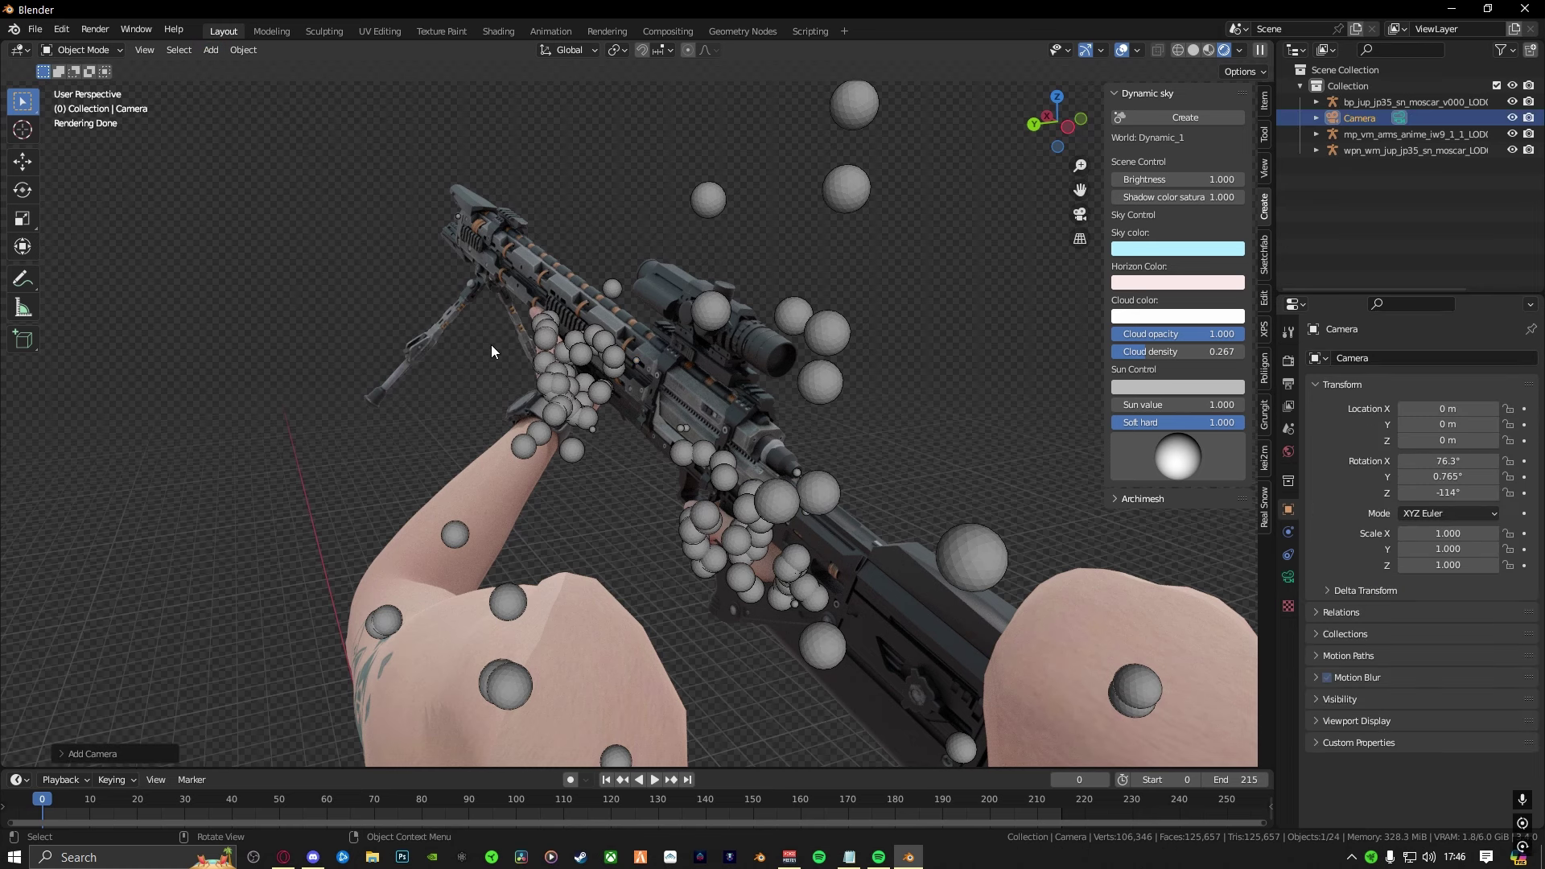
key(KP_0)
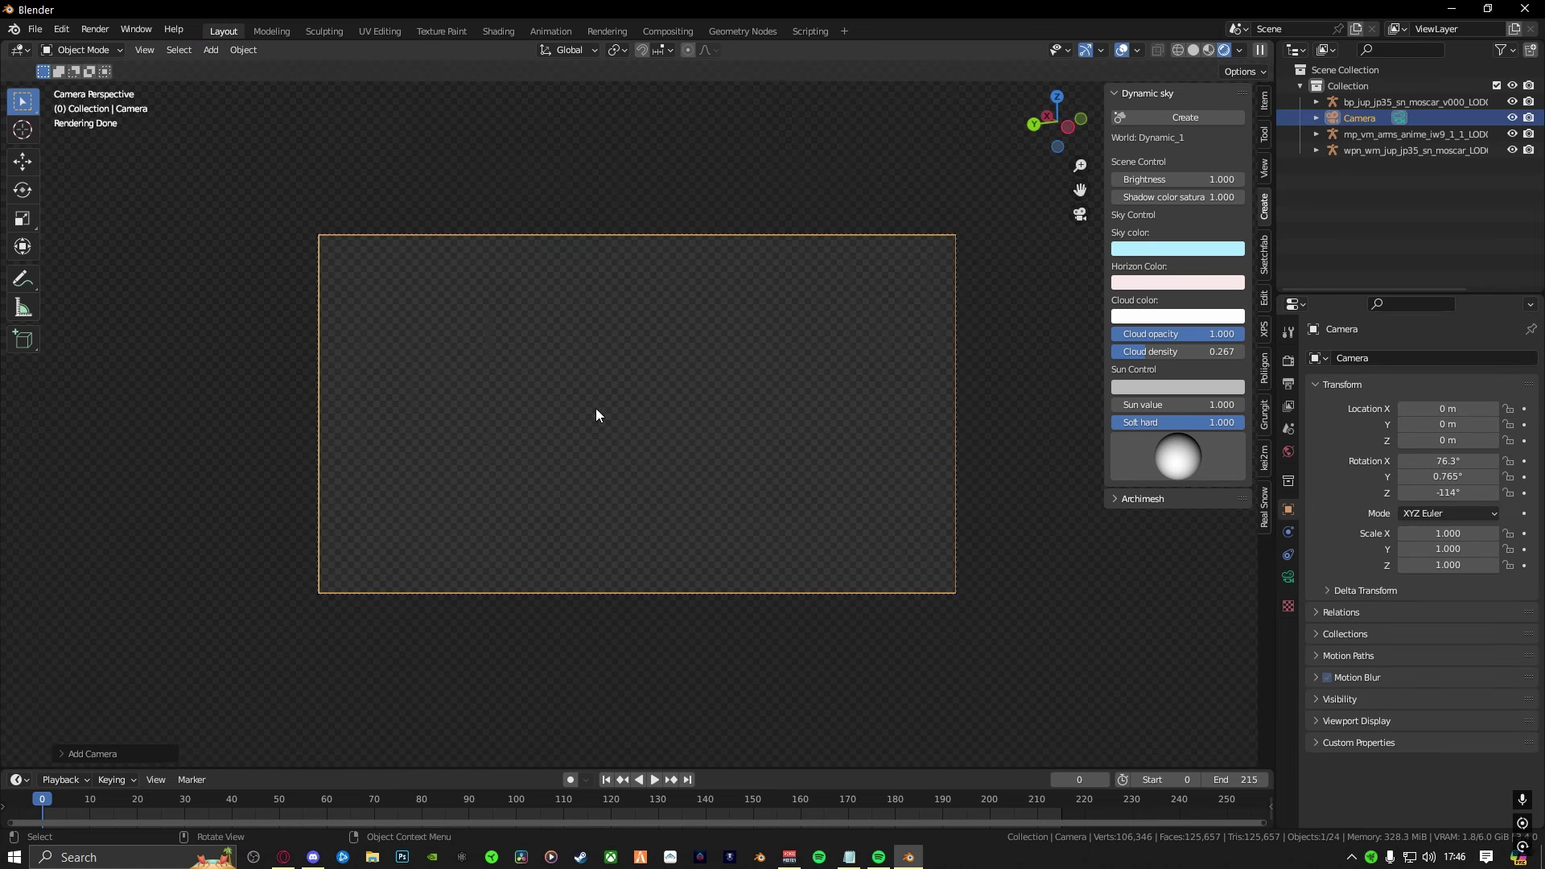
key(ctrl+alt+KP_0)
key(g)
key(z)
key(z)
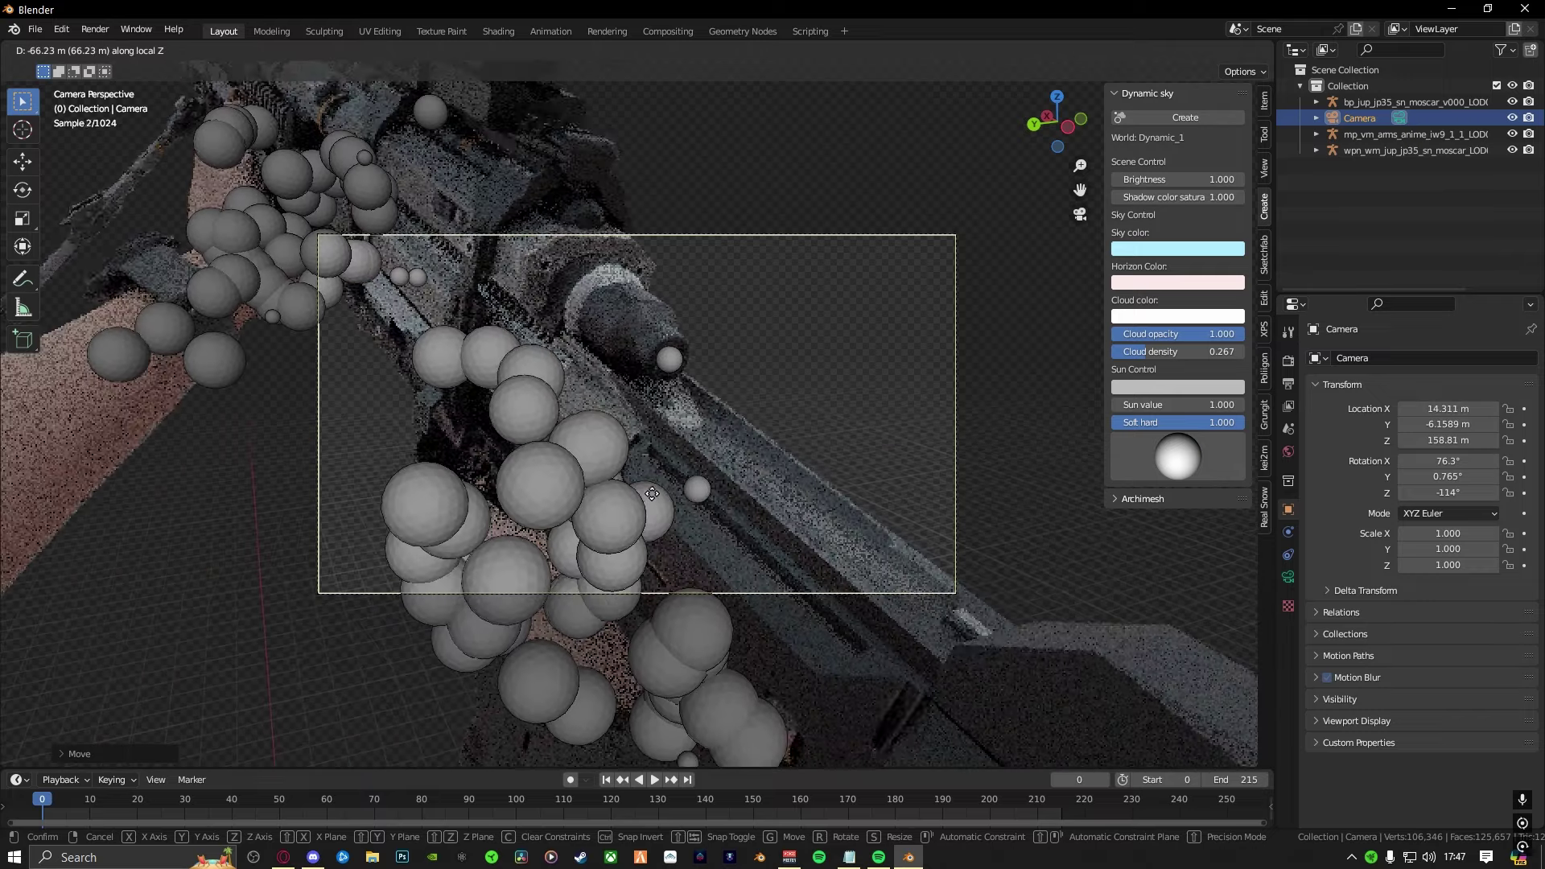
click(659, 549)
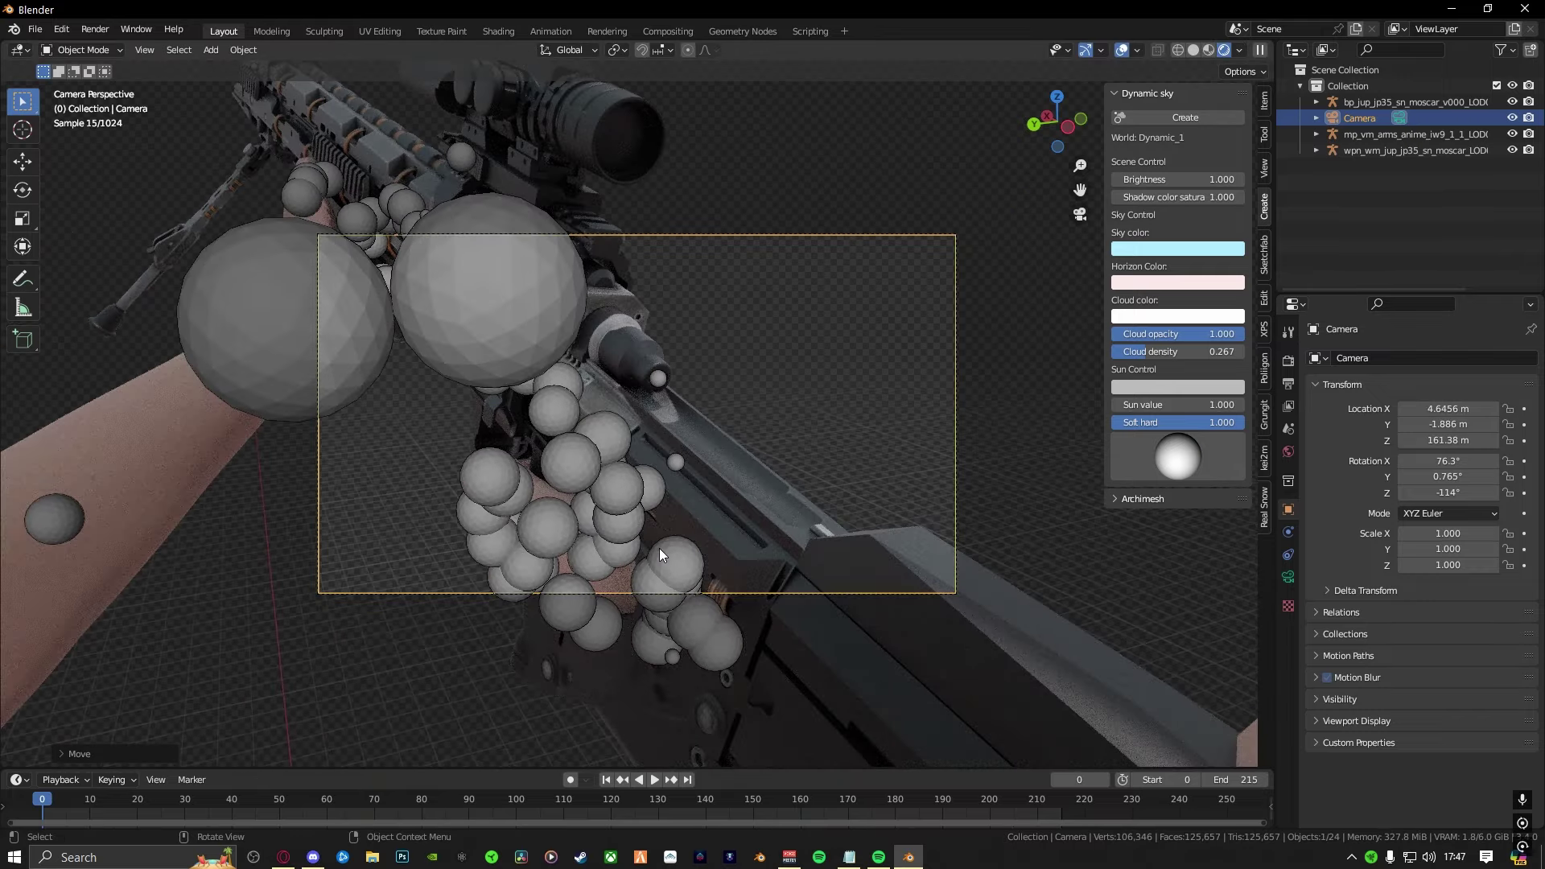
Trackball-rotate and reposition the camera on the scoped rifle, then set lens Shift X to 0.120
click(511, 277)
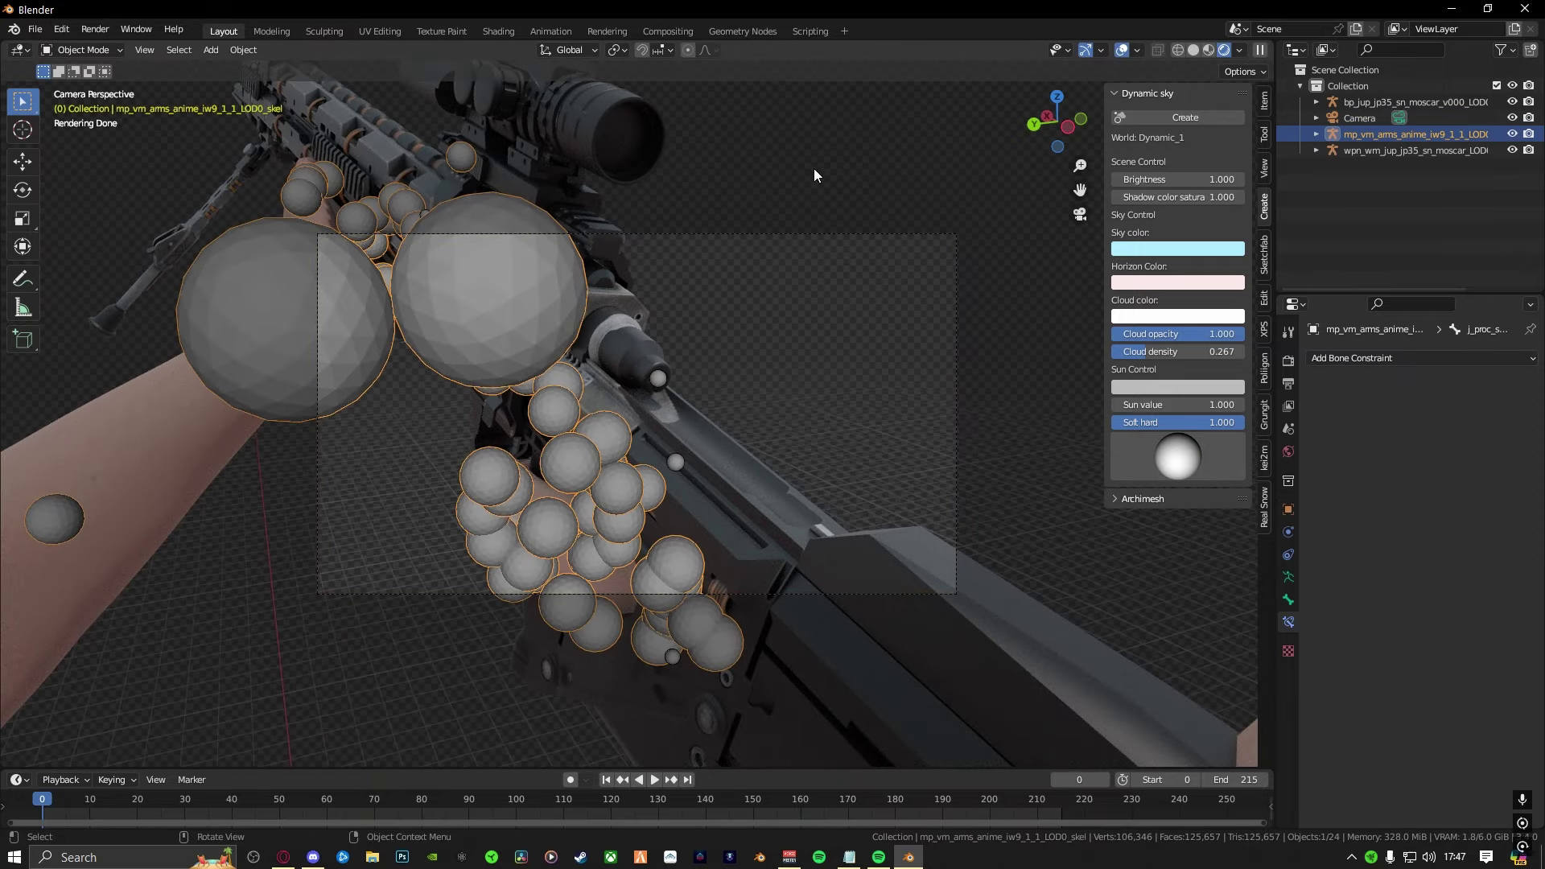
click(1123, 50)
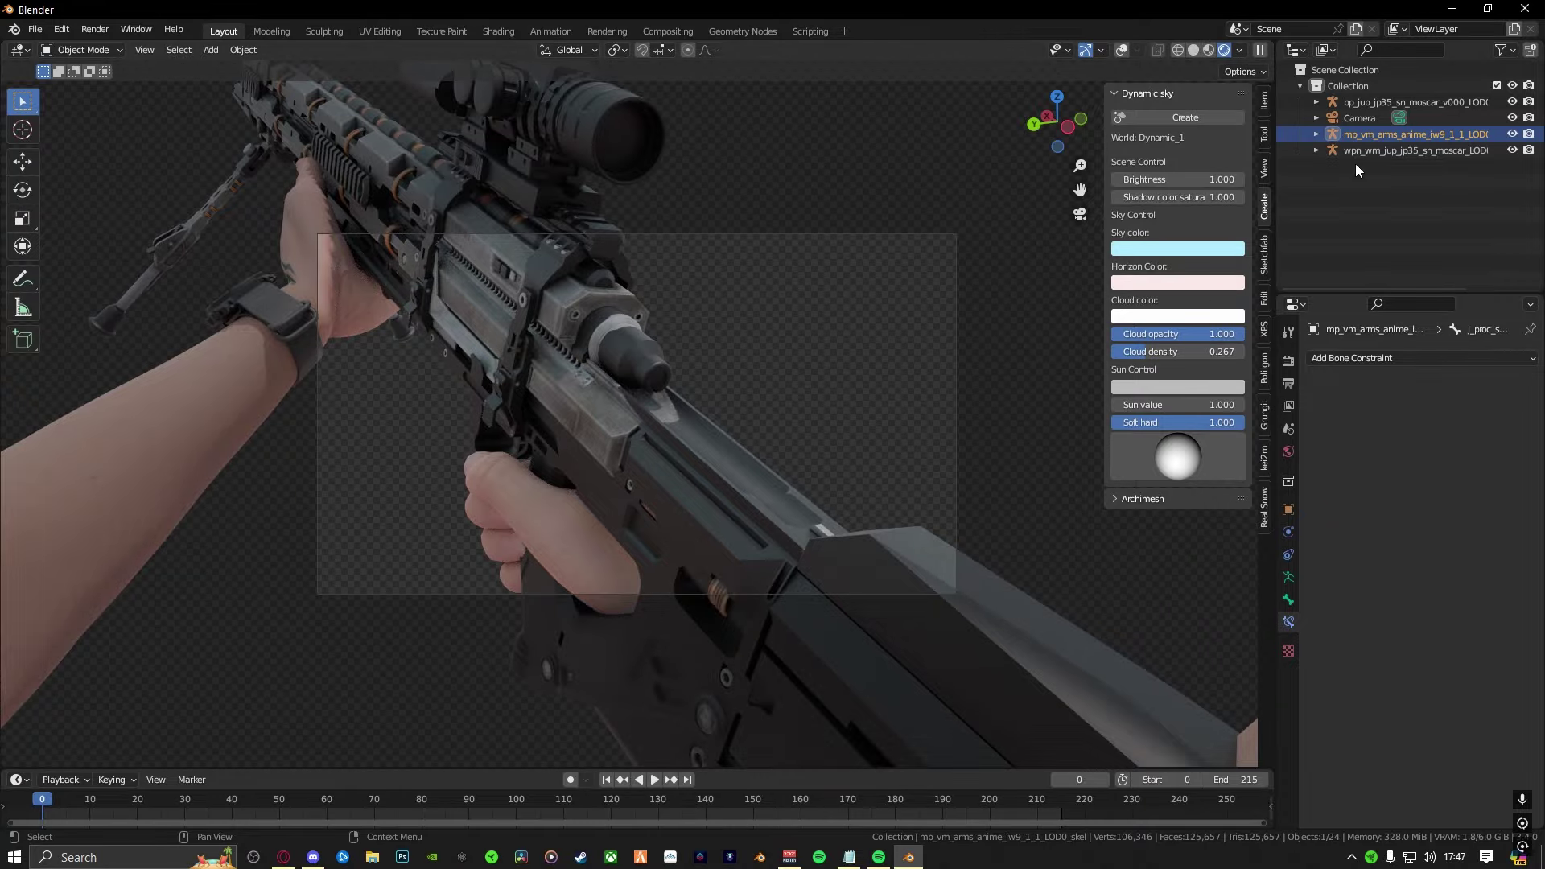
click(1359, 118)
key(r)
key(r)
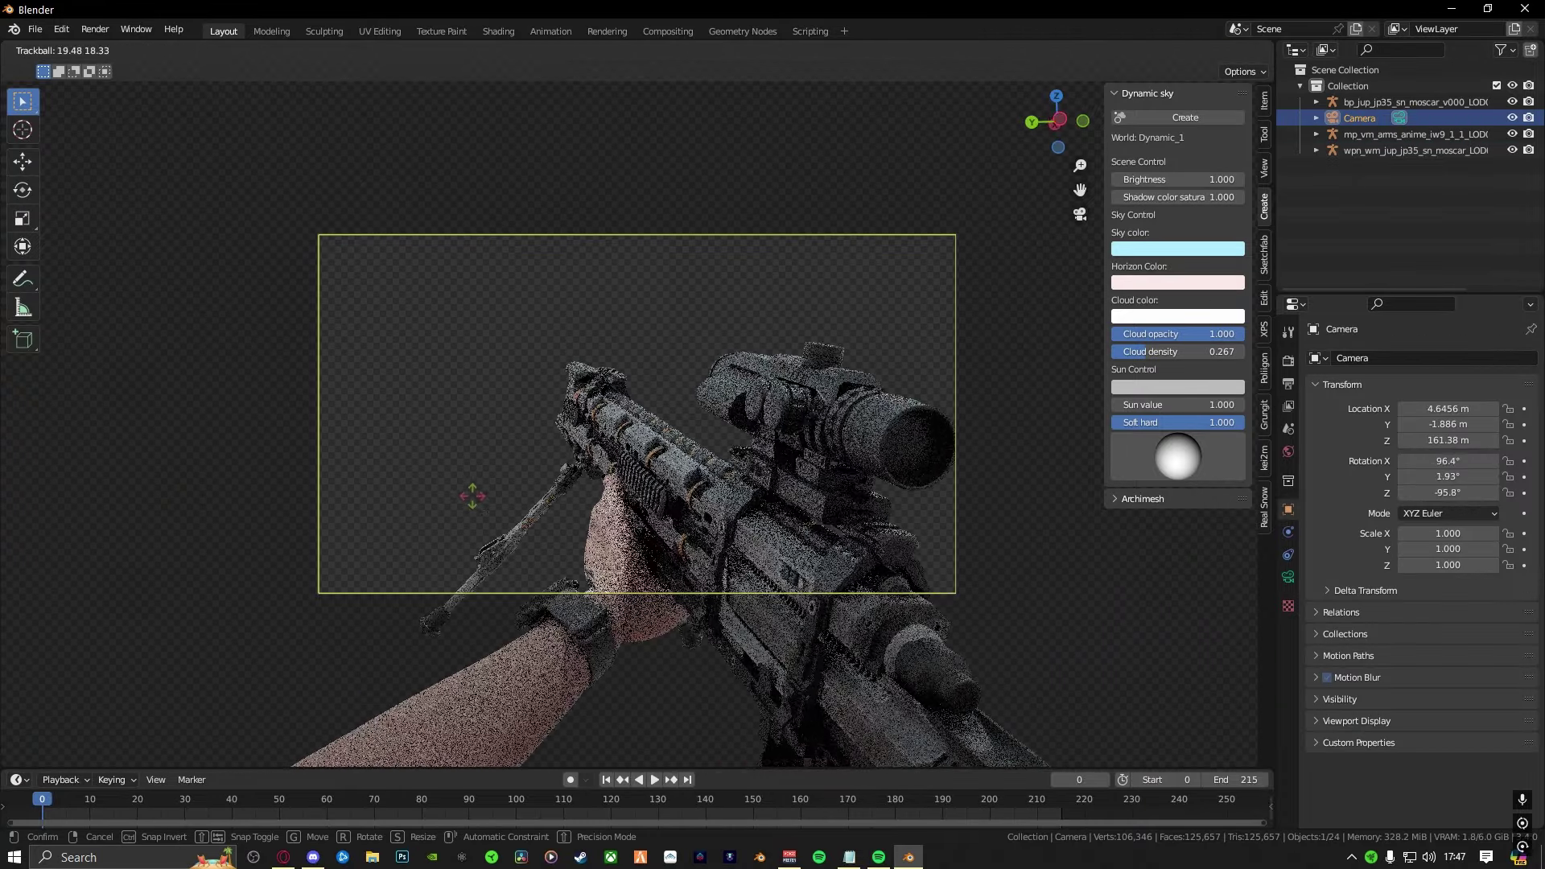
key(r)
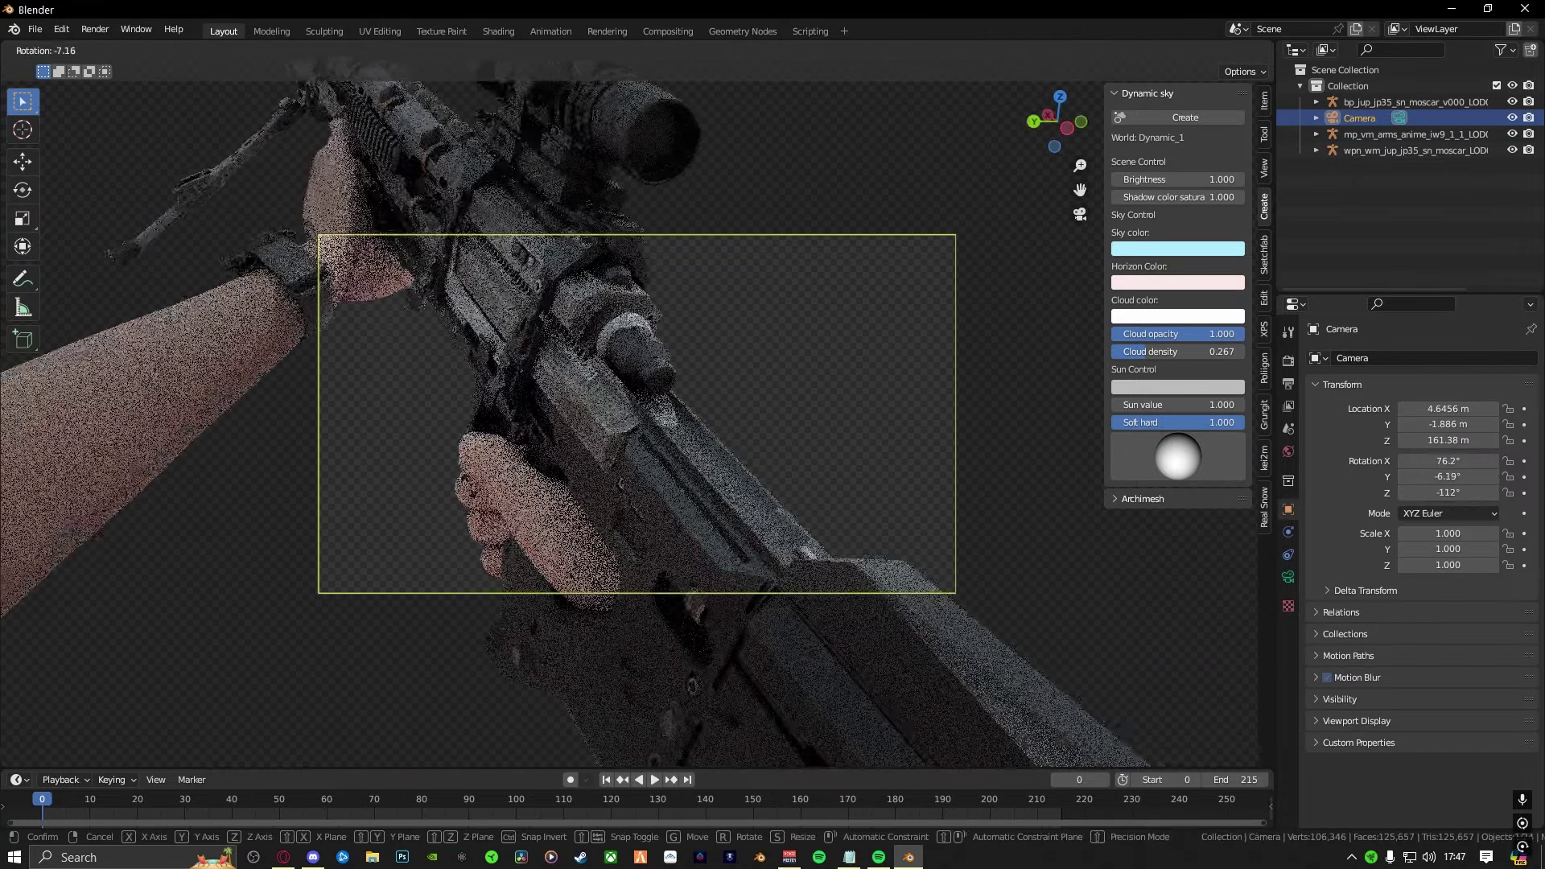
key(r)
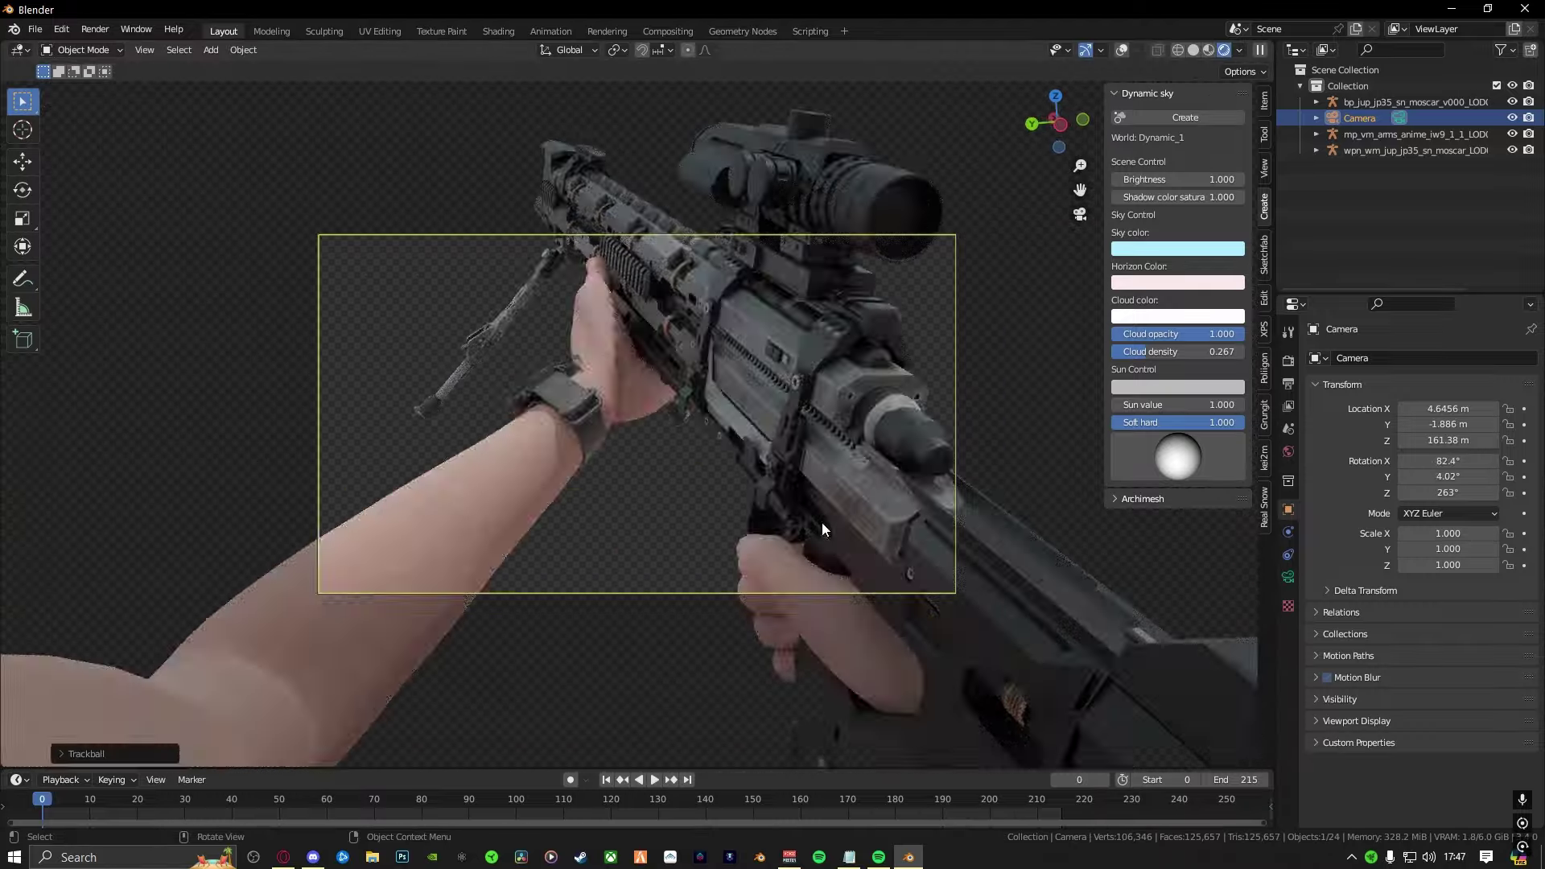
click(757, 533)
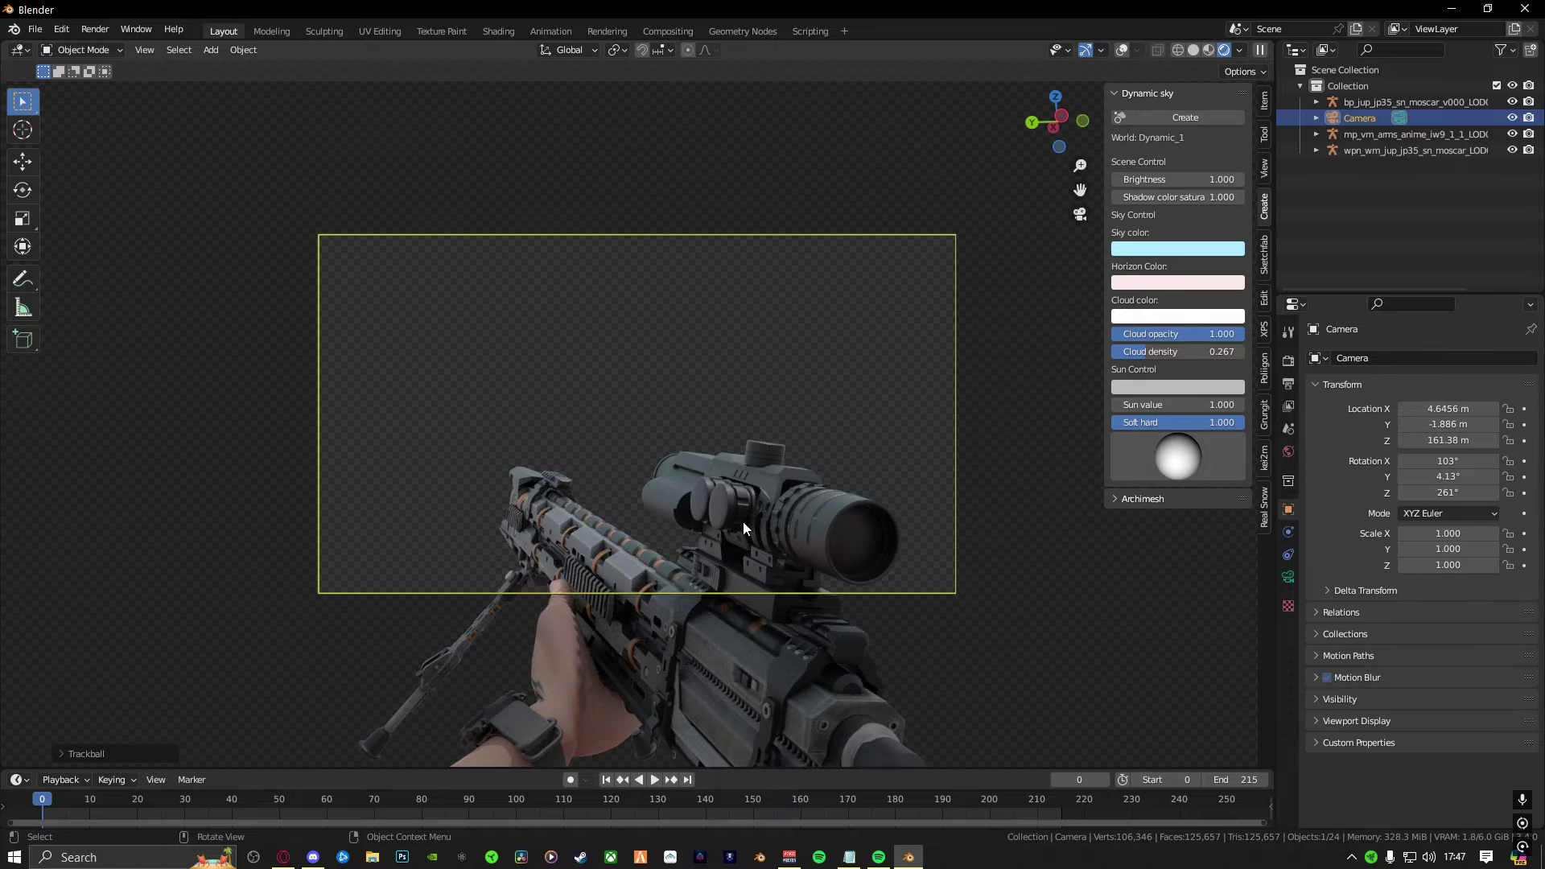
key(g)
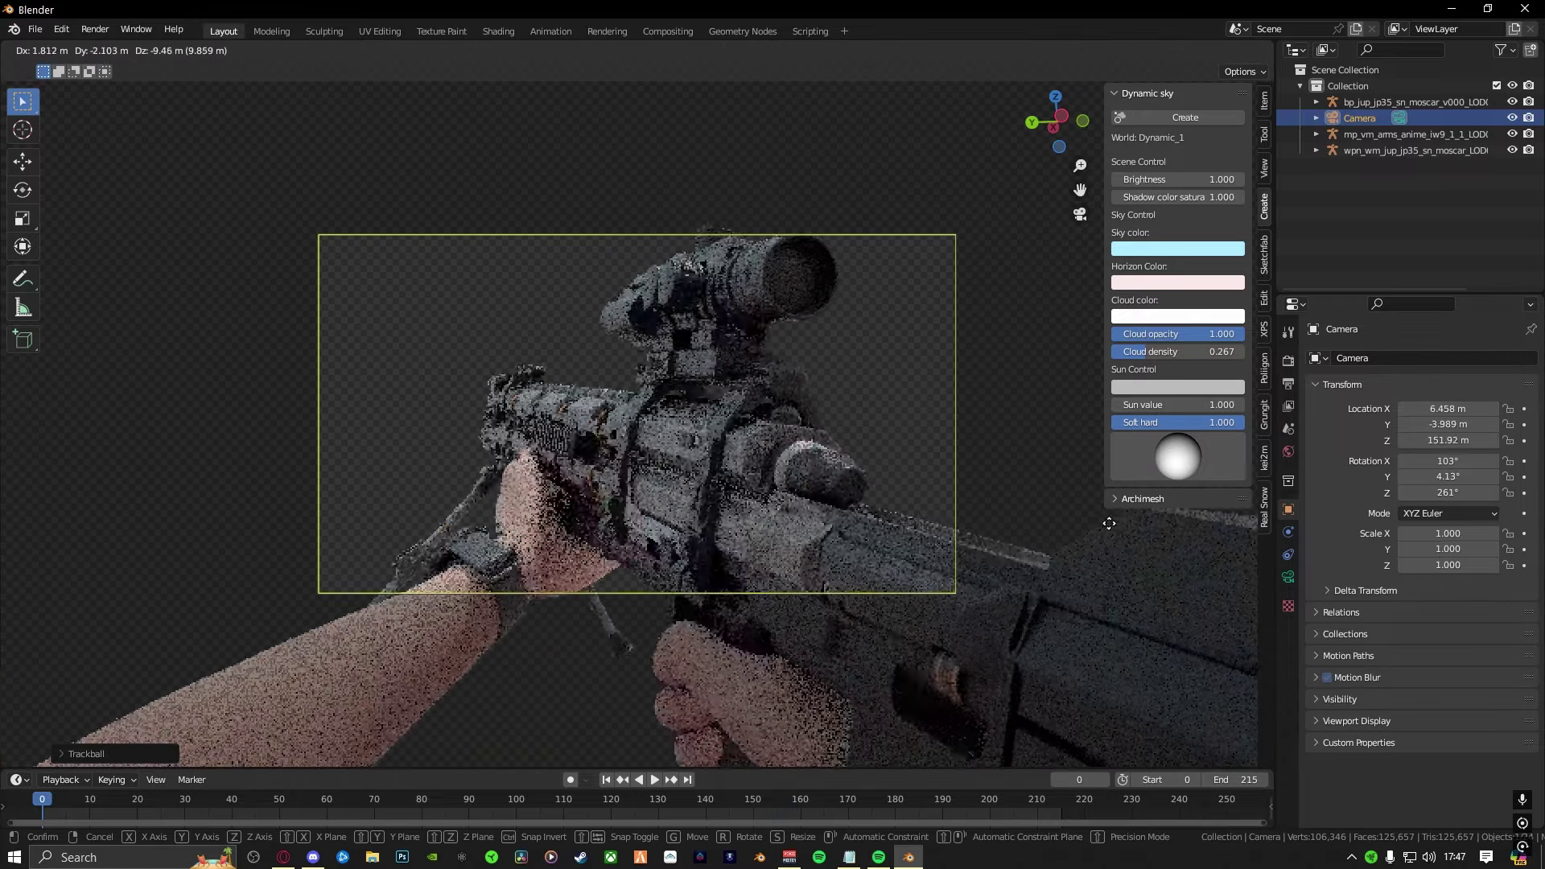
click(1140, 556)
click(1288, 577)
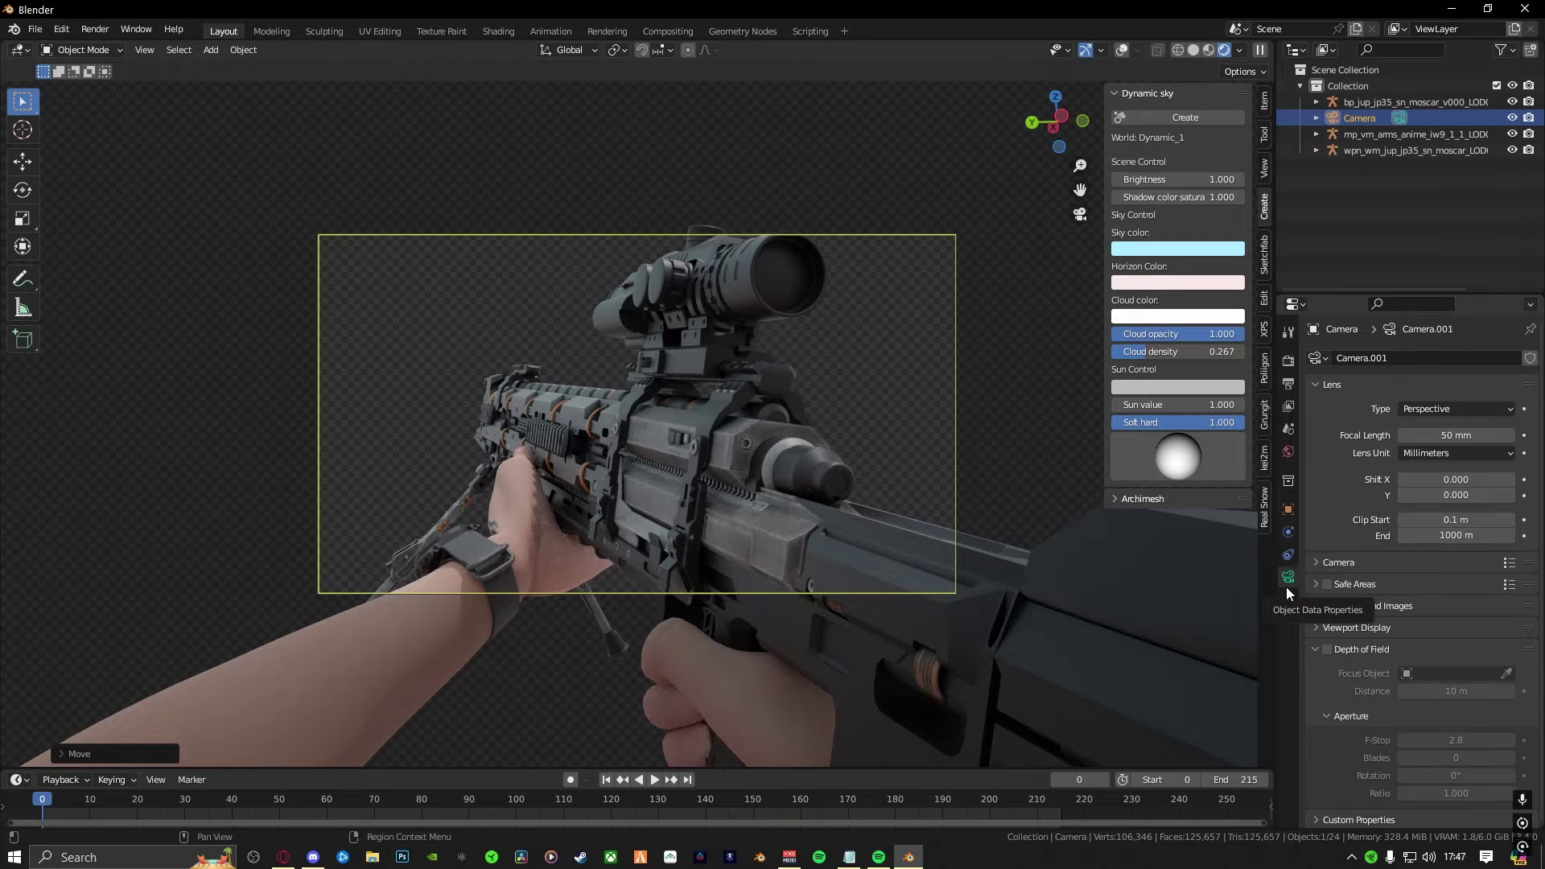
mouse_move(1431, 473)
mouse_down()
mouse_move(1368, 473)
mouse_move(1458, 473)
mouse_up()
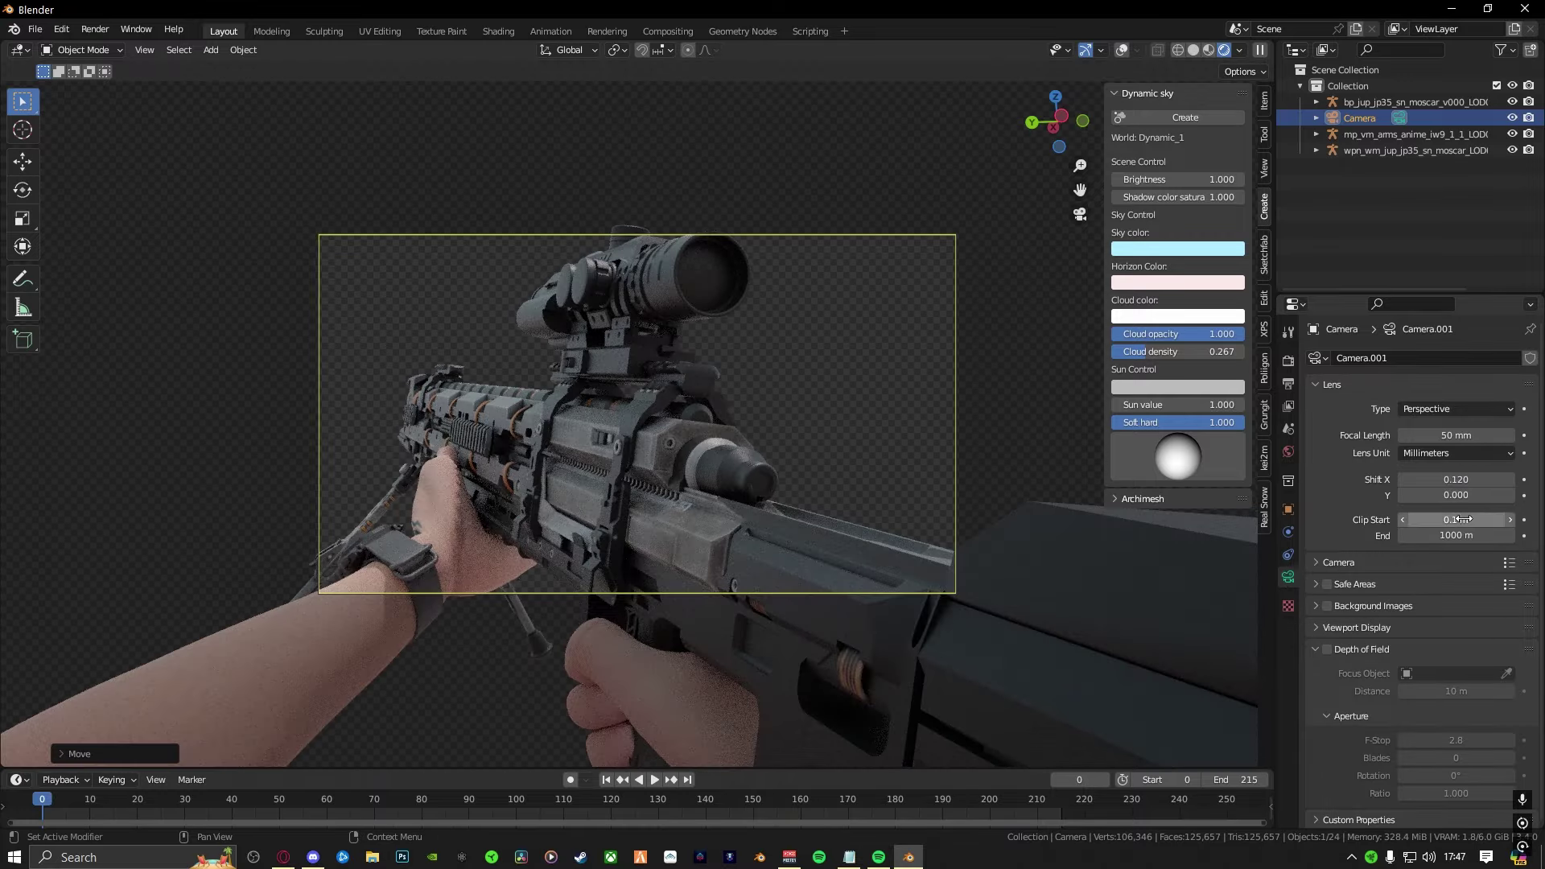